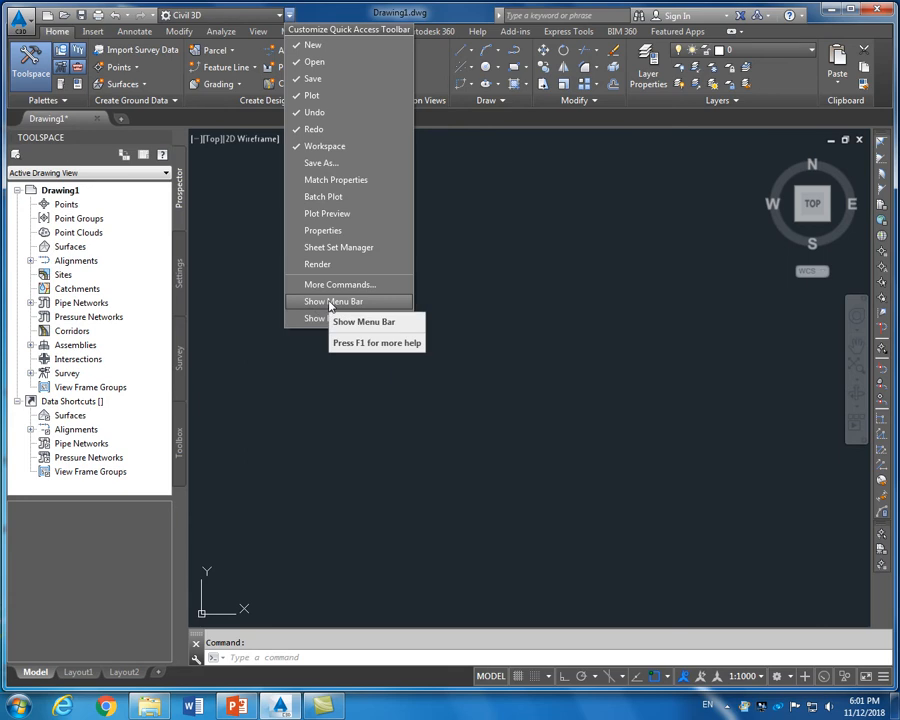
Turn on the classic menu bar and start saving the new drawing
click(330, 303)
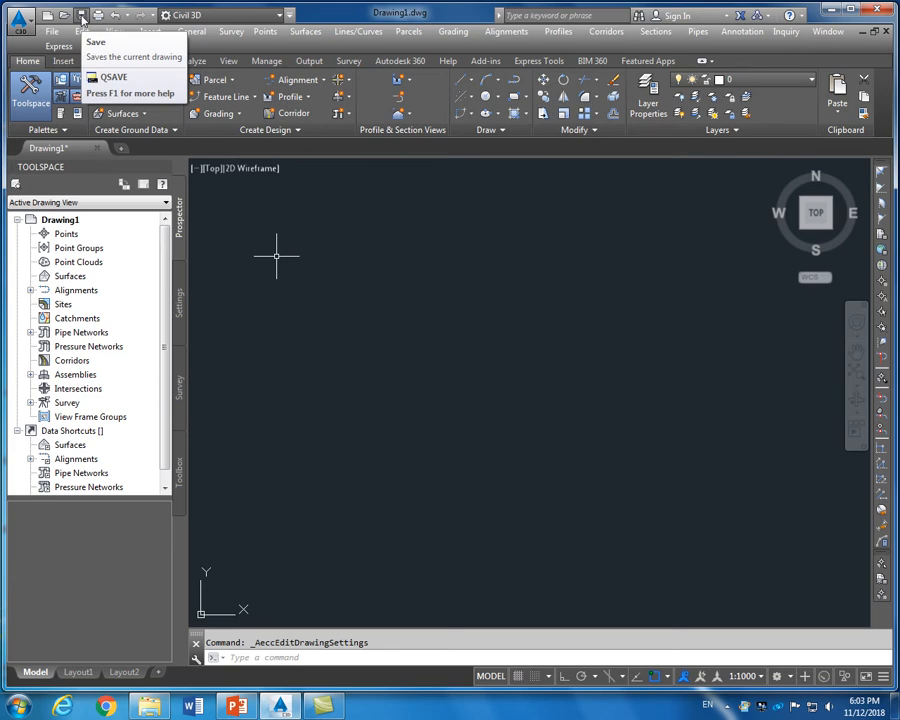
click(81, 16)
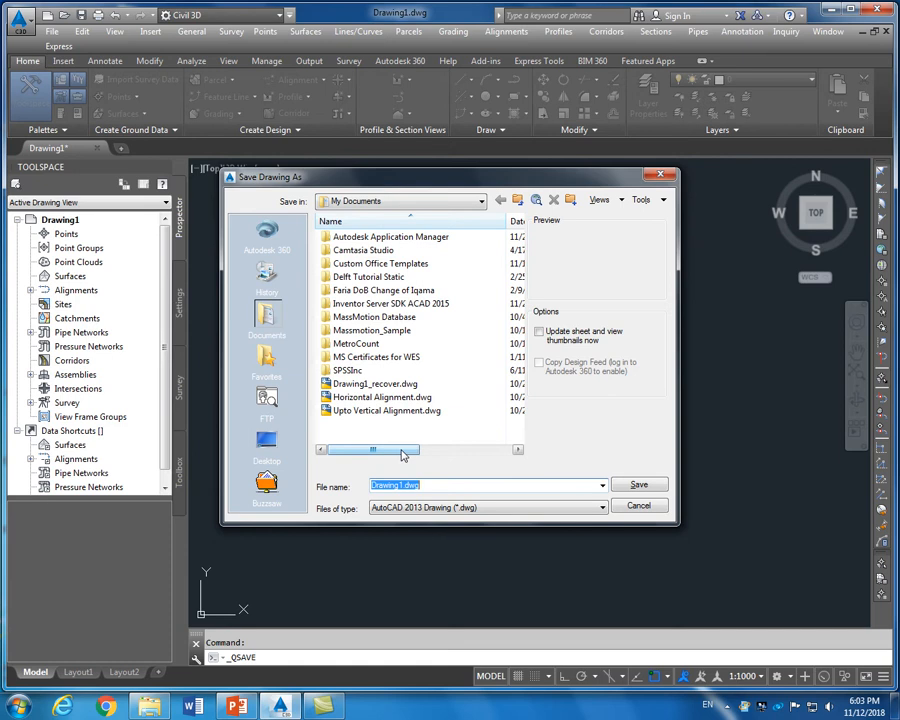
Save the drawing as 'Civil3D Workshop.dwg' inside a new folder on the Desktop
click(266, 440)
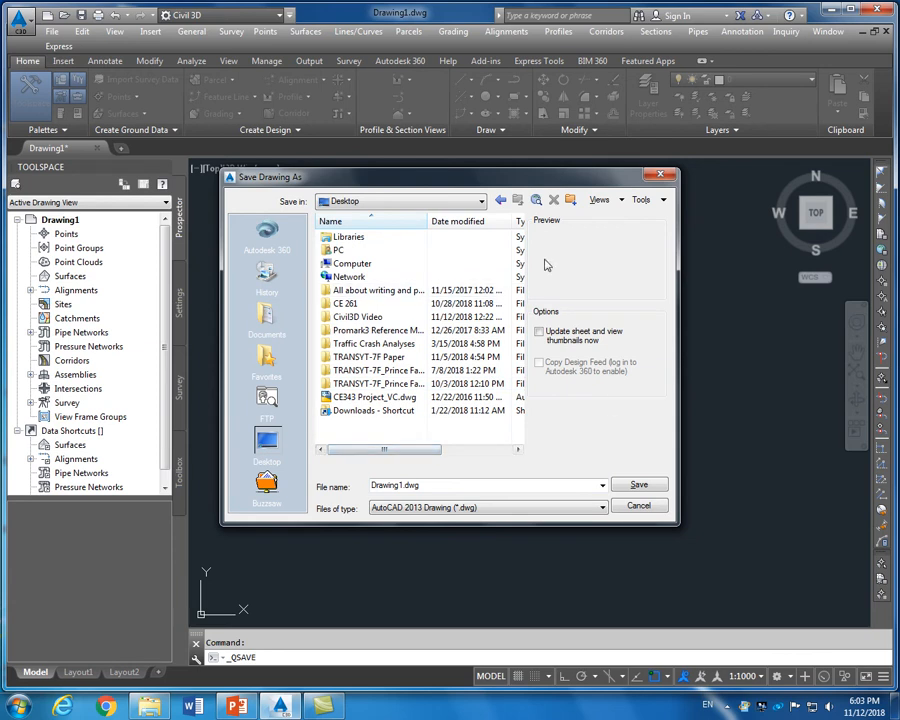
click(572, 201)
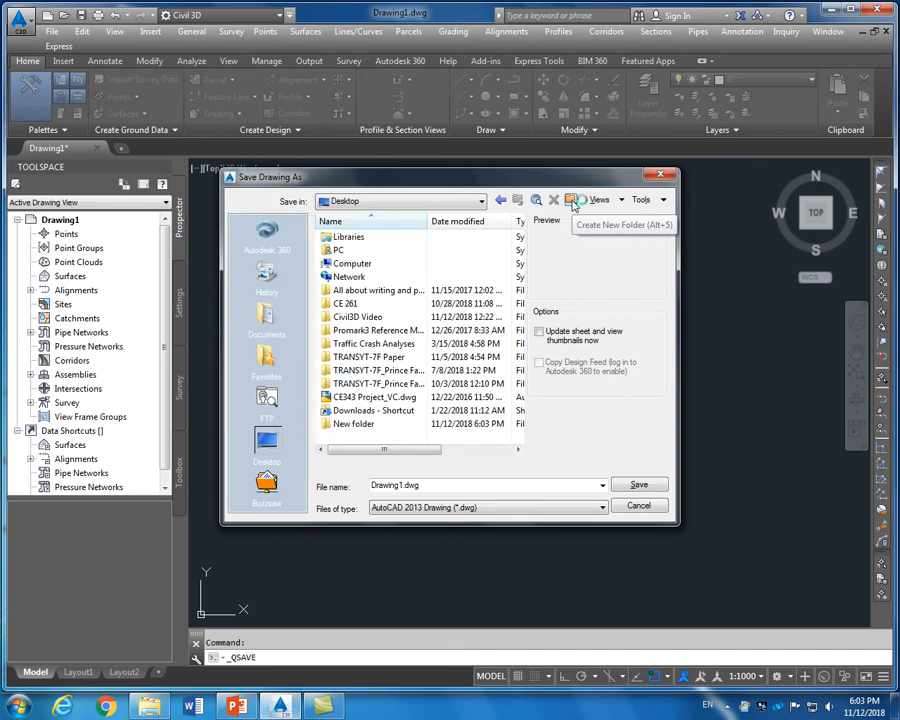
double_click(355, 424)
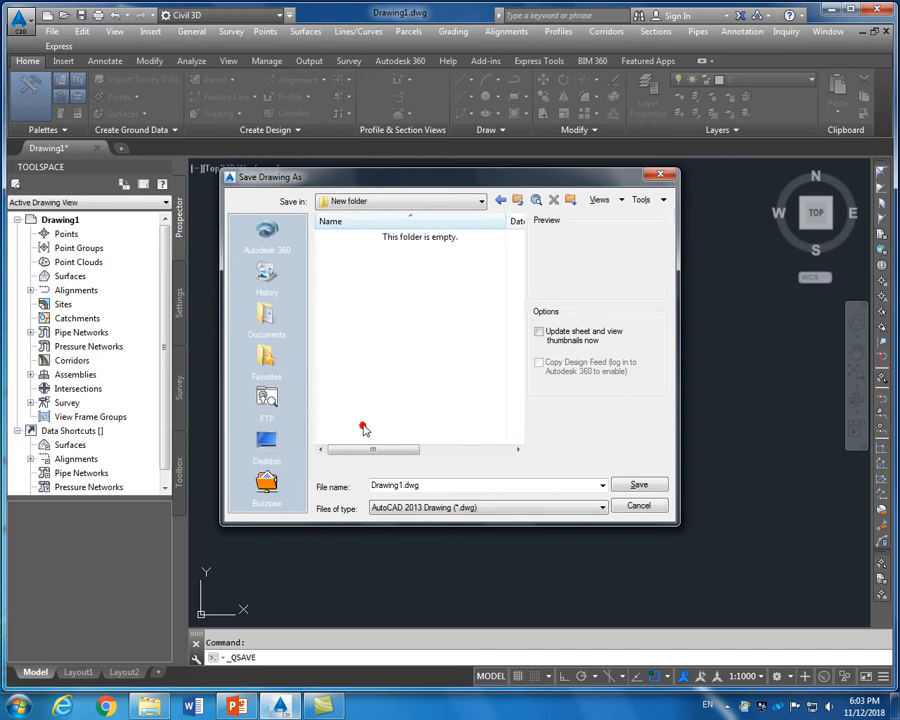
double_click(403, 485)
drag(403, 485, 357, 493)
text(Civil)
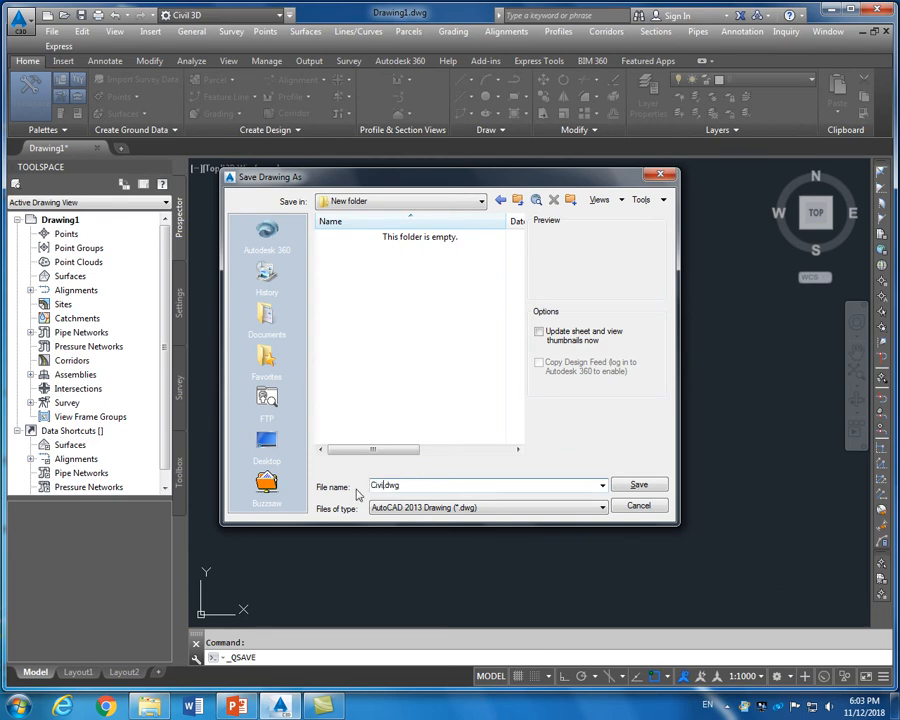
text(3D Workshop)
click(630, 484)
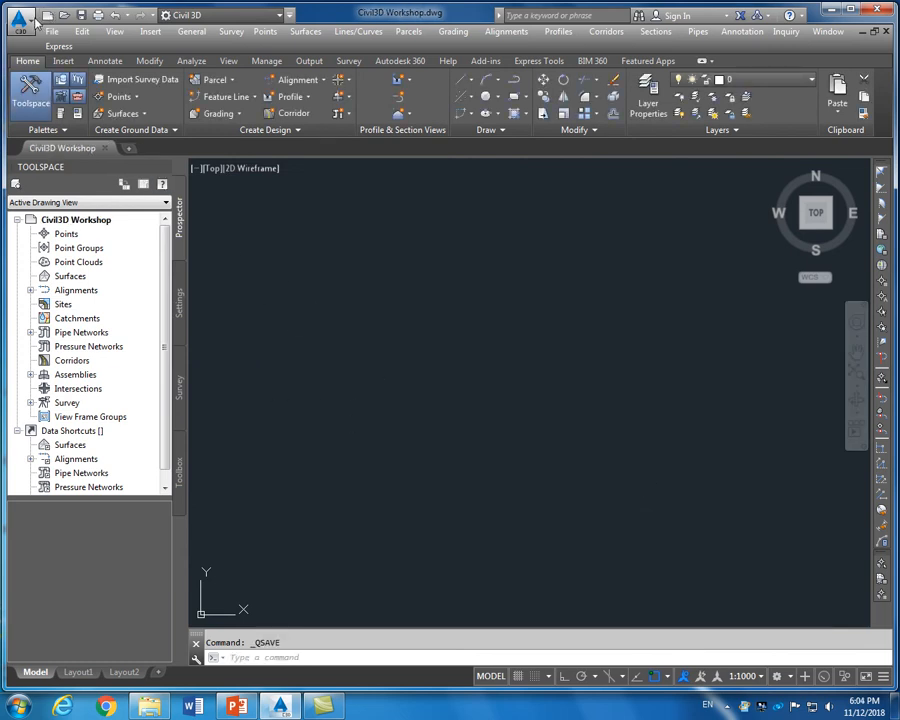
Open Drawing Settings from Drawing Utilities in the application menu
click(31, 25)
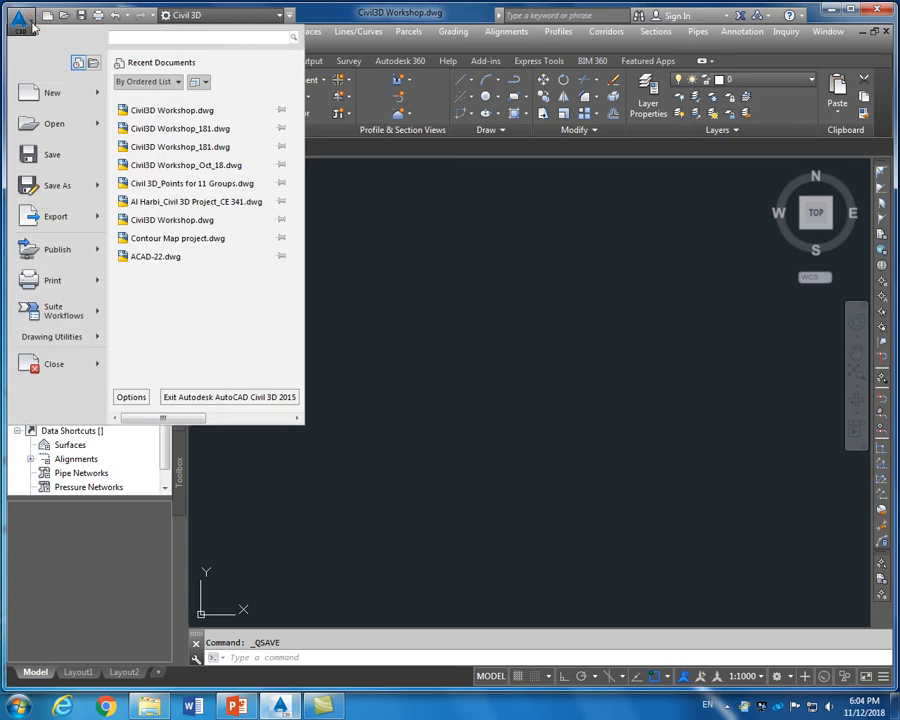
mouse_move(55, 340)
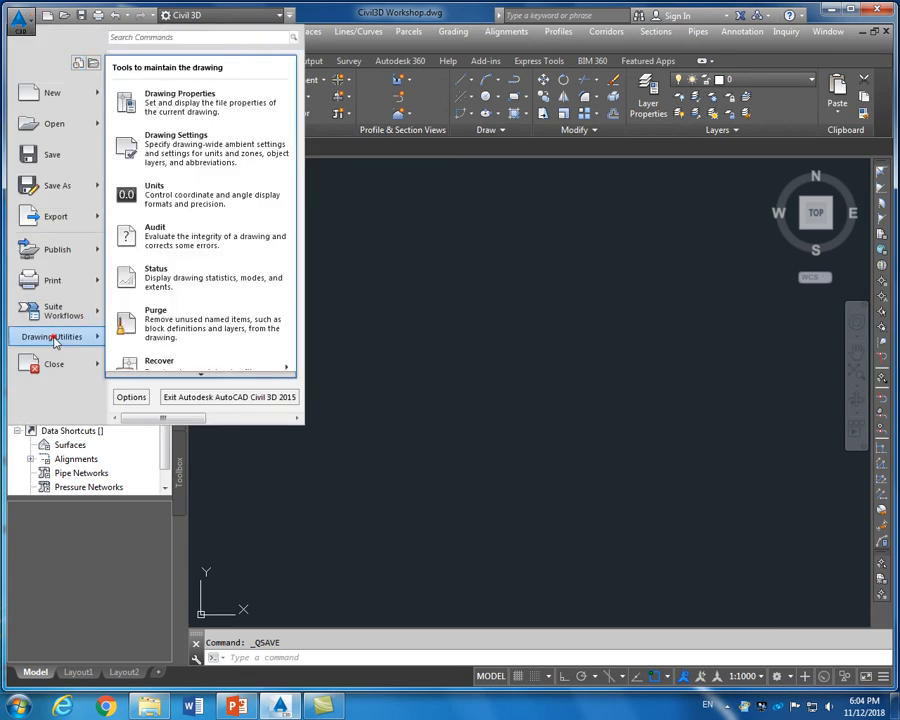
click(201, 160)
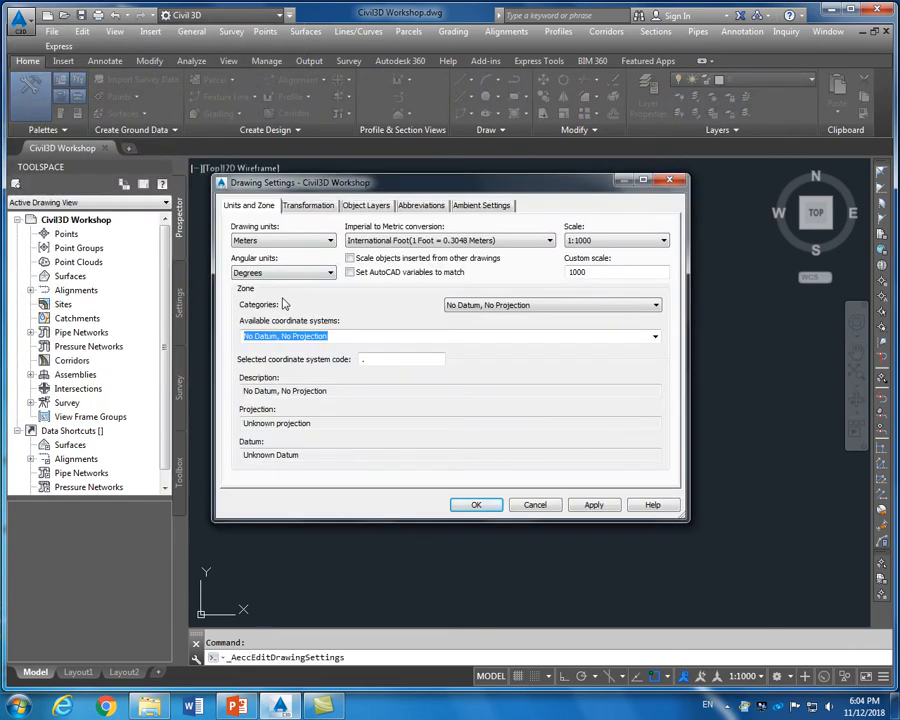
Keep meters, degrees and a 1:1000 scale on the Units and Zone tab
click(280, 241)
click(281, 240)
click(283, 274)
click(283, 280)
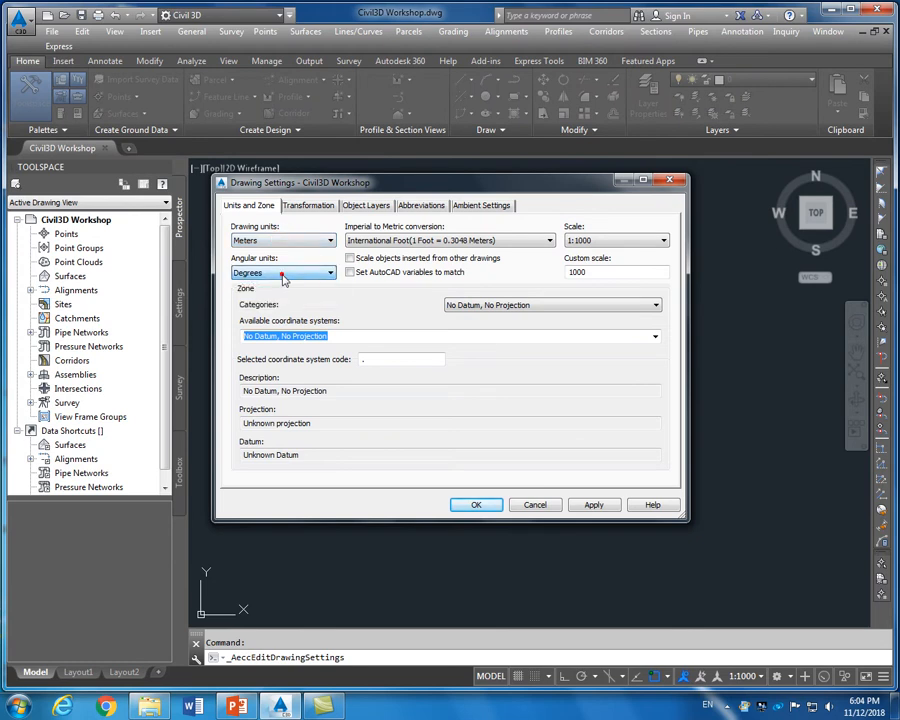
click(593, 244)
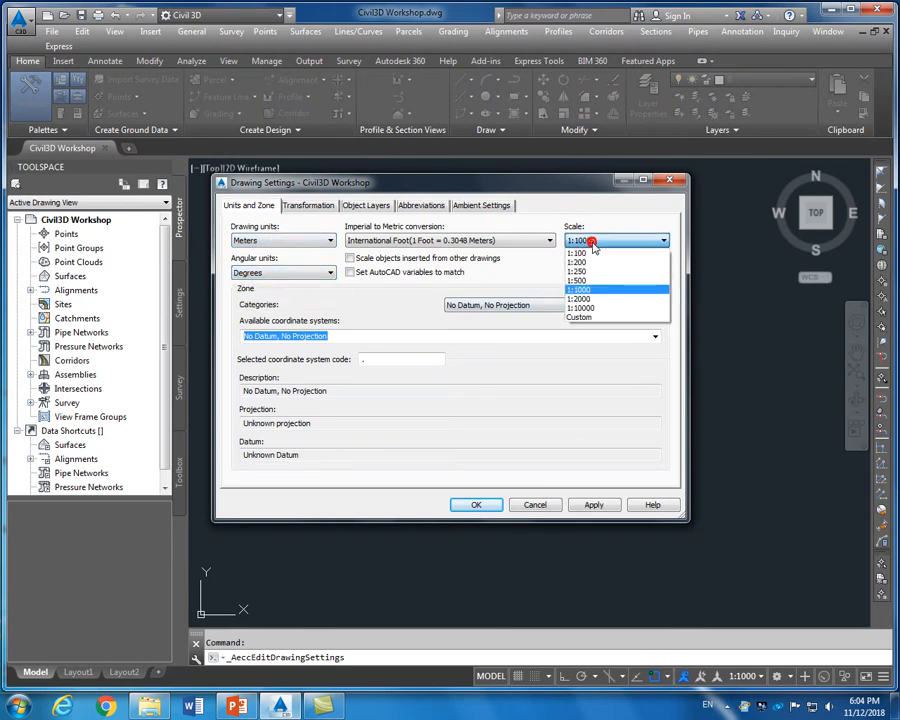
click(598, 296)
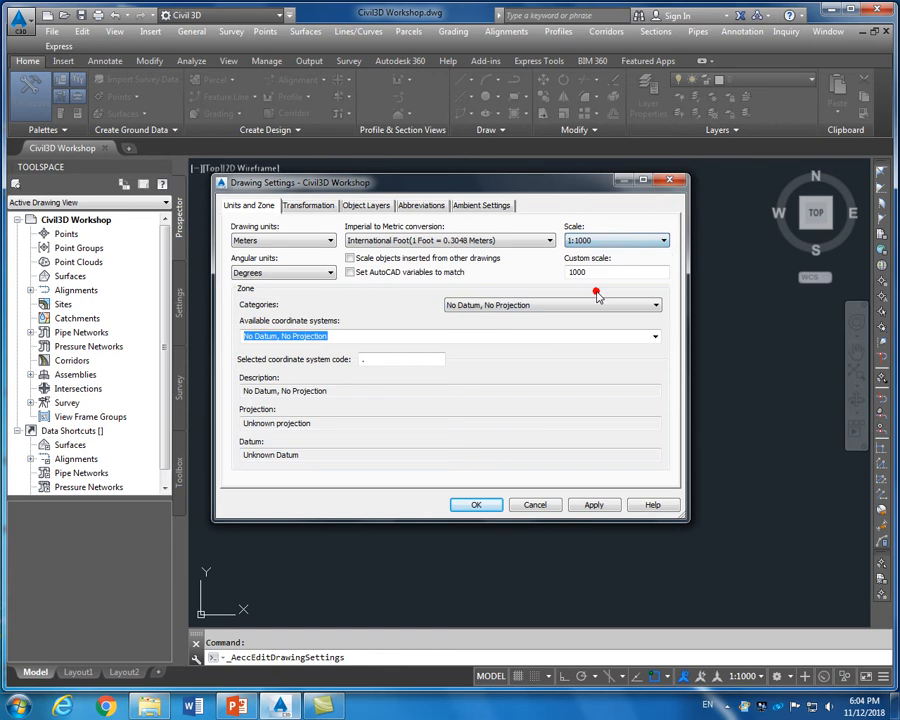
Set the zone to Saudi Arabia, Ain el Abd / Bahrain Grid, then apply and close
click(507, 308)
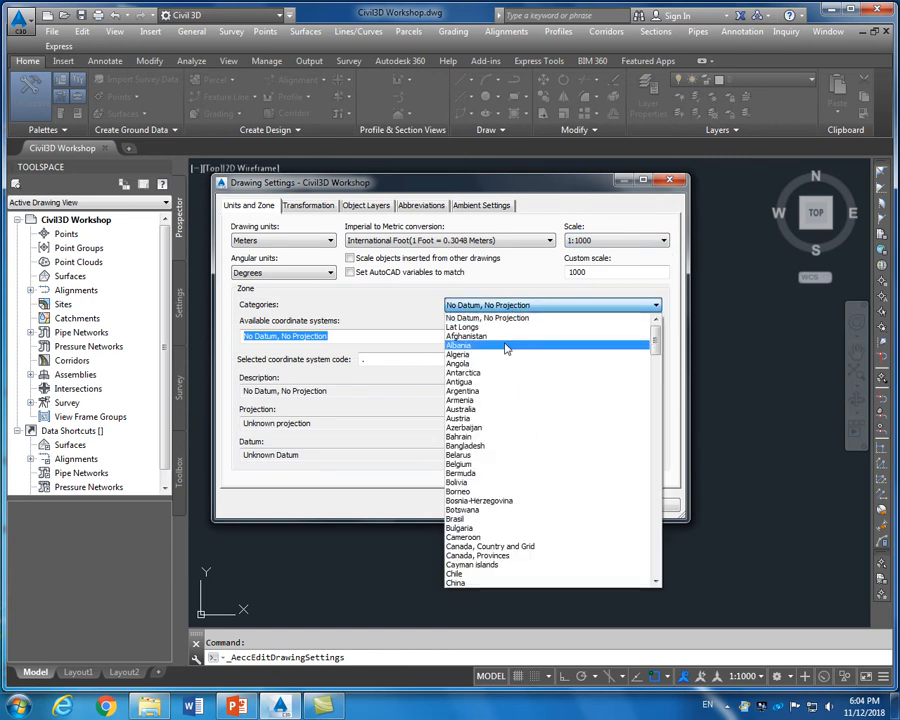
key(s)
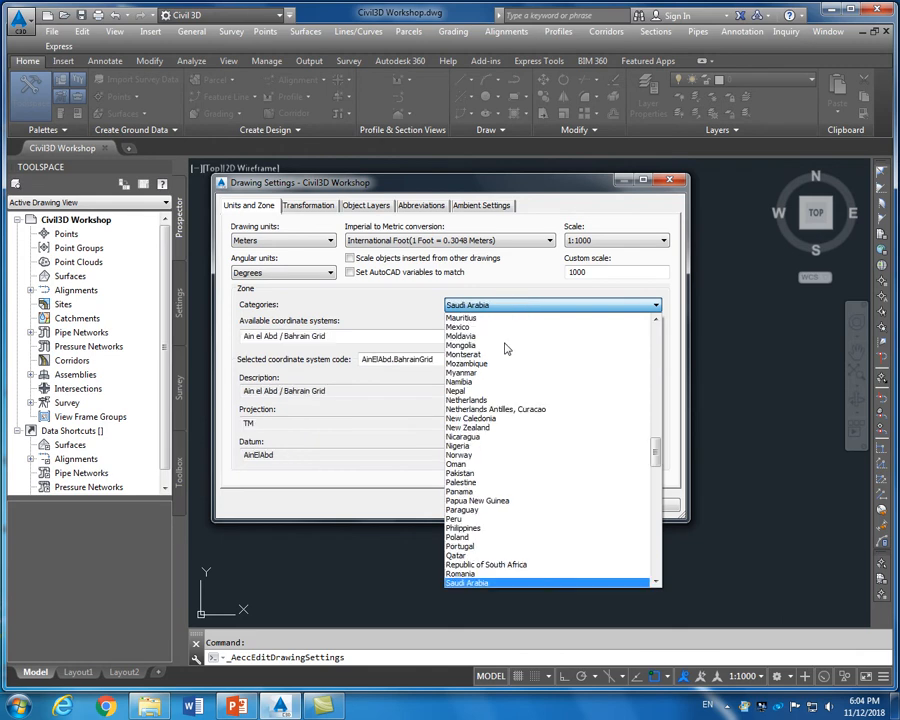
click(486, 583)
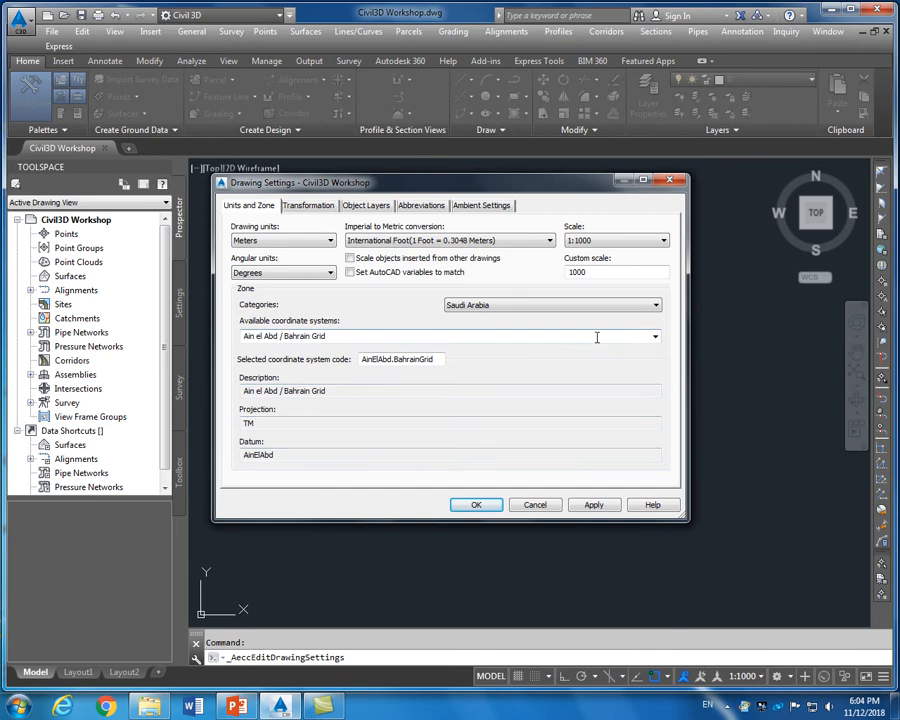
click(655, 338)
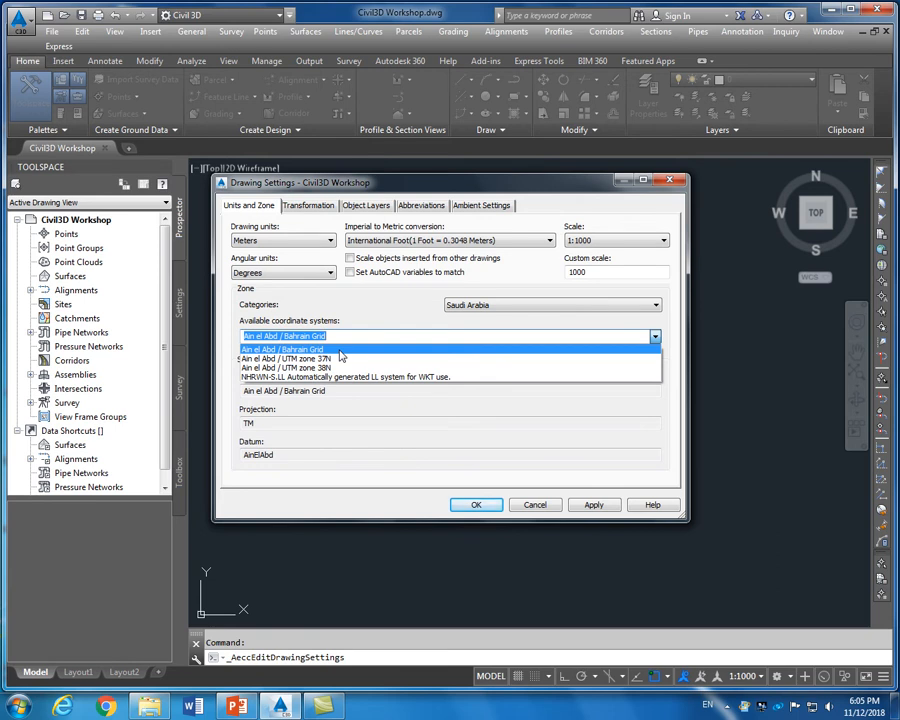
click(470, 348)
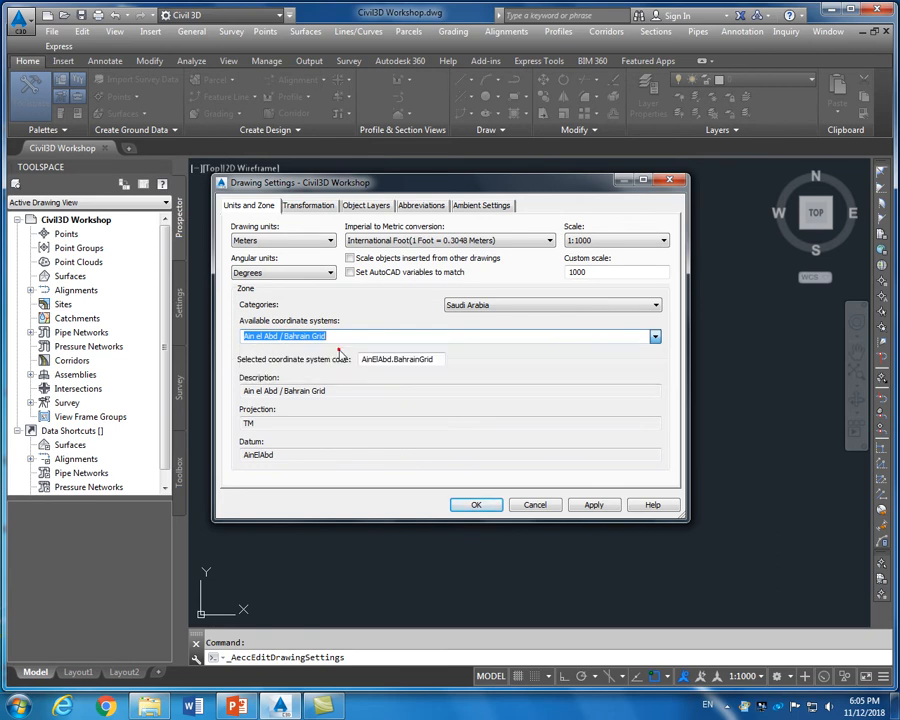
click(594, 505)
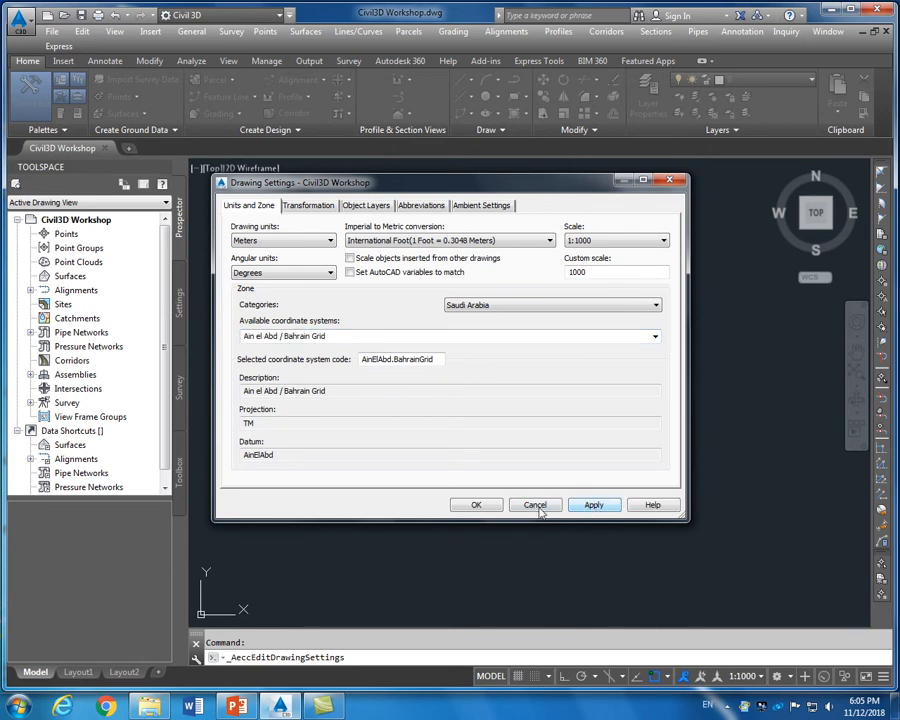
click(476, 505)
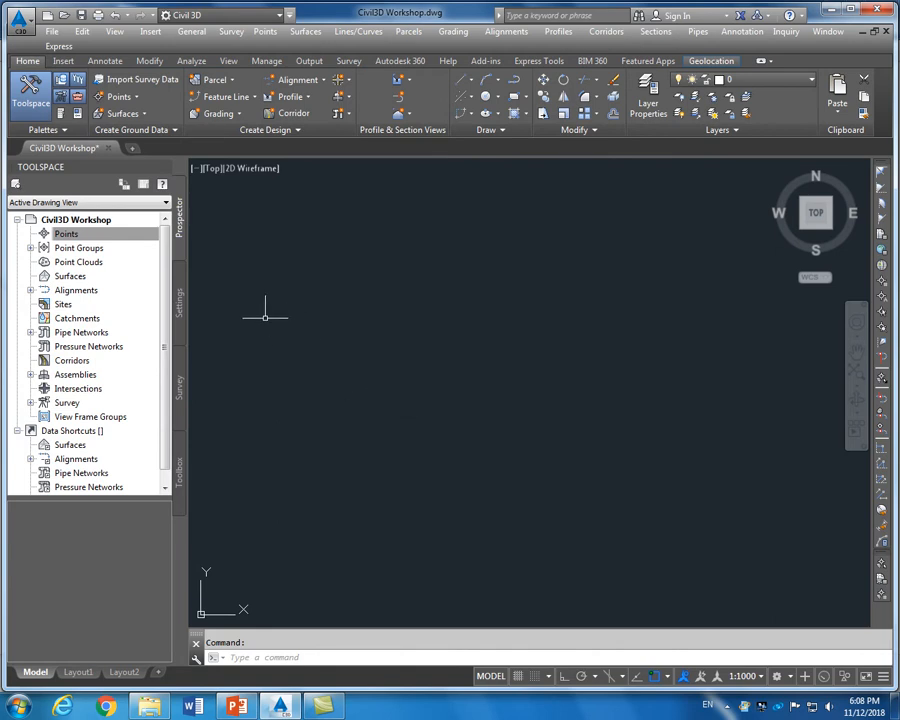
Open the Create Points tools from the Points collection and choose Import Points
click(74, 235)
right_click(97, 238)
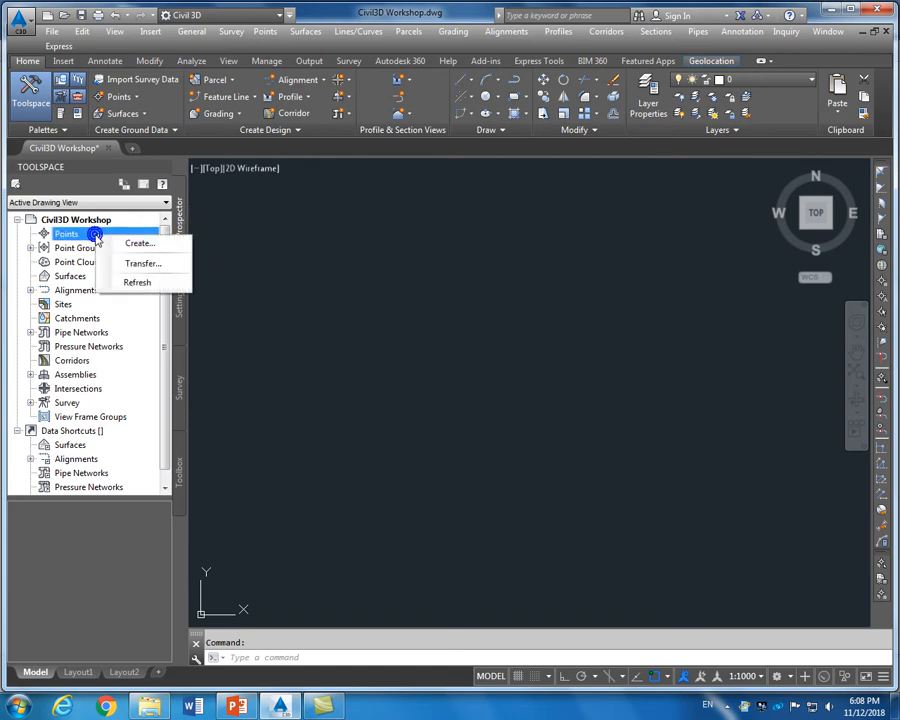
click(134, 245)
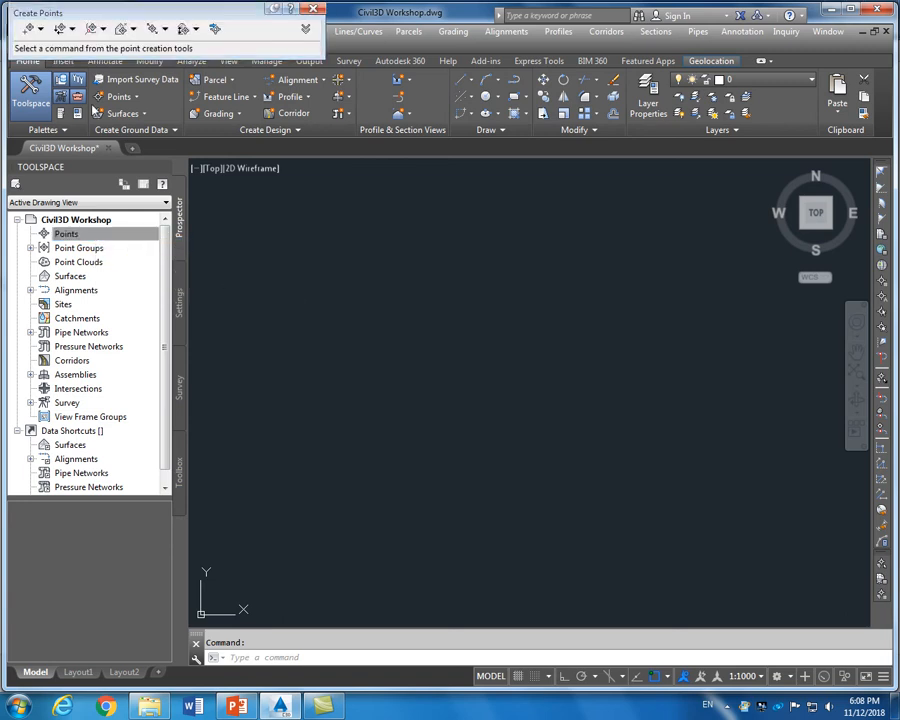
mouse_move(123, 15)
mouse_down()
mouse_move(126, 82)
mouse_move(123, 37)
mouse_up()
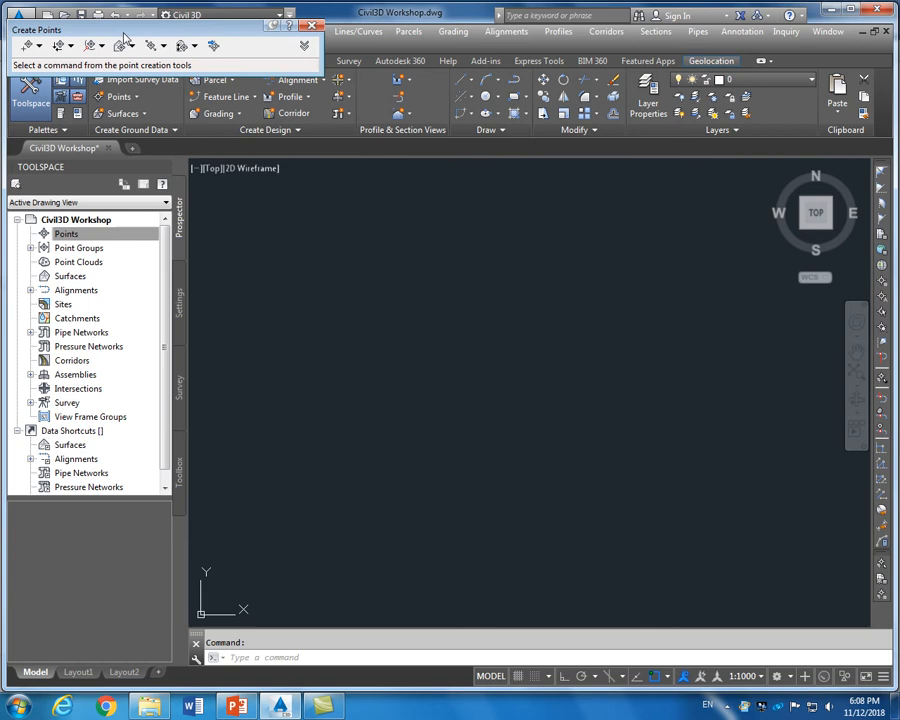
click(213, 47)
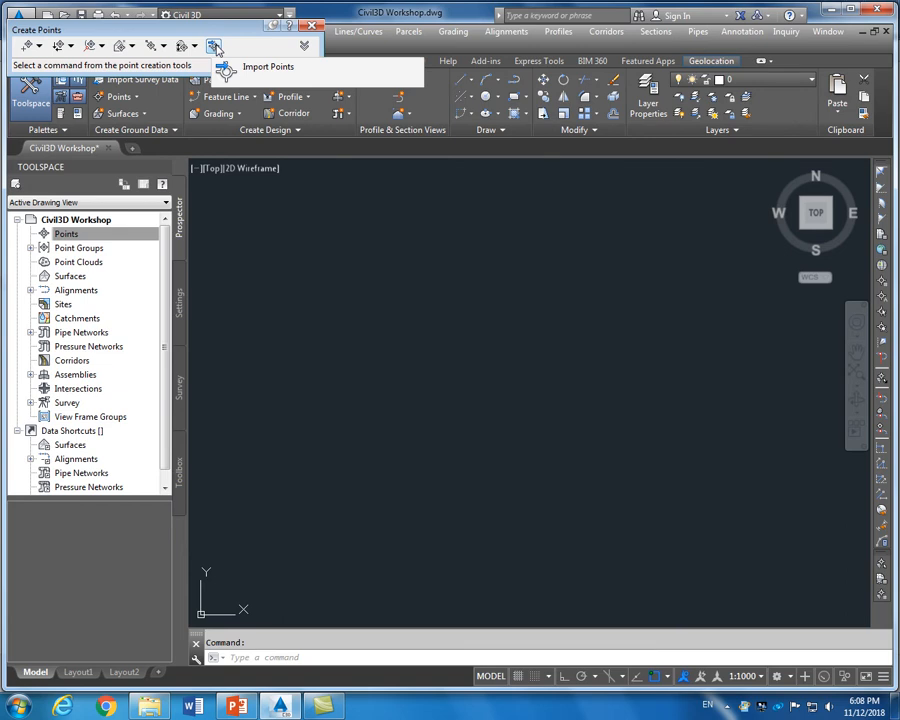
click(216, 46)
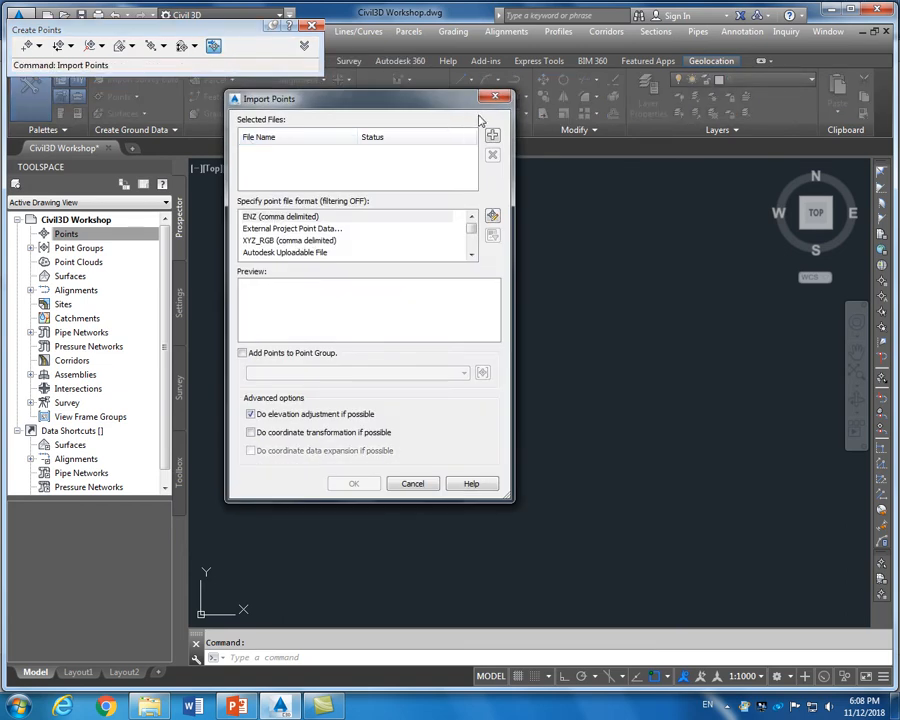
Browse Local Disk (D:) to the Civil 3D Video folder for the point file
click(492, 137)
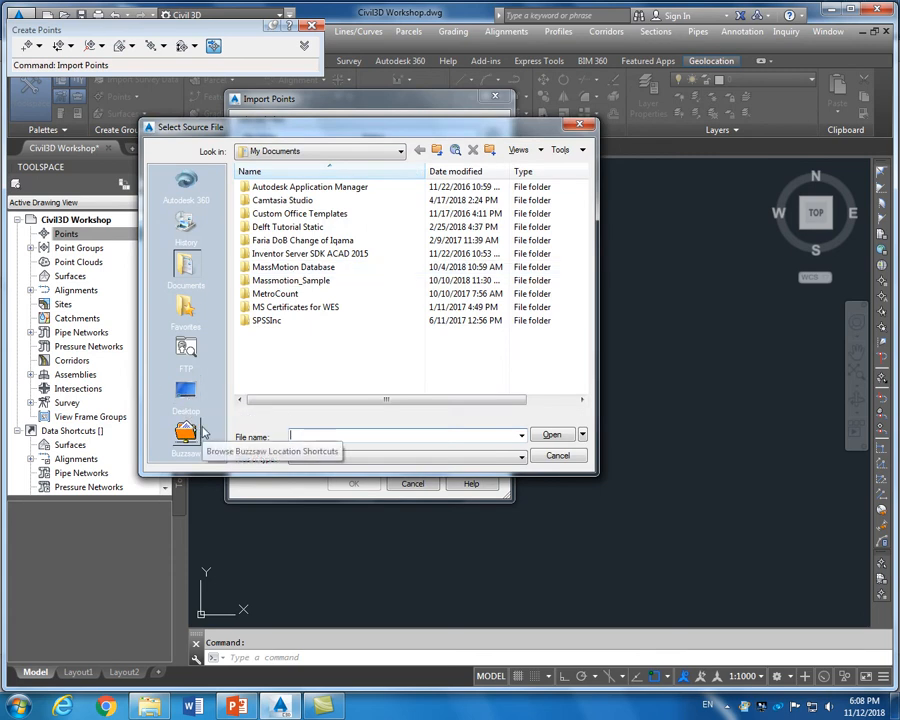
key(Escape)
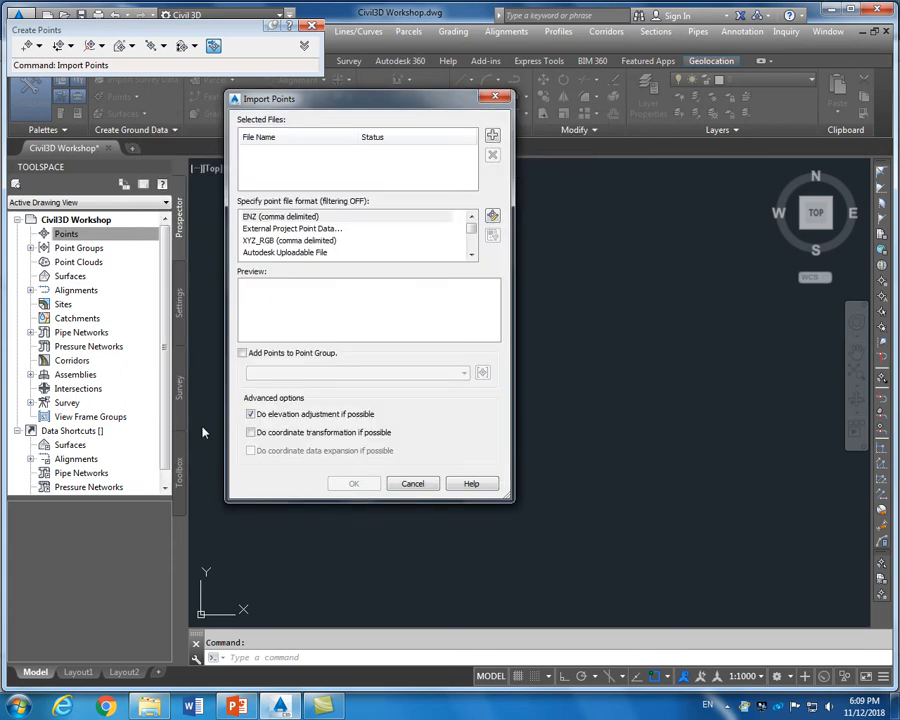
click(493, 139)
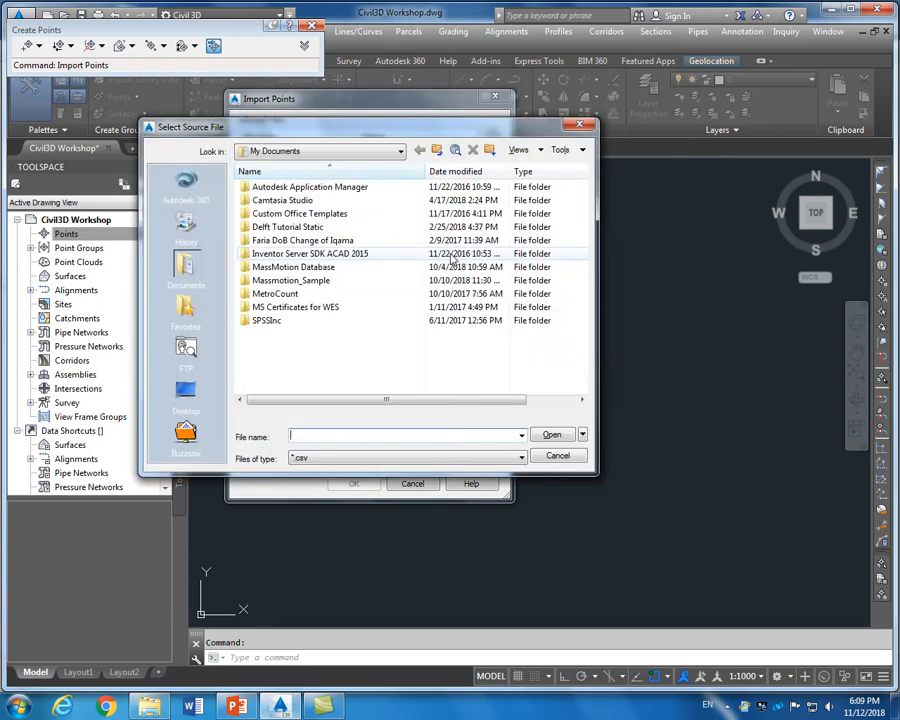
click(188, 392)
click(337, 153)
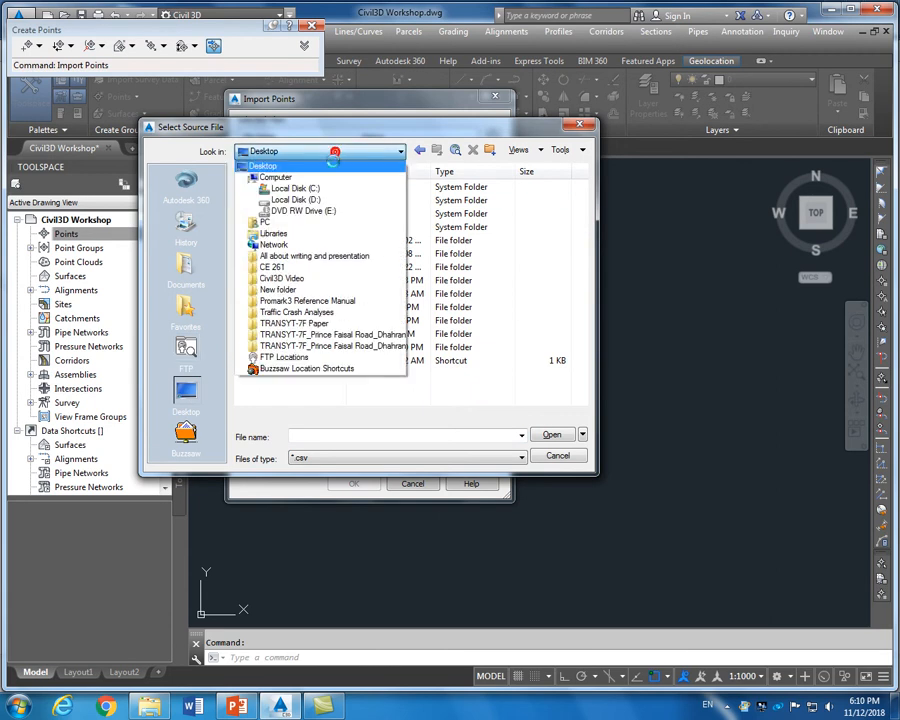
click(296, 199)
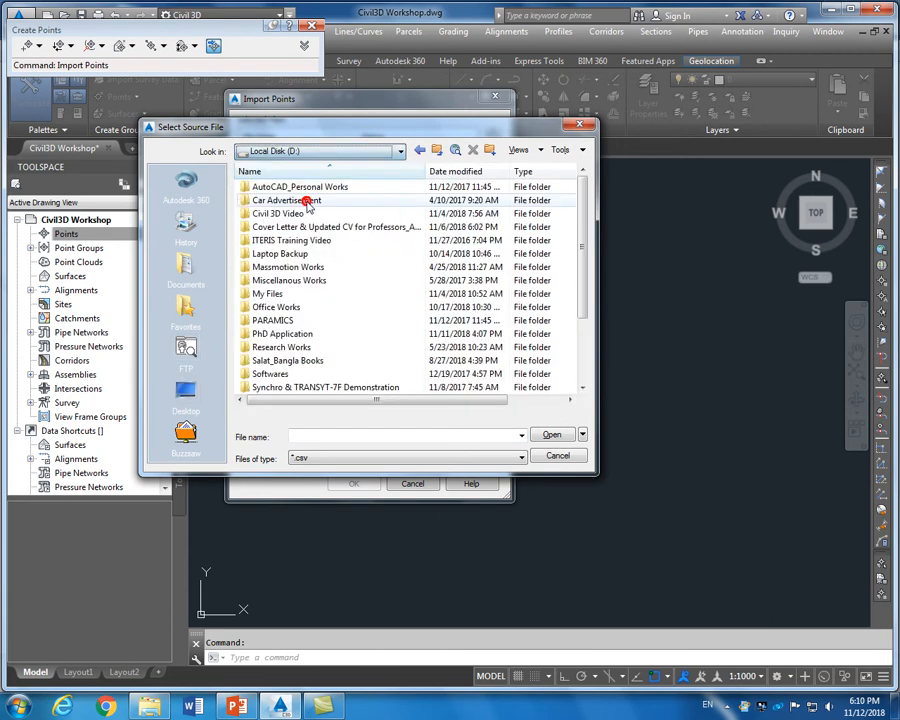
double_click(278, 214)
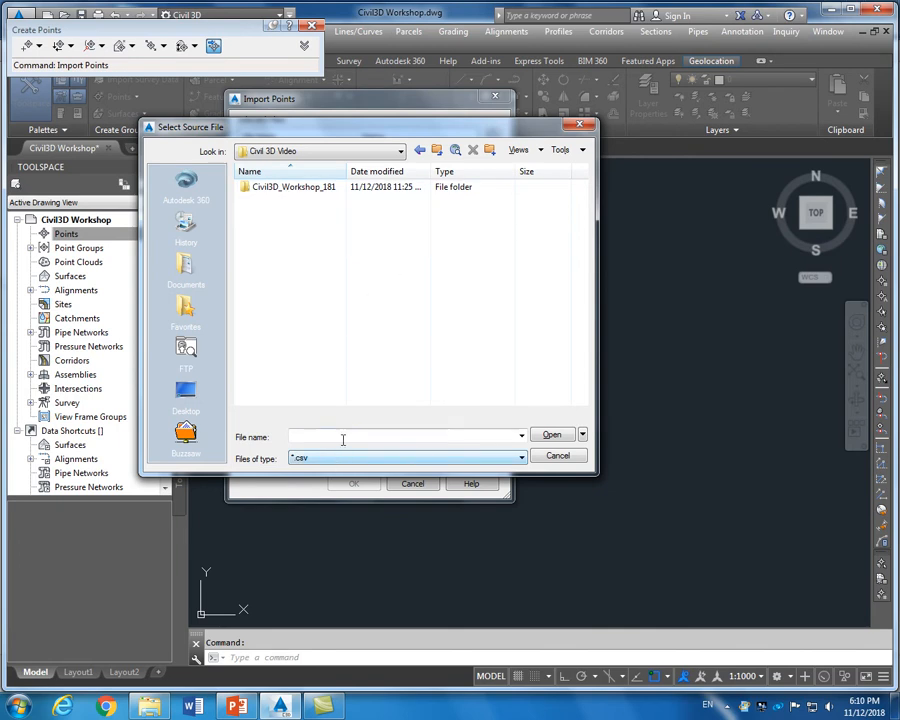
click(438, 152)
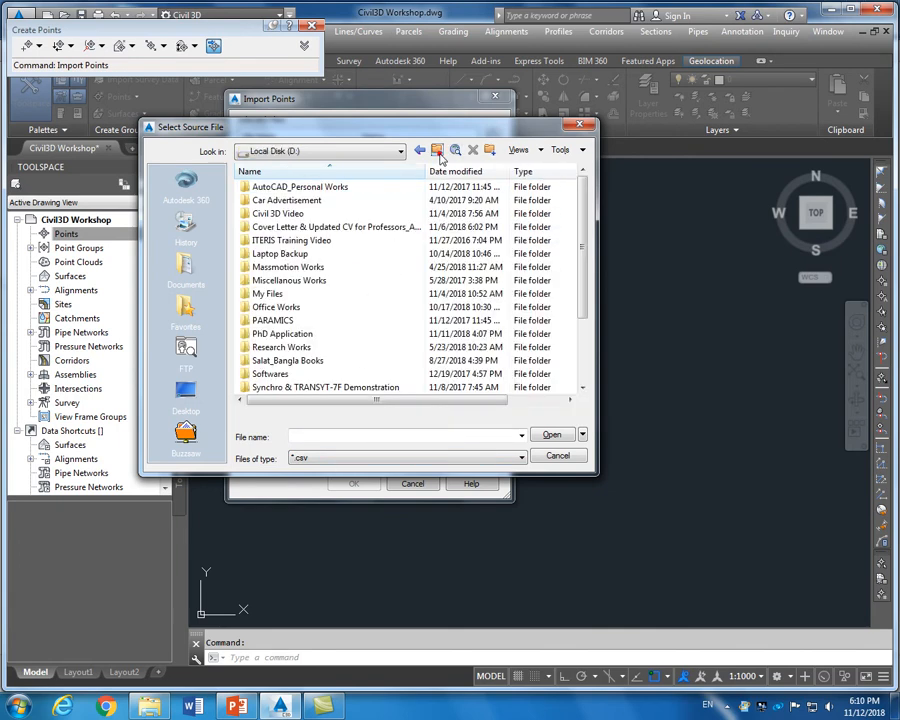
double_click(289, 214)
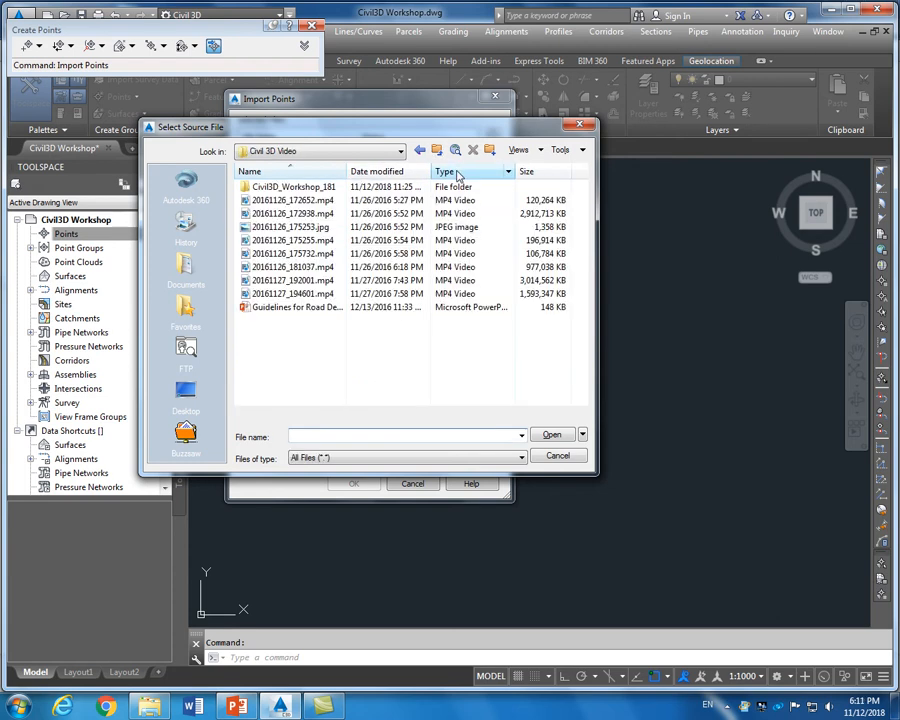
key(Escape)
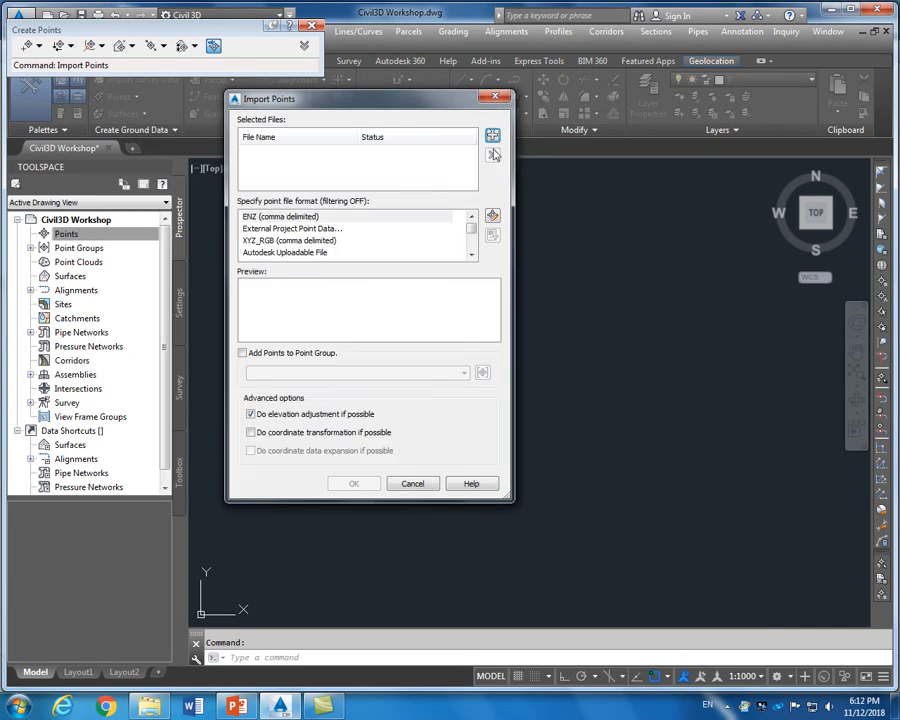
Add lvl sheet.csv from Civil3D_Workshop_181 and check its northing and elevation preview
click(491, 136)
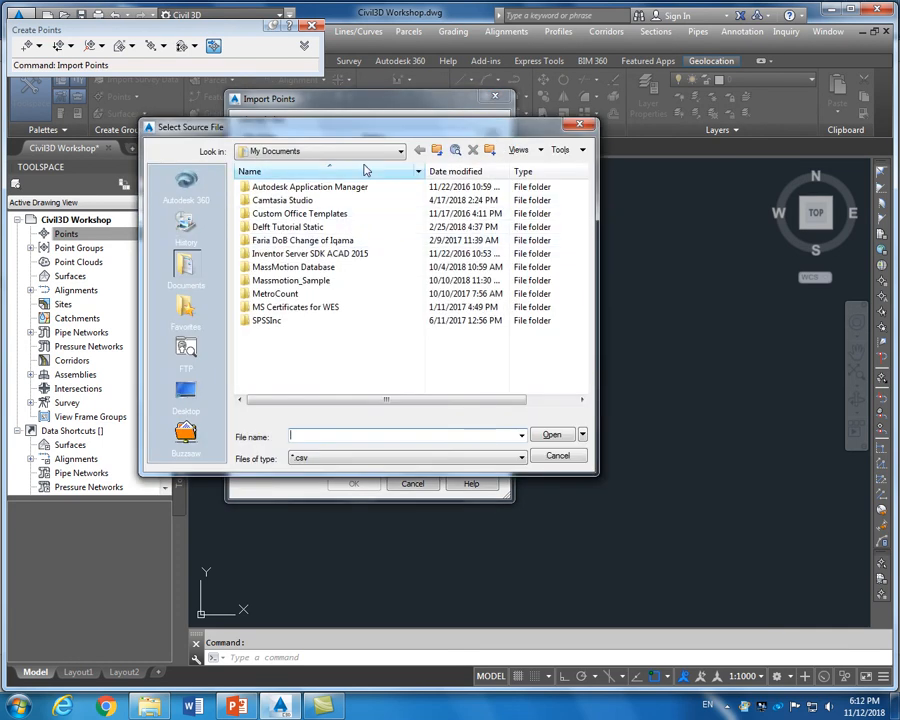
click(365, 152)
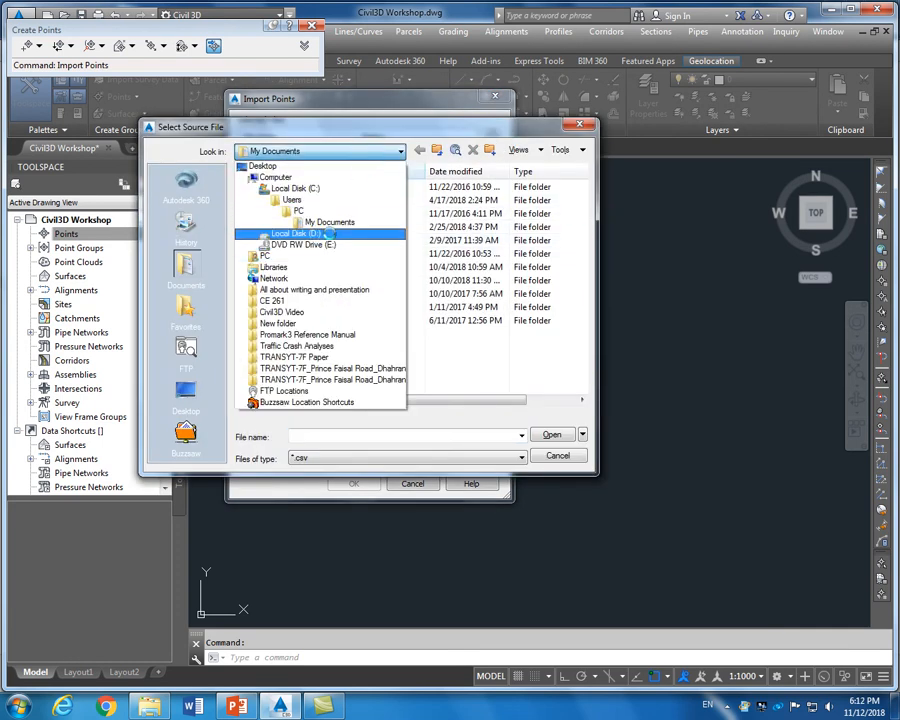
click(300, 233)
double_click(292, 213)
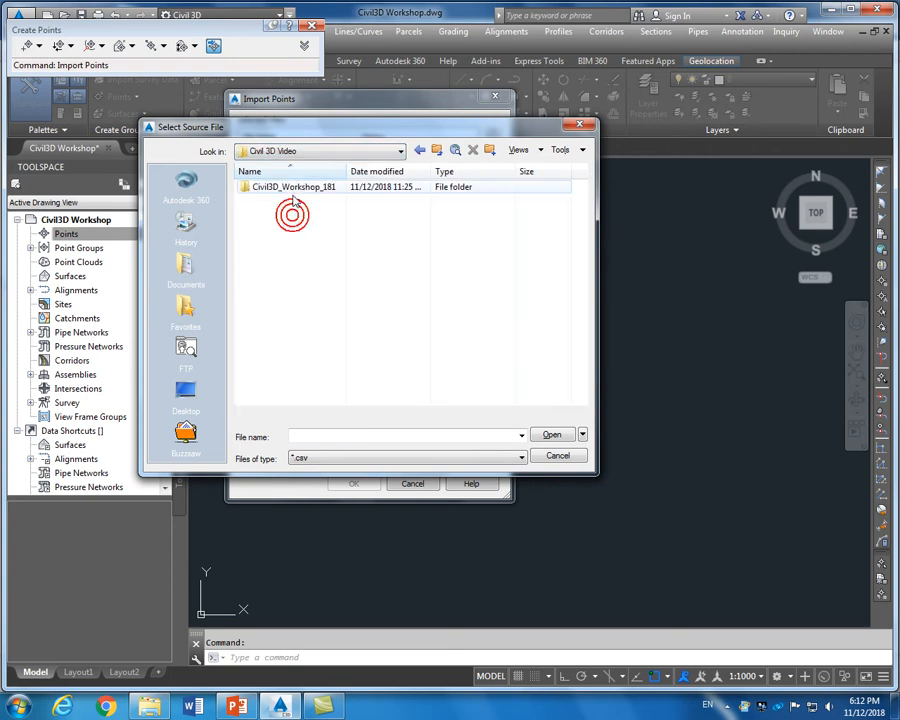
double_click(292, 187)
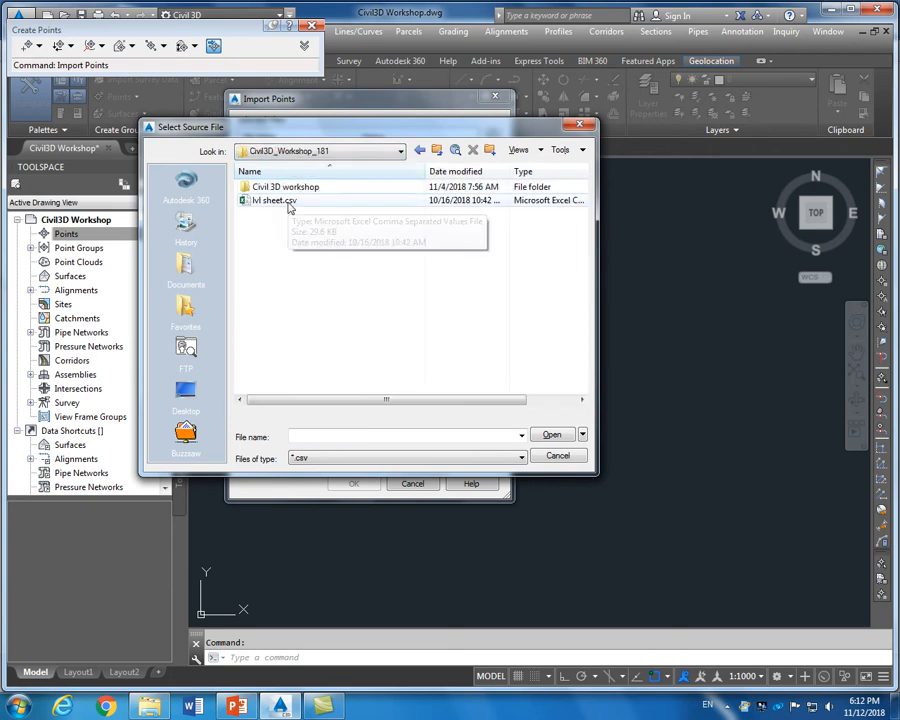
click(285, 202)
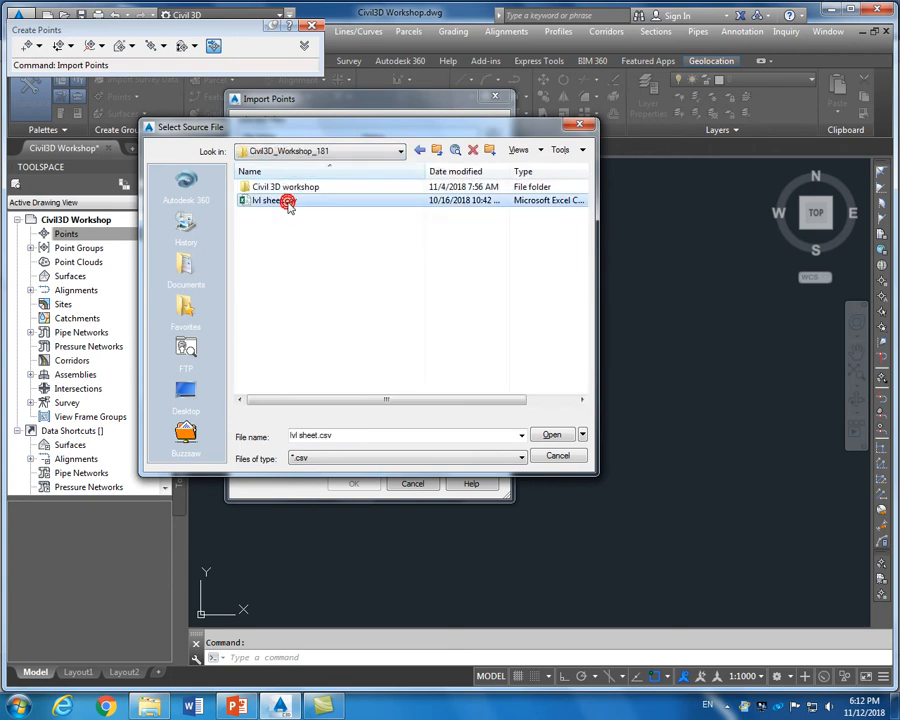
click(563, 438)
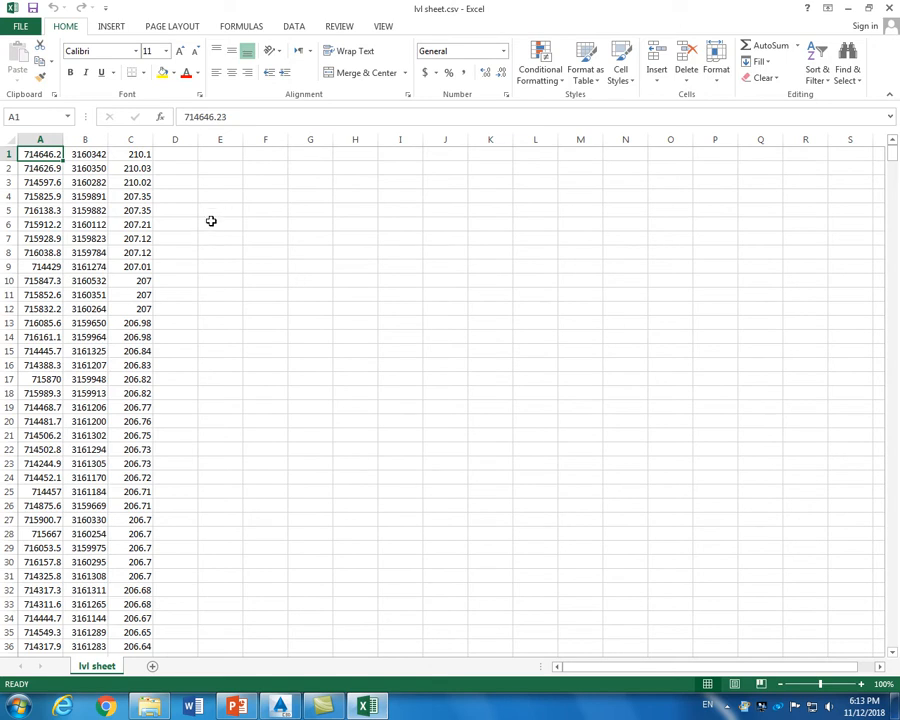
click(91, 155)
click(137, 154)
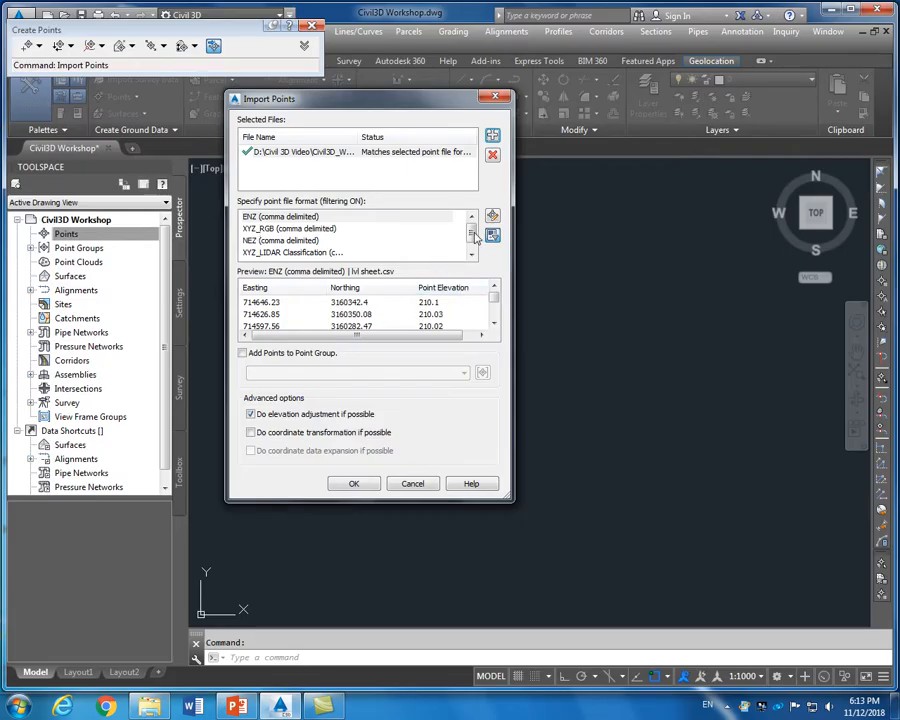
Pick the ENZ (comma delimited) format and import the points
scroll(474, 236, down, 1)
scroll(476, 238, up, 1)
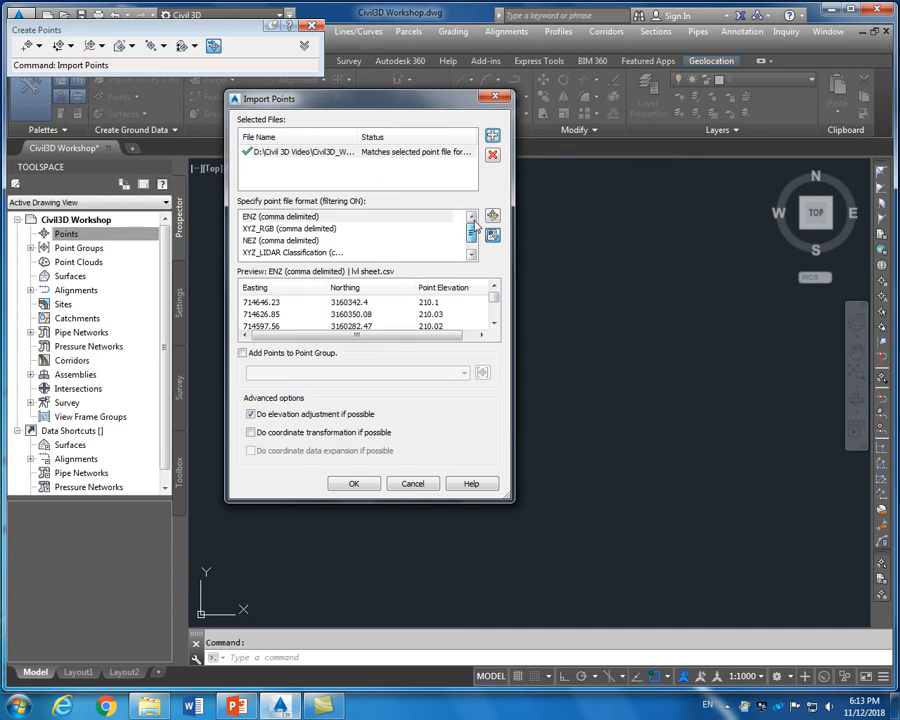
click(284, 218)
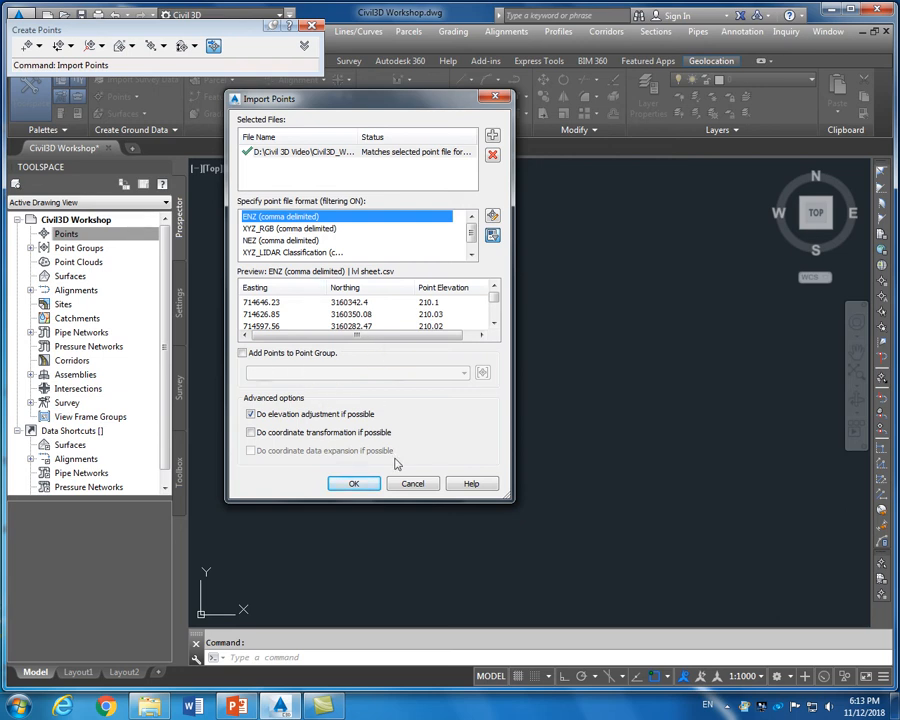
click(349, 485)
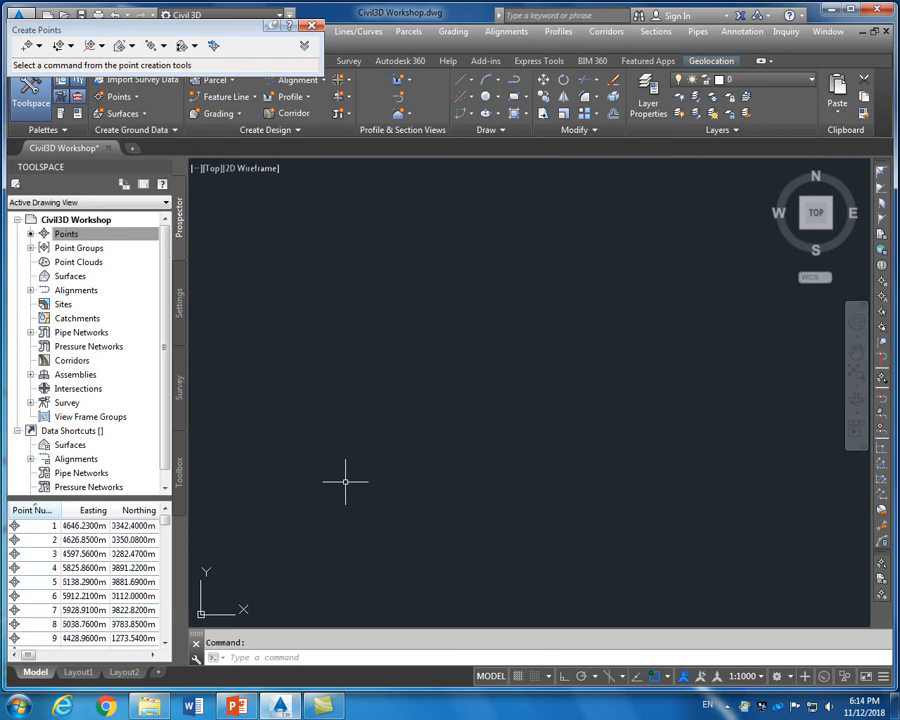
Zoom Extents (Z, E) to fit all imported survey points, then fine-tune the zoom
text(z)
key(Return)
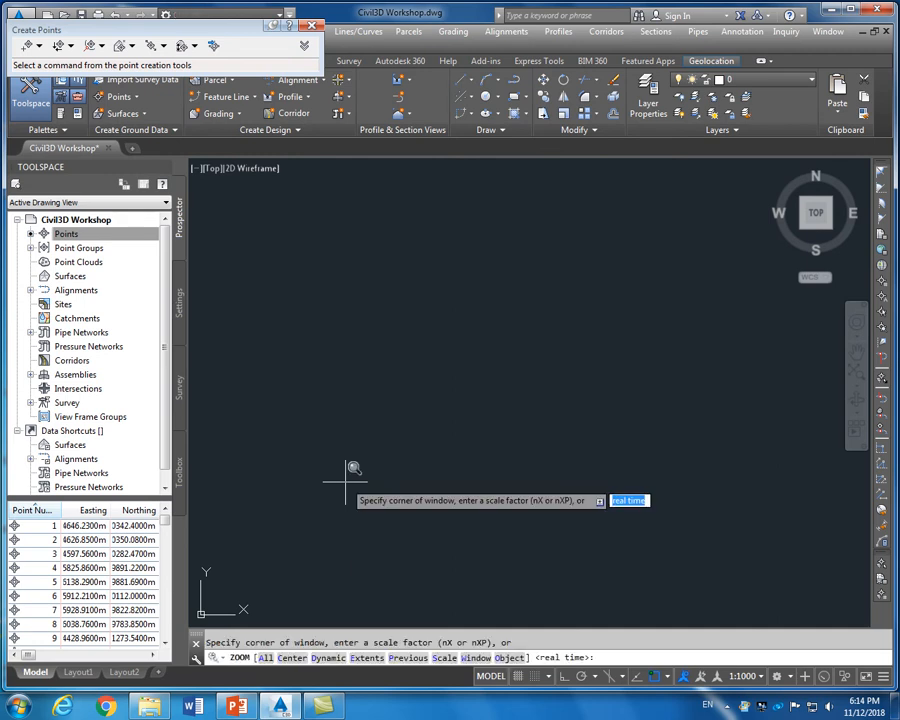
text(e)
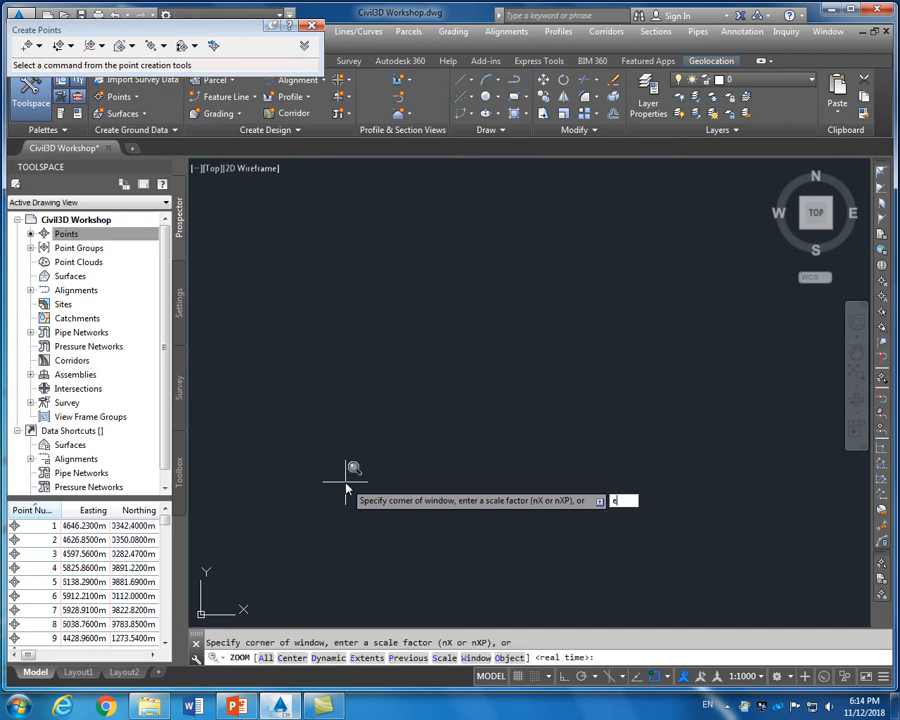
key(Return)
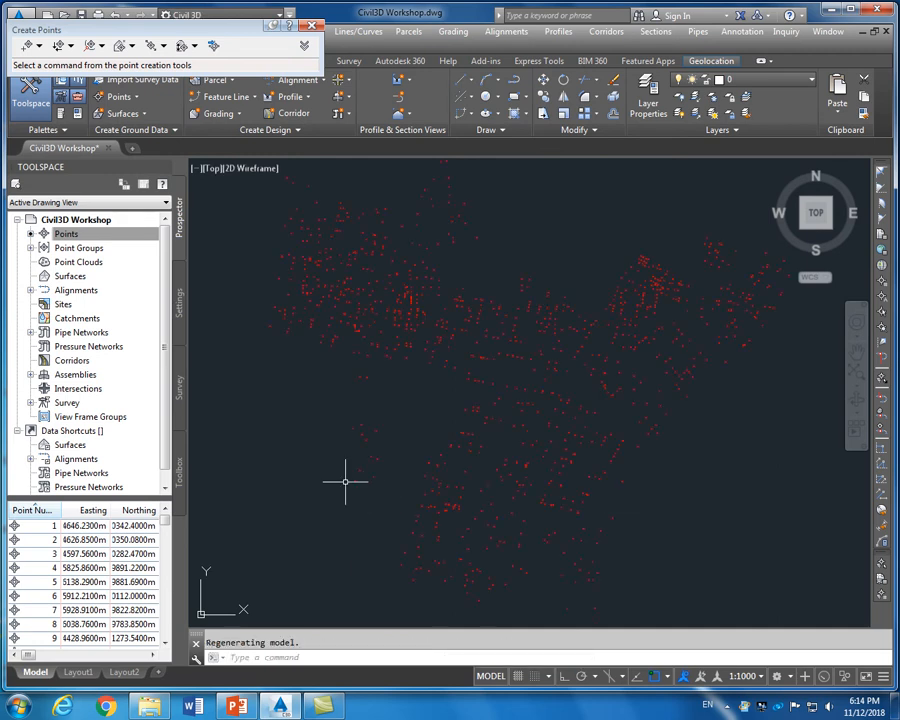
scroll(418, 353, up, 3)
scroll(431, 347, down, 3)
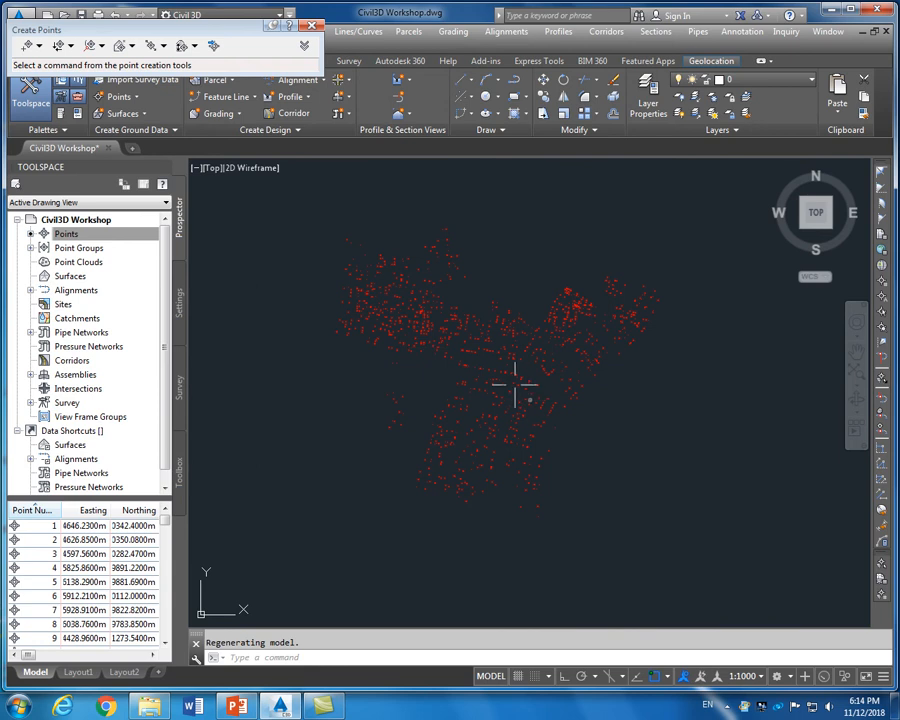
scroll(430, 331, up, 3)
scroll(430, 337, down, 3)
scroll(506, 388, up, 3)
scroll(506, 388, down, 3)
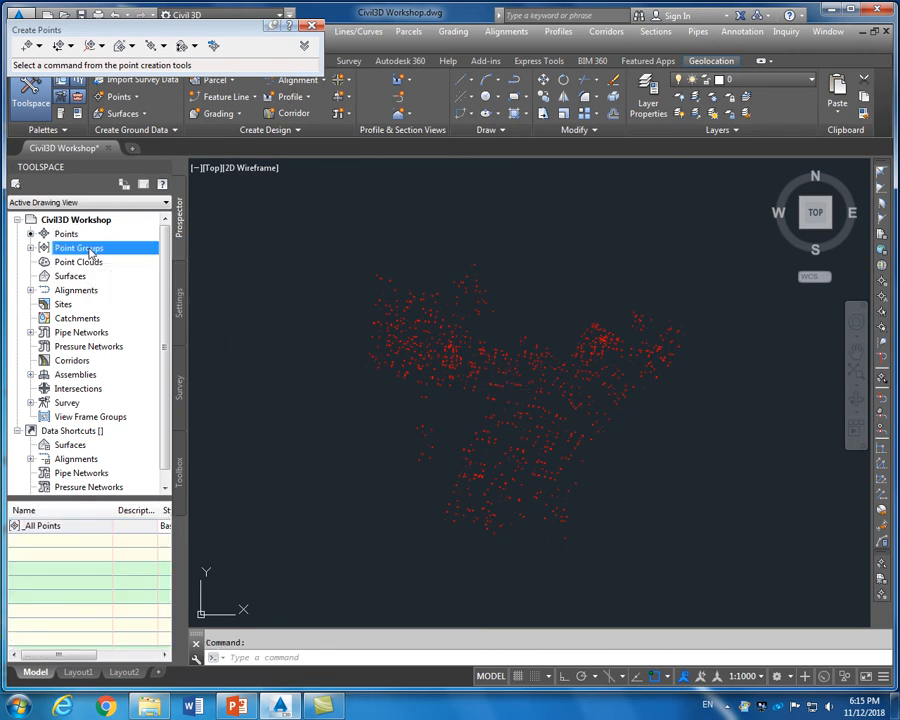
Update _All Points through Point Groups properties and expand it to list its points
right_click(92, 253)
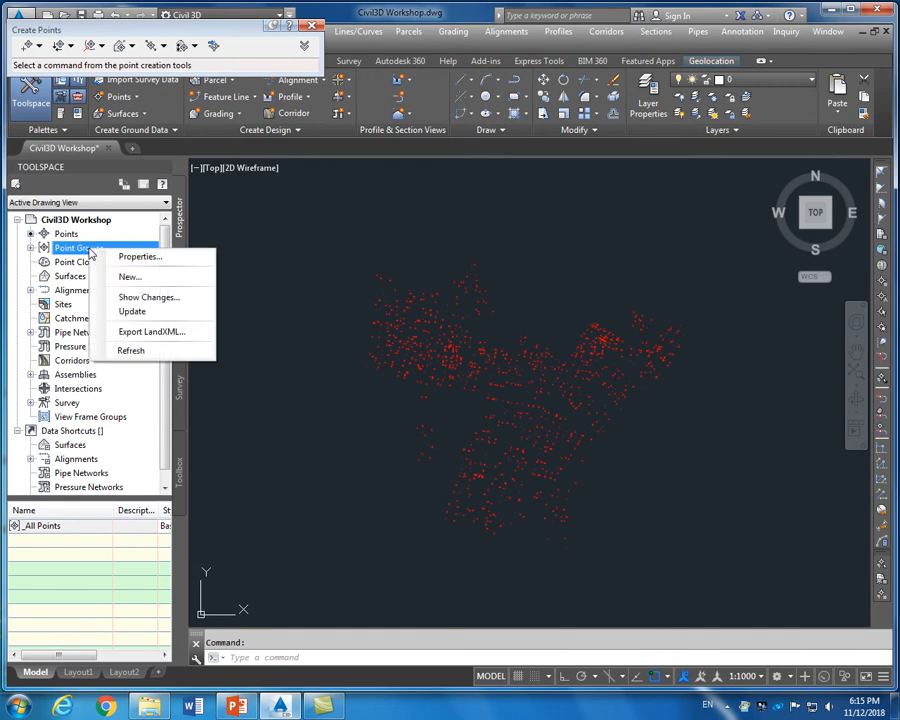
click(125, 257)
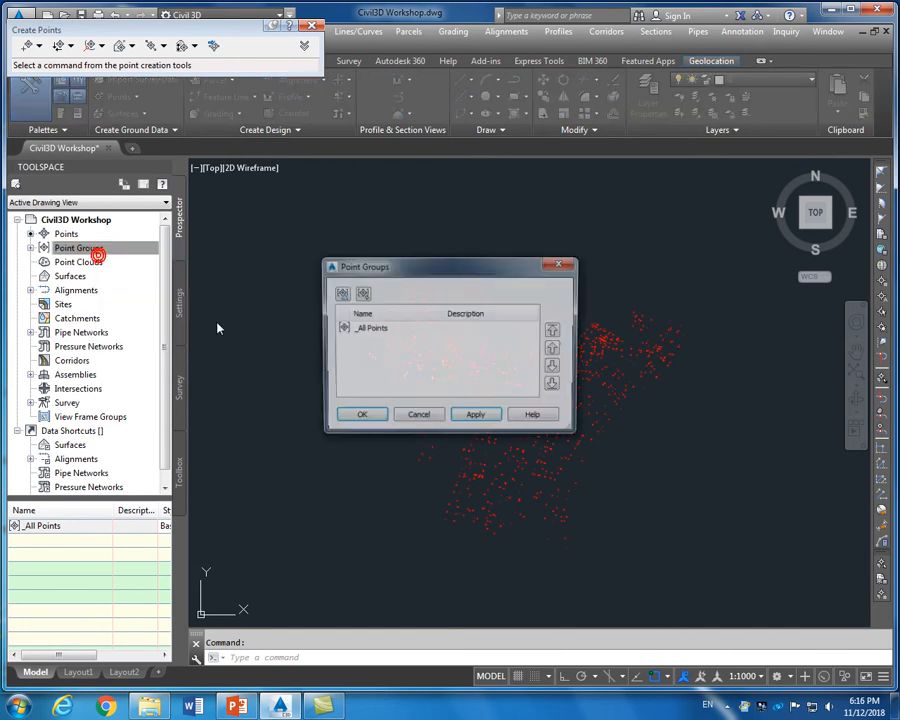
click(364, 327)
click(470, 418)
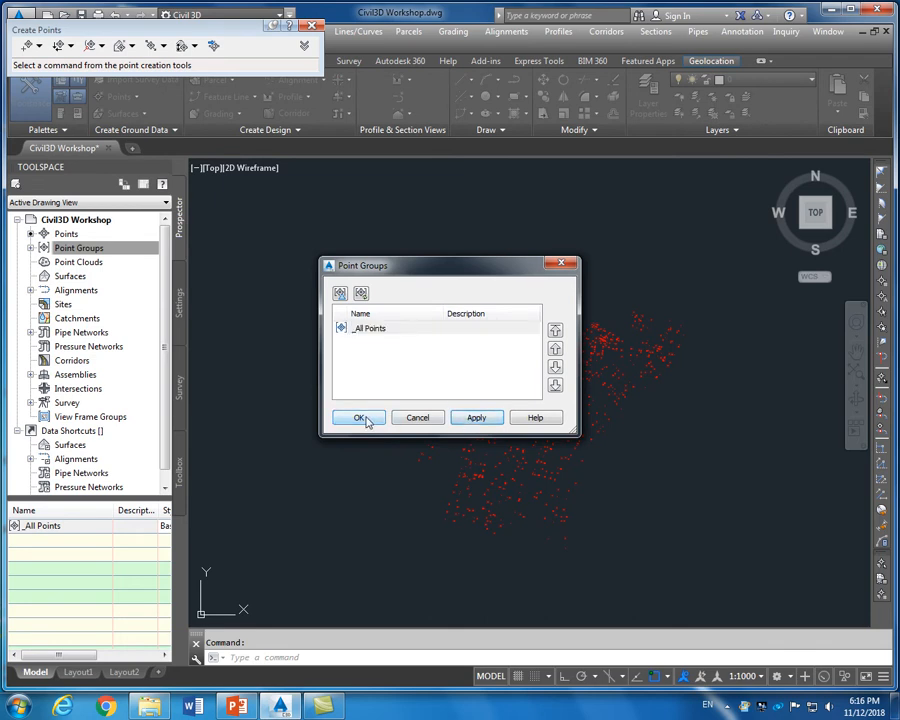
click(362, 417)
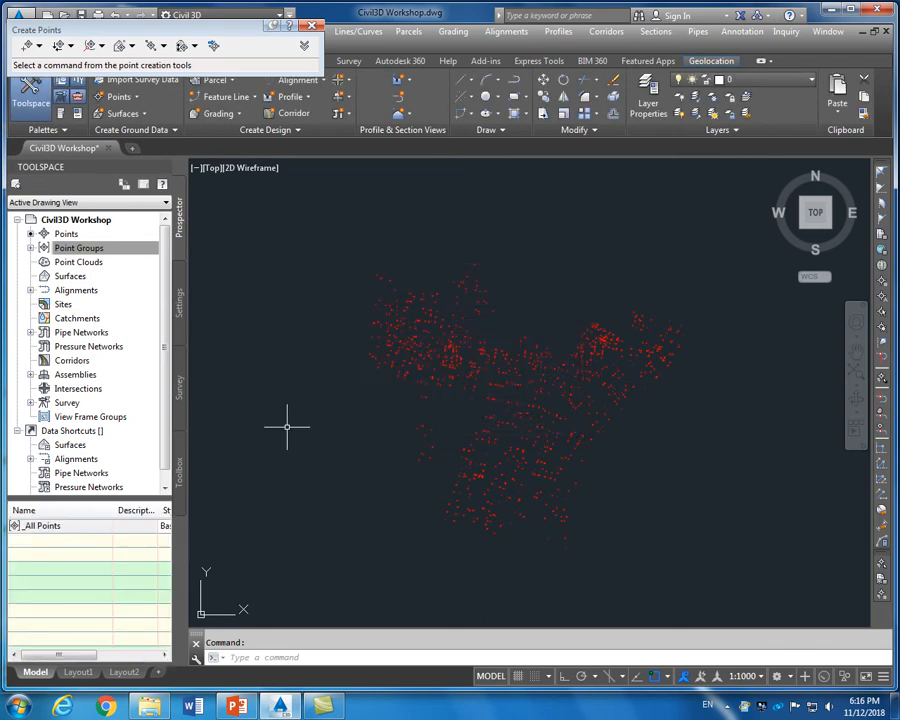
click(31, 247)
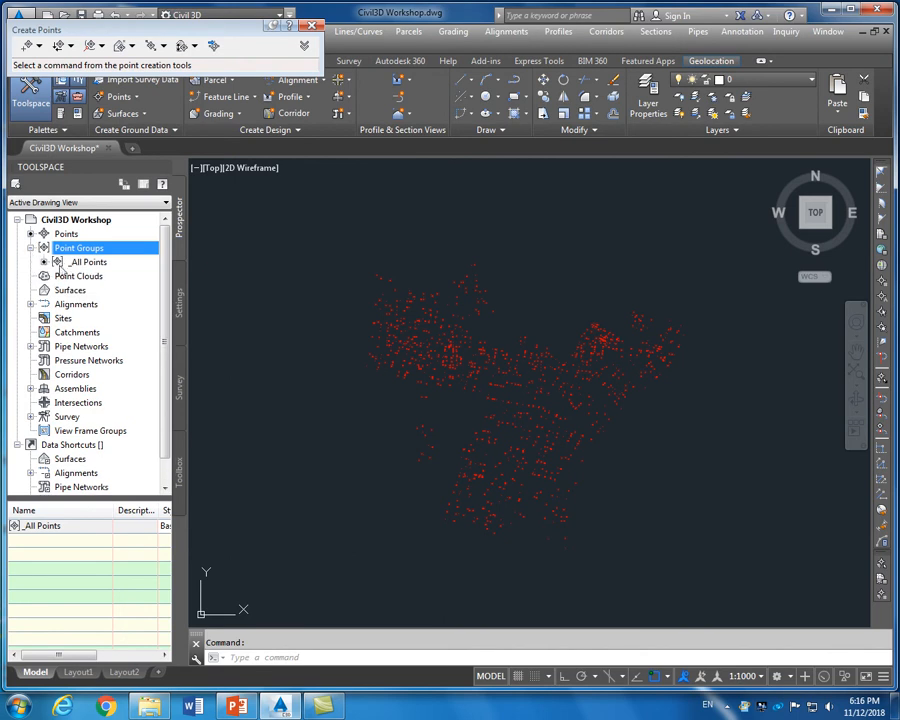
click(86, 262)
Set the _All Points group's point label style to Elevation Only and apply it
right_click(86, 262)
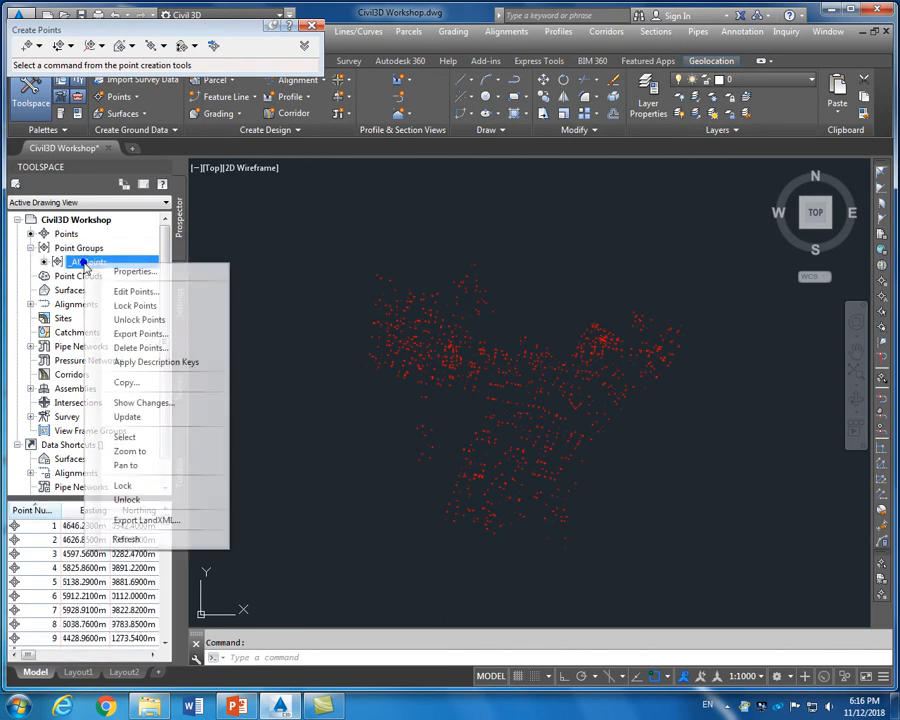
click(126, 271)
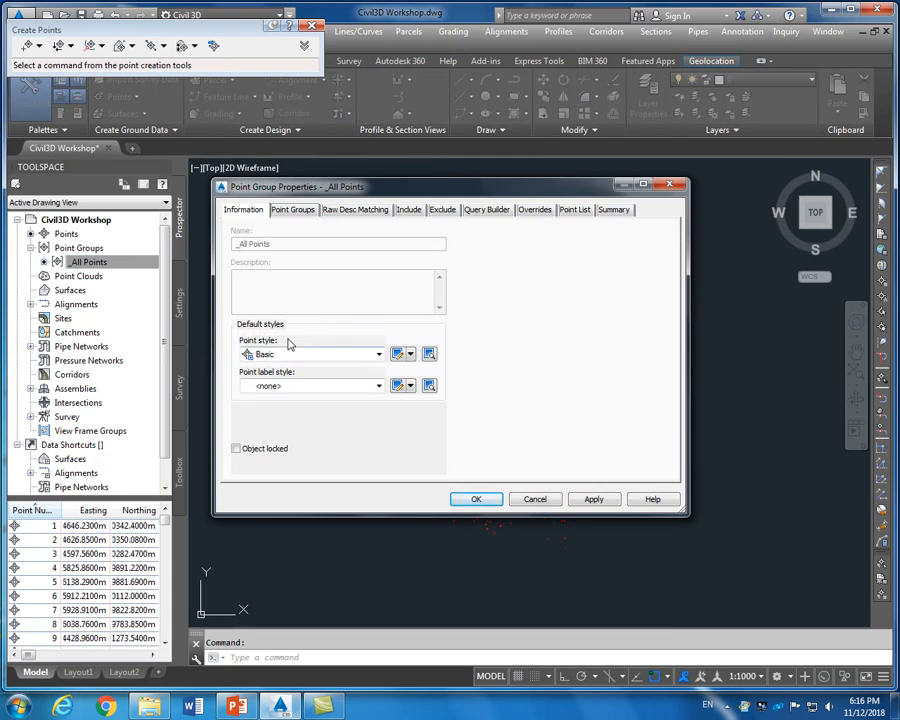
click(328, 395)
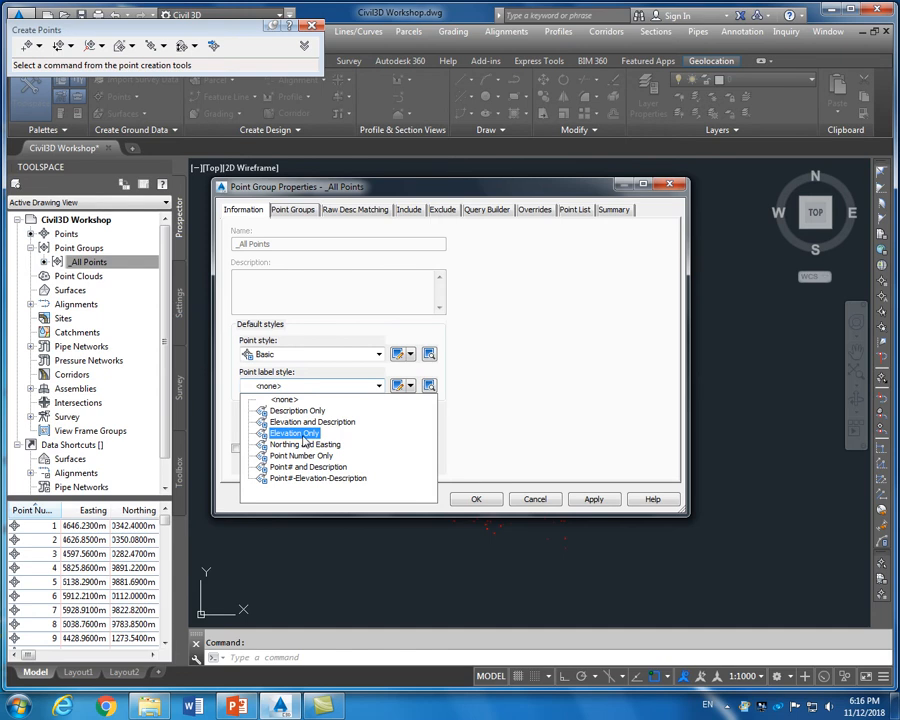
click(304, 433)
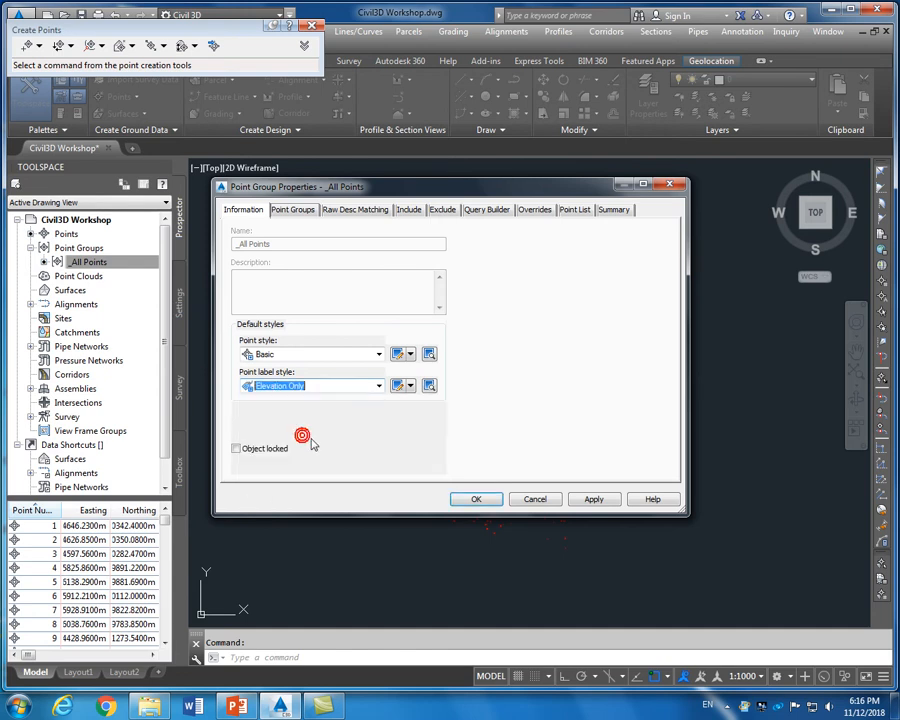
click(594, 500)
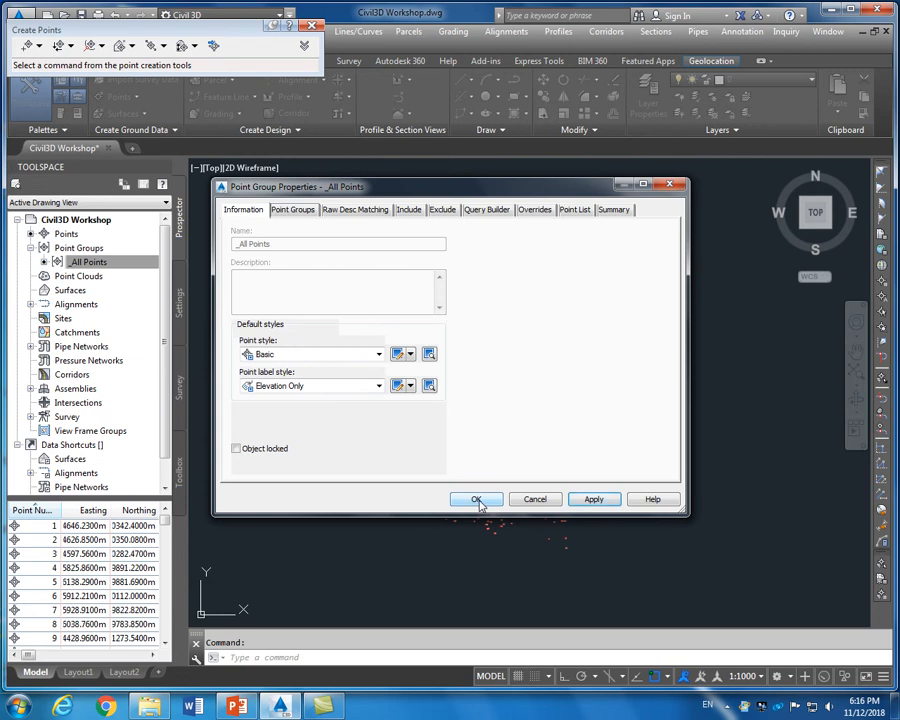
click(294, 210)
click(355, 210)
click(408, 210)
click(445, 211)
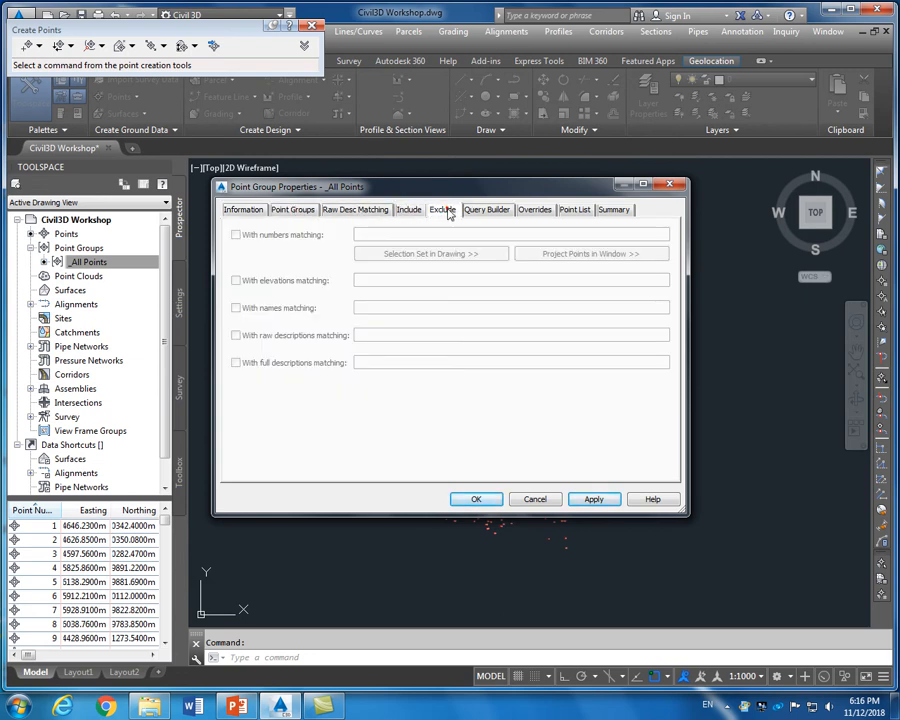
click(243, 210)
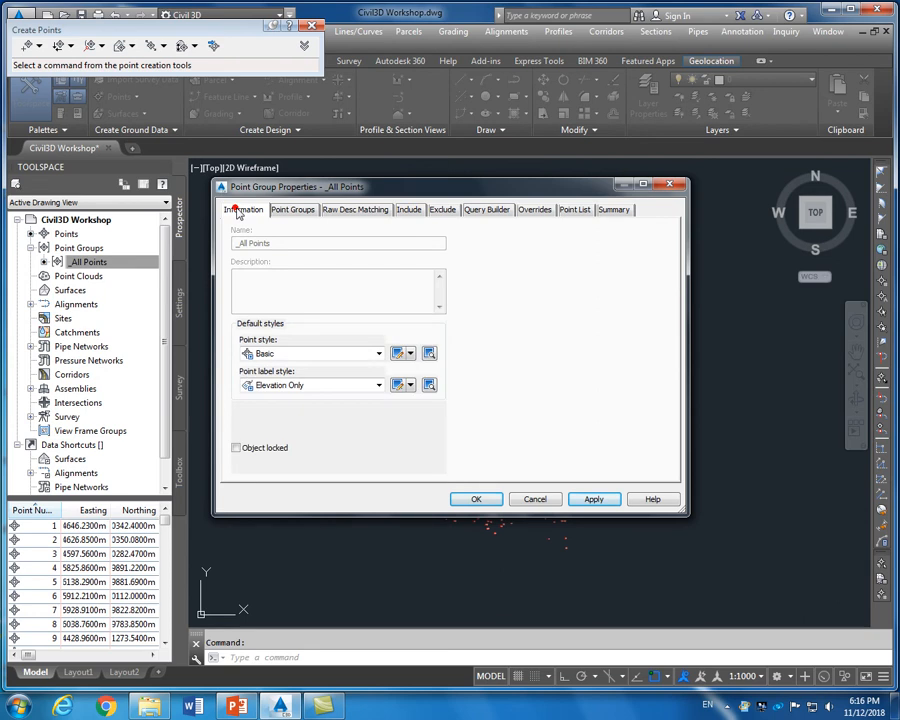
click(477, 500)
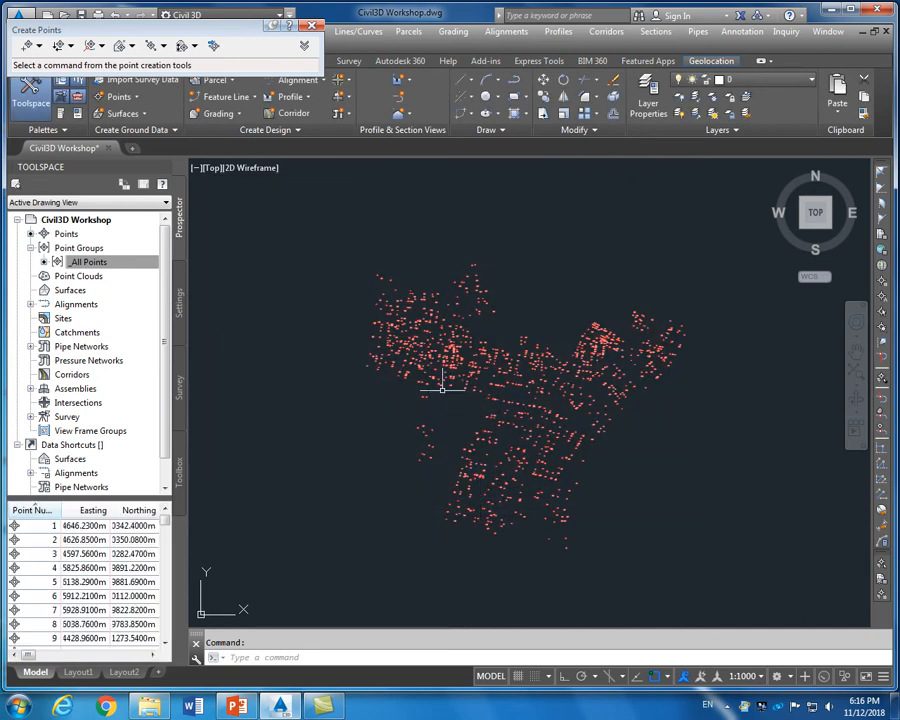
Zoom in on the survey point cloud until individual points and their elevation labels are distinguishable
scroll(451, 393, up, 3)
scroll(406, 316, up, 3)
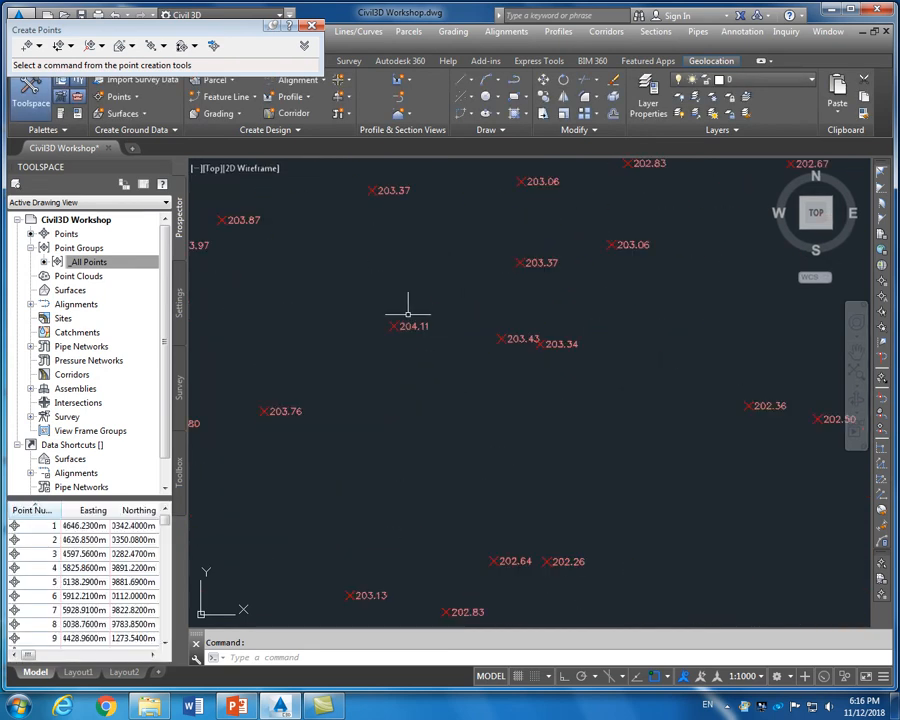
scroll(393, 320, down, 4)
scroll(393, 323, down, 3)
scroll(579, 412, up, 5)
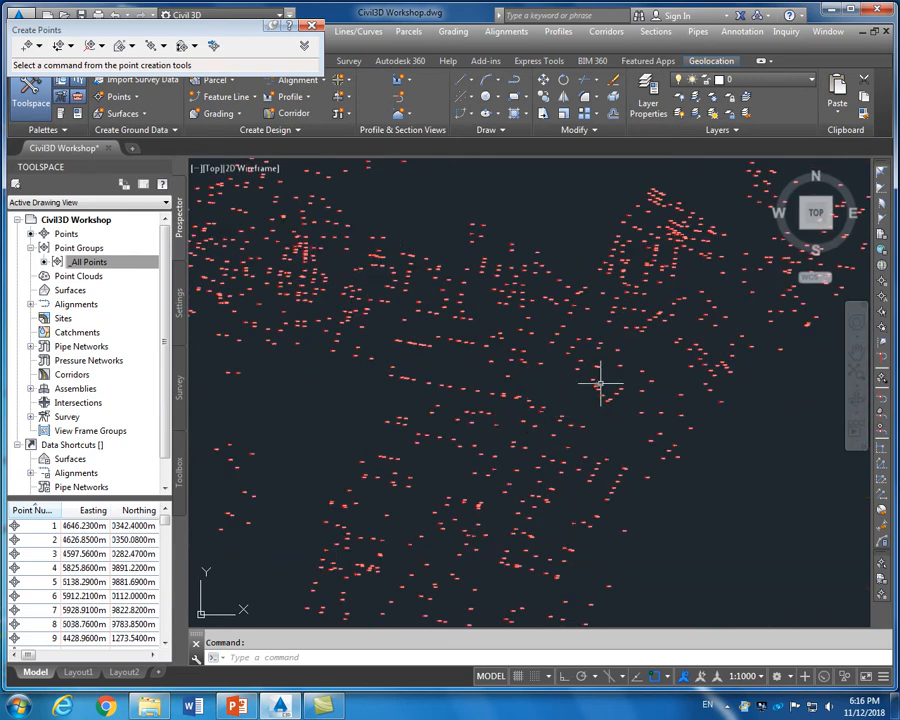
scroll(600, 382, up, 5)
scroll(600, 382, down, 5)
mouse_move(600, 382)
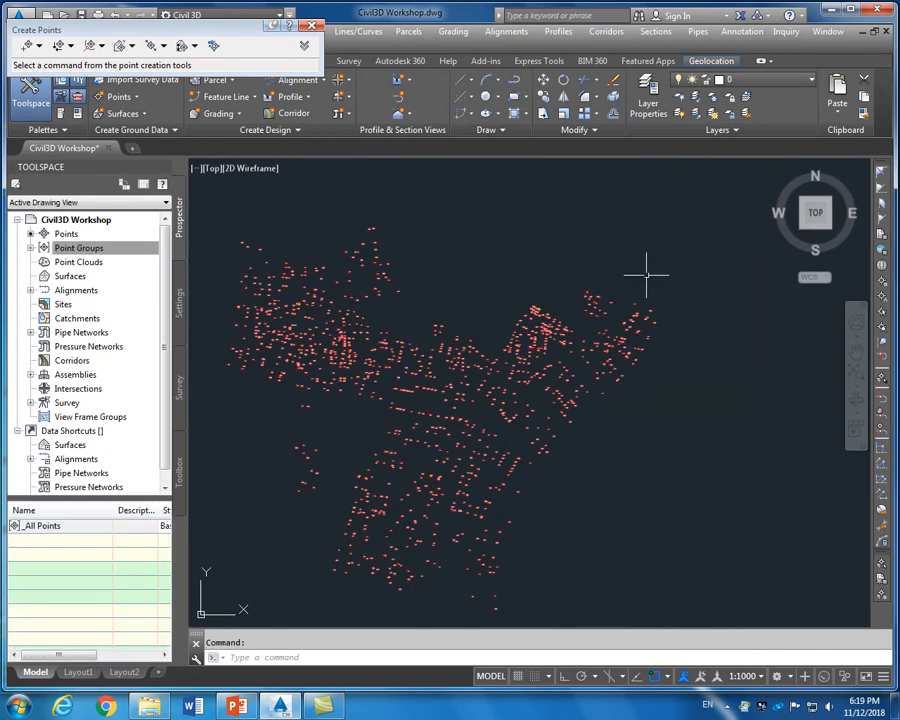
scroll(328, 340, up, 4)
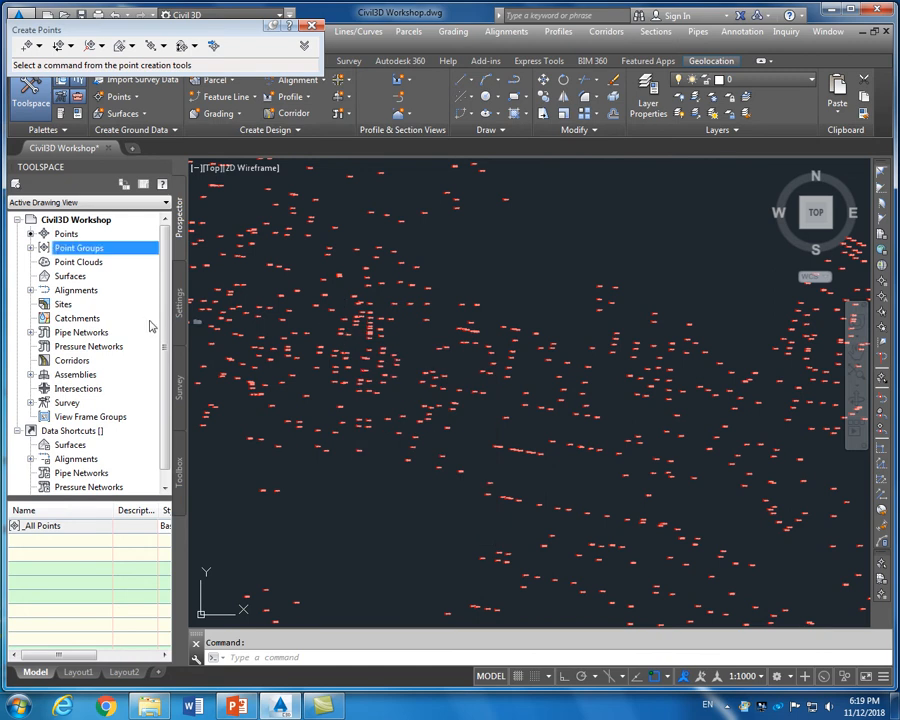
Open the _All Points group properties and start editing its Basic point style
click(31, 248)
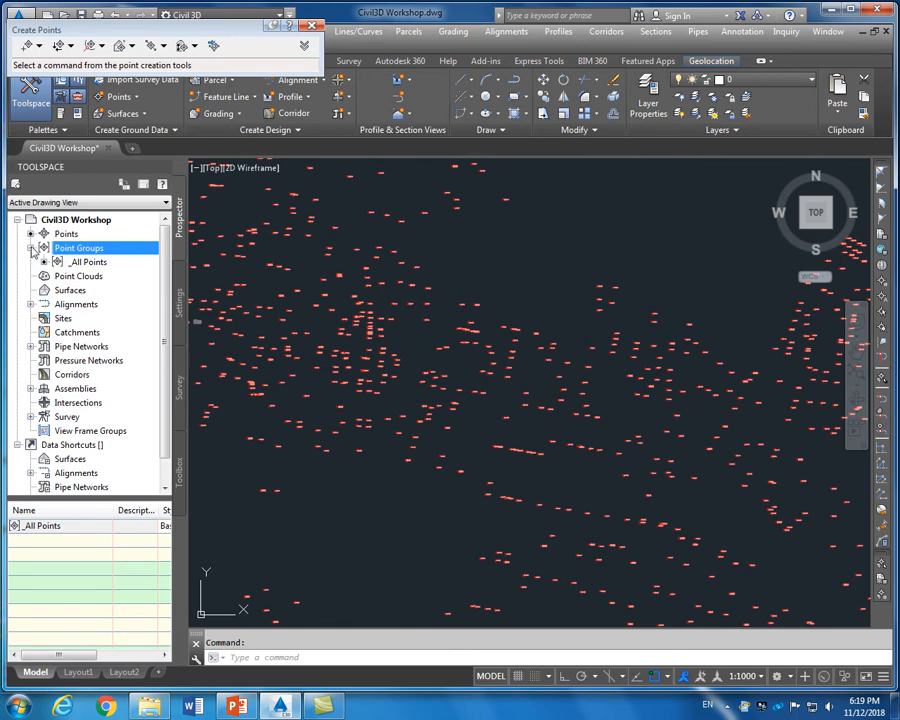
click(88, 262)
right_click(89, 263)
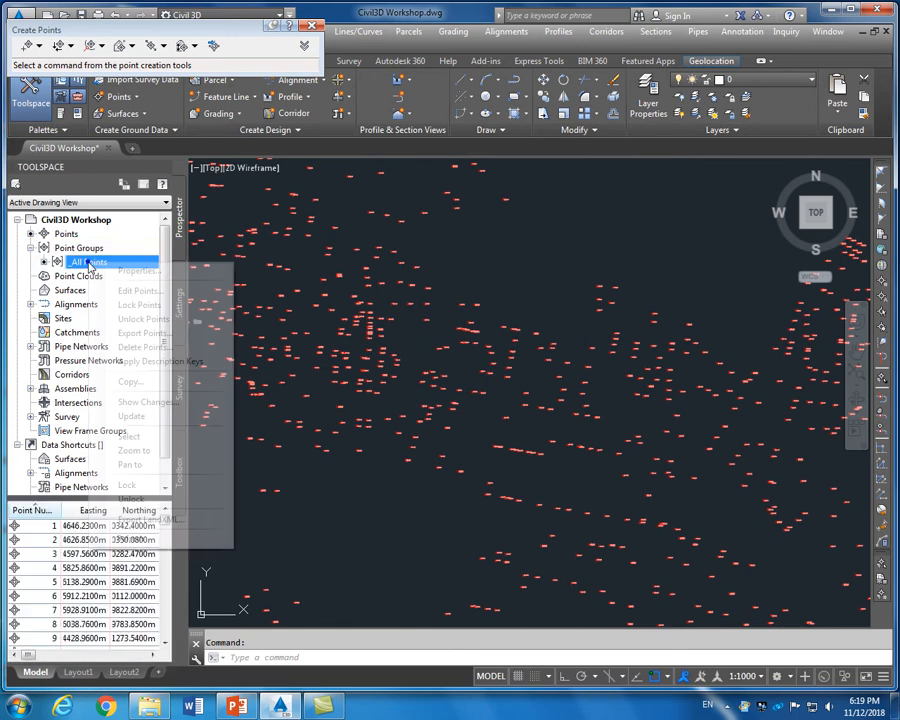
click(138, 270)
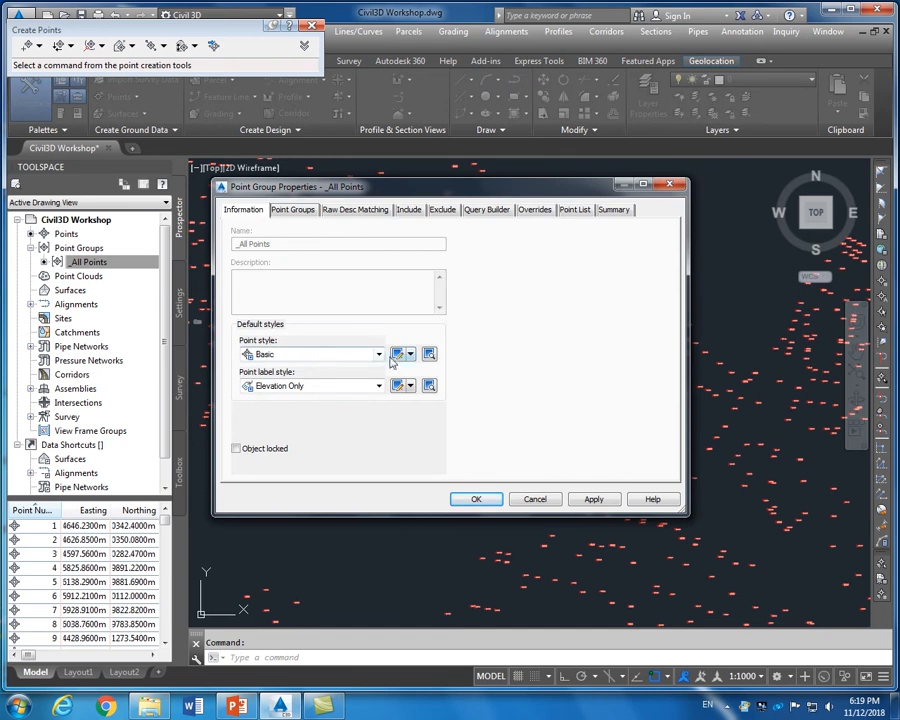
click(399, 355)
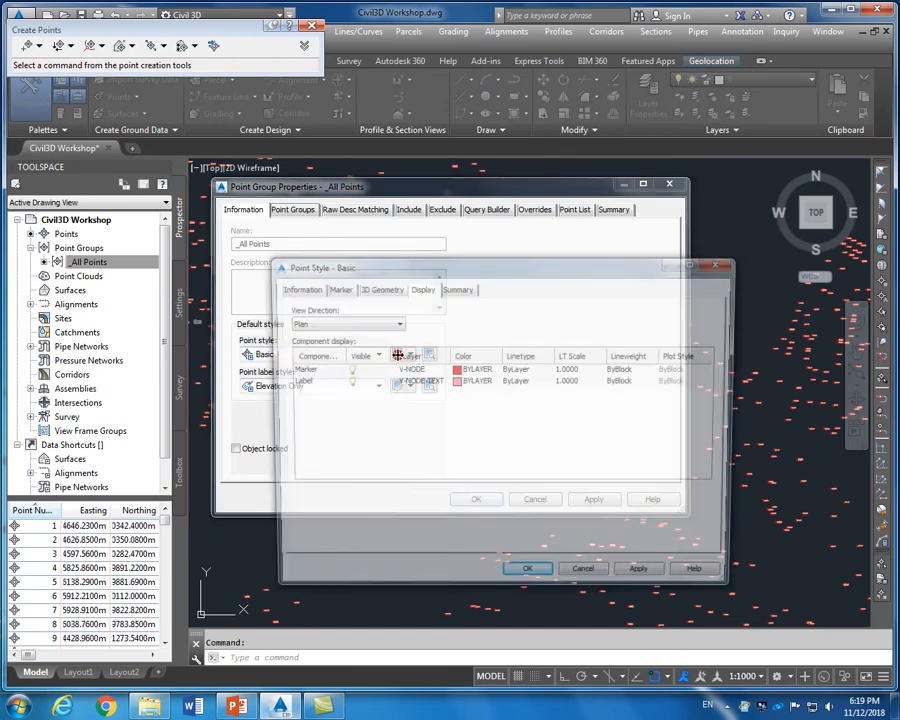
Toggle Marker and Label visibility in the Basic style's Display settings so labels disappear, then apply
drag(406, 266, 408, 240)
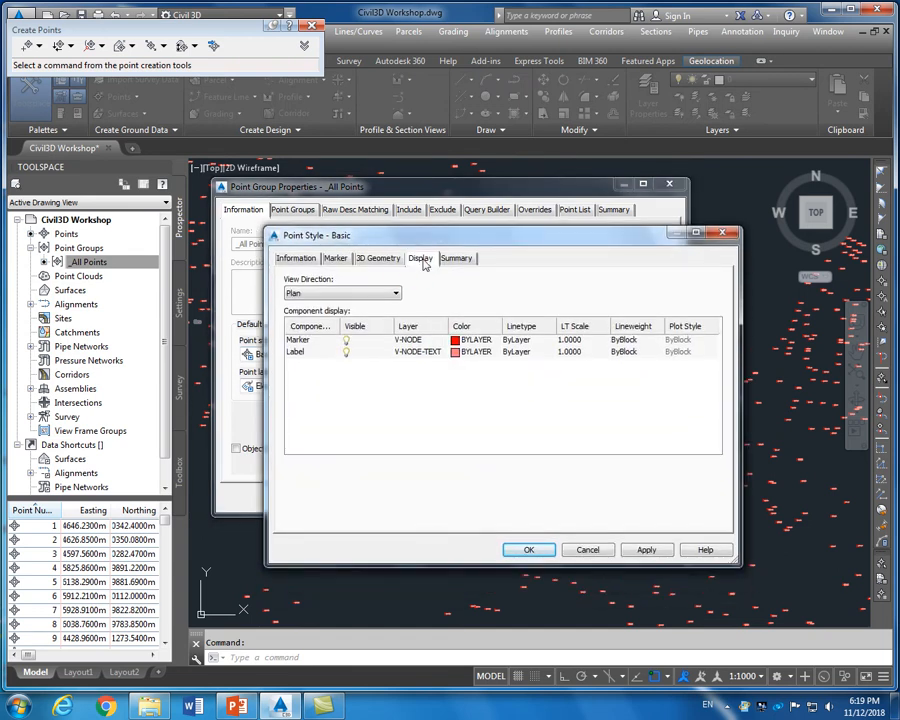
click(423, 260)
click(346, 340)
click(347, 352)
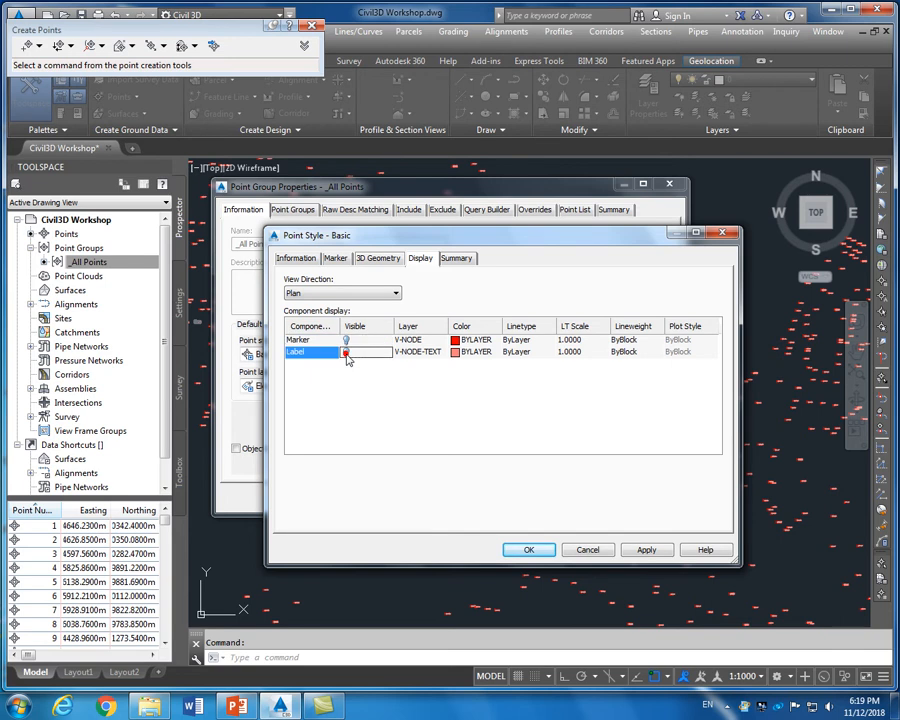
click(346, 352)
click(346, 340)
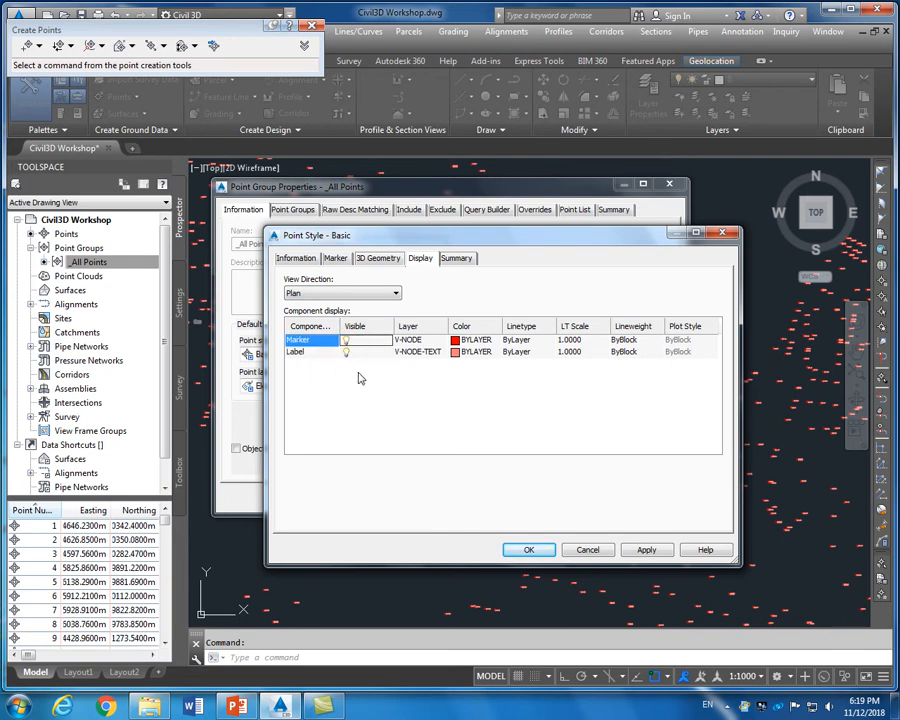
click(346, 341)
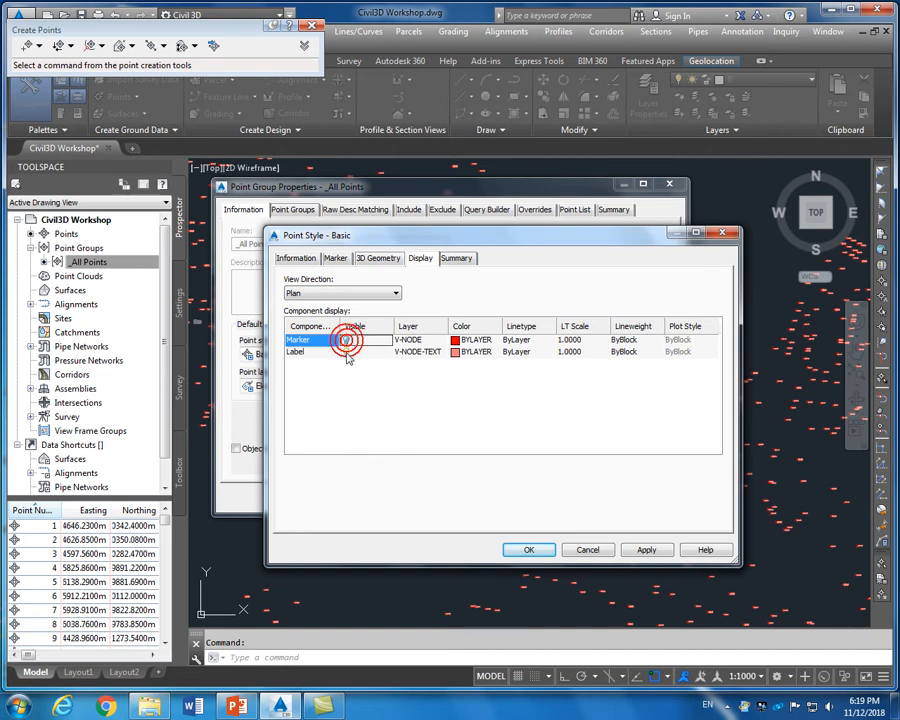
click(346, 352)
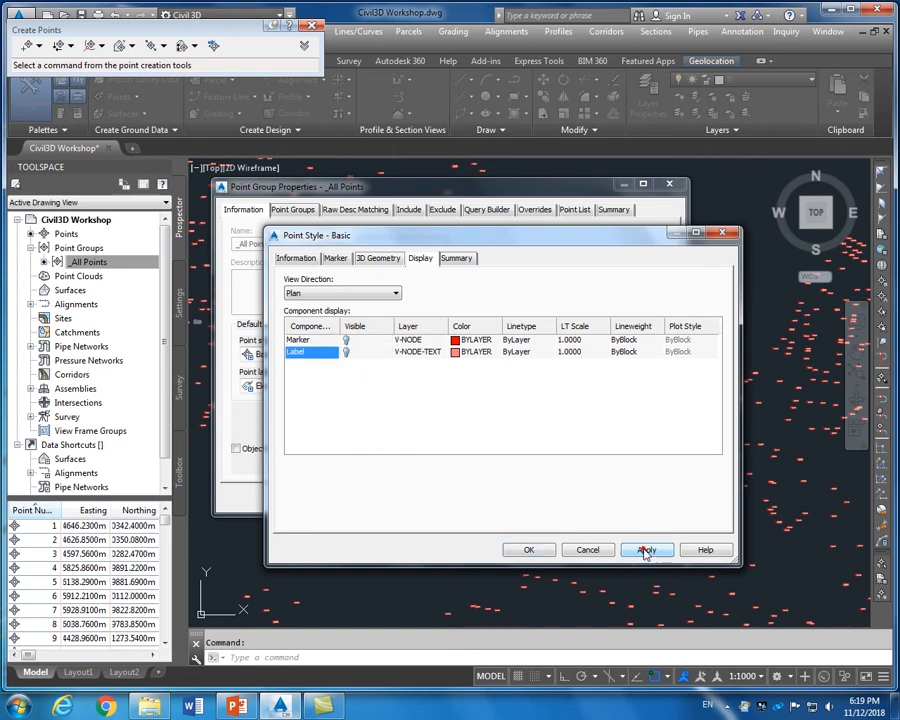
click(526, 550)
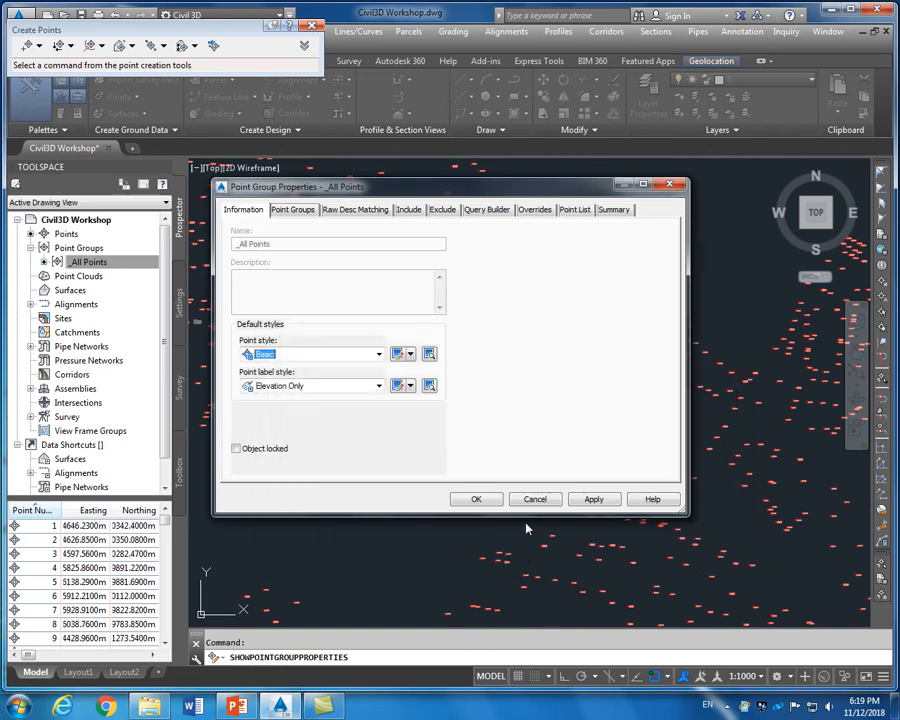
click(579, 497)
click(476, 499)
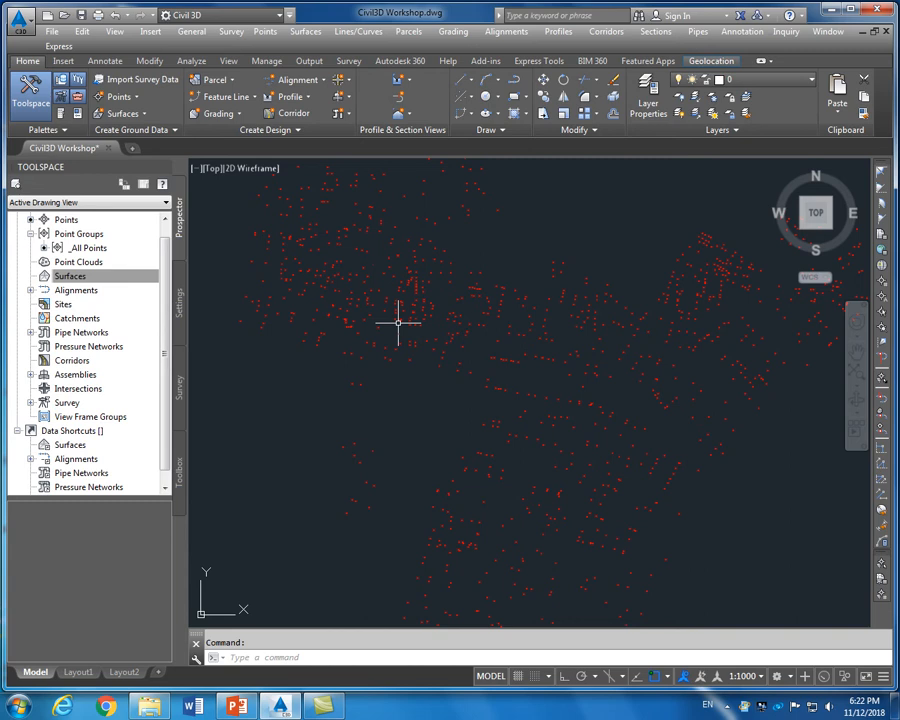
Create a new TIN surface named Surface2 with default settings on layer C-TOPO
click(84, 278)
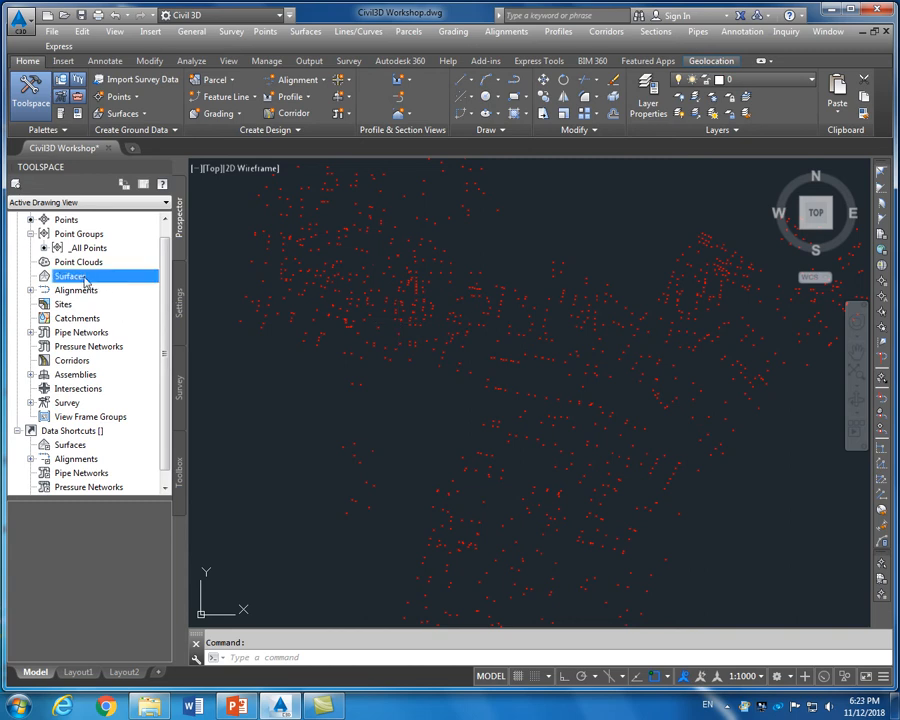
click(145, 114)
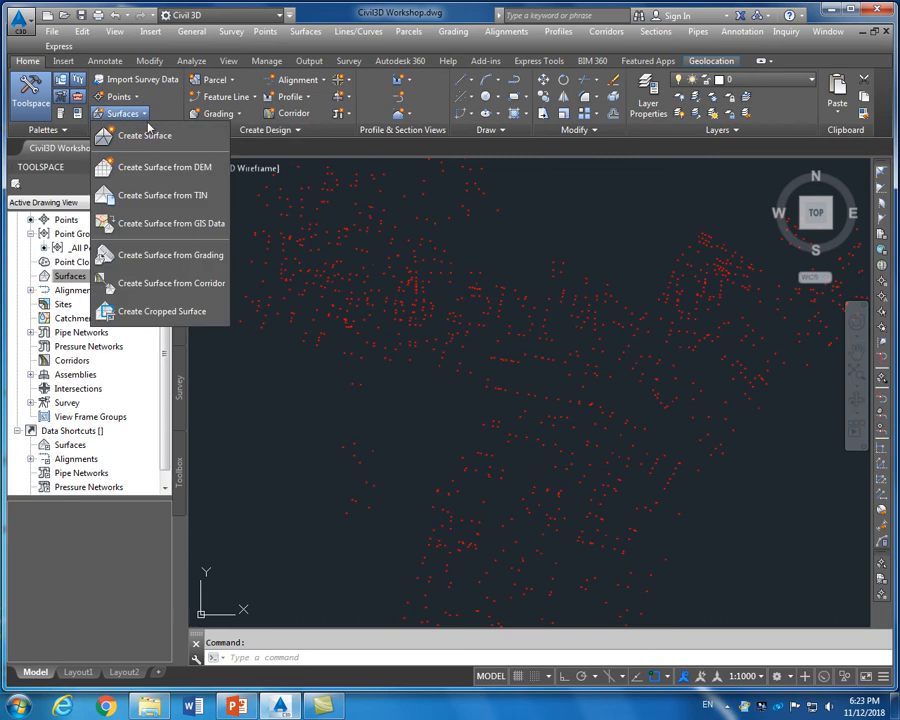
click(145, 136)
click(125, 113)
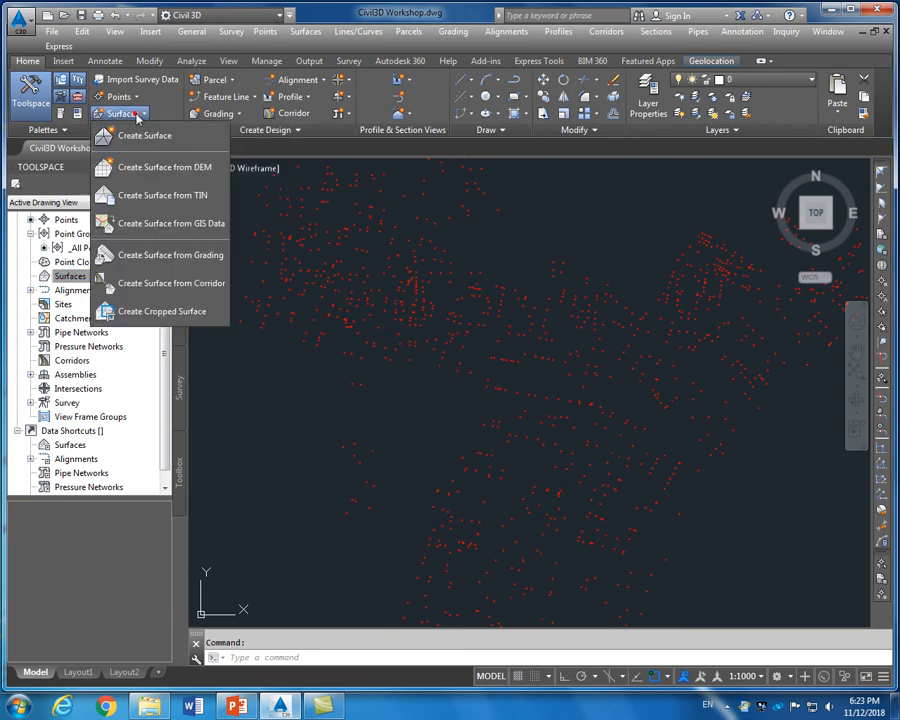
click(140, 137)
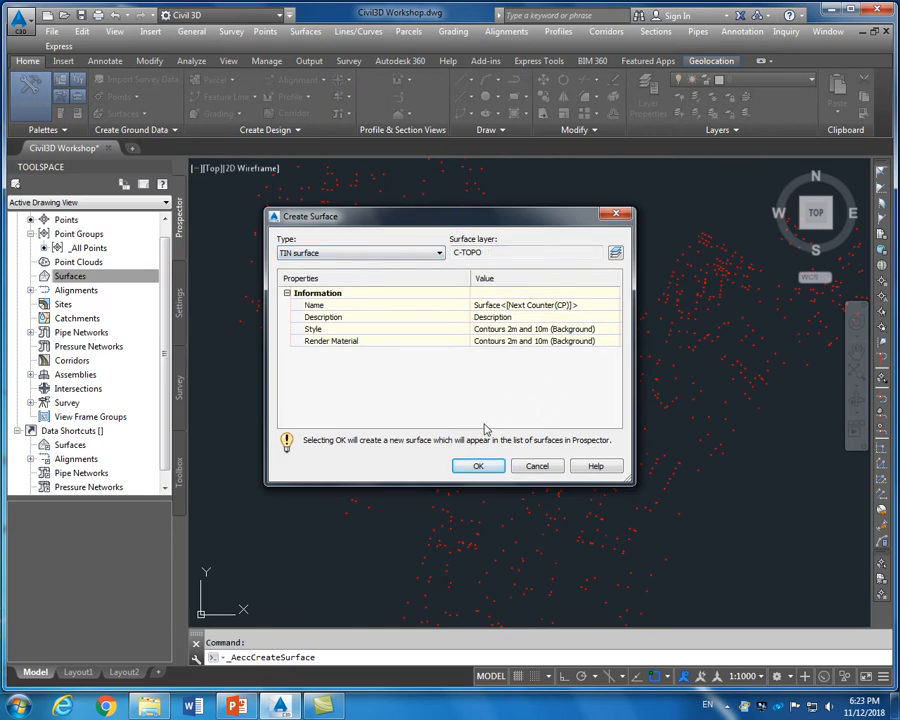
click(480, 468)
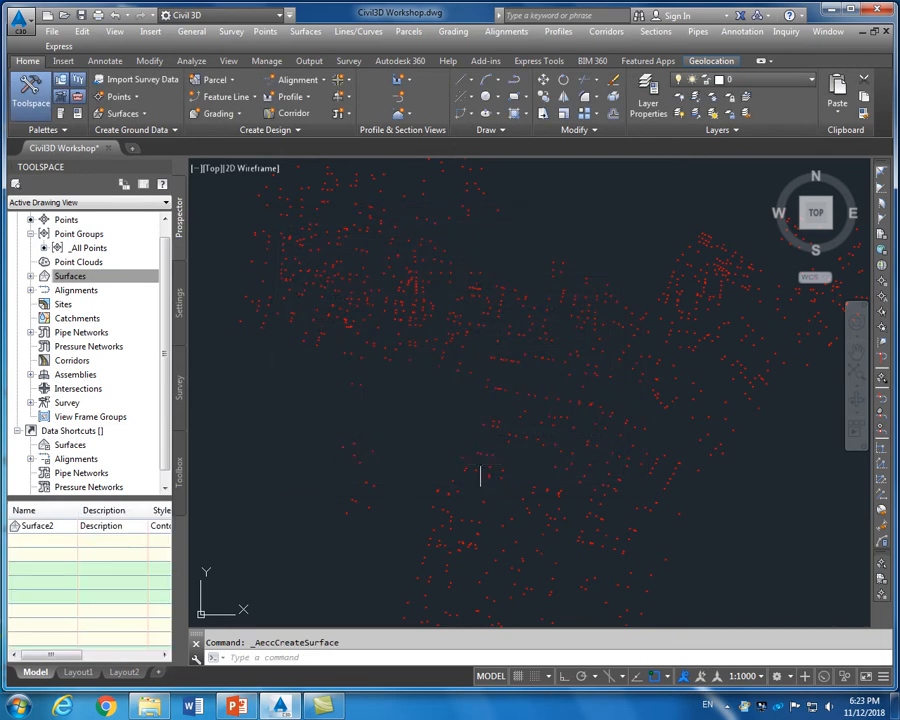
Add the _All Points point group to Surface2's definition
click(31, 276)
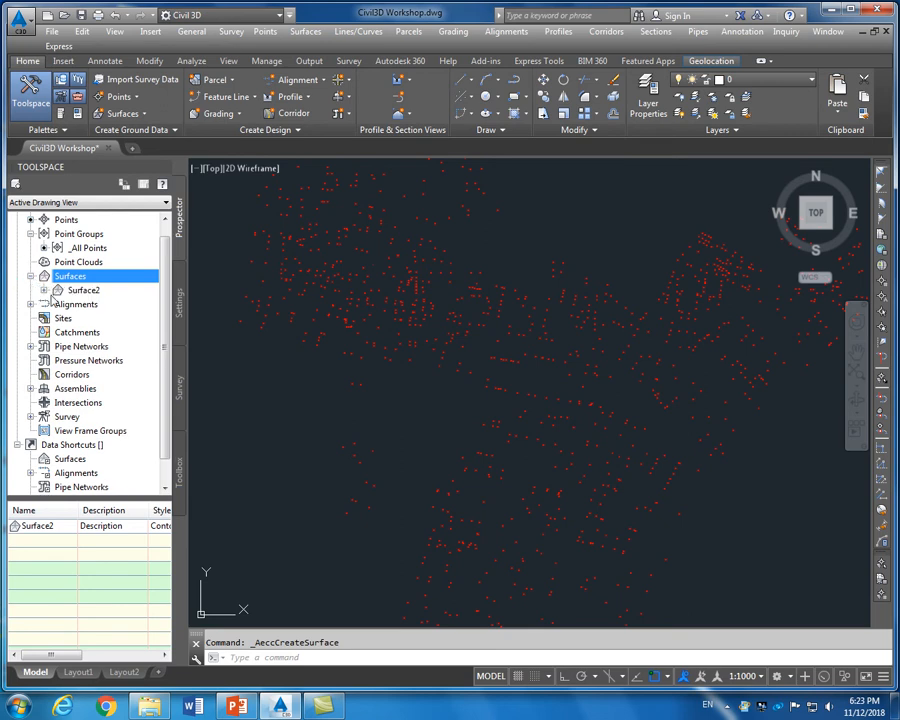
click(44, 290)
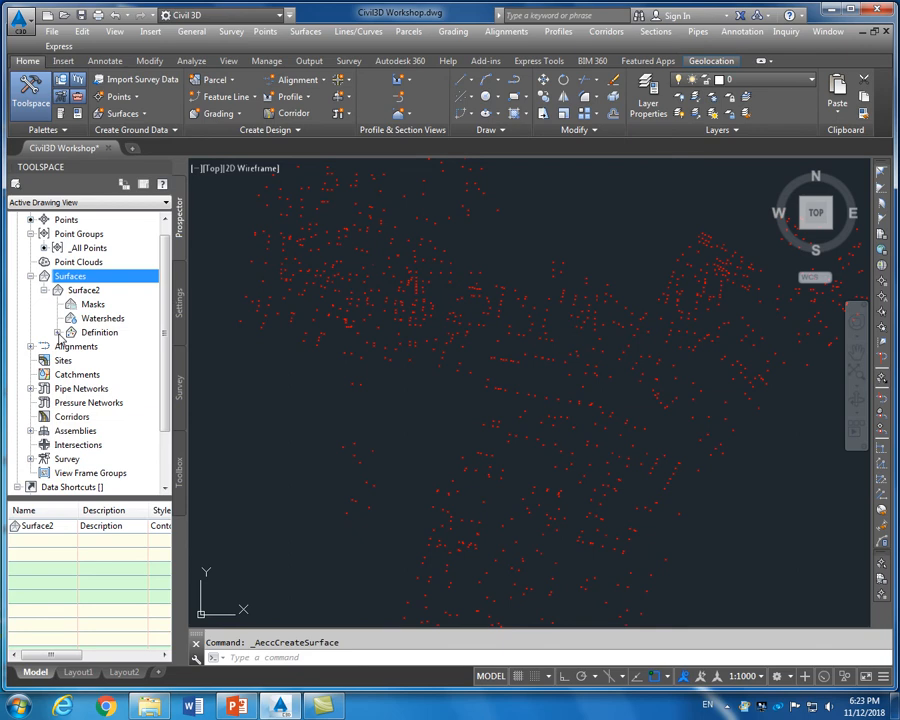
click(58, 333)
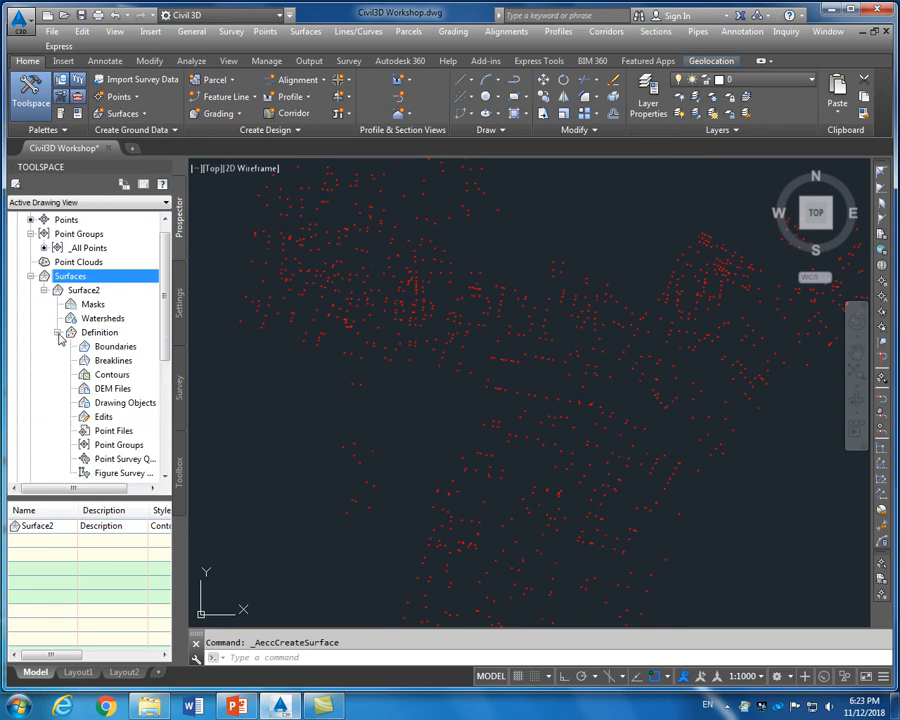
drag(168, 329, 169, 393)
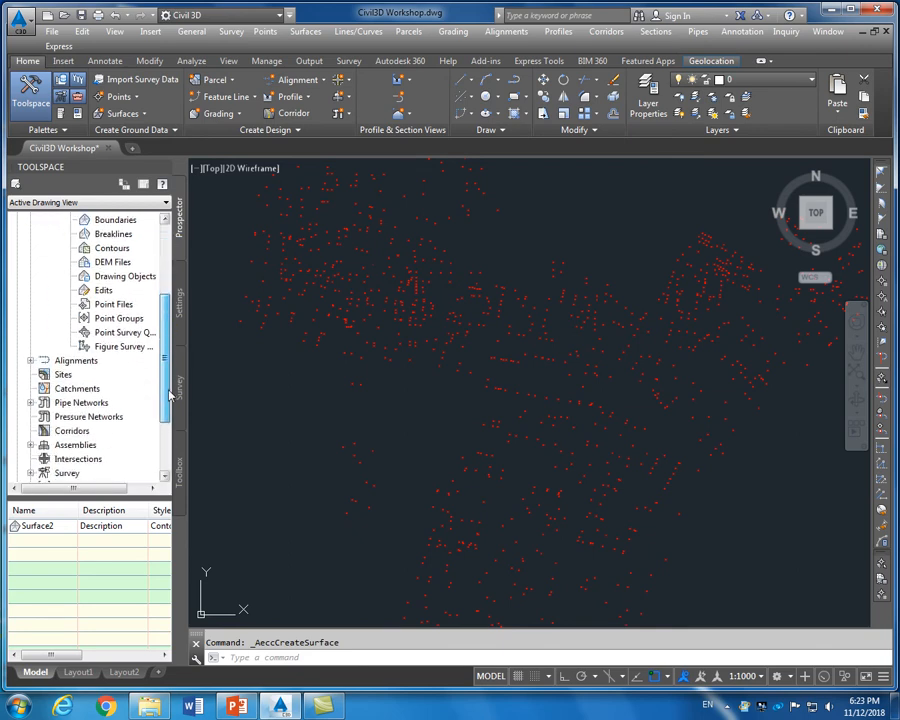
click(121, 319)
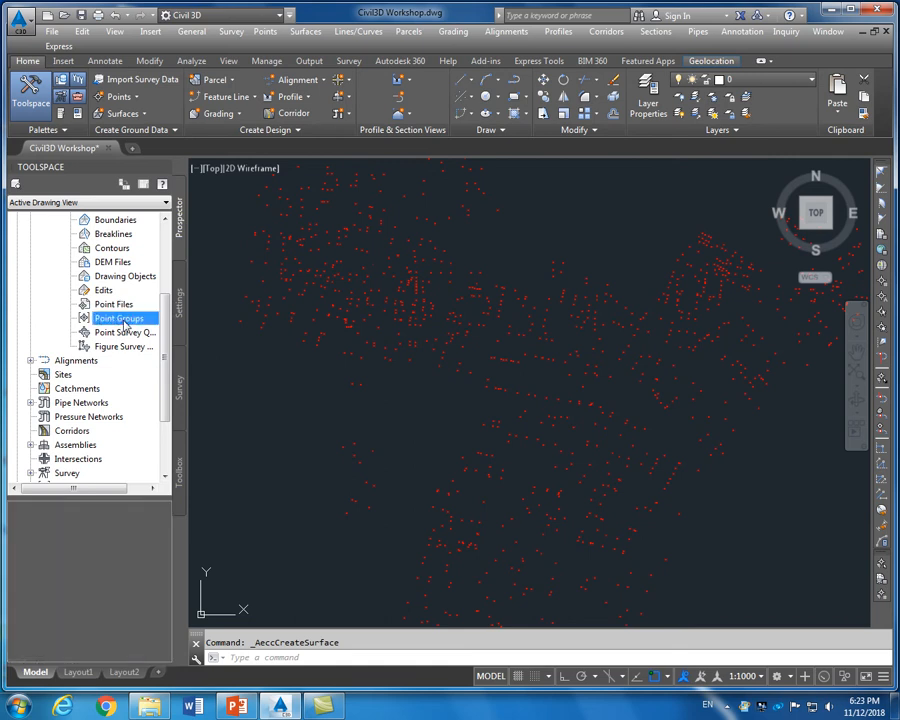
right_click(125, 324)
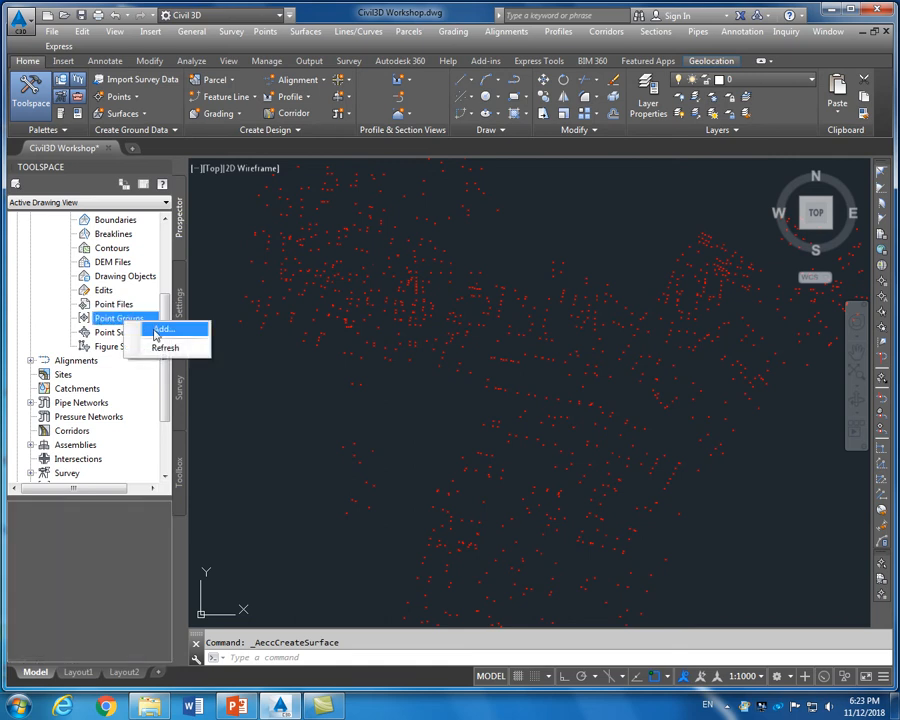
click(157, 332)
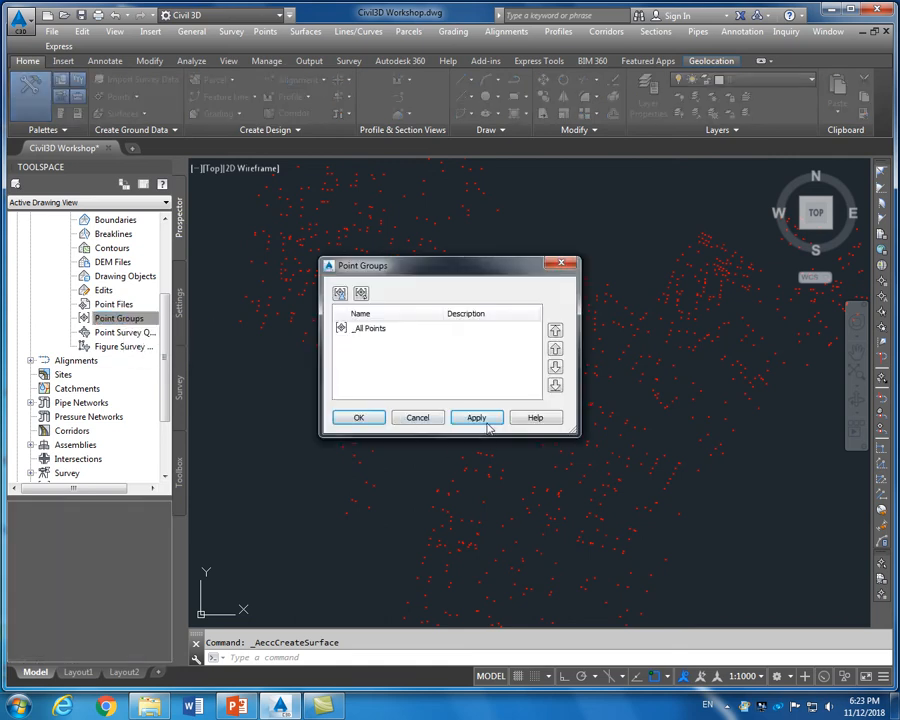
click(376, 329)
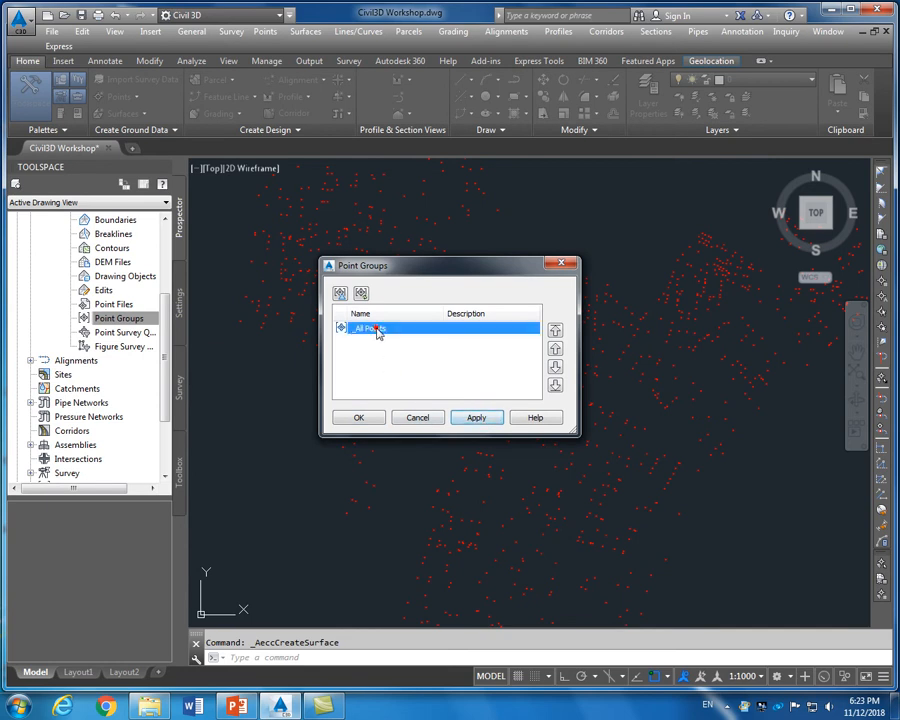
click(462, 417)
click(357, 417)
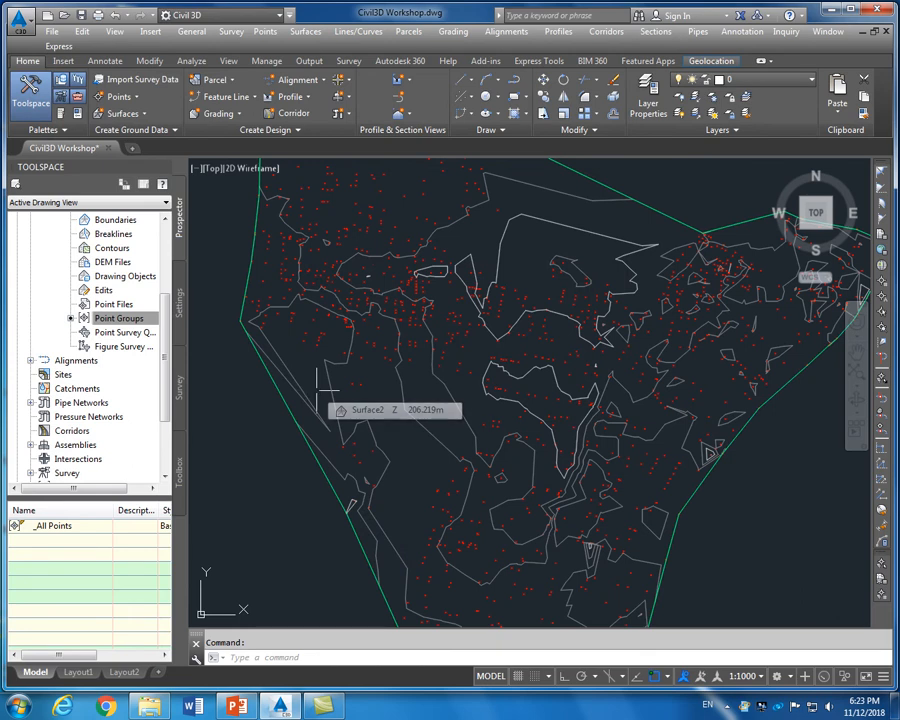
Zoom out to see Surface2's full boundary and contours, then select Surface2 in Prospector
scroll(316, 390, down, 3)
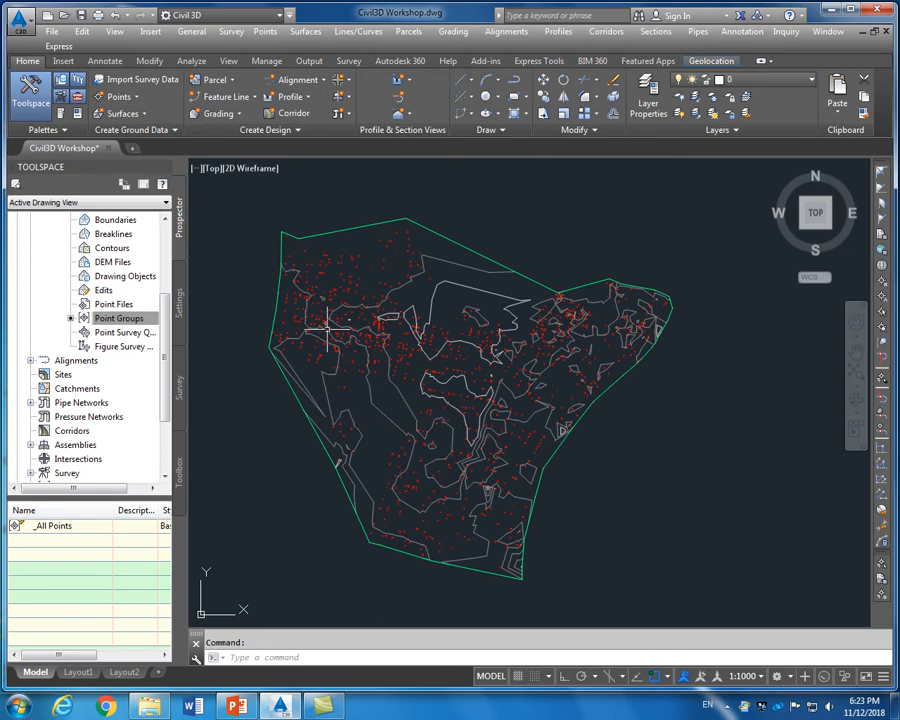
scroll(306, 356, up, 2)
scroll(306, 356, down, 2)
mouse_move(306, 356)
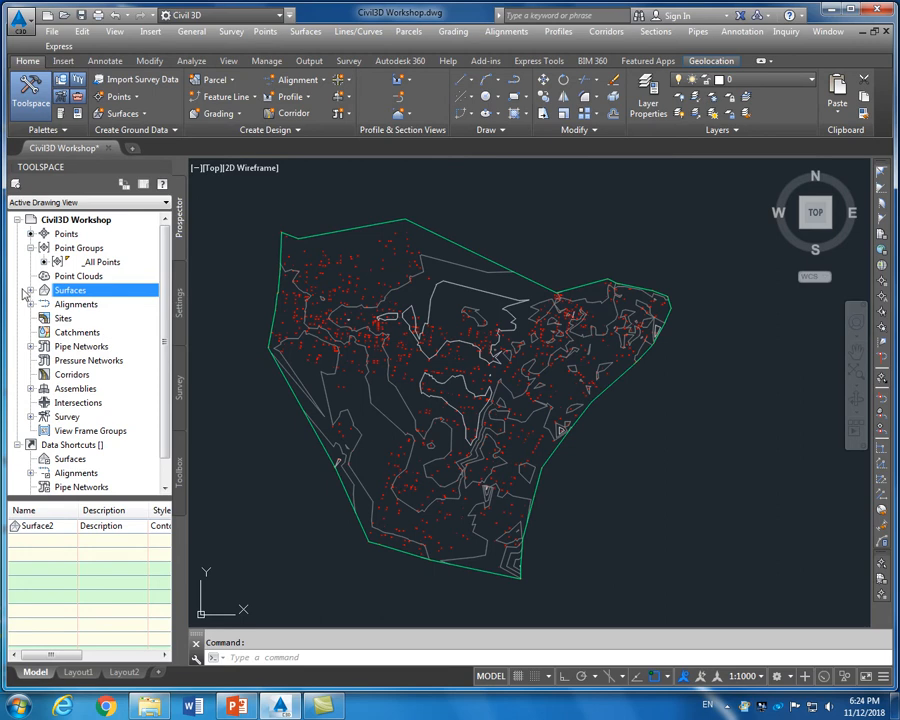
click(30, 291)
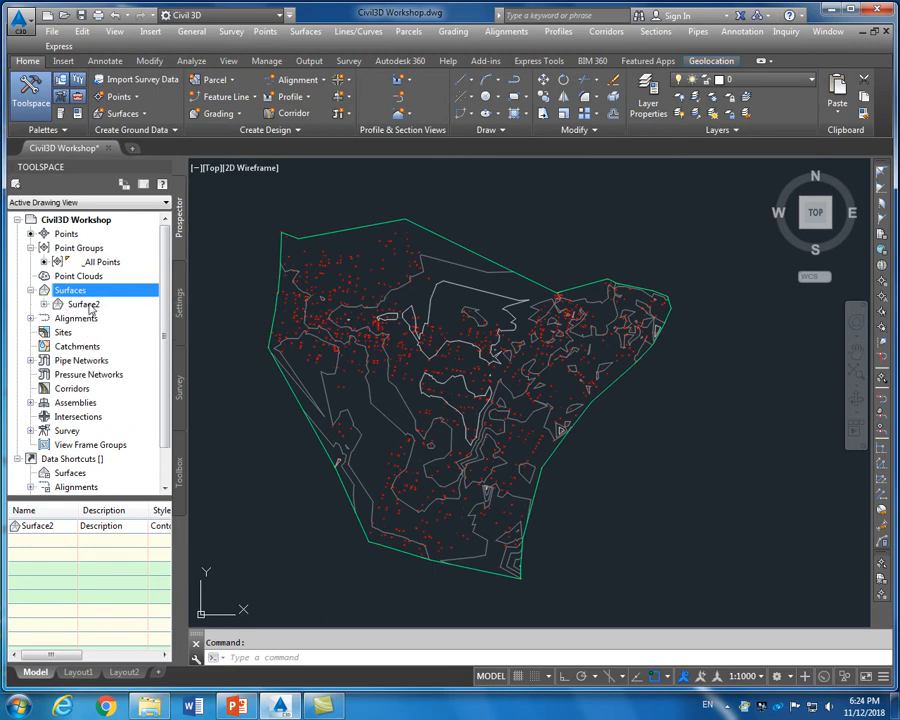
click(85, 304)
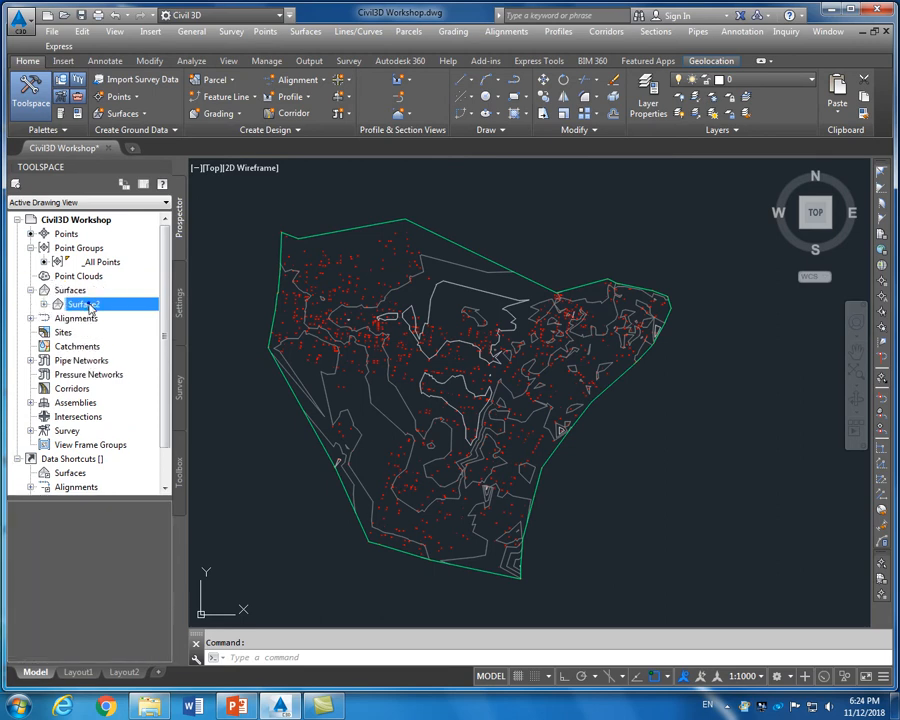
Set Surface2's style contour intervals to 0.5 m minor and 2.5 m major and apply
right_click(89, 307)
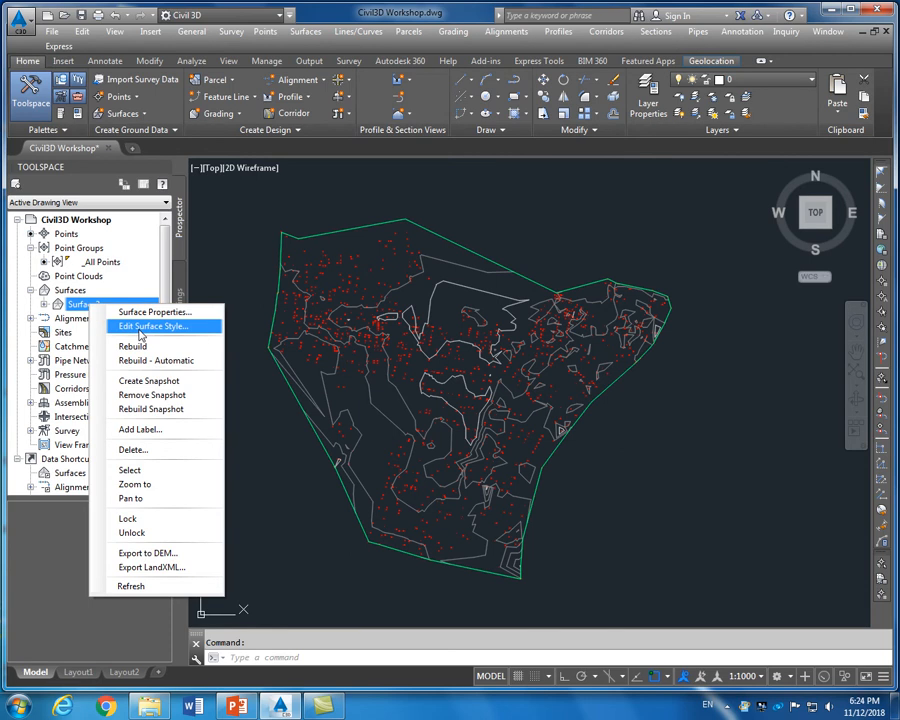
click(140, 332)
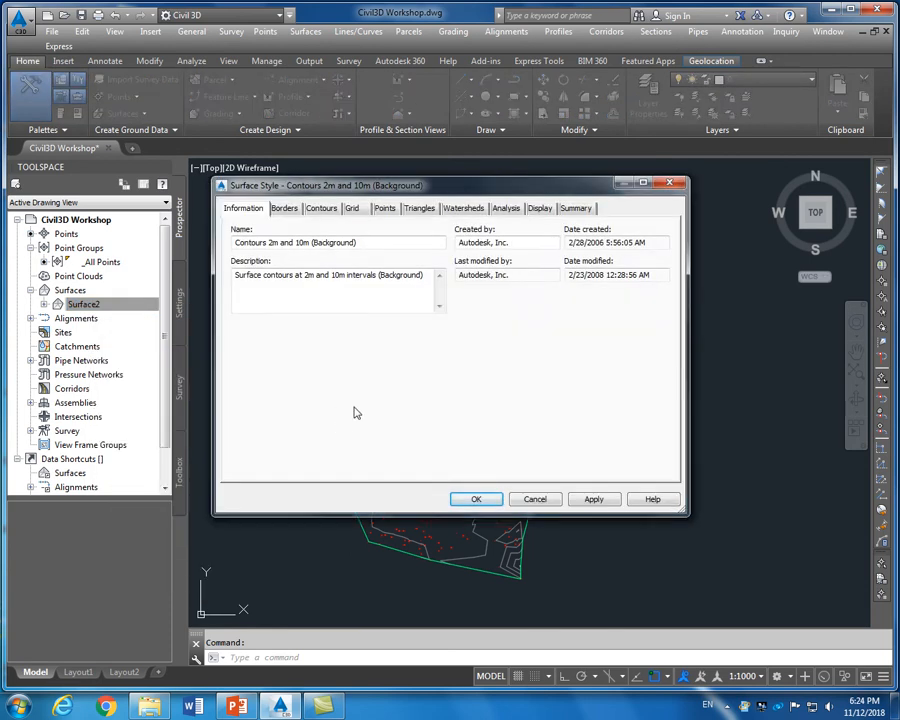
click(323, 209)
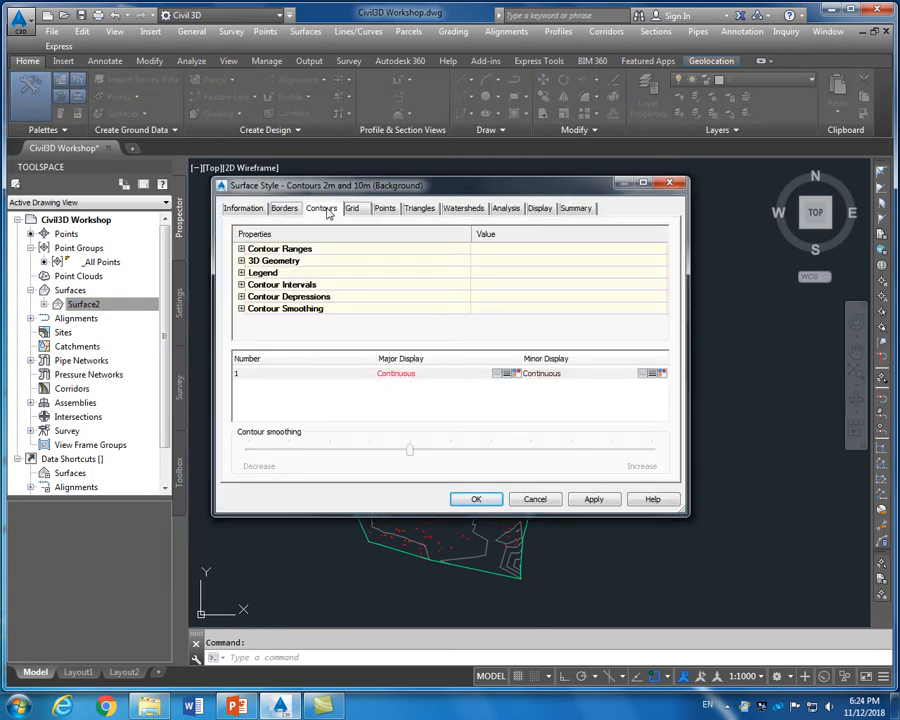
click(242, 285)
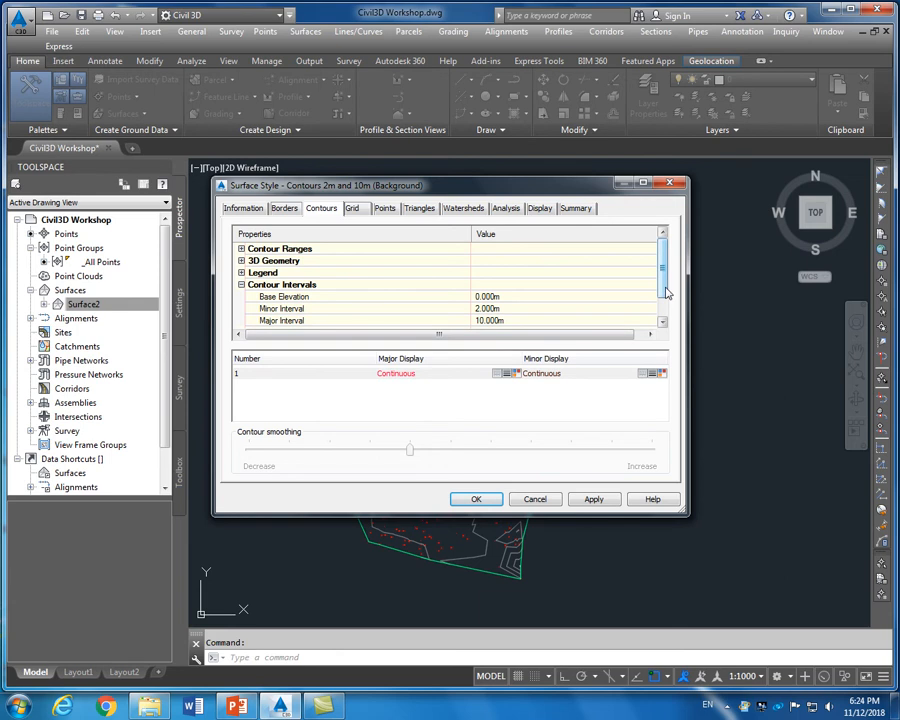
drag(665, 292, 665, 302)
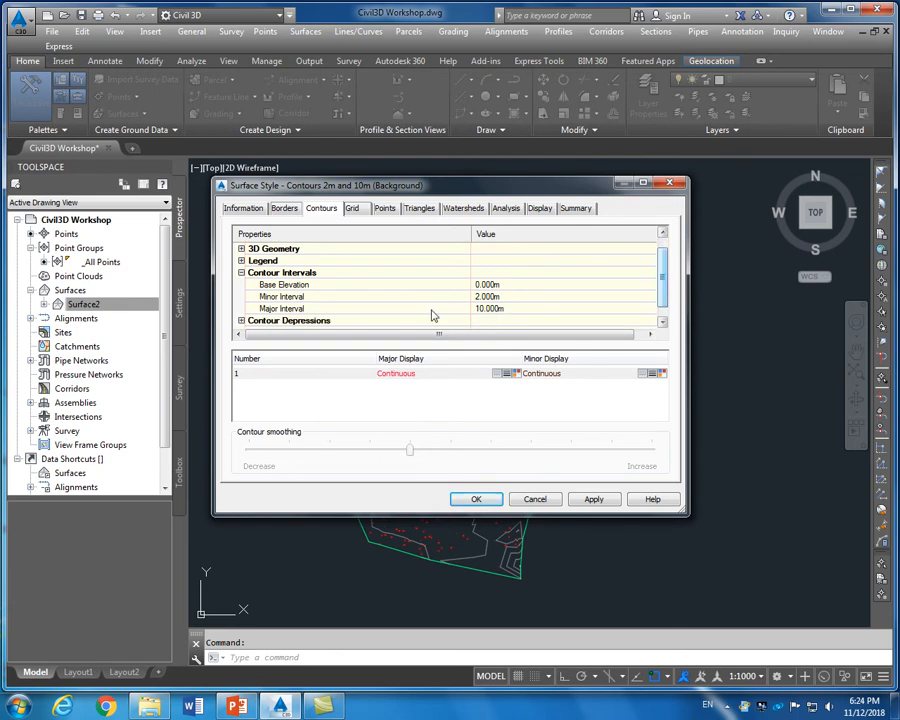
click(482, 297)
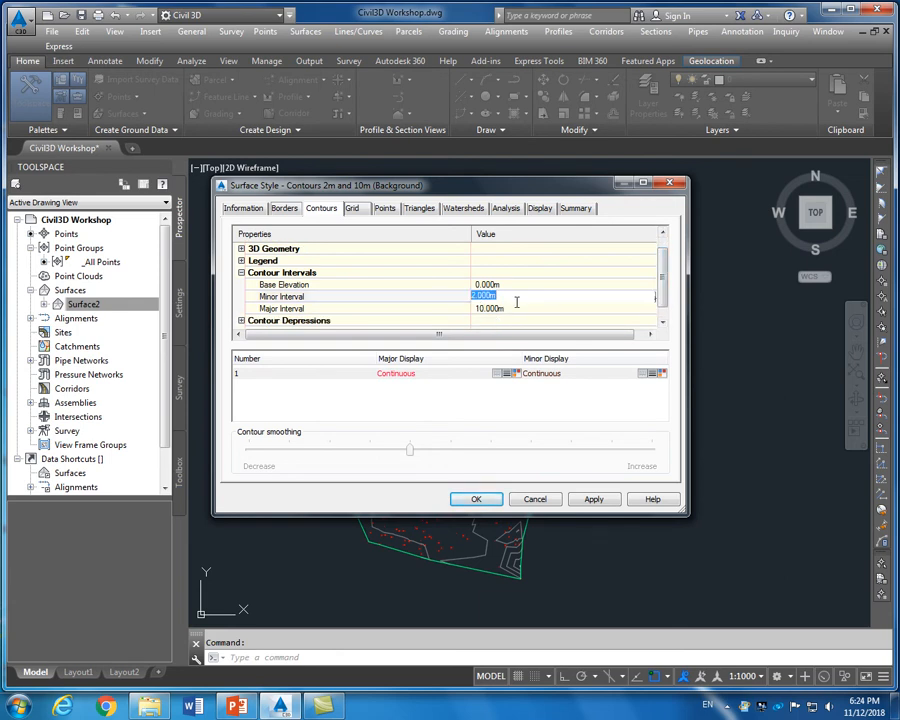
text(0)
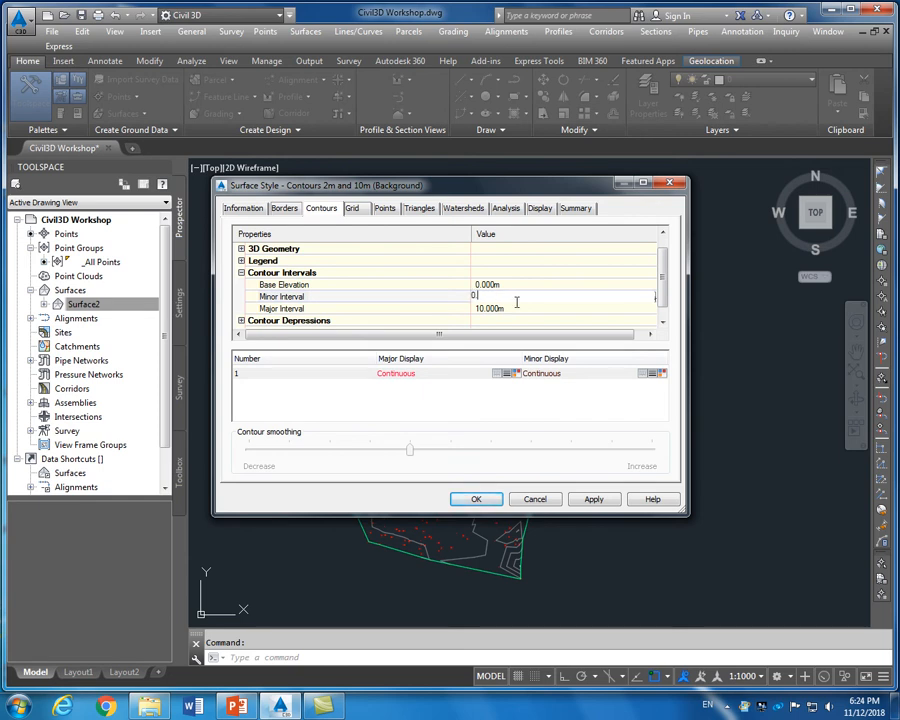
text(.5)
click(510, 309)
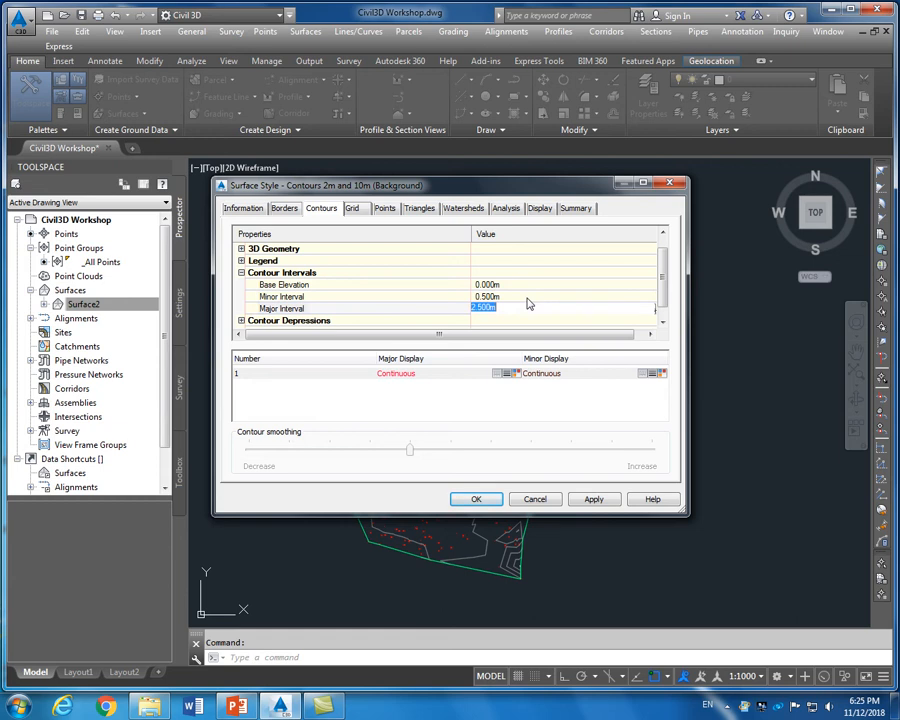
click(593, 500)
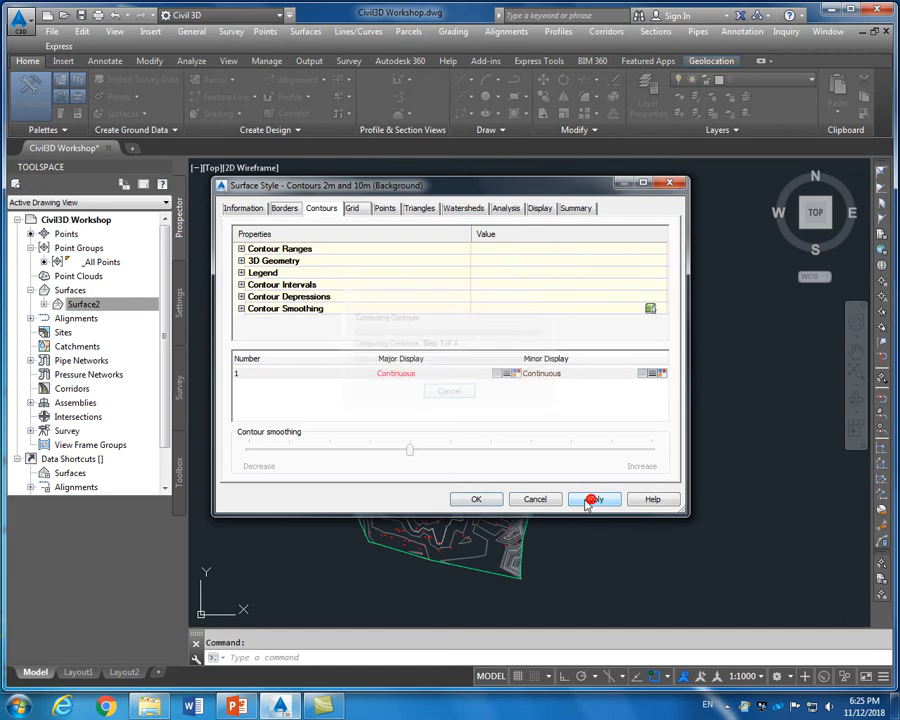
click(478, 500)
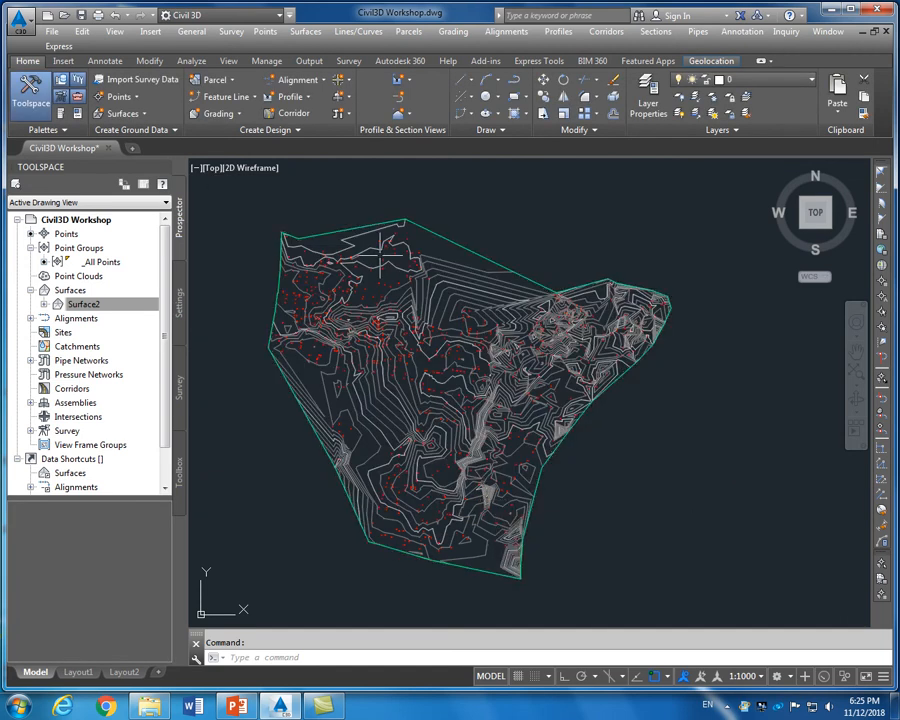
Inspect the denser contours and select Surface2 to bring up its Tin Surface tools
scroll(392, 315, up, 2)
scroll(400, 330, down, 2)
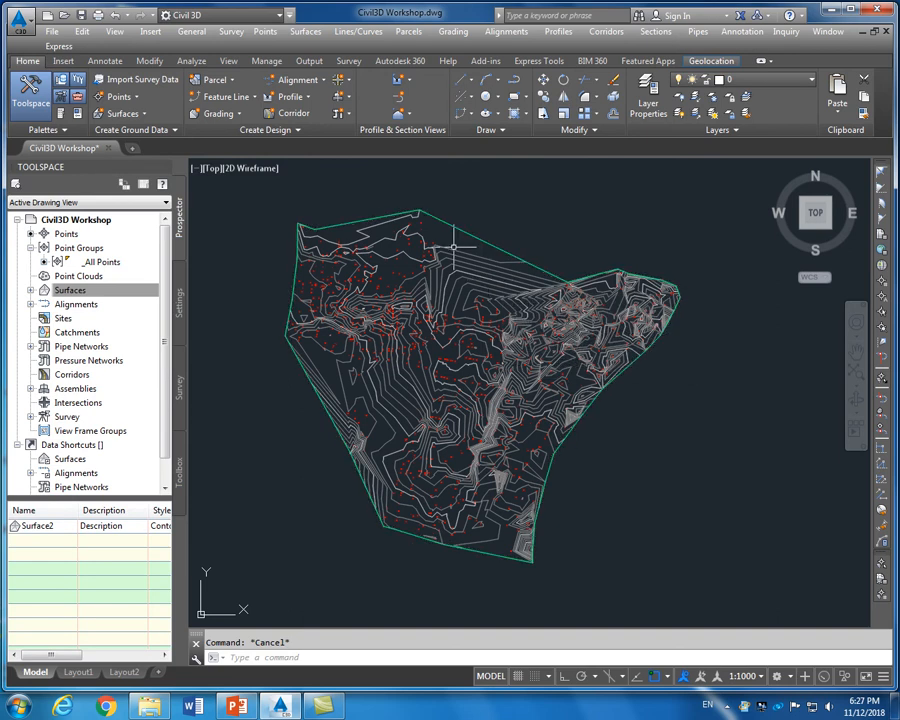
scroll(453, 246, up, 2)
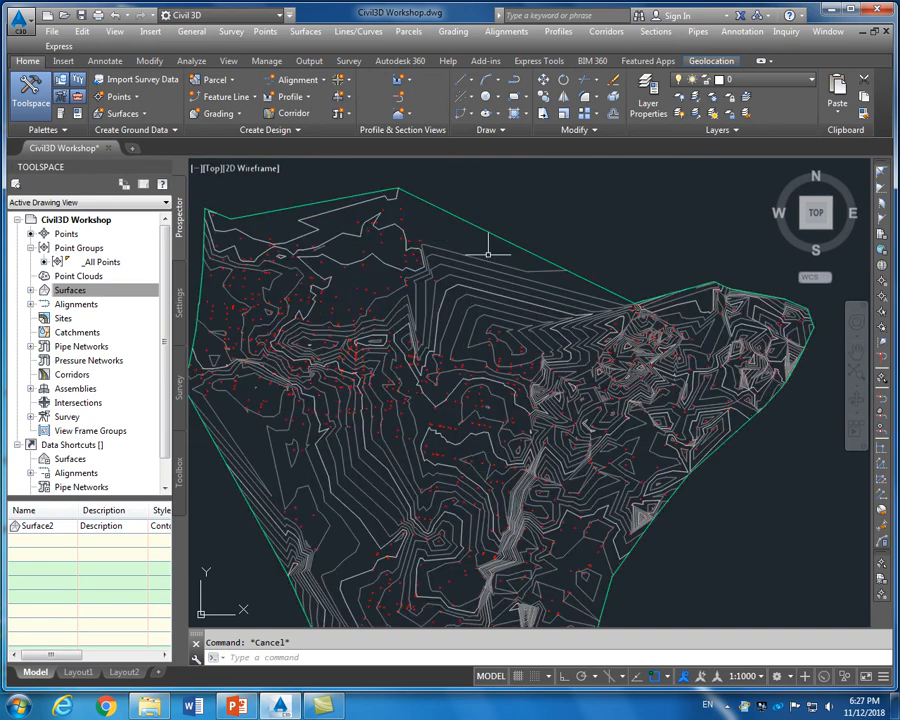
scroll(488, 254, down, 2)
scroll(488, 259, up, 4)
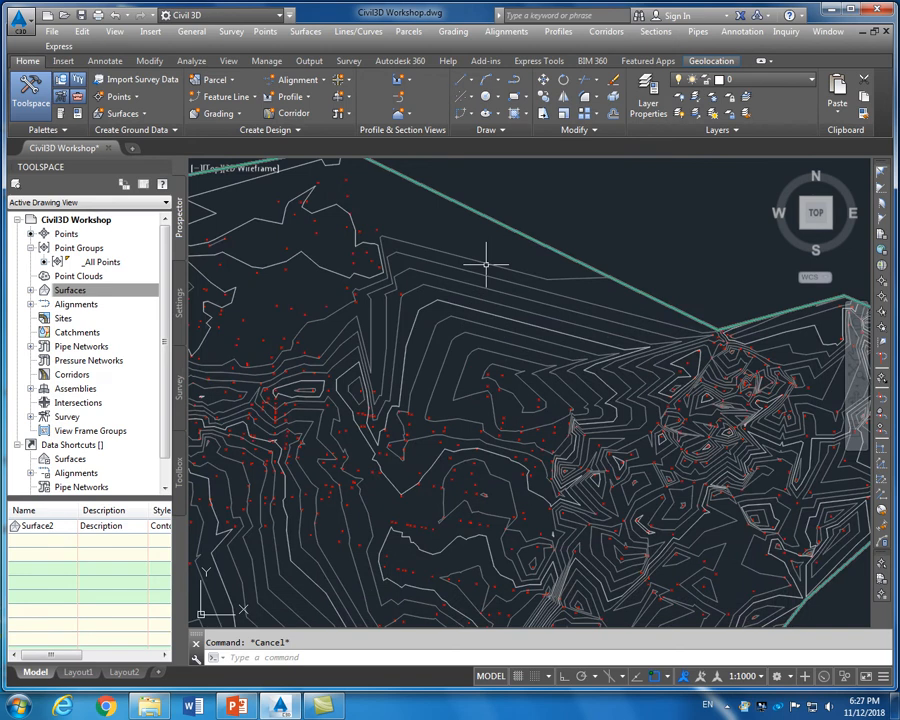
click(486, 265)
scroll(512, 304, down, 3)
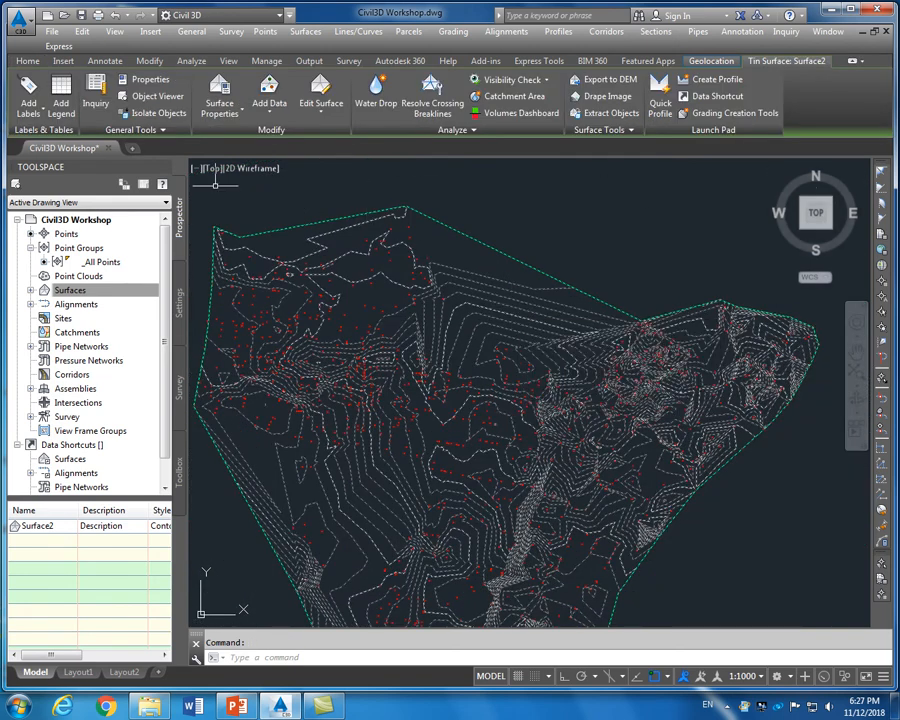
Label contours at a 100 interval along a line from the upper-left boundary corner to the bottom corner
click(45, 114)
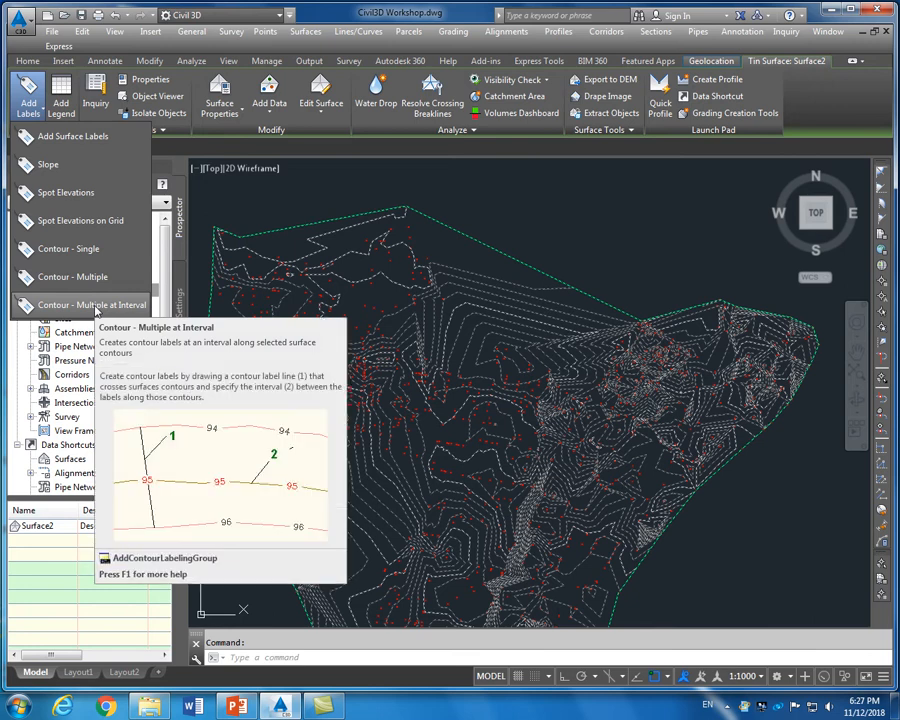
click(97, 306)
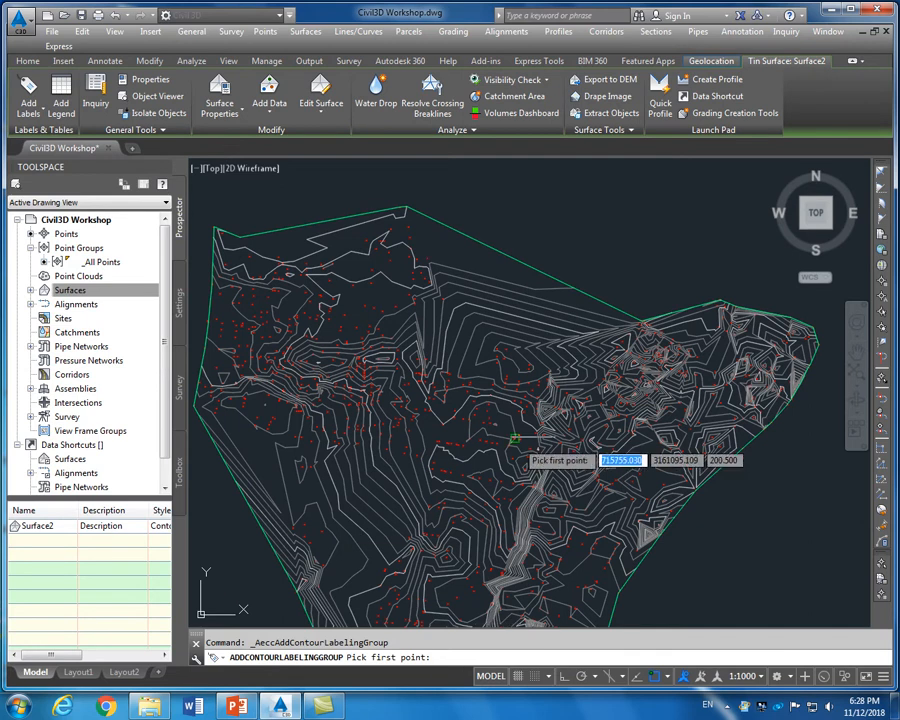
scroll(615, 350, down, 2)
scroll(506, 313, up, 2)
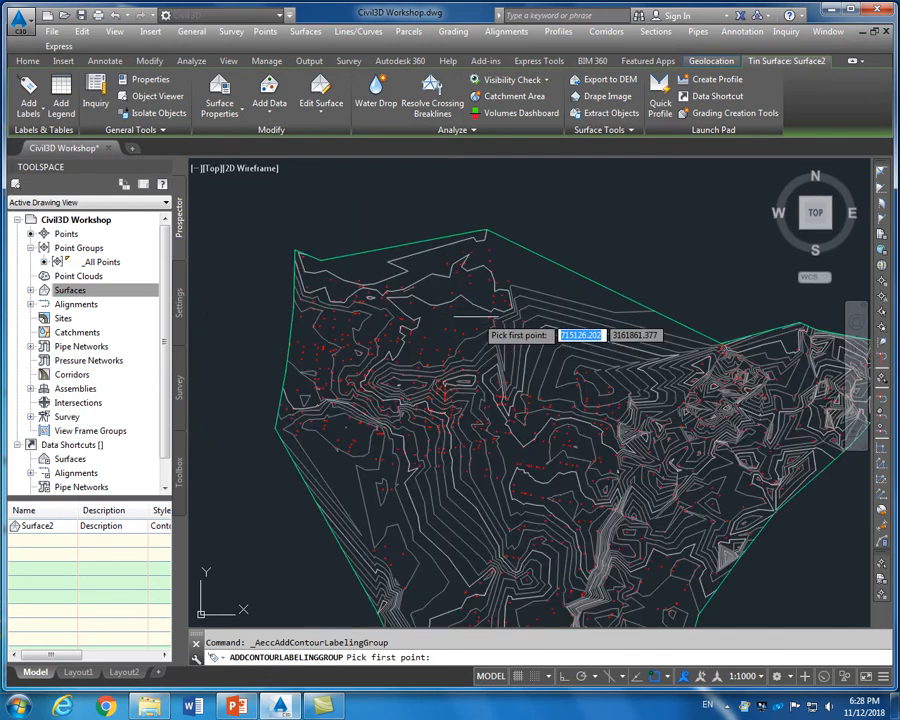
scroll(296, 250, up, 3)
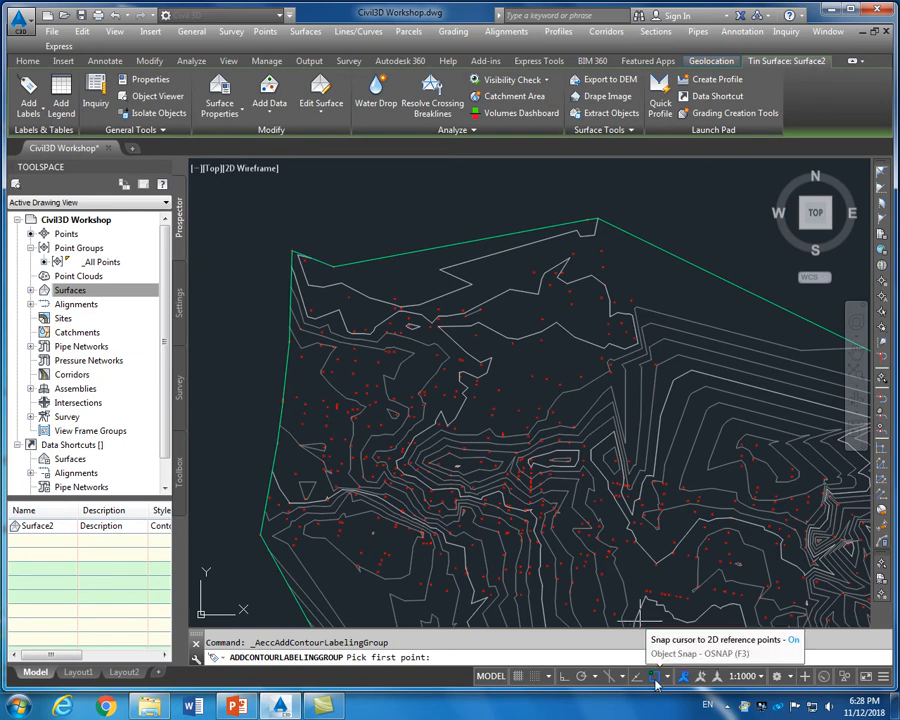
click(290, 250)
scroll(290, 254, down, 5)
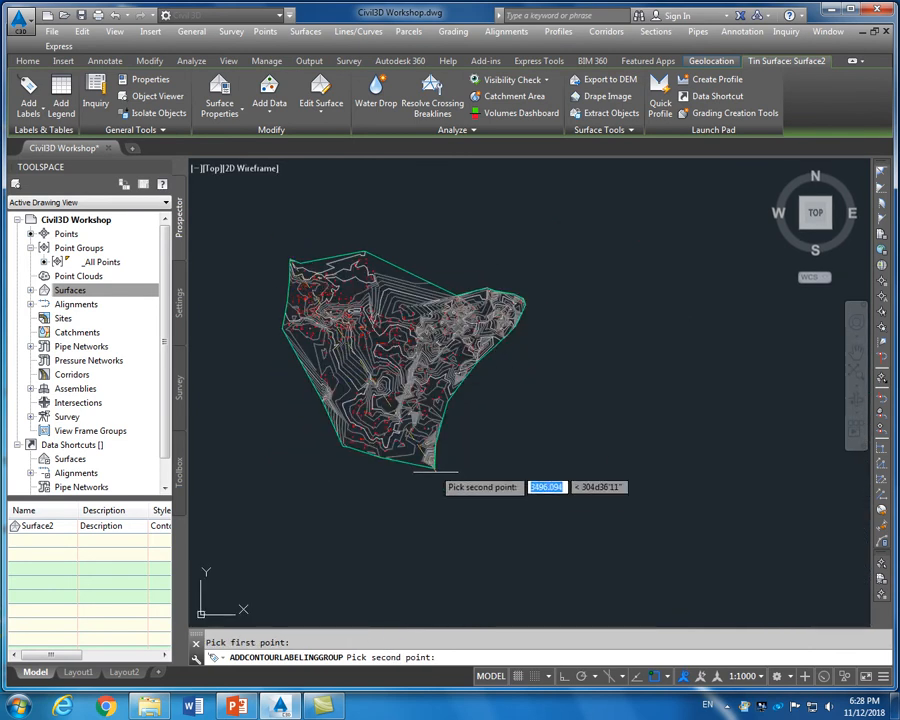
scroll(432, 468, up, 4)
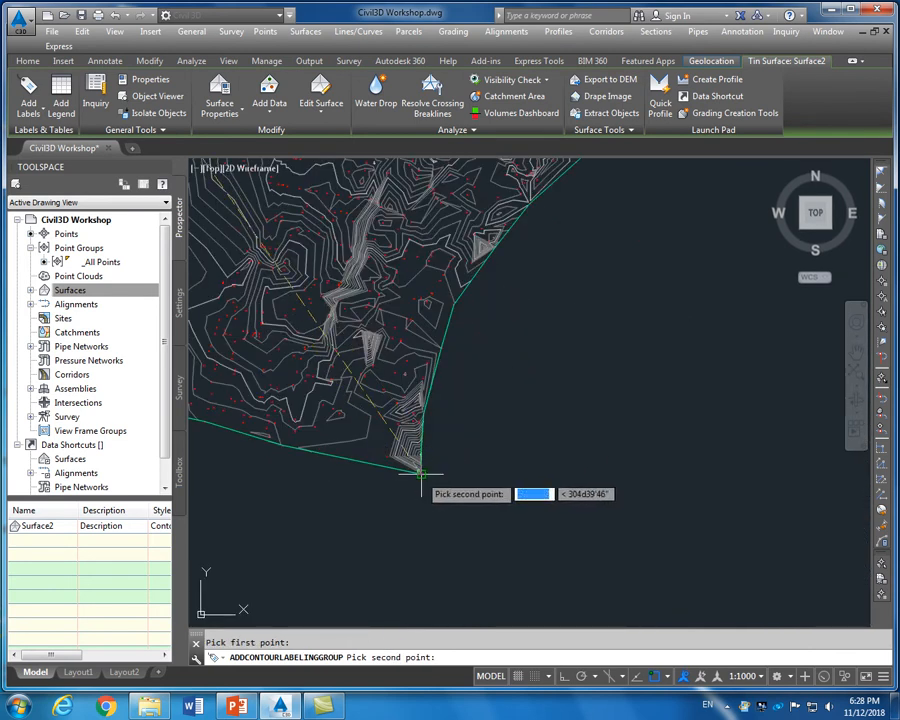
click(421, 475)
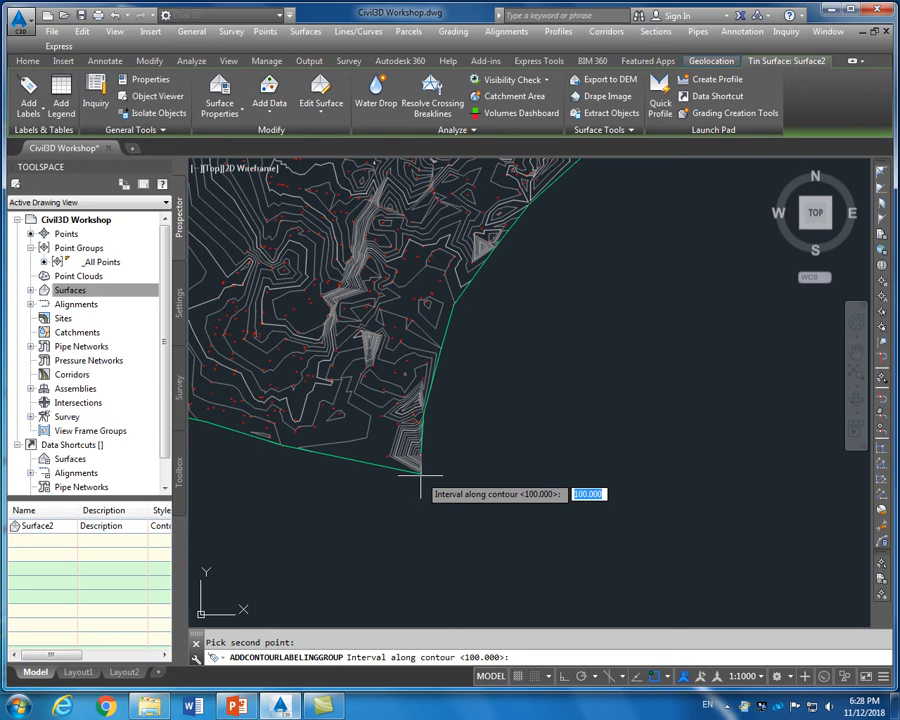
key(Return)
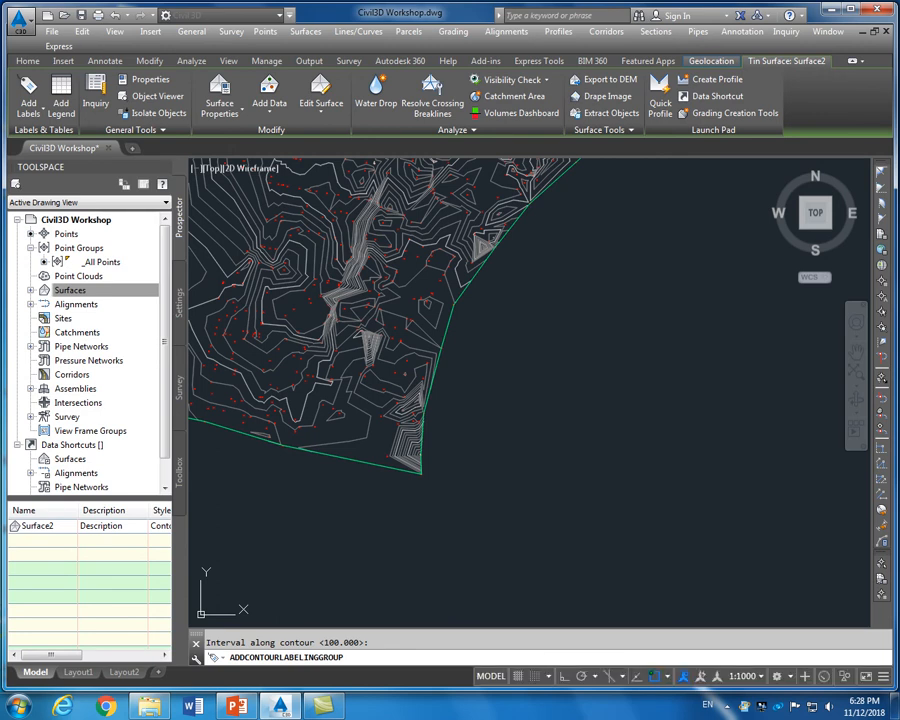
scroll(702, 510, down, 2)
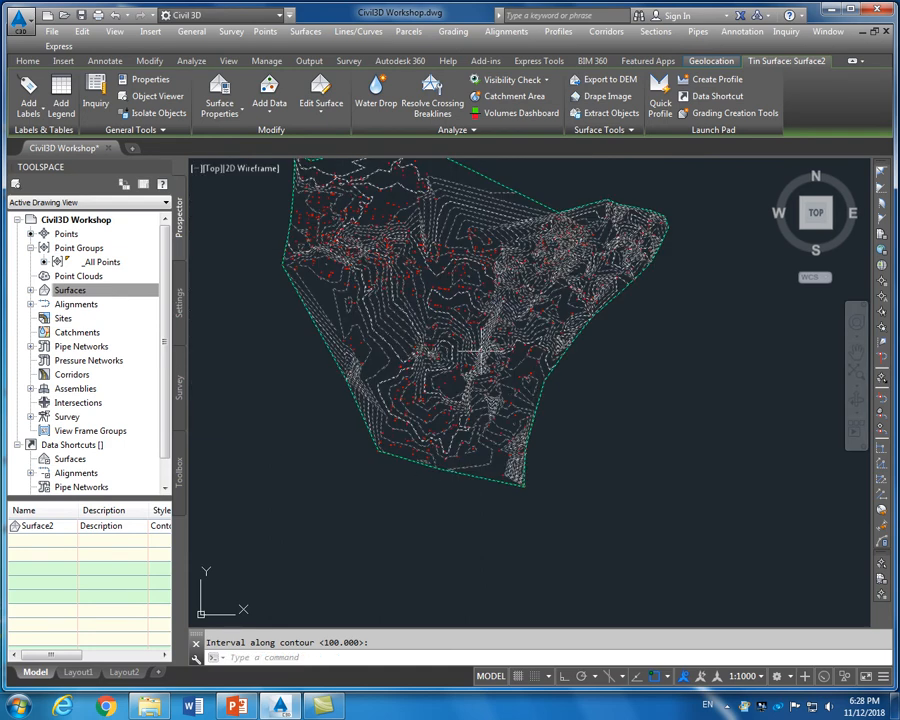
key(Escape)
scroll(426, 344, up, 7)
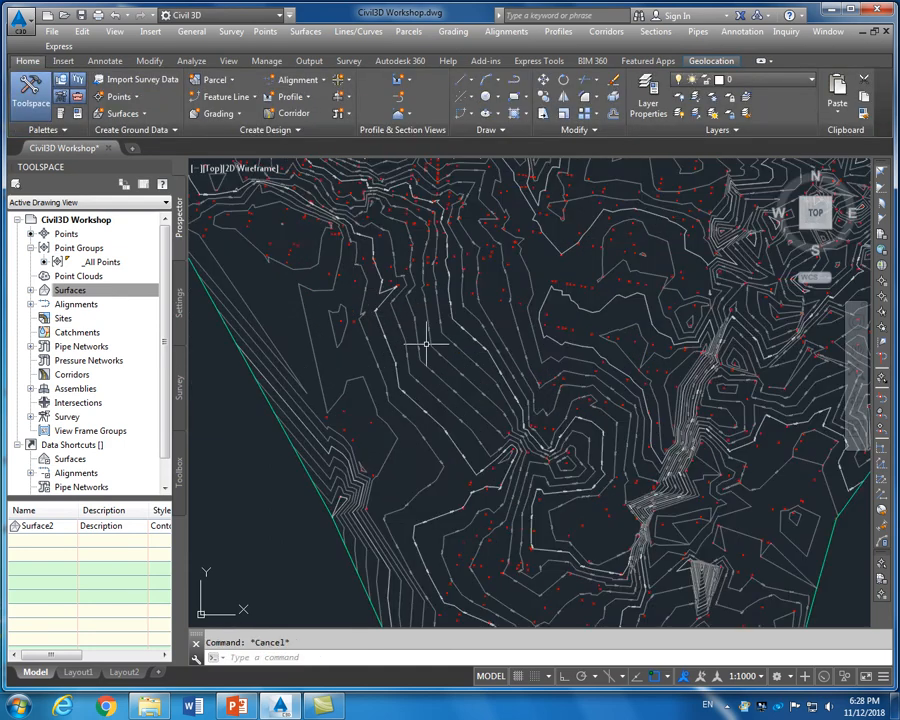
scroll(426, 344, up, 2)
mouse_move(501, 421)
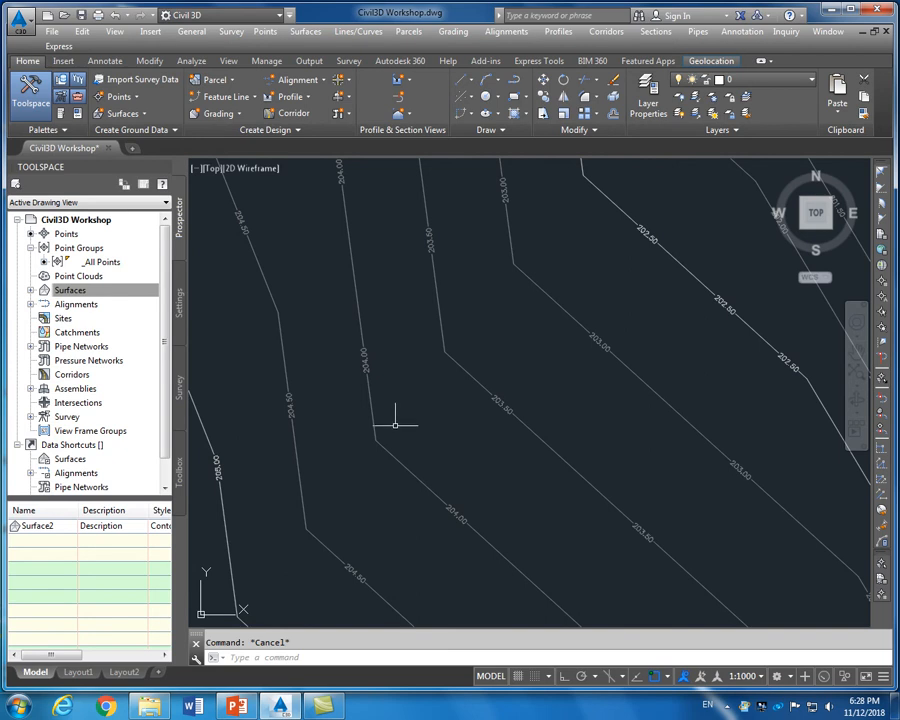
scroll(437, 392, down, 3)
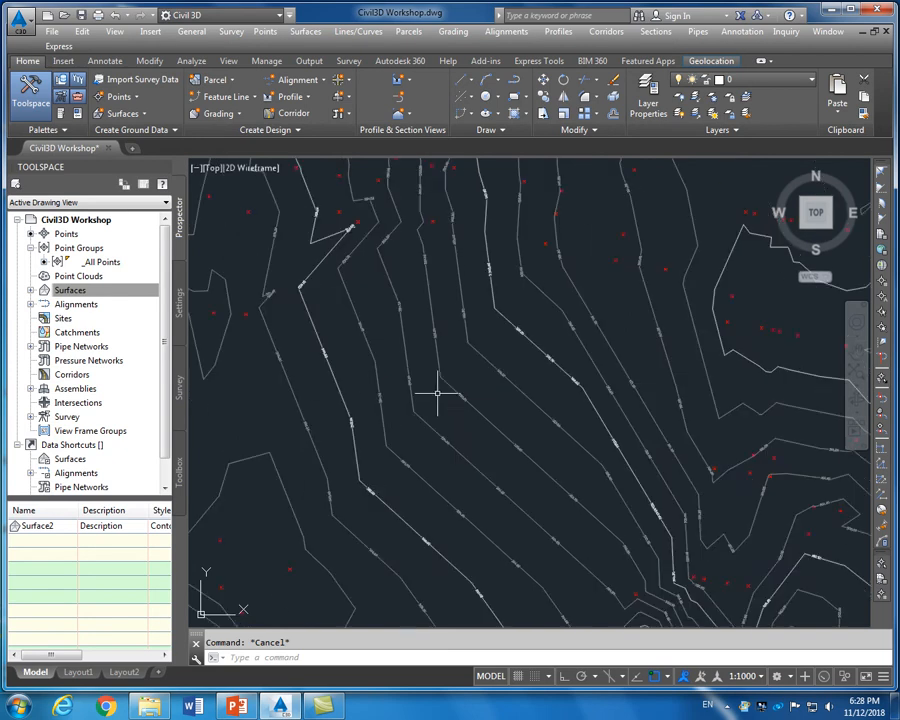
scroll(437, 393, down, 3)
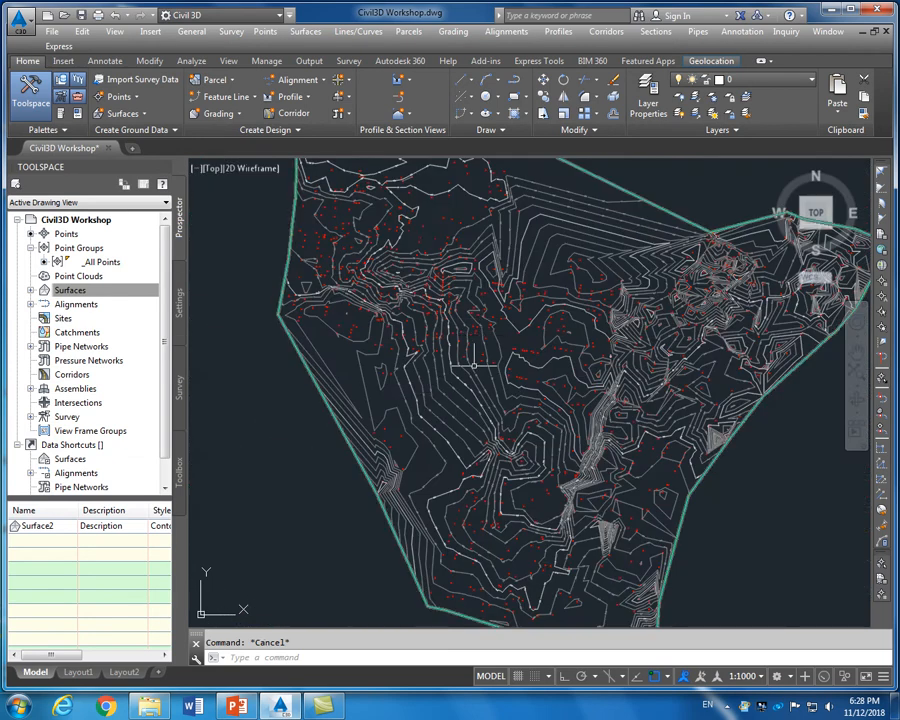
scroll(427, 375, down, 2)
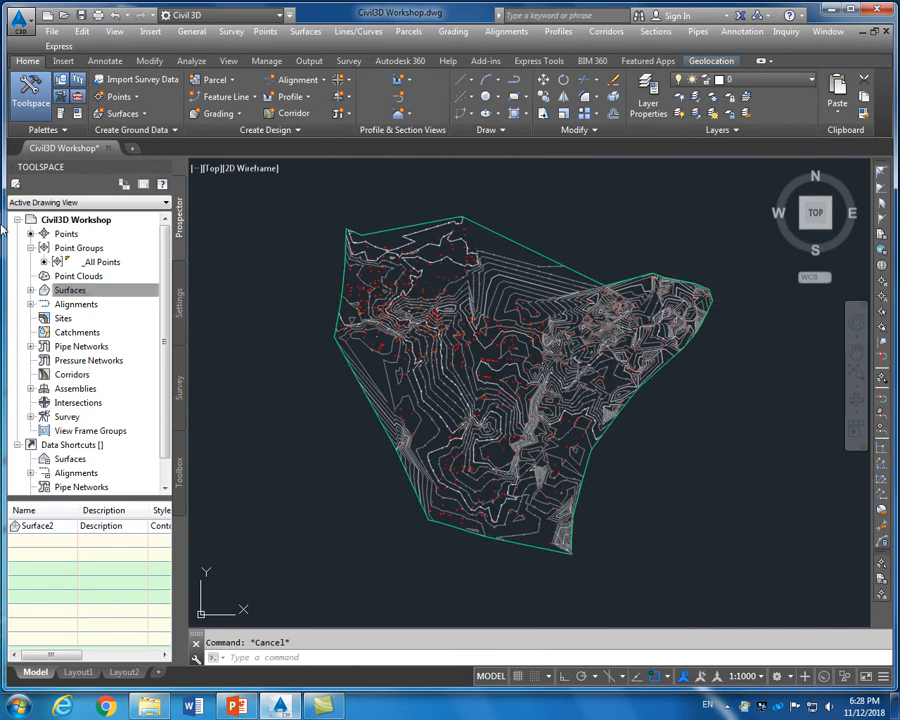
Add a second row of contour labels at 100 intervals across the surface's upper-right edge
click(470, 222)
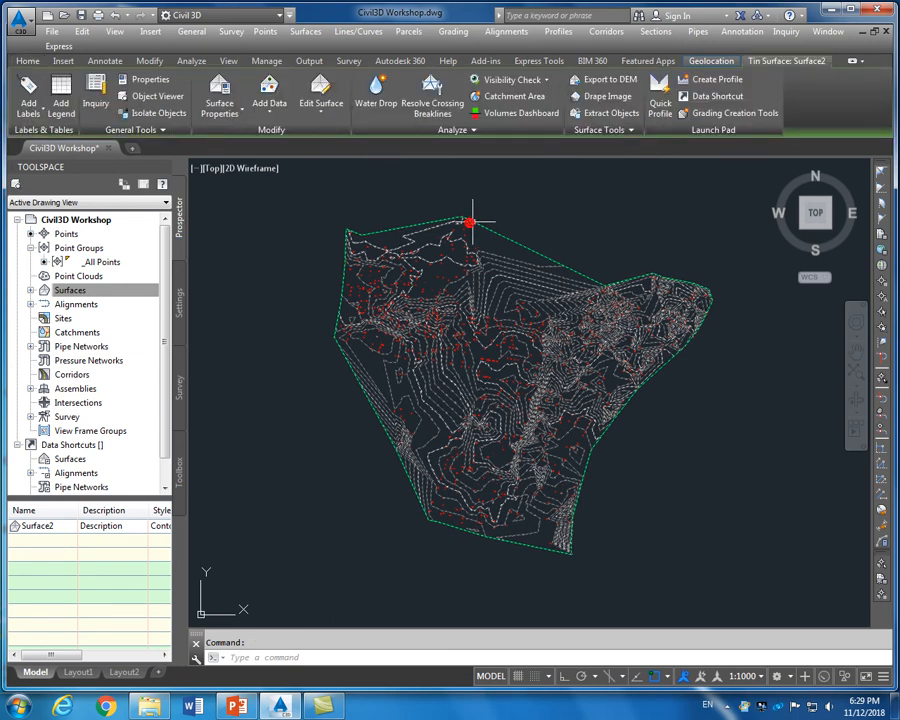
click(40, 112)
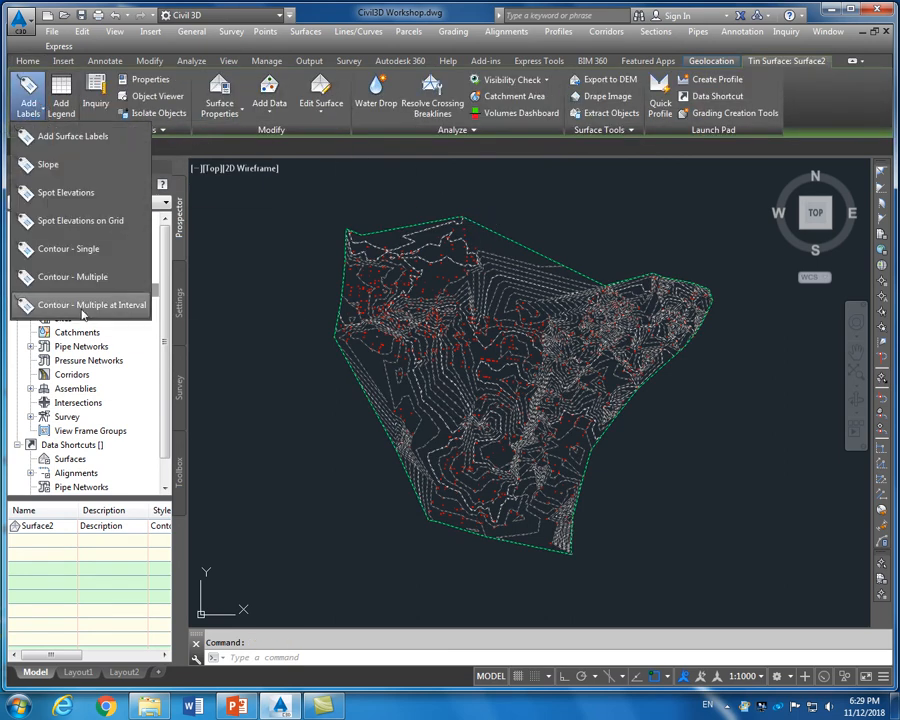
click(83, 306)
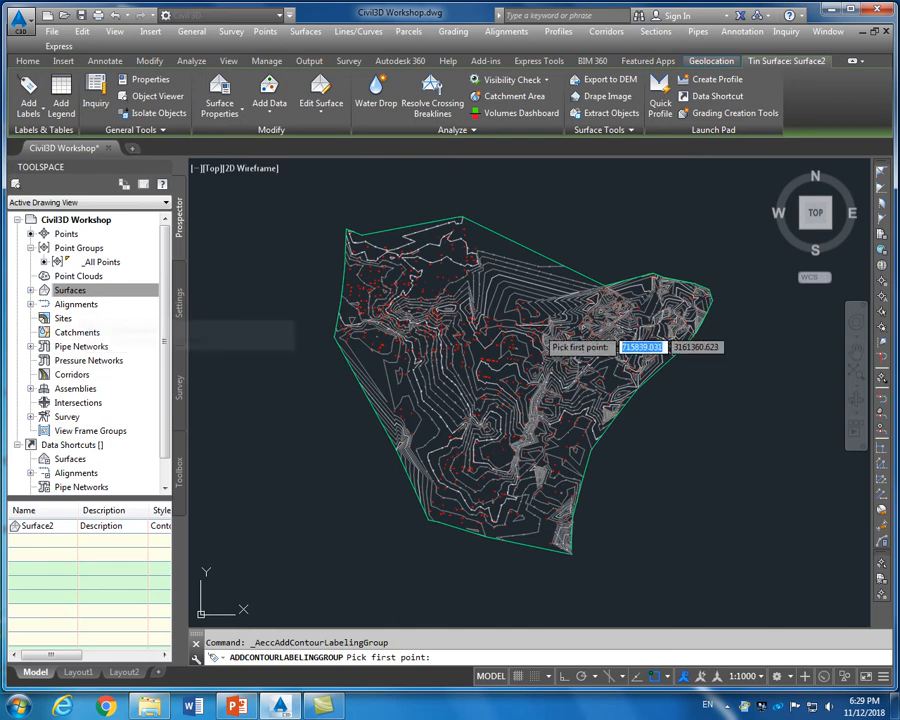
scroll(323, 340, up, 2)
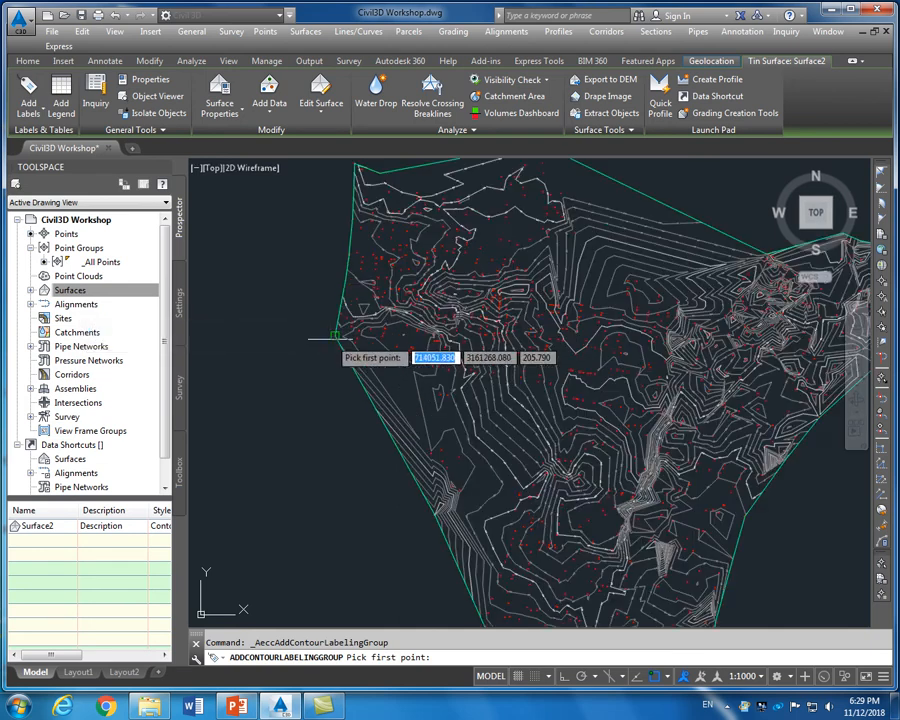
scroll(330, 336, up, 2)
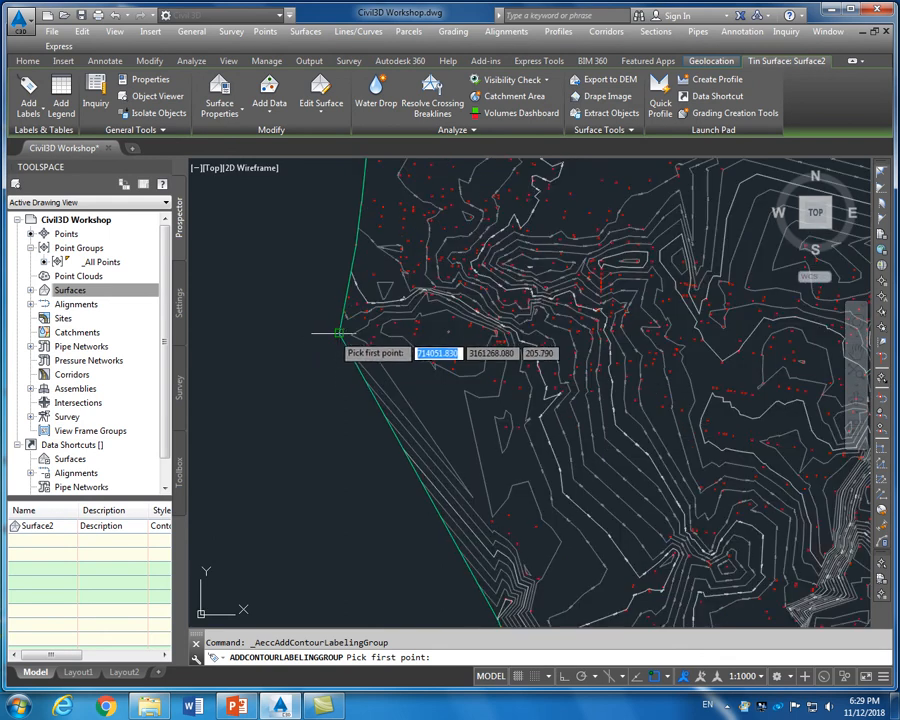
click(334, 334)
scroll(297, 370, down, 5)
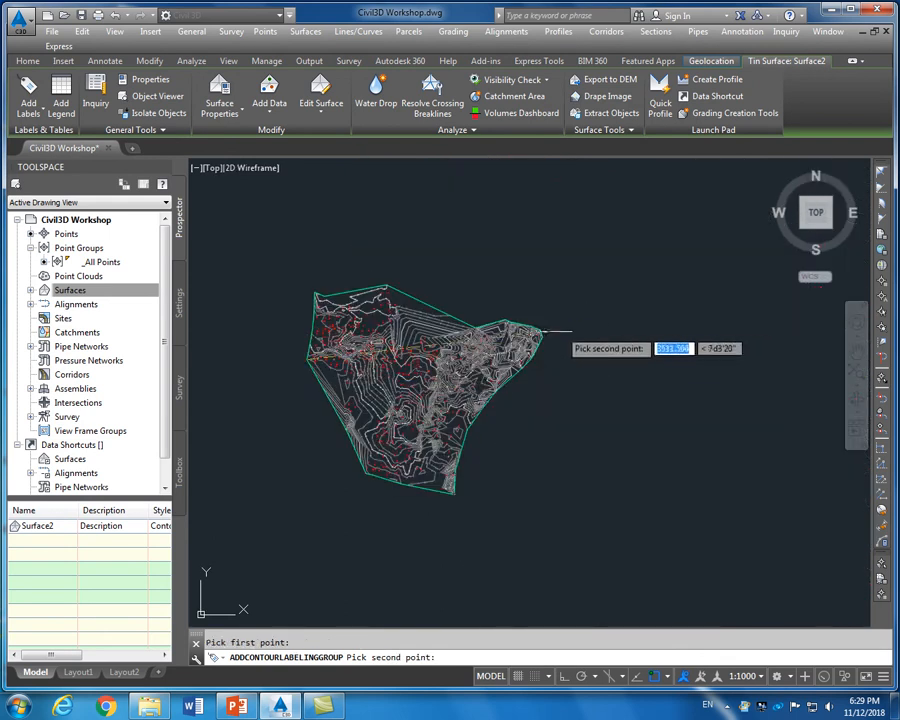
scroll(538, 334, up, 4)
scroll(503, 310, up, 3)
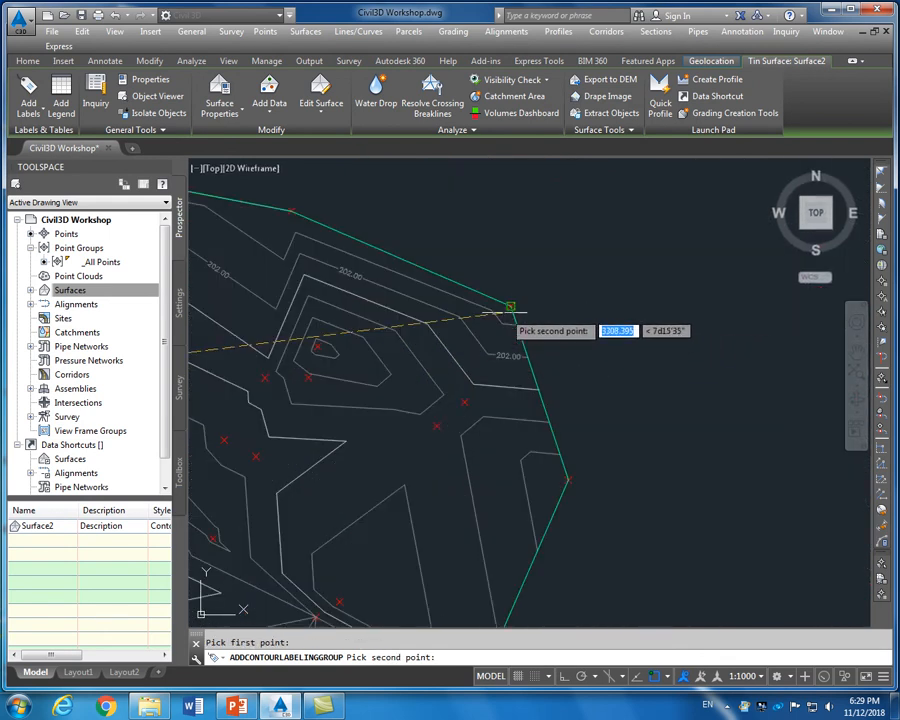
click(511, 306)
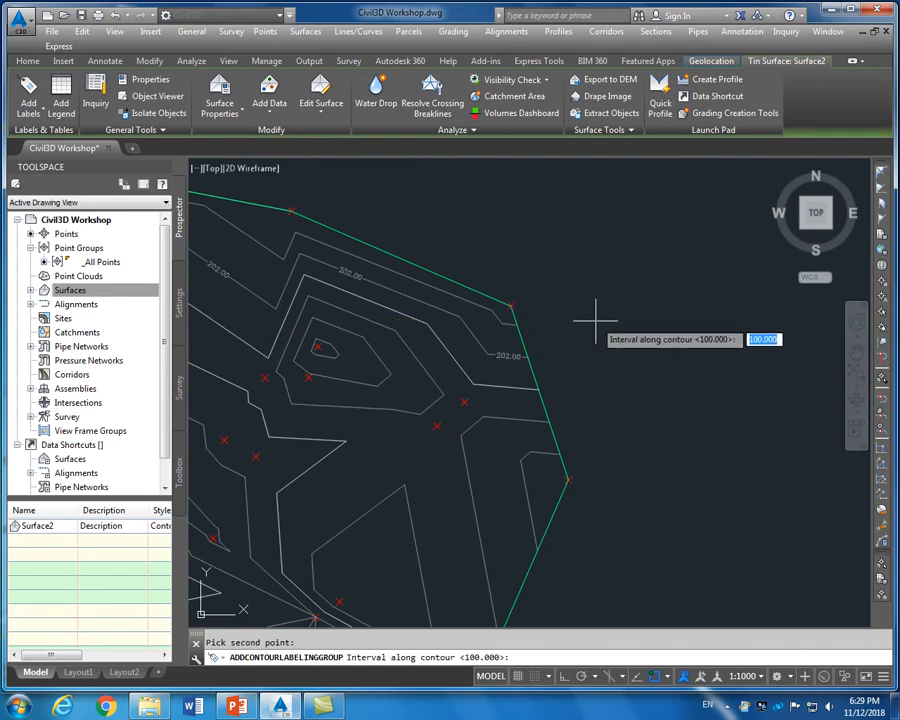
key(Return)
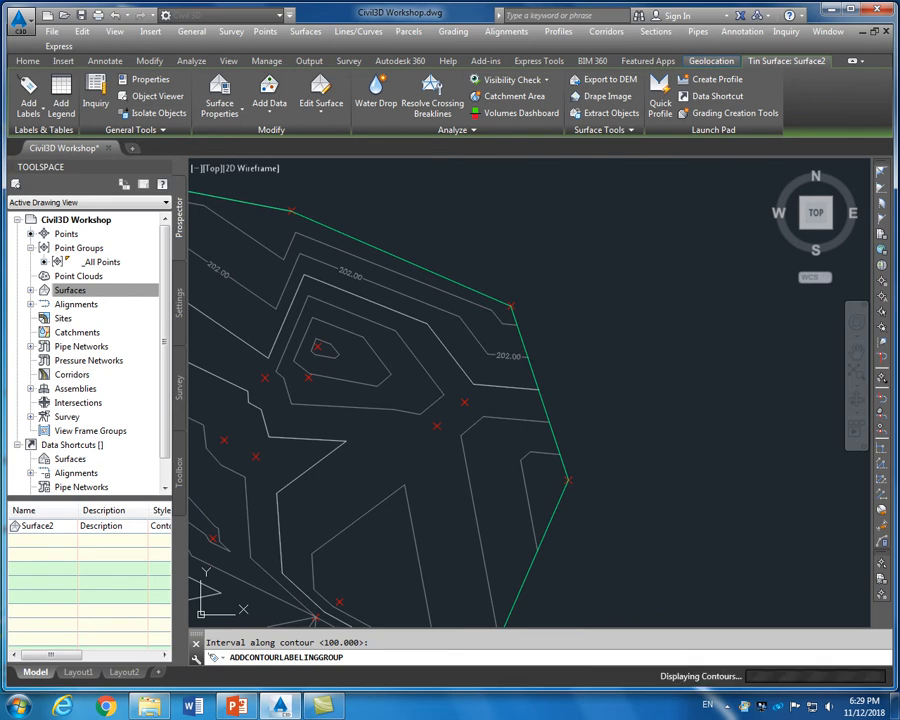
scroll(596, 306, down, 5)
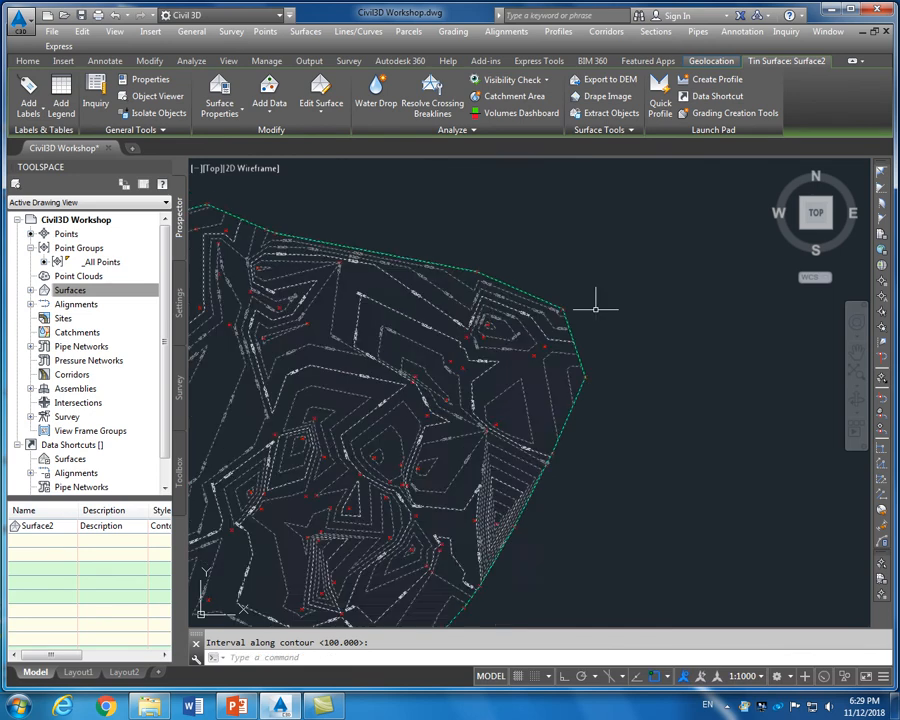
scroll(596, 306, down, 2)
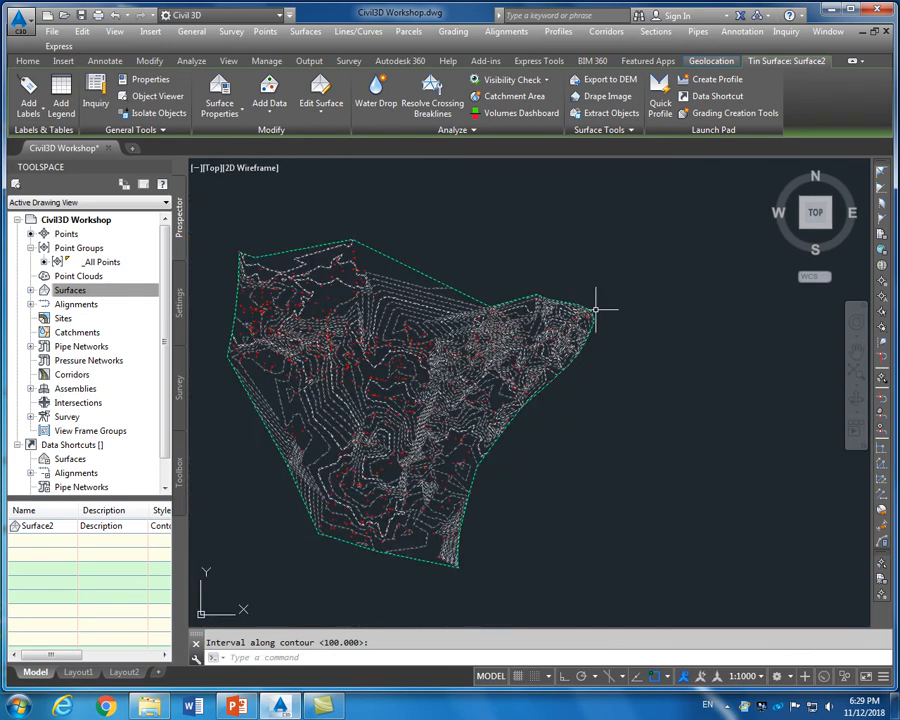
key(Escape)
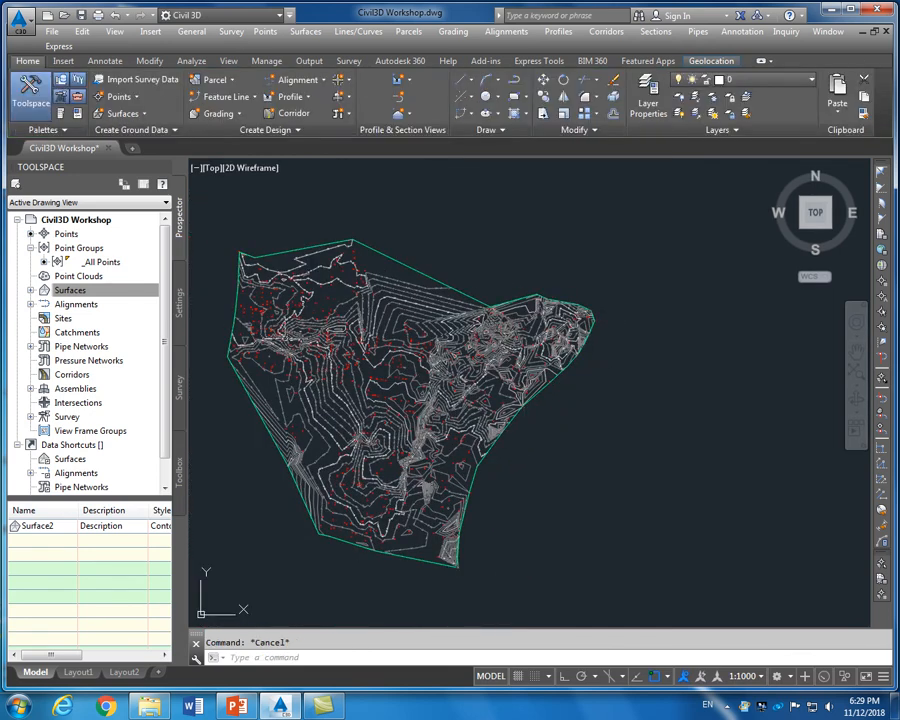
Zoom around the labelled contours and select the TIN surface Surface2
scroll(516, 512, up, 6)
scroll(516, 512, down, 5)
scroll(533, 407, up, 8)
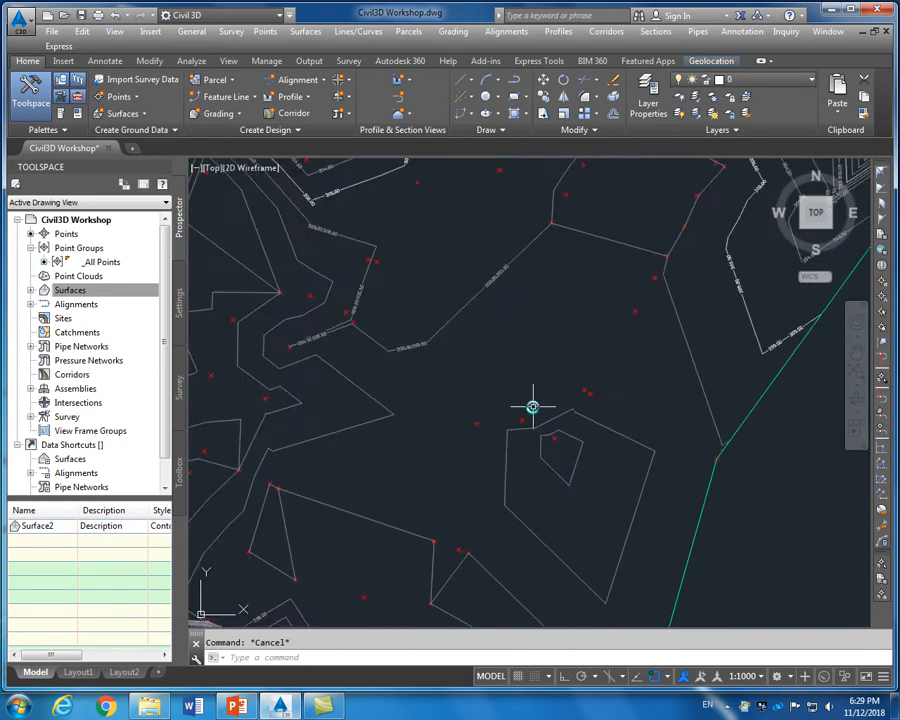
scroll(533, 407, down, 6)
scroll(421, 545, down, 2)
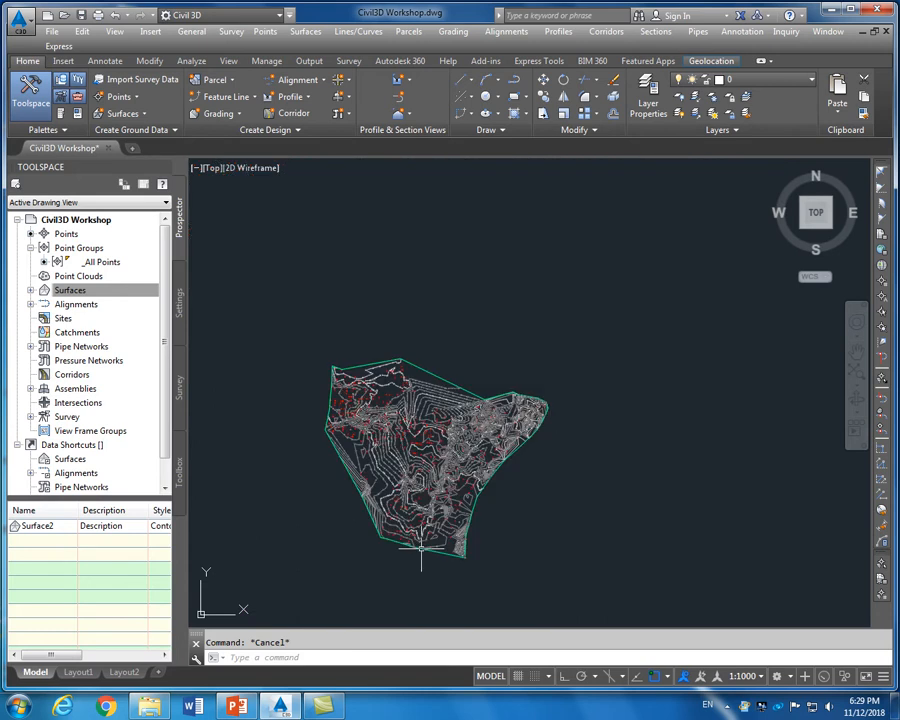
scroll(376, 540, up, 2)
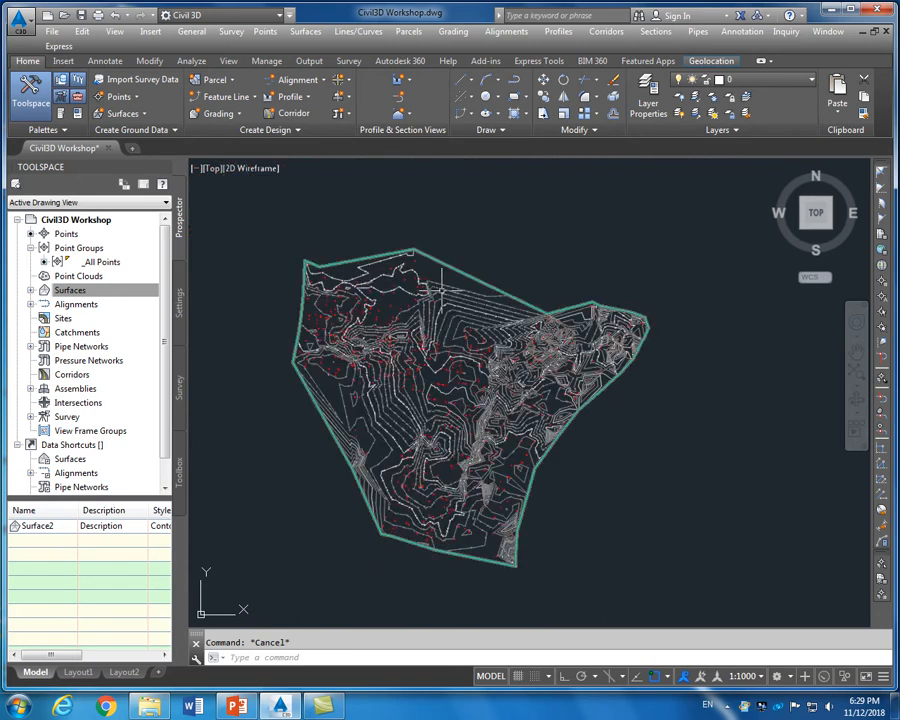
click(509, 293)
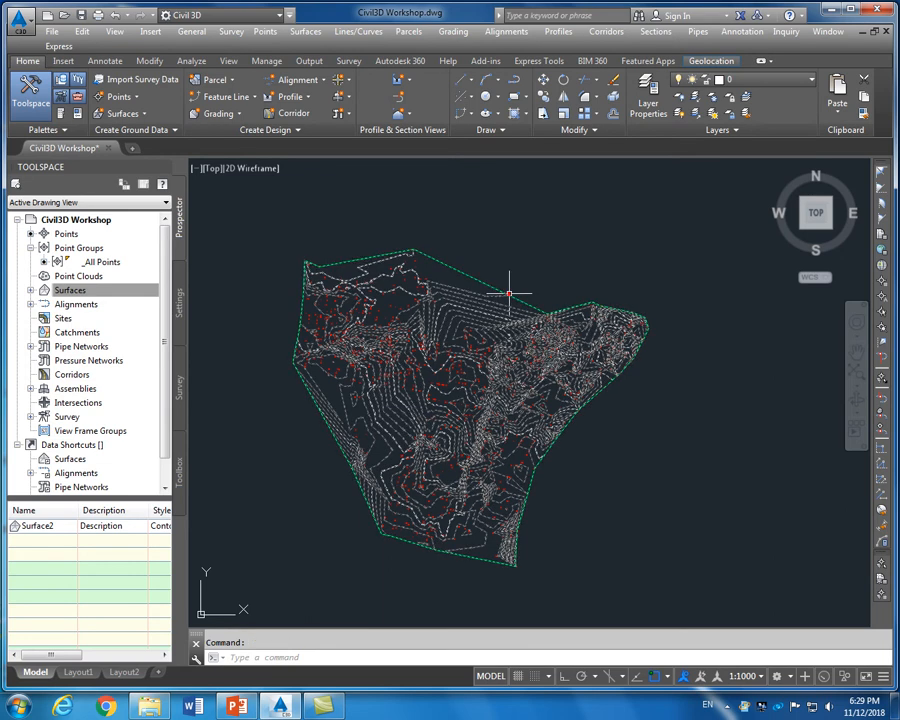
Label the contours across Surface2's east tip using Contour - Multiple at the default 100 interval
click(24, 100)
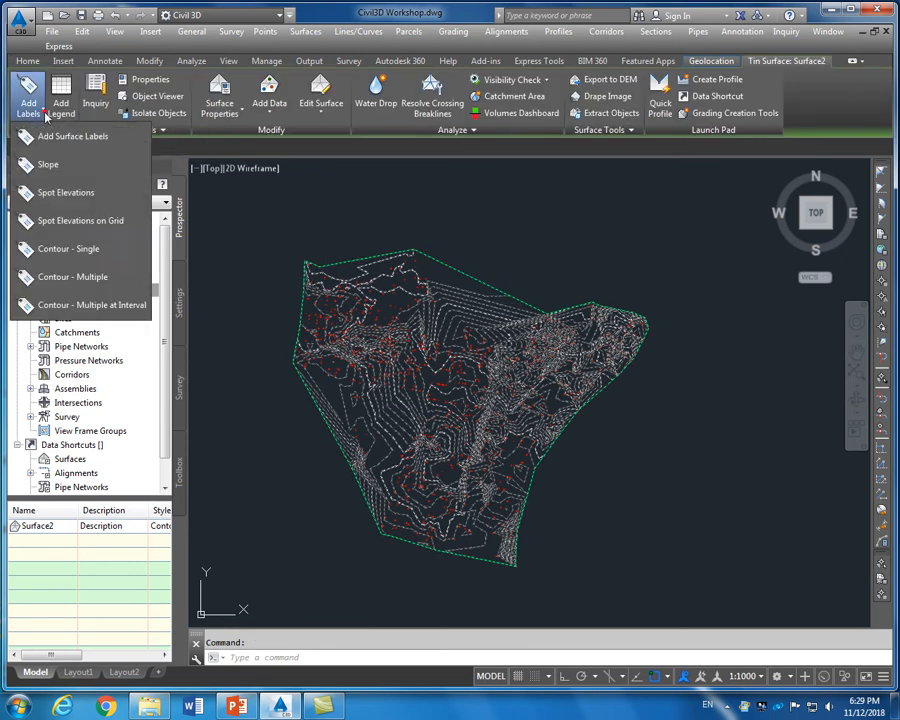
click(80, 273)
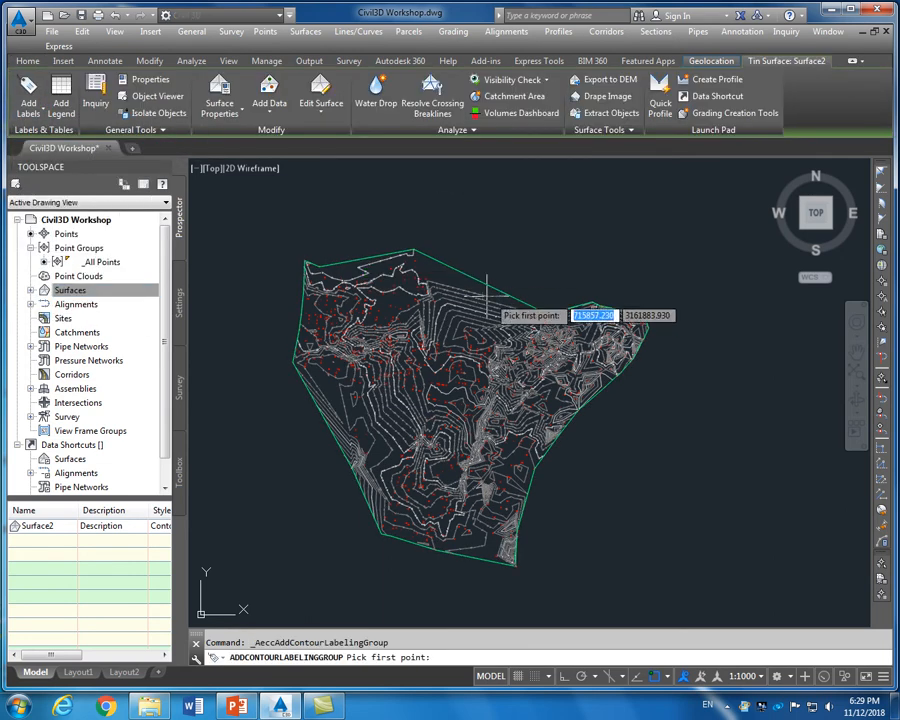
click(381, 533)
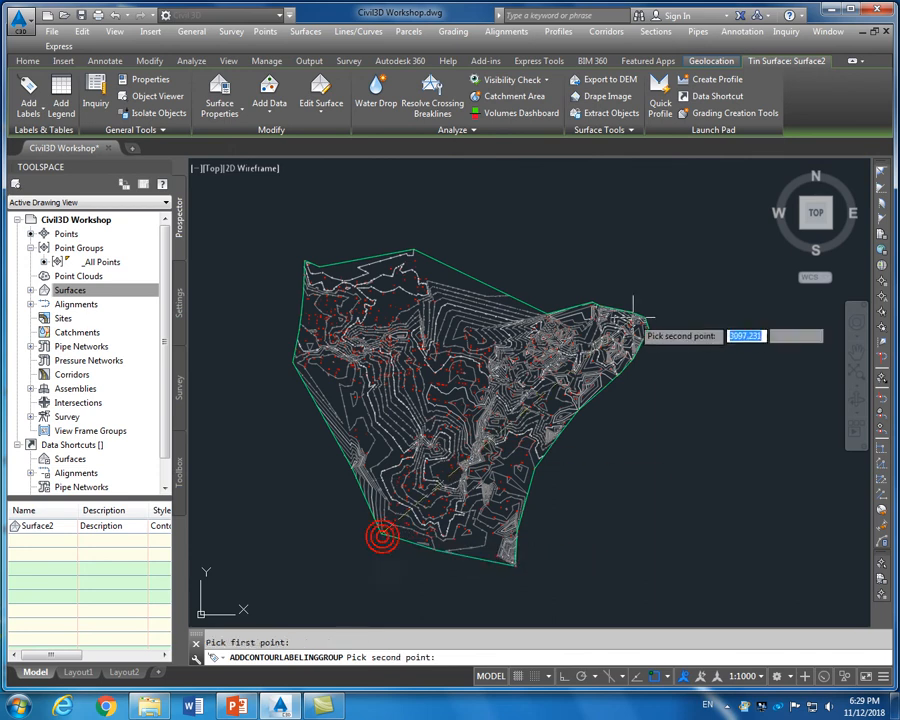
scroll(640, 318, up, 2)
scroll(641, 319, up, 3)
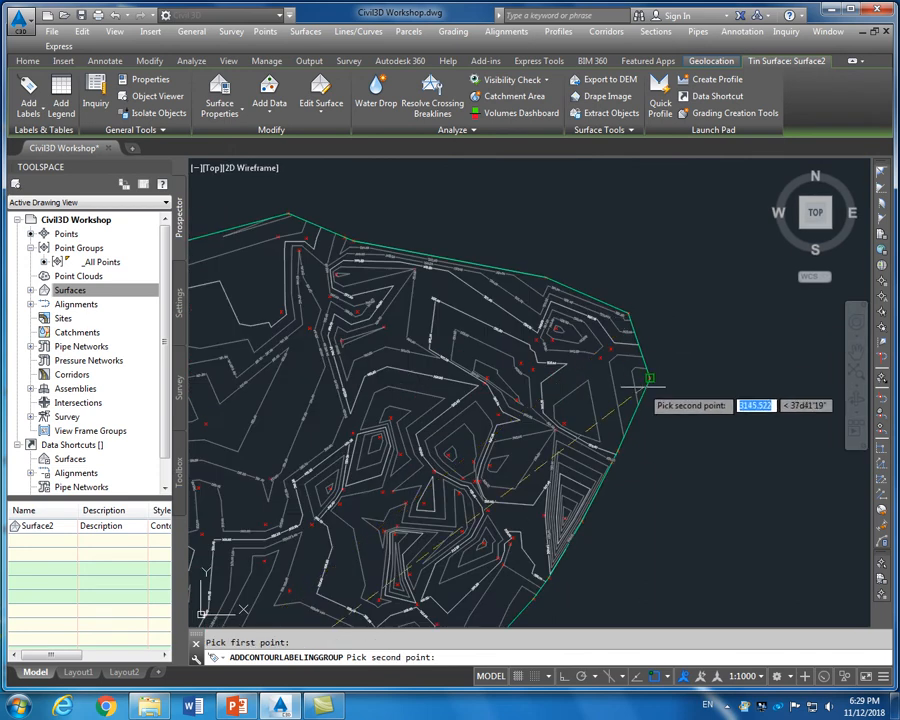
click(648, 378)
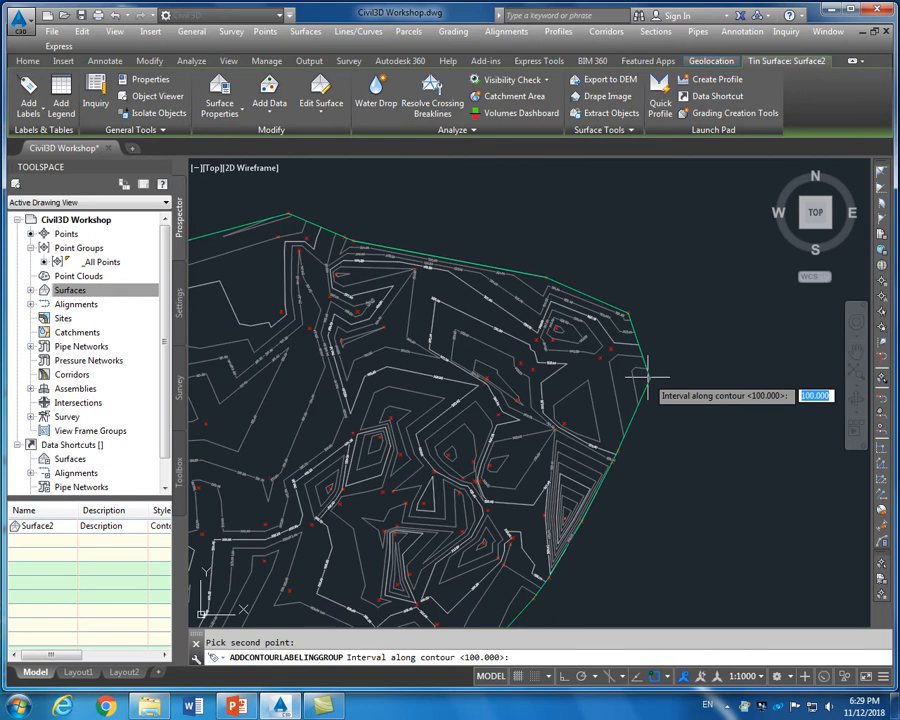
key(Return)
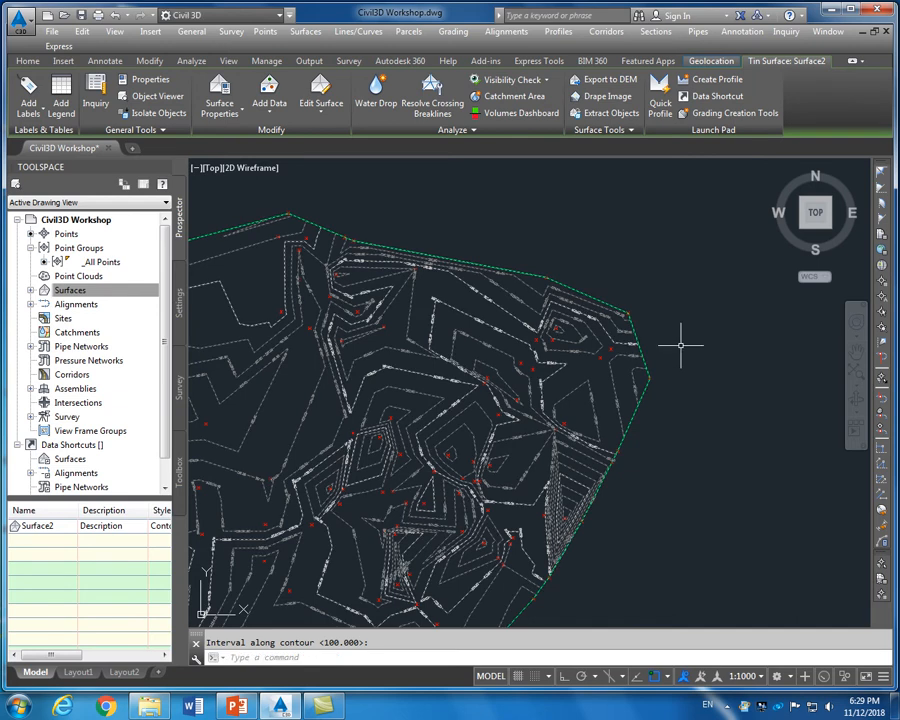
scroll(681, 346, down, 3)
scroll(681, 346, up, 2)
key(Escape)
key(Escape)
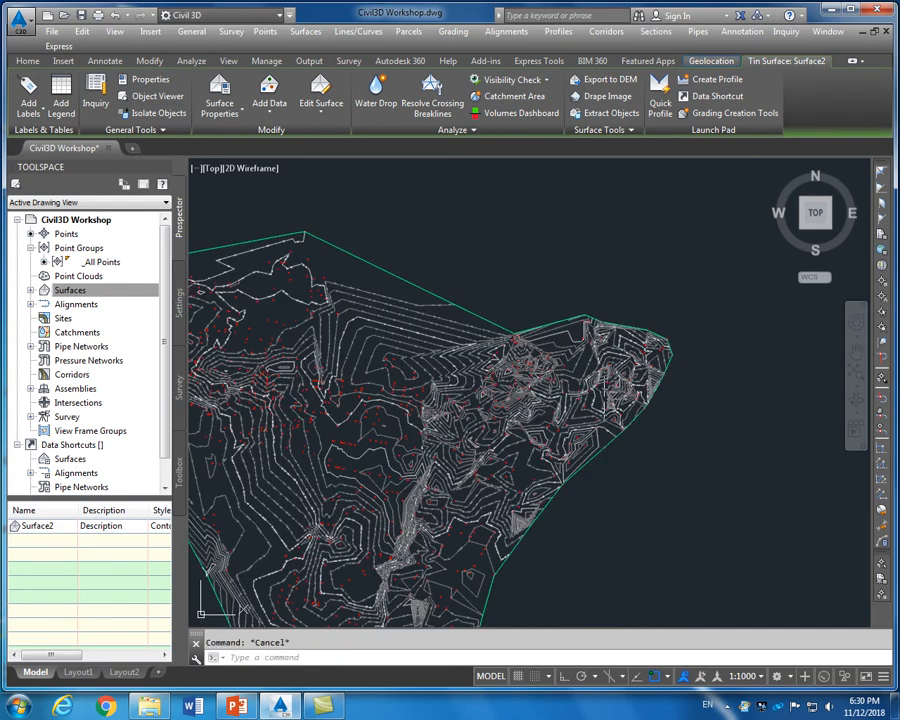
scroll(620, 300, down, 3)
scroll(436, 364, up, 6)
scroll(436, 364, down, 5)
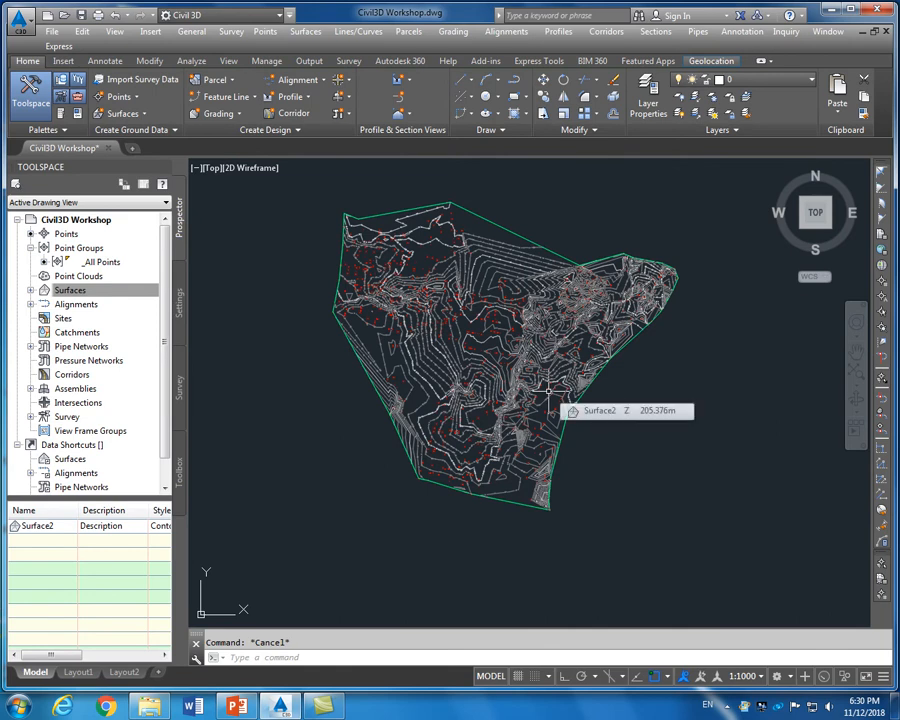
scroll(547, 392, down, 1)
scroll(544, 392, up, 1)
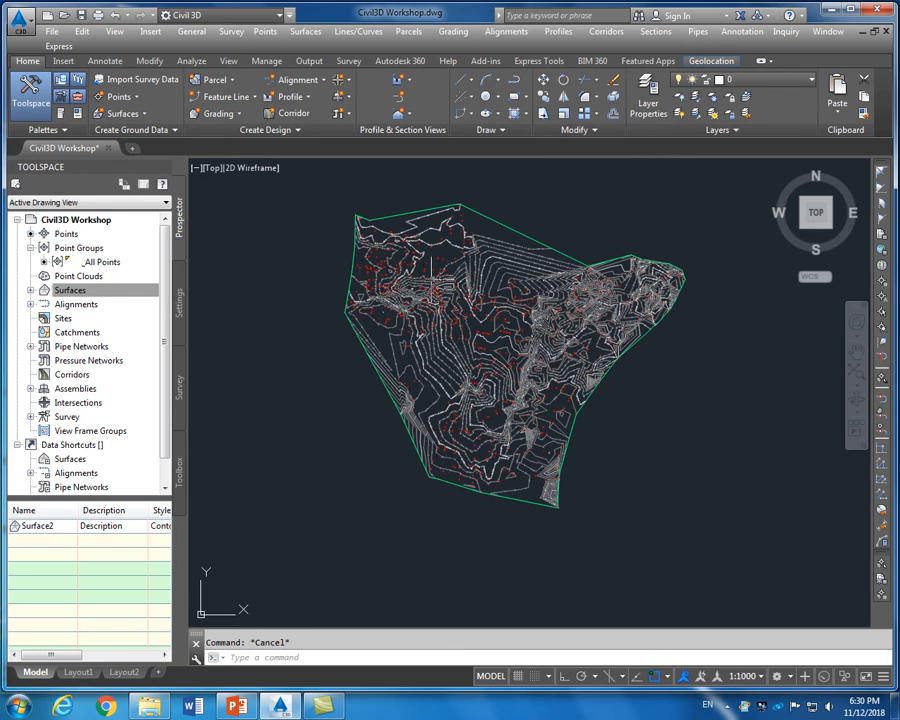
Open the properties of the _All Points point group from Prospector
click(30, 247)
click(30, 247)
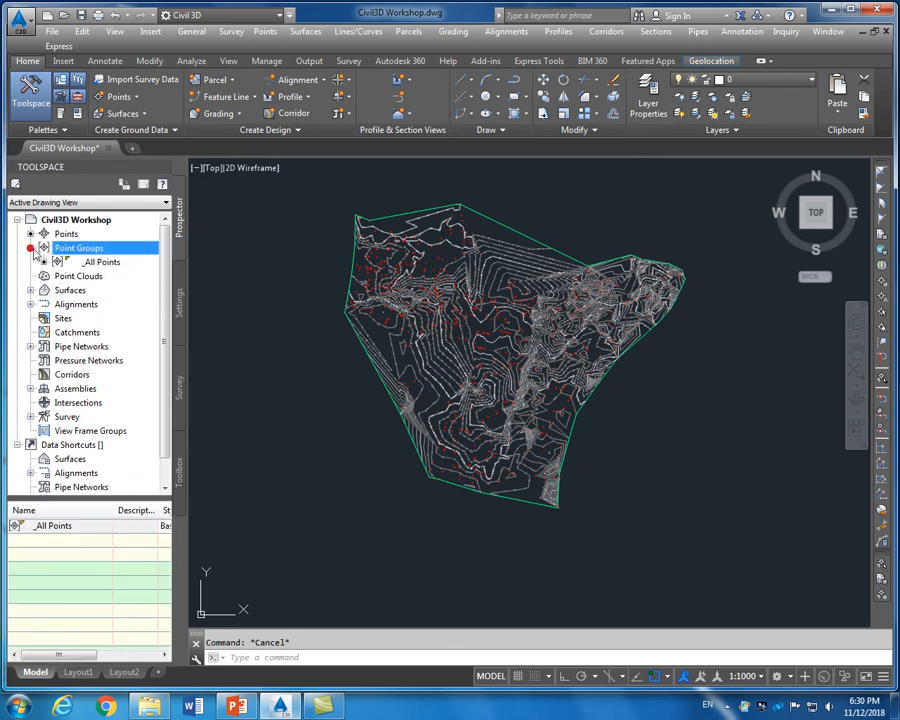
click(42, 261)
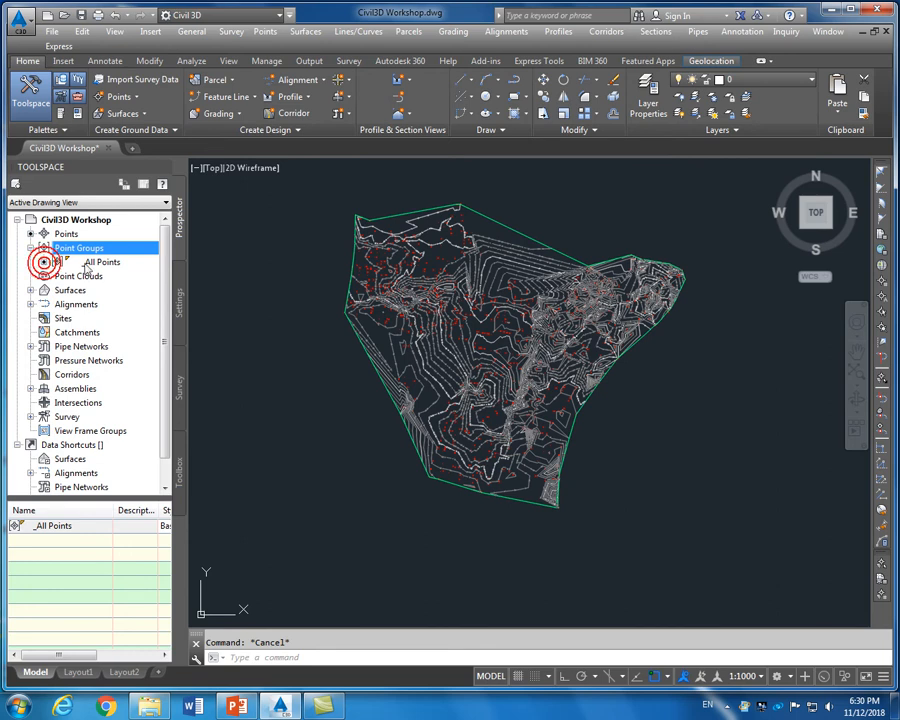
right_click(110, 261)
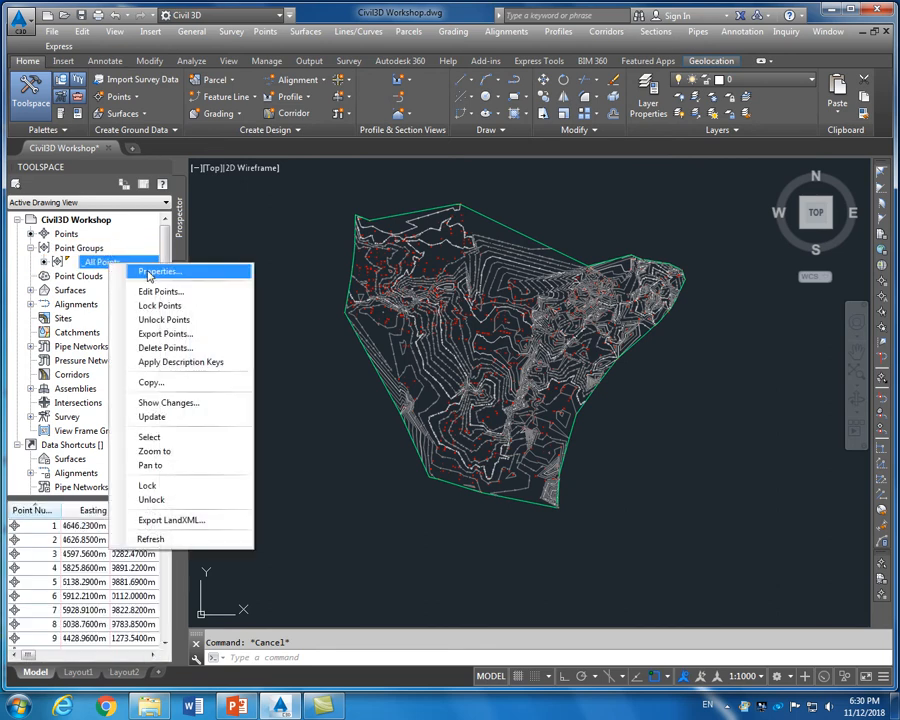
click(150, 272)
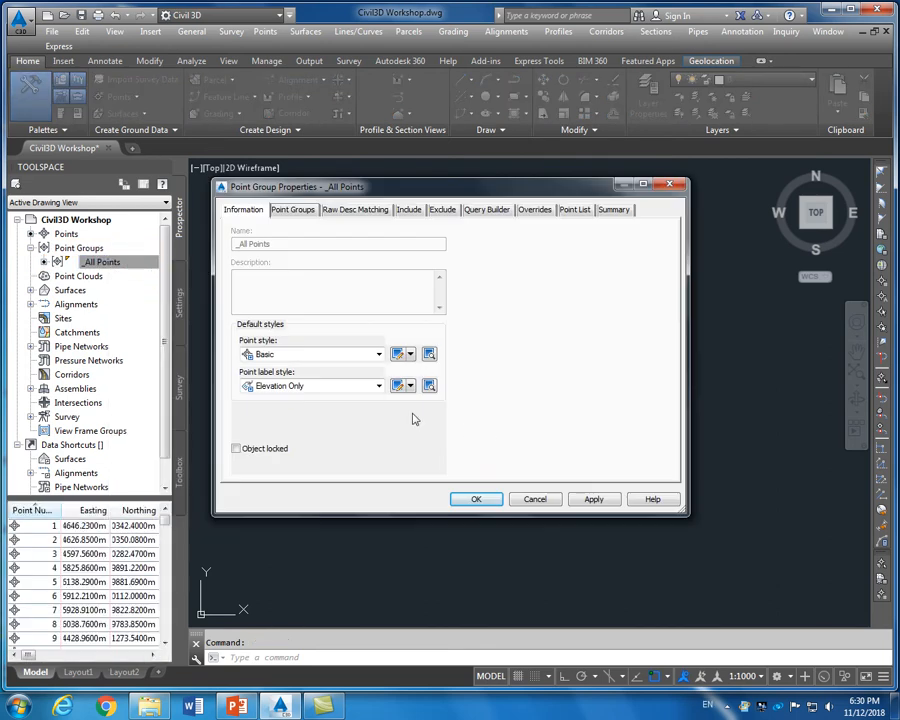
Turn off marker visibility in the Basic point style and apply it to _All Points
click(397, 355)
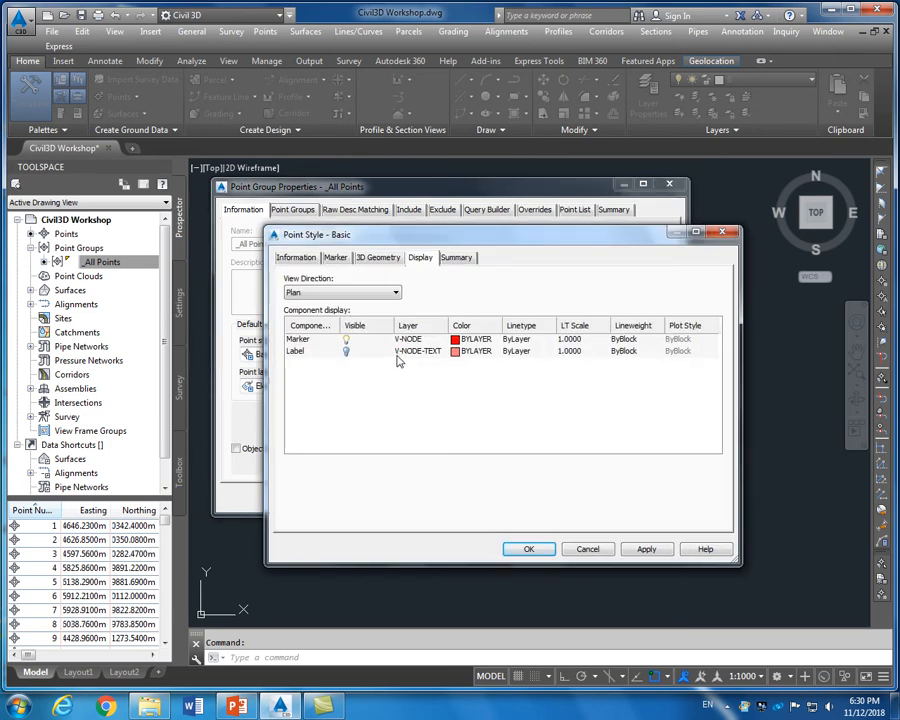
click(345, 339)
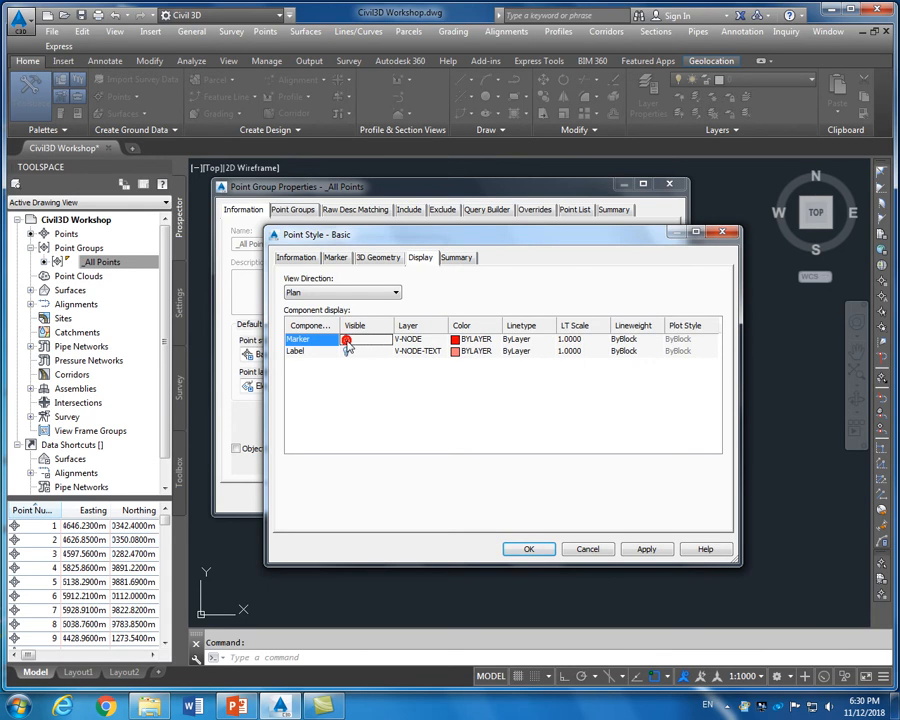
click(645, 548)
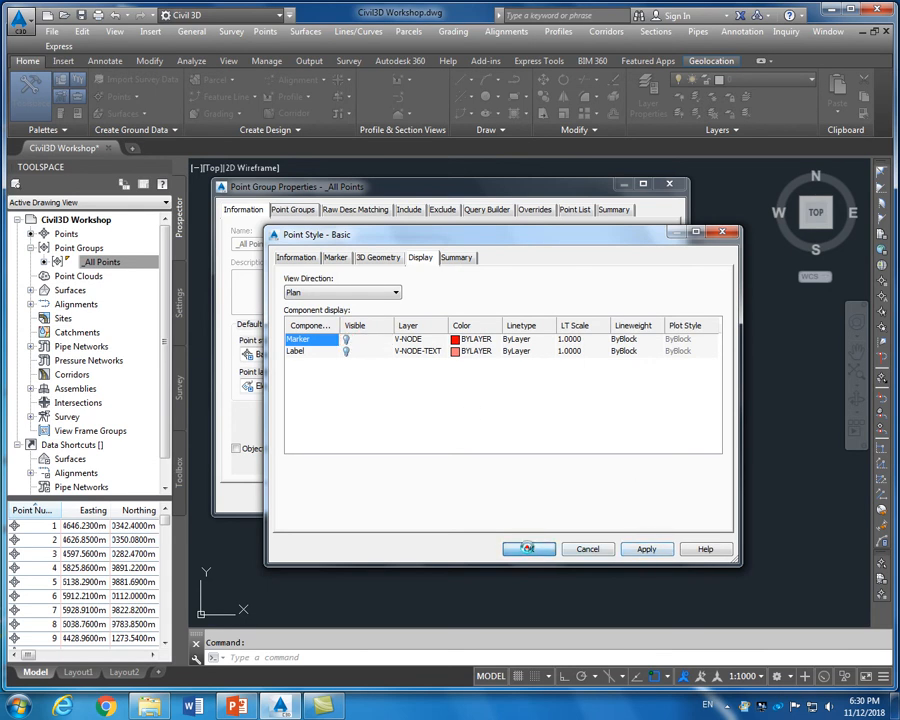
click(529, 549)
click(594, 498)
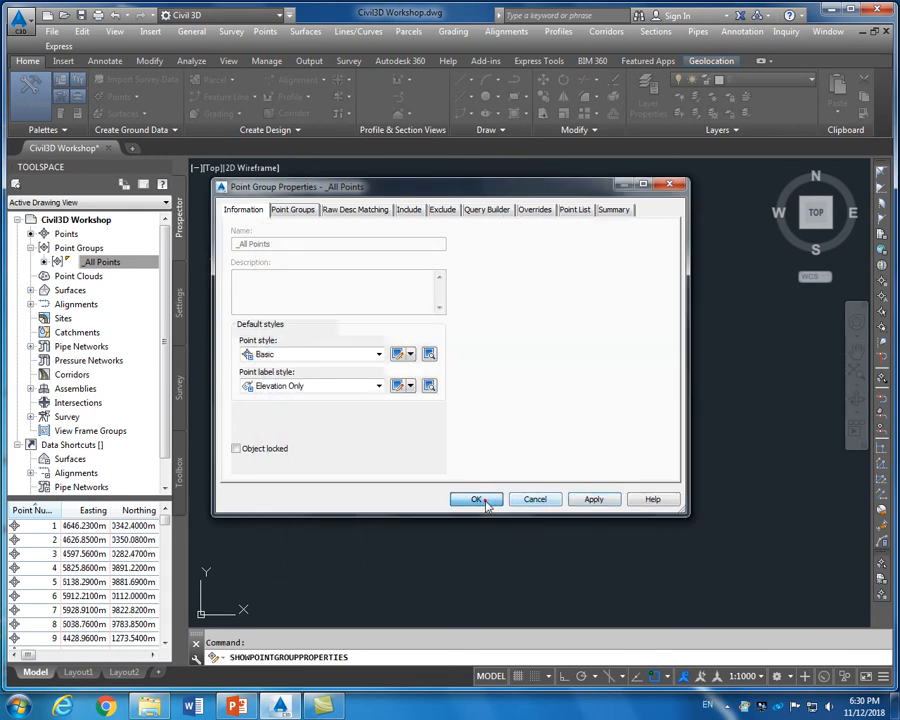
click(480, 499)
scroll(485, 500, up, 5)
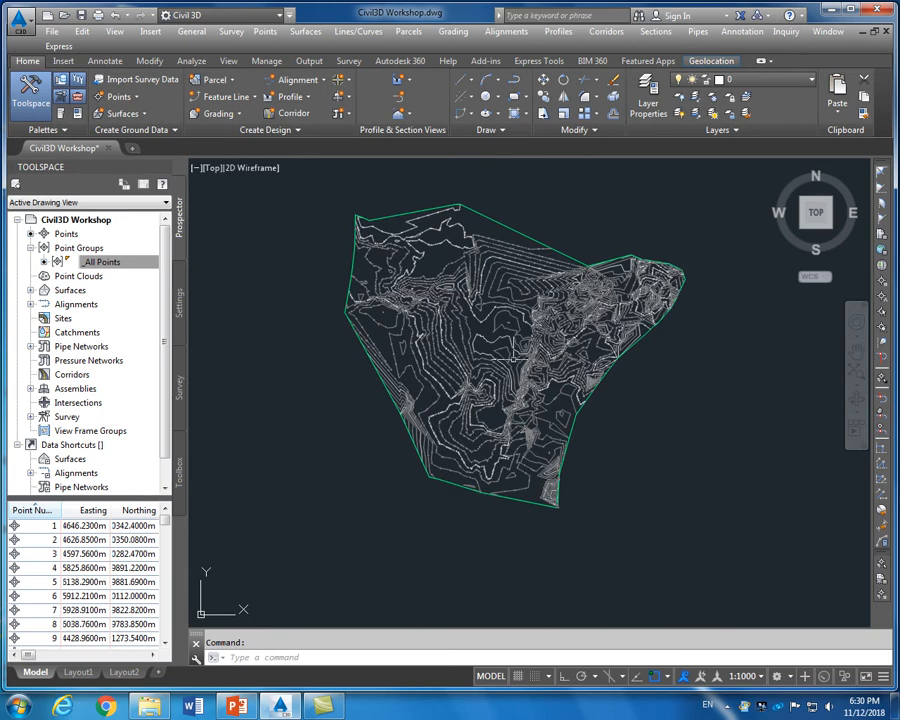
scroll(467, 361, down, 4)
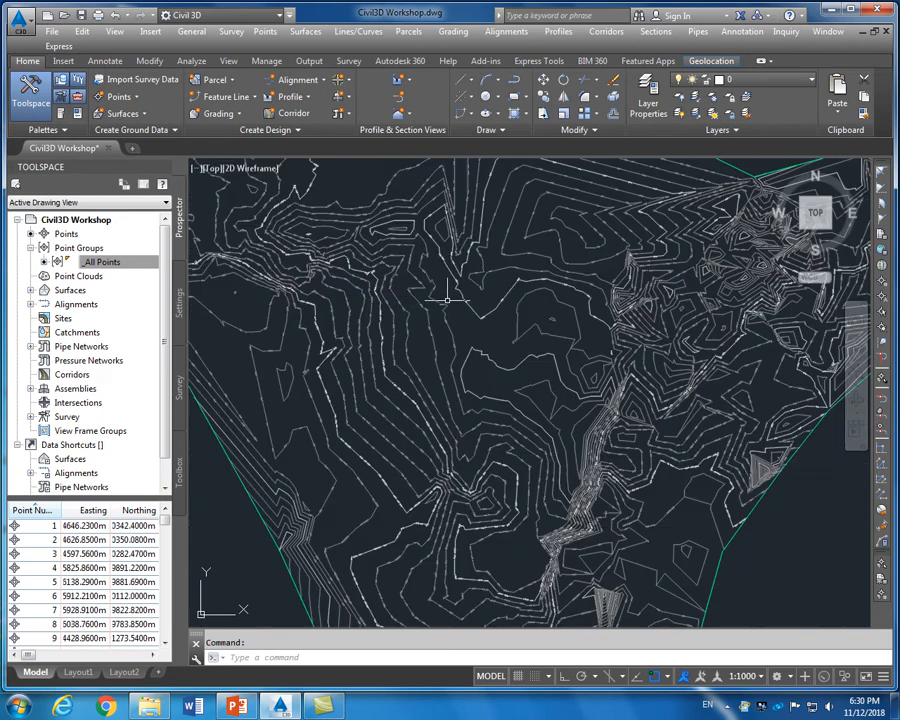
scroll(467, 361, down, 2)
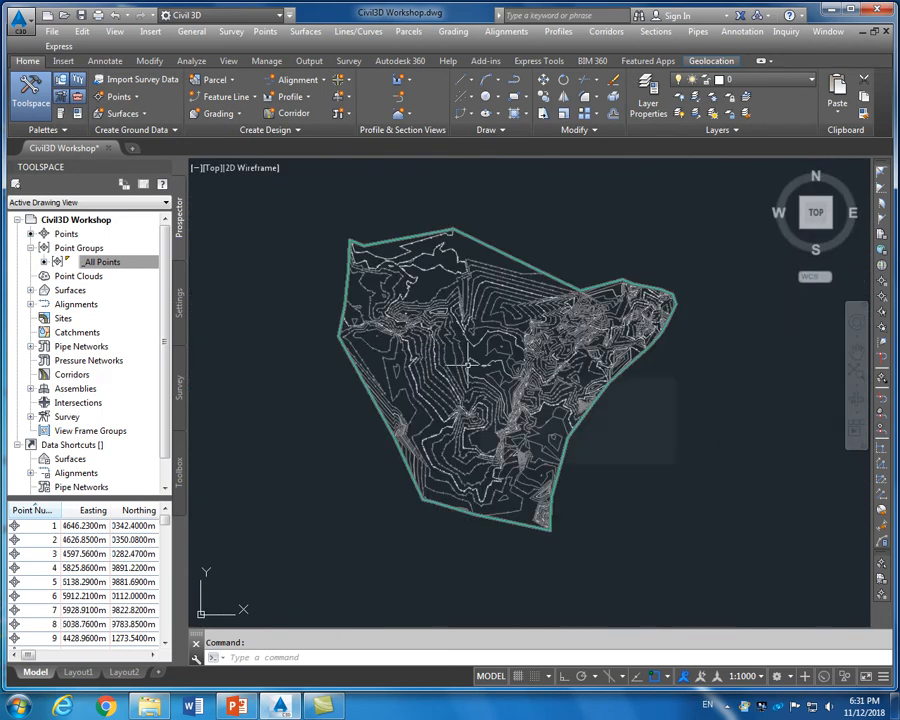
mouse_move(471, 350)
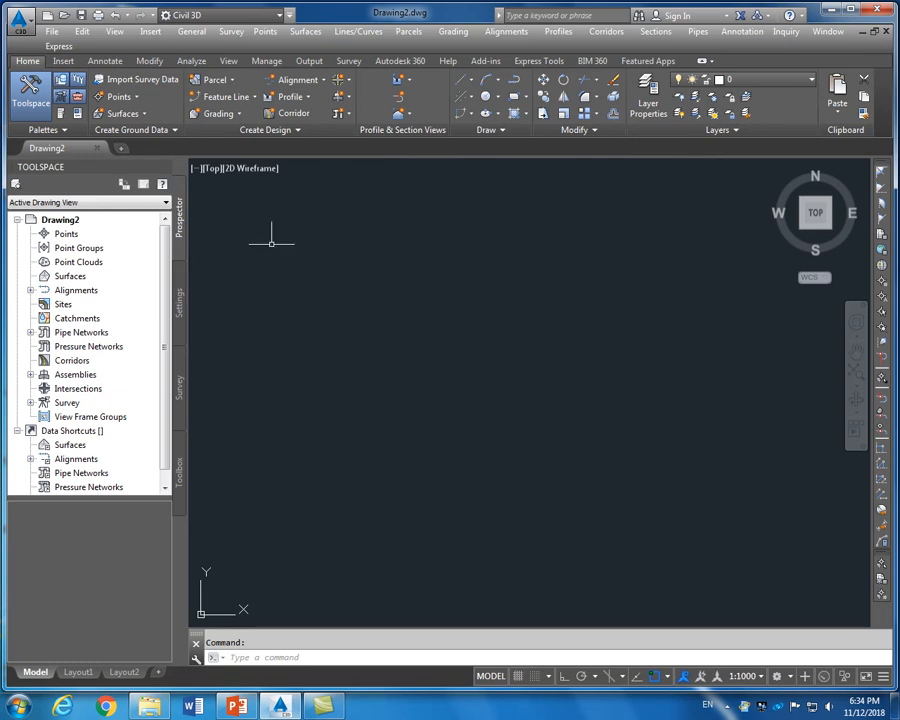
Bring up the full block Insert dialog from the Insert ribbon
click(66, 61)
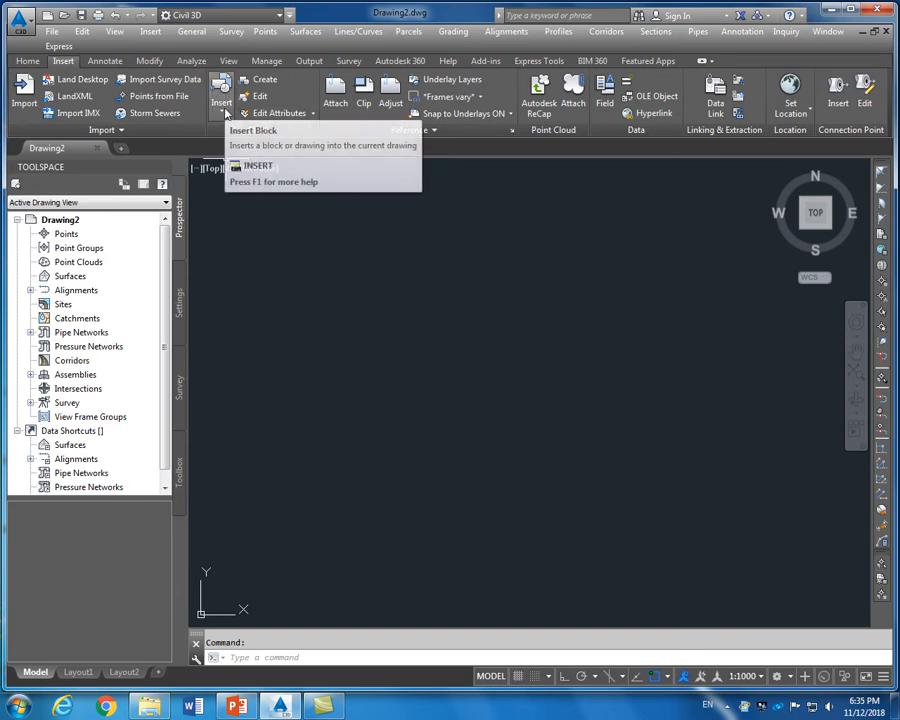
click(224, 112)
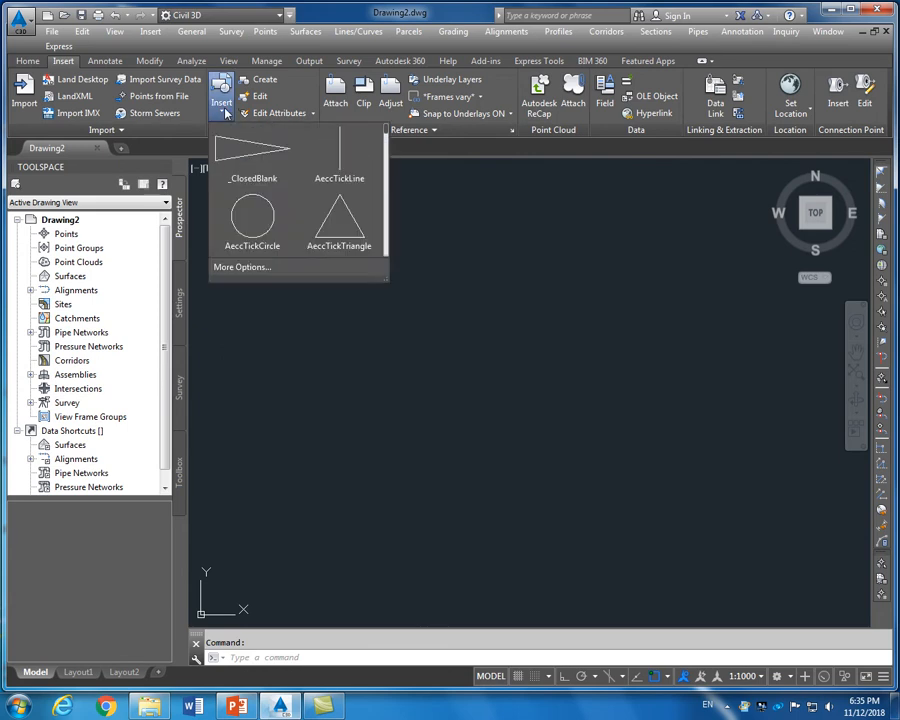
click(256, 270)
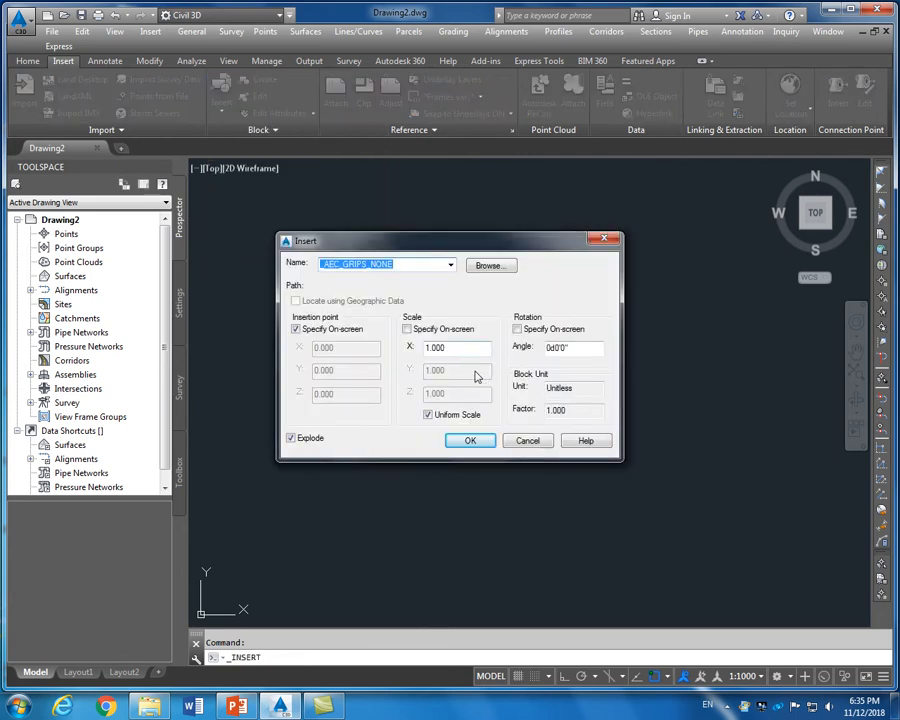
drag(517, 246, 536, 233)
Choose Civil 3D_Points for 11 Groups.dwg from D:\Civil 3D Video\Civil3D_Workshop_181 and confirm the insertion
click(512, 247)
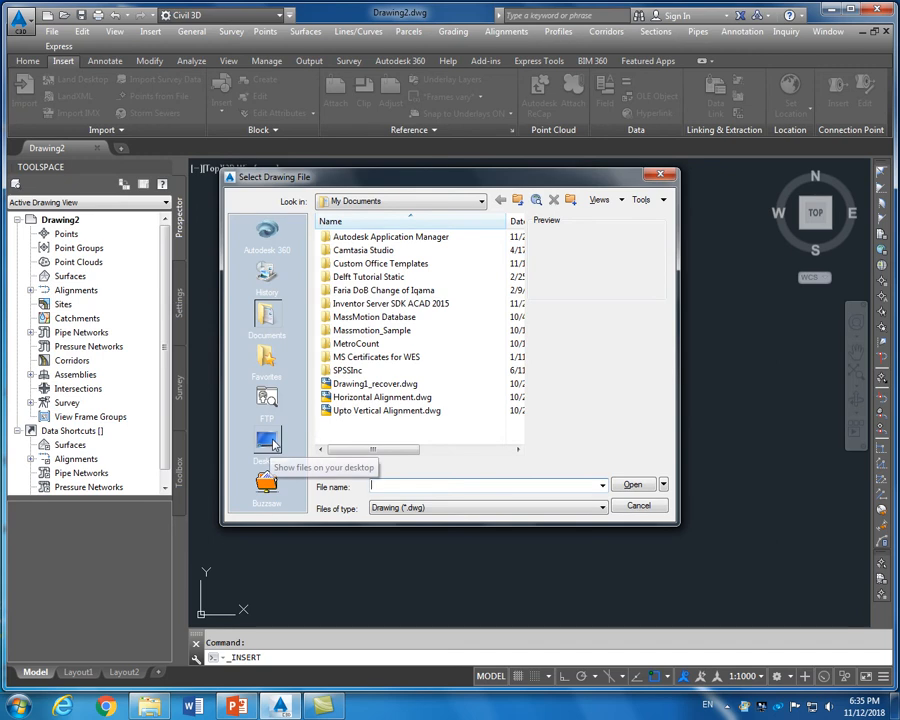
click(432, 201)
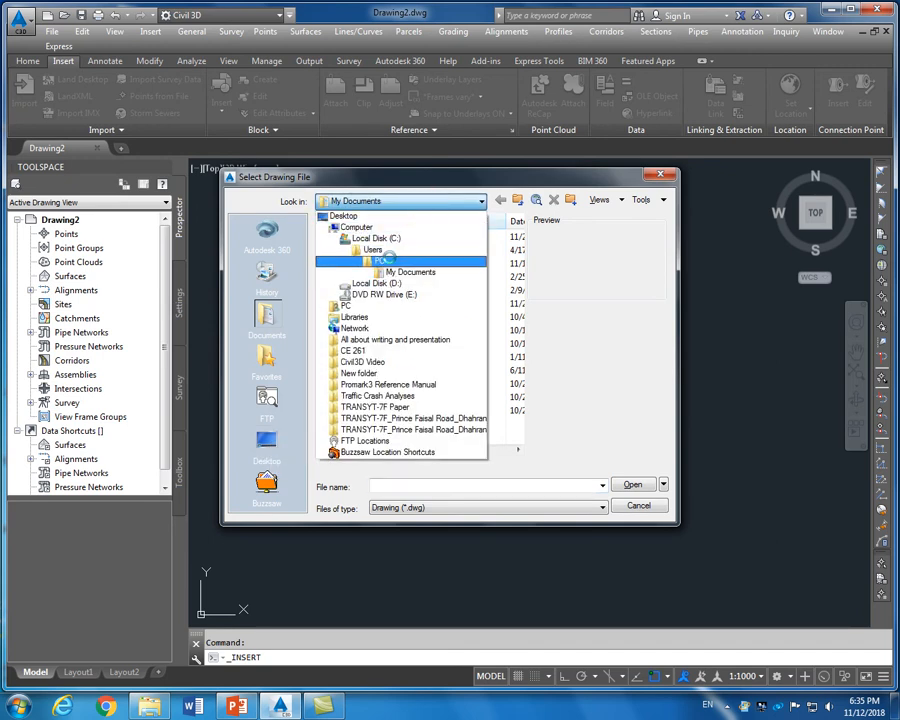
click(377, 283)
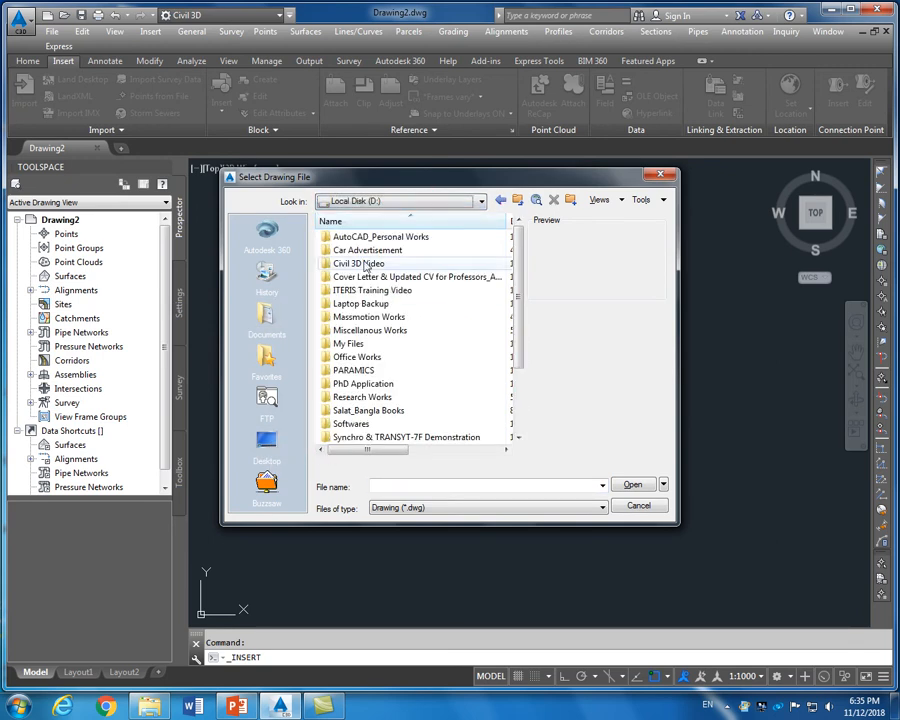
double_click(365, 263)
double_click(367, 238)
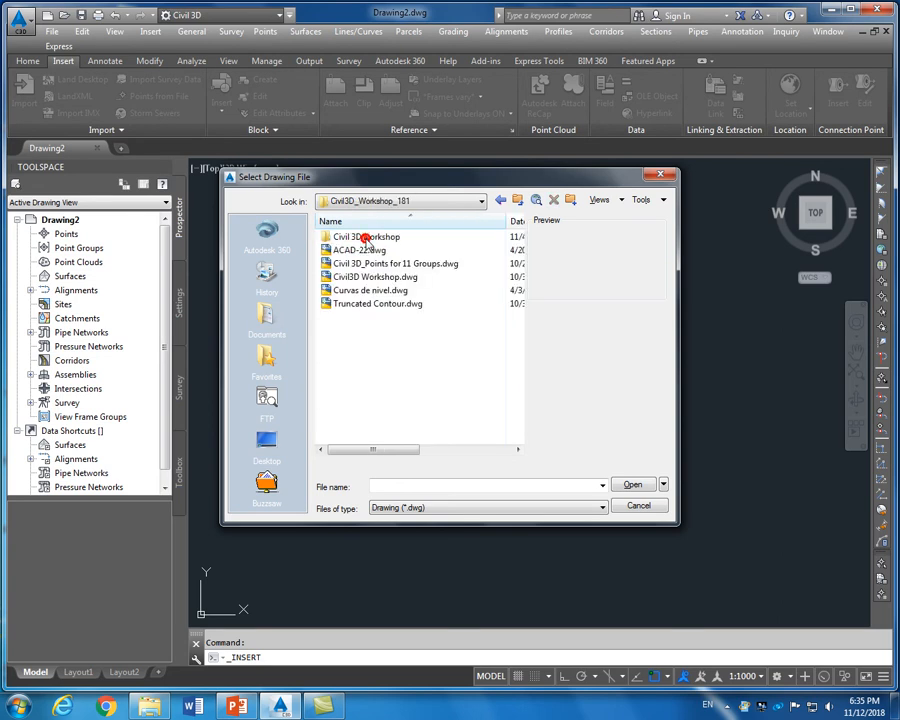
double_click(367, 237)
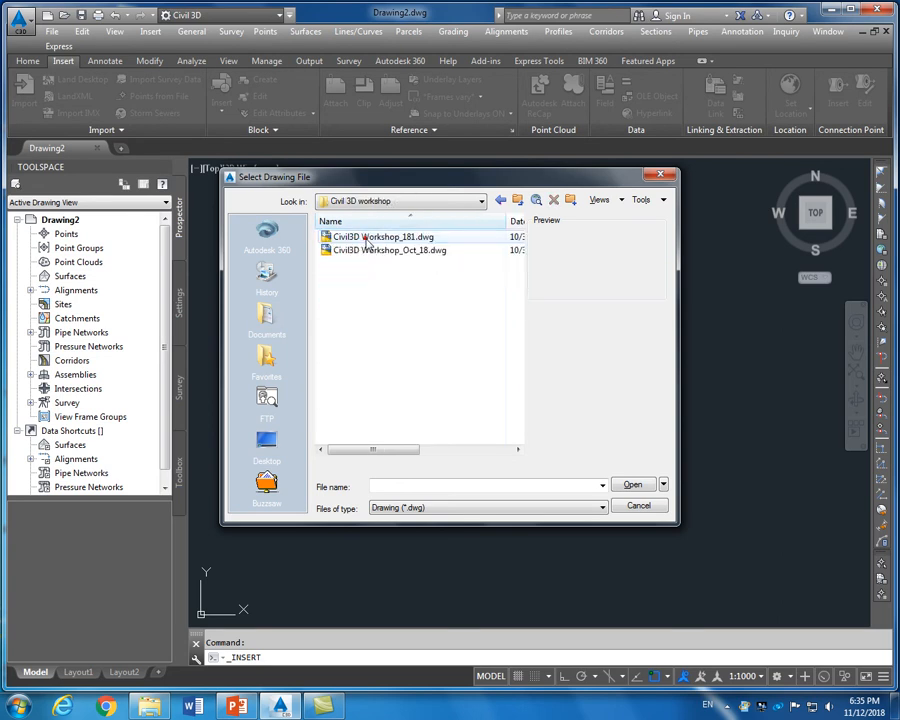
click(516, 200)
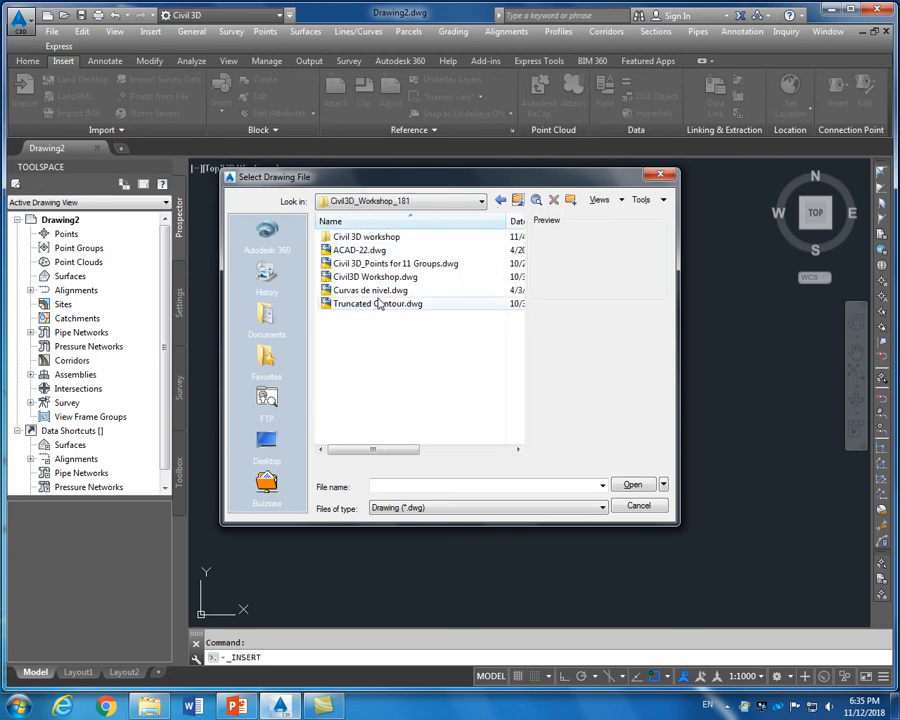
click(380, 264)
click(380, 265)
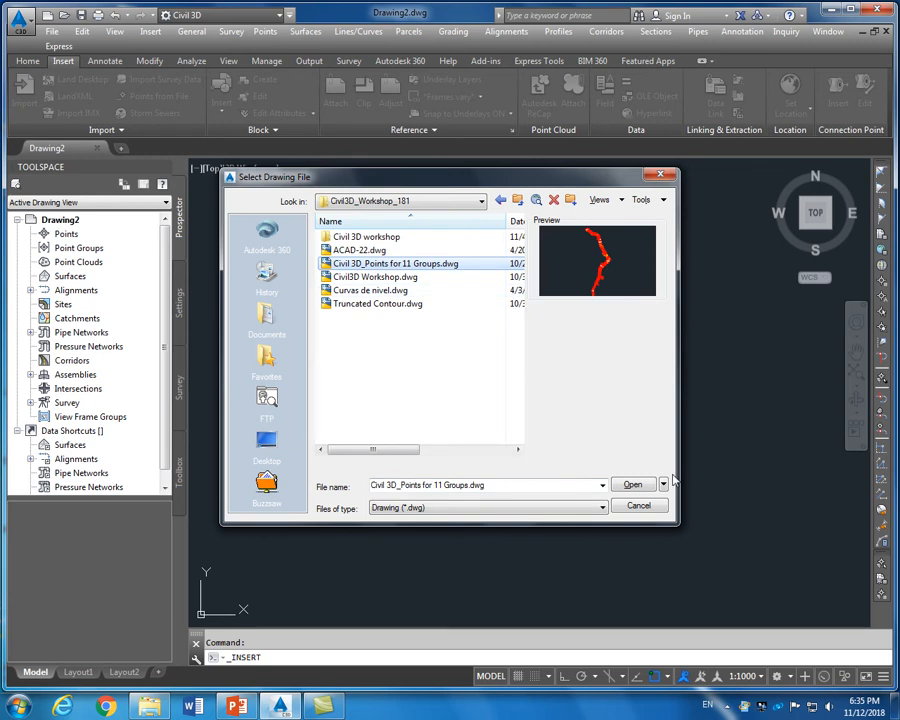
click(632, 486)
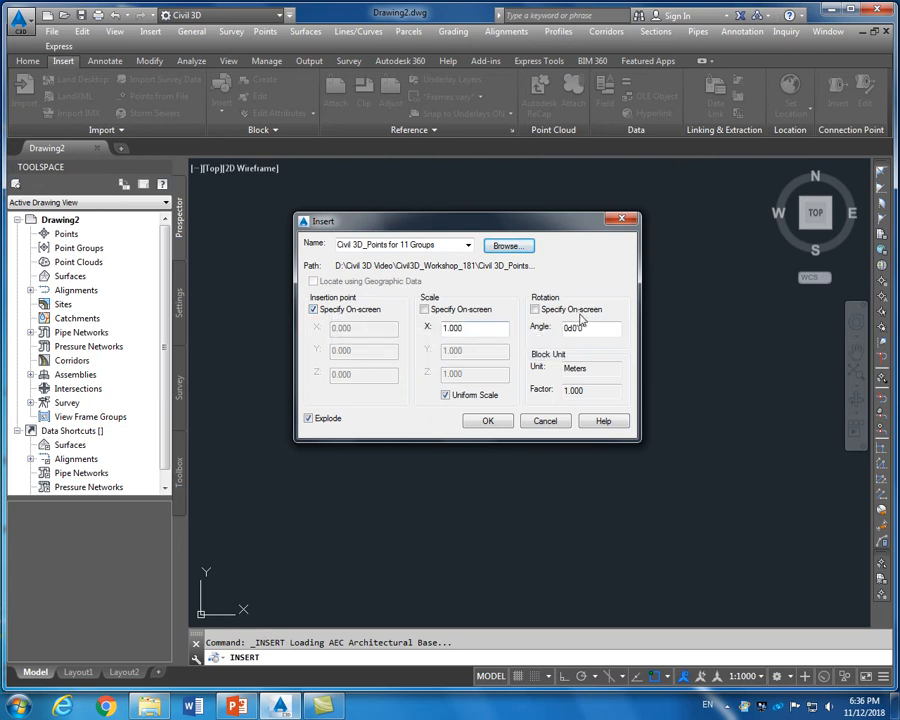
click(487, 425)
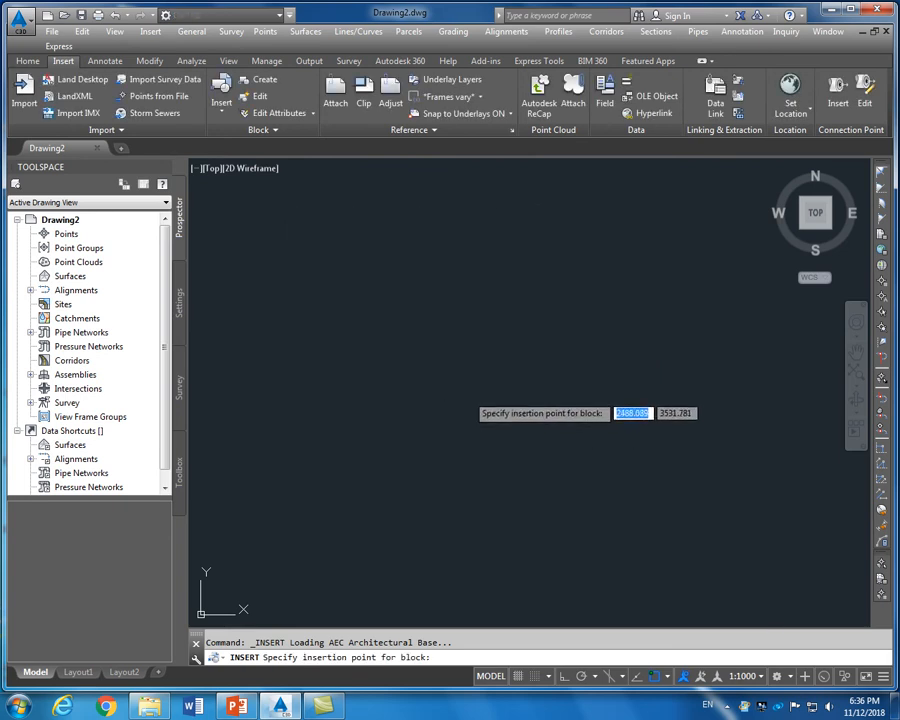
Place the Civil 3D_Points for 11 Groups block at a picked point and inspect its contours
click(453, 369)
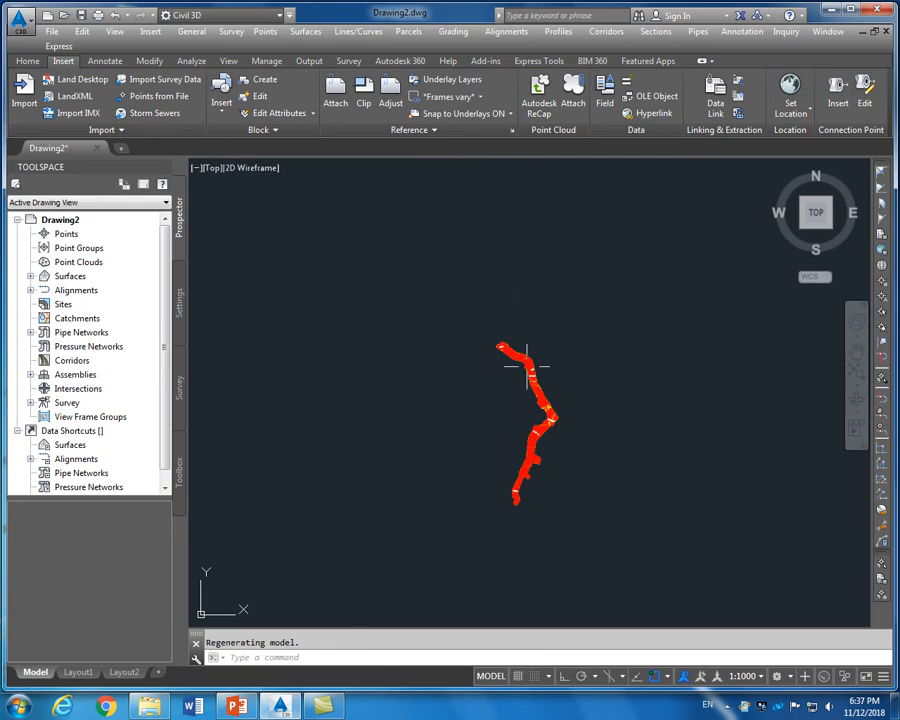
scroll(527, 366, up, 7)
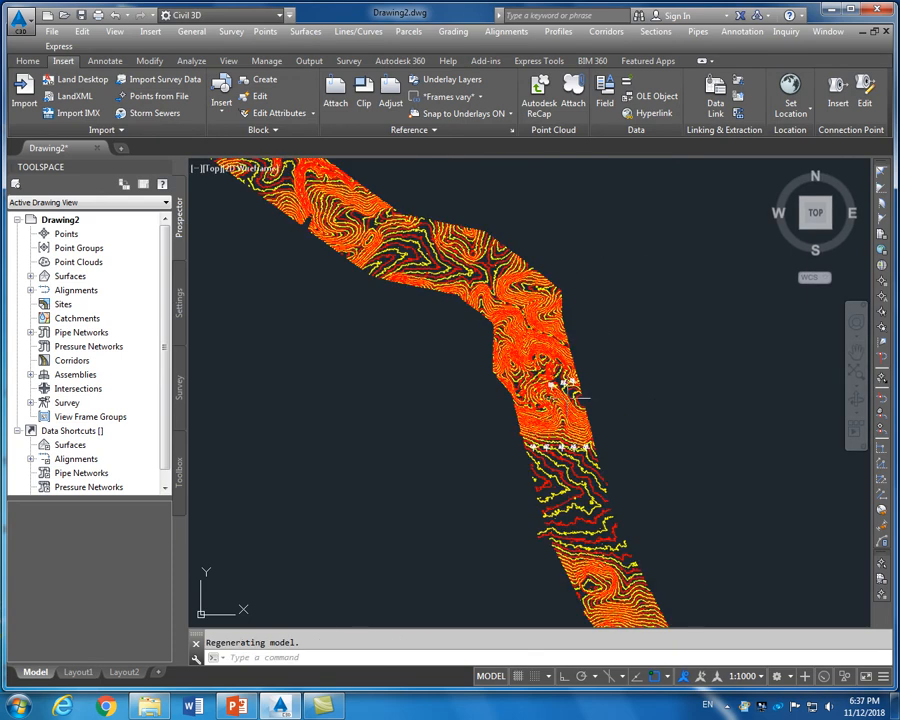
scroll(575, 390, down, 4)
scroll(250, 172, up, 3)
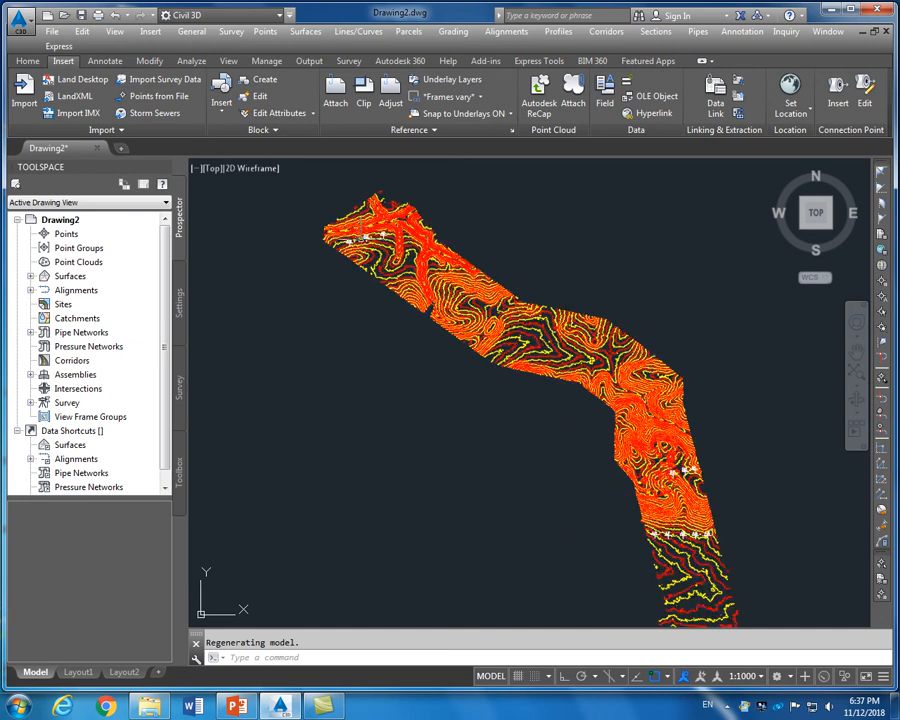
scroll(254, 178, up, 3)
scroll(254, 178, down, 2)
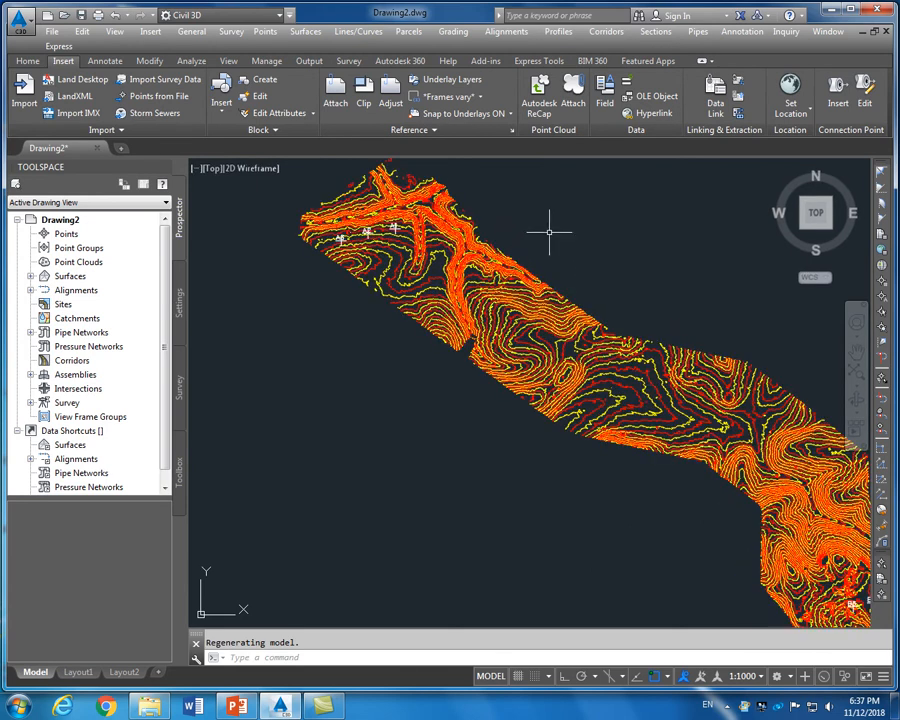
scroll(567, 206, down, 2)
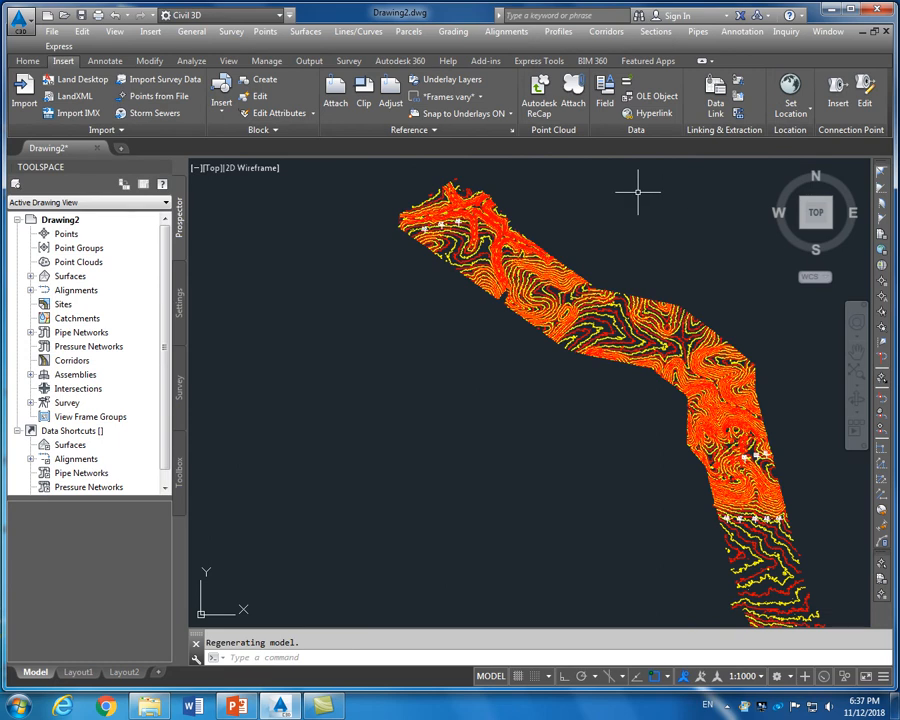
scroll(637, 192, up, 2)
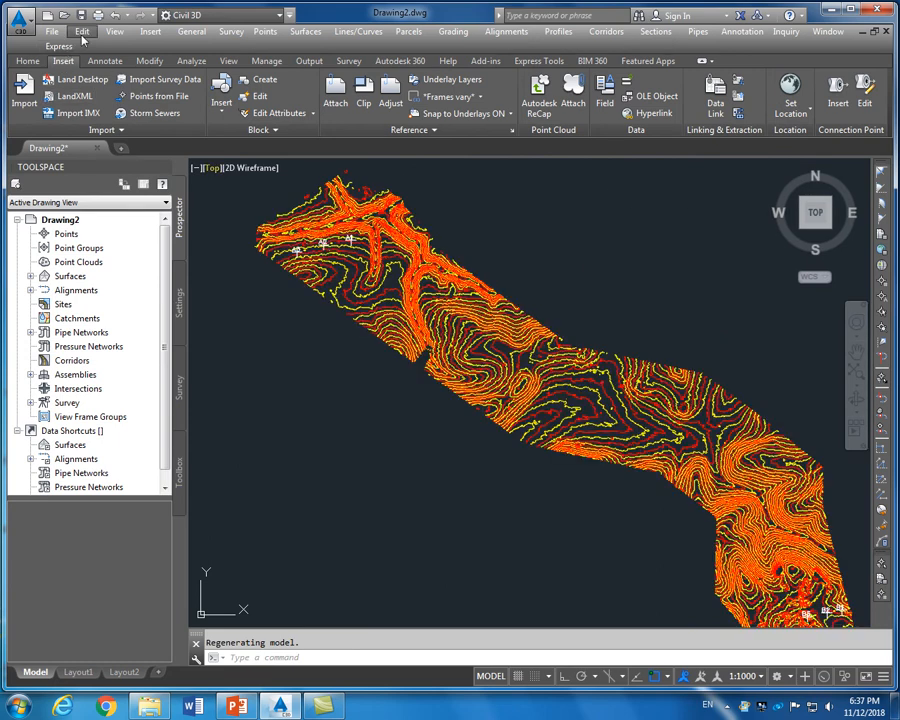
Save the drawing under the new name Civil3D Workshop_1.dwg
click(80, 15)
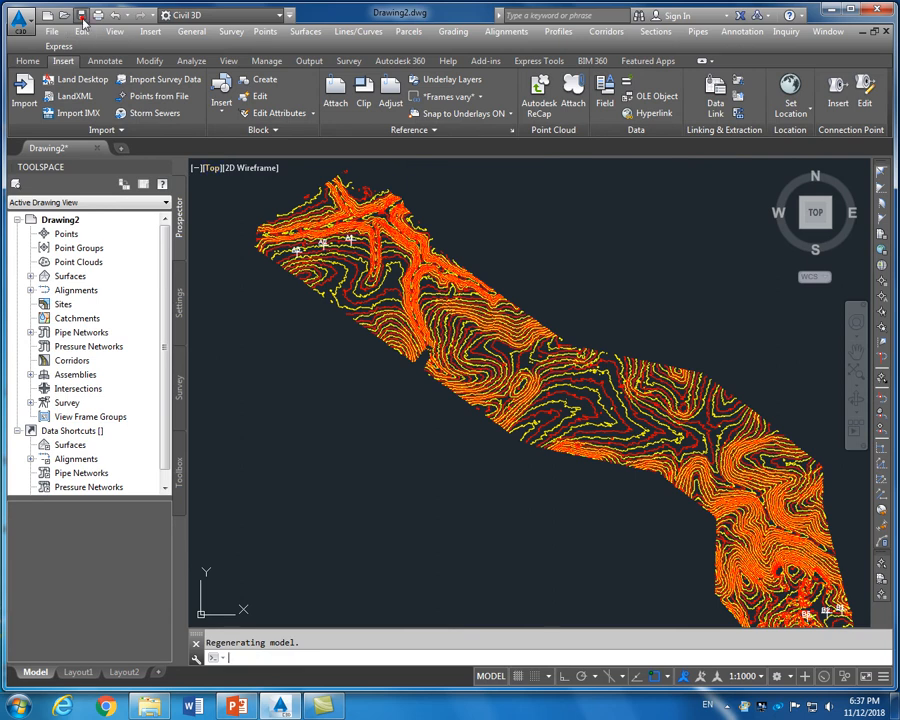
click(378, 238)
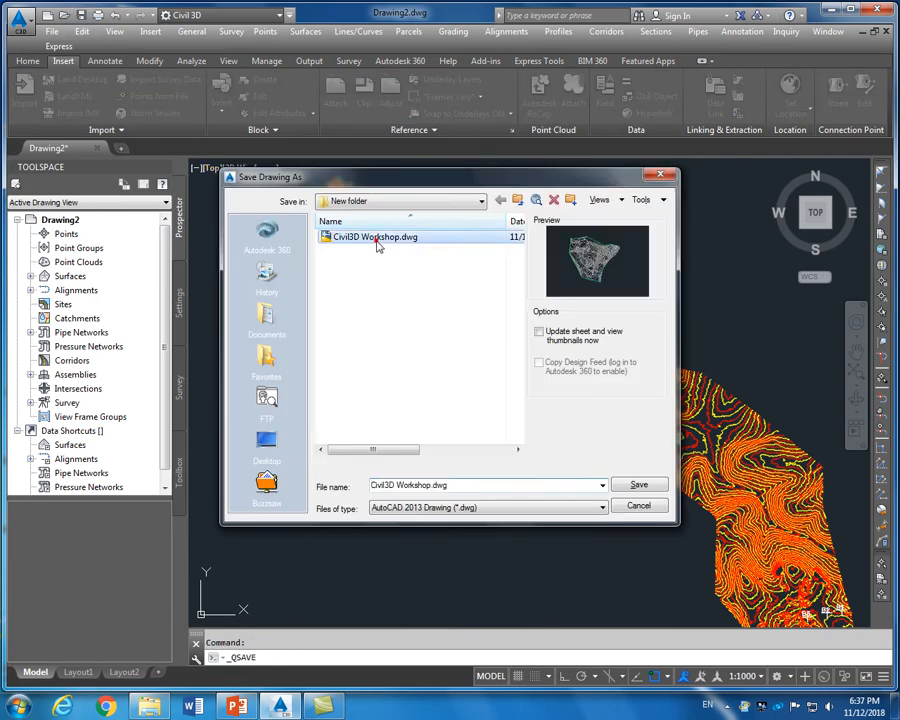
click(431, 485)
click(431, 485)
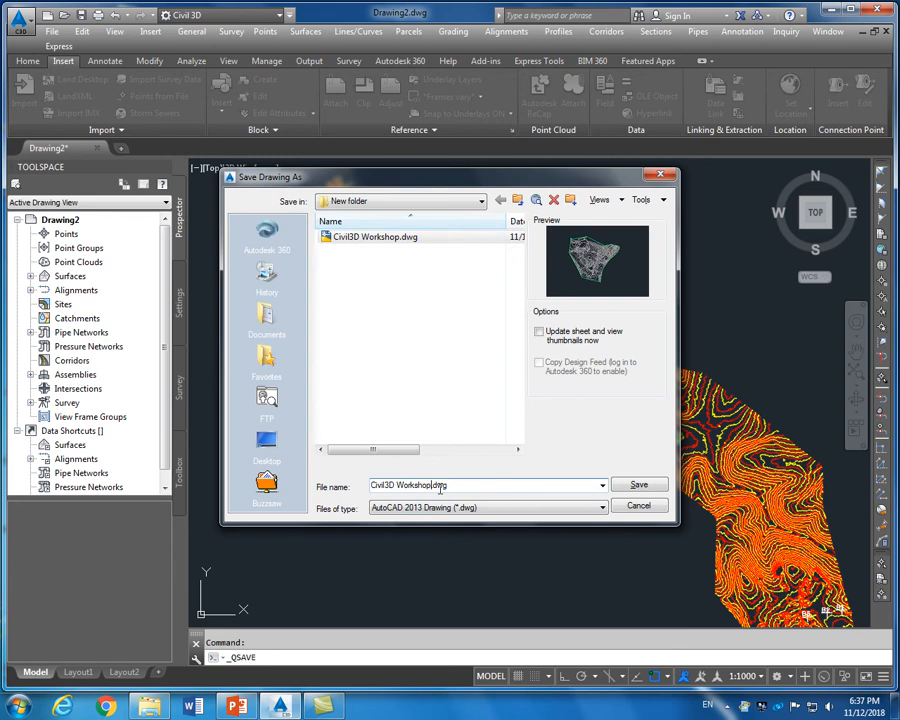
text(_1)
click(638, 485)
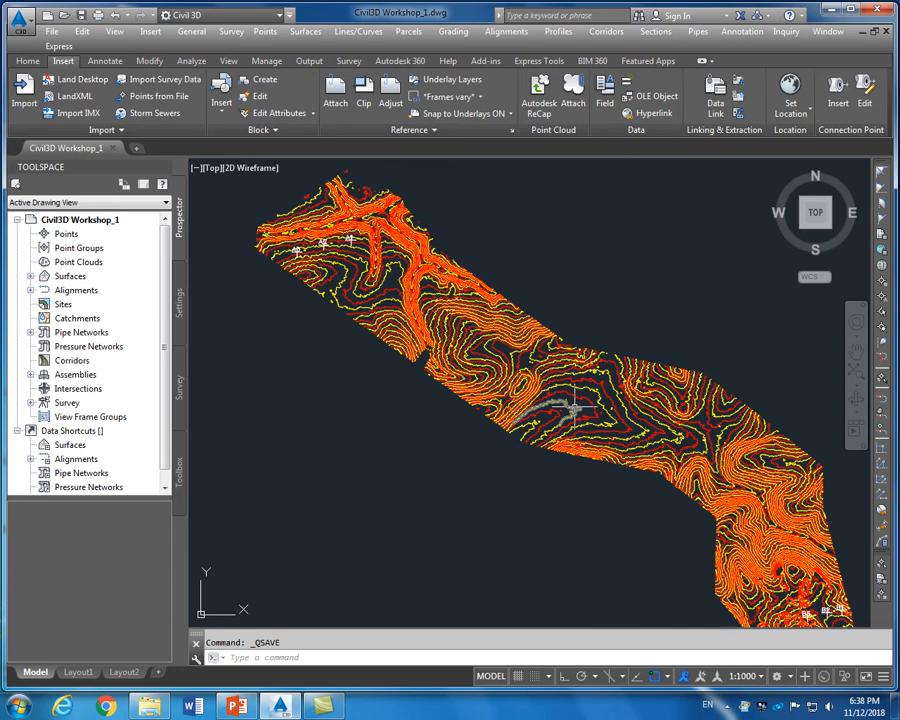
scroll(440, 318, down, 2)
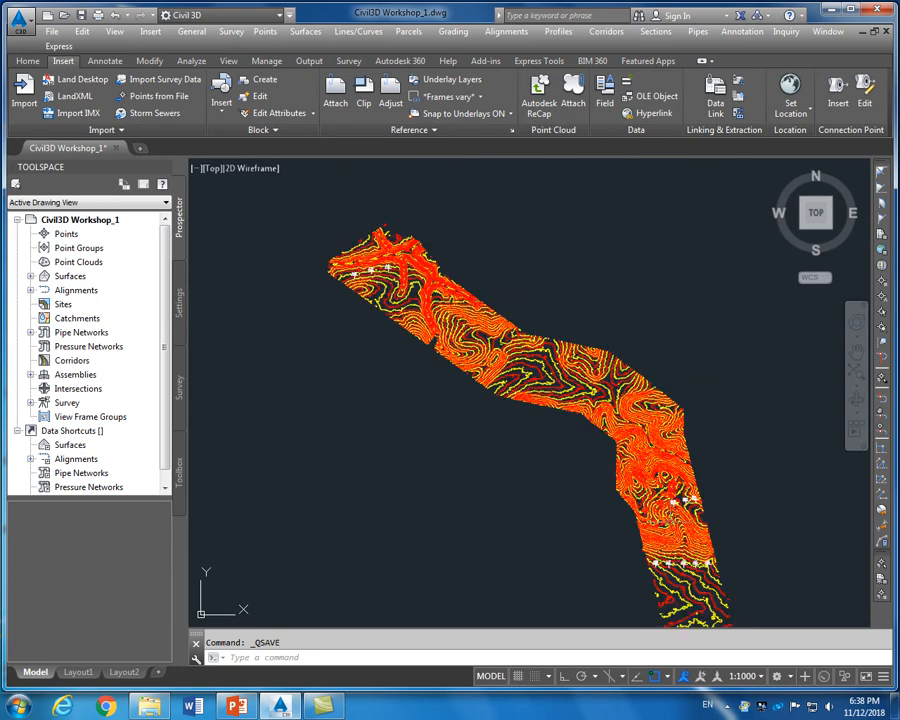
scroll(690, 512, up, 2)
scroll(562, 454, down, 2)
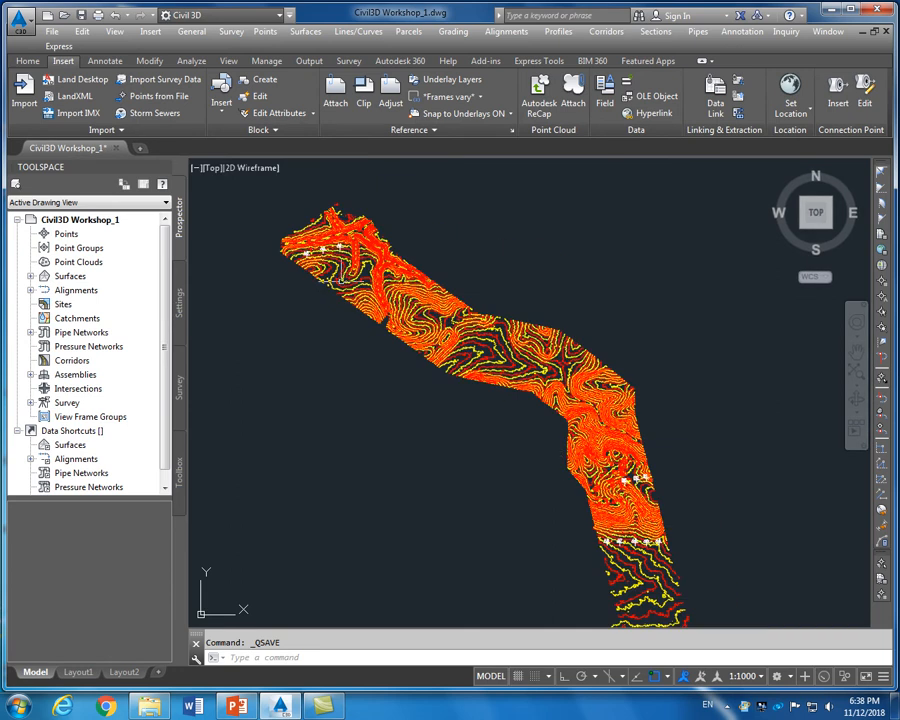
scroll(305, 252, up, 2)
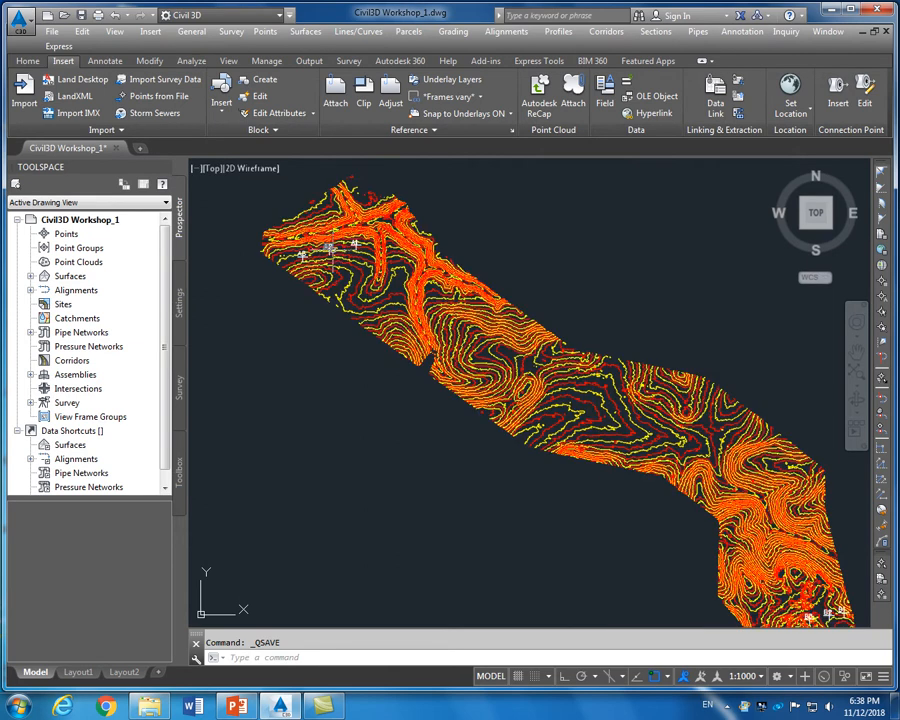
scroll(450, 330, down, 4)
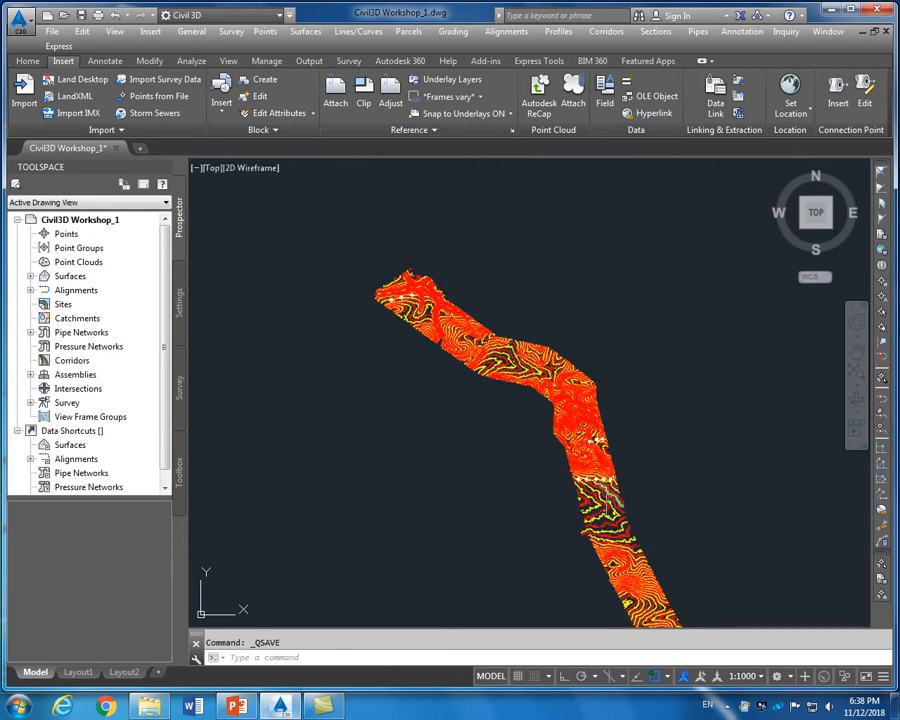
scroll(373, 302, up, 2)
scroll(373, 302, up, 3)
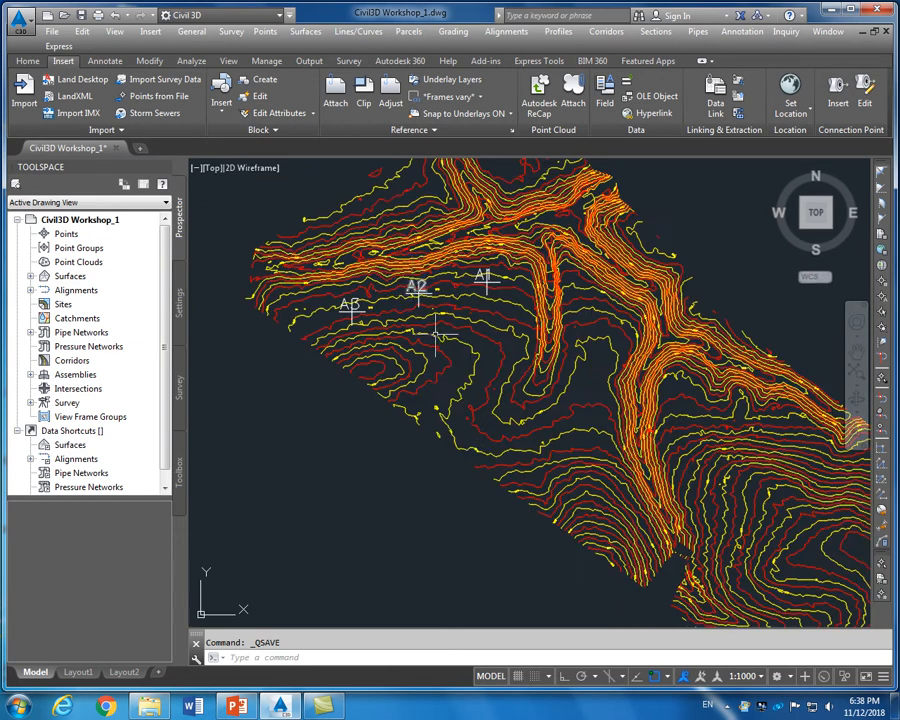
scroll(373, 302, down, 3)
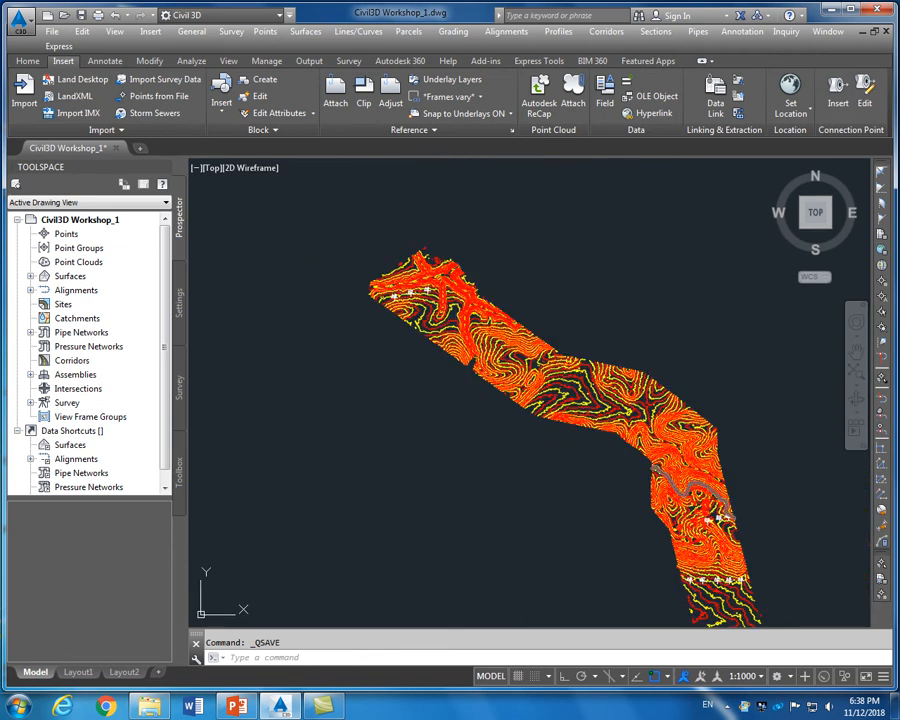
scroll(632, 447, up, 3)
scroll(648, 517, down, 5)
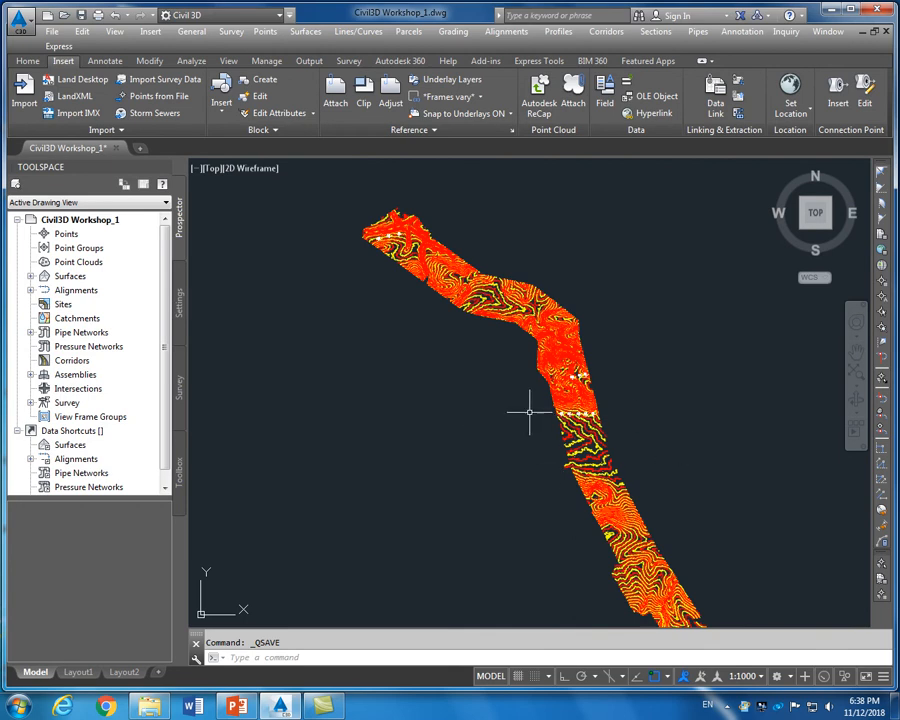
scroll(613, 358, down, 1)
scroll(611, 361, down, 2)
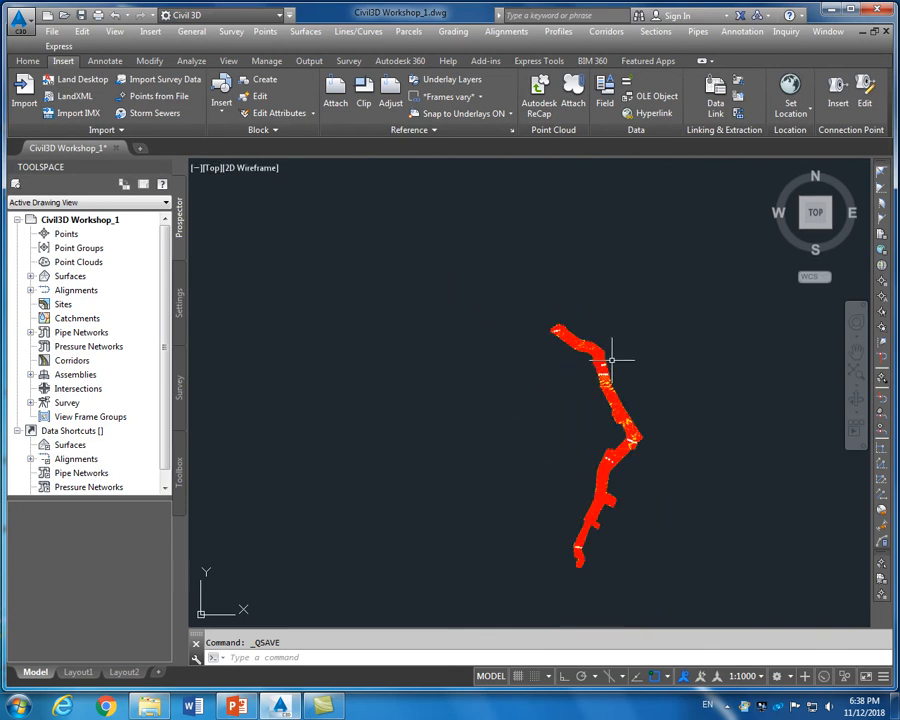
scroll(636, 383, up, 1)
scroll(636, 383, up, 3)
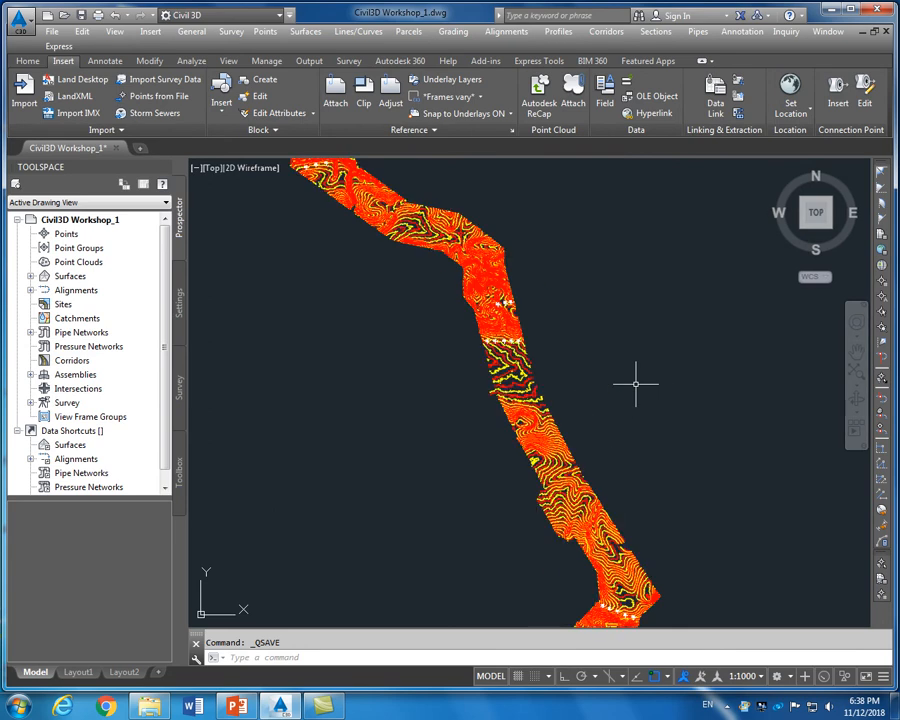
scroll(589, 320, down, 3)
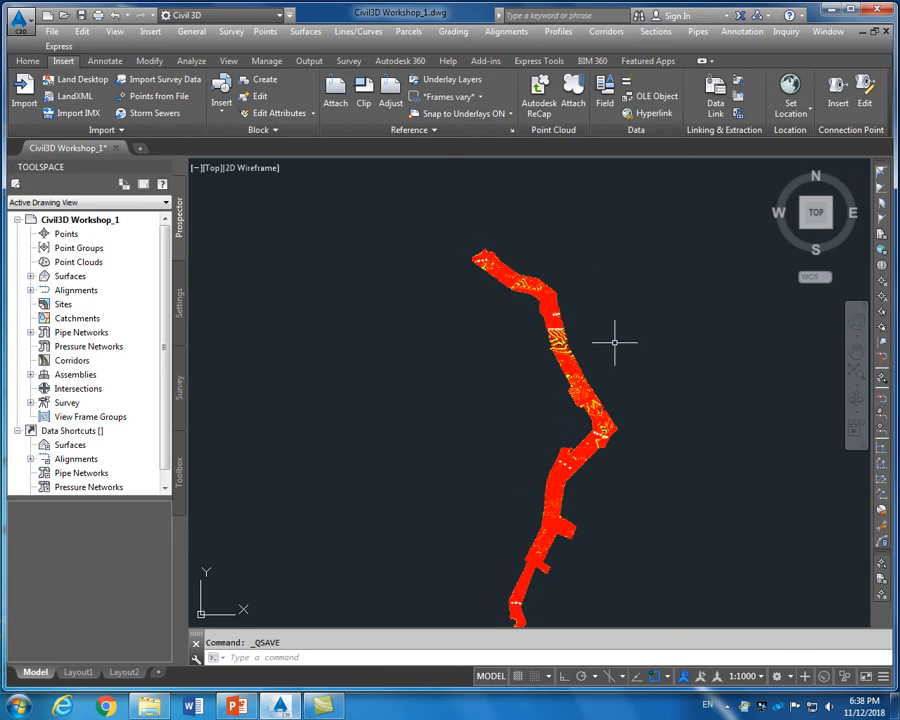
scroll(614, 342, up, 4)
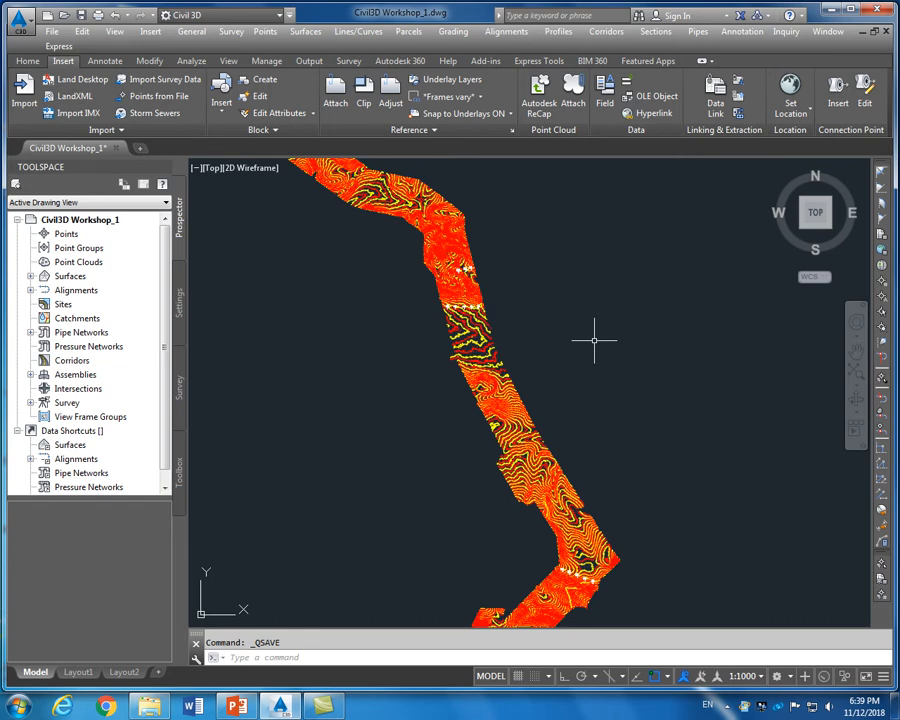
scroll(594, 340, down, 2)
scroll(594, 340, down, 2)
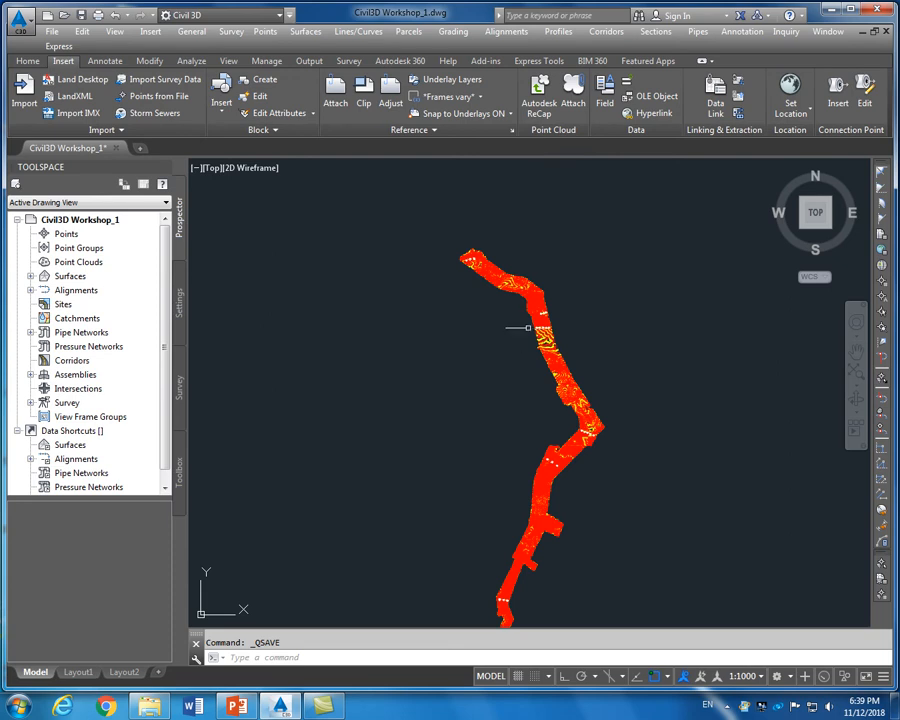
scroll(571, 330, up, 2)
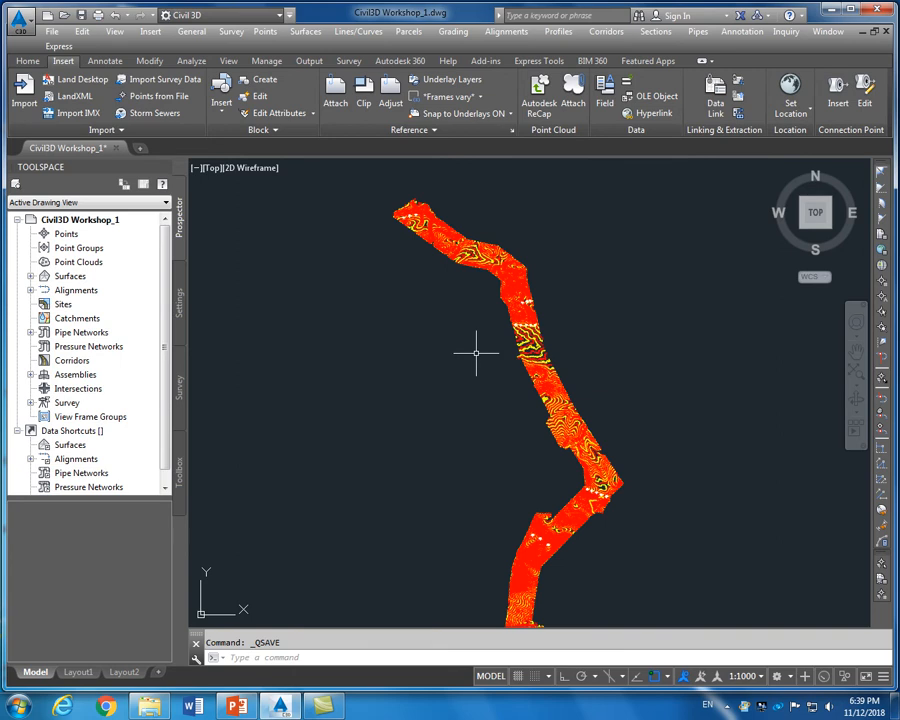
scroll(476, 352, up, 3)
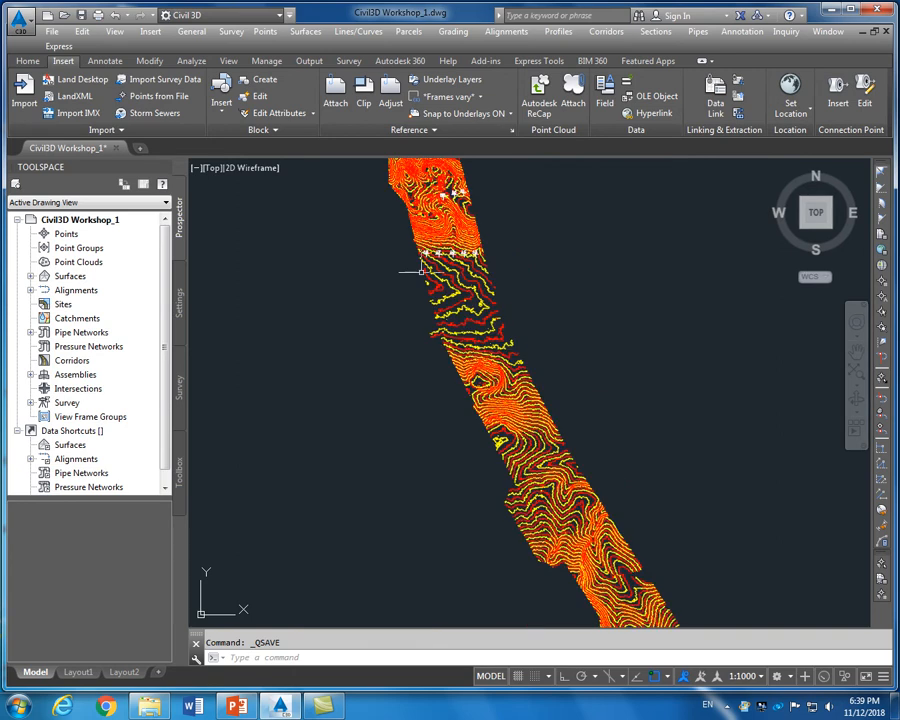
Erase the middle contour band and the lower section using window selections
click(409, 243)
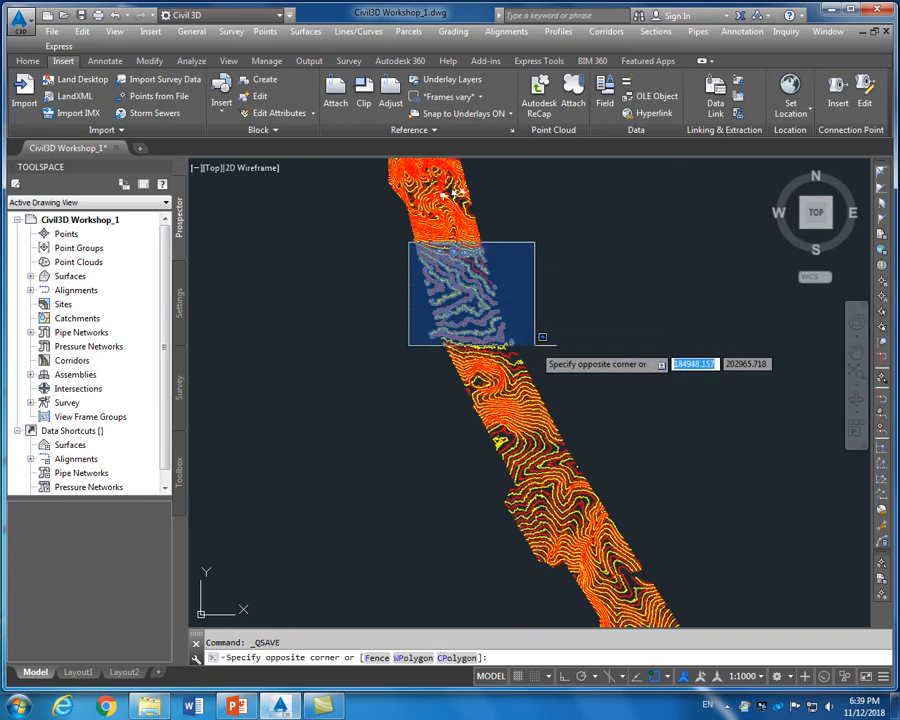
click(548, 384)
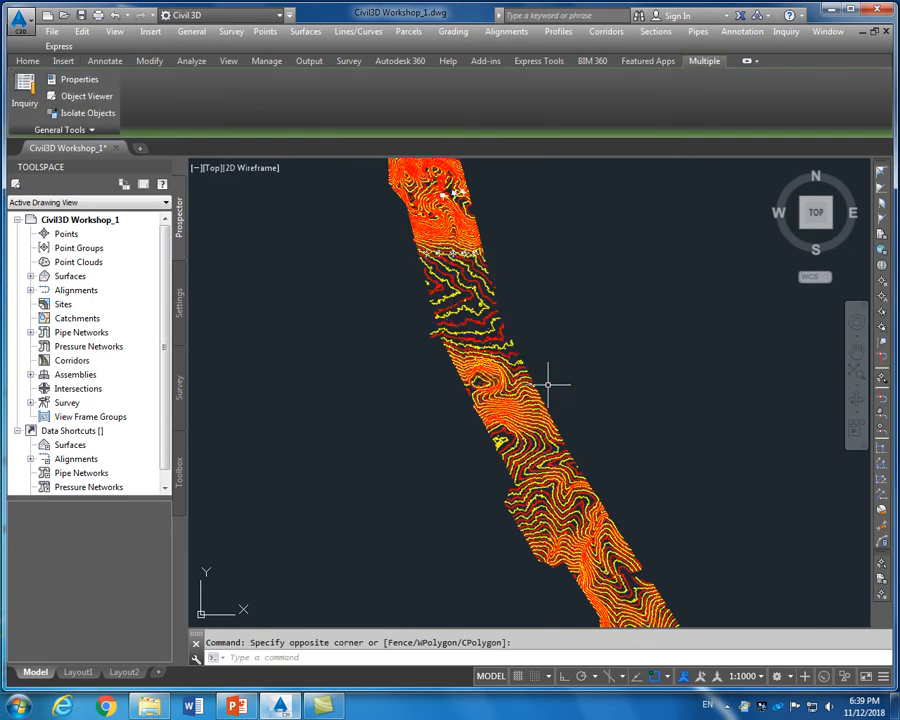
key(Delete)
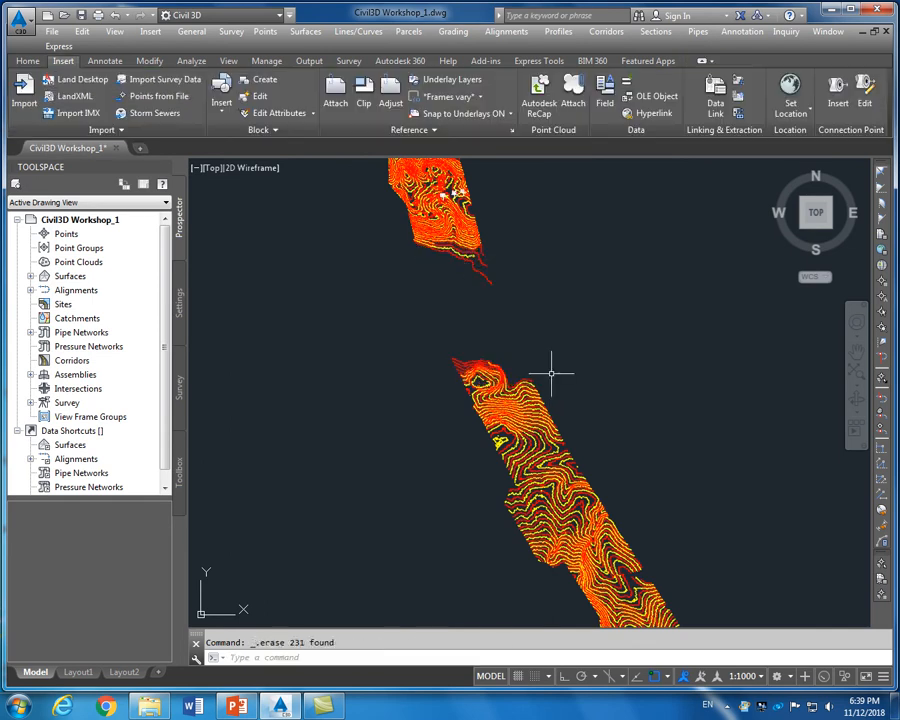
scroll(518, 275, down, 2)
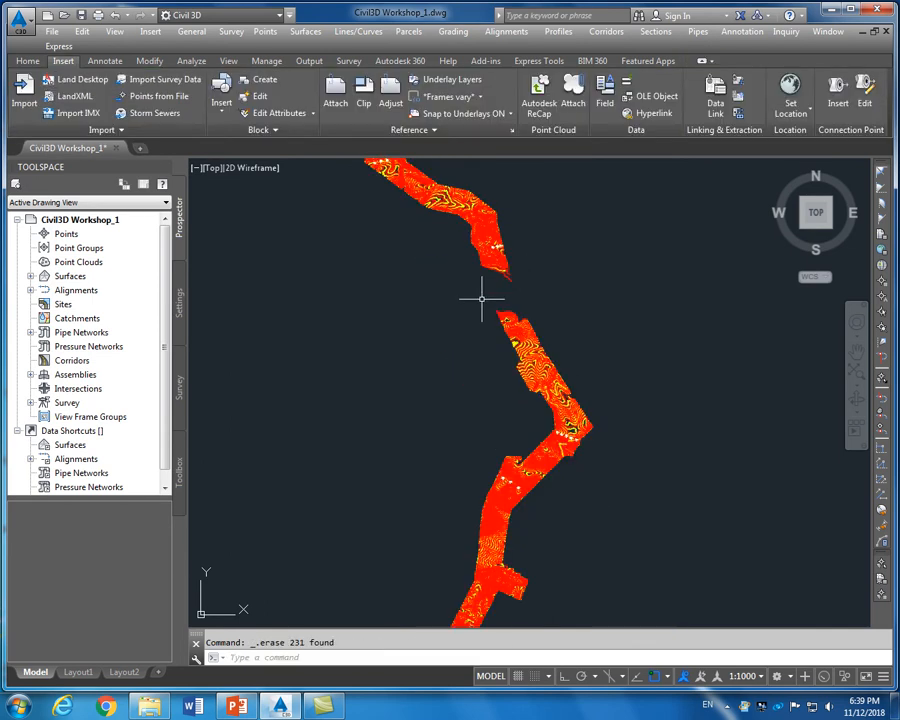
click(481, 299)
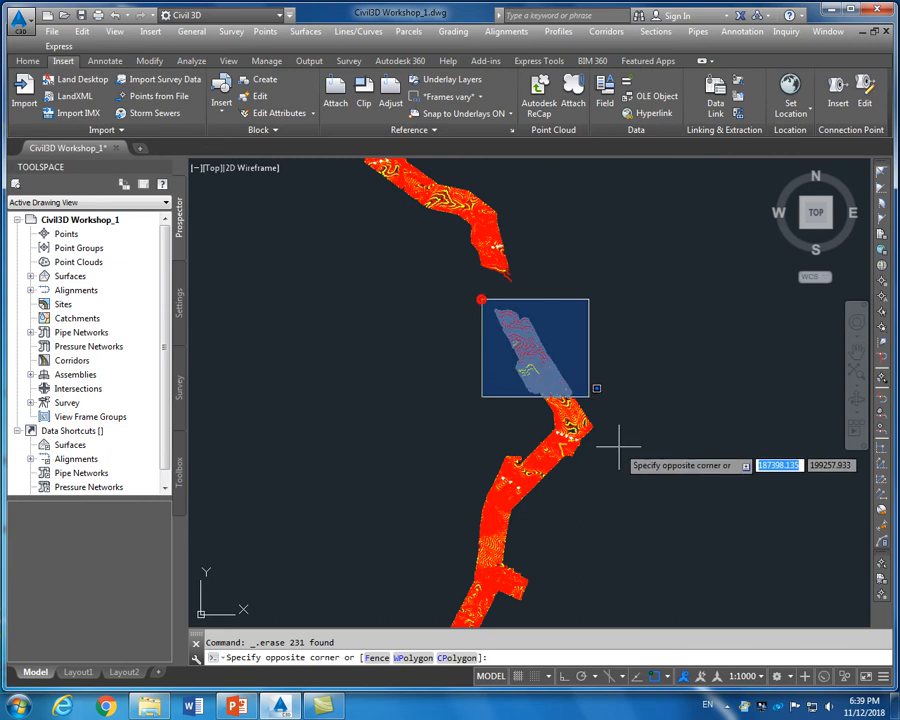
click(651, 500)
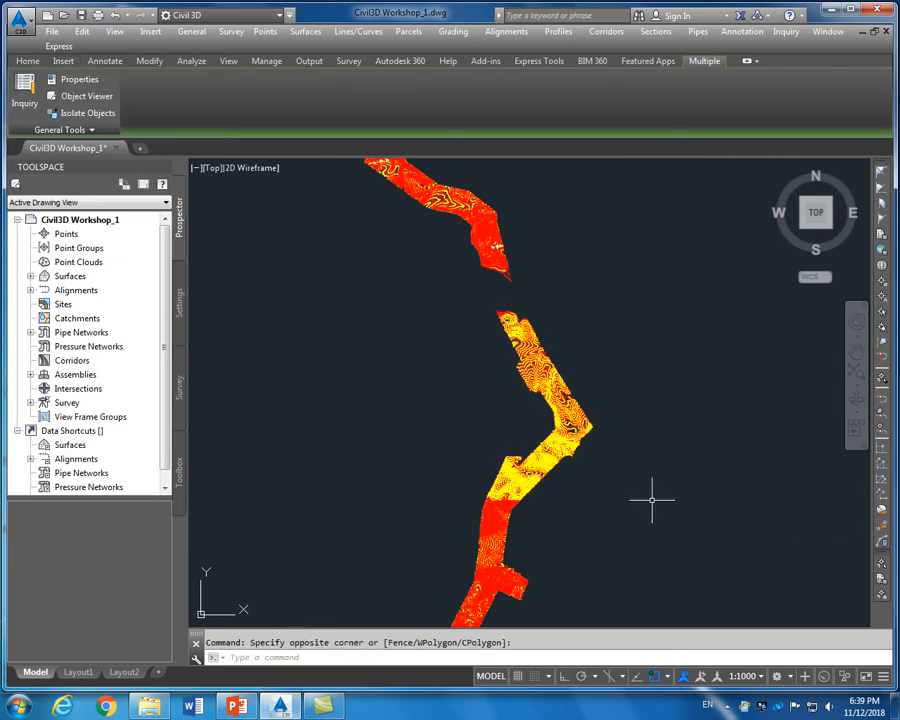
key(Delete)
Erase the bottom linework piece and the contours and points at the strip's lower end
scroll(640, 494, down, 3)
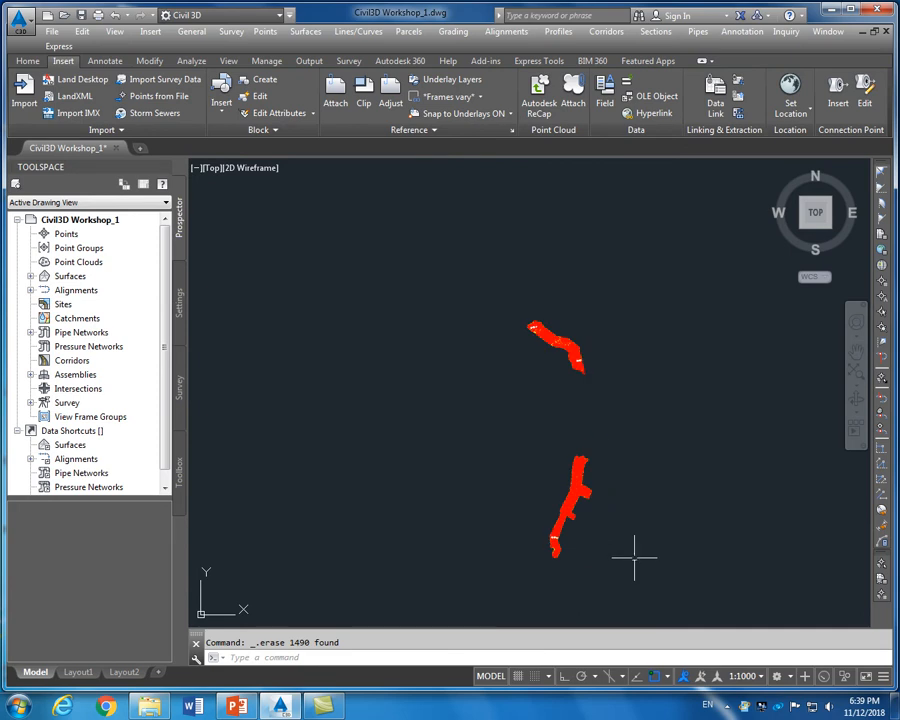
click(528, 429)
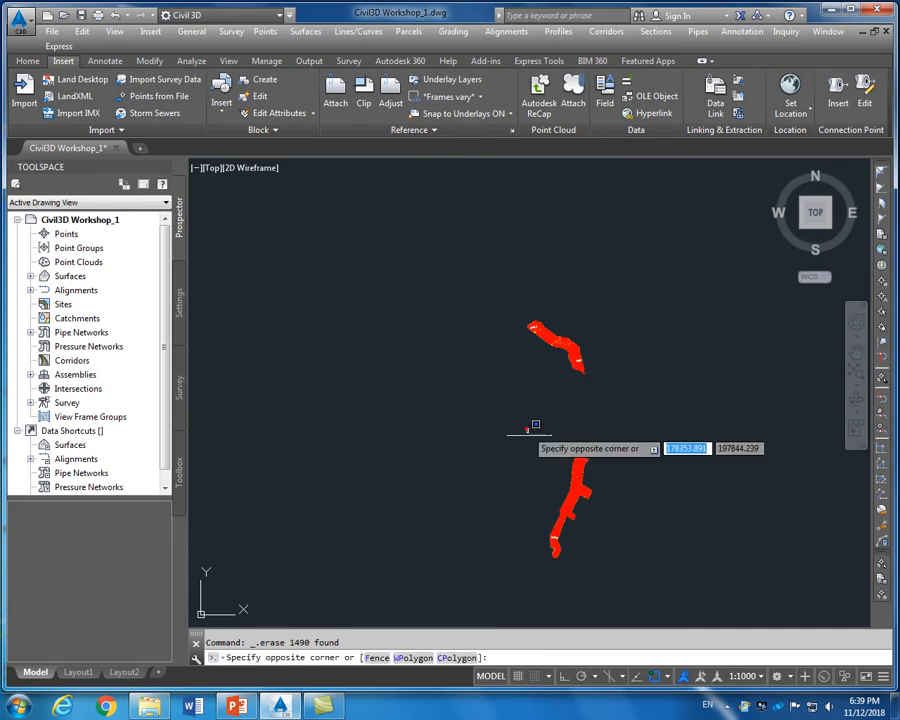
click(648, 587)
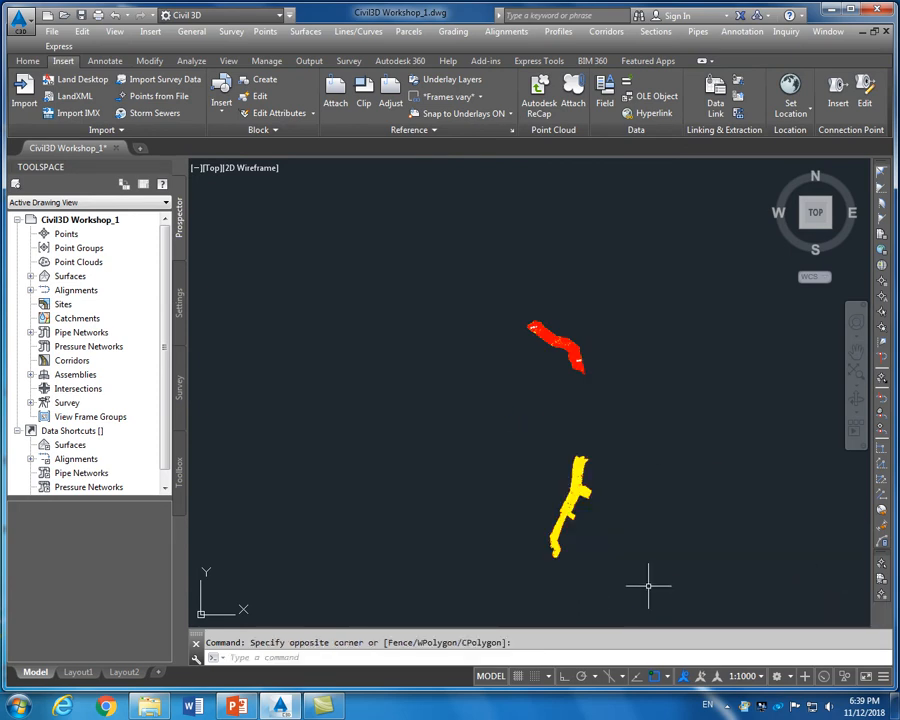
key(Delete)
scroll(593, 357, up, 7)
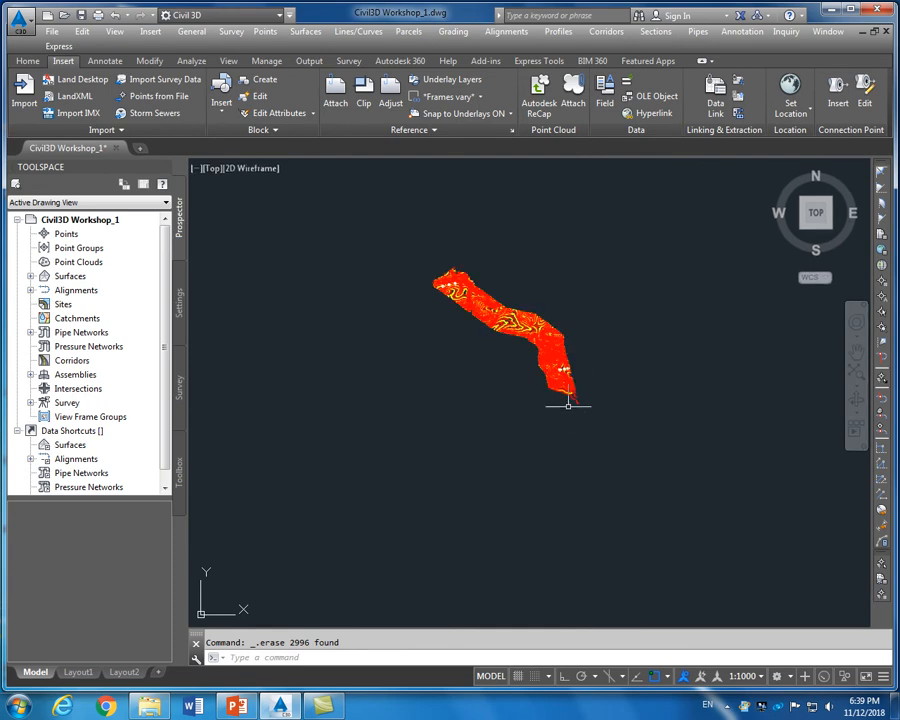
mouse_move(654, 333)
mouse_down()
mouse_move(621, 474)
mouse_move(478, 541)
mouse_move(490, 486)
mouse_up()
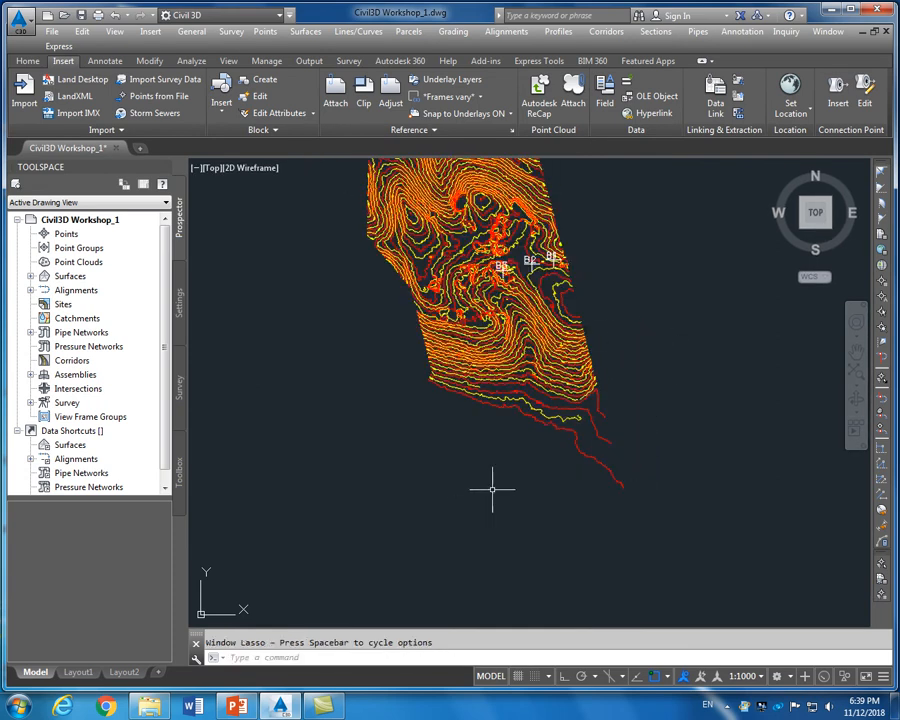
click(390, 308)
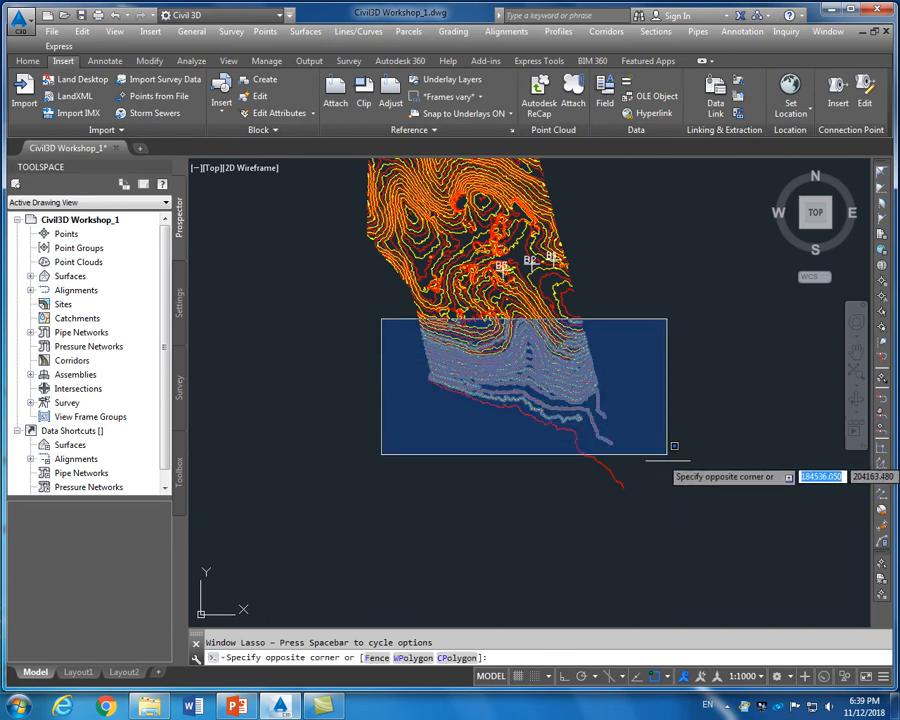
click(673, 500)
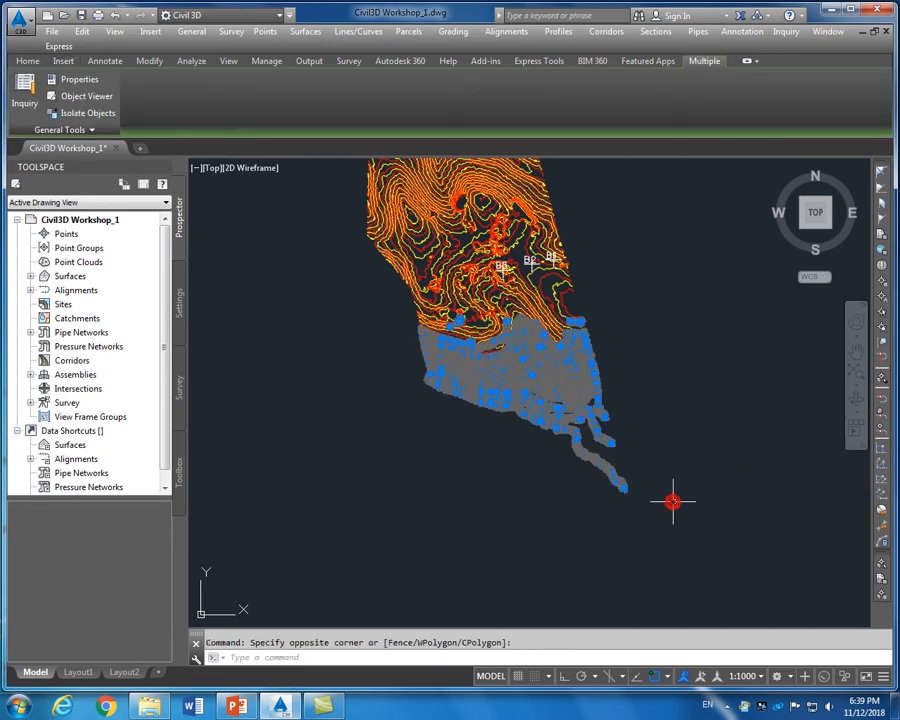
key(Delete)
scroll(599, 243, down, 8)
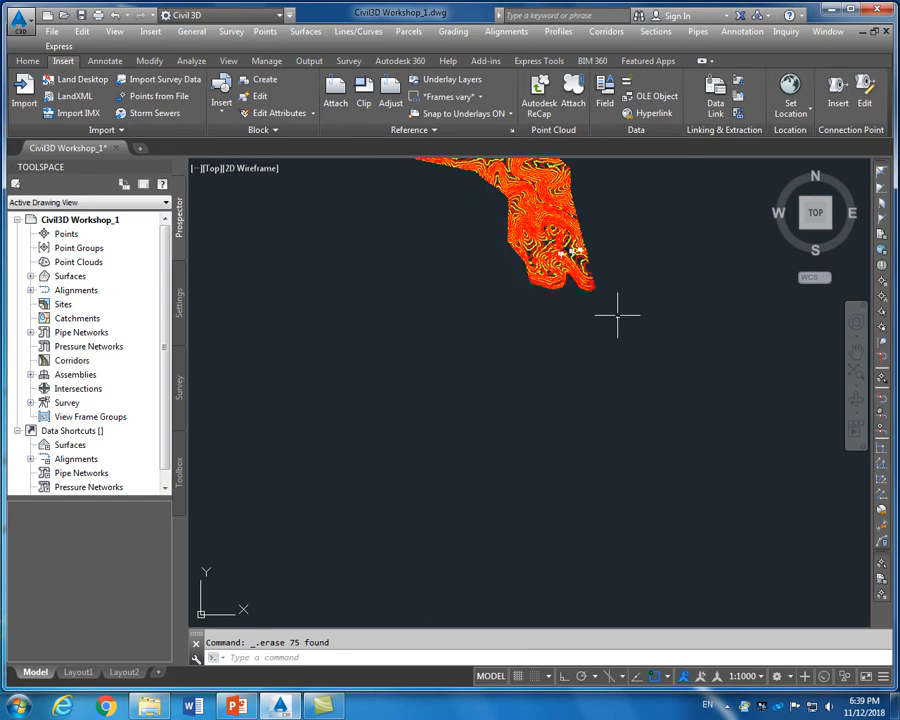
scroll(579, 214, up, 2)
scroll(571, 237, up, 4)
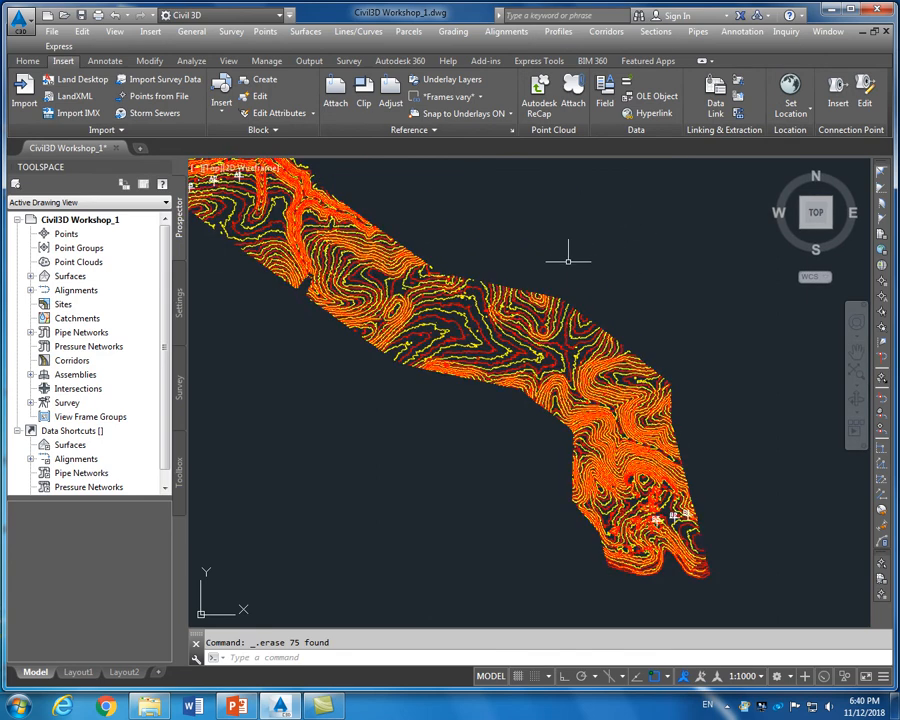
scroll(585, 263, down, 2)
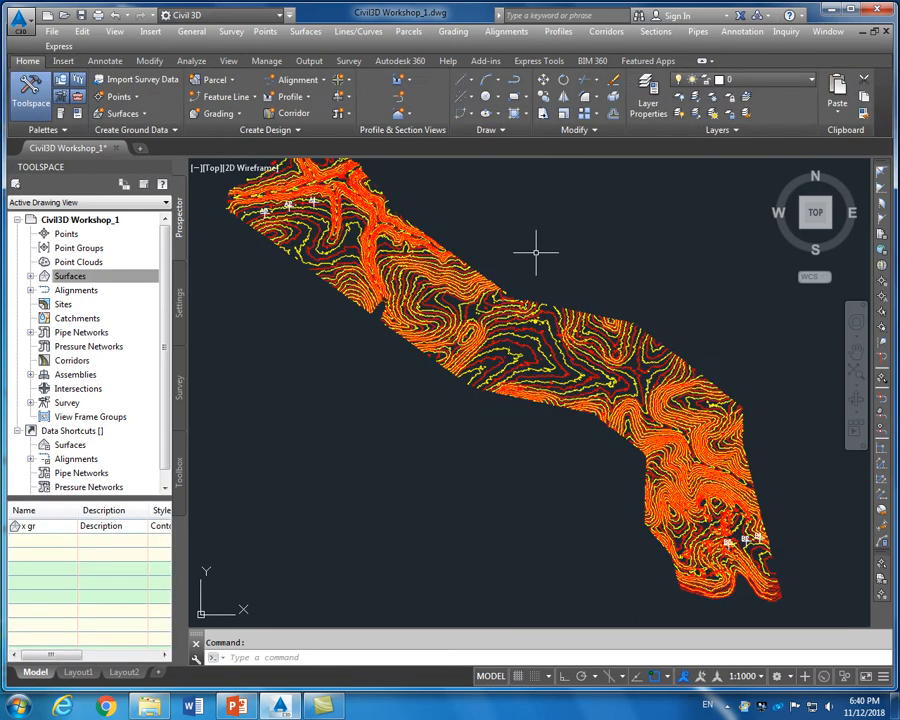
Zoom around the trimmed contour corridor beside the listed x gr surface
scroll(535, 252, down, 2)
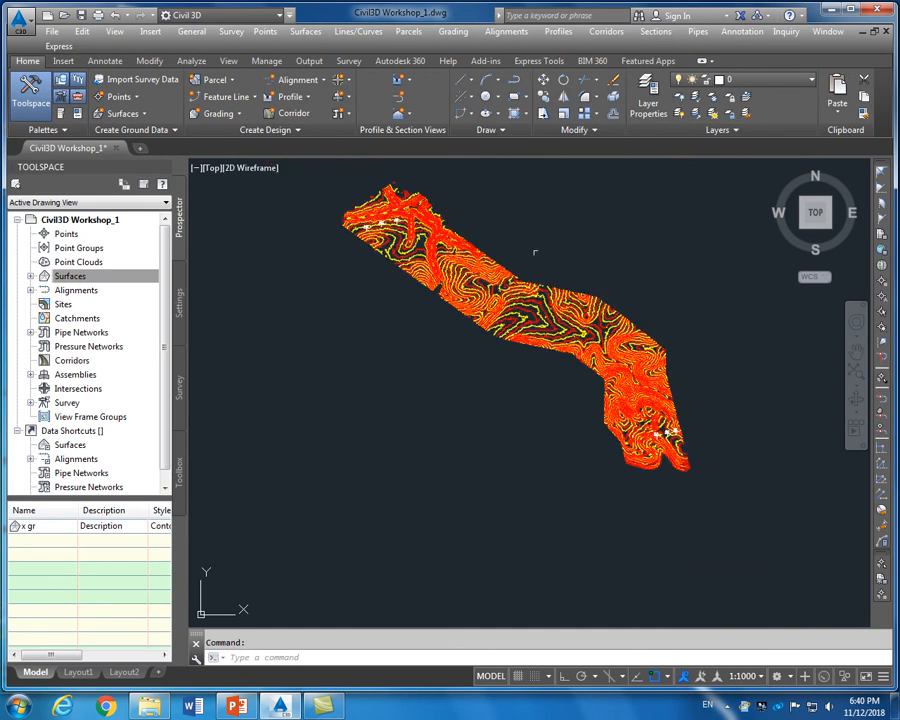
scroll(535, 252, down, 2)
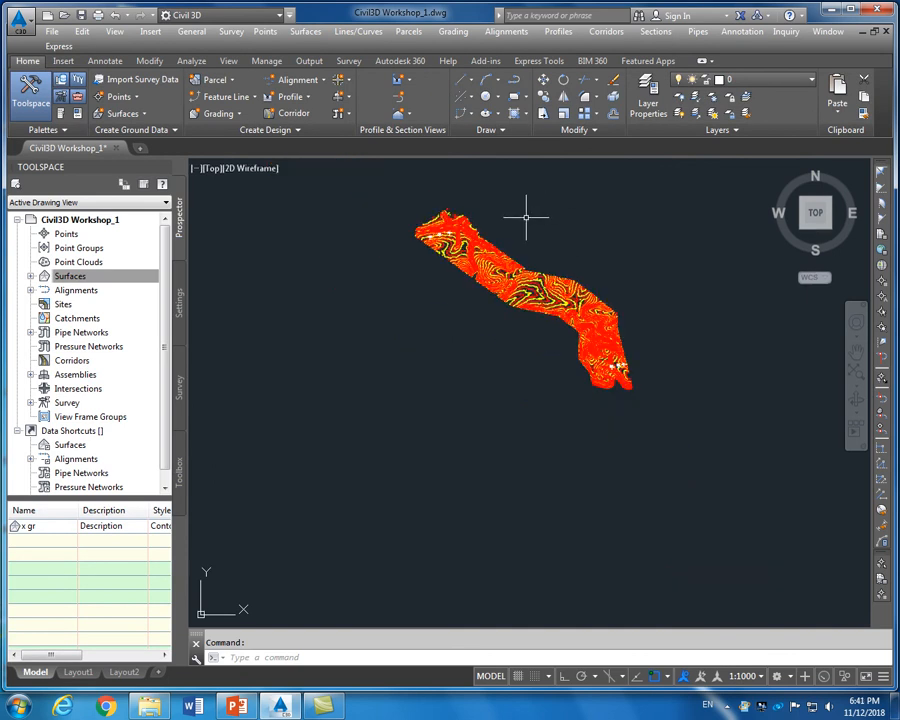
scroll(526, 216, up, 2)
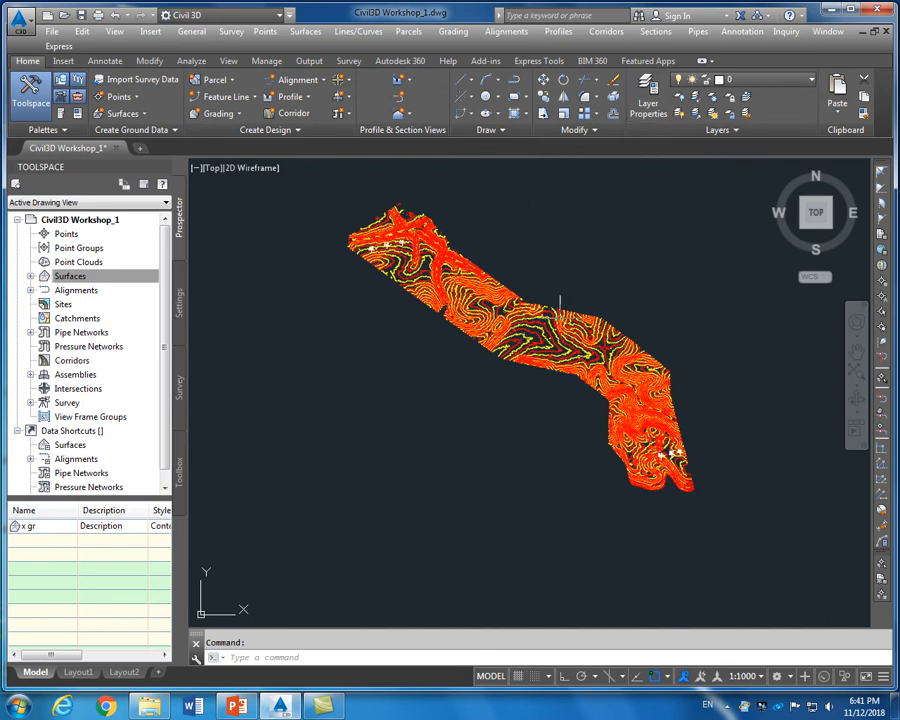
scroll(560, 298, up, 6)
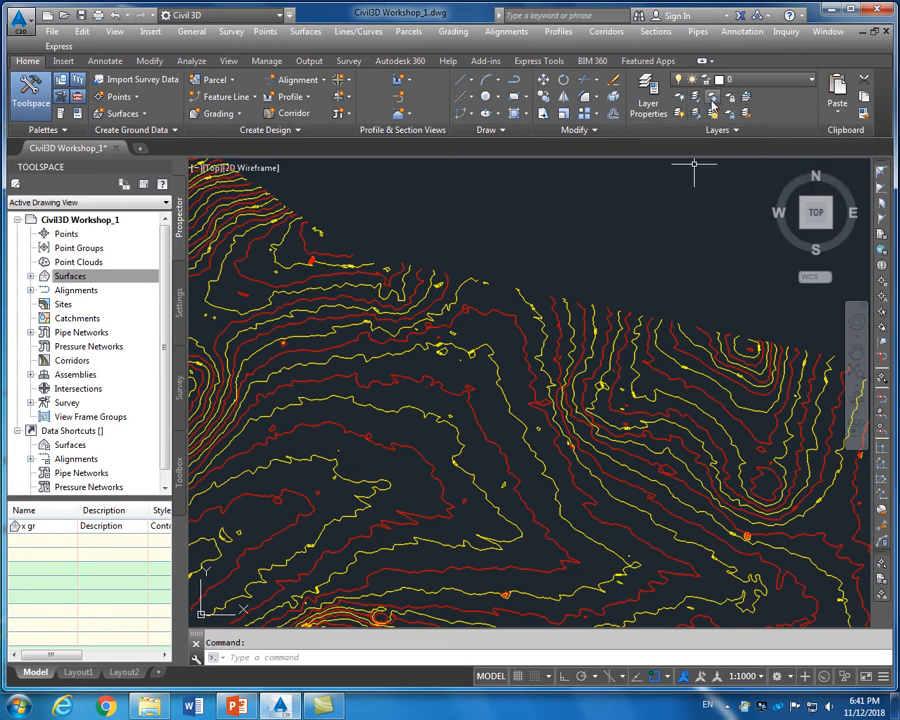
Freeze the red CONTREGULR contour layer with LAYFRZ by picking a contour
click(712, 100)
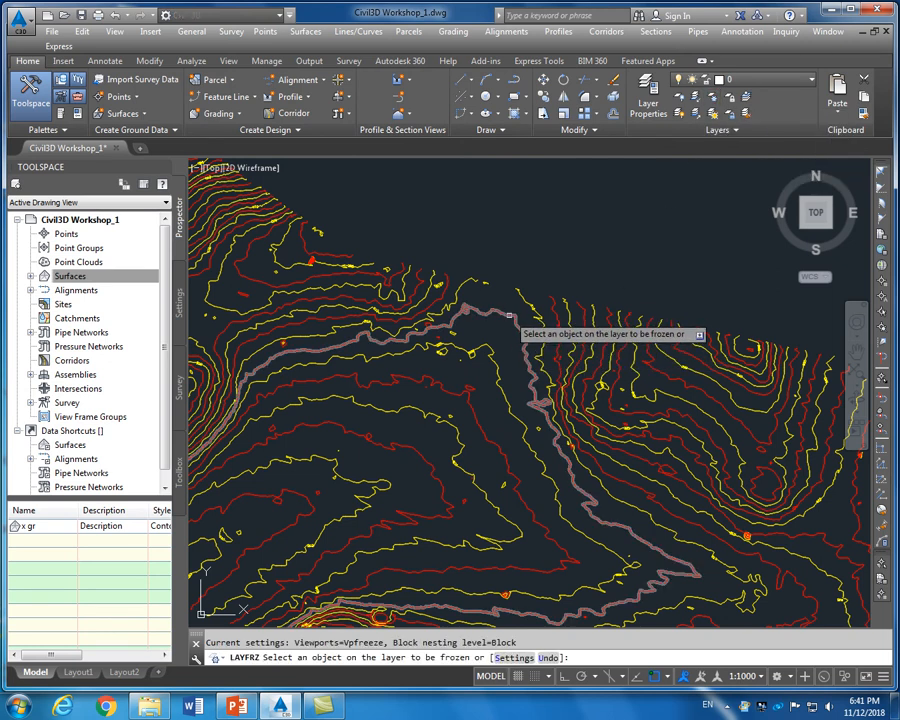
click(509, 316)
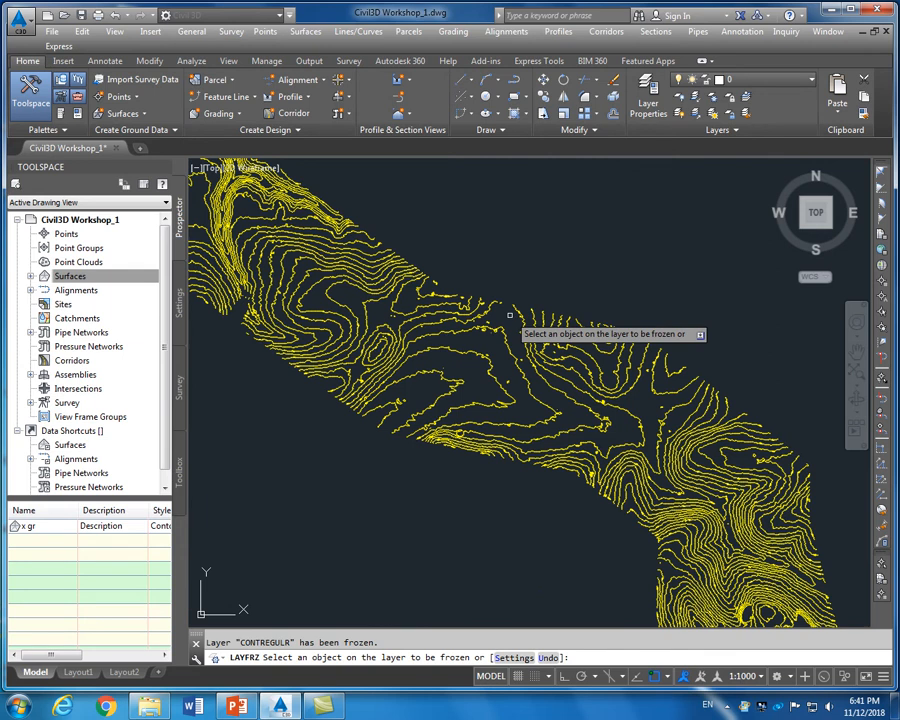
scroll(509, 316, down, 5)
scroll(437, 283, up, 7)
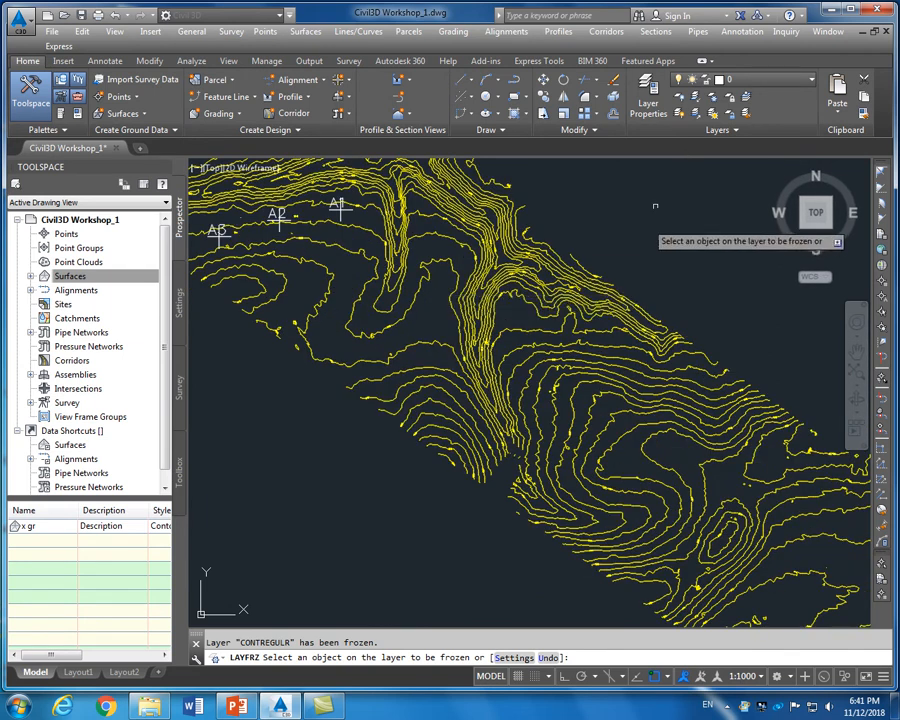
scroll(630, 255, down, 5)
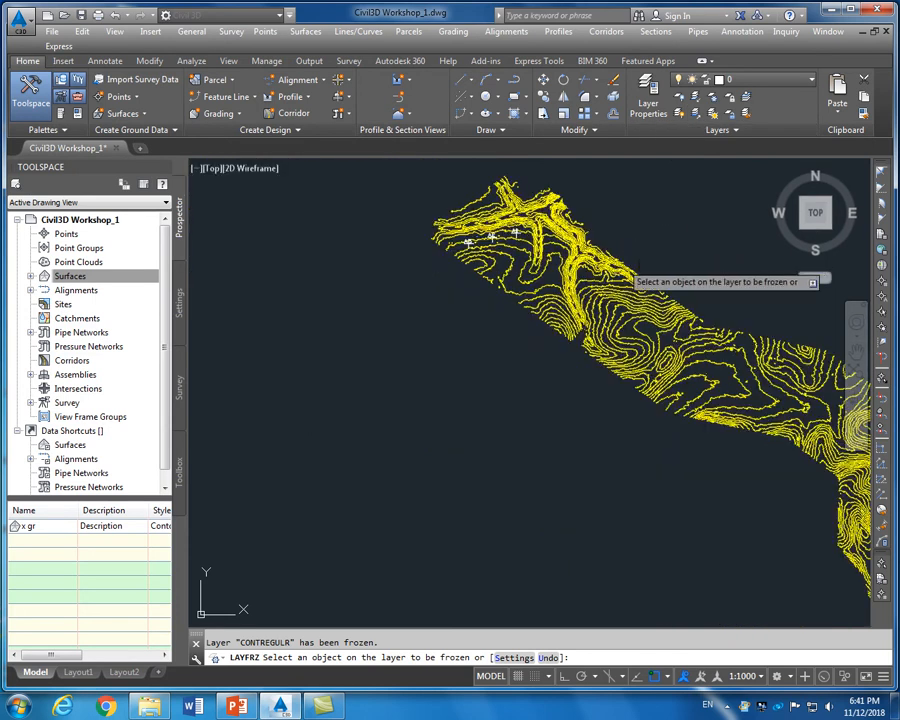
scroll(701, 450, up, 5)
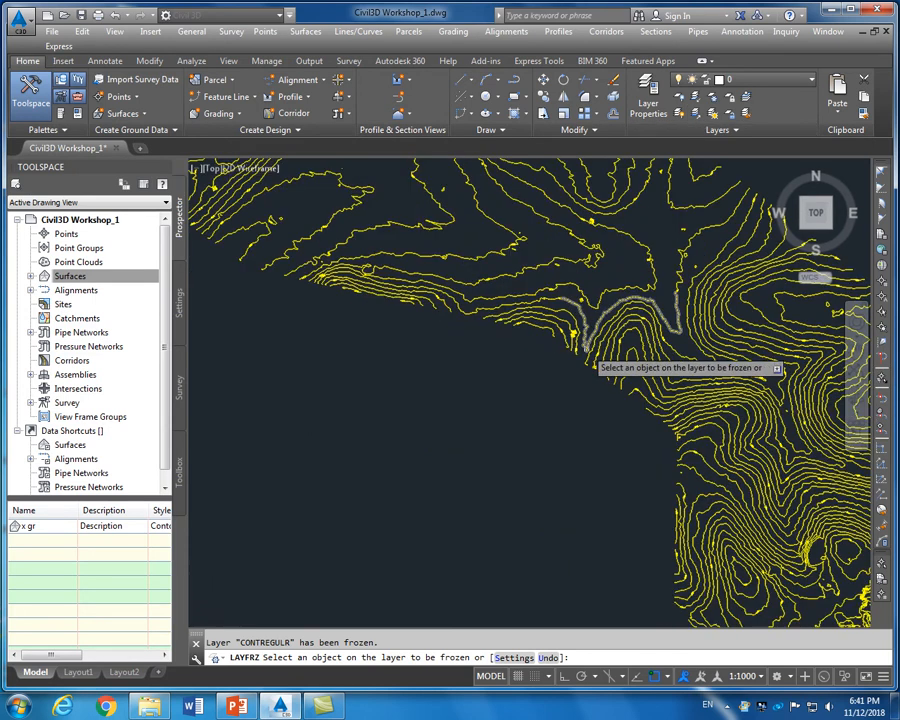
scroll(585, 352, down, 6)
scroll(586, 298, up, 2)
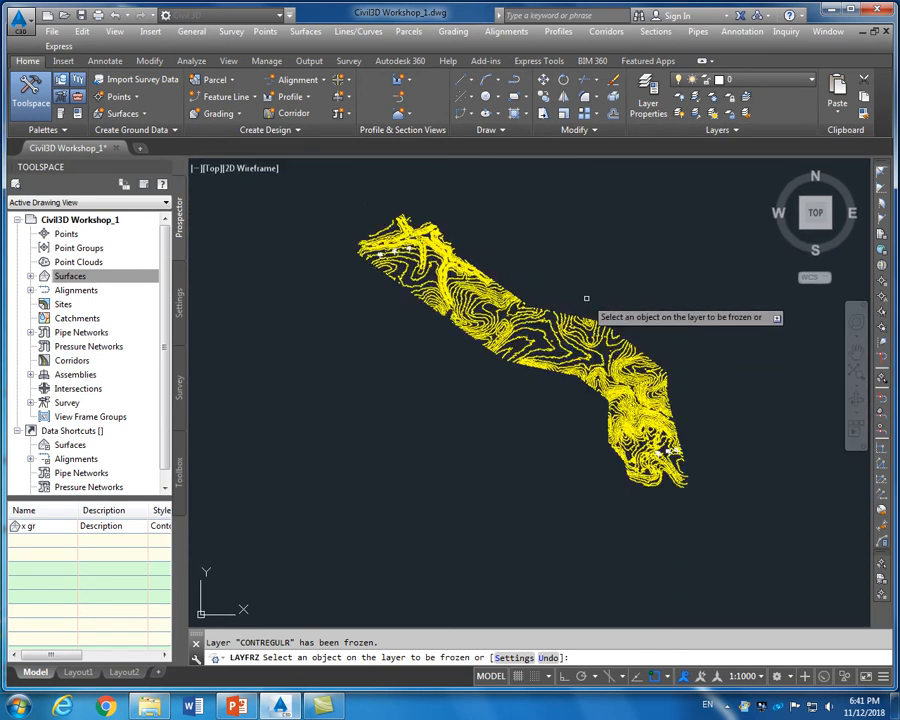
scroll(548, 330, up, 5)
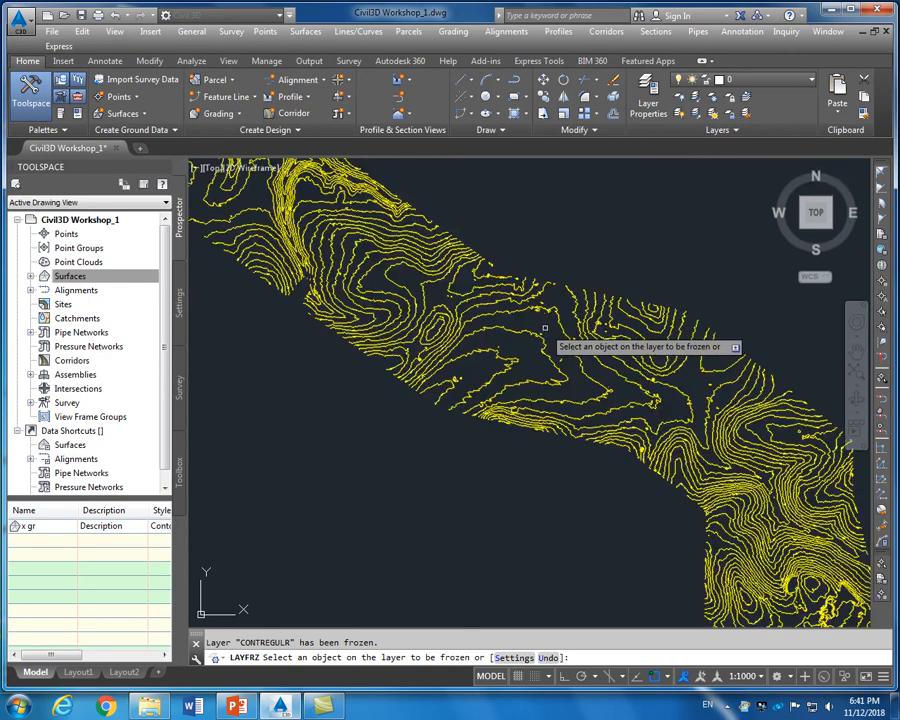
scroll(550, 324, down, 3)
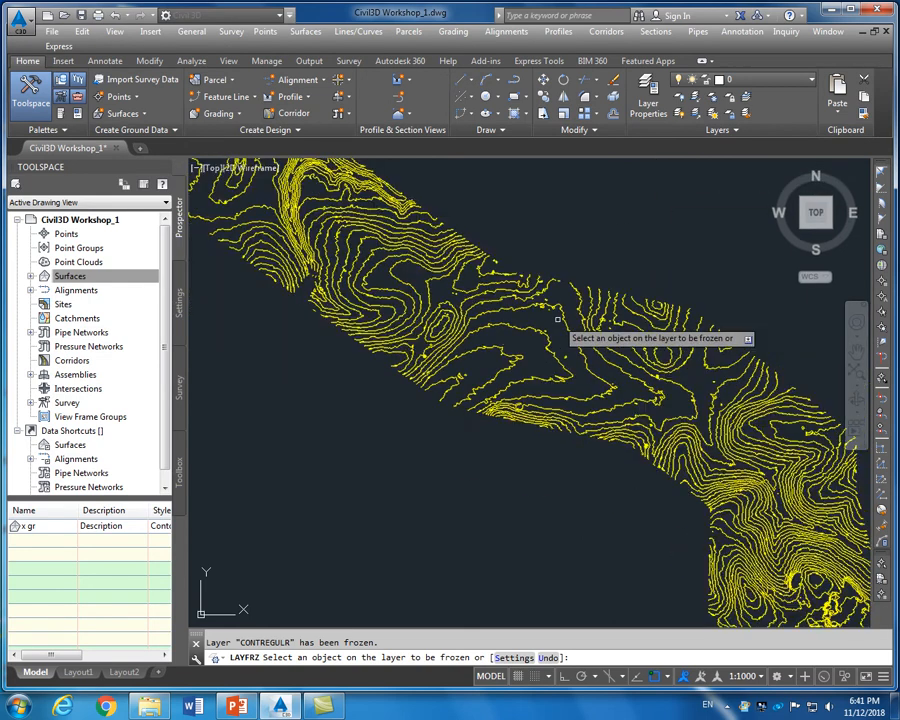
scroll(557, 320, down, 2)
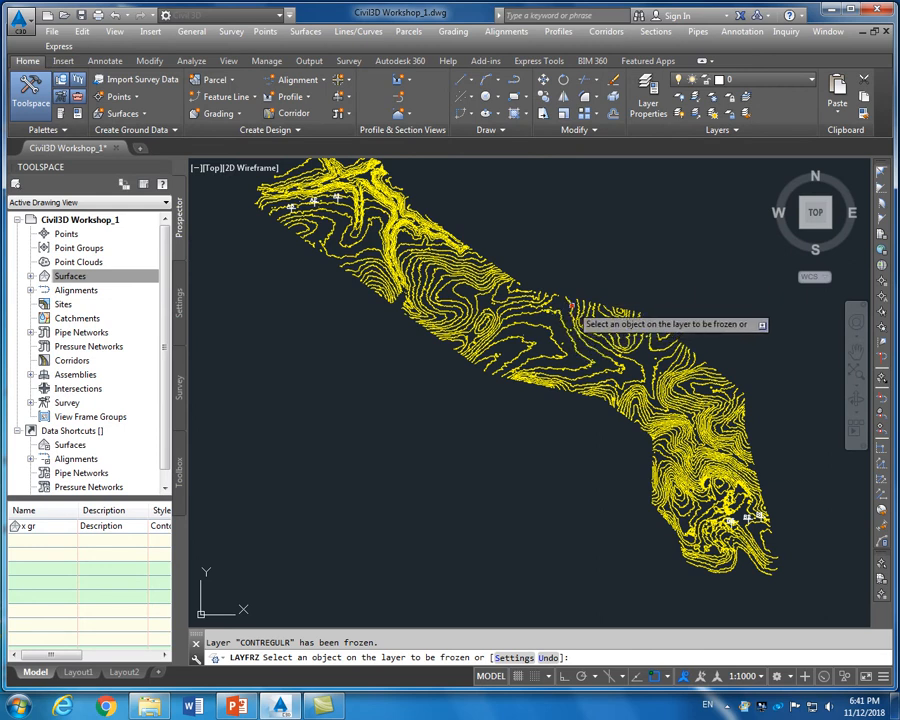
Freeze the yellow CONTPRINCP contour layer too and end the freeze command
click(571, 304)
right_click(571, 304)
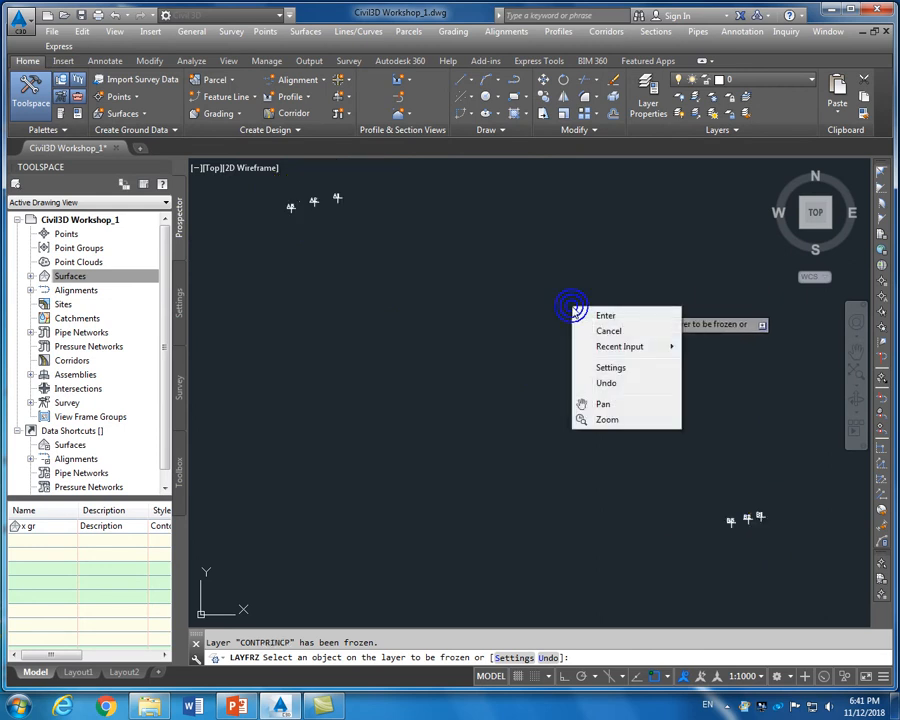
click(601, 313)
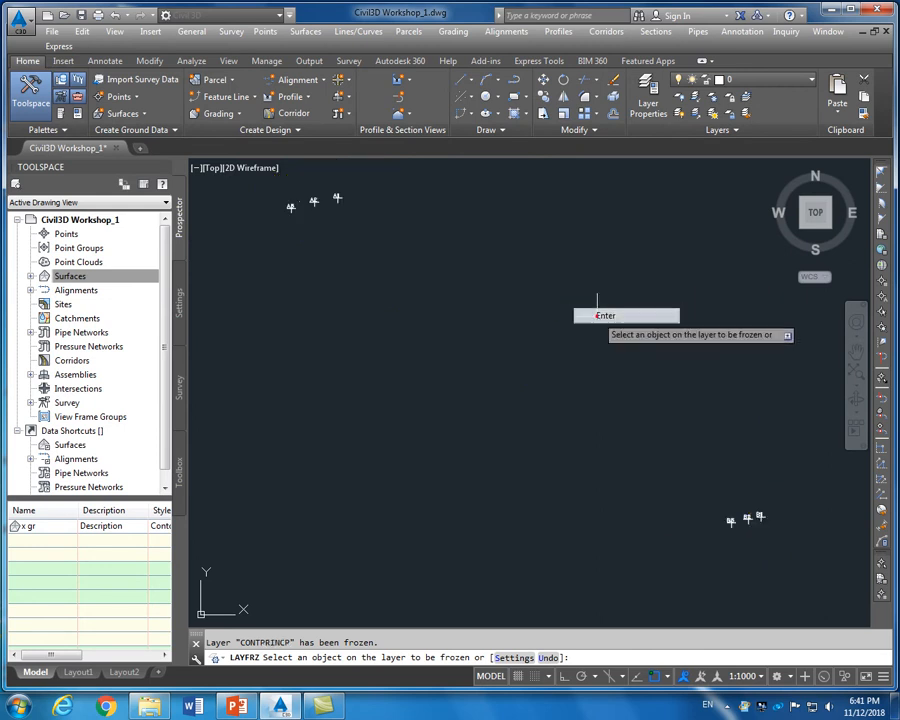
click(650, 102)
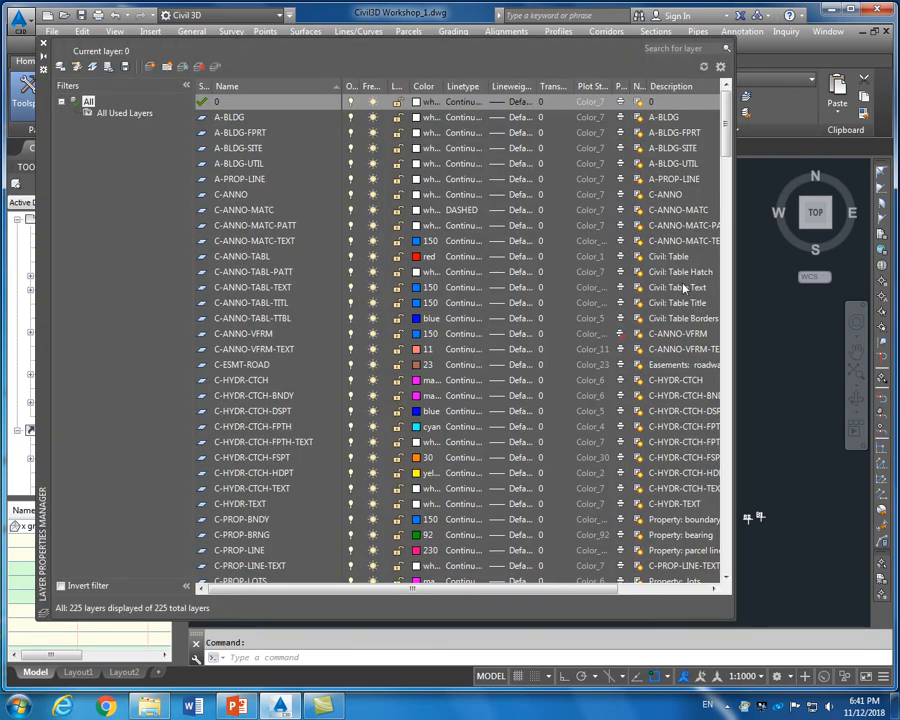
Thaw the C-TOPO layer in the Layer Properties Manager and close the palette
drag(727, 150, 729, 436)
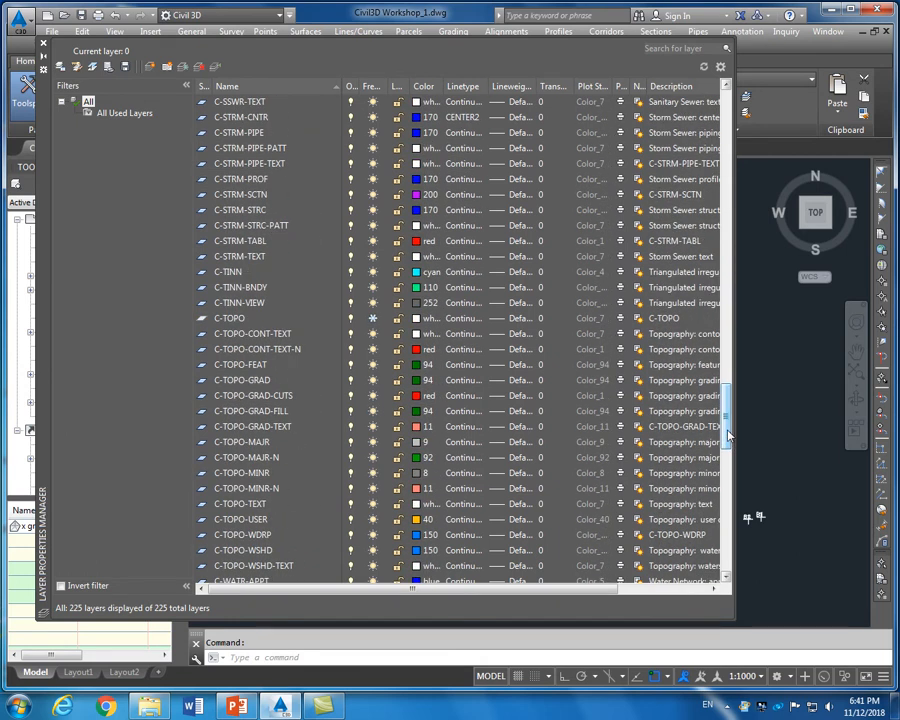
drag(730, 427, 733, 490)
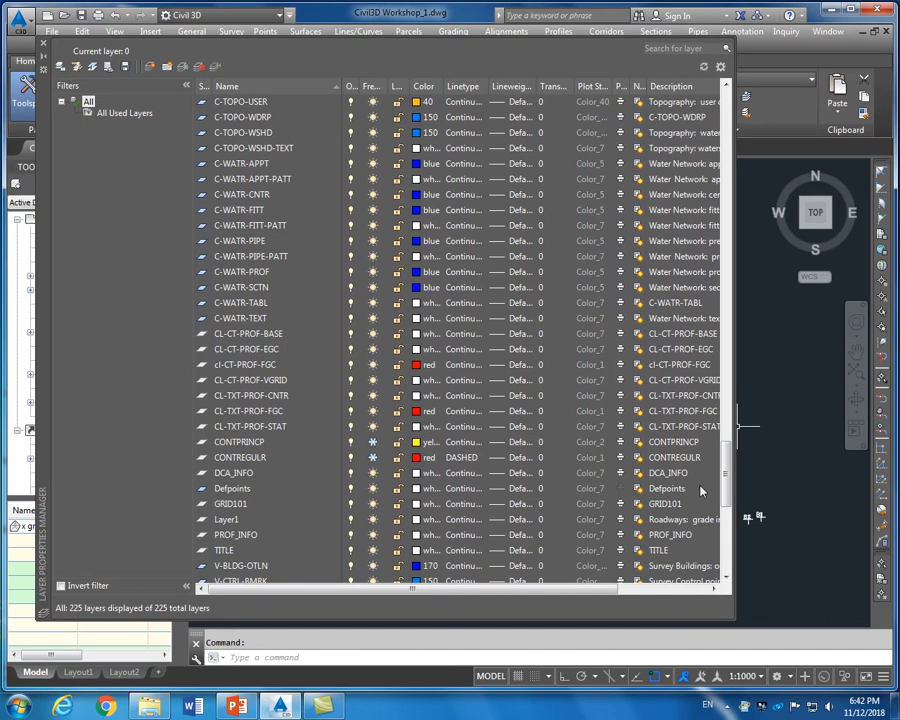
drag(727, 482, 732, 402)
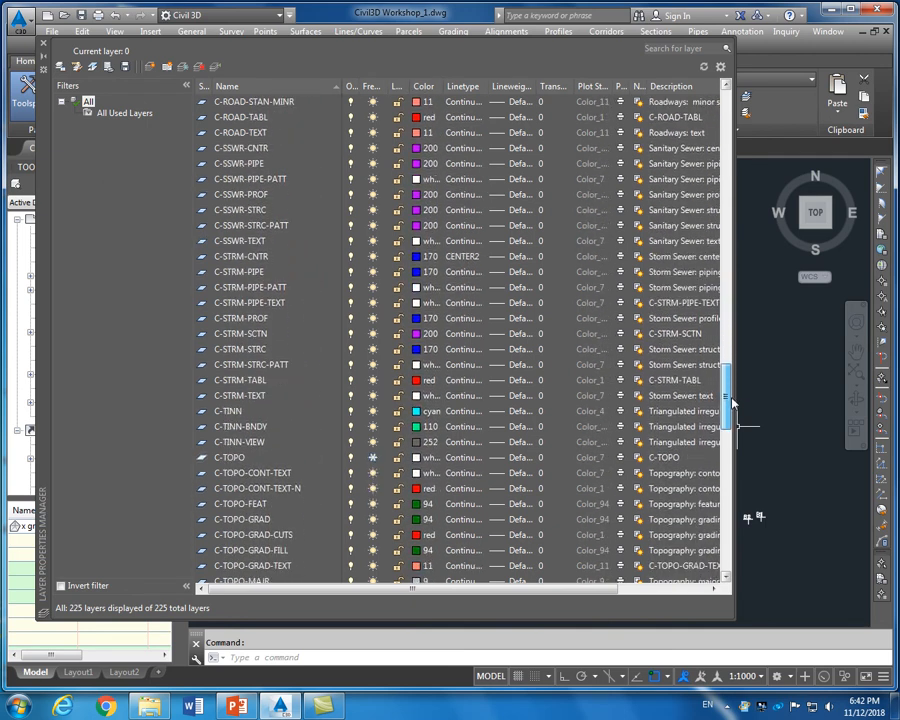
click(374, 460)
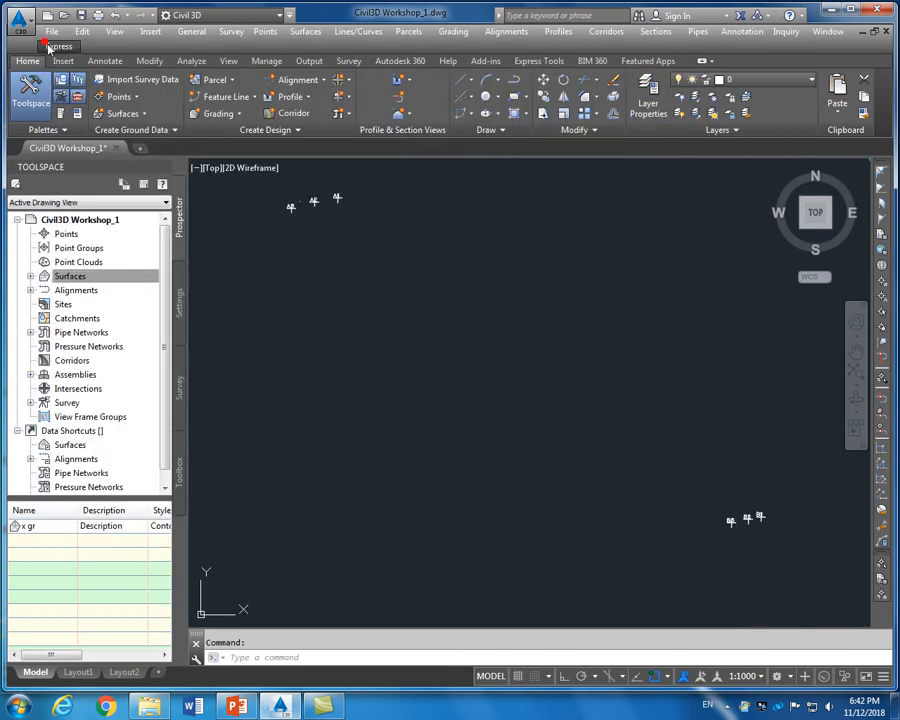
click(43, 43)
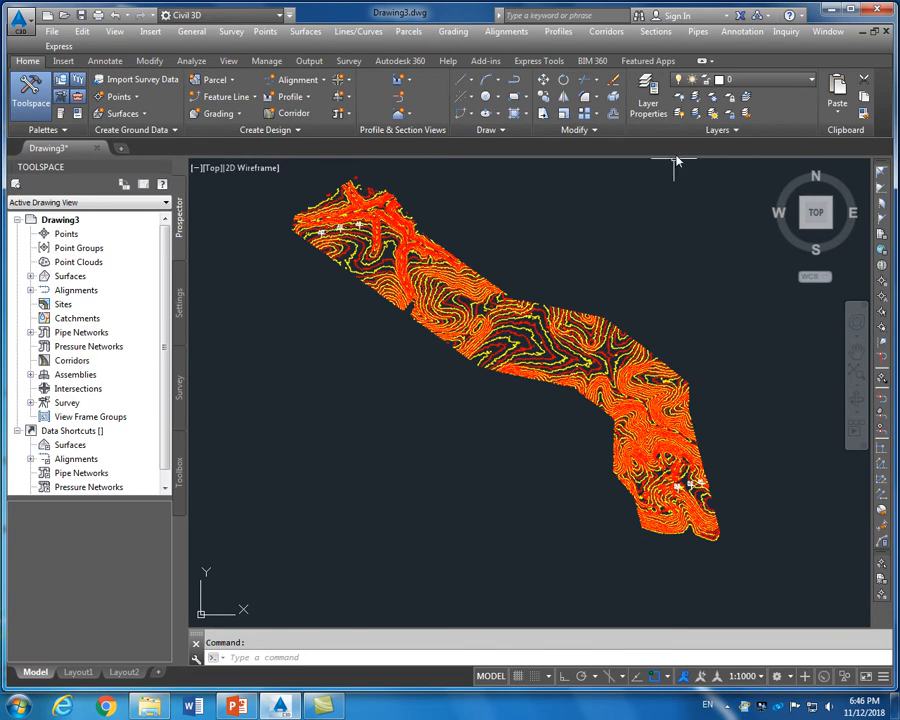
Freeze CONTPRINCP with LAYFRZ by picking a yellow contour, leaving only red contours
scroll(551, 378, up, 4)
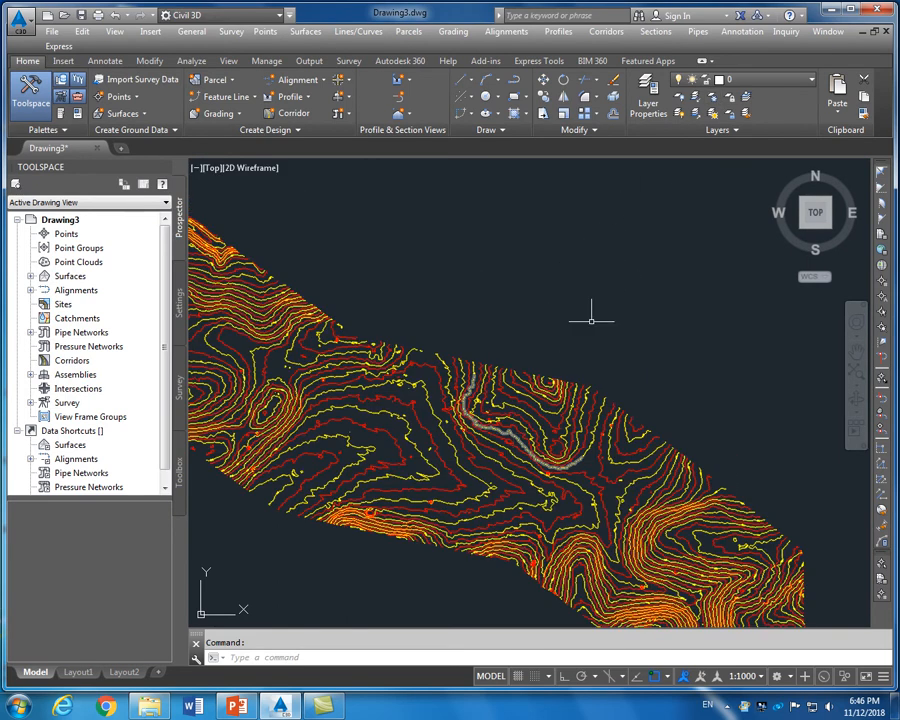
scroll(583, 311, up, 3)
click(712, 97)
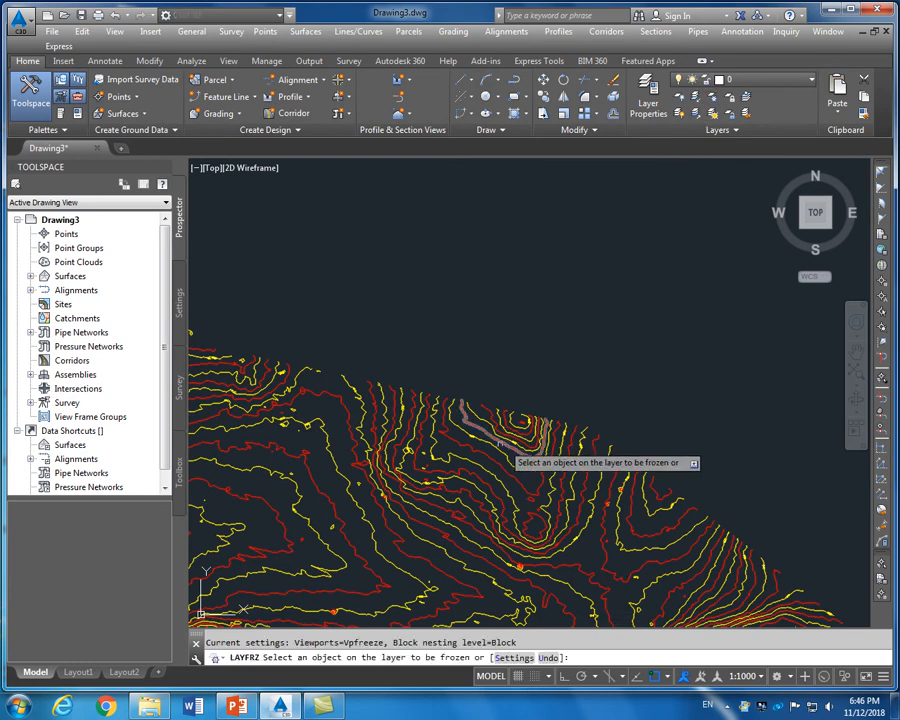
click(462, 431)
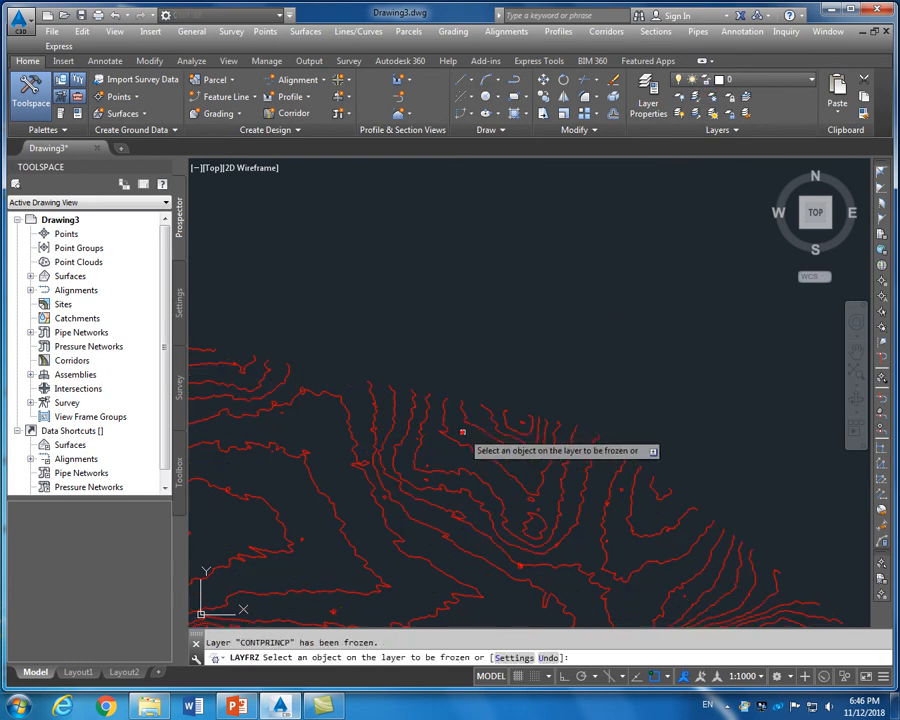
right_click(540, 312)
click(545, 318)
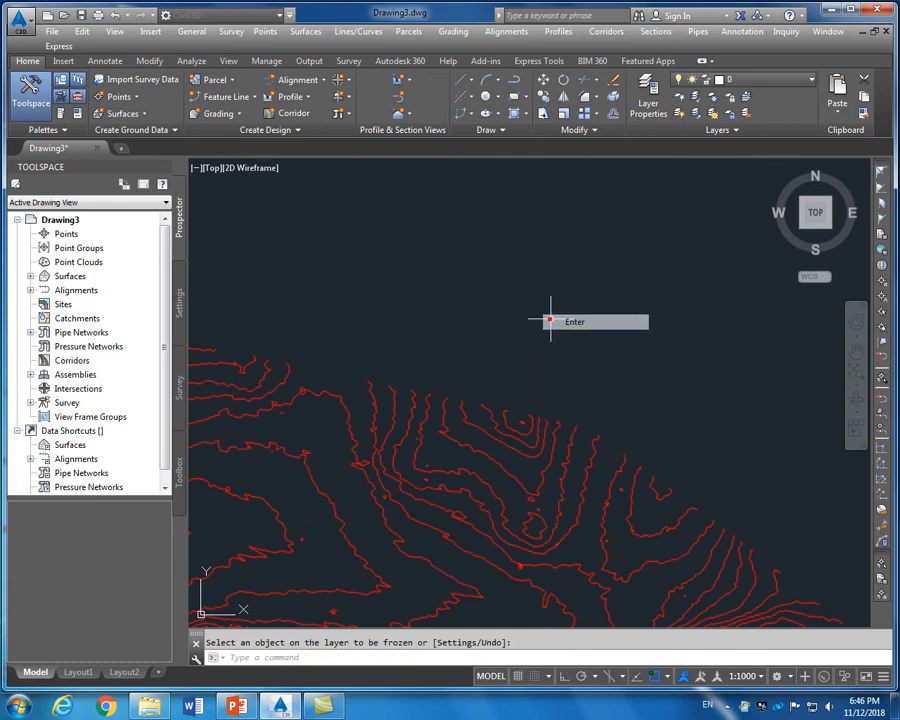
scroll(546, 318, down, 10)
scroll(432, 303, up, 2)
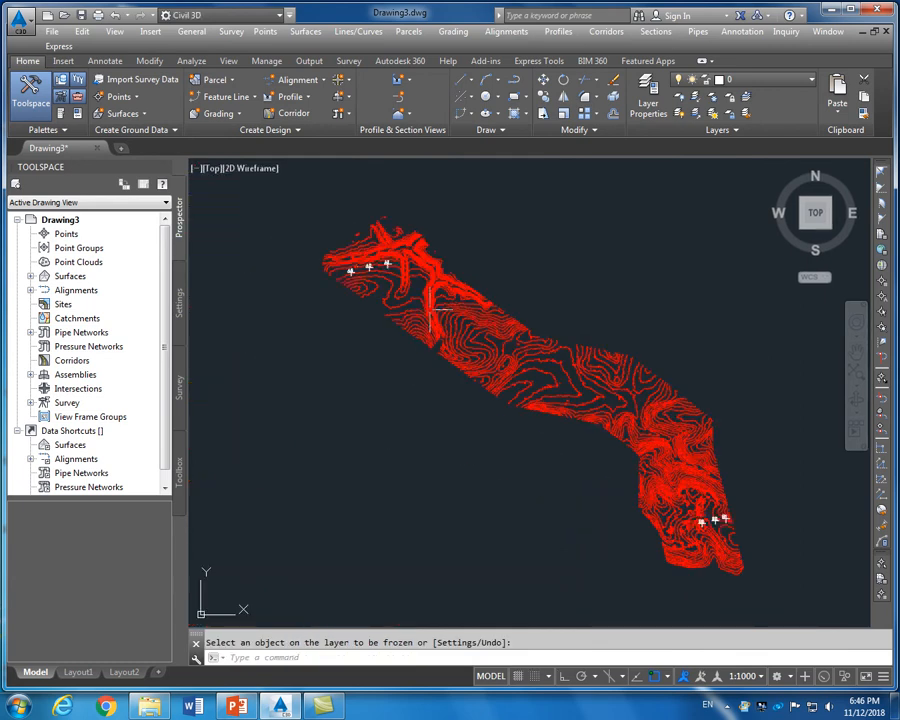
Thaw the C-TOPO layer and answer the level-of-detail prompt so the grey triangles show over the contours
click(648, 100)
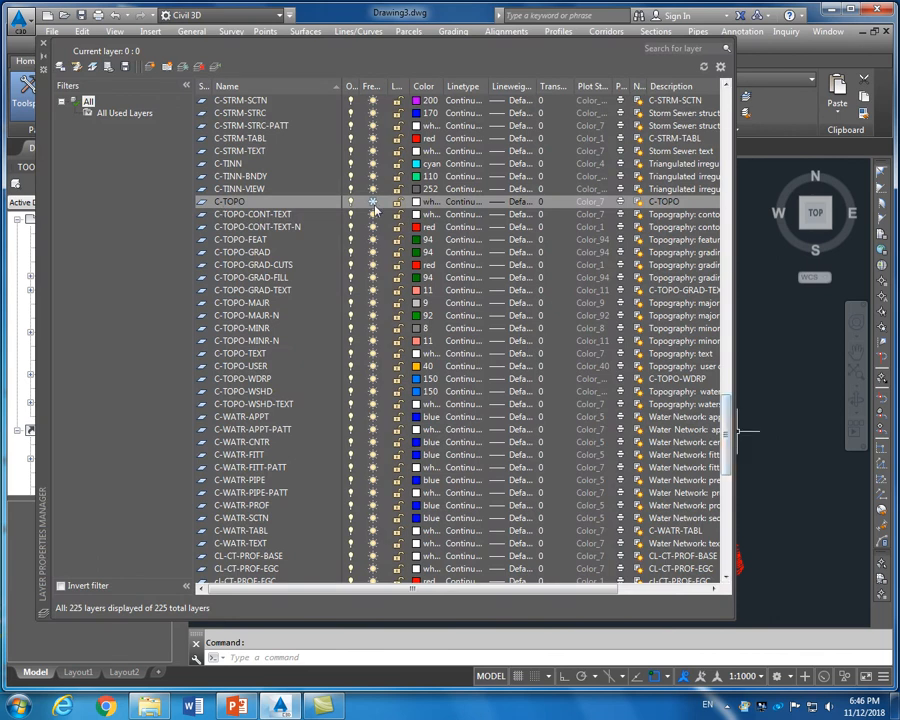
click(376, 202)
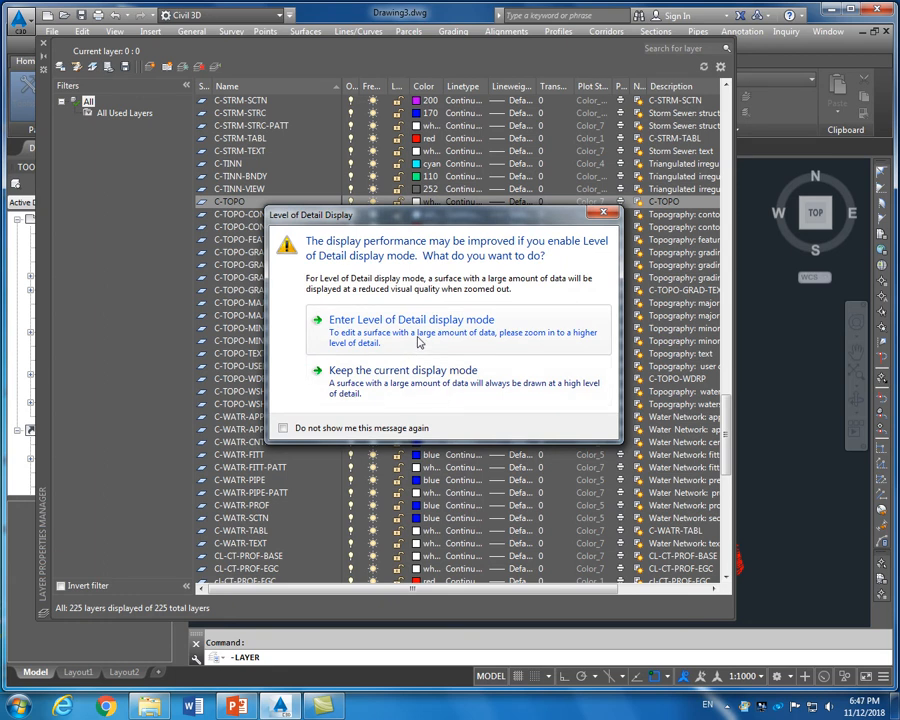
click(419, 342)
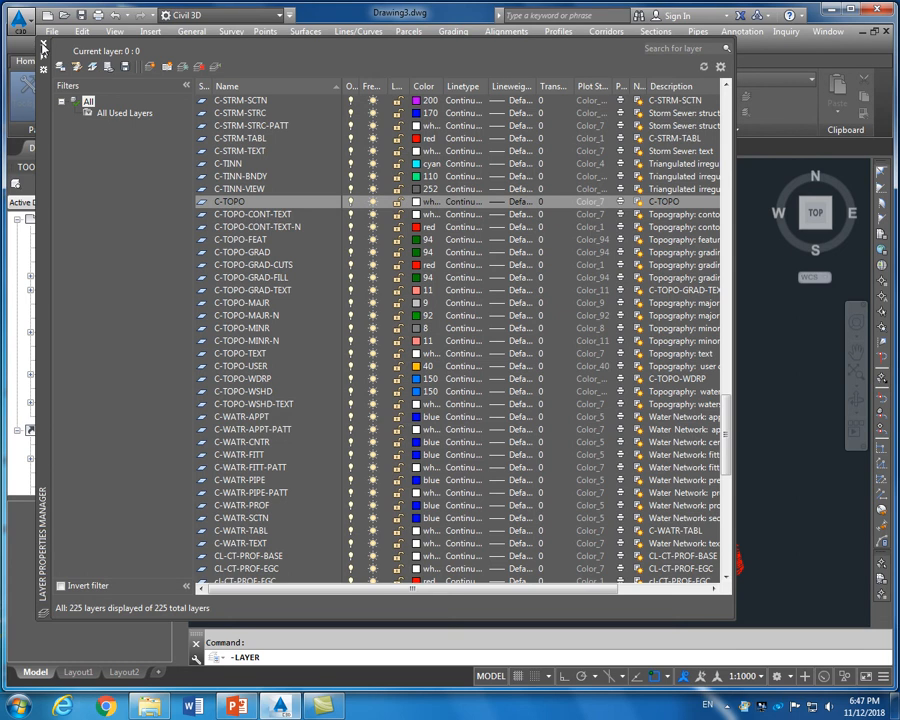
click(43, 46)
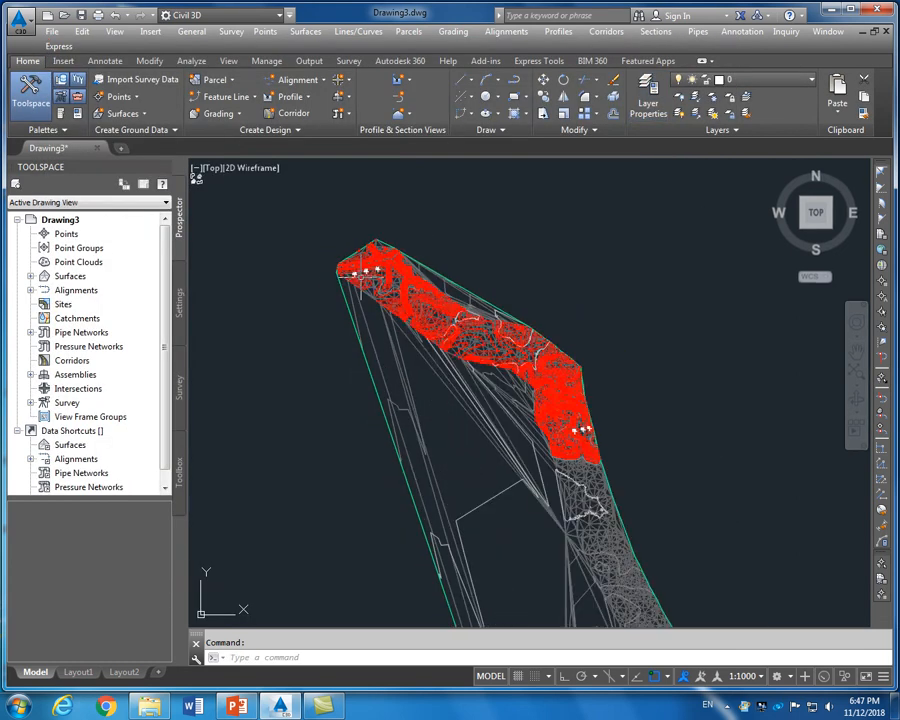
scroll(360, 272, up, 2)
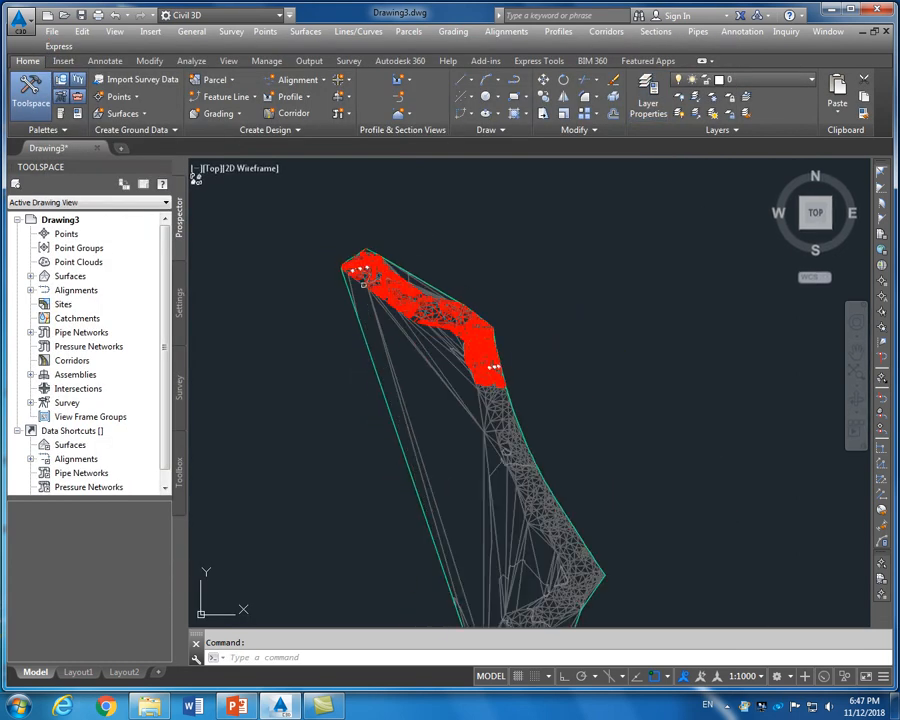
scroll(372, 302, up, 4)
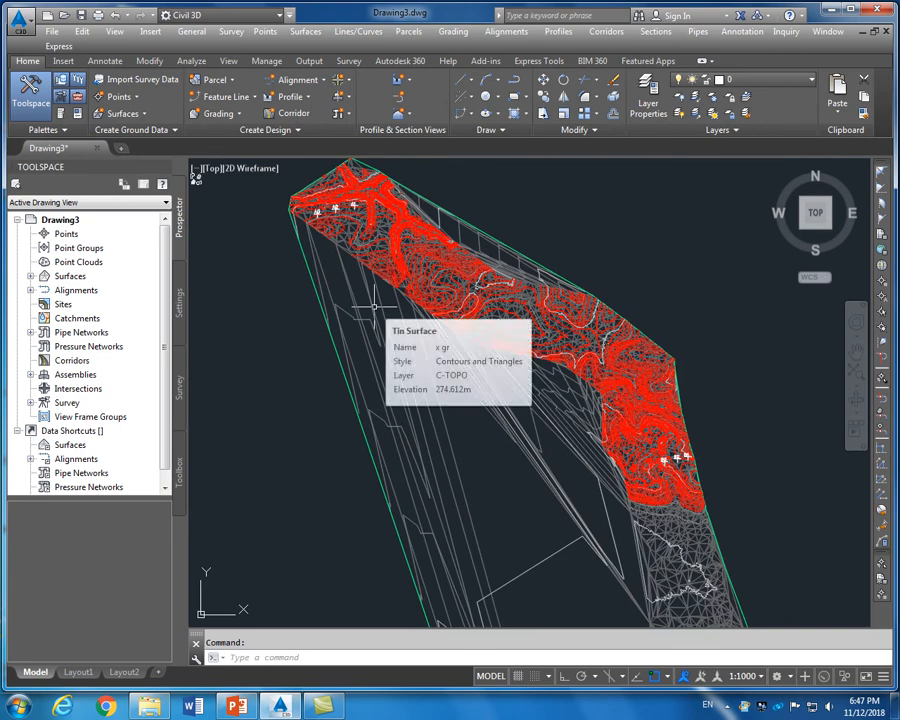
scroll(700, 471, down, 3)
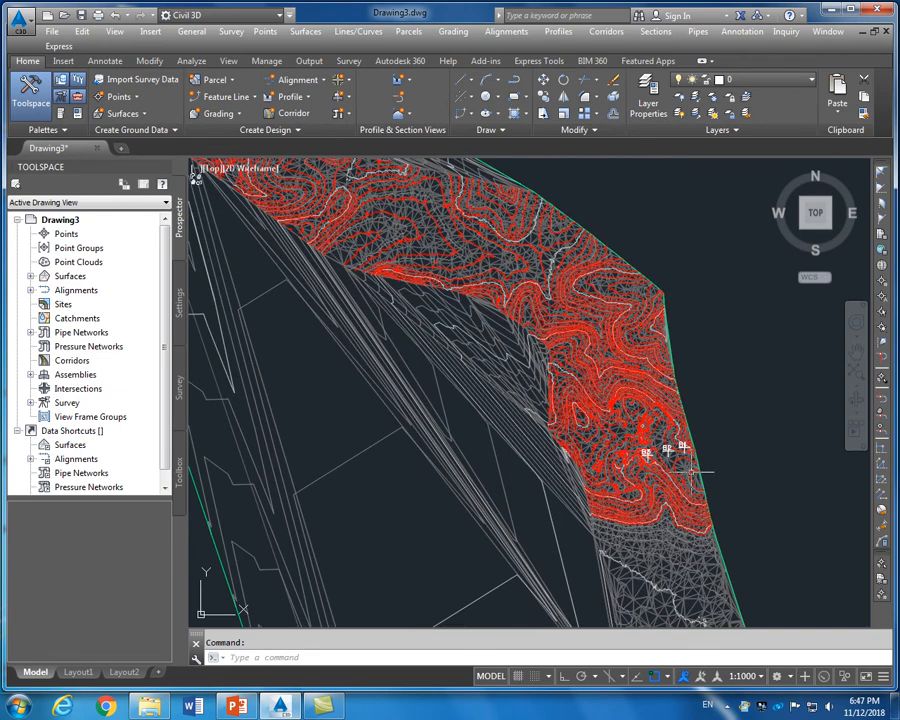
scroll(680, 472, up, 3)
scroll(683, 466, down, 3)
scroll(561, 313, down, 2)
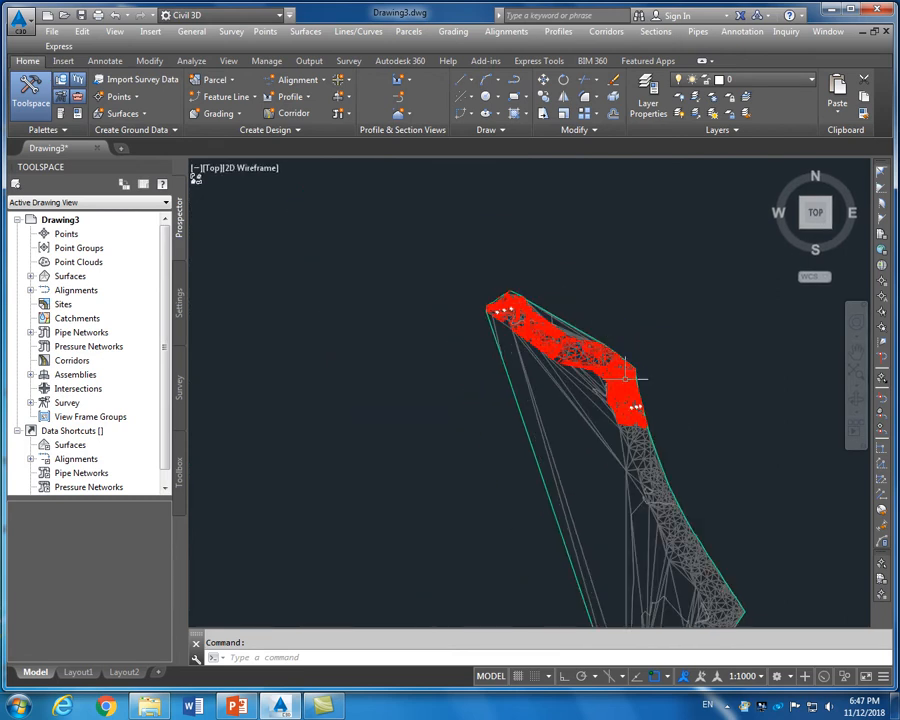
scroll(561, 313, up, 5)
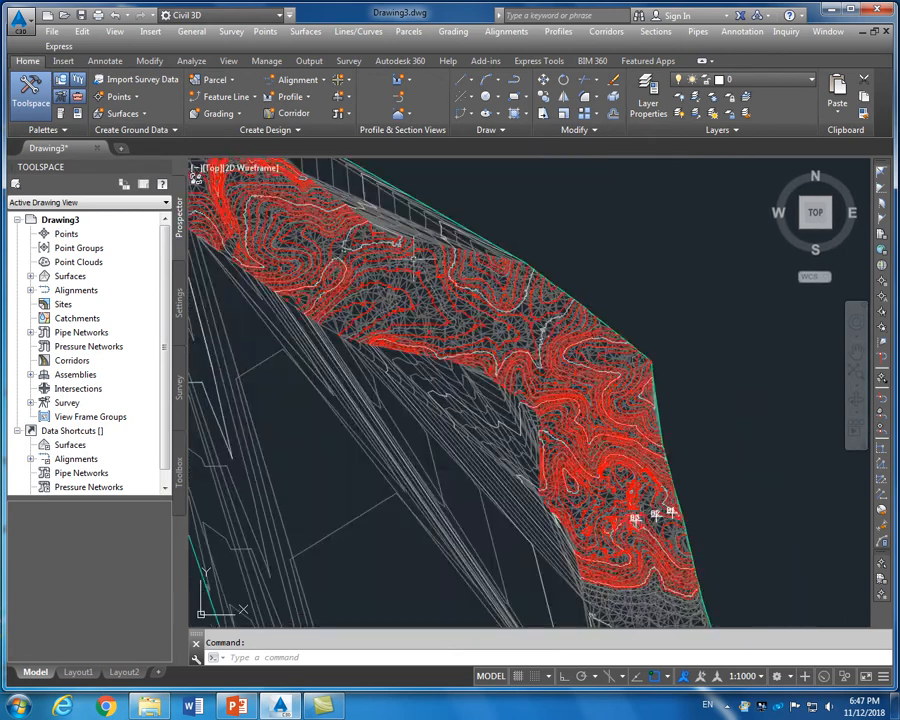
scroll(291, 184, up, 4)
scroll(463, 238, up, 6)
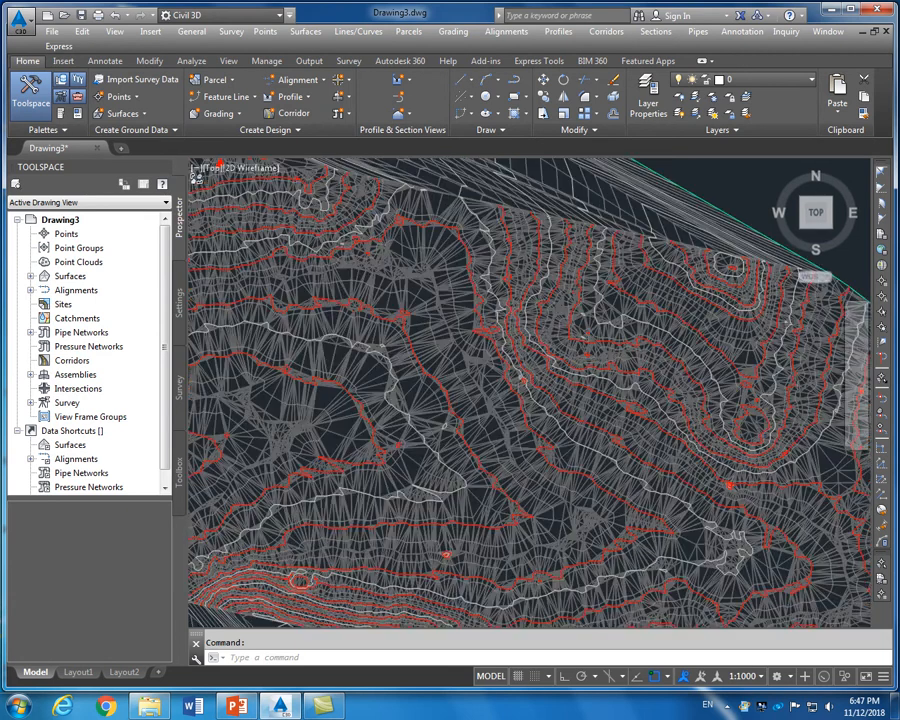
scroll(532, 258, up, 3)
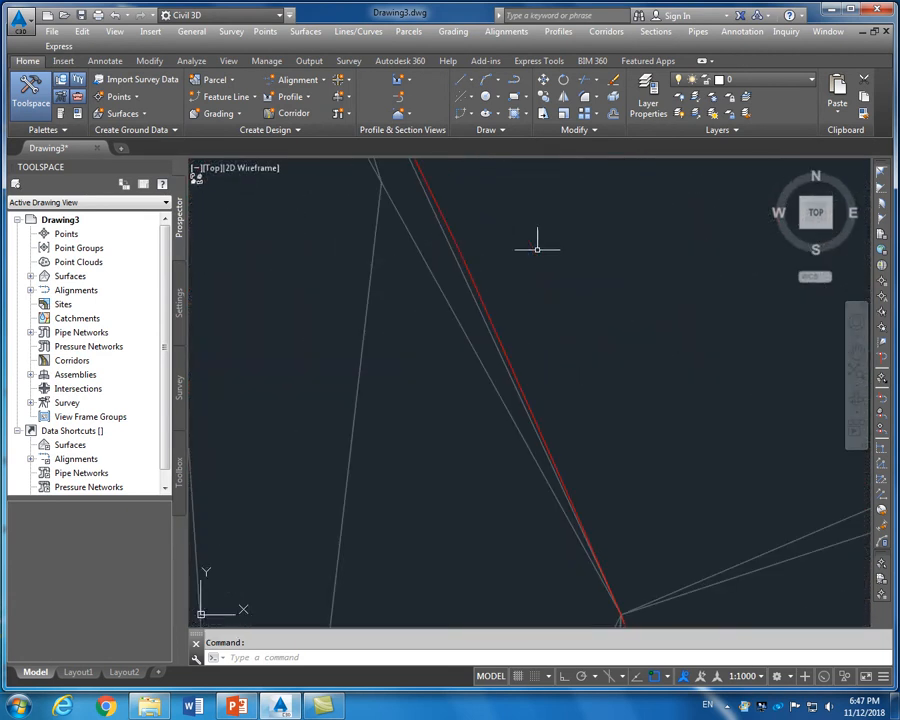
click(712, 101)
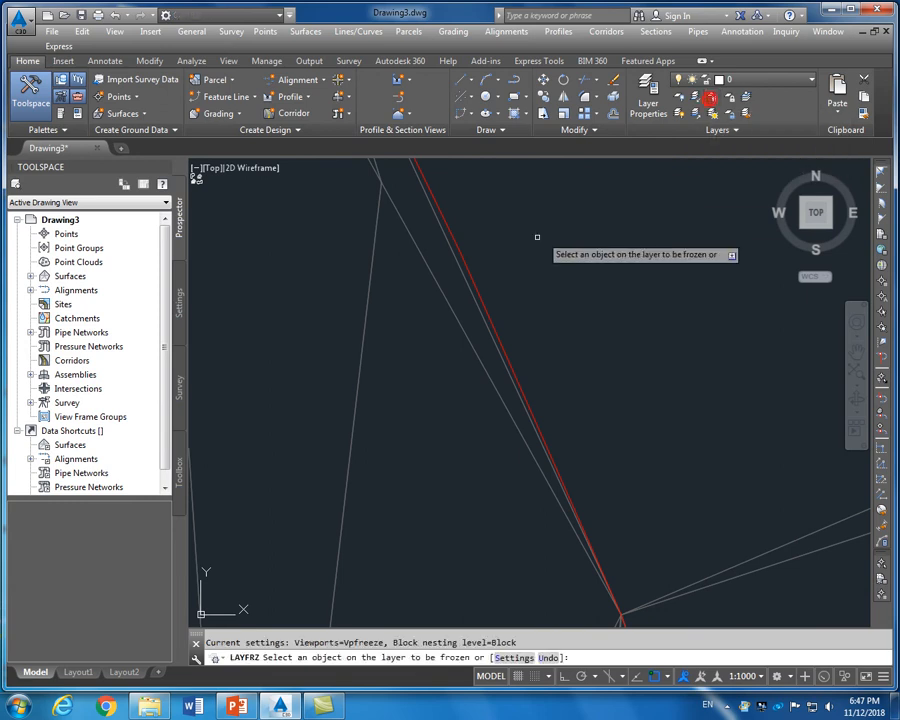
click(466, 267)
right_click(525, 246)
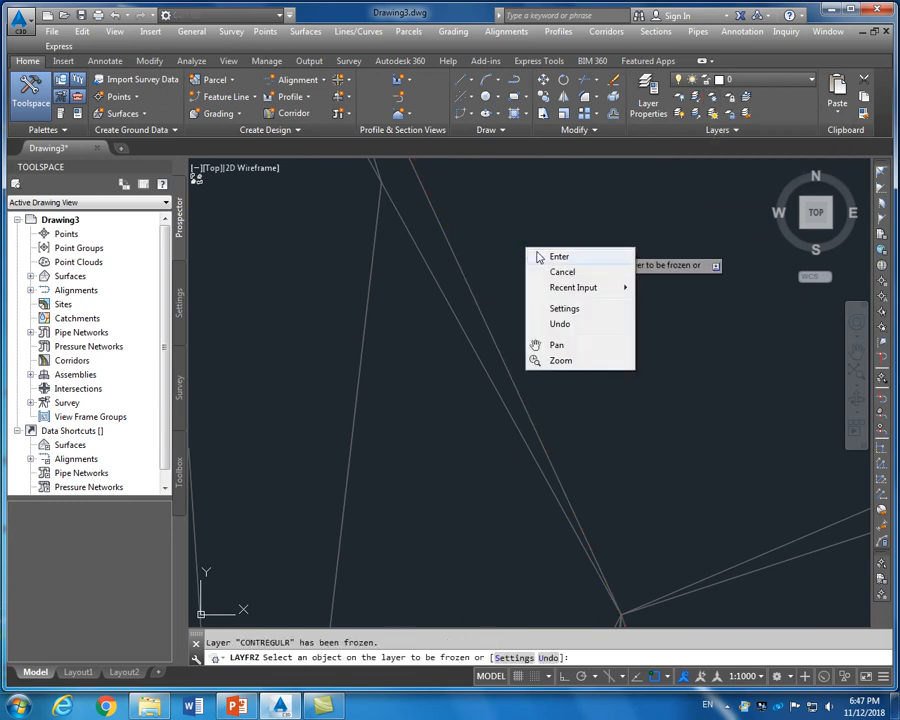
click(556, 255)
scroll(492, 245, down, 6)
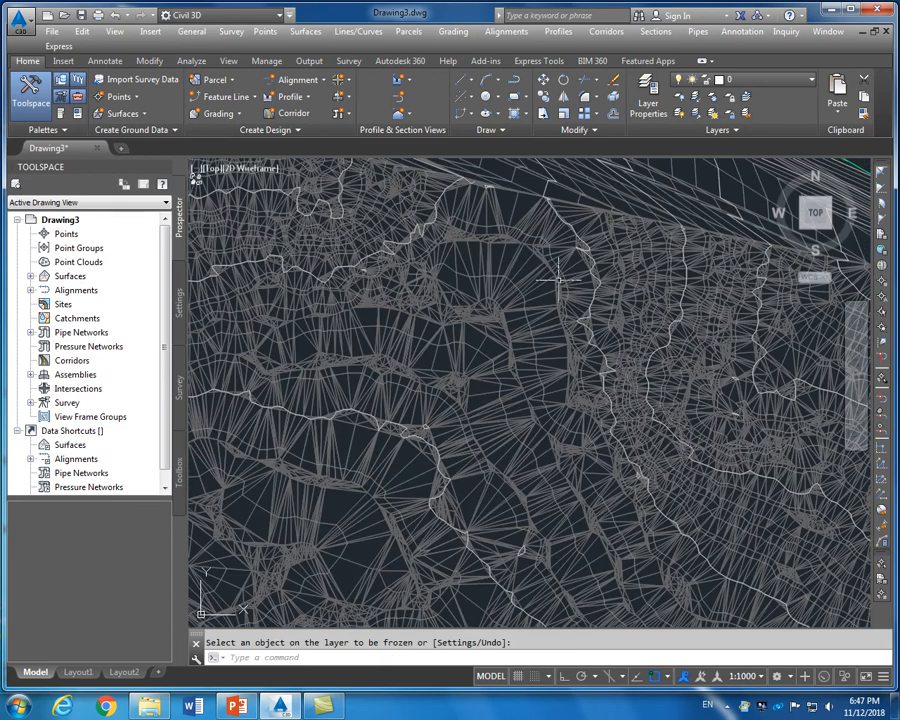
scroll(492, 242, up, 5)
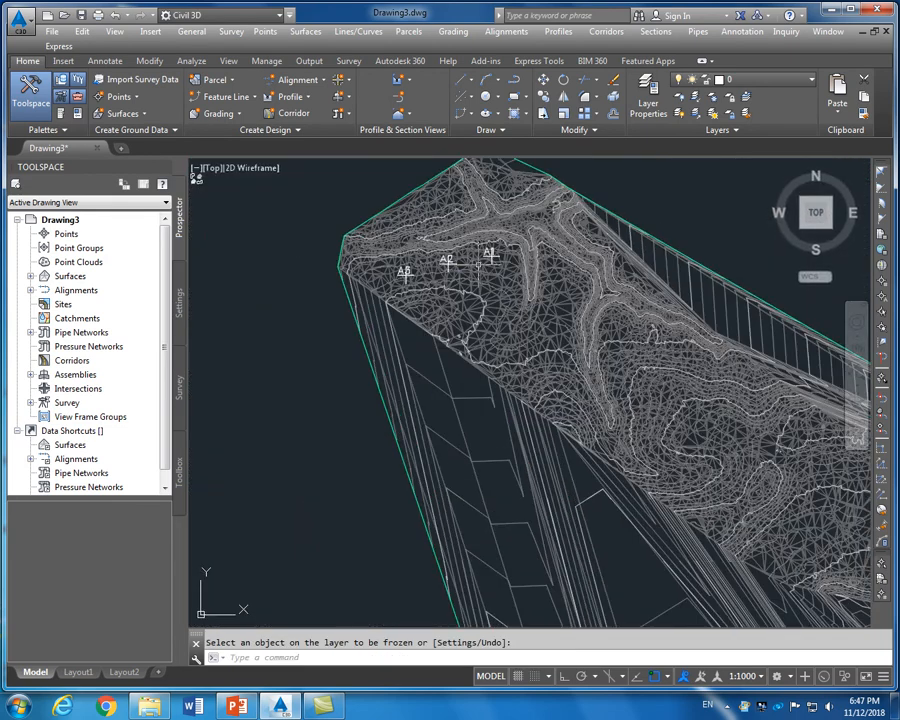
scroll(411, 279, up, 2)
mouse_move(411, 279)
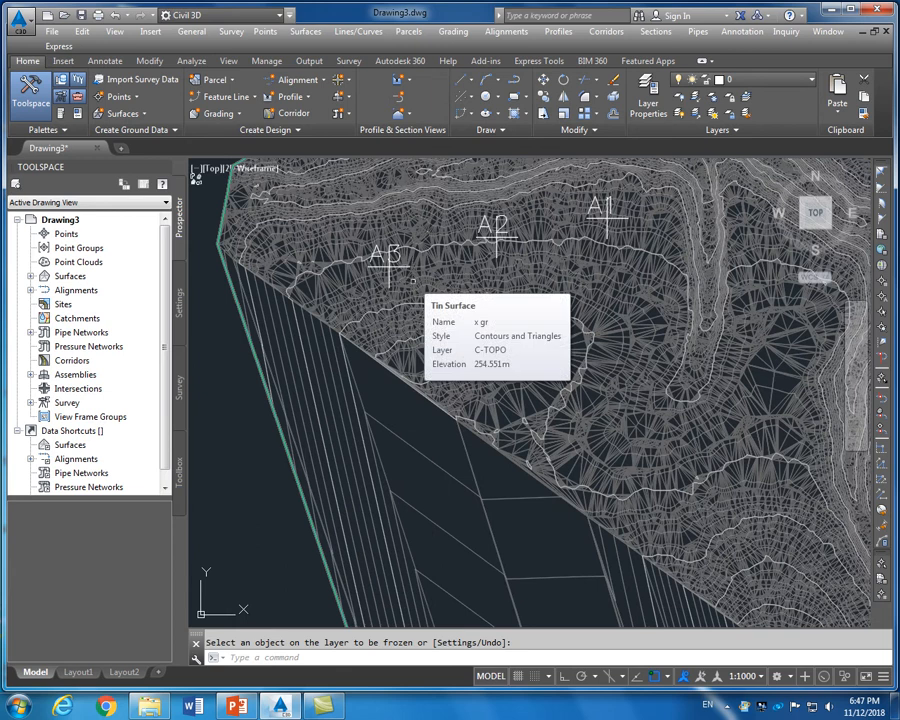
scroll(411, 280, down, 5)
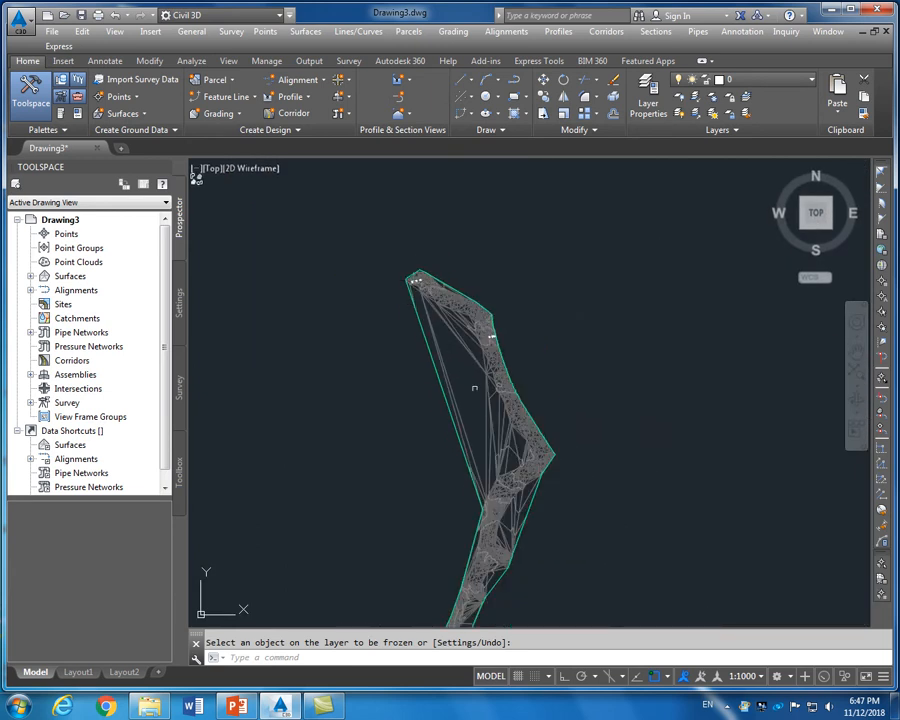
scroll(462, 300, up, 6)
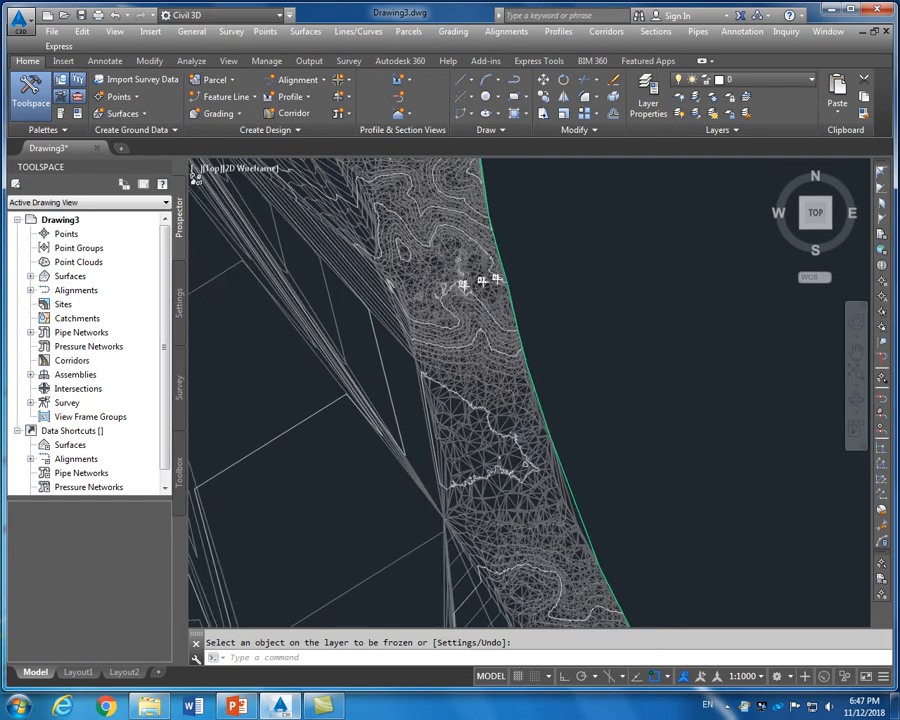
scroll(462, 300, up, 1)
scroll(500, 310, down, 3)
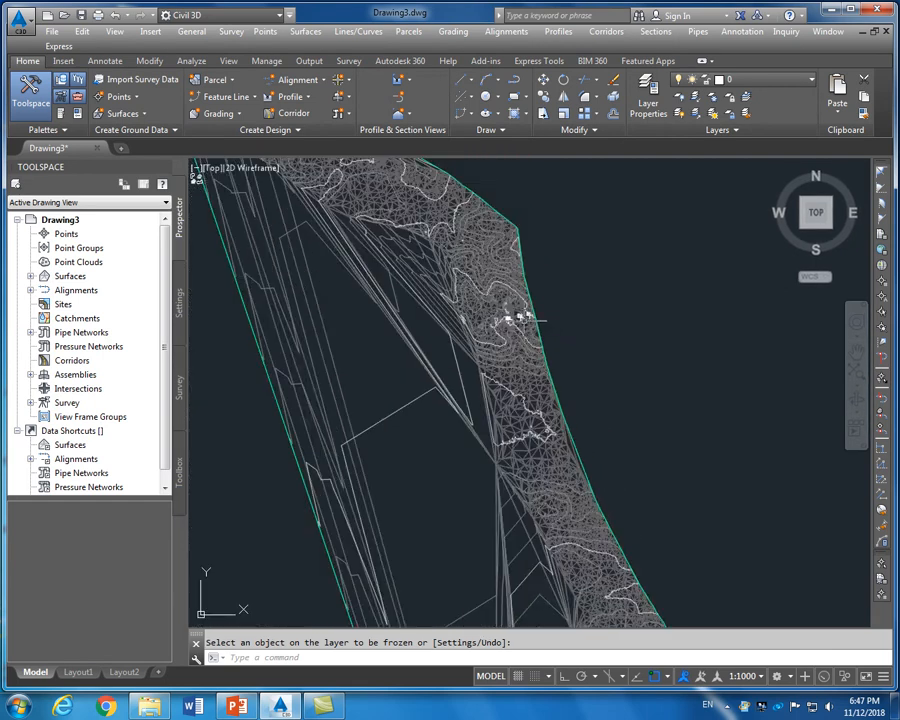
scroll(530, 320, down, 8)
scroll(542, 432, up, 6)
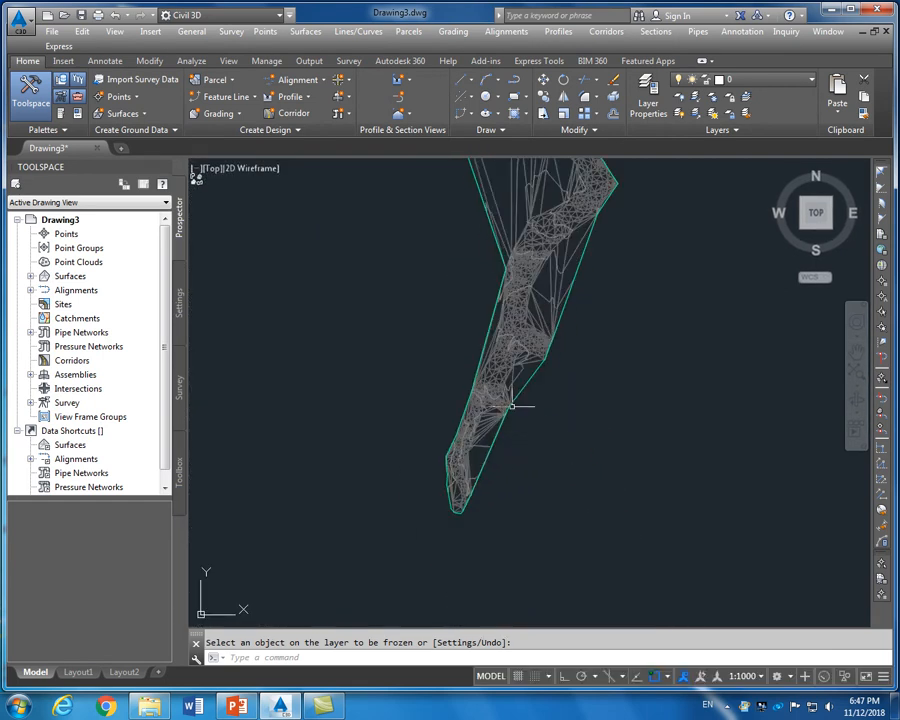
scroll(490, 374, down, 3)
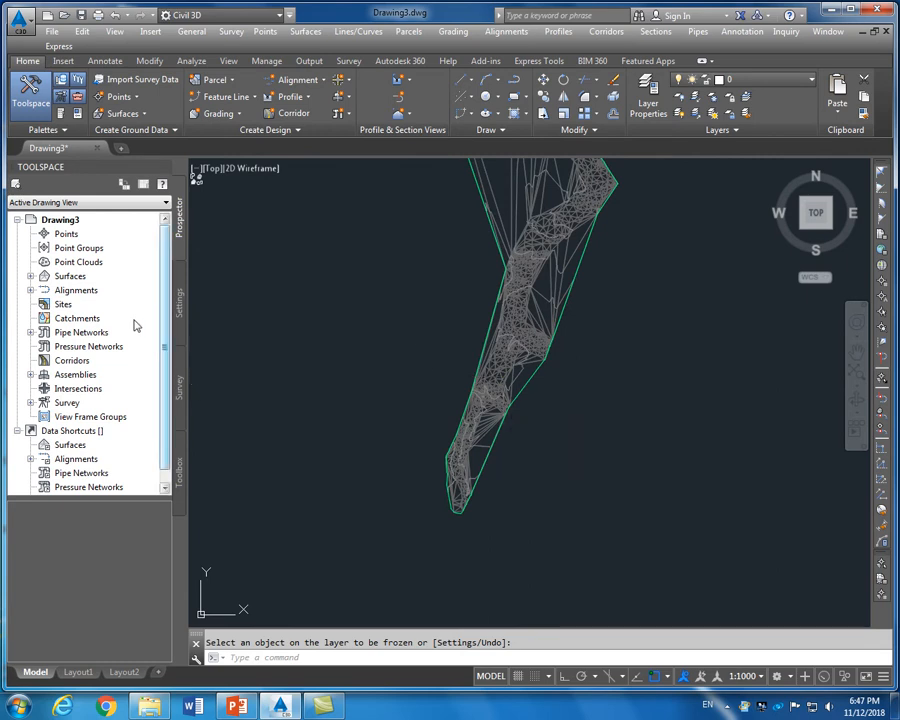
Rebuild the x gr surface from Prospector and dismiss the event log of ignored duplicate points
click(31, 276)
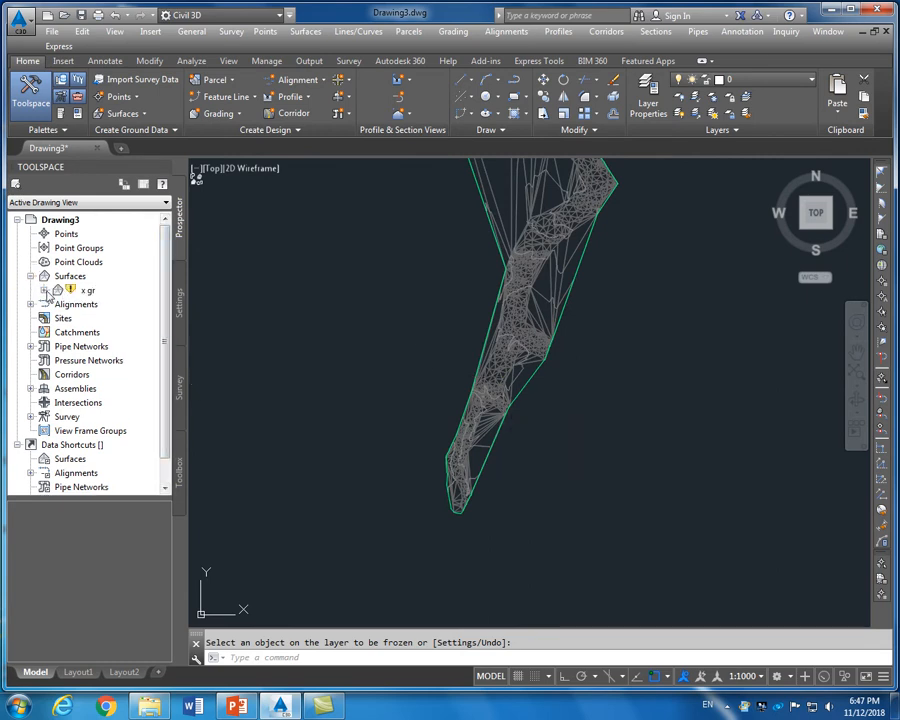
right_click(84, 290)
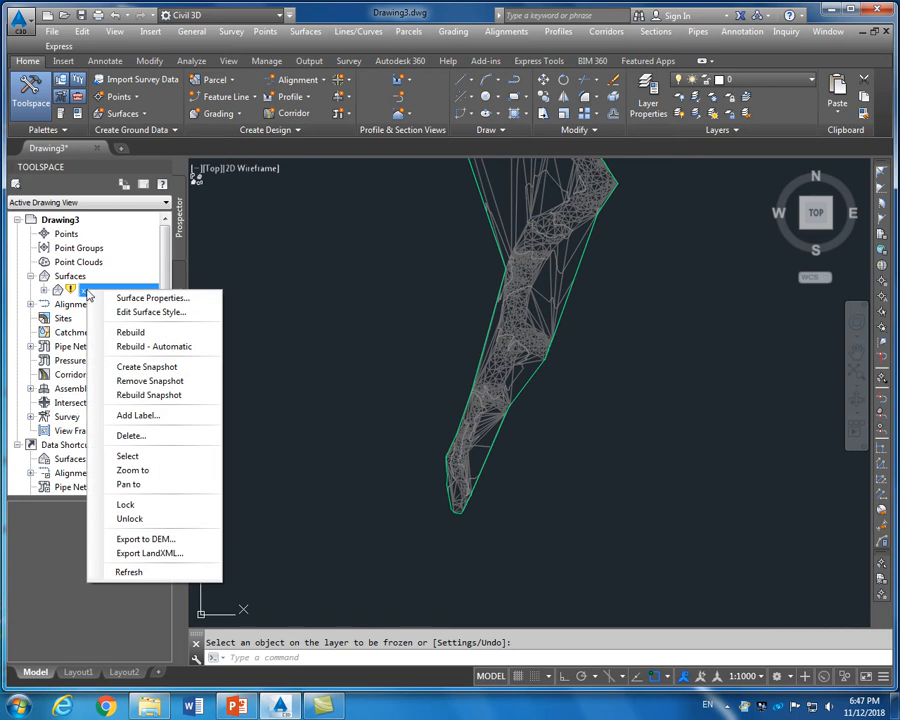
click(124, 336)
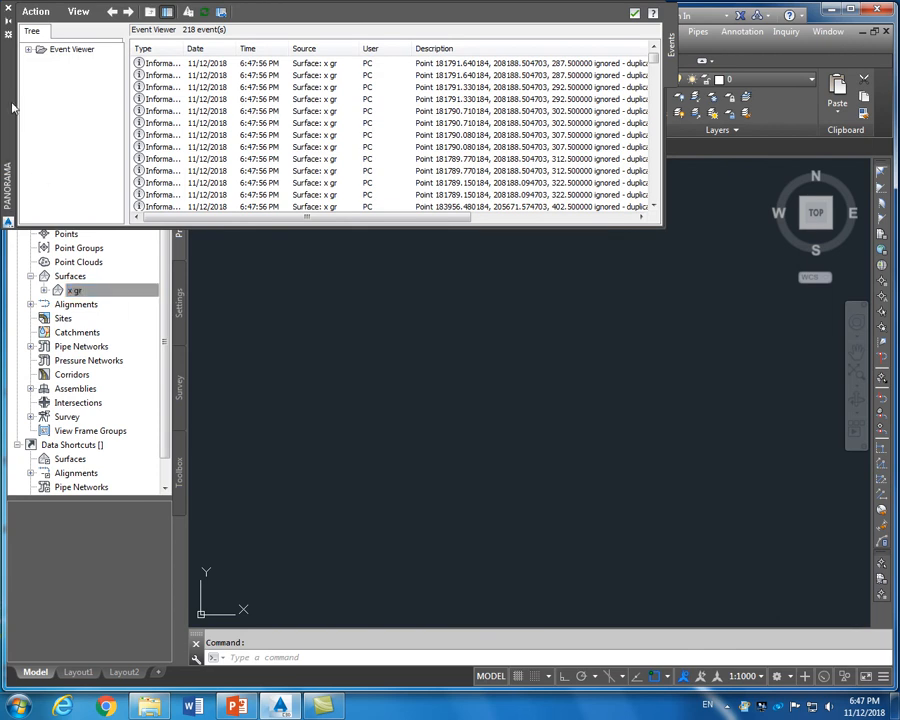
click(8, 22)
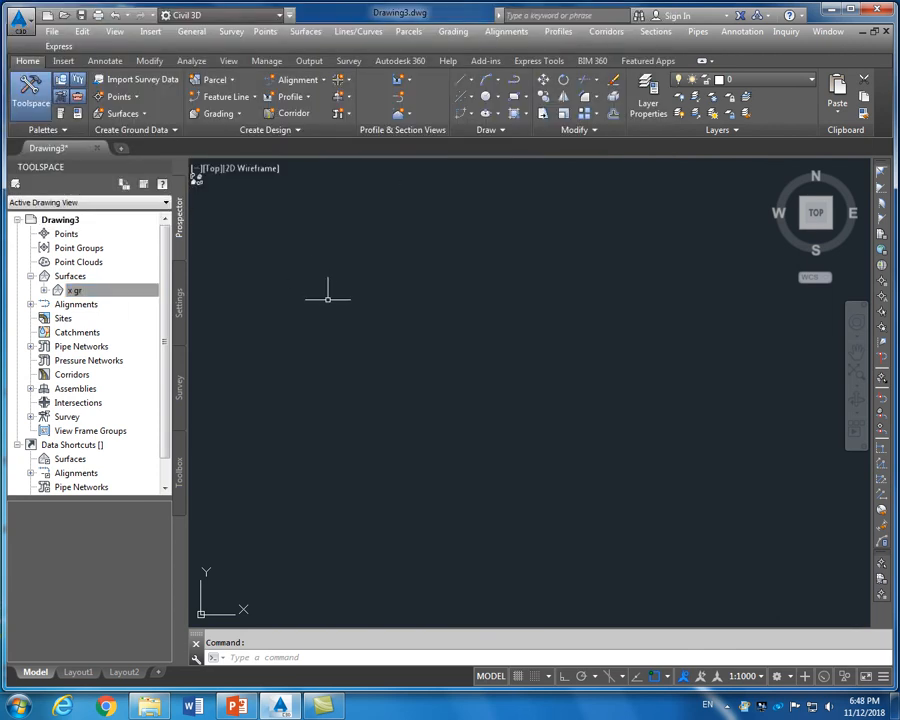
scroll(343, 318, down, 1)
scroll(380, 200, up, 3)
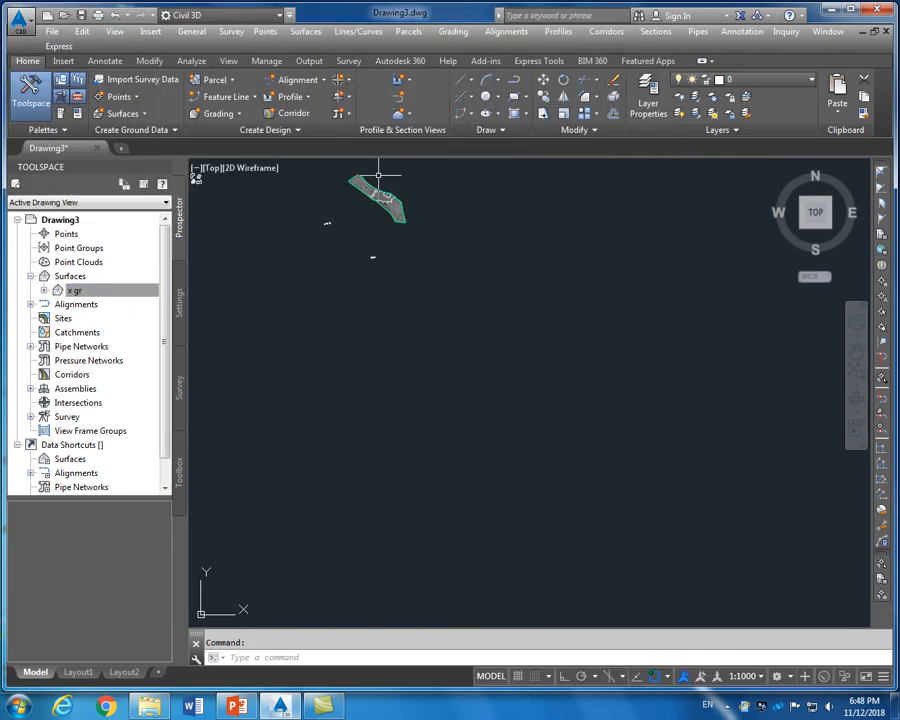
scroll(300, 225, up, 4)
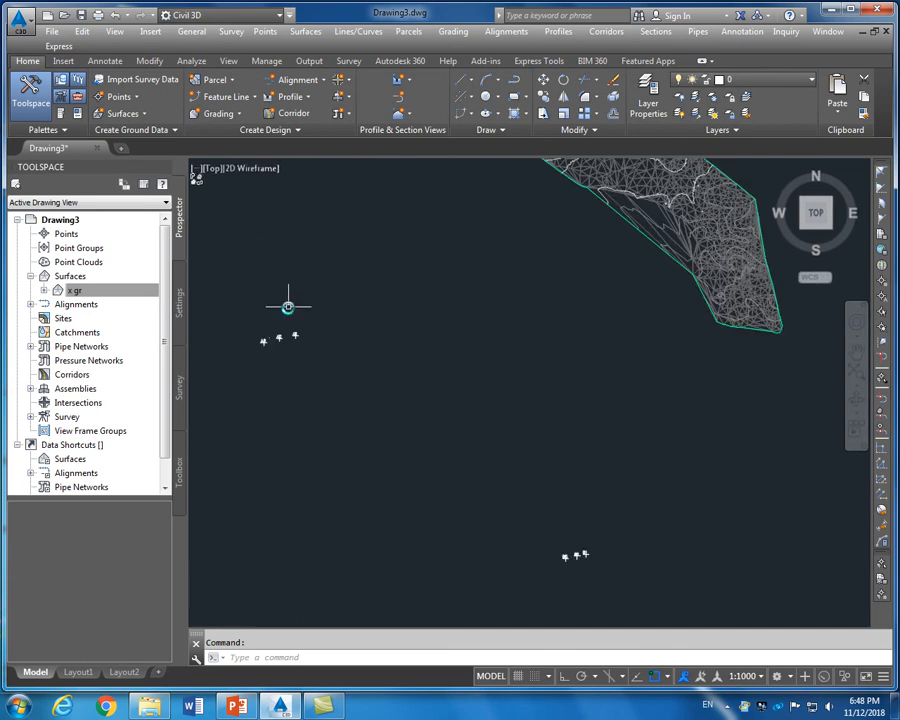
scroll(286, 304, down, 4)
scroll(334, 245, up, 5)
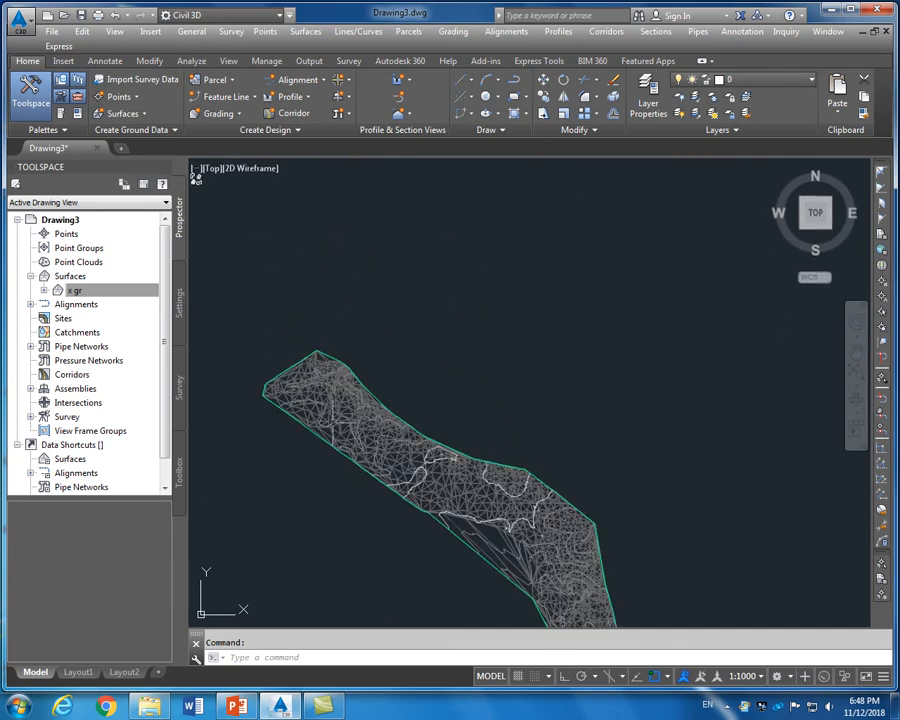
scroll(331, 537, up, 3)
scroll(352, 412, down, 6)
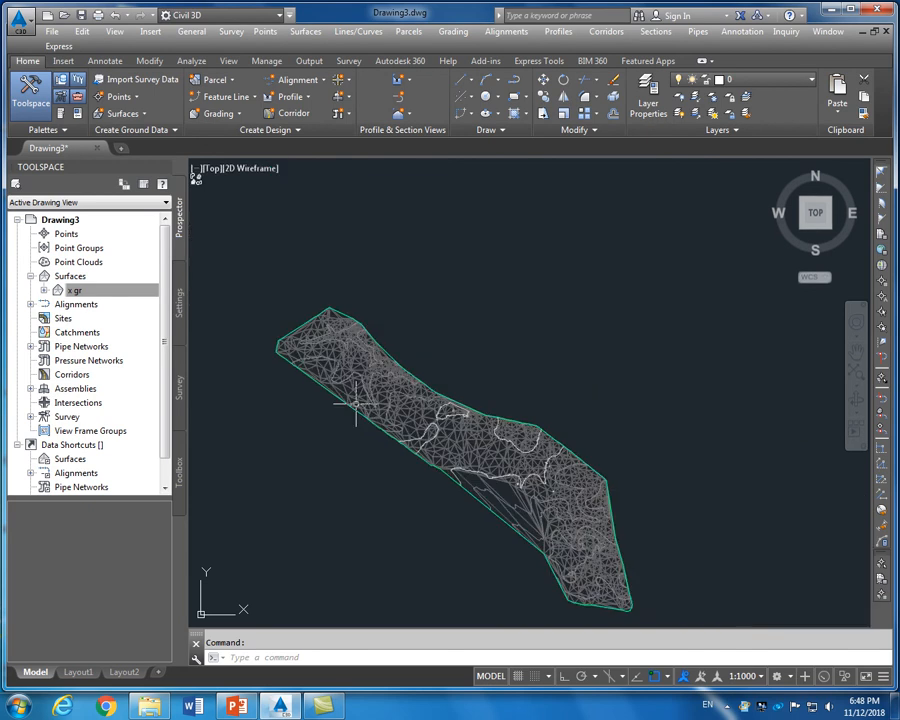
scroll(330, 310, up, 2)
scroll(330, 316, up, 4)
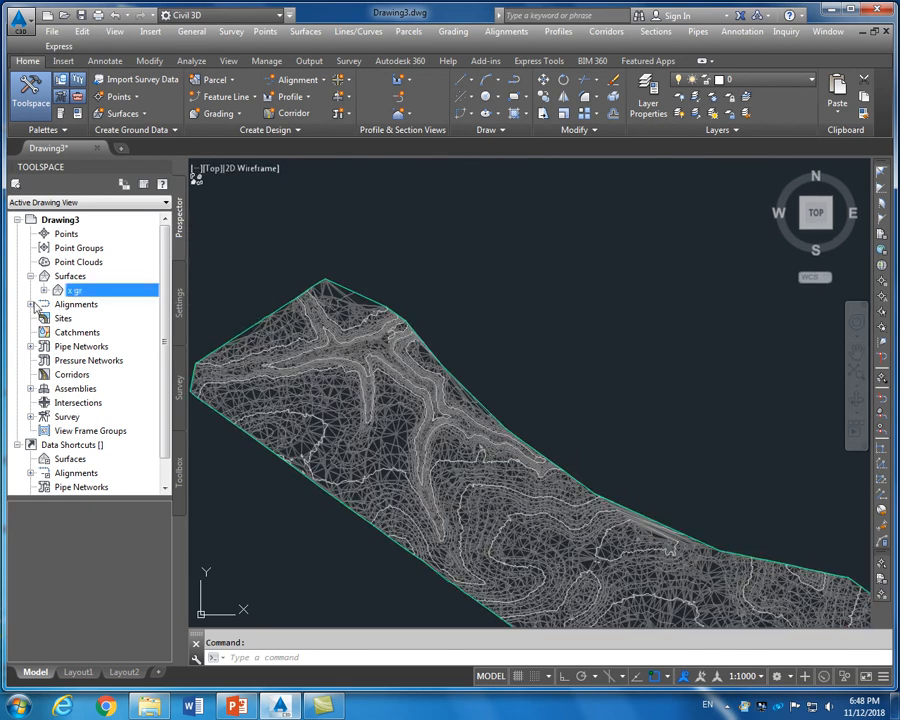
Review the Information, Definition and Analysis tabs in x gr's Surface Properties, then apply and close them
right_click(79, 295)
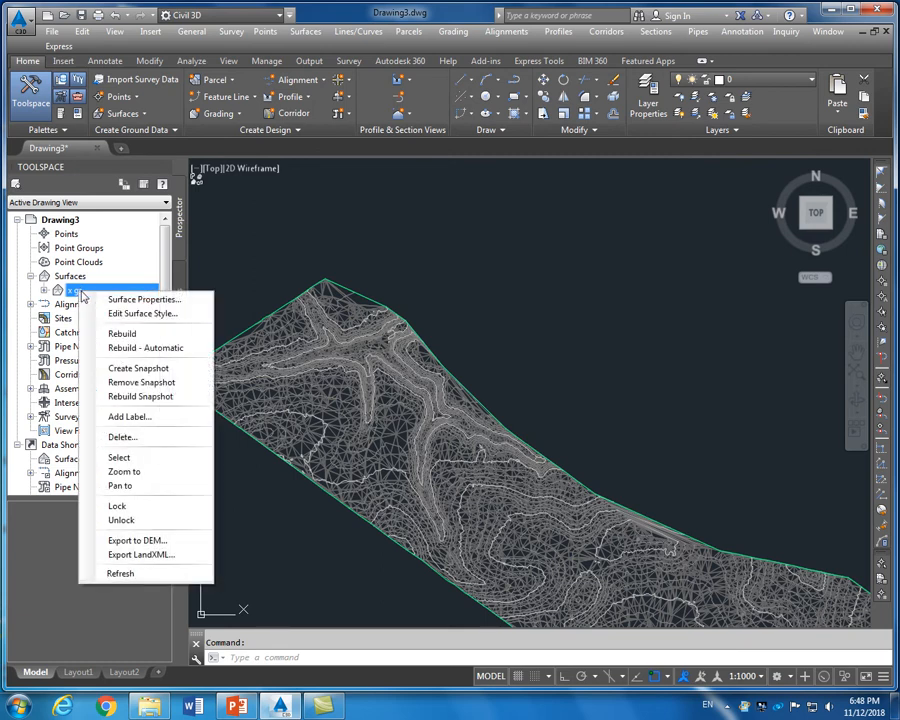
click(116, 300)
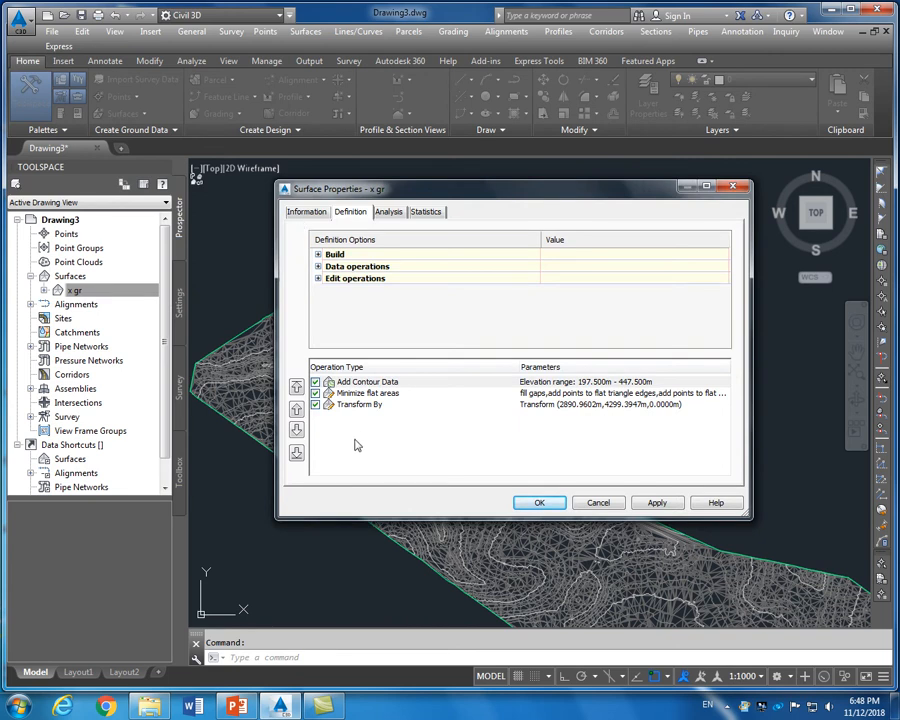
click(390, 212)
click(352, 212)
click(306, 212)
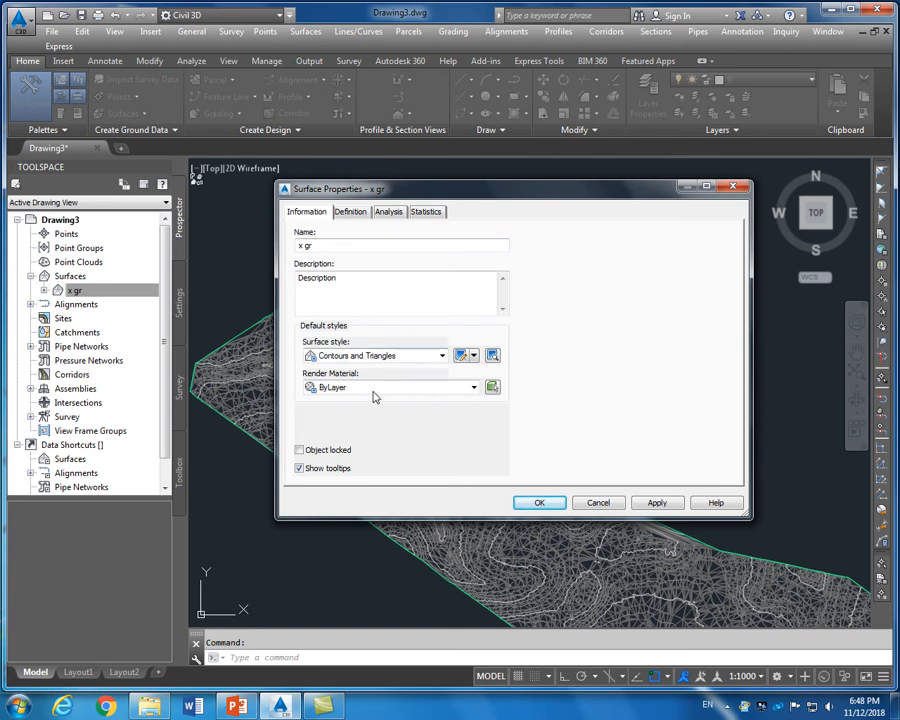
click(663, 502)
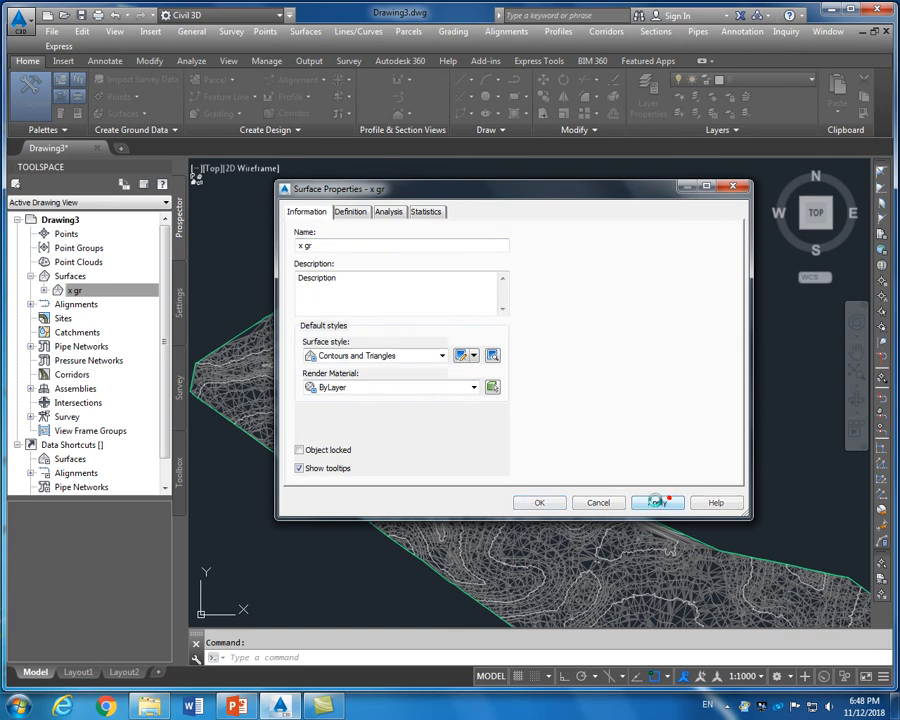
click(543, 503)
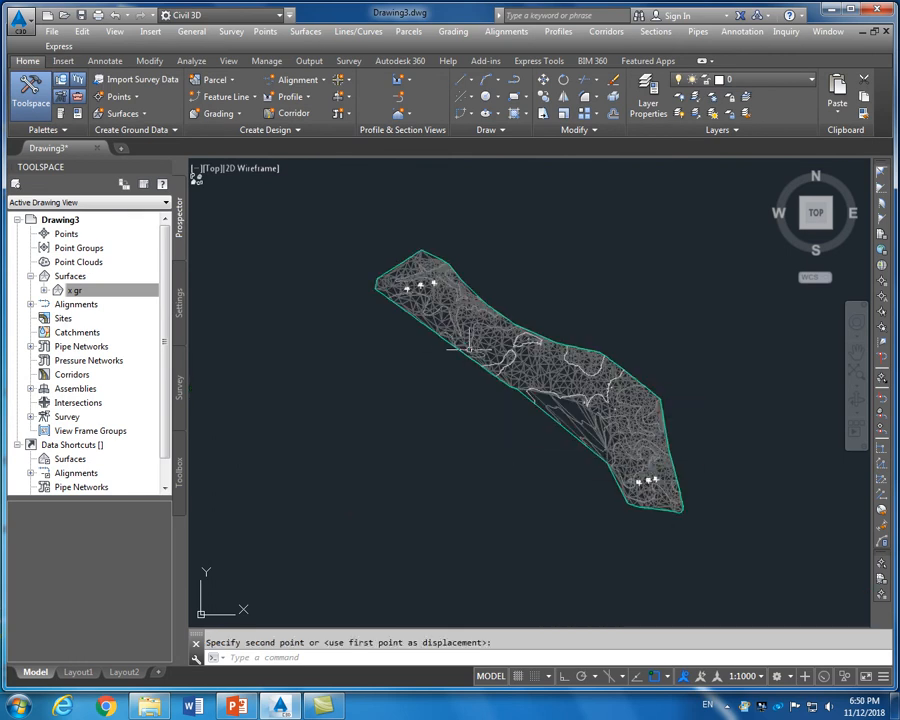
scroll(494, 366, up, 4)
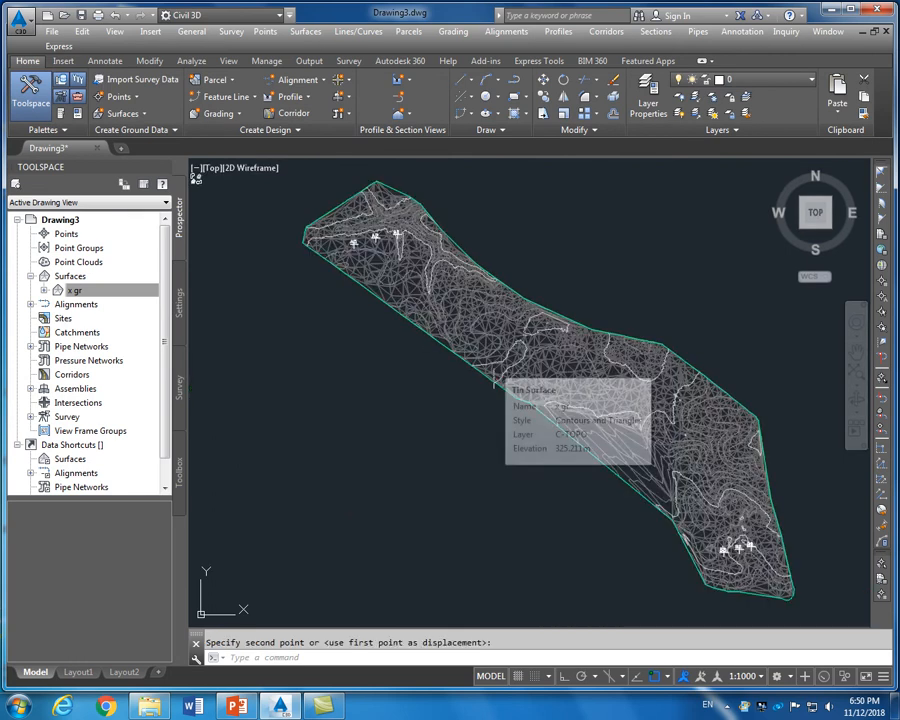
scroll(494, 366, down, 2)
scroll(270, 165, up, 2)
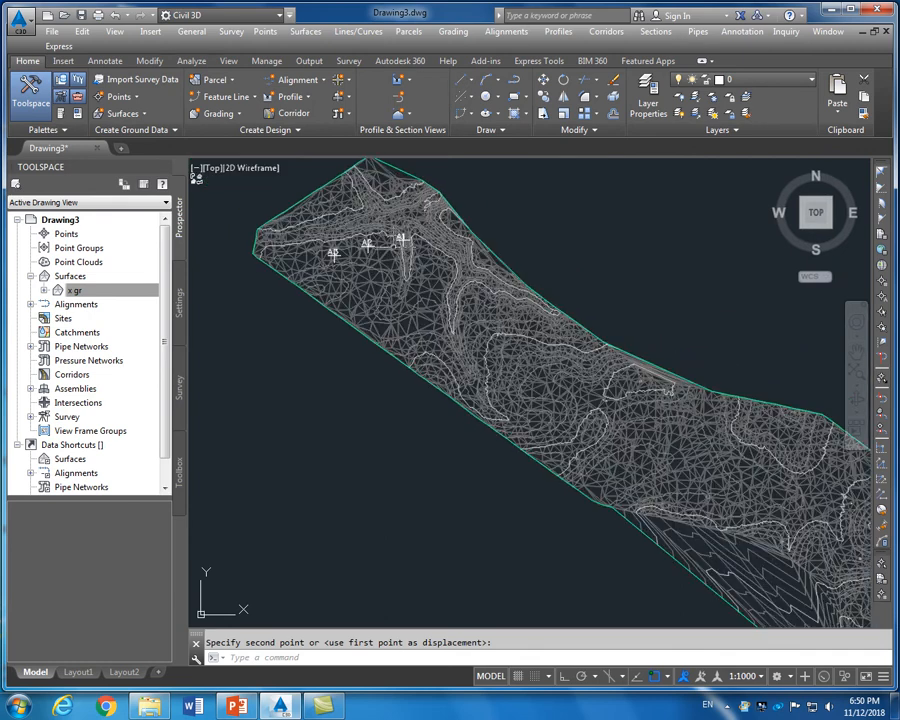
scroll(278, 181, down, 2)
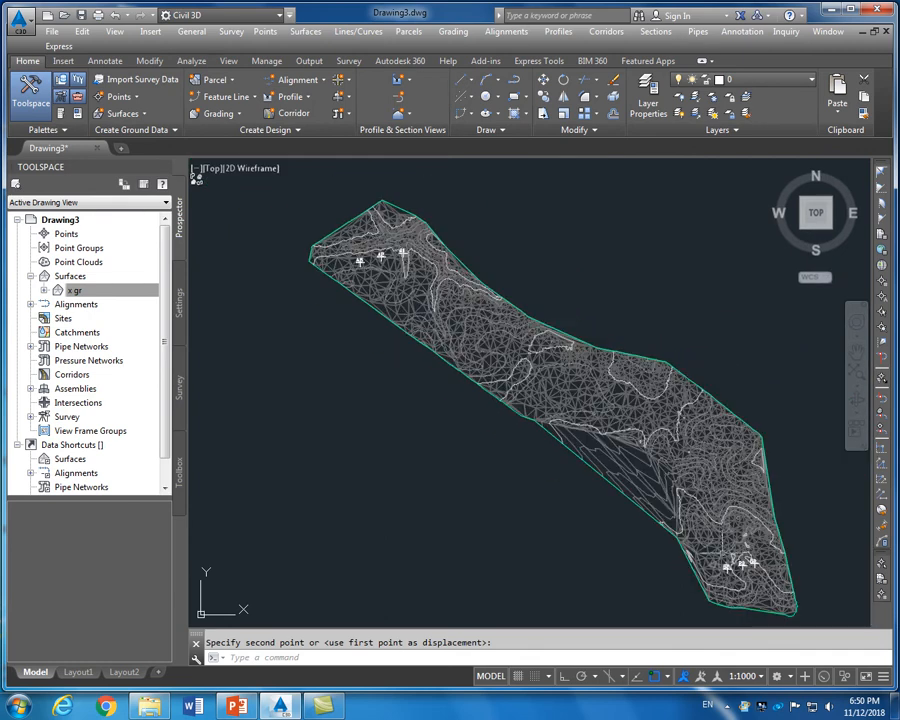
scroll(758, 570, up, 2)
scroll(716, 463, down, 2)
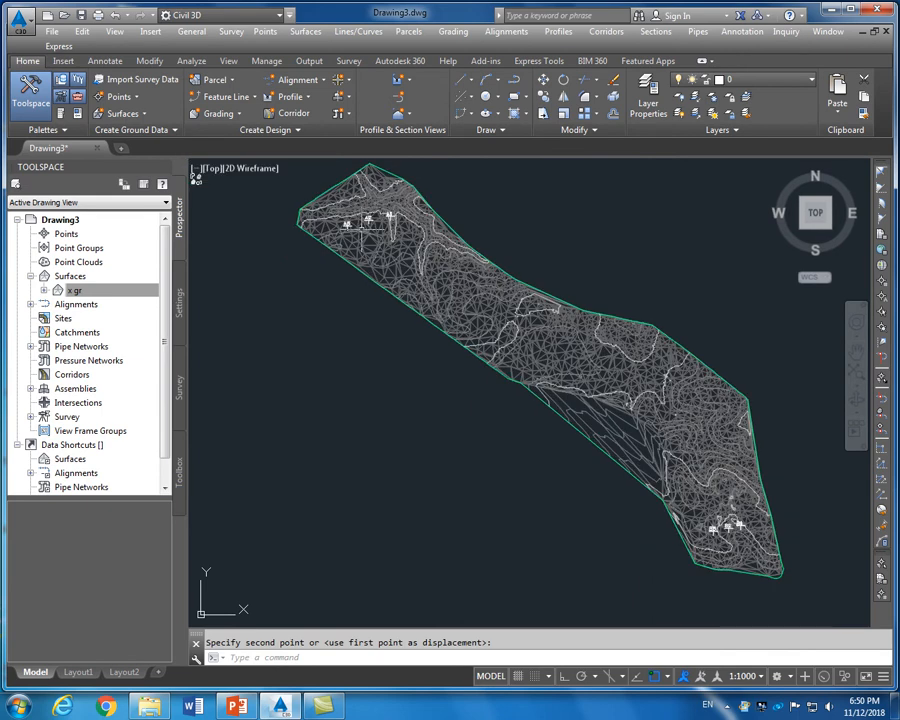
scroll(370, 222, up, 4)
scroll(369, 228, down, 5)
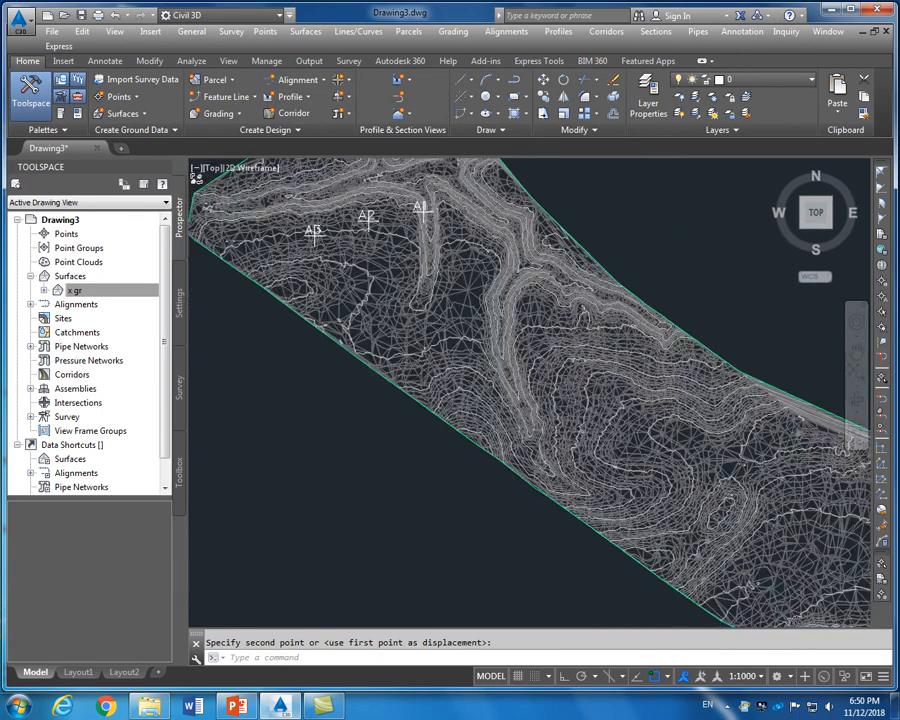
scroll(587, 422, up, 2)
scroll(415, 296, up, 2)
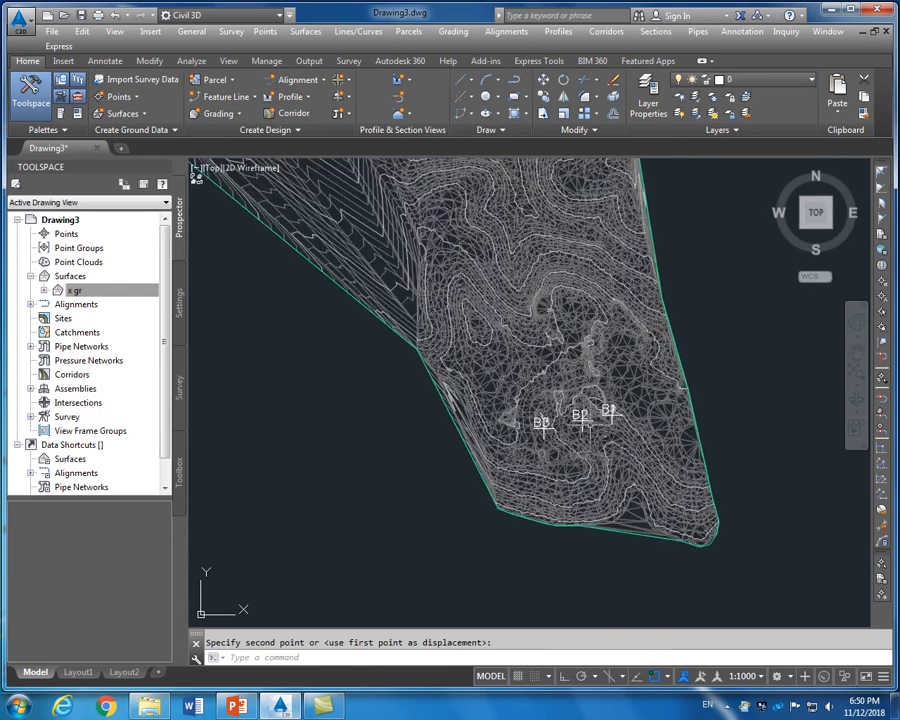
scroll(420, 285, down, 4)
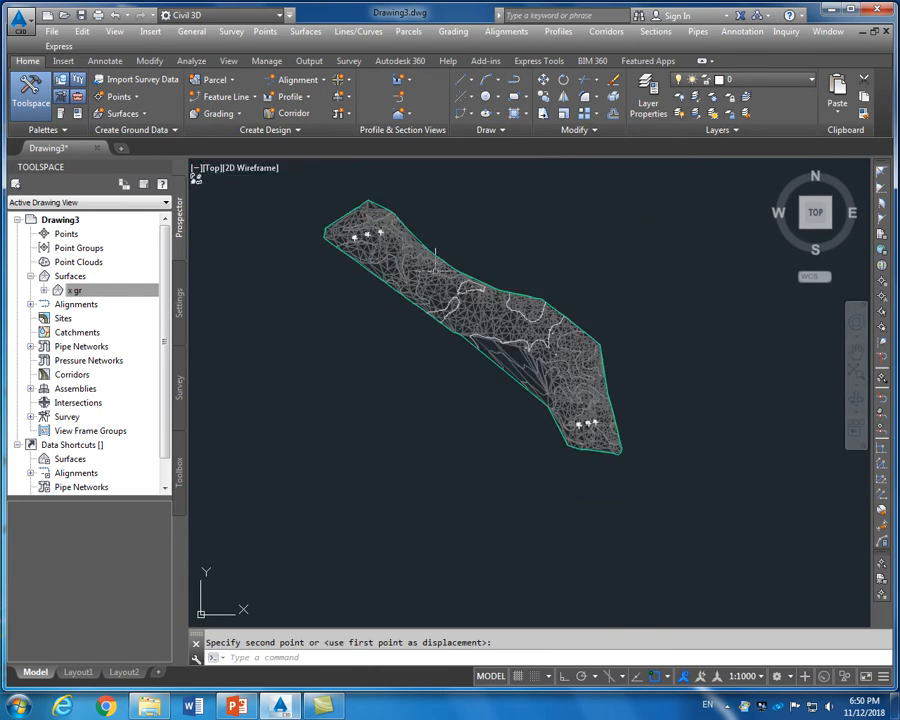
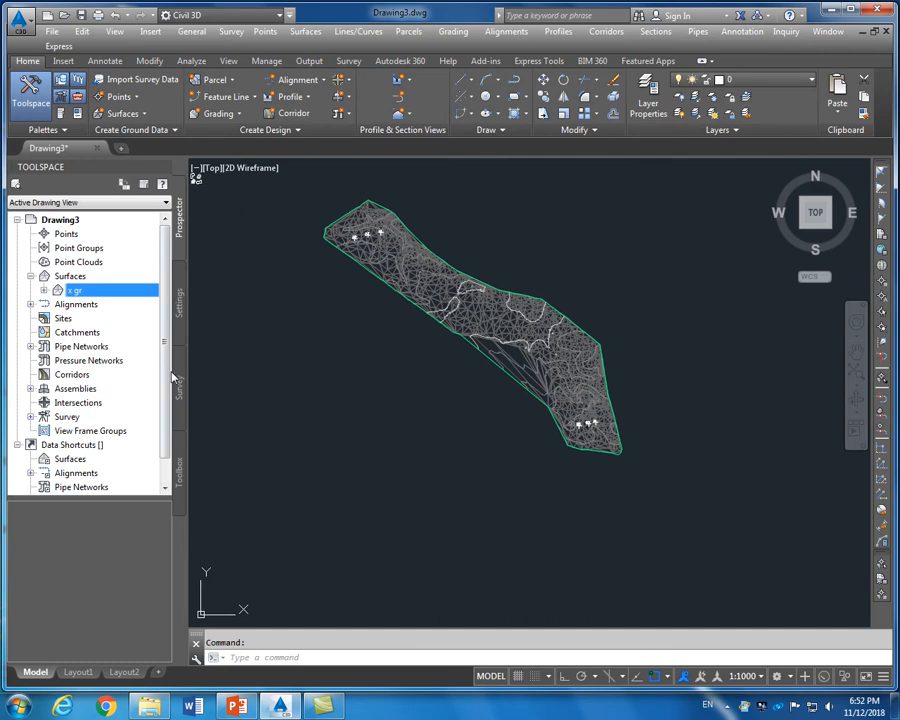
Change the x gr surface's Name to EGL in Surface Properties and apply it
right_click(82, 294)
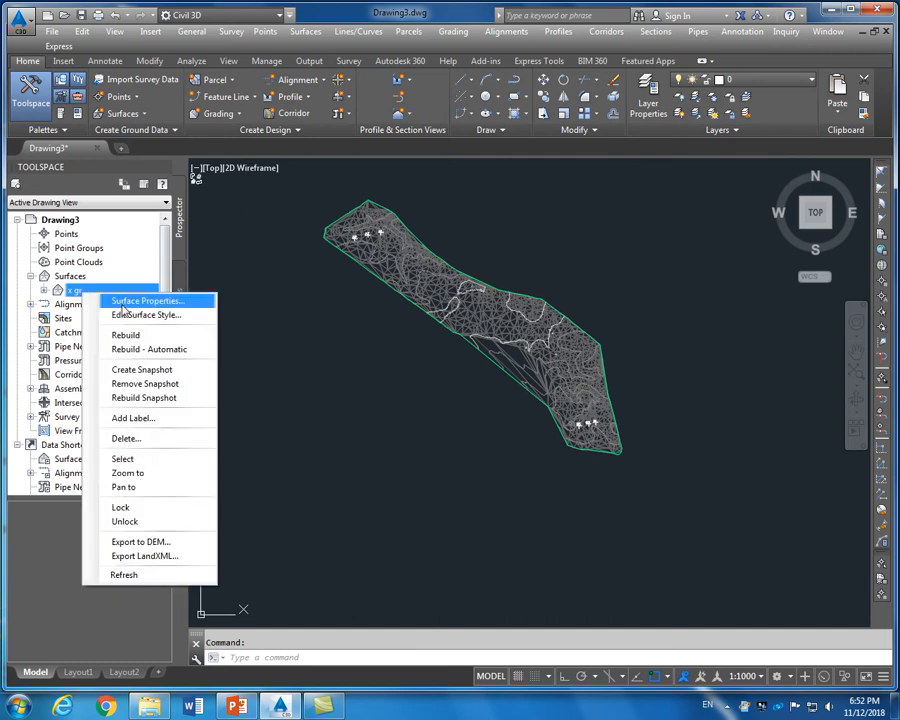
click(141, 302)
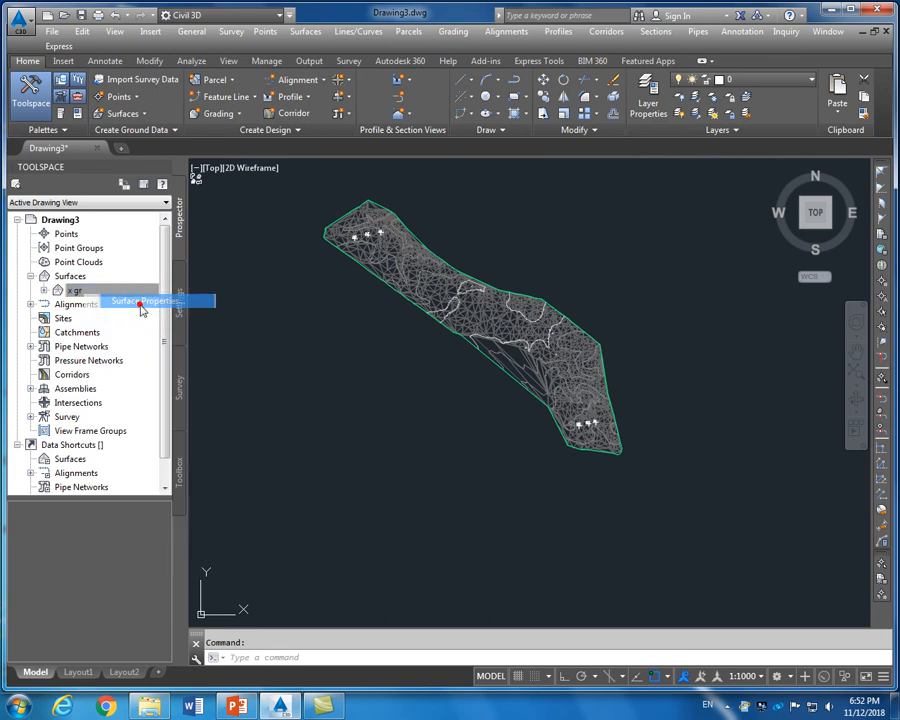
drag(320, 250, 294, 250)
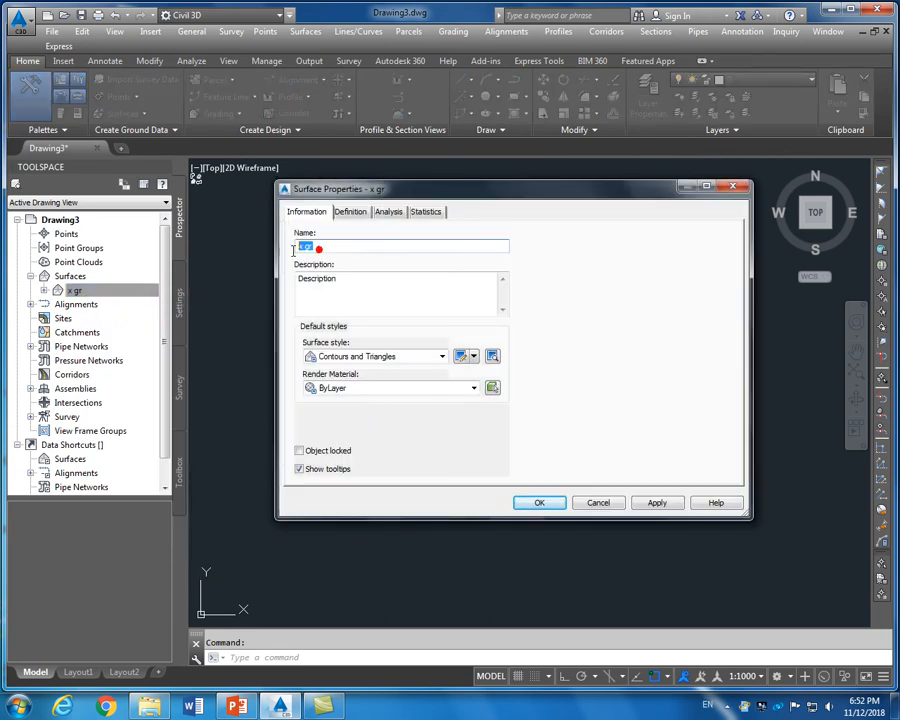
text(EG)
click(655, 503)
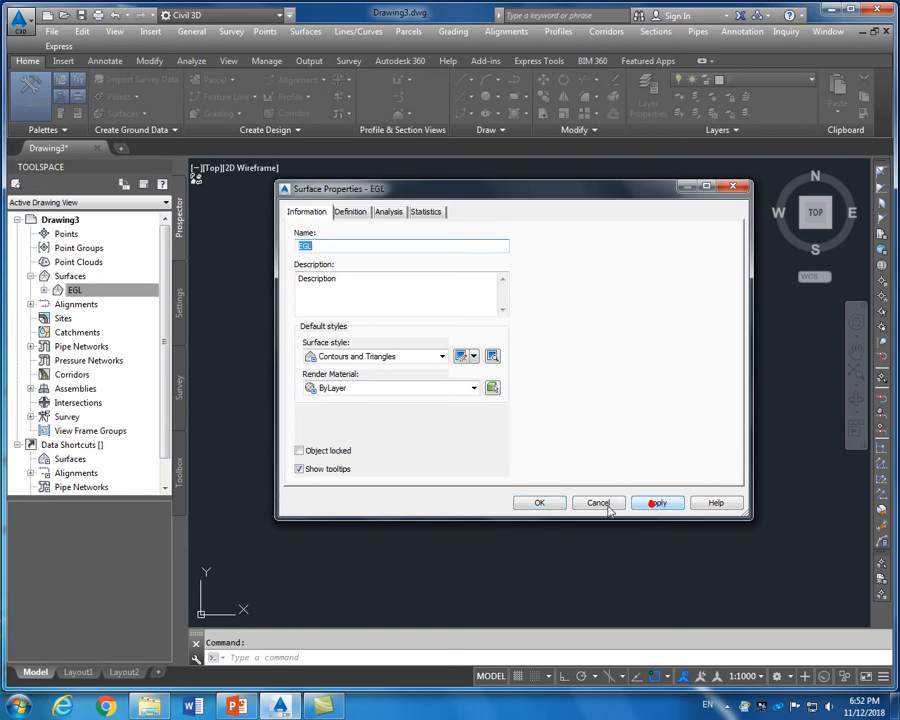
click(538, 503)
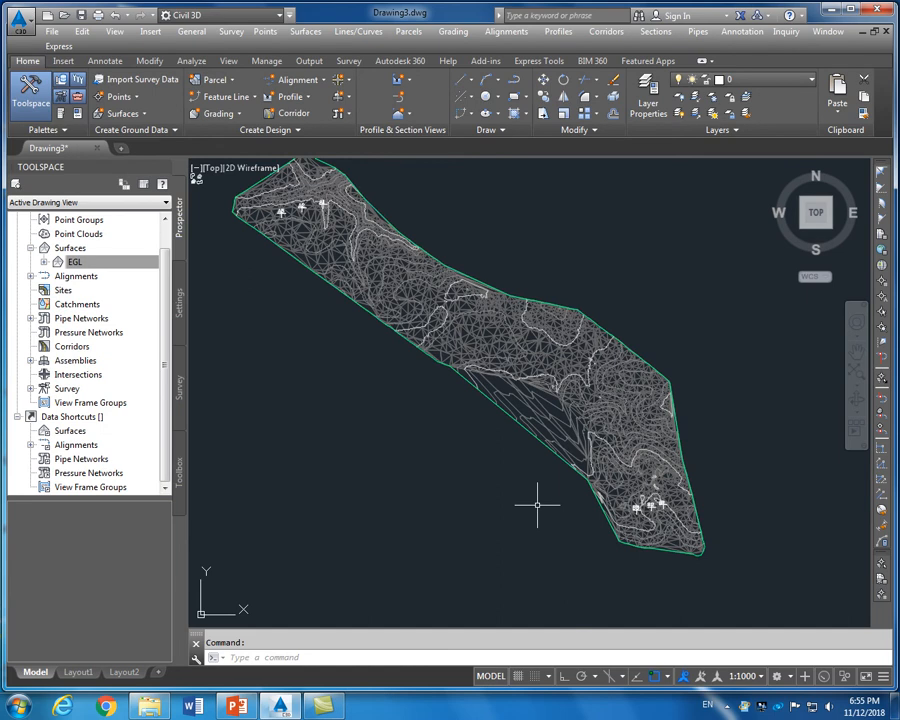
Start a new alignment named Alignment -1 with site None and the Proposed style
click(321, 80)
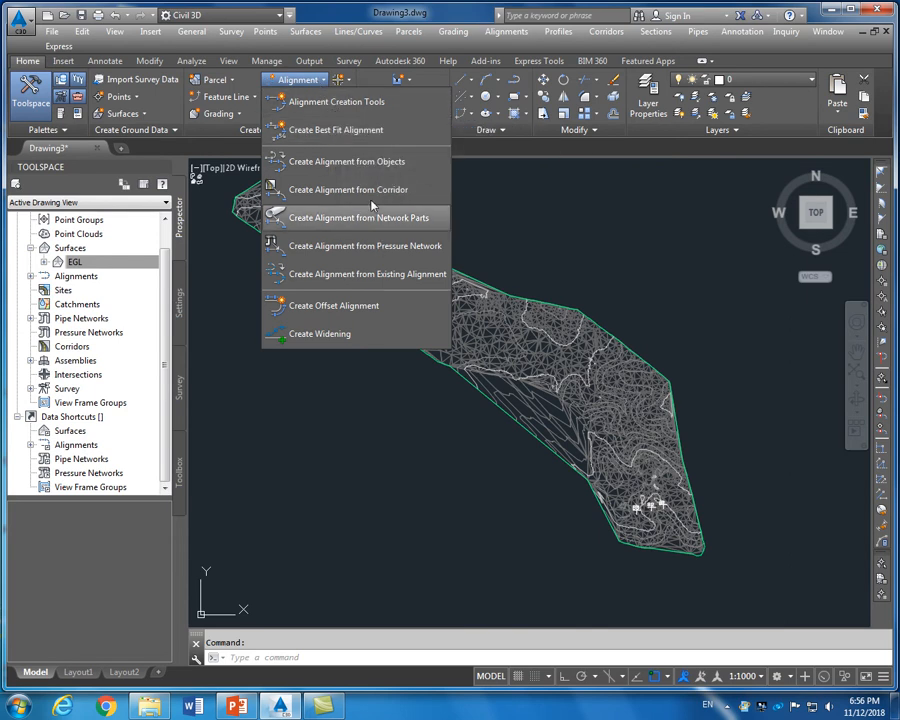
click(370, 103)
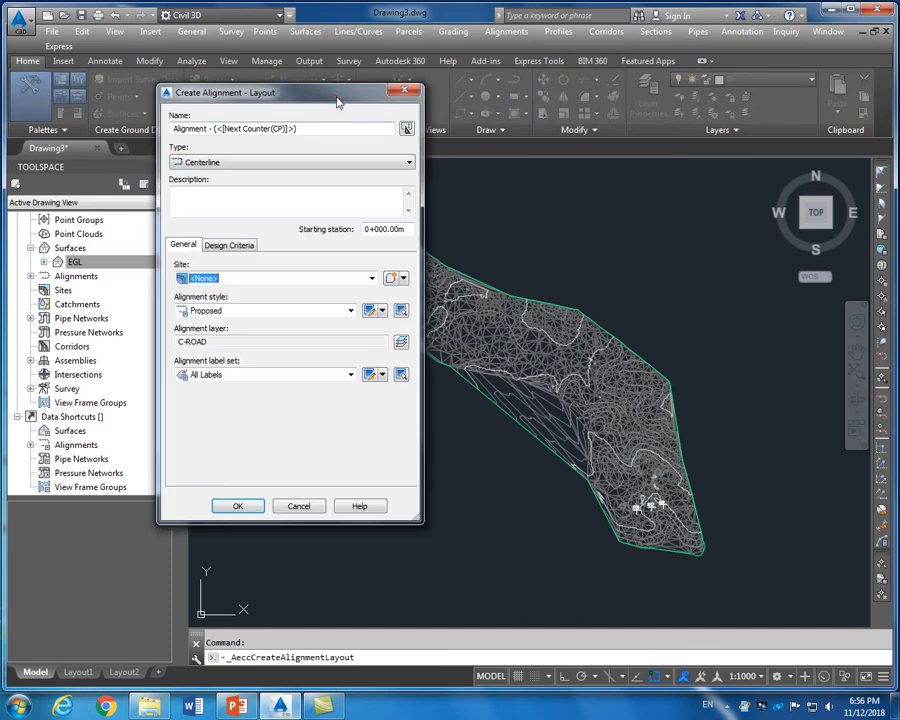
drag(338, 101, 360, 105)
drag(234, 132, 320, 140)
text(1)
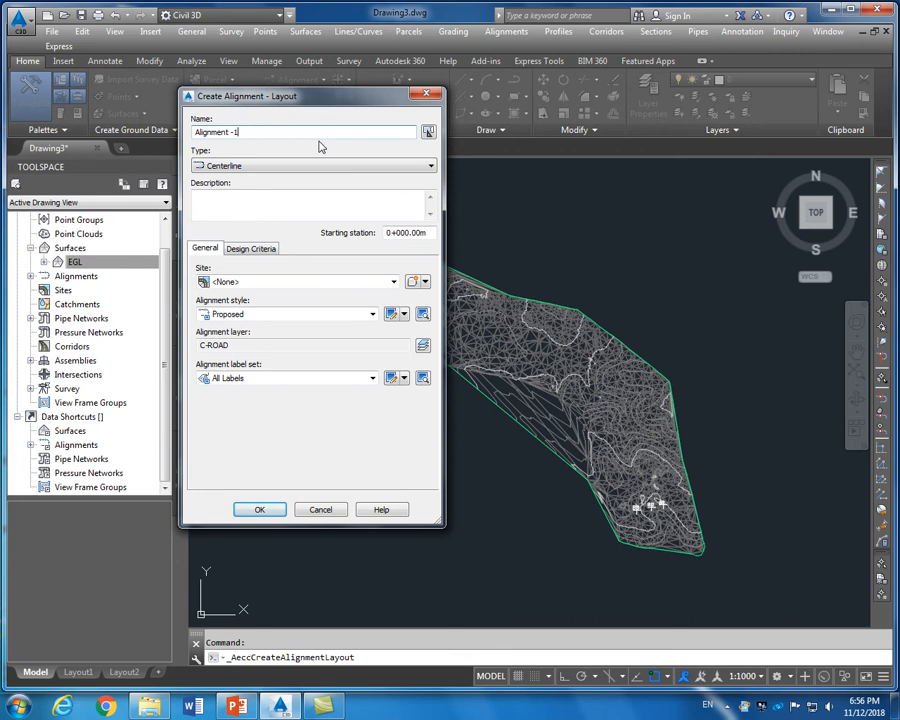
click(275, 281)
click(277, 284)
click(283, 315)
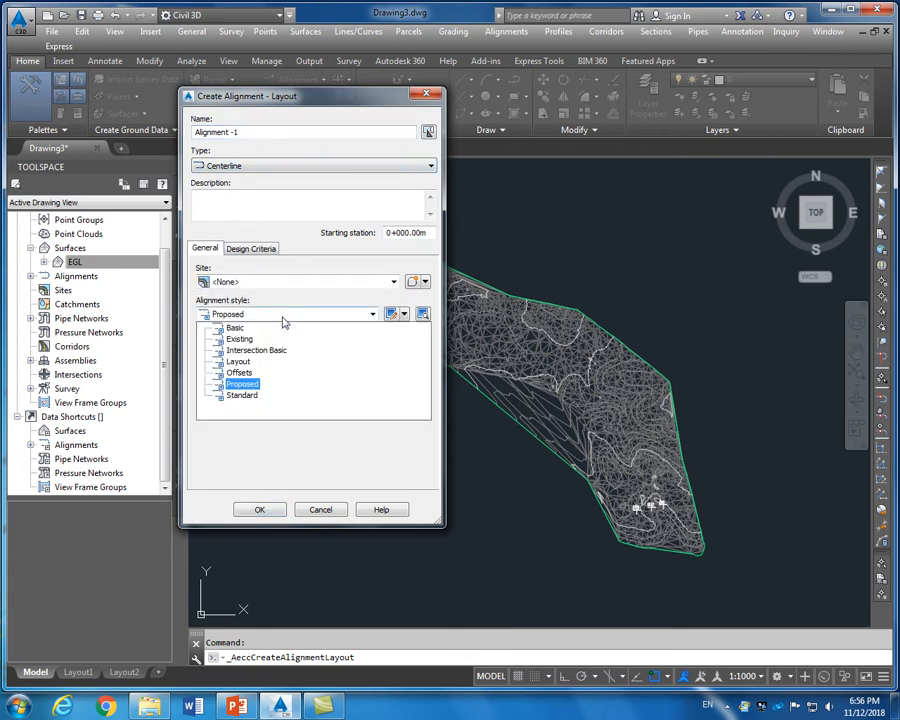
click(302, 306)
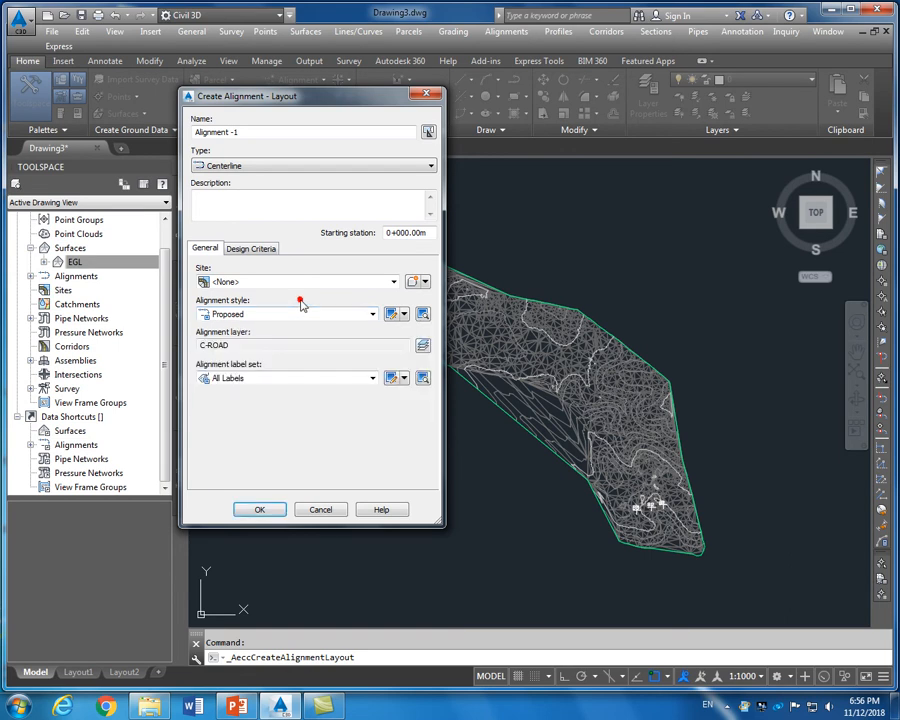
Enable criteria-based design at 80 km/h with the AASHTO 2011 Metric eMax 8% table, then create it
click(258, 248)
drag(213, 284, 201, 286)
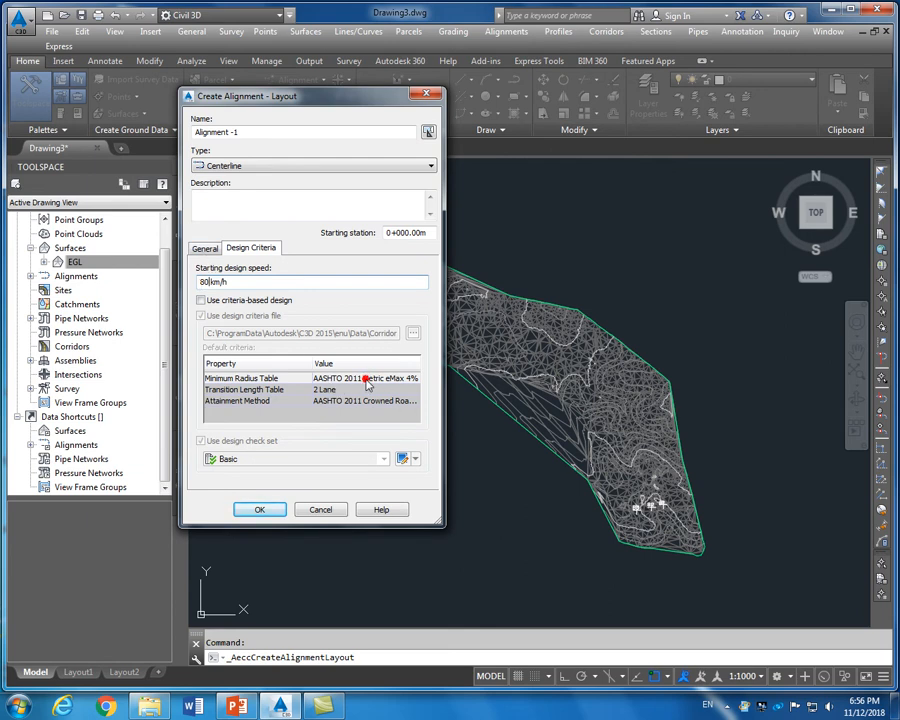
click(226, 302)
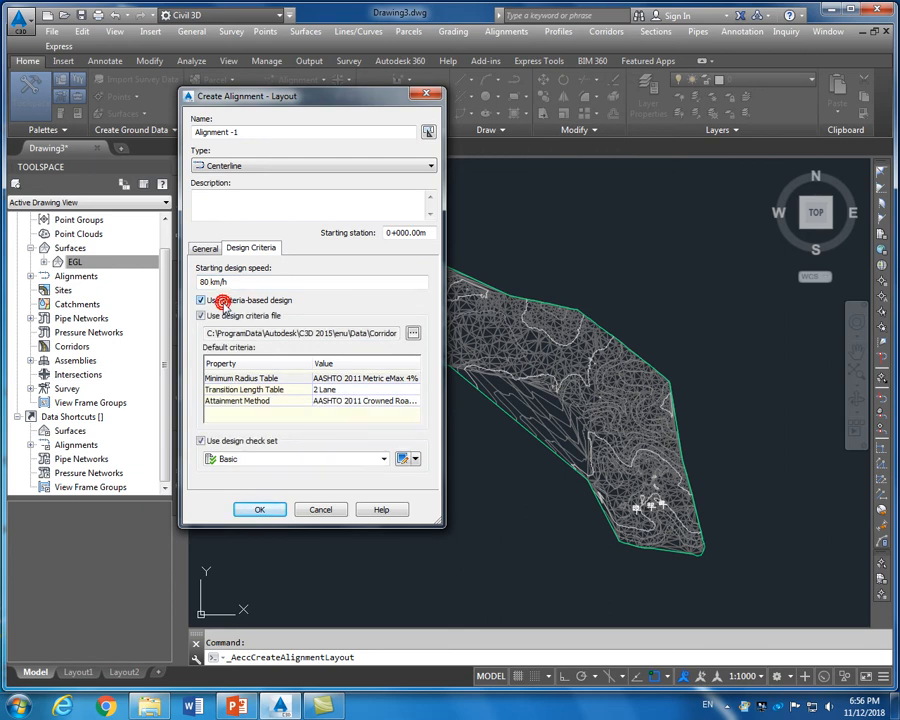
click(358, 379)
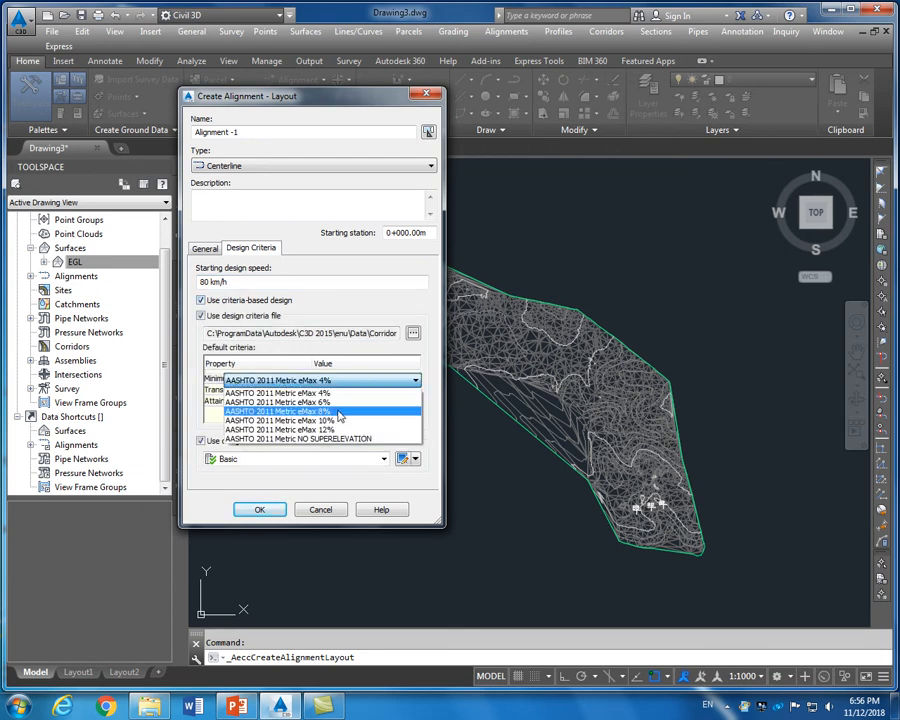
click(339, 413)
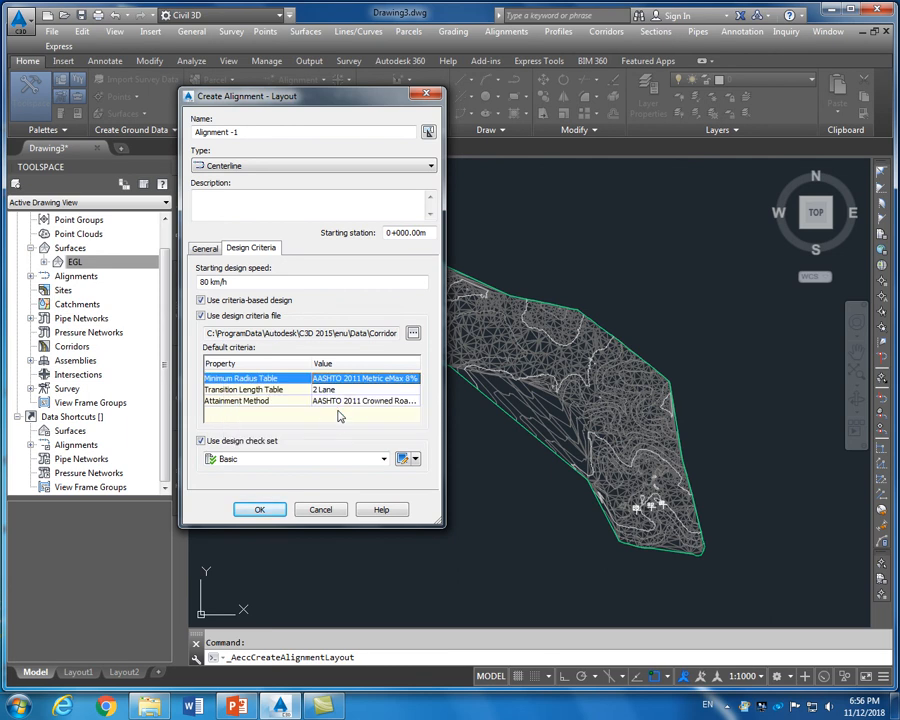
click(210, 250)
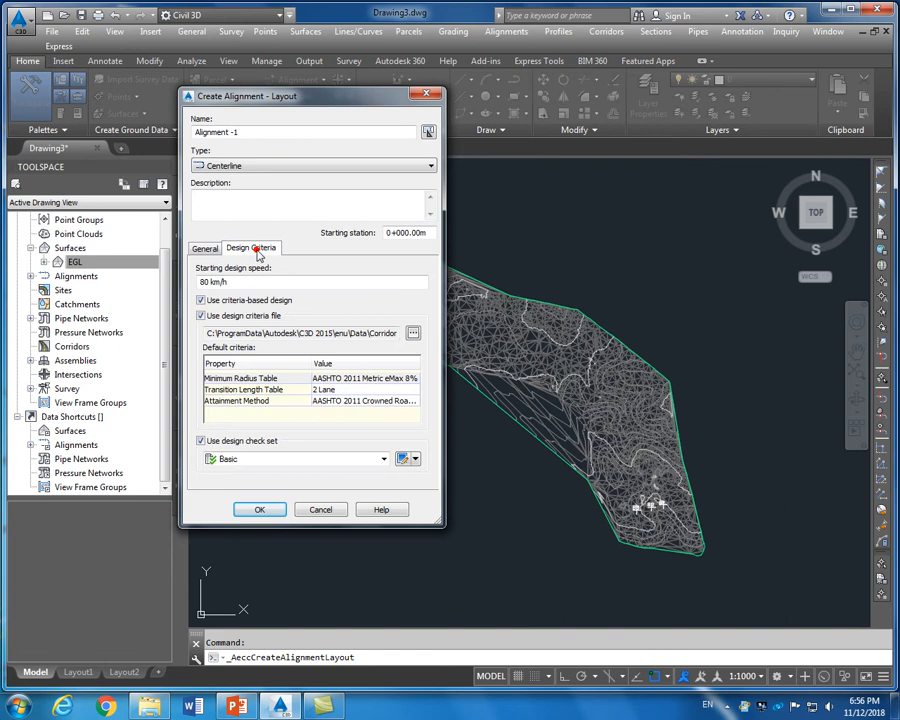
click(204, 248)
click(258, 510)
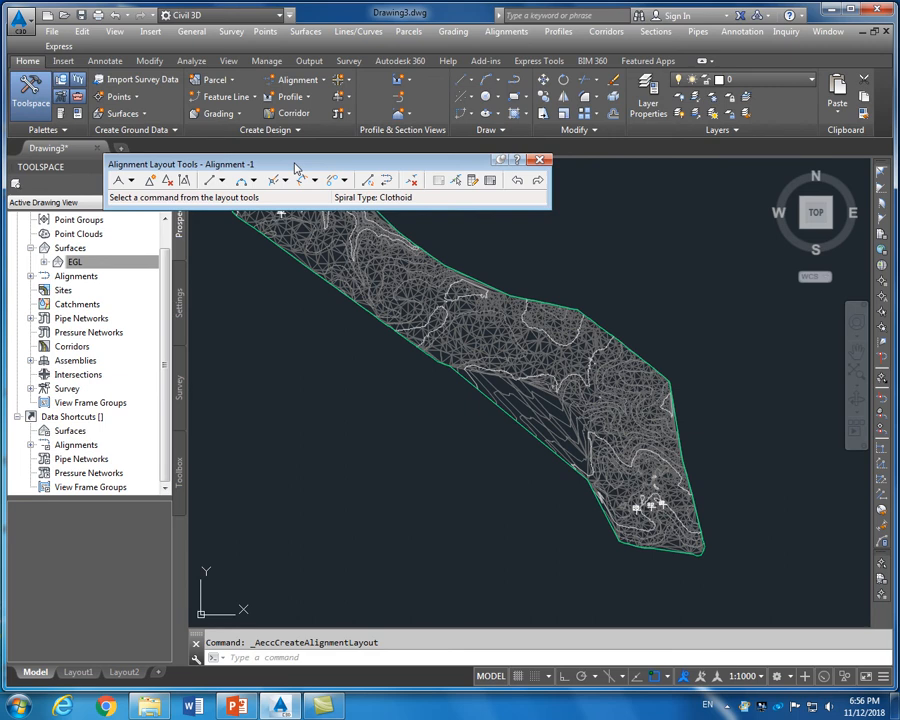
Choose the Tangent-Tangent (With curves) tool in the Alignment Layout Tools
drag(305, 169, 615, 18)
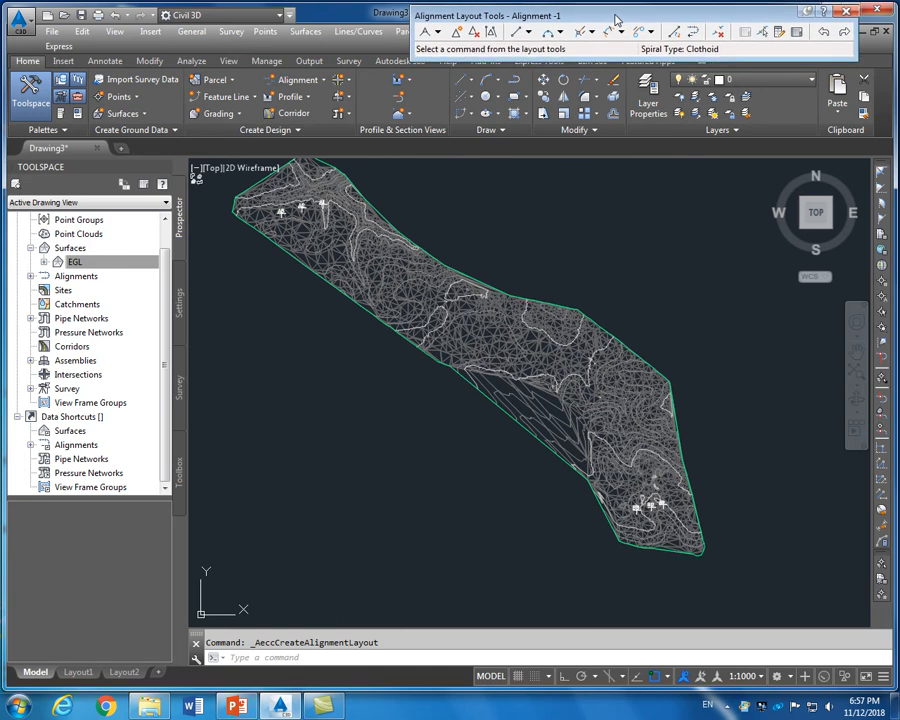
scroll(474, 257, down, 2)
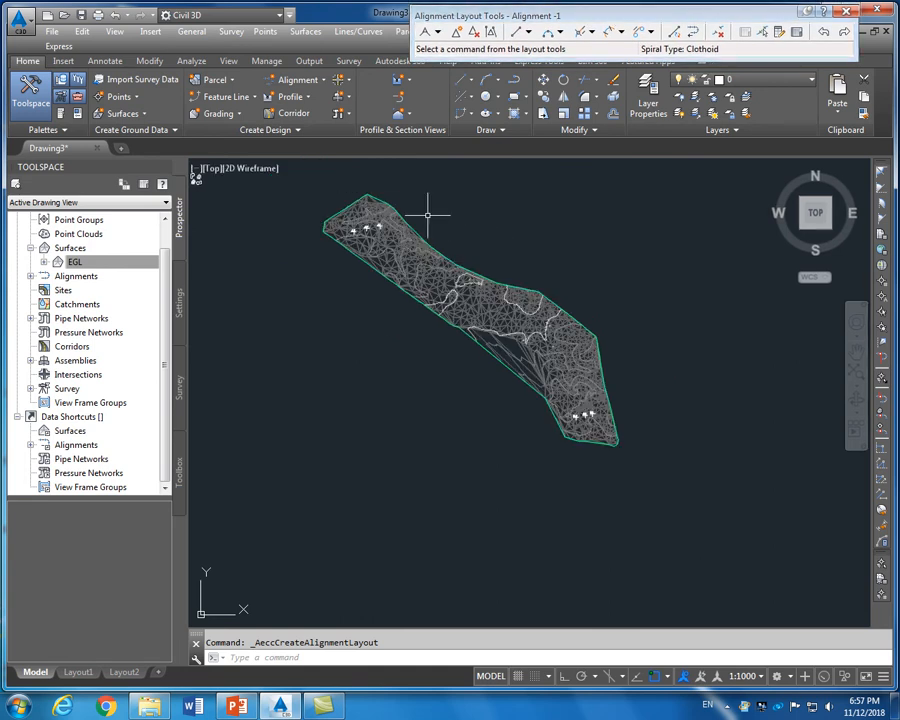
click(437, 33)
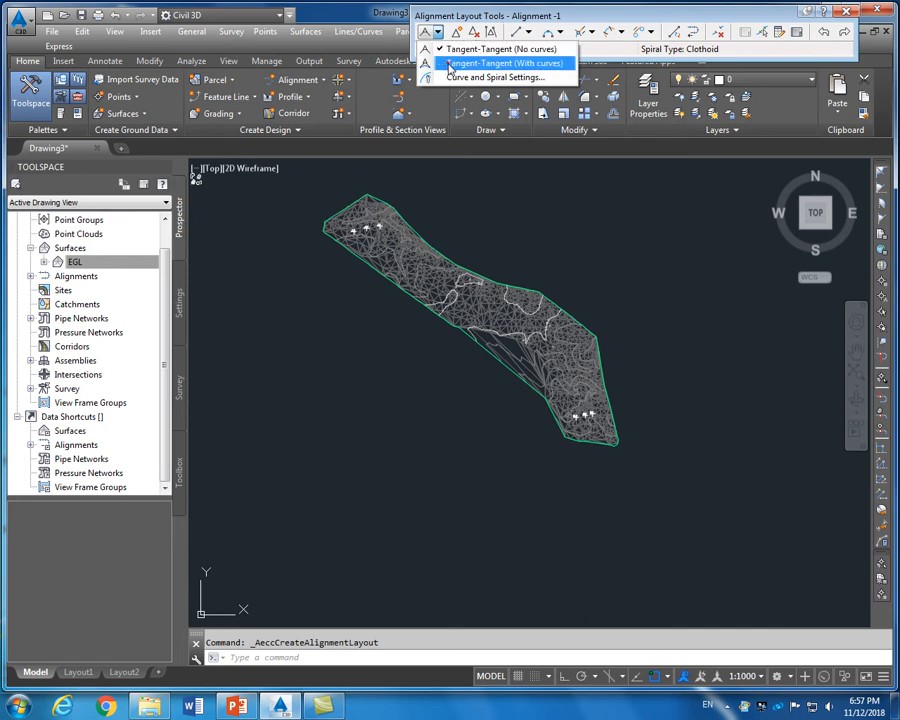
click(450, 67)
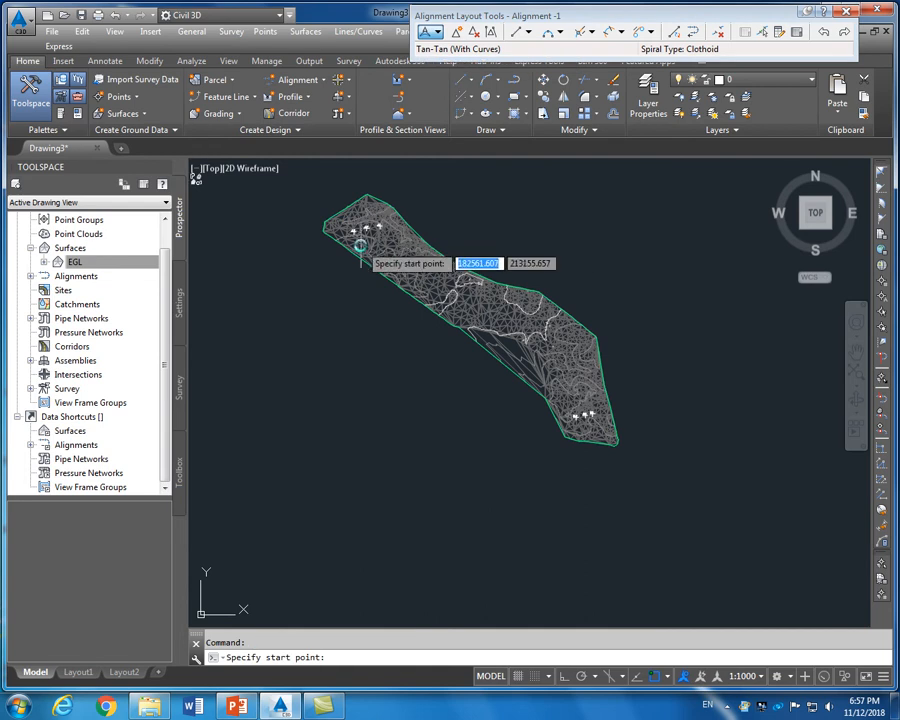
Start Alignment -1 at point A2 and place its second point
scroll(360, 247, up, 6)
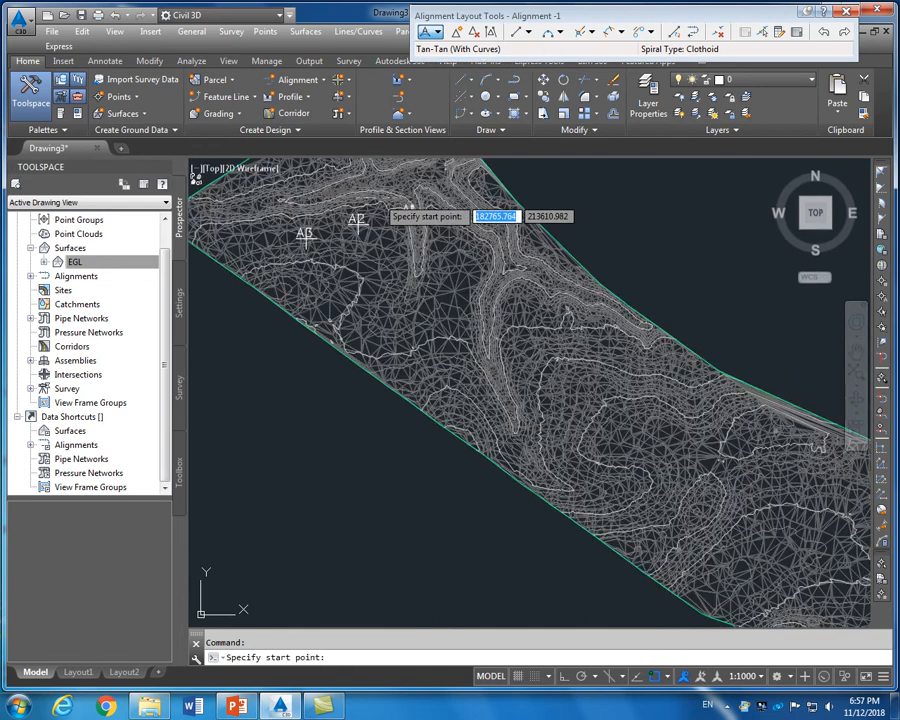
scroll(355, 235, down, 4)
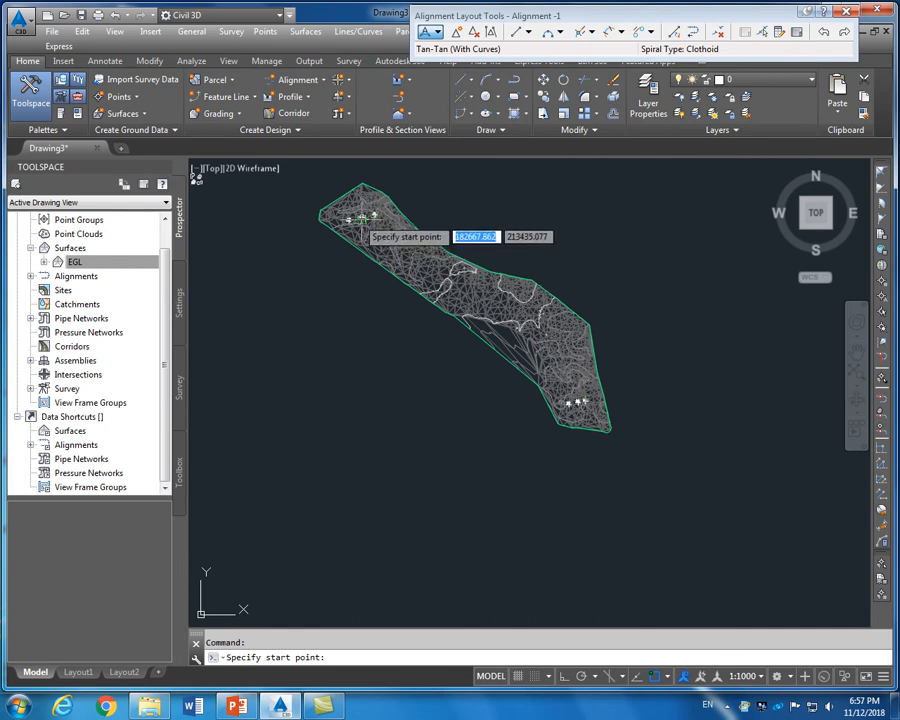
scroll(360, 215, up, 2)
scroll(360, 215, up, 3)
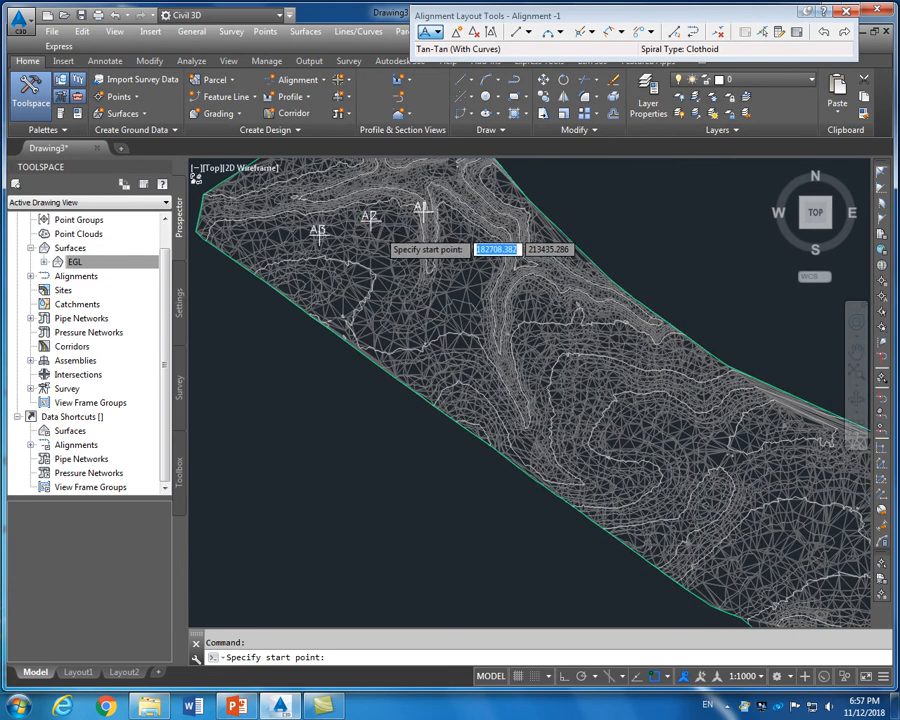
scroll(363, 214, up, 3)
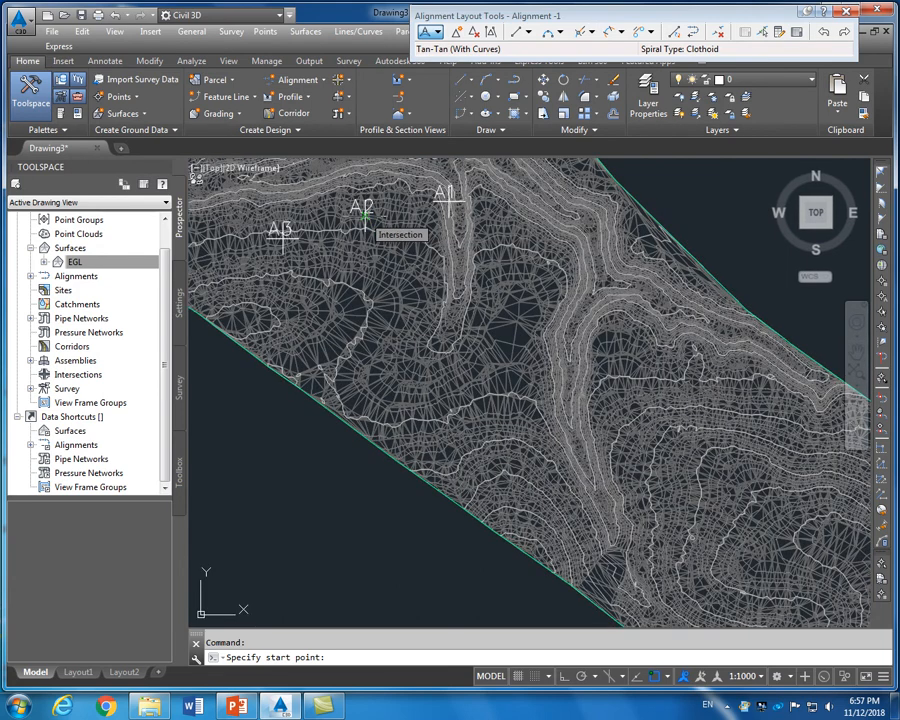
click(366, 213)
scroll(375, 312, down, 2)
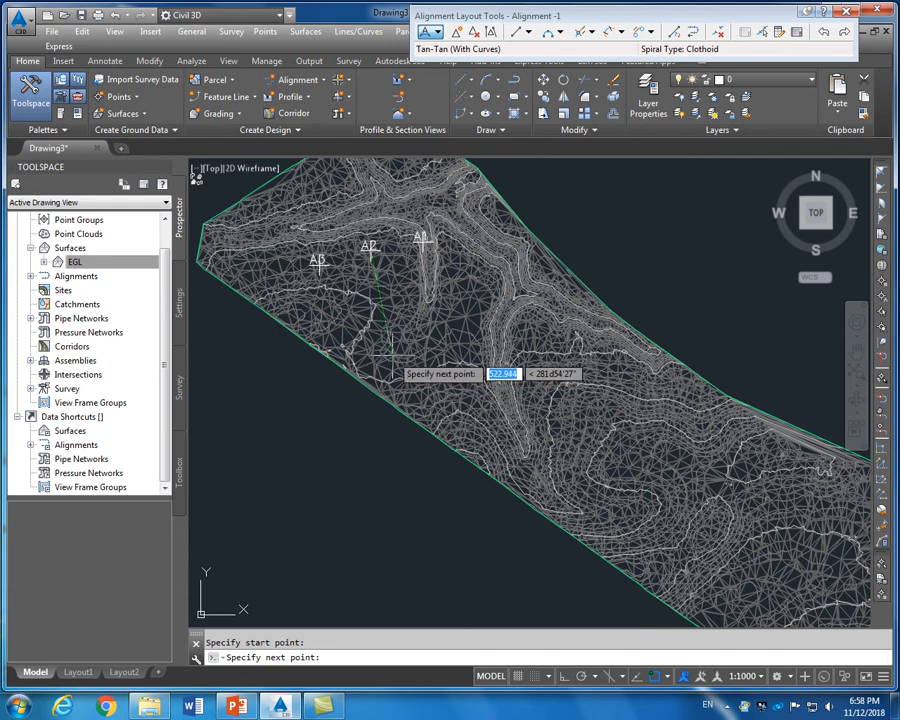
click(391, 357)
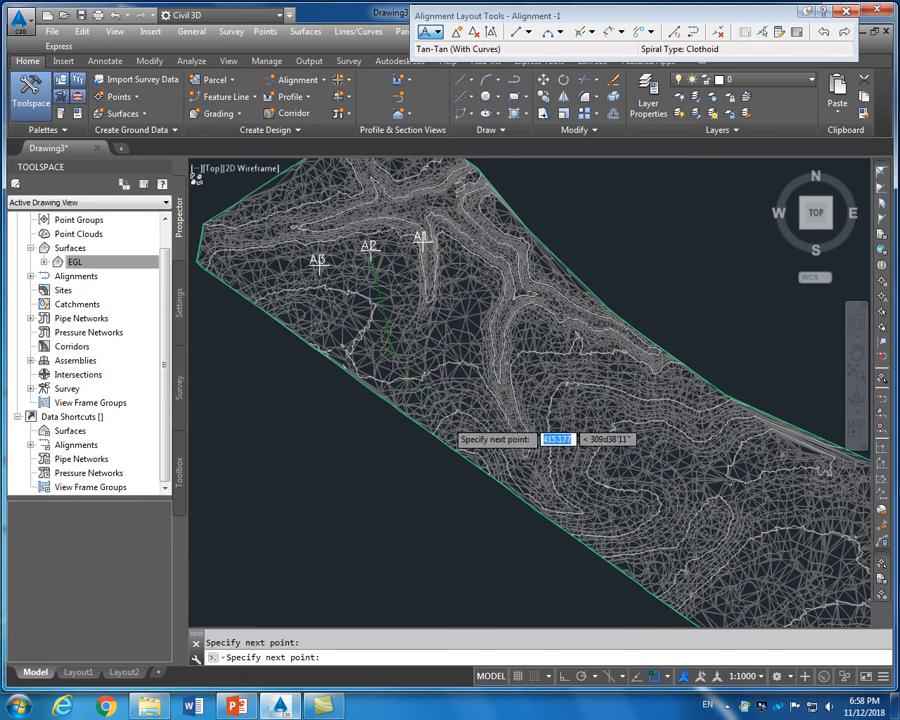
Place the remaining alignment points down the surface, ending at B2, and finish the command
scroll(448, 422, down, 3)
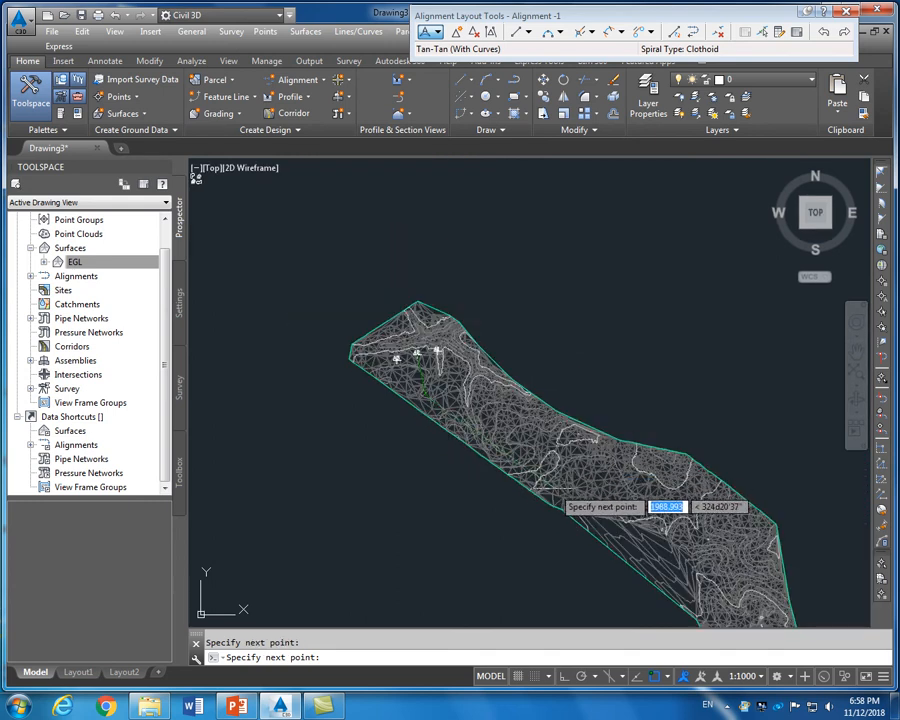
click(556, 486)
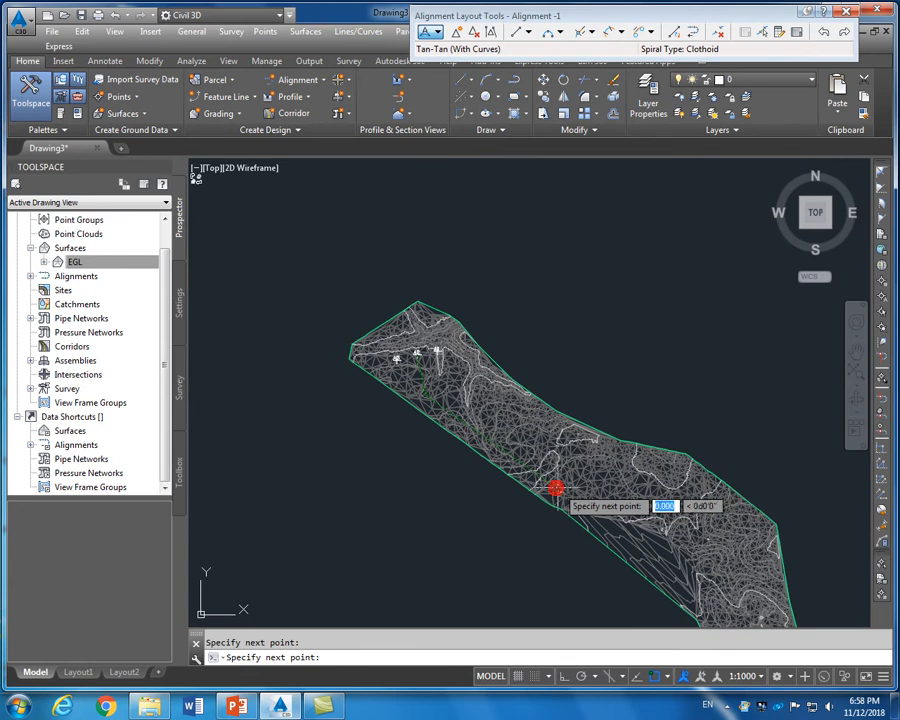
scroll(628, 462, down, 3)
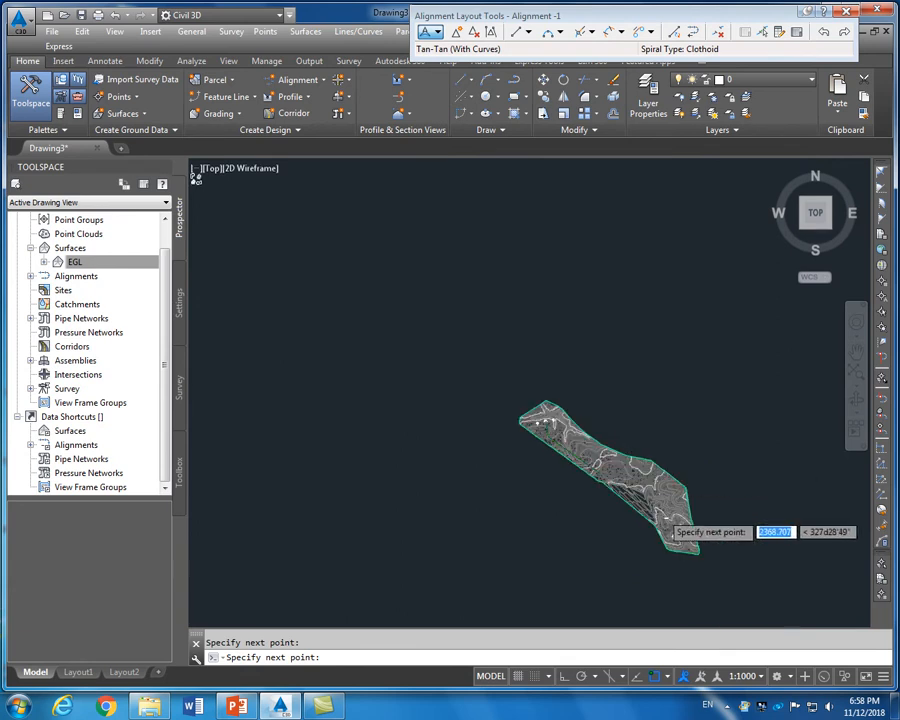
scroll(602, 462, up, 6)
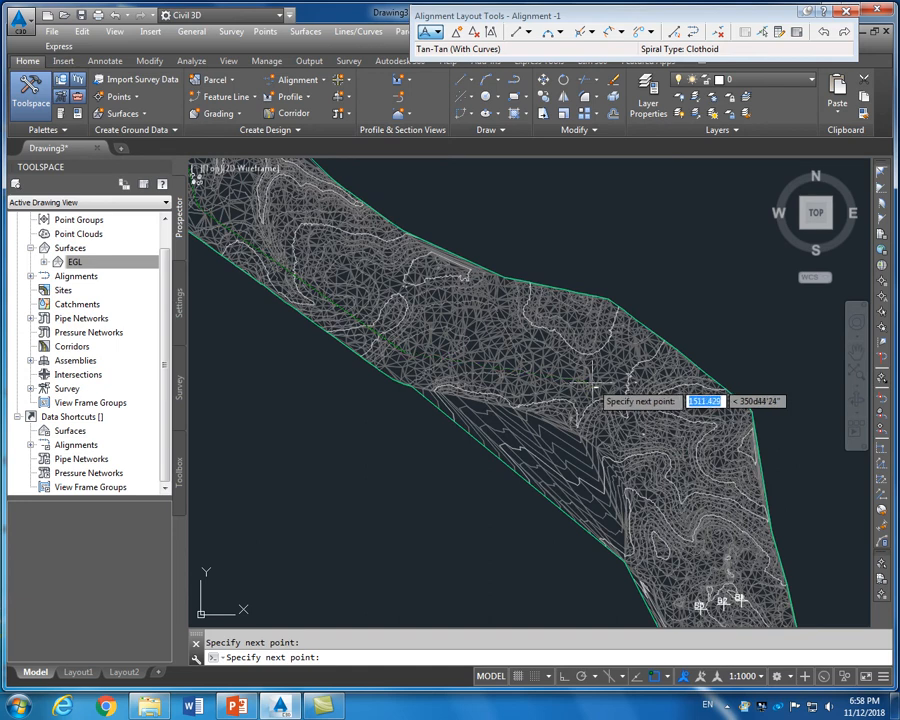
click(598, 385)
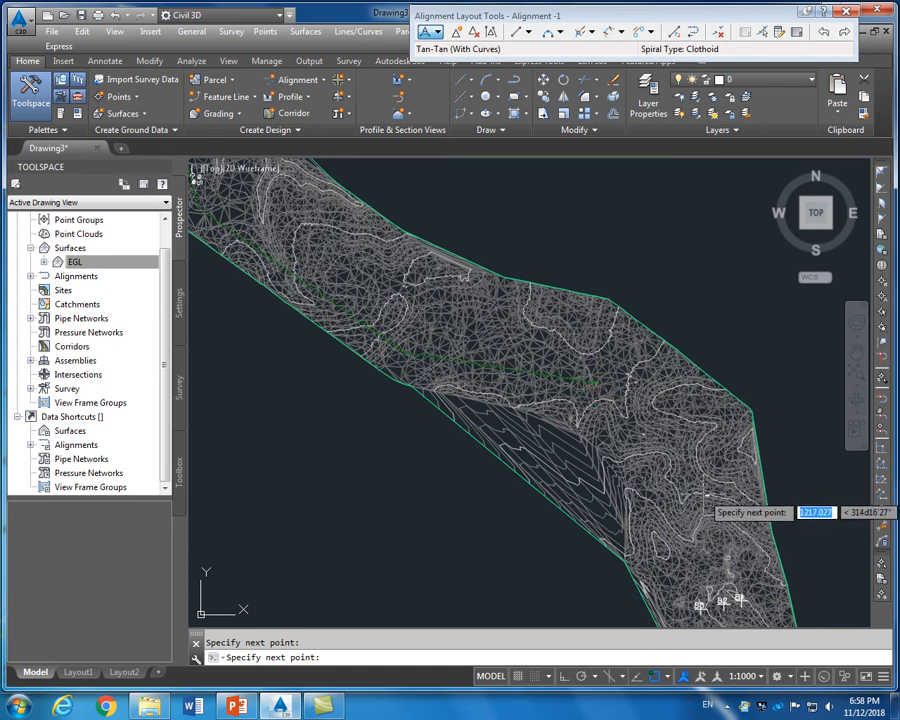
scroll(670, 424, down, 4)
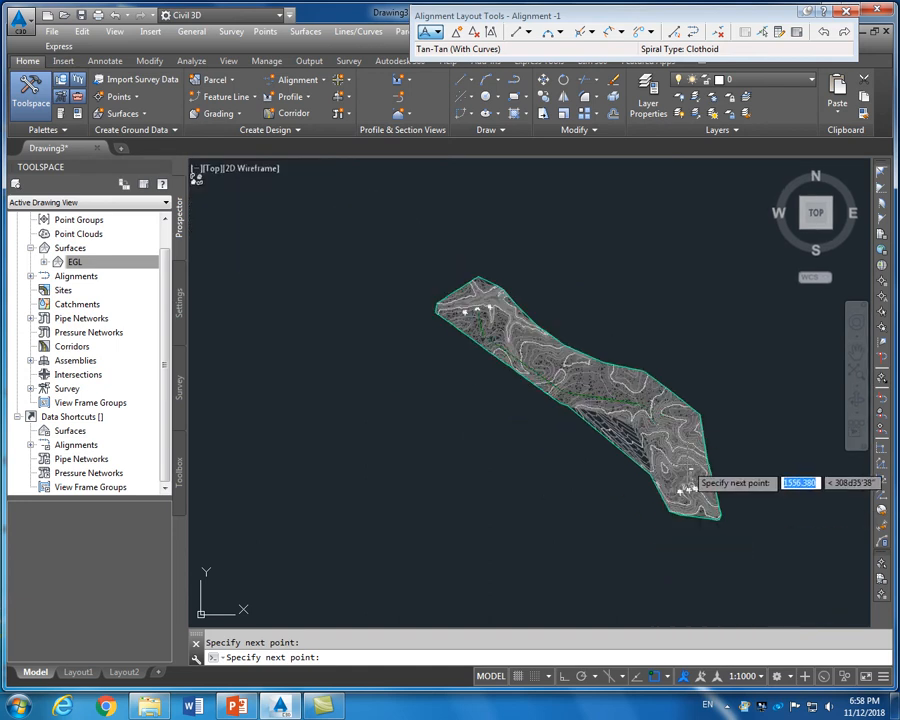
scroll(682, 462, up, 3)
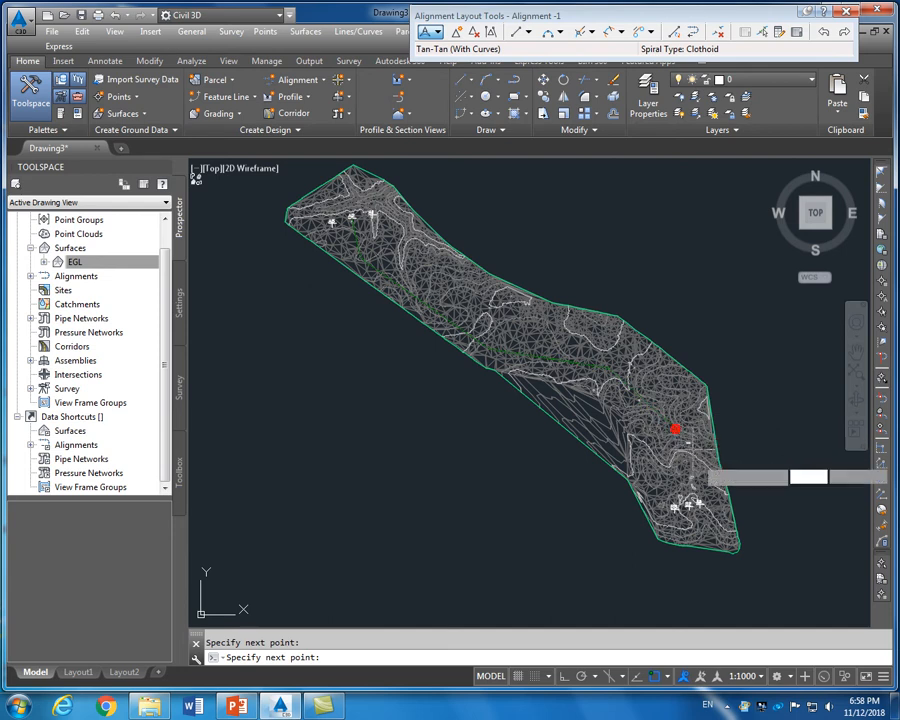
scroll(696, 519, up, 5)
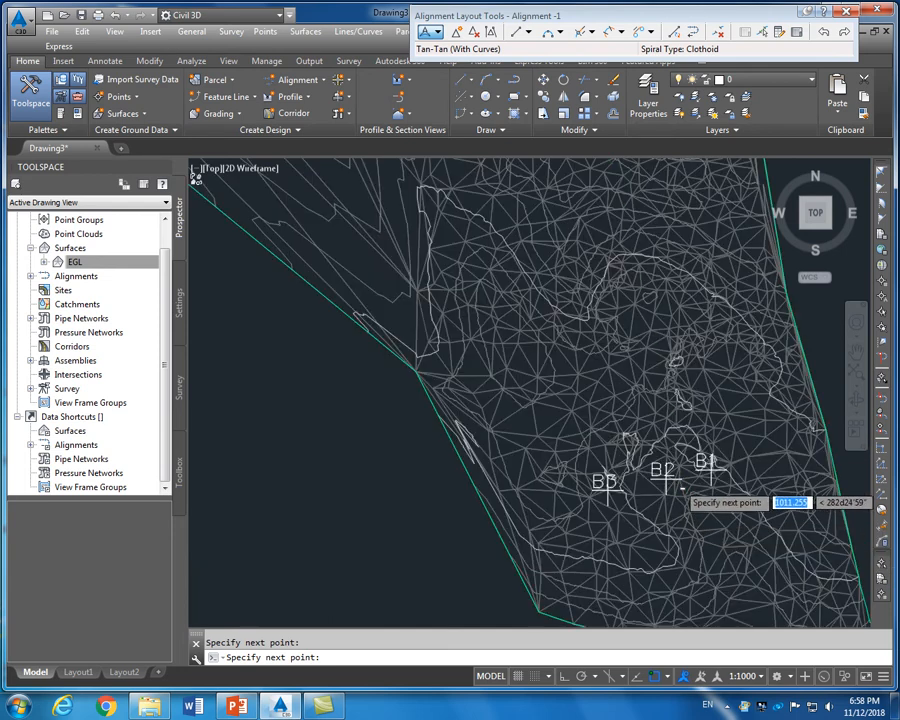
scroll(680, 485, up, 4)
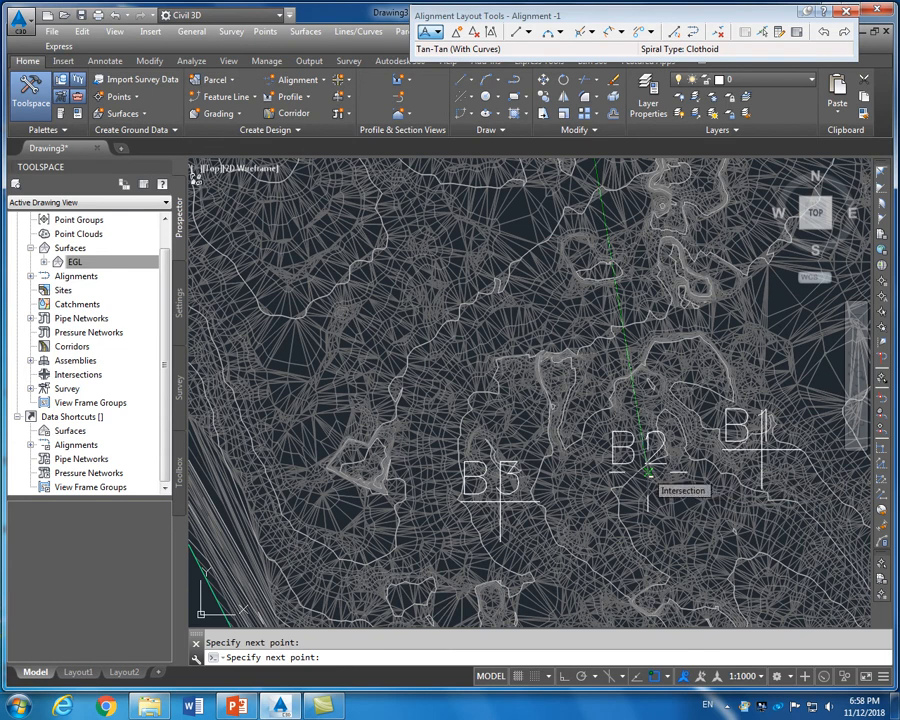
click(647, 474)
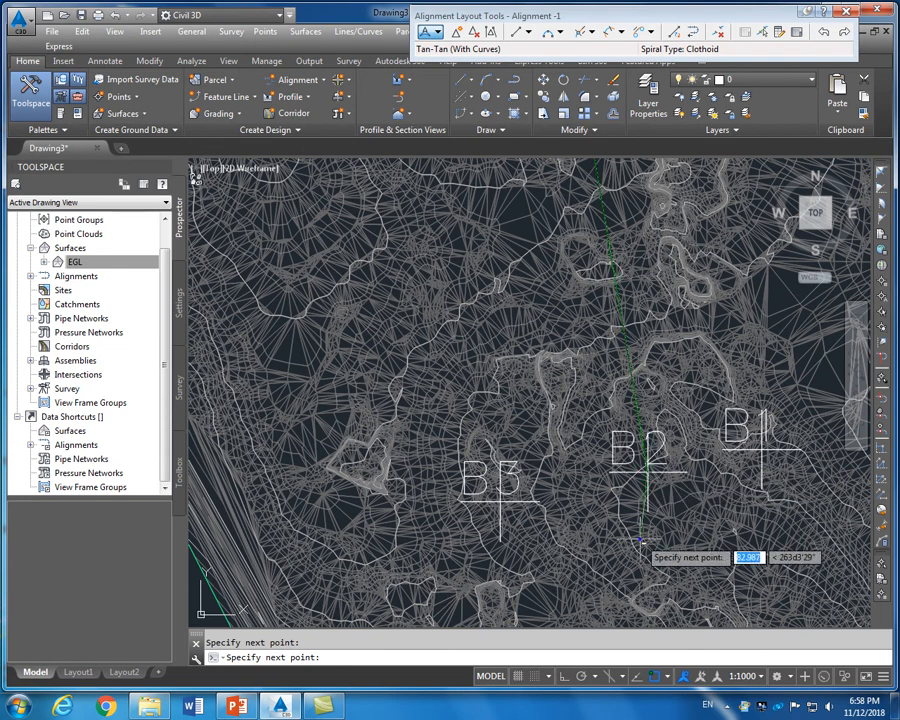
key(Return)
scroll(641, 541, down, 8)
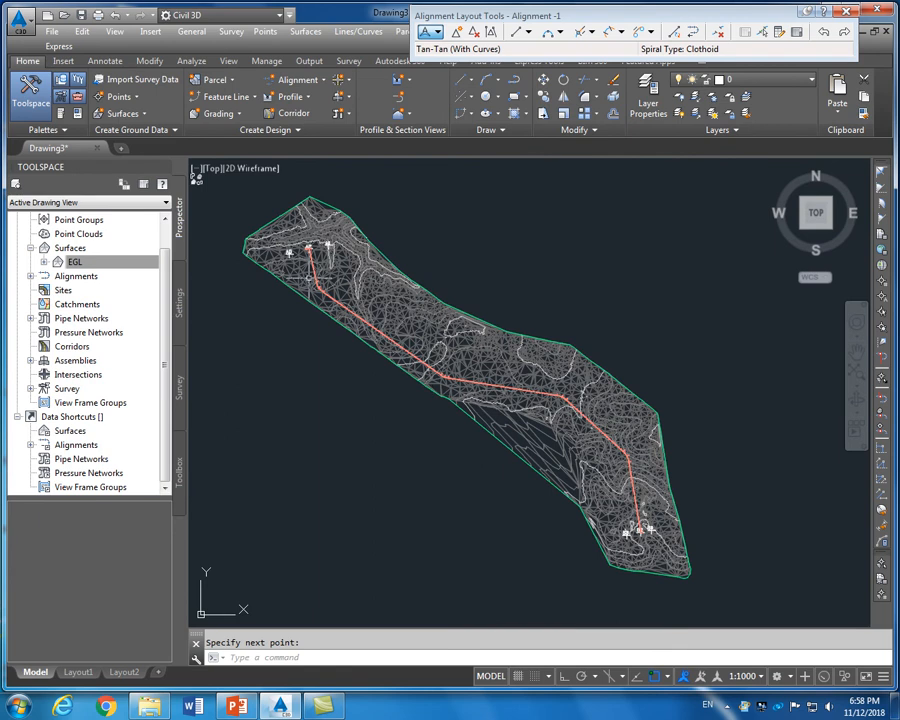
scroll(310, 272, up, 5)
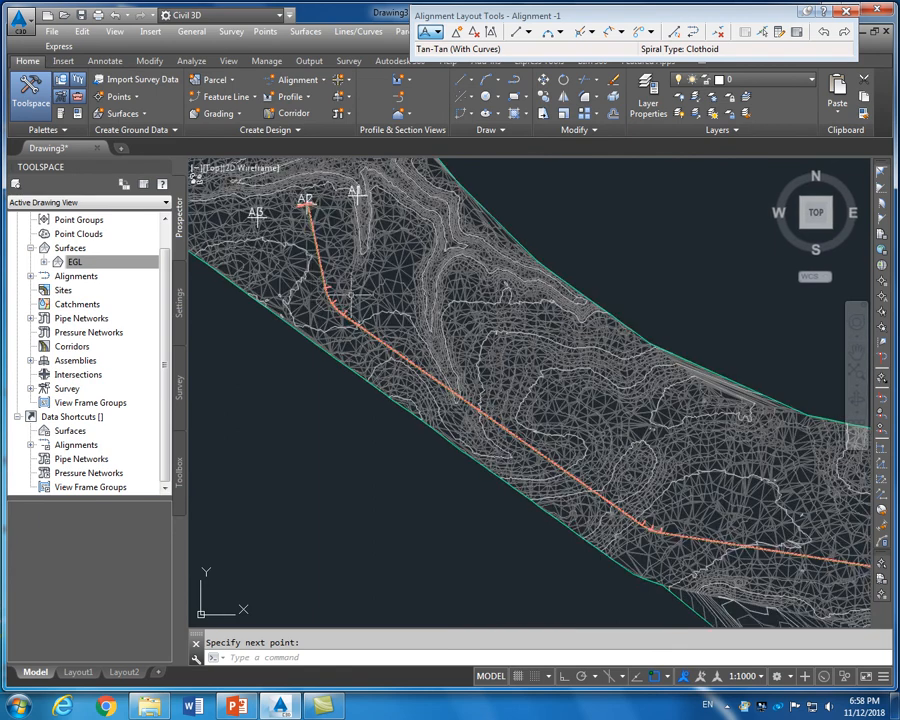
scroll(315, 285, up, 4)
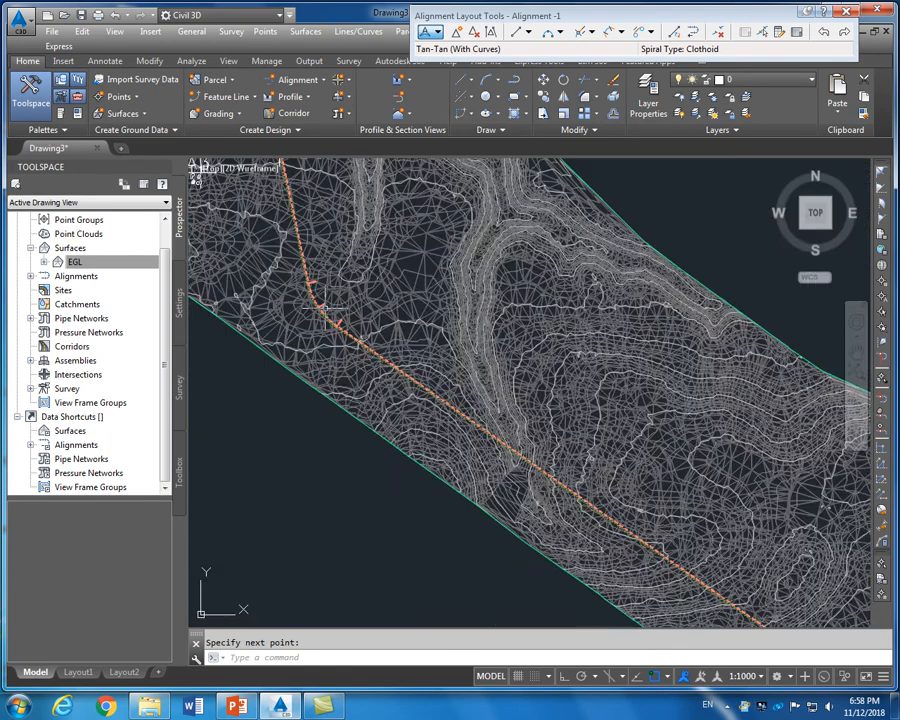
scroll(325, 308, down, 1)
scroll(298, 222, up, 2)
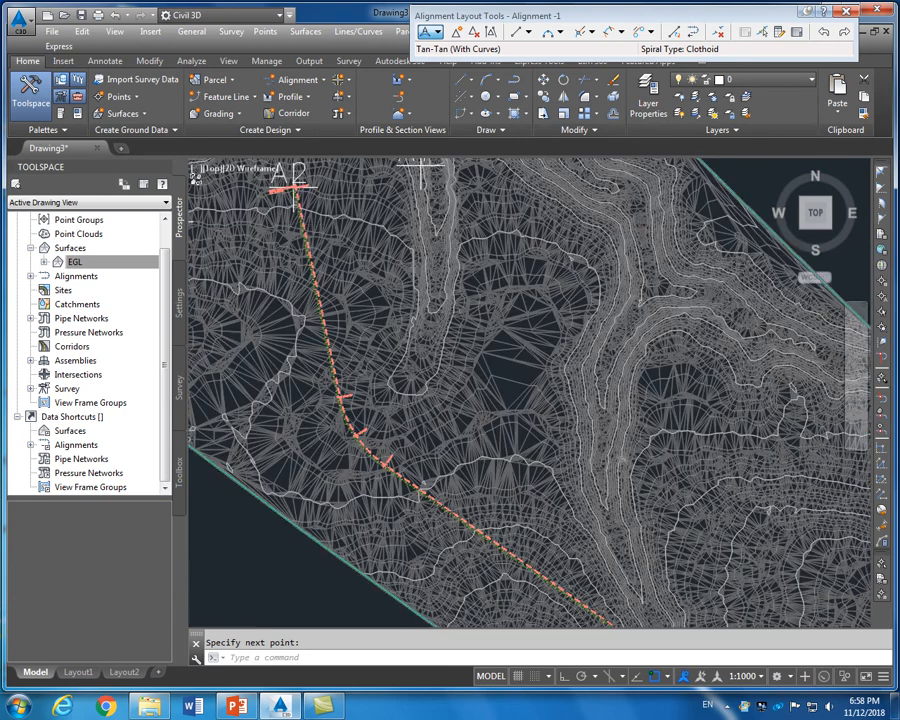
scroll(323, 272, up, 3)
scroll(323, 272, down, 1)
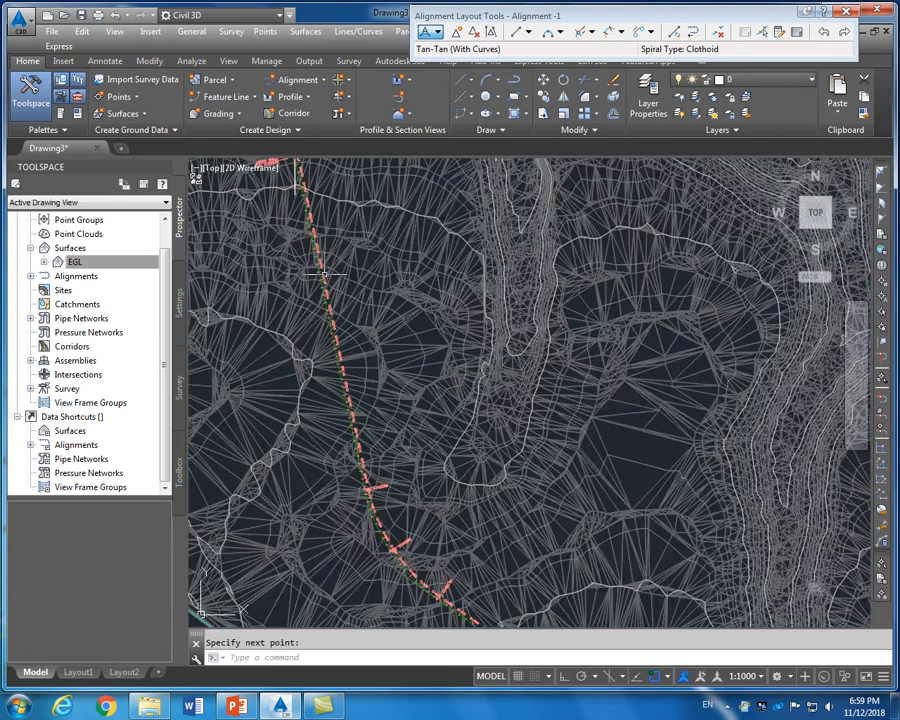
scroll(320, 265, up, 5)
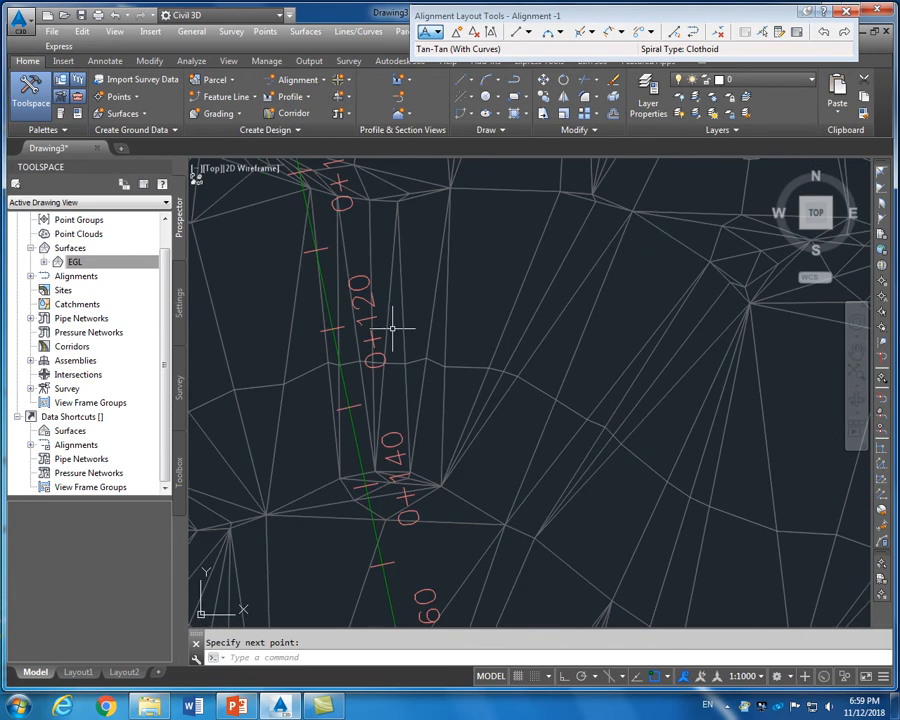
scroll(394, 326, down, 1)
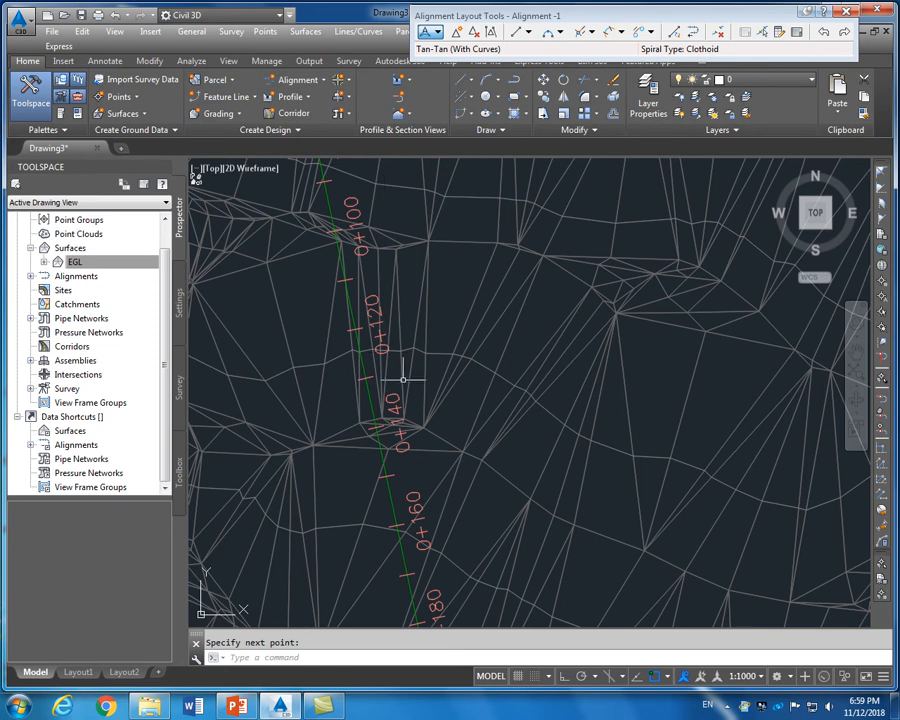
scroll(405, 405, down, 2)
scroll(404, 405, down, 4)
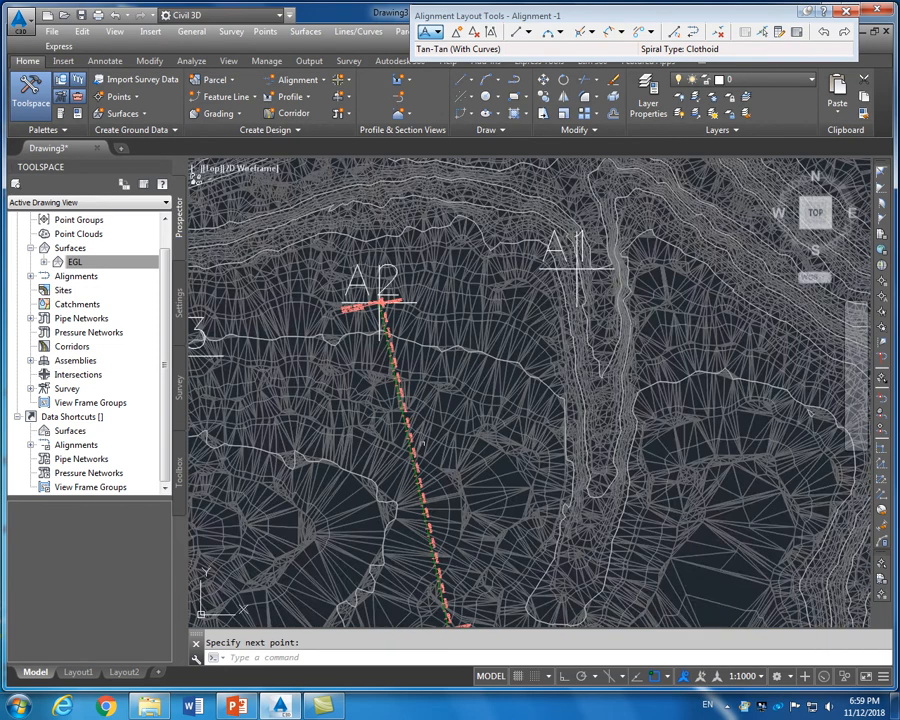
scroll(422, 446, up, 6)
scroll(374, 404, down, 2)
scroll(374, 405, down, 2)
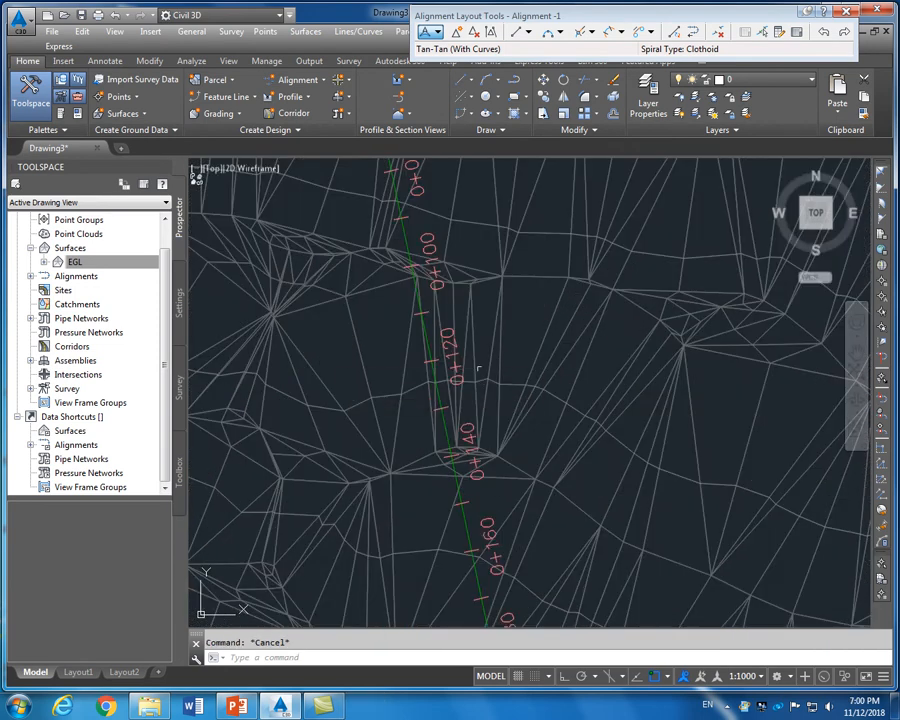
scroll(442, 305, down, 2)
scroll(438, 266, up, 2)
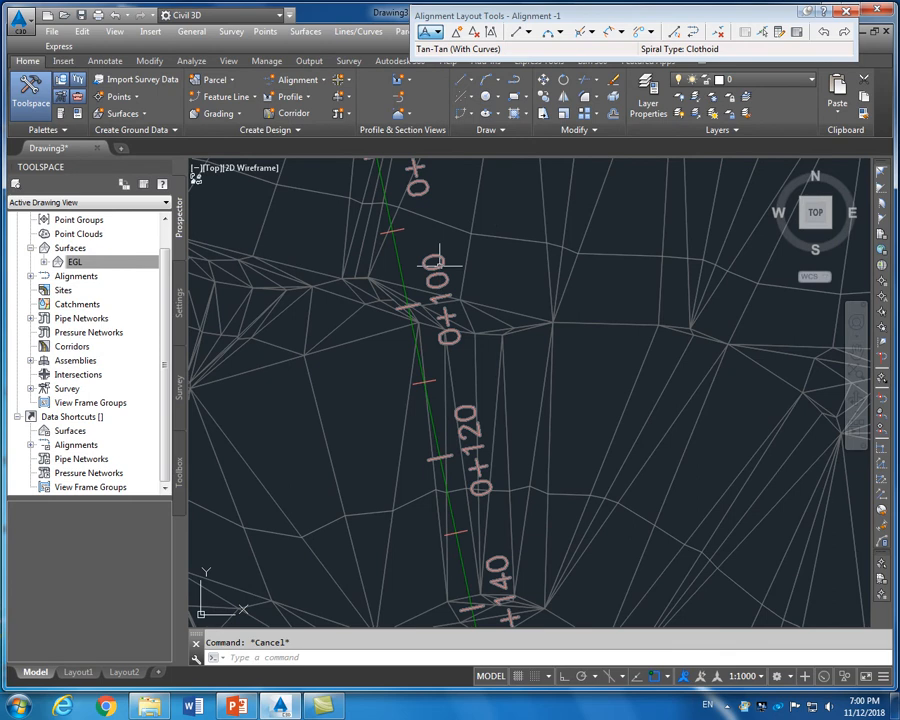
click(441, 263)
Set Alignment -1's station labels to 100 m major and 25 m minor increments
right_click(441, 265)
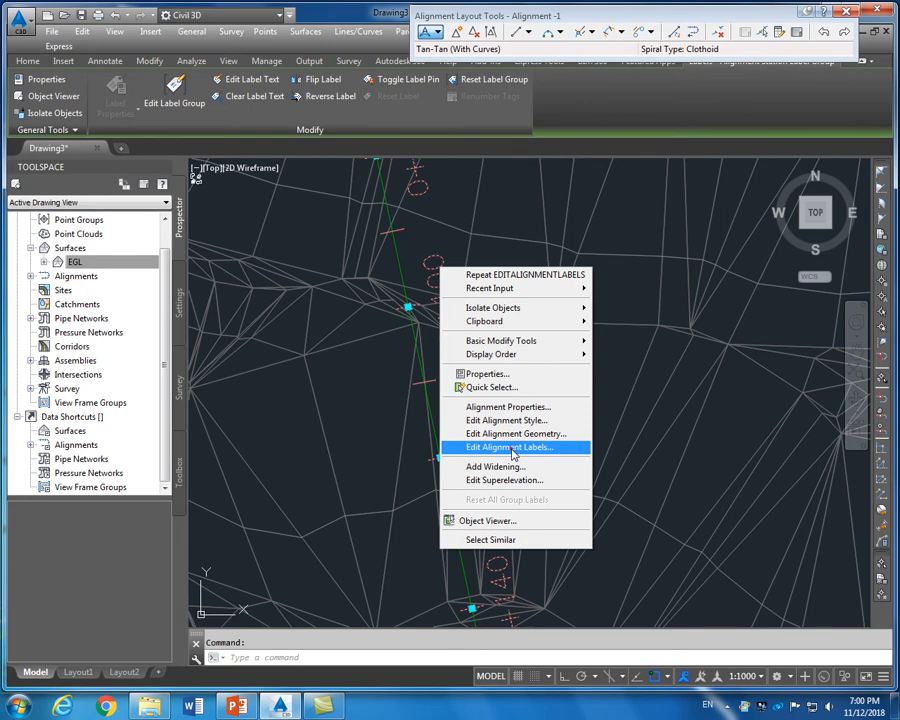
click(511, 449)
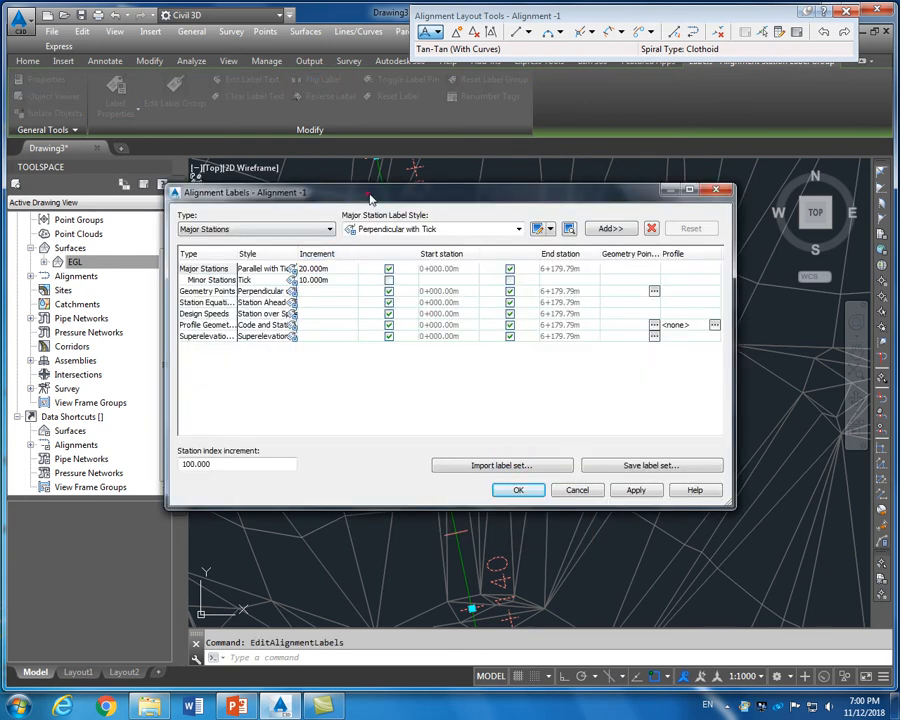
drag(370, 197, 391, 200)
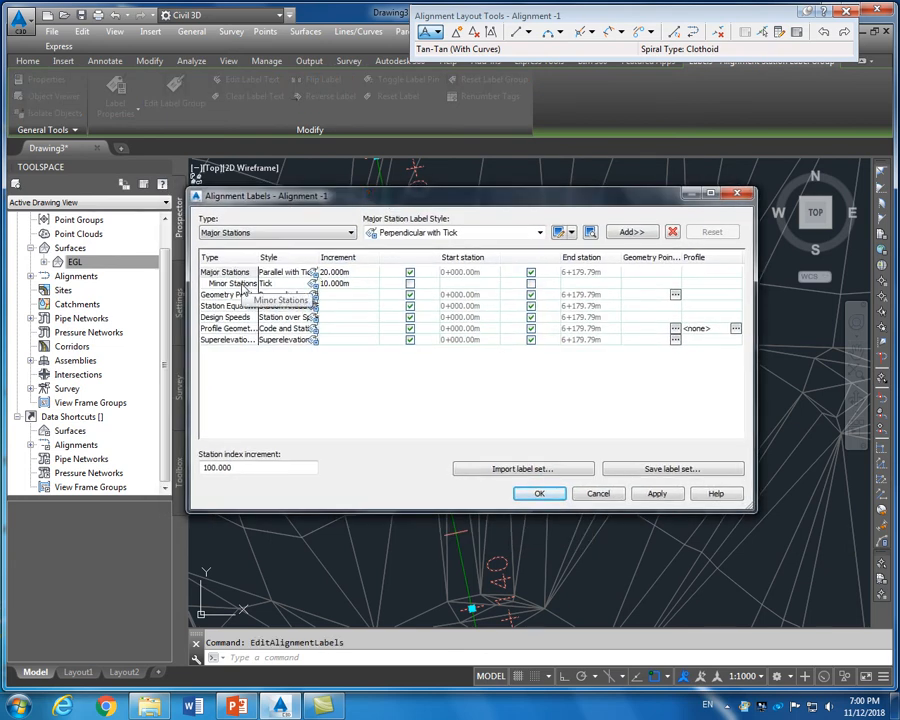
click(330, 272)
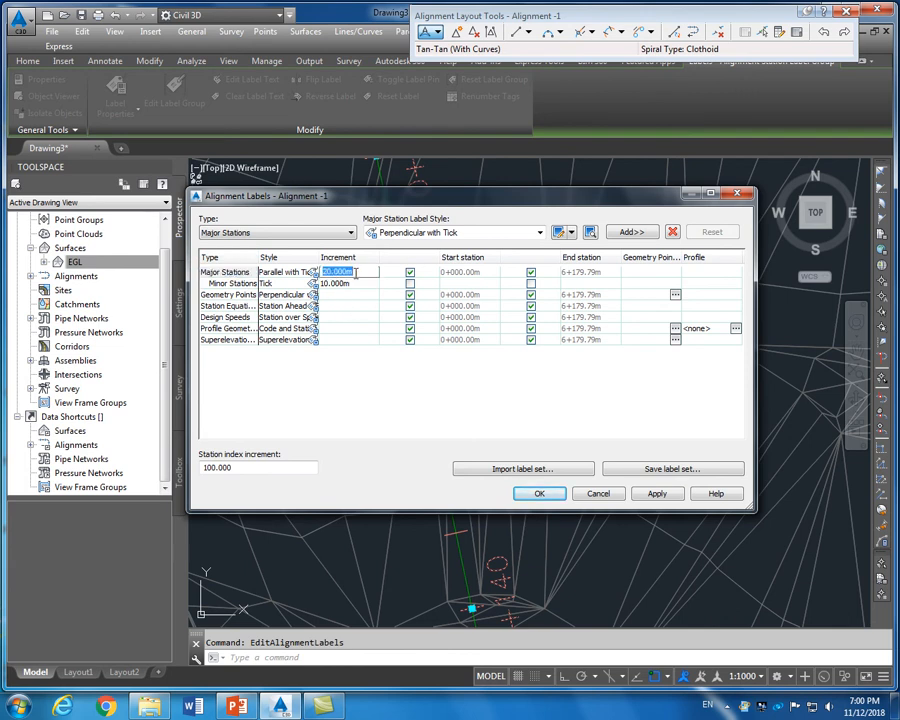
text(100)
click(350, 285)
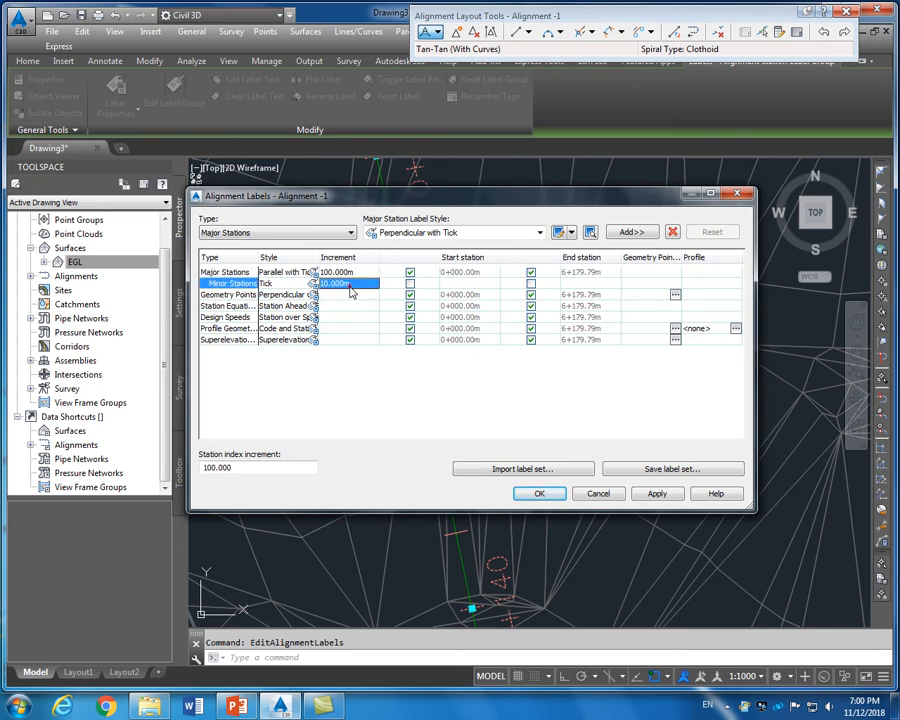
click(351, 287)
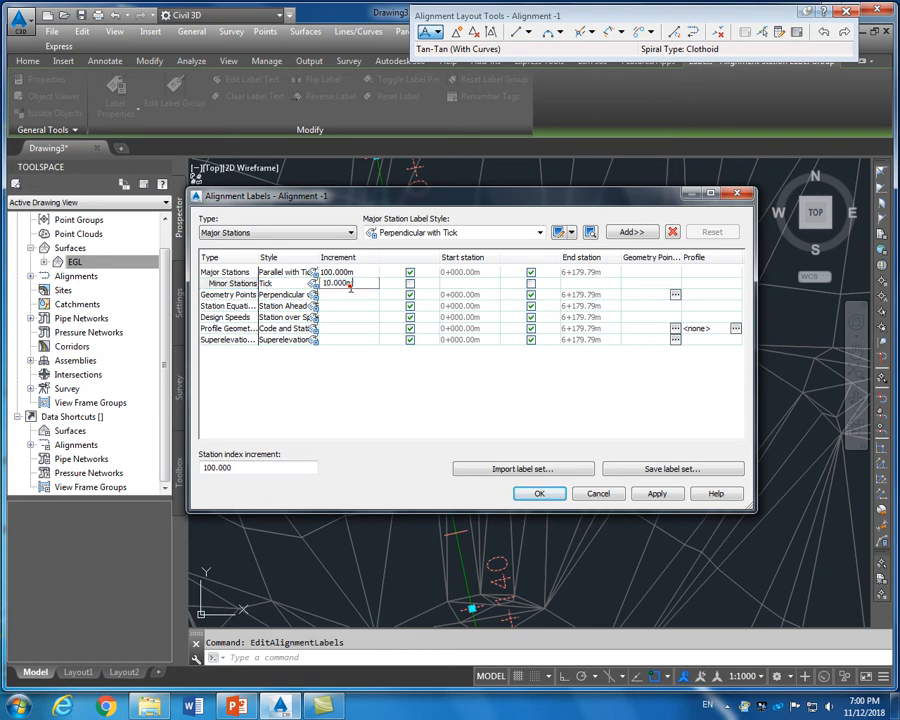
double_click(357, 286)
text(25)
click(349, 317)
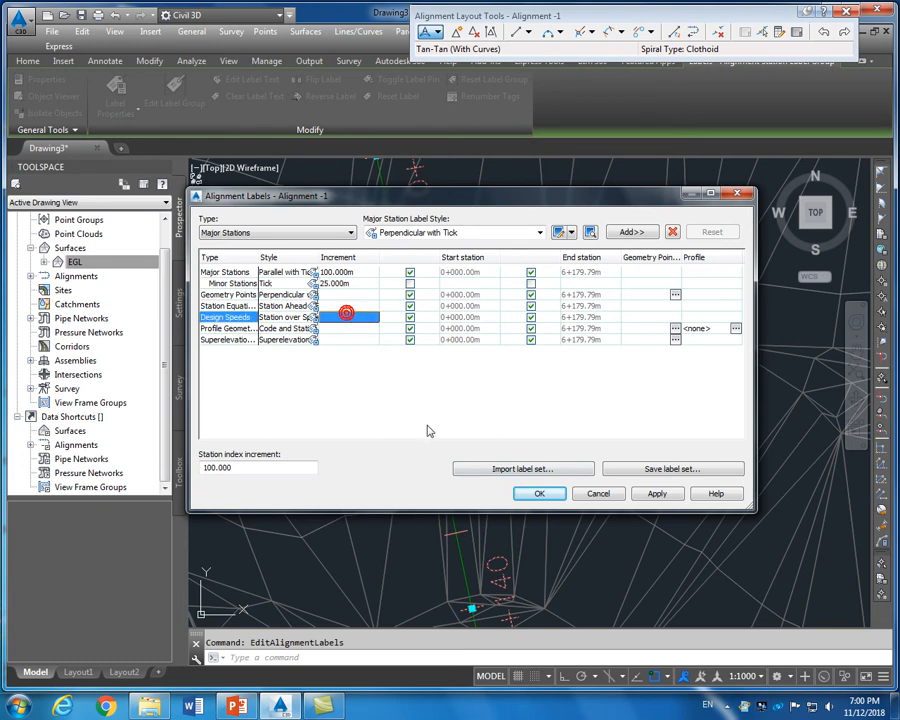
click(656, 494)
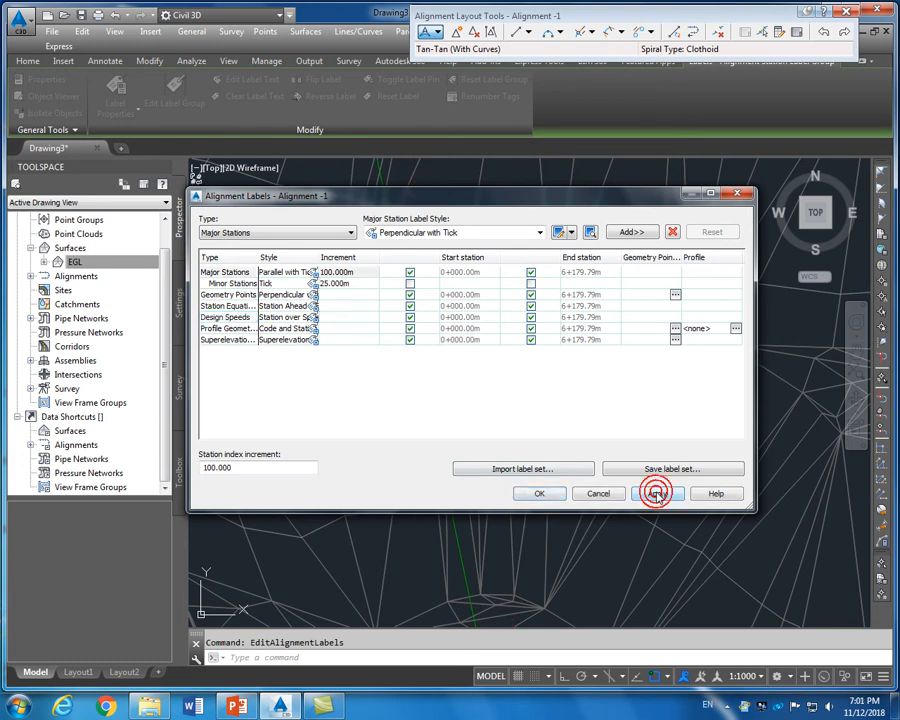
click(538, 494)
scroll(541, 414, down, 3)
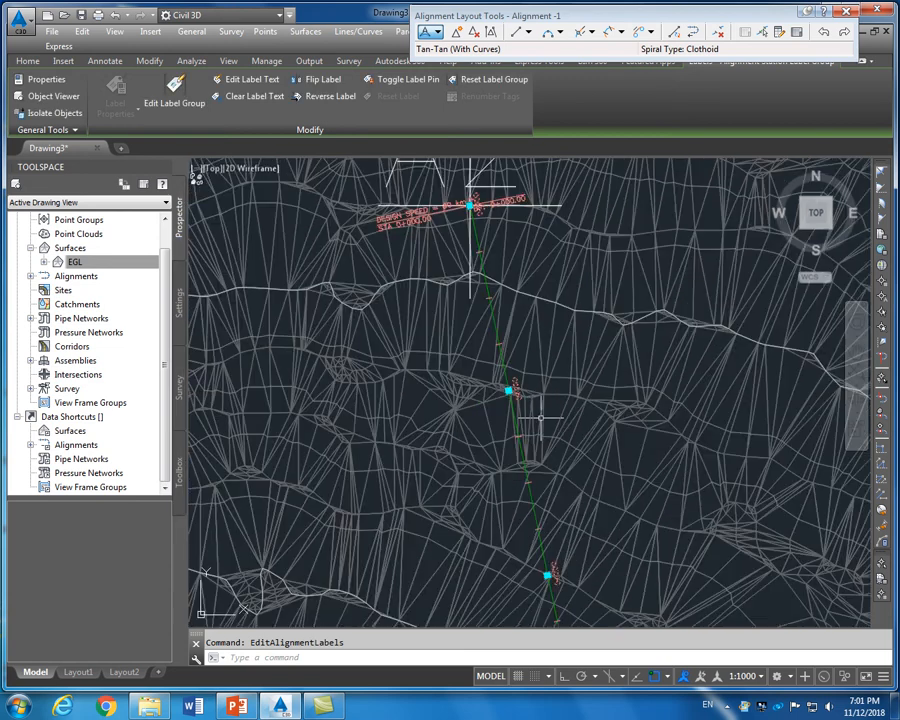
scroll(541, 395, up, 3)
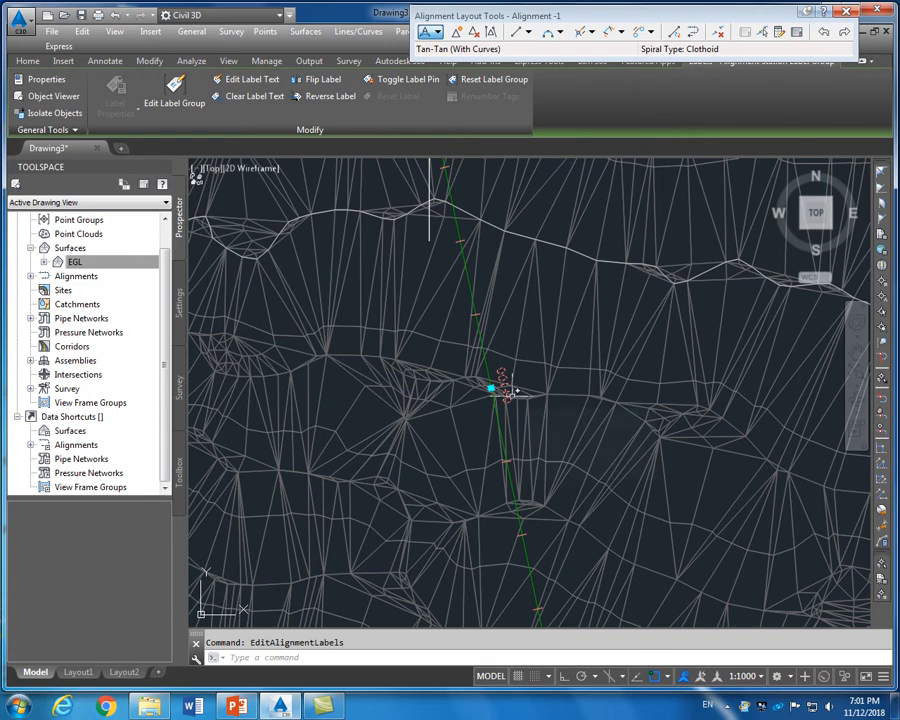
key(Escape)
scroll(507, 395, up, 2)
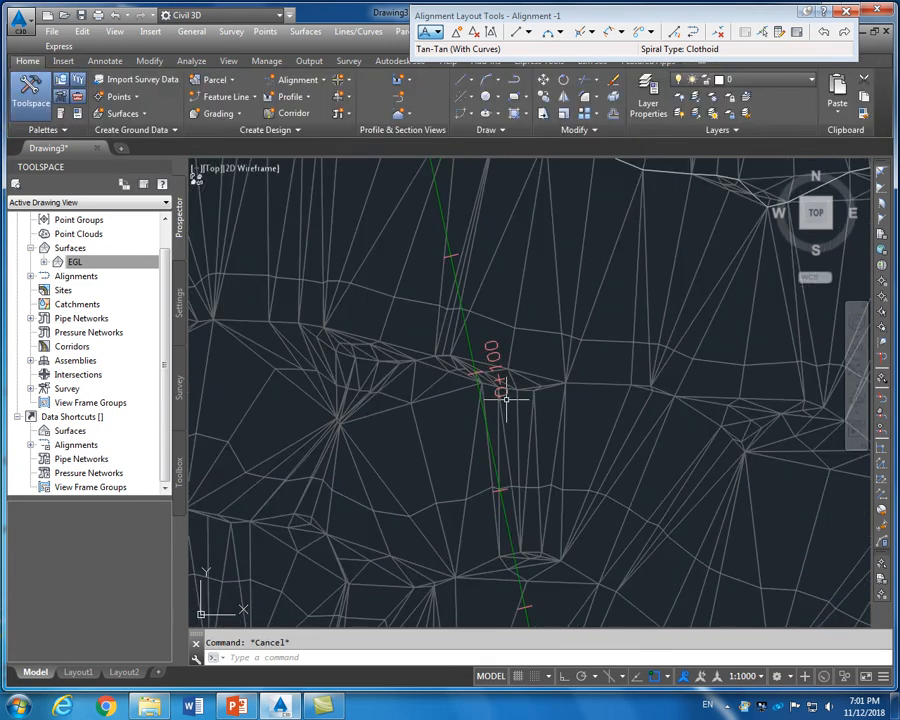
scroll(492, 362, down, 3)
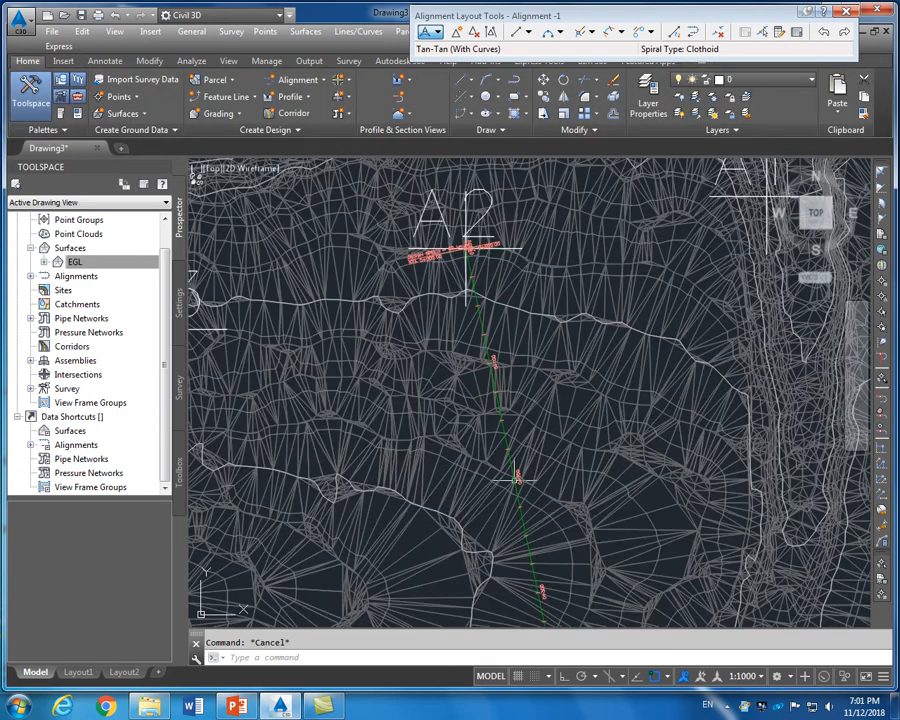
scroll(517, 480, up, 2)
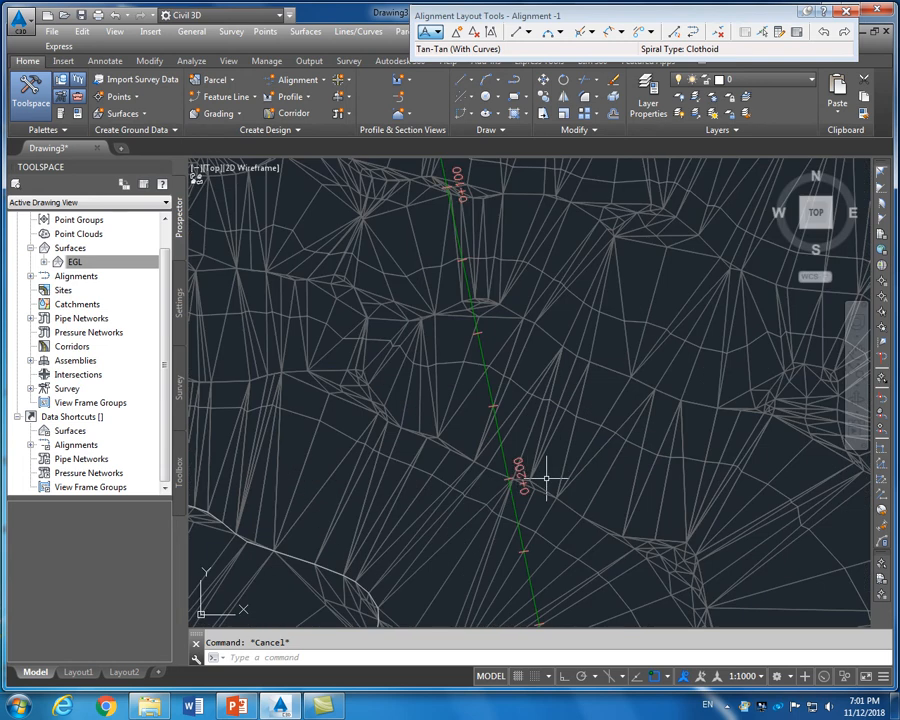
scroll(466, 352, down, 3)
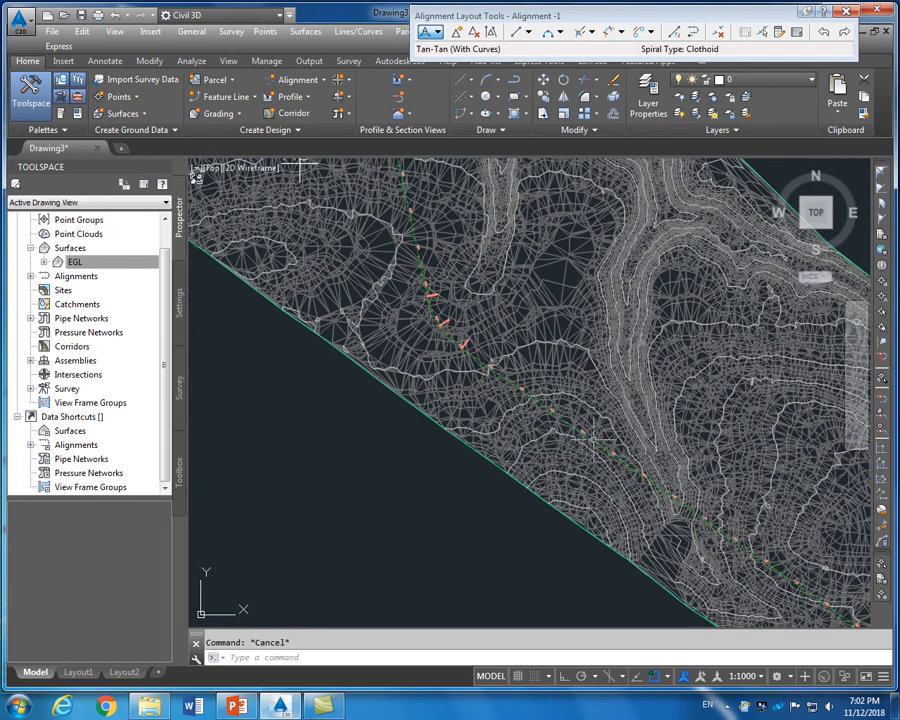
scroll(421, 350, up, 4)
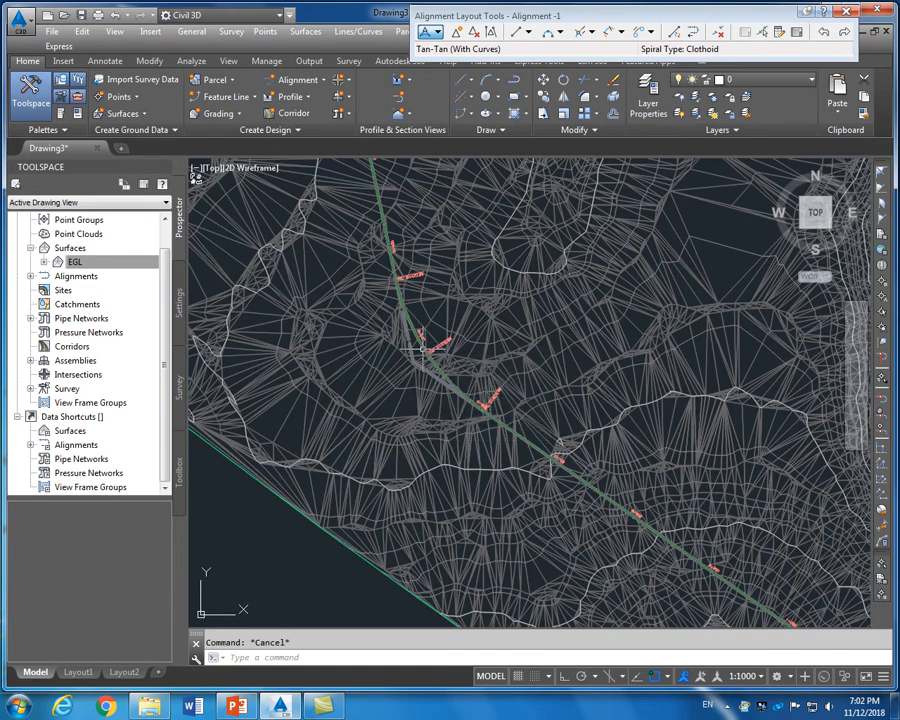
scroll(285, 193, down, 5)
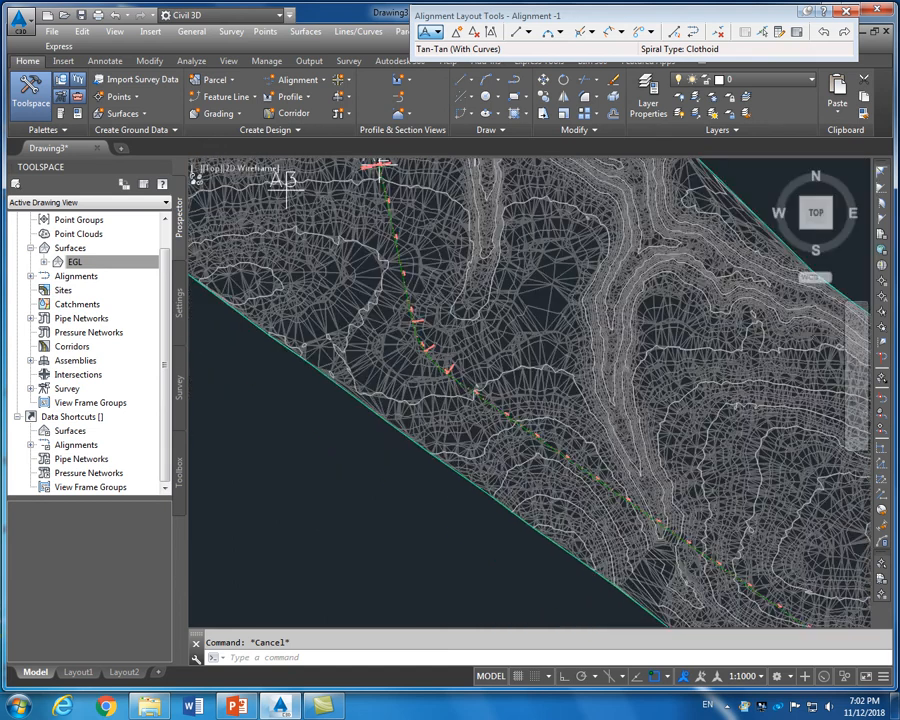
scroll(430, 350, up, 8)
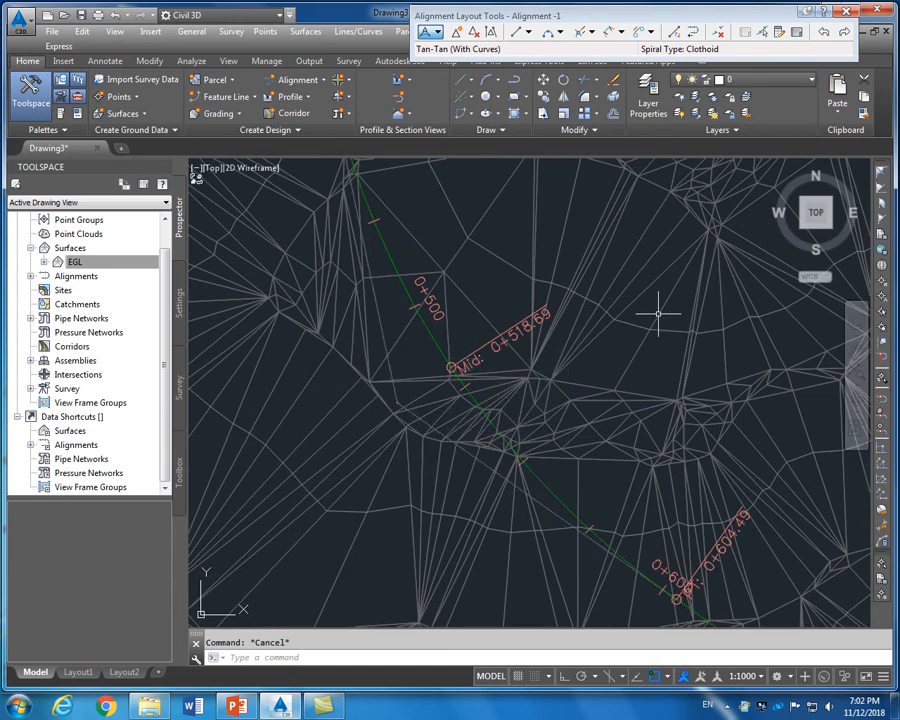
Open the Alignment Grid View and set the first curve's radius (row 2) to 400 m
click(797, 34)
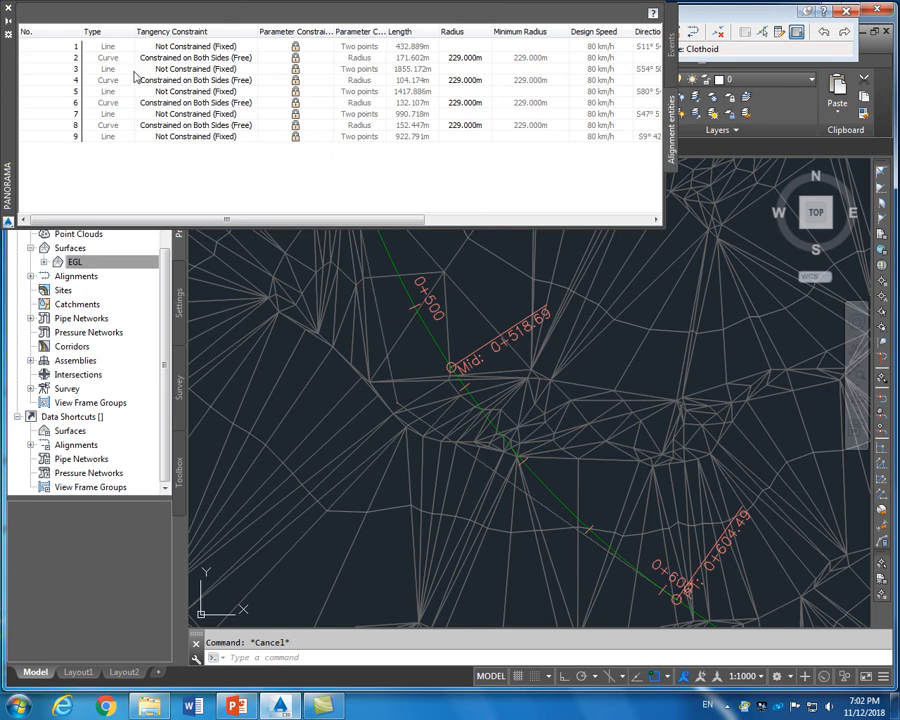
drag(326, 222, 362, 219)
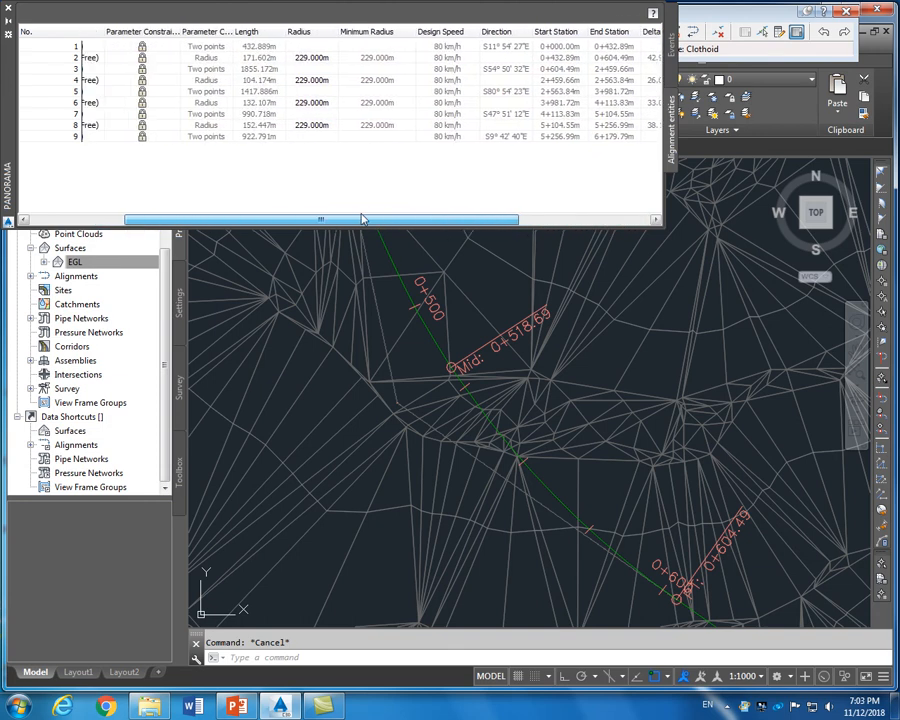
click(316, 58)
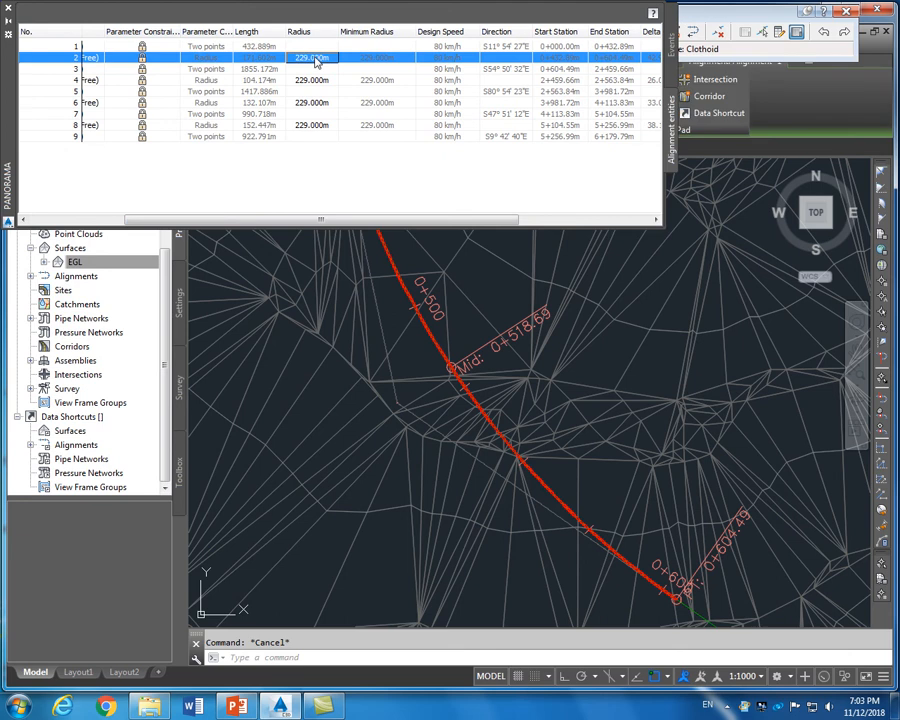
click(312, 57)
click(318, 58)
text(400)
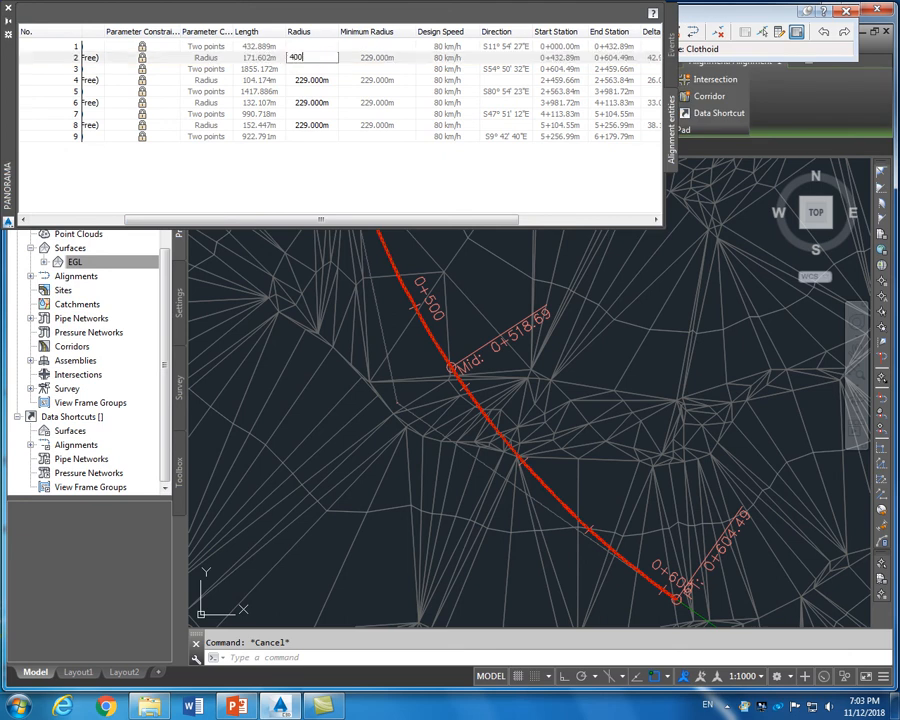
click(302, 82)
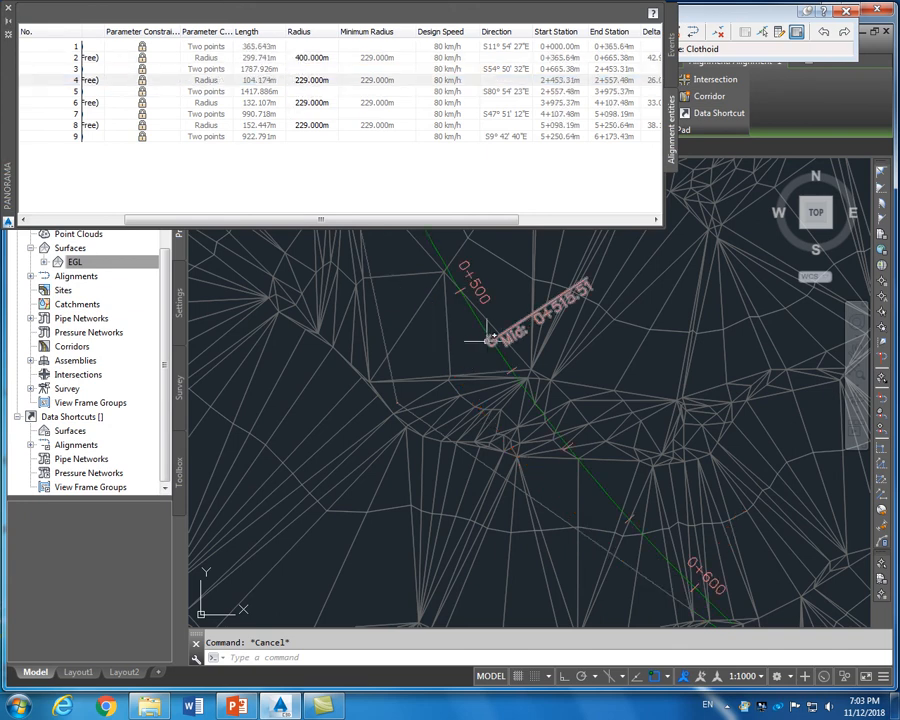
scroll(450, 372, down, 2)
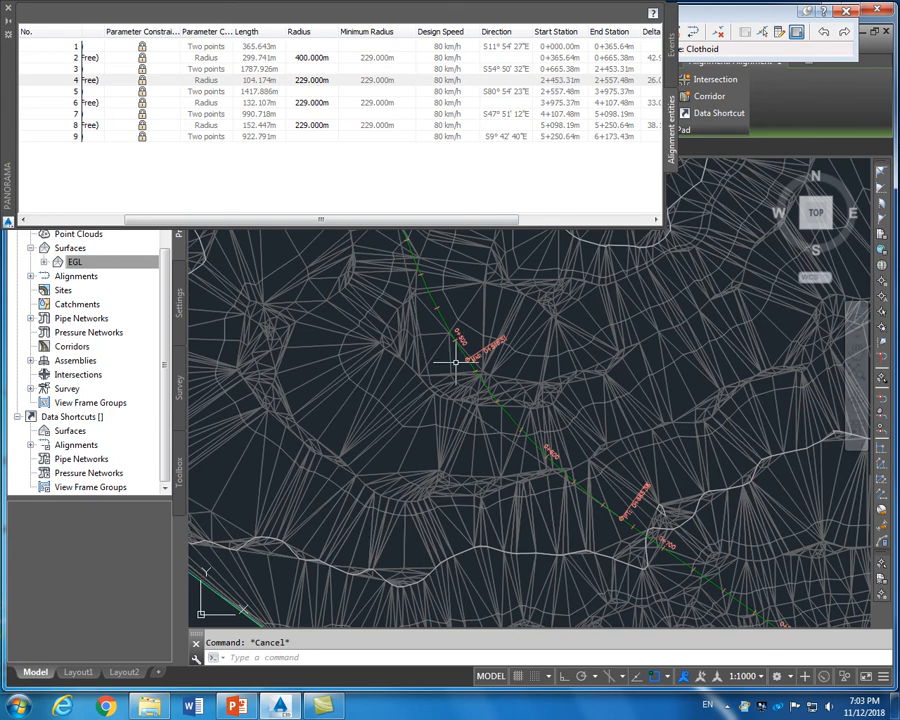
Set curve 4's radius to 300 m and check the redrawn alignment
click(317, 80)
scroll(377, 262, down, 2)
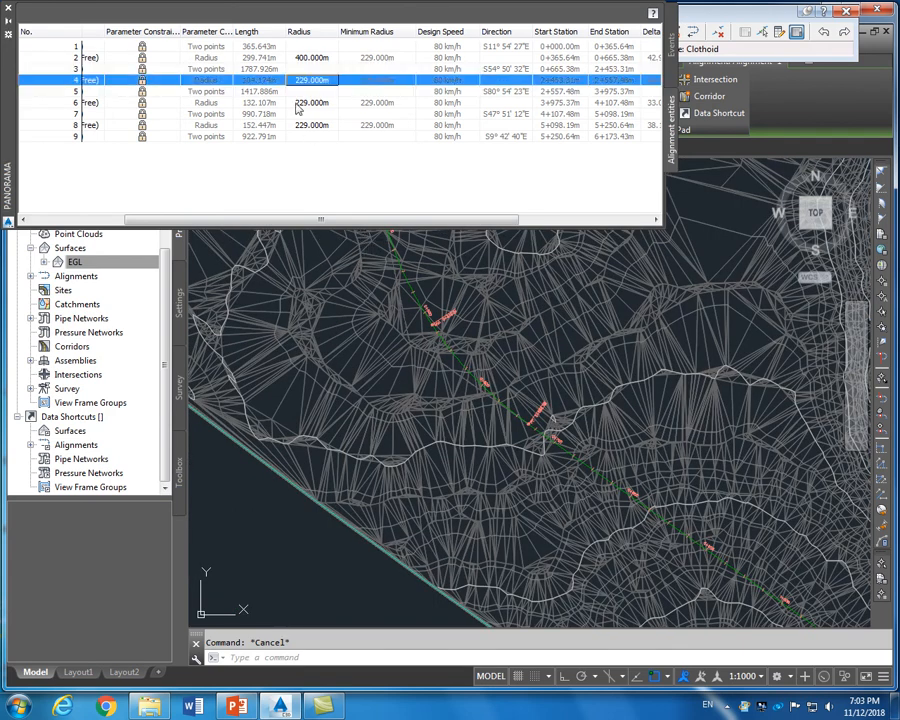
click(333, 80)
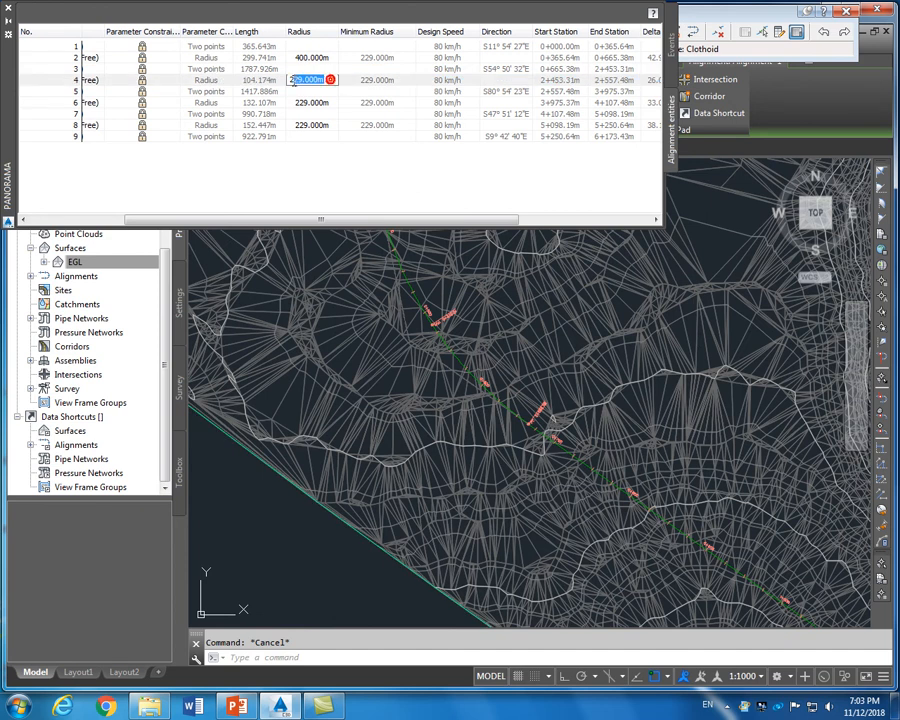
text(300)
key(Return)
scroll(383, 285, down, 5)
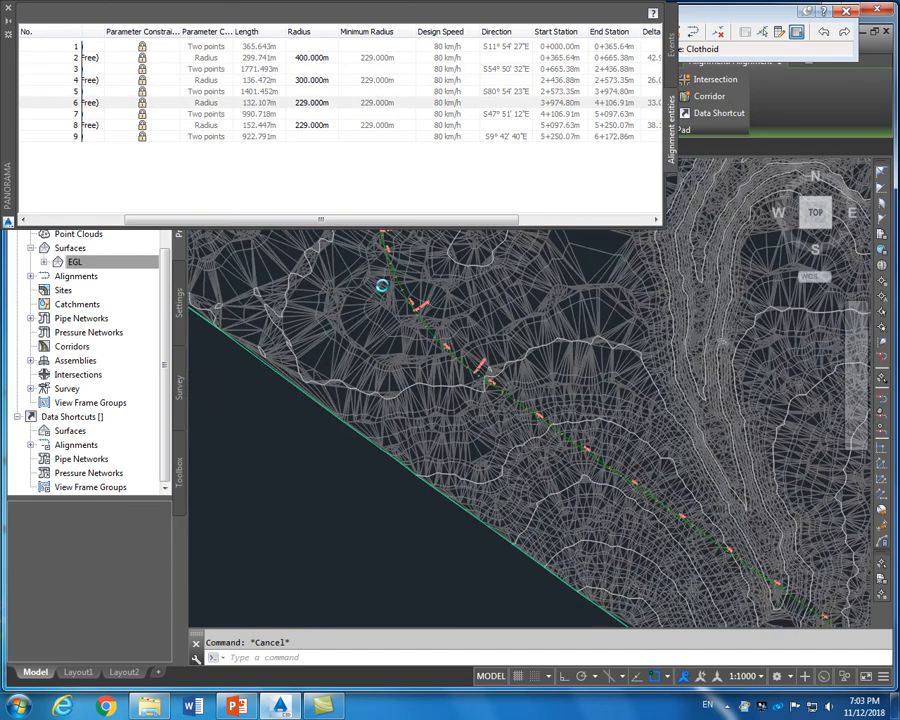
scroll(659, 480, up, 3)
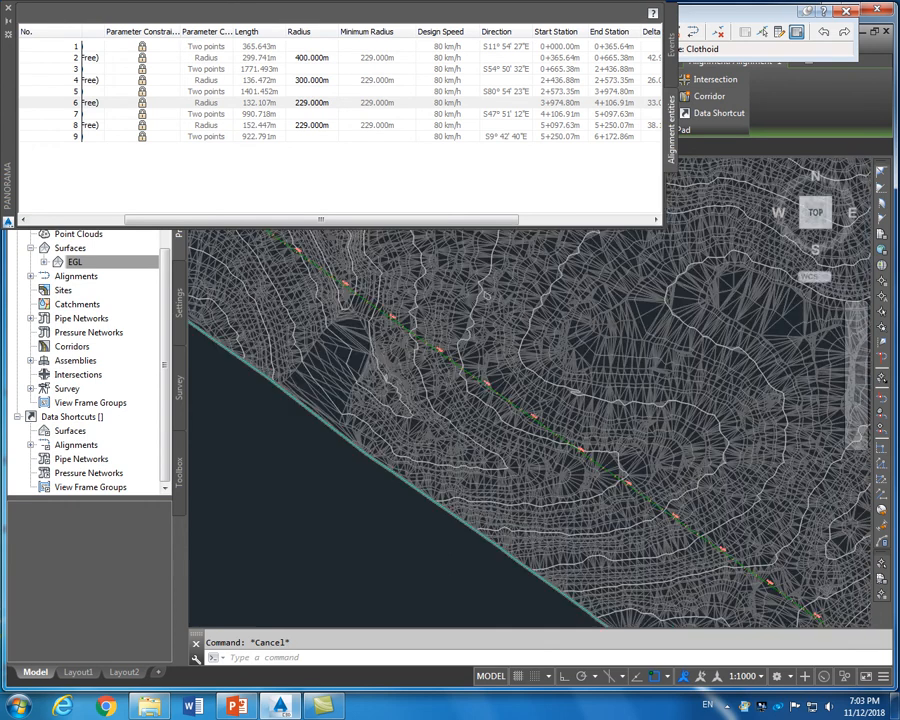
scroll(647, 468, down, 3)
scroll(659, 516, up, 5)
scroll(659, 516, down, 5)
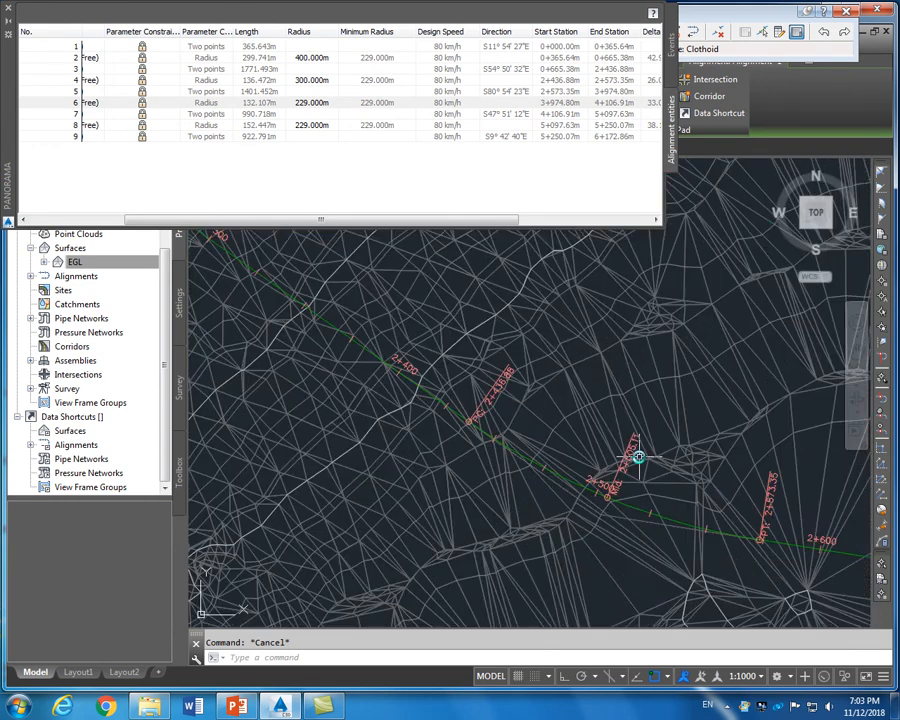
scroll(440, 422, down, 4)
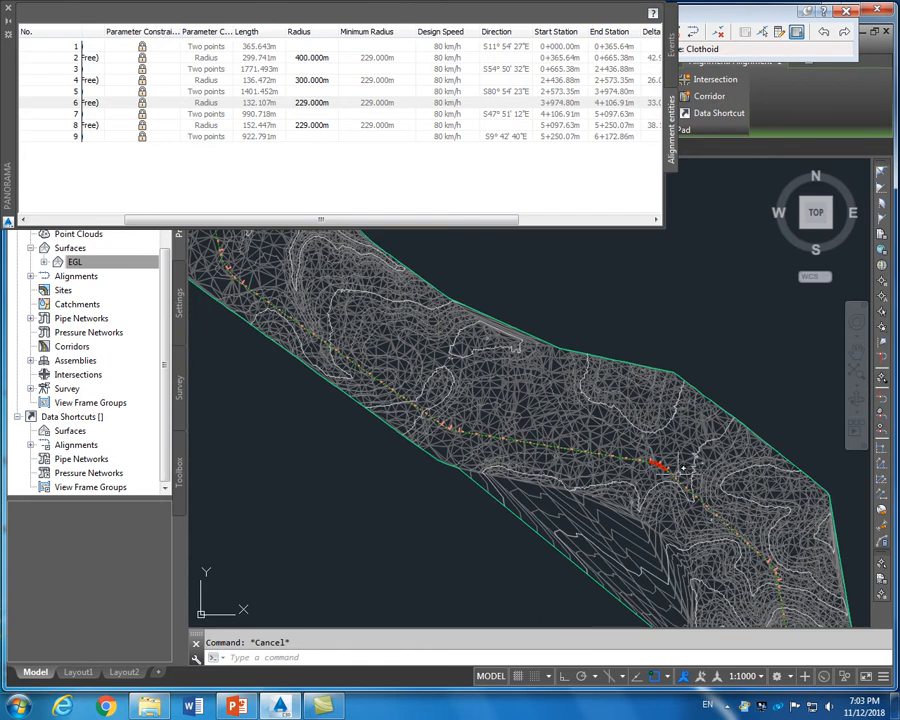
scroll(668, 467, up, 4)
scroll(632, 459, up, 2)
scroll(640, 462, up, 5)
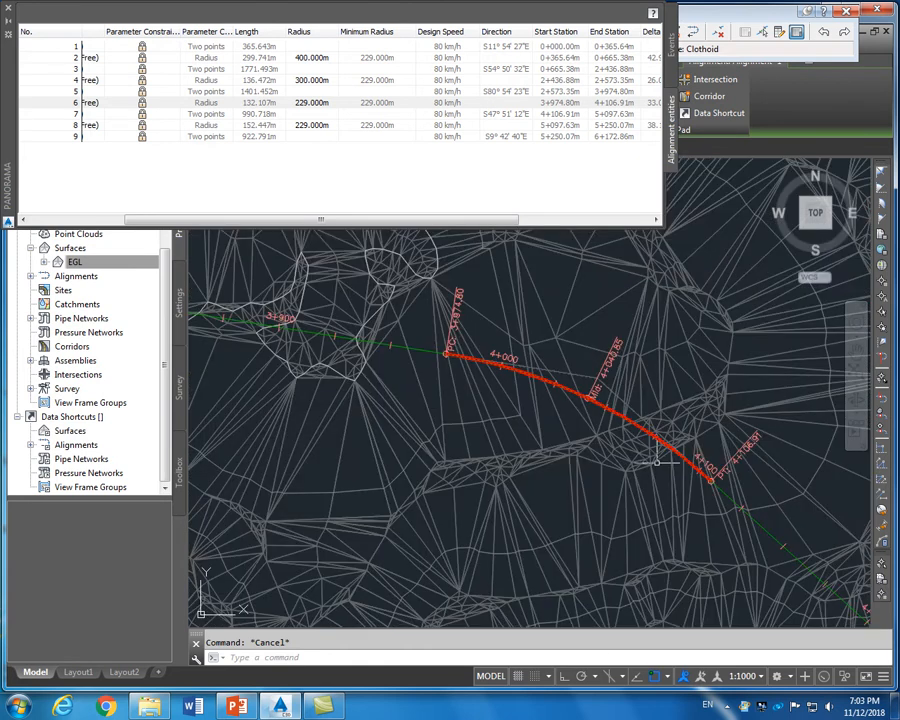
Set curve 6's radius to 350 m and zoom around to check the updated alignment
click(308, 103)
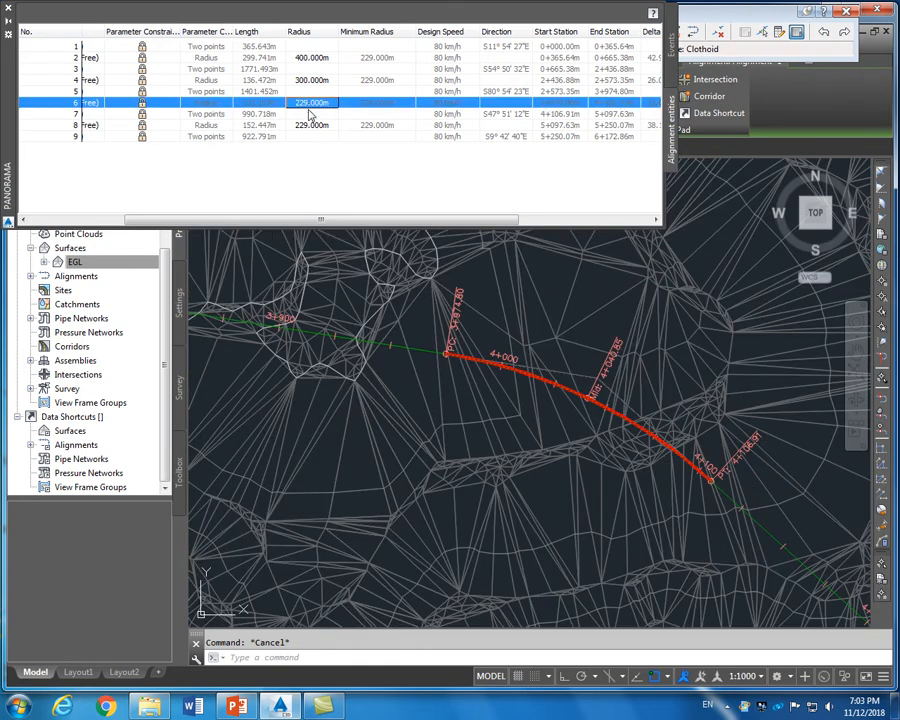
click(312, 105)
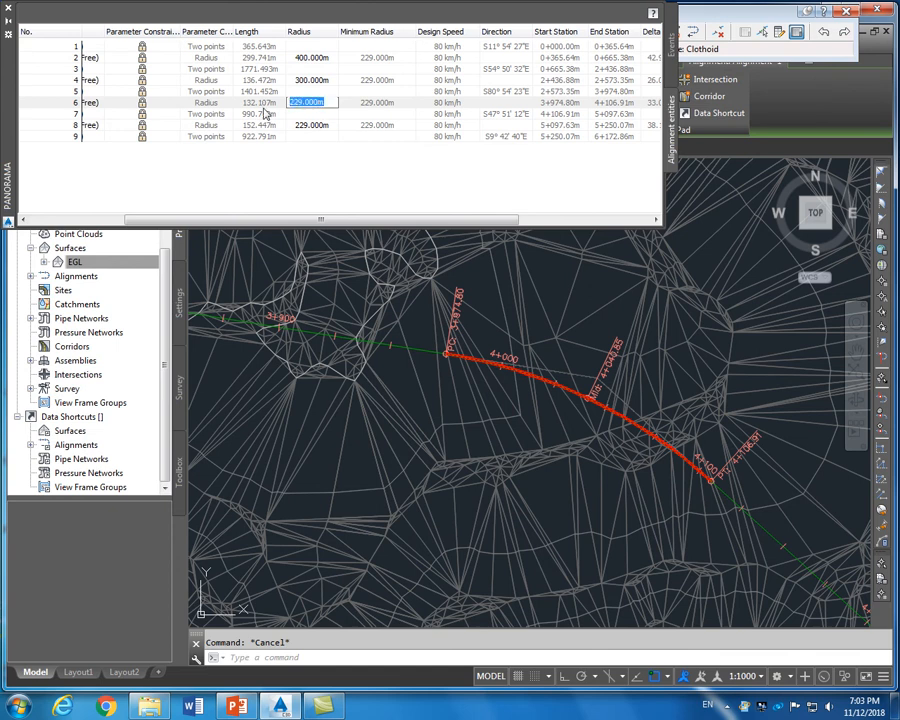
text(350)
key(Return)
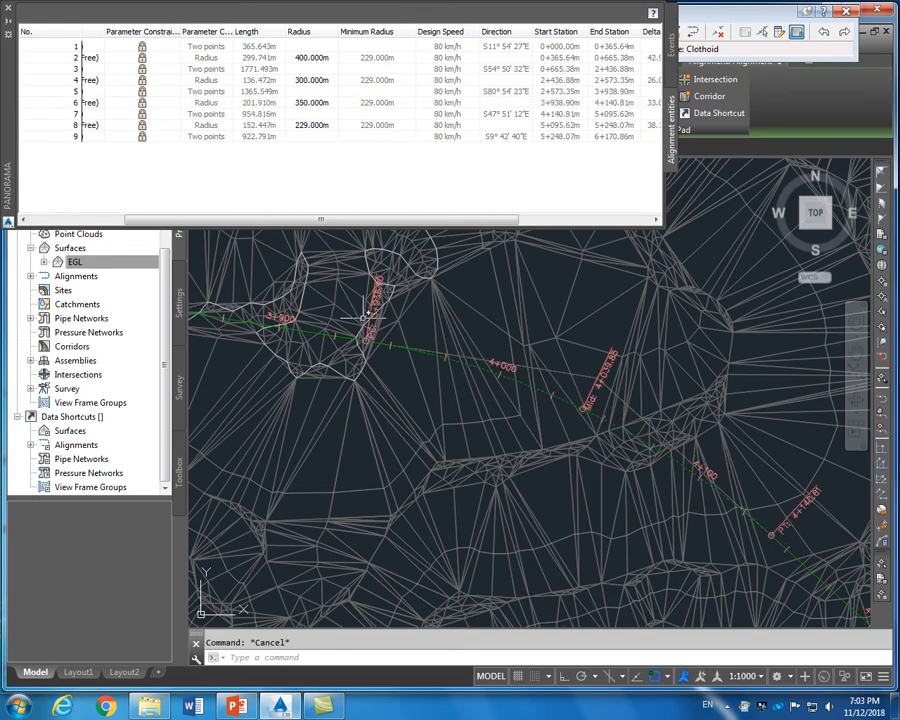
scroll(355, 297, down, 6)
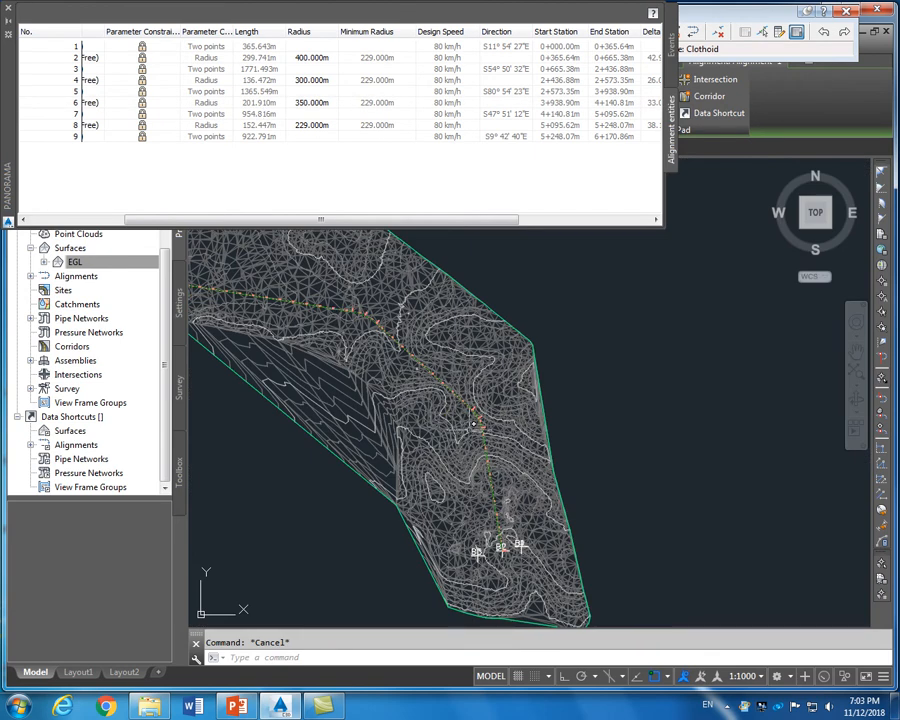
scroll(468, 413, up, 7)
scroll(496, 414, down, 5)
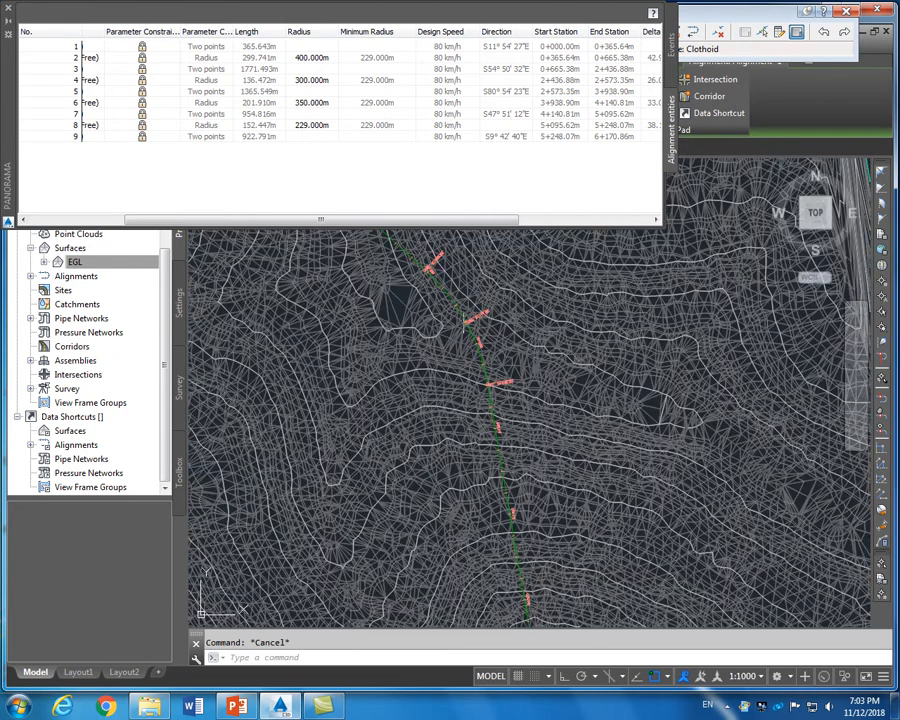
scroll(325, 266, up, 5)
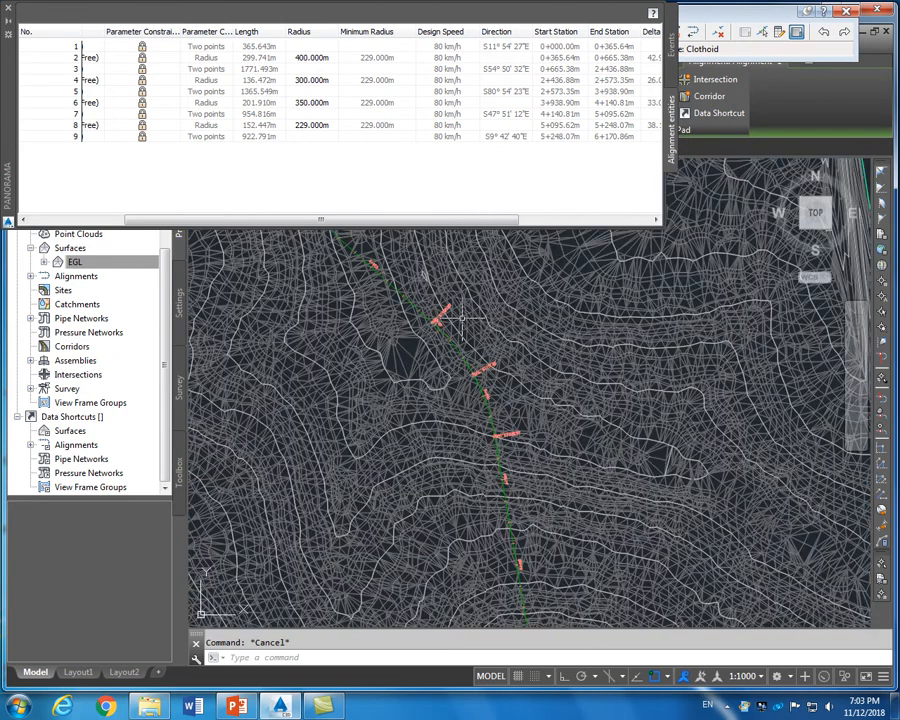
Give the last curve in the entity grid a 300 m radius
double_click(302, 126)
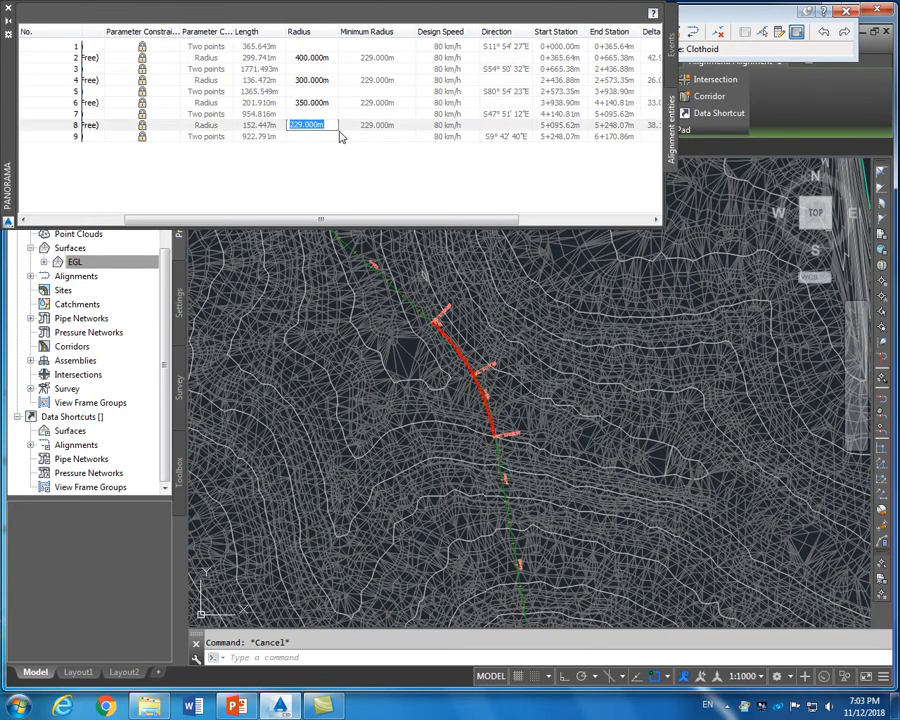
text(300)
click(335, 104)
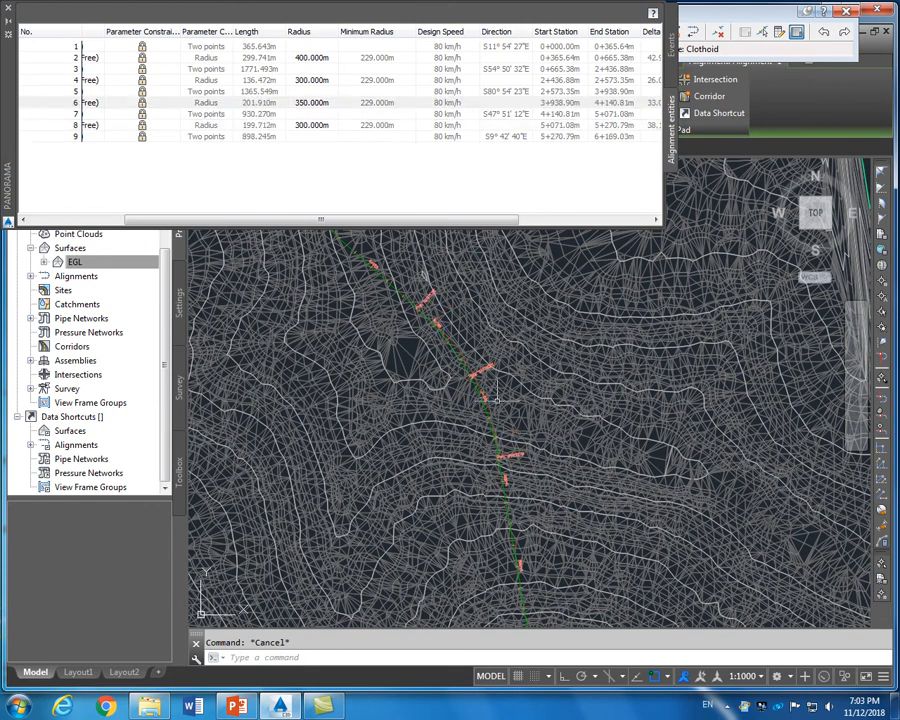
scroll(438, 371, up, 10)
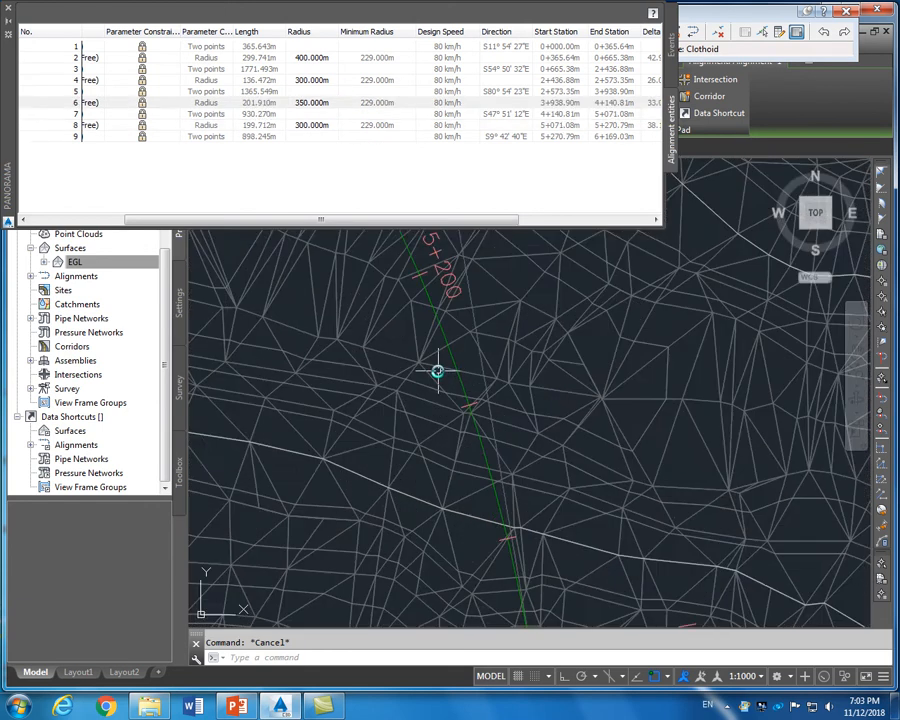
scroll(438, 371, down, 12)
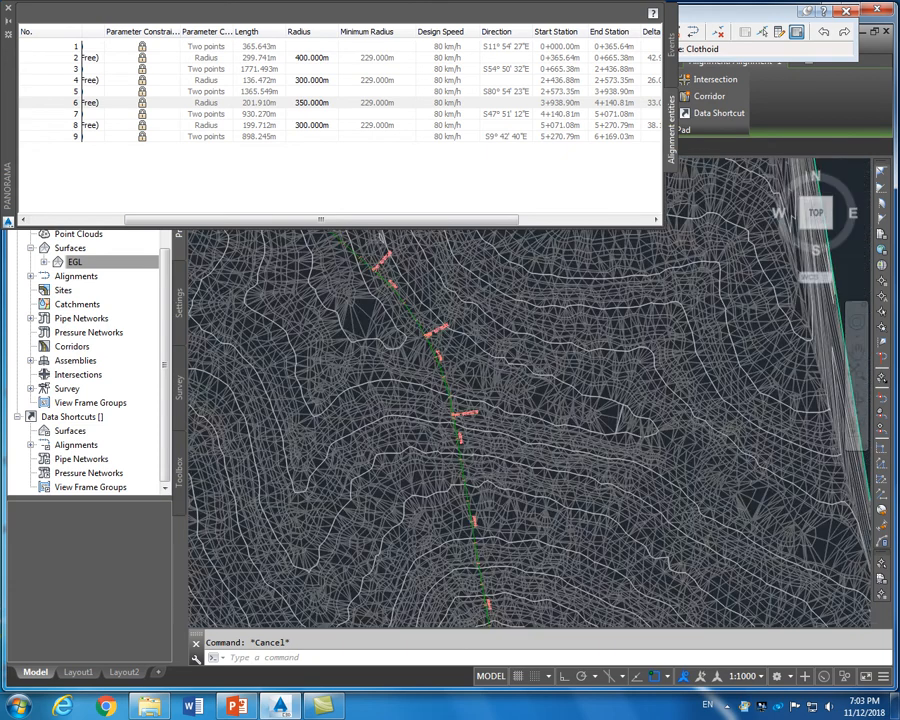
scroll(455, 372, up, 10)
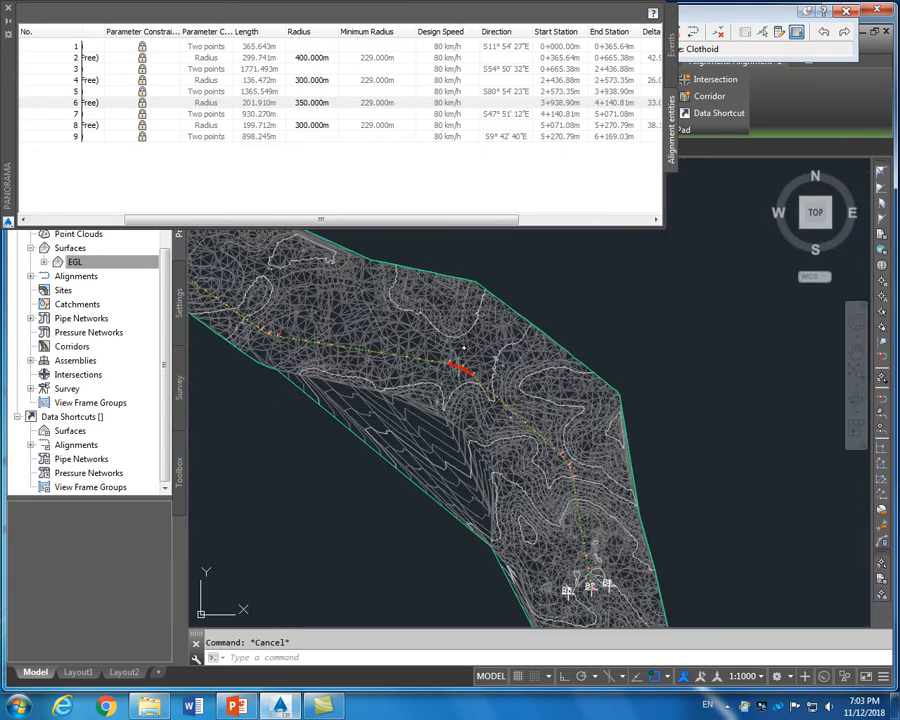
scroll(455, 372, up, 4)
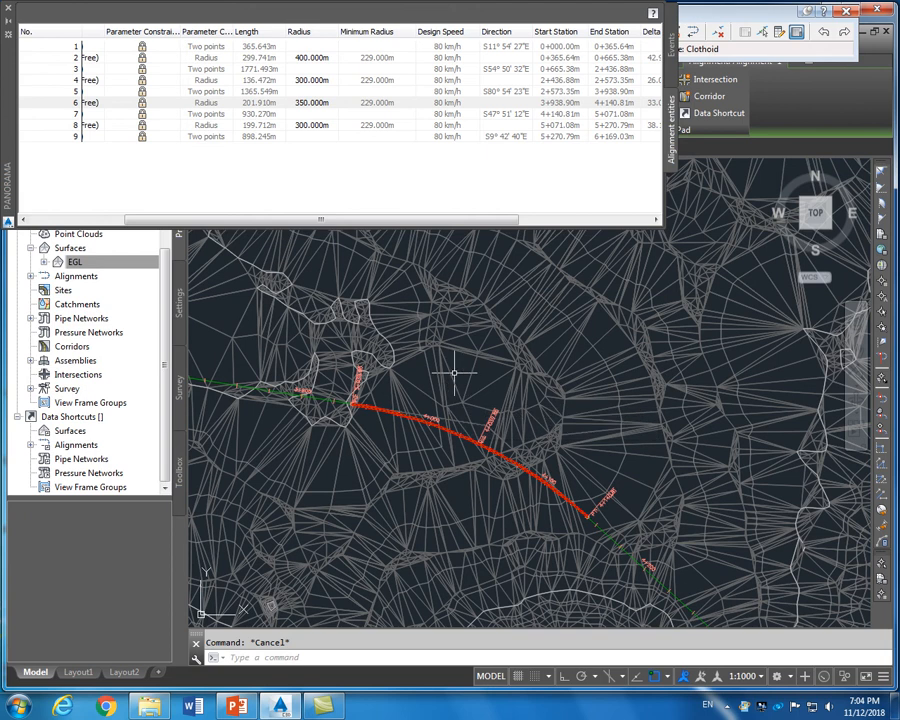
scroll(462, 385, up, 4)
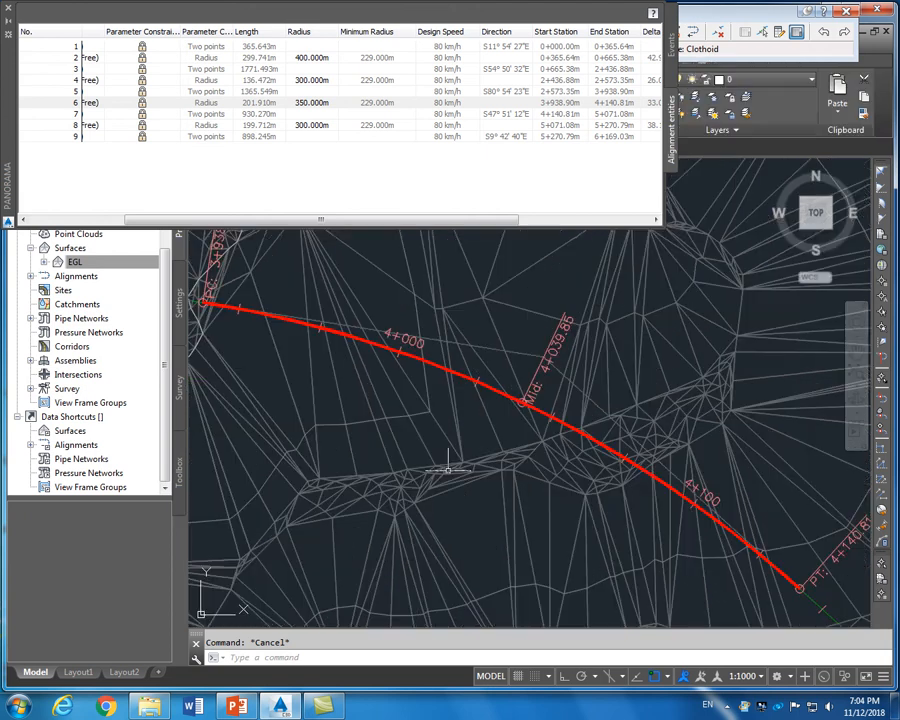
Reduce curve 6's radius from 350 m to 250 m and close the entity grid
click(477, 384)
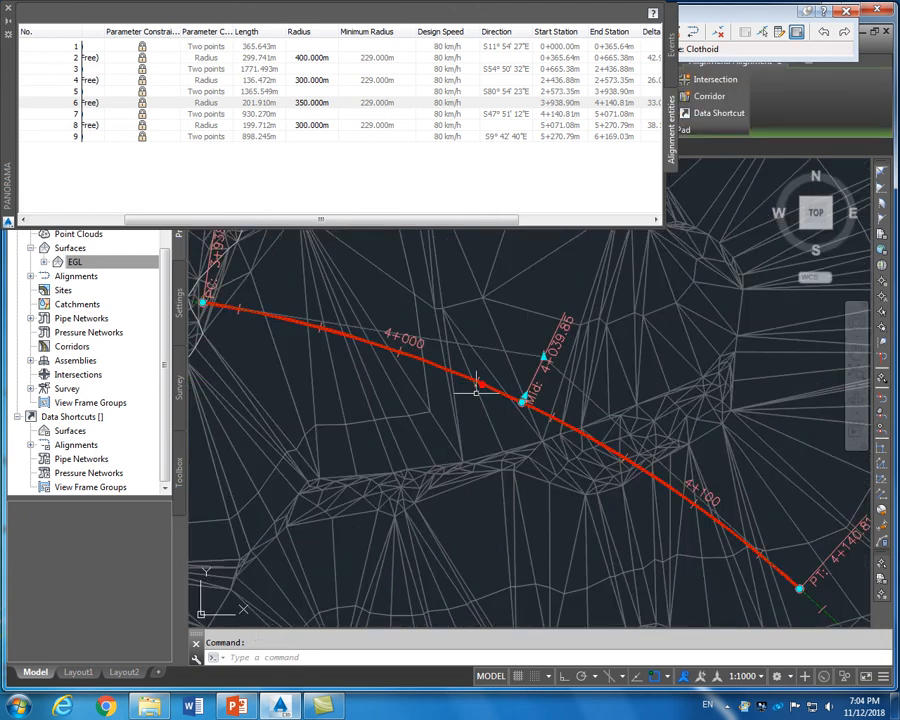
scroll(460, 424, down, 4)
click(310, 102)
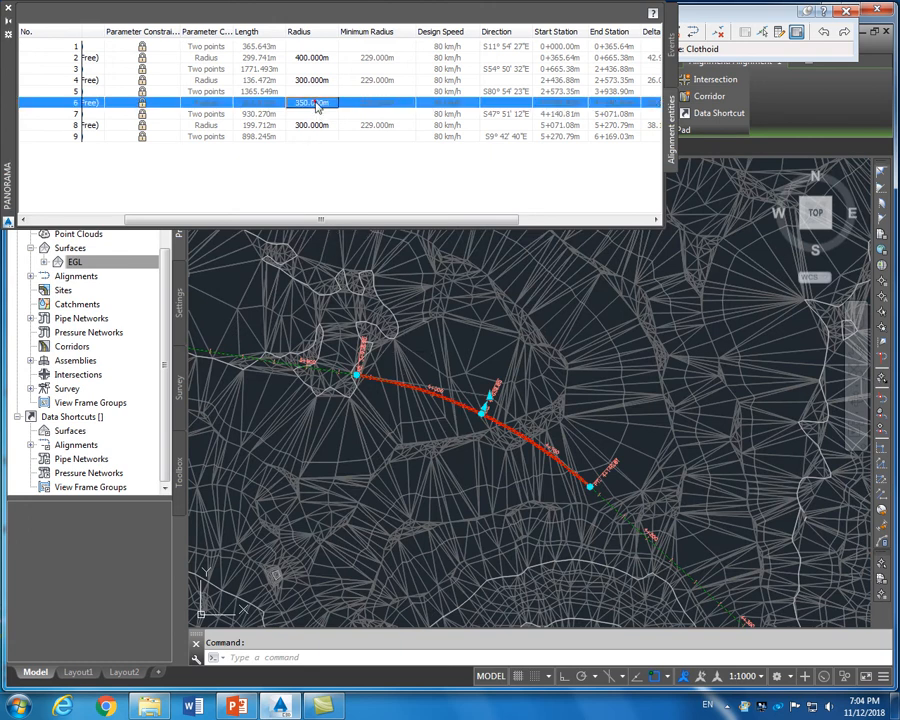
click(315, 102)
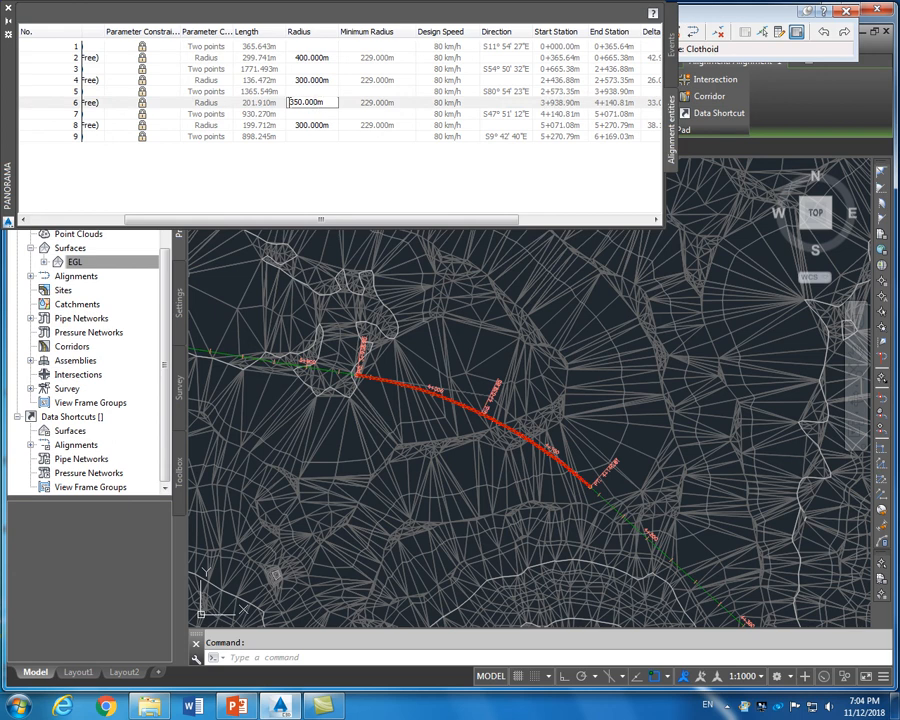
drag(290, 102, 325, 103)
text(2)
click(306, 114)
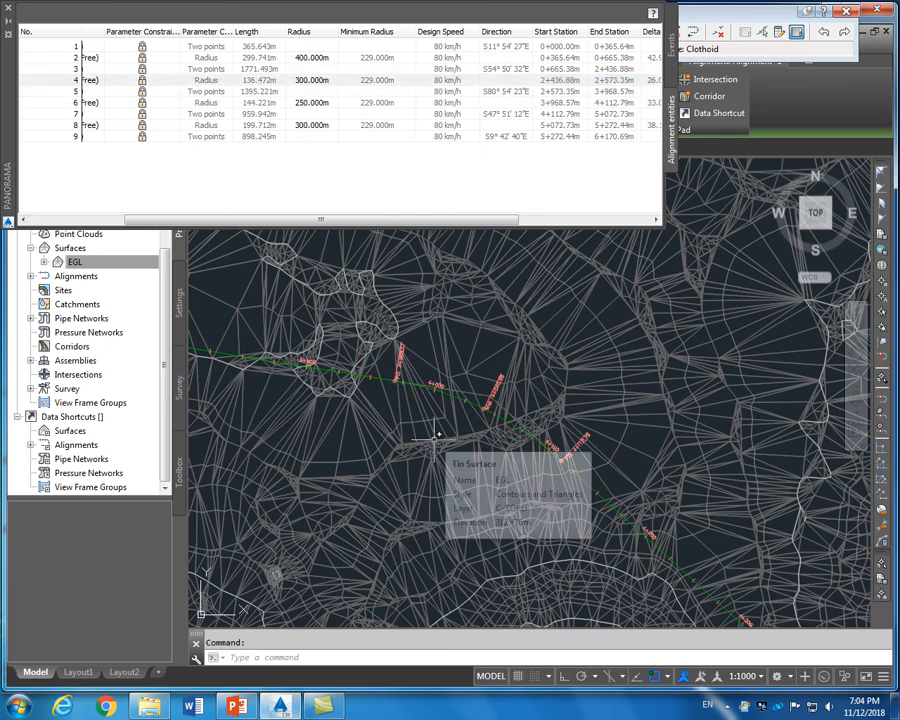
scroll(438, 406, up, 2)
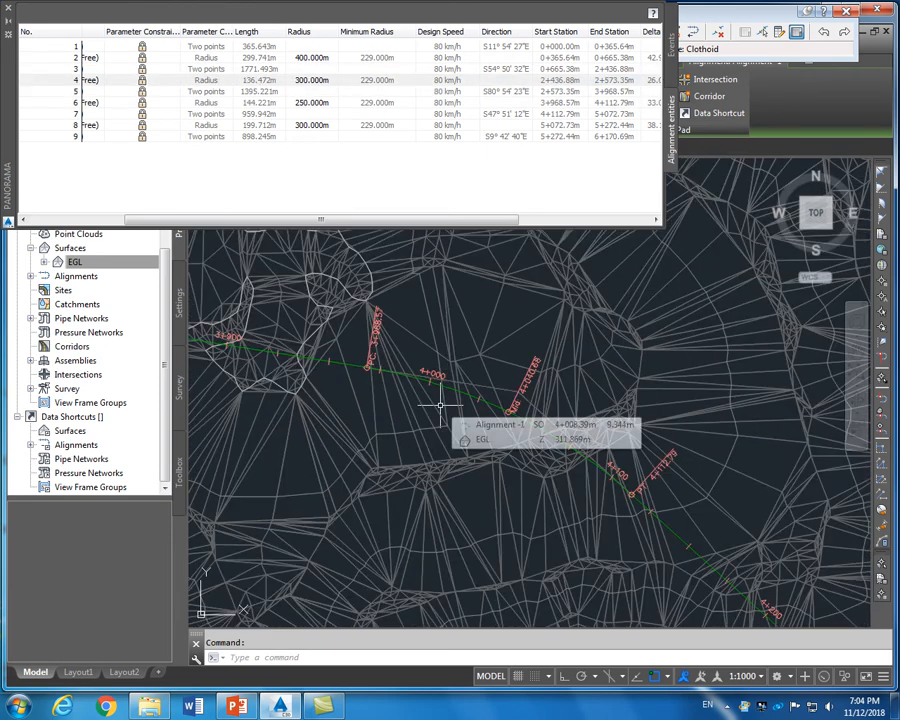
click(8, 13)
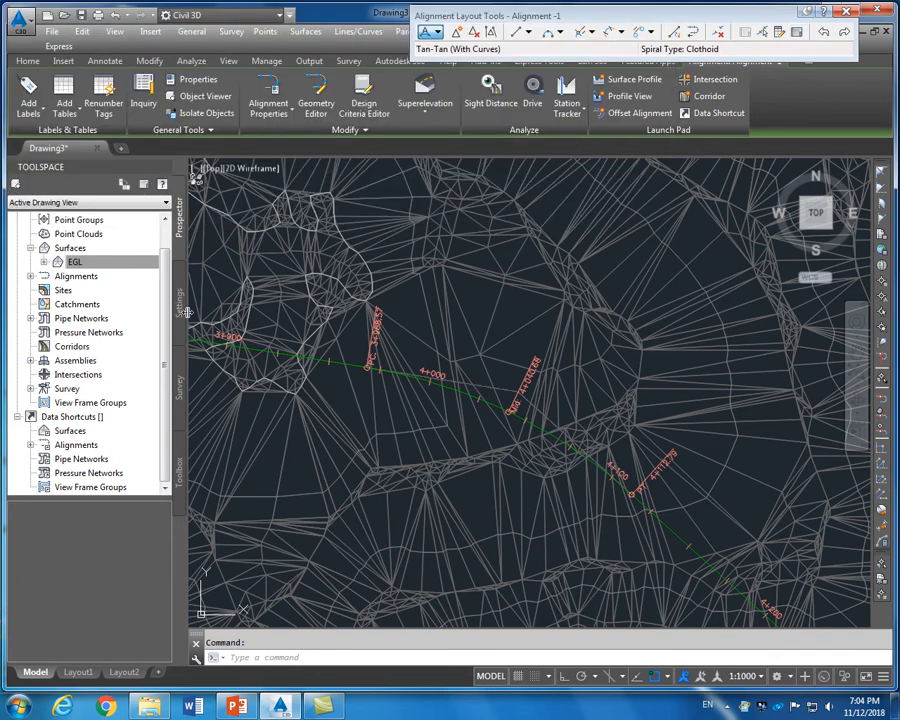
Zoom along the revised Alignment -1 and its station labels over EGL, then return to Home
scroll(187, 313, down, 6)
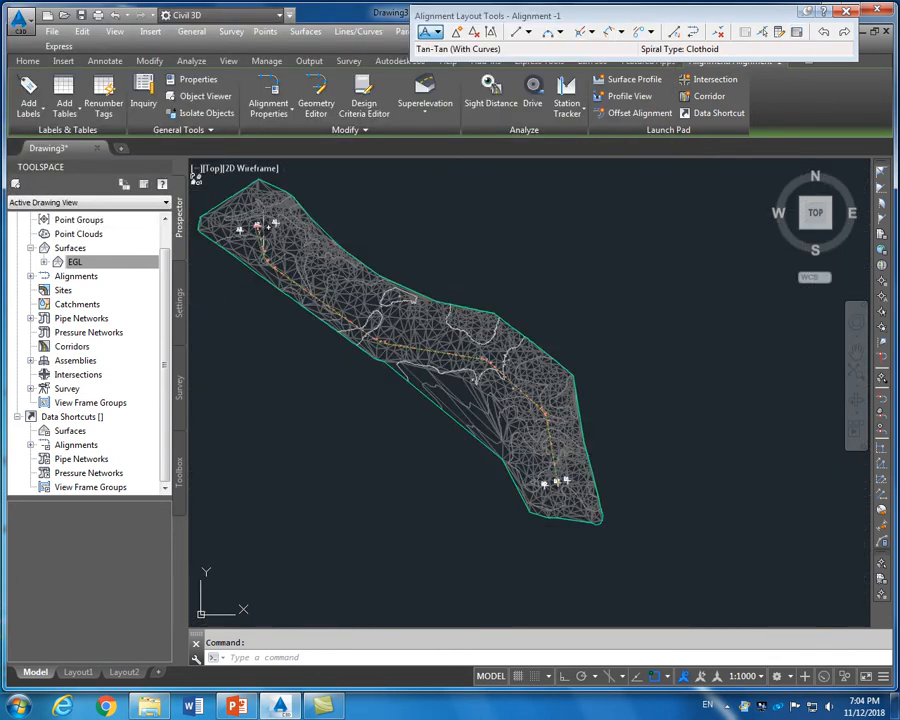
scroll(262, 195, up, 8)
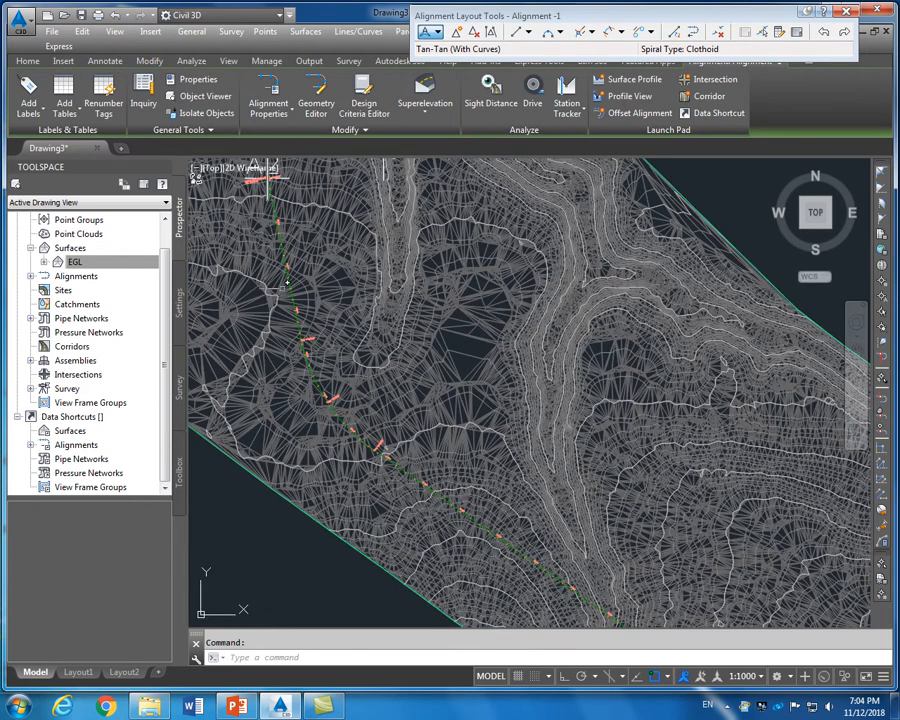
scroll(270, 182, down, 4)
scroll(345, 340, up, 6)
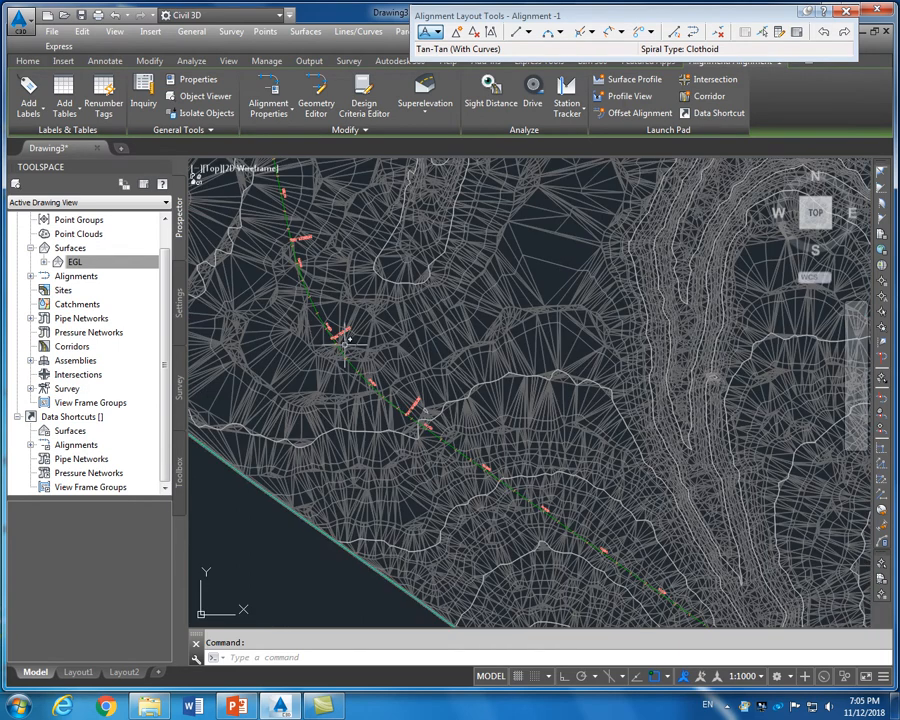
scroll(345, 340, down, 5)
scroll(506, 462, up, 3)
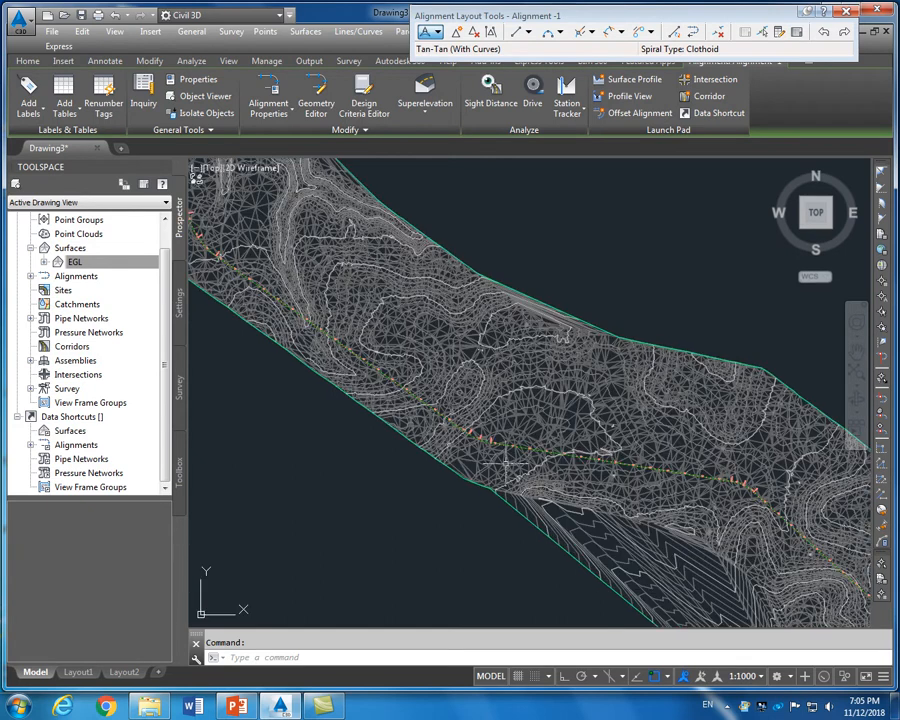
scroll(476, 446, up, 6)
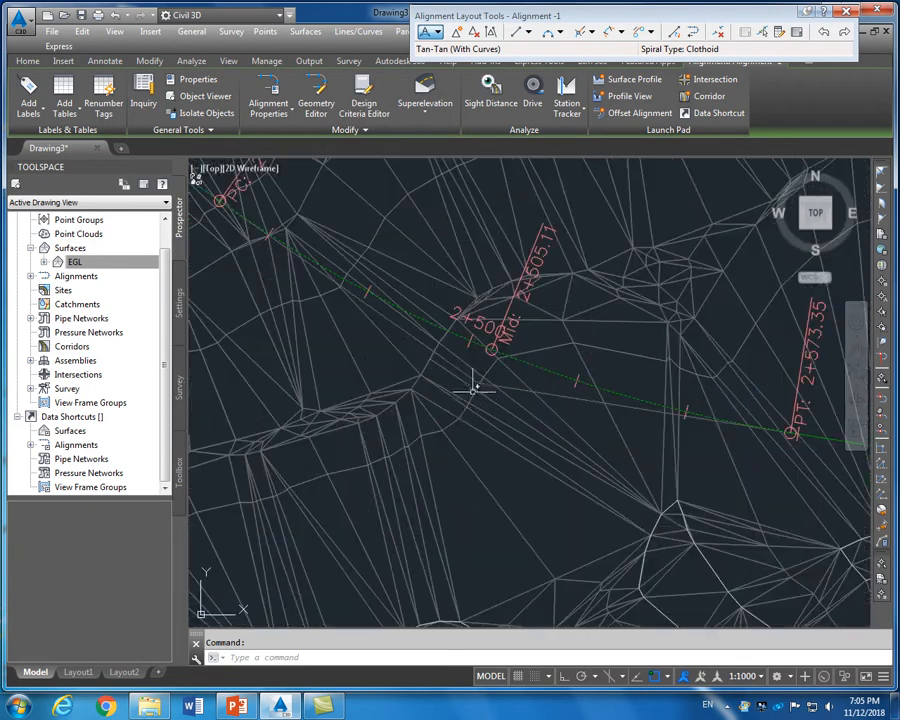
scroll(476, 386, down, 3)
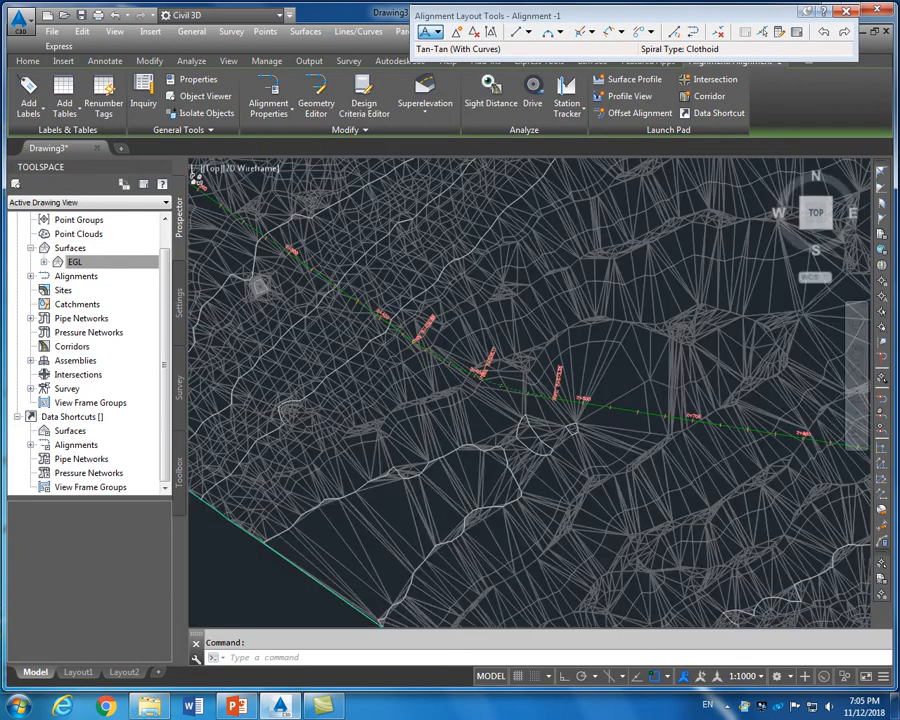
scroll(445, 436, down, 5)
scroll(445, 436, up, 5)
scroll(700, 410, up, 4)
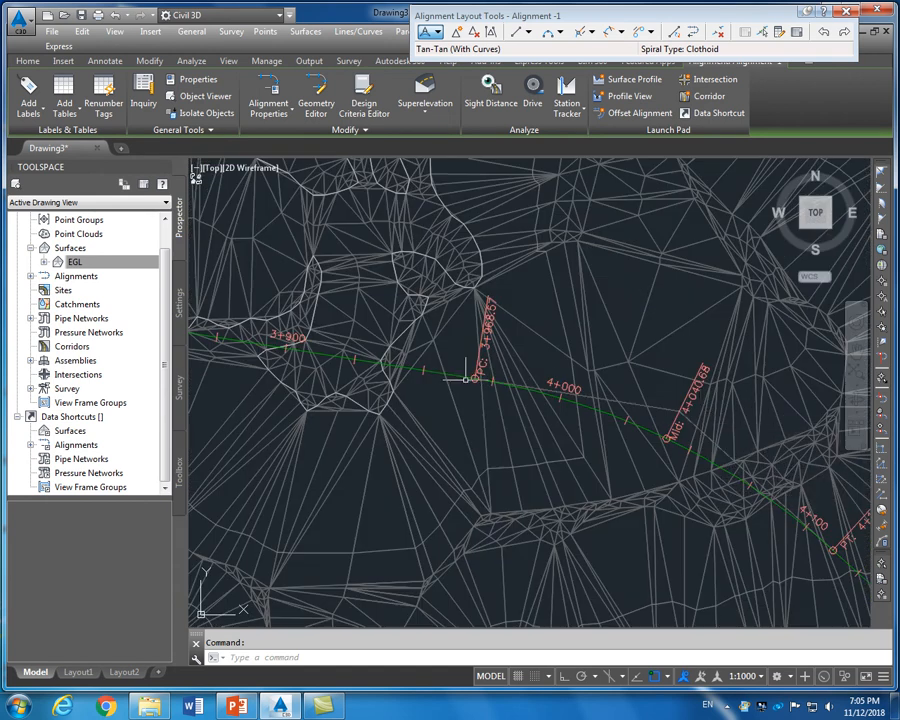
scroll(466, 378, down, 3)
scroll(513, 443, up, 4)
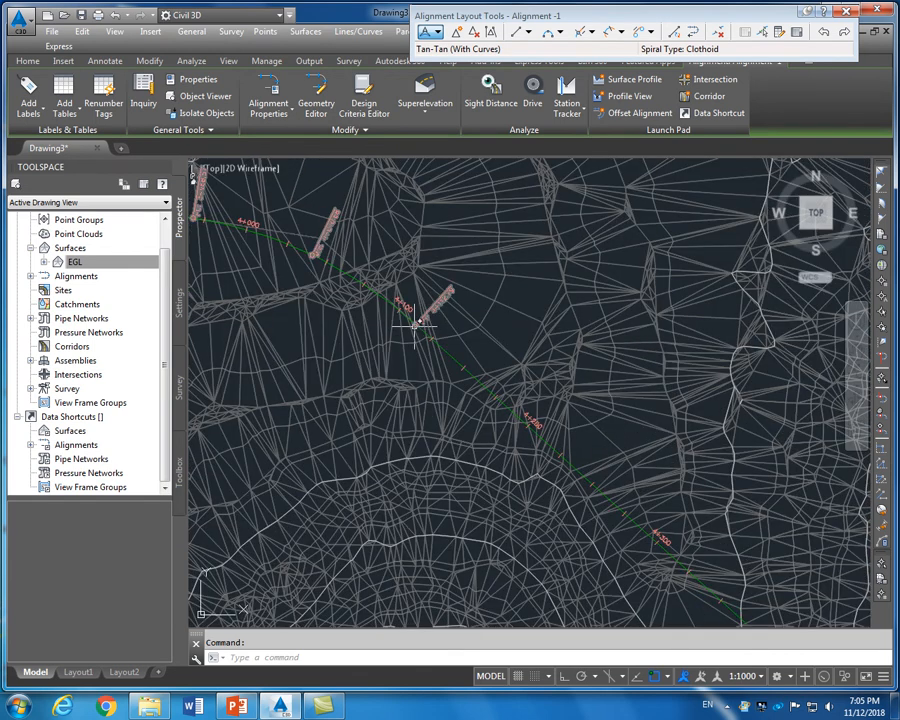
scroll(414, 325, down, 3)
scroll(428, 344, up, 1)
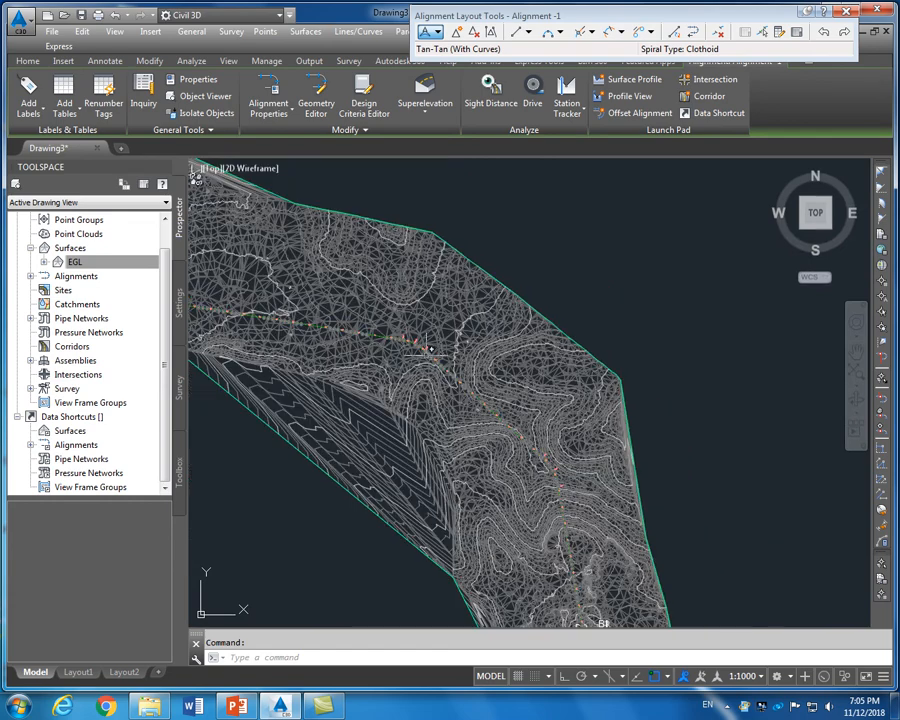
scroll(470, 380, up, 4)
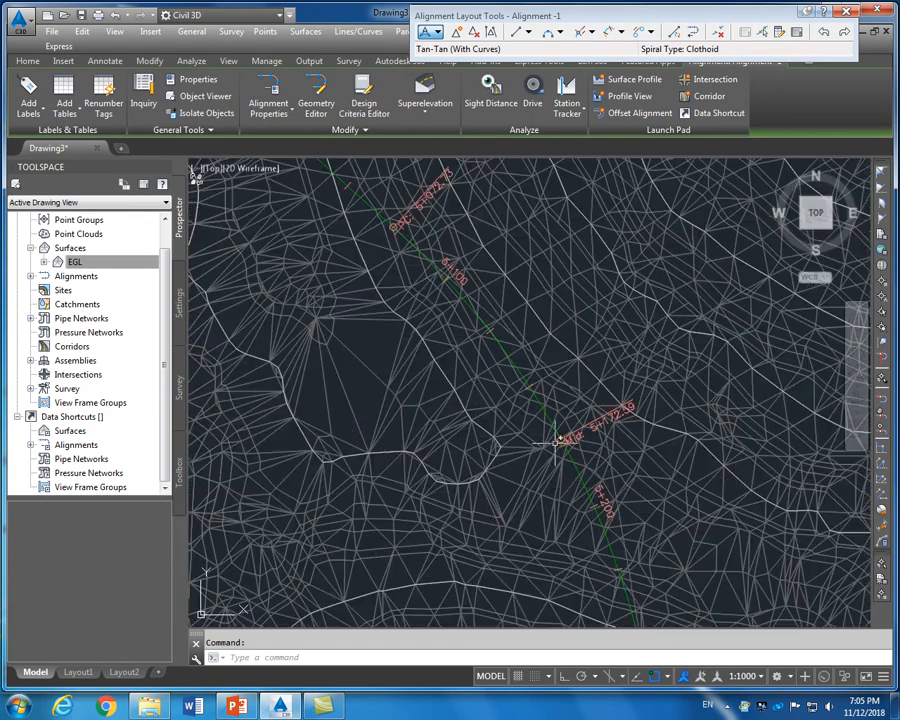
scroll(556, 440, down, 6)
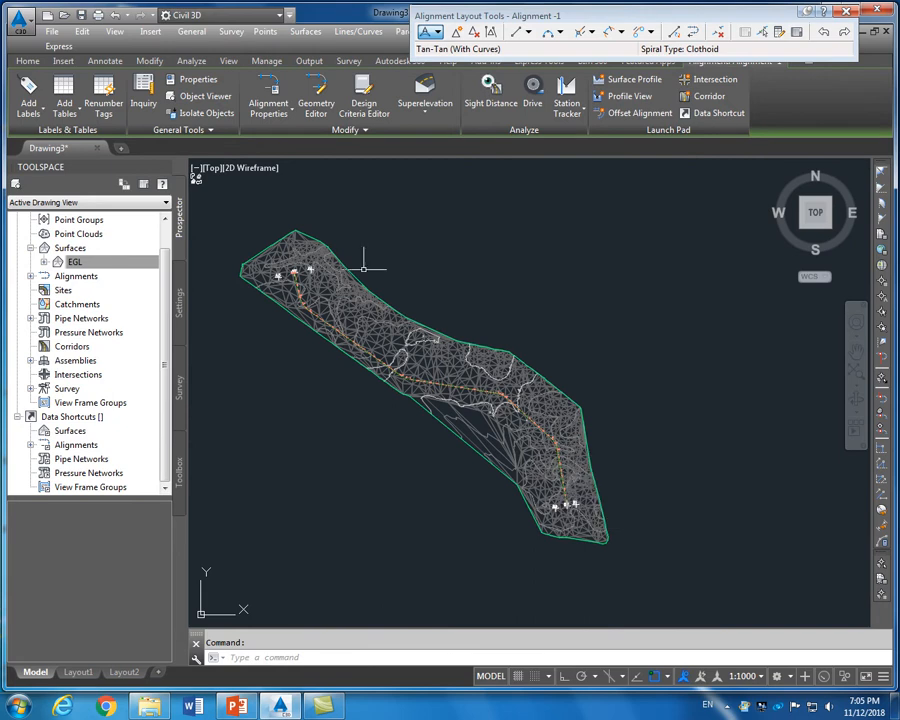
click(27, 60)
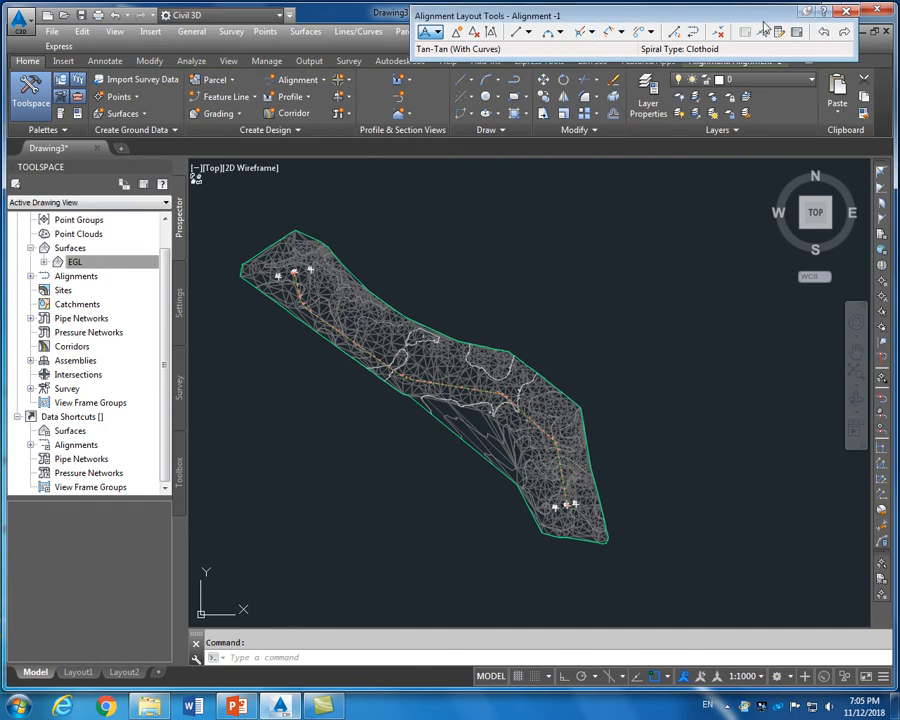
Close alignment layout, add the EGL surface profile for Alignment -1, and draw it in a profile view
click(845, 14)
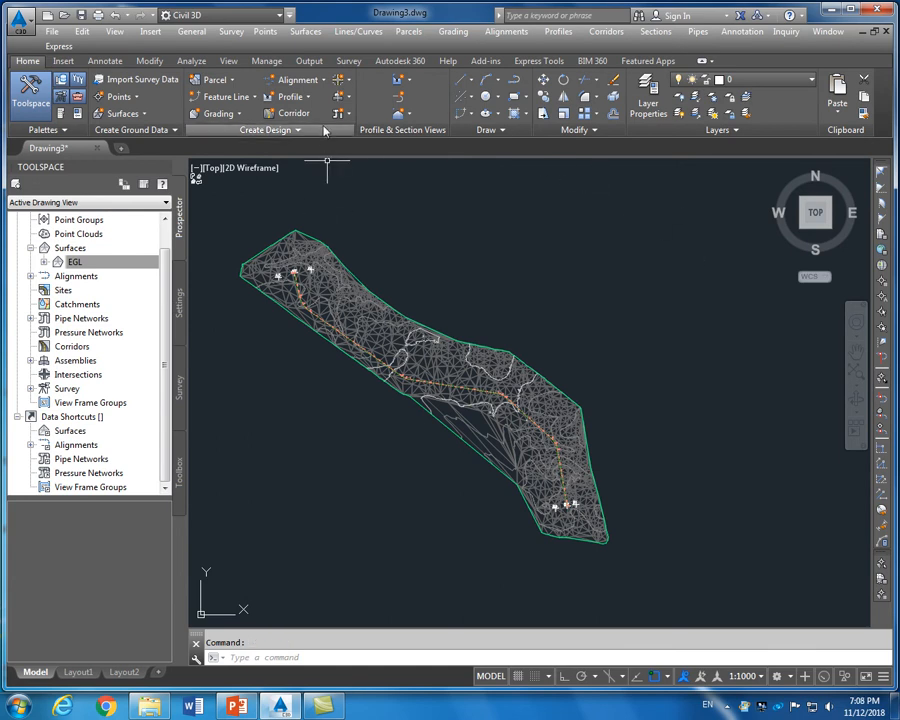
click(307, 97)
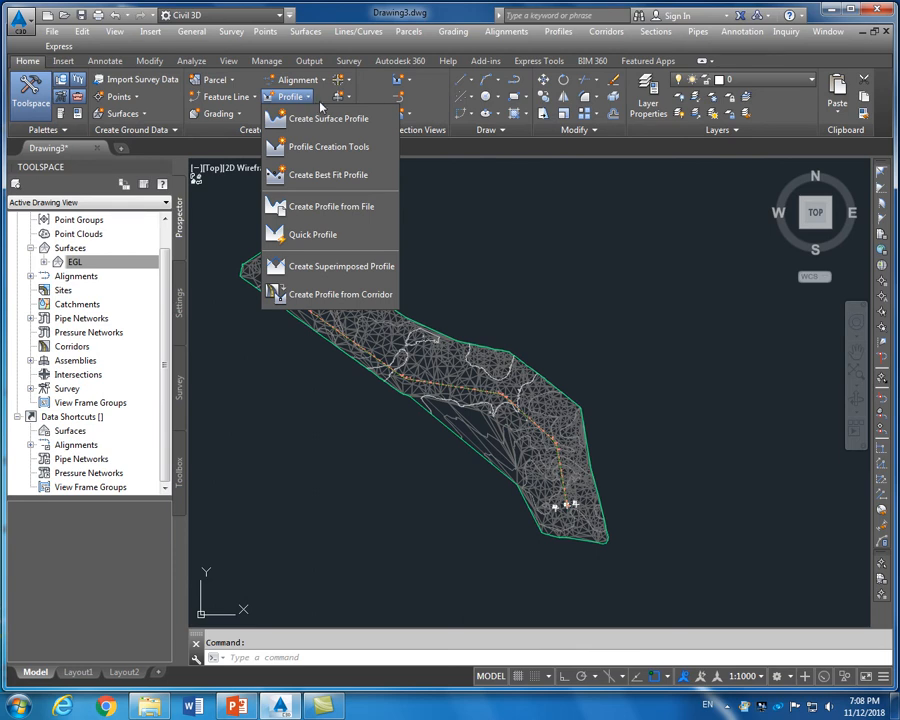
click(330, 119)
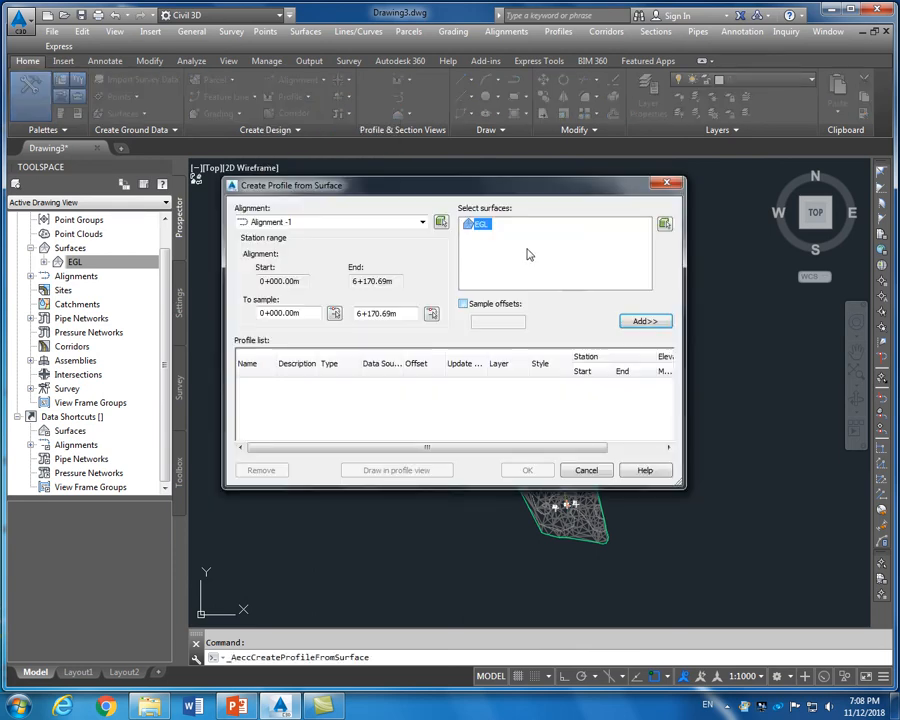
drag(508, 190, 534, 193)
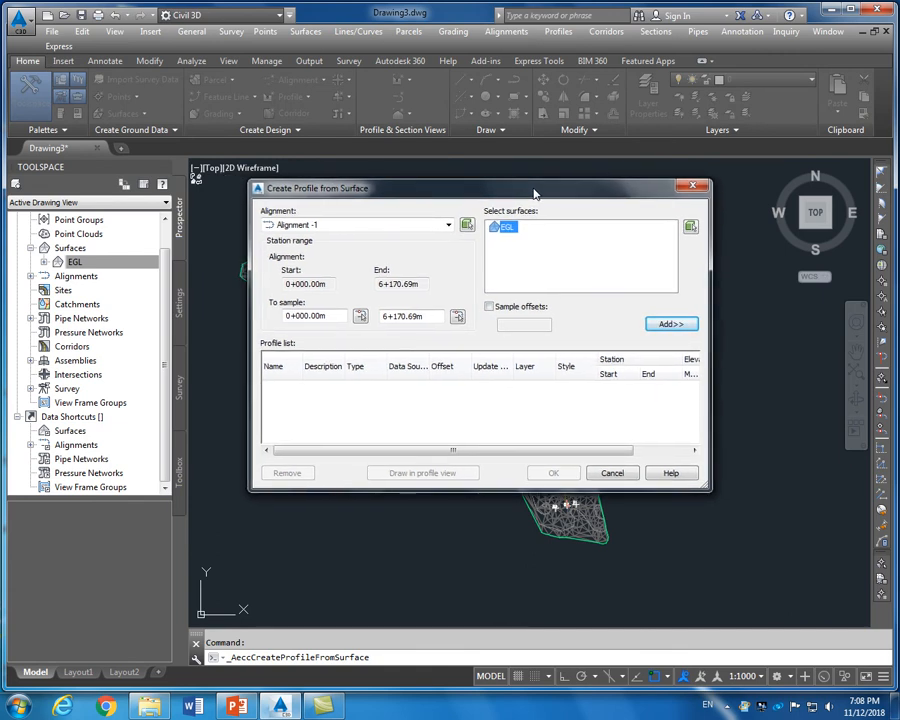
click(667, 326)
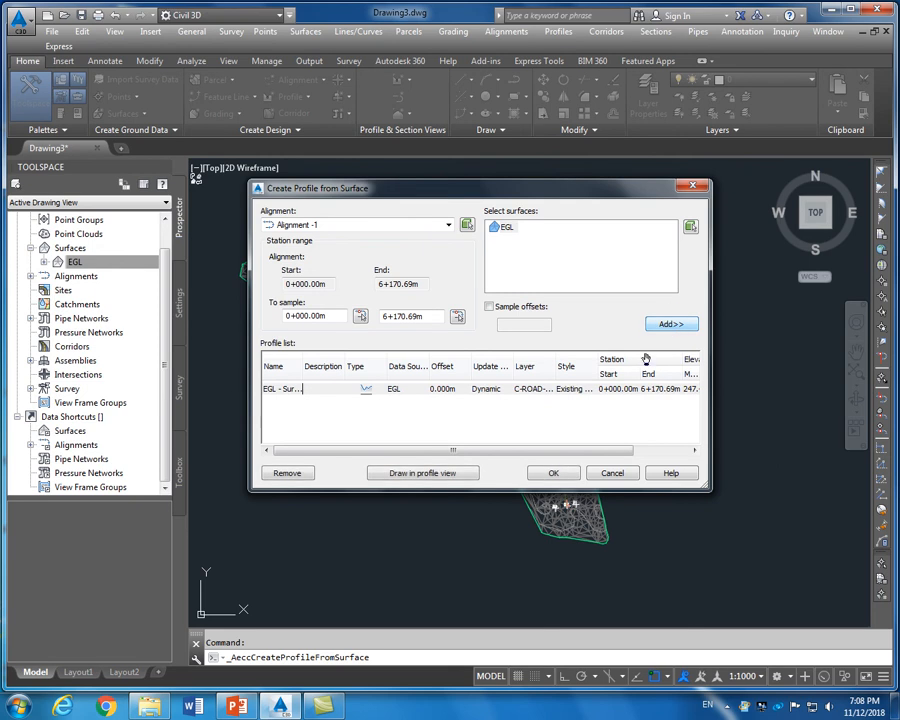
click(409, 476)
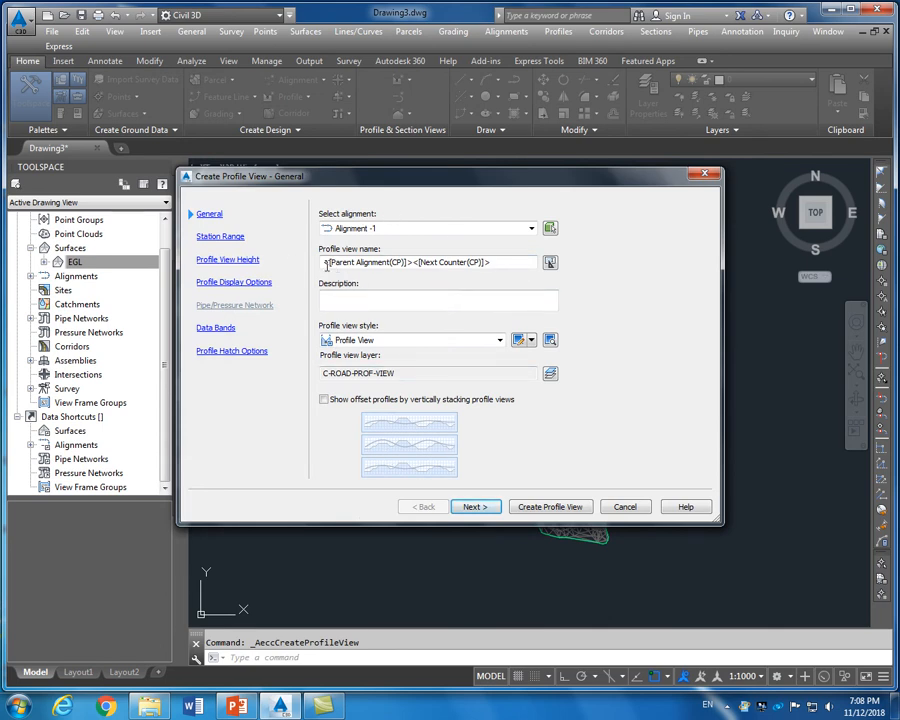
Name the new profile view 'Alignment View 1'
click(495, 263)
drag(495, 263, 330, 266)
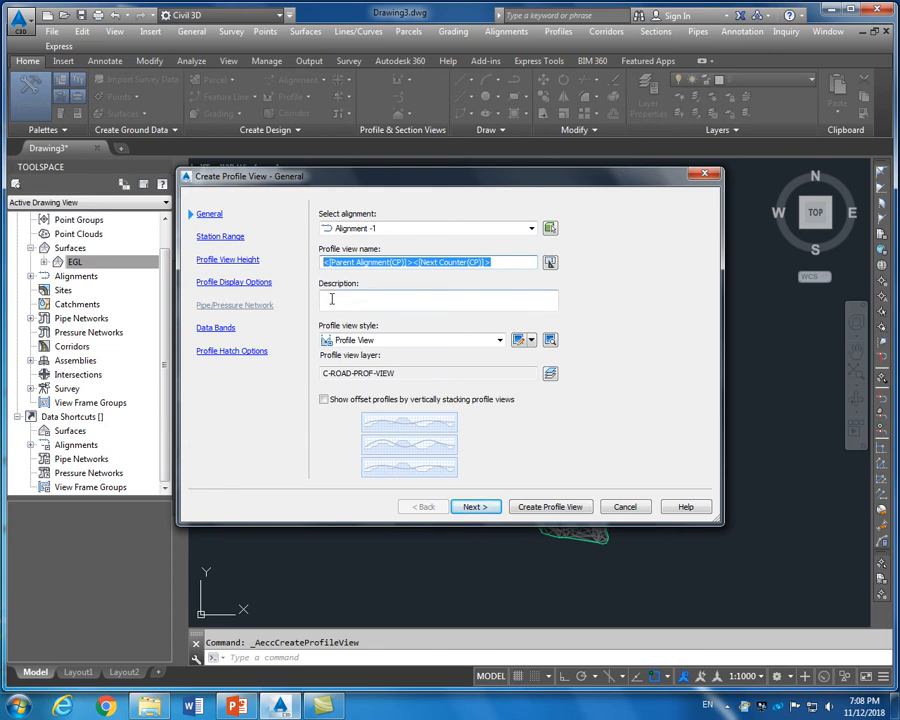
text(Alignment View 1)
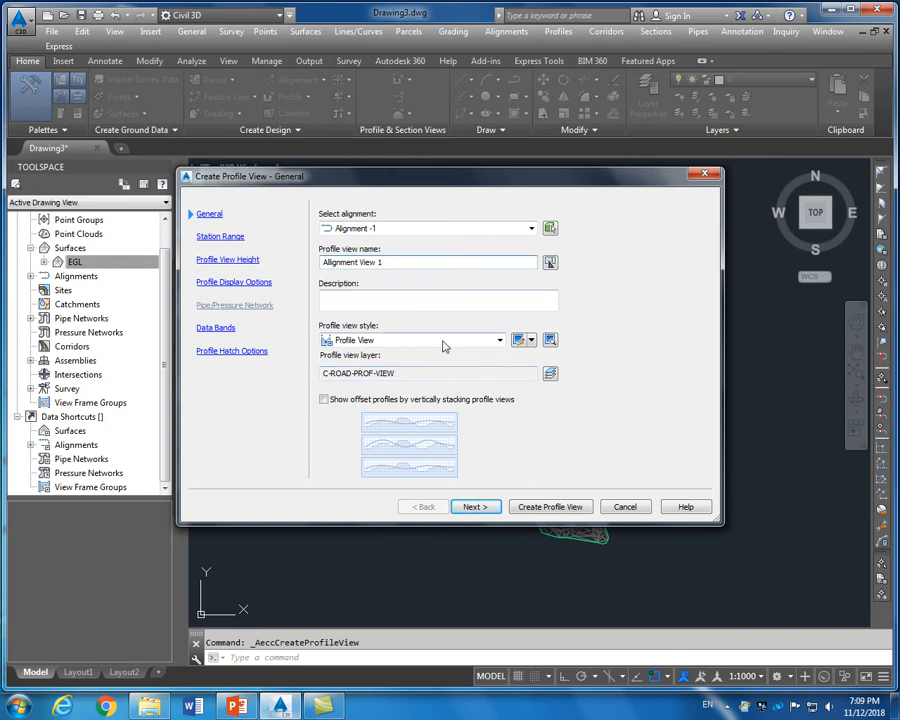
Review the station range, height, profile, band and hatch pages, then create the view
click(222, 237)
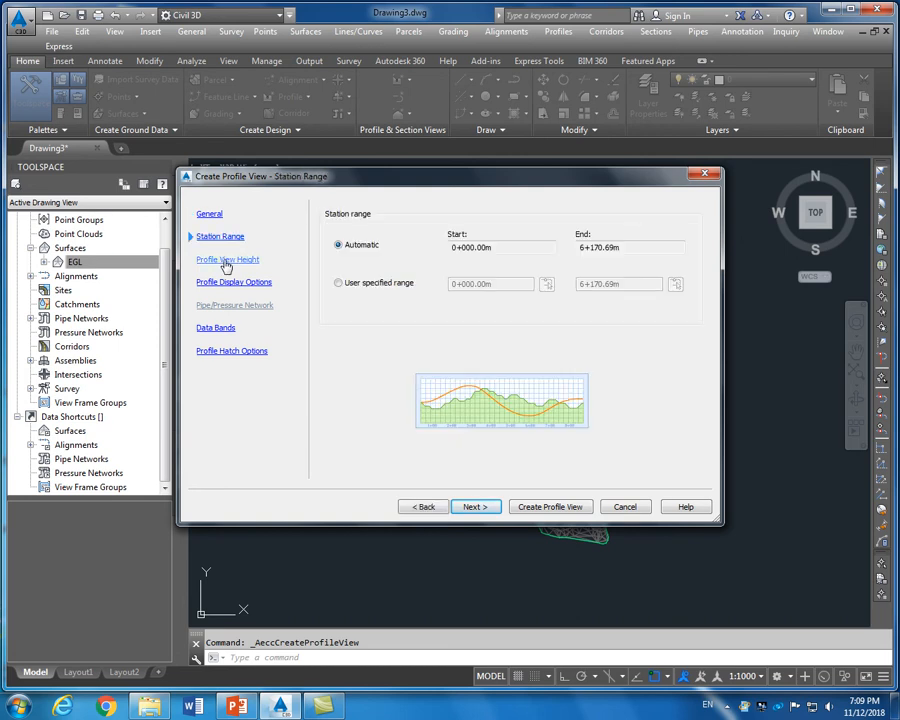
click(226, 262)
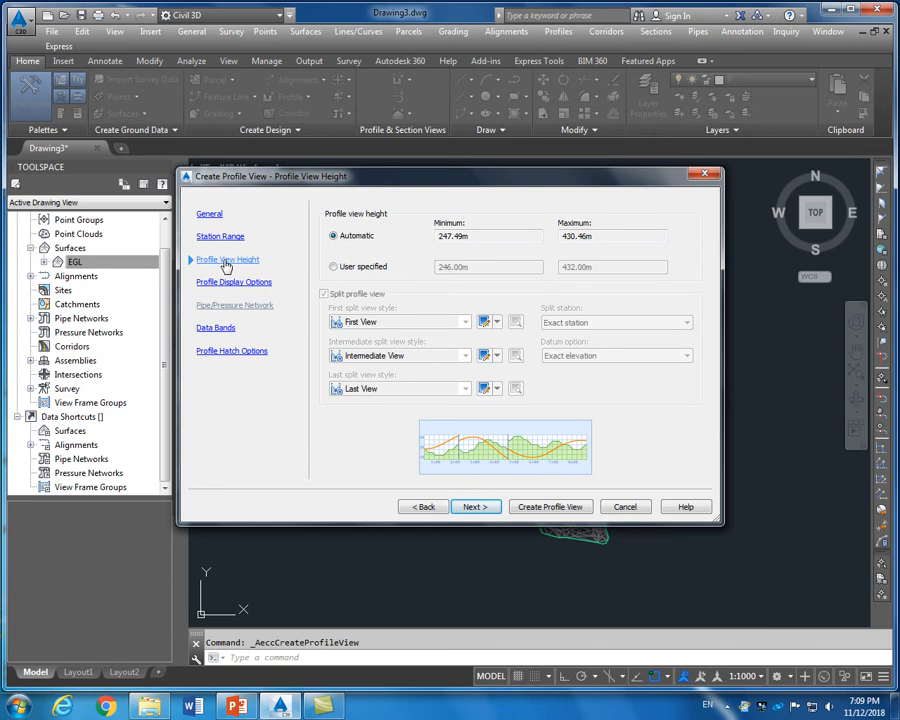
click(223, 285)
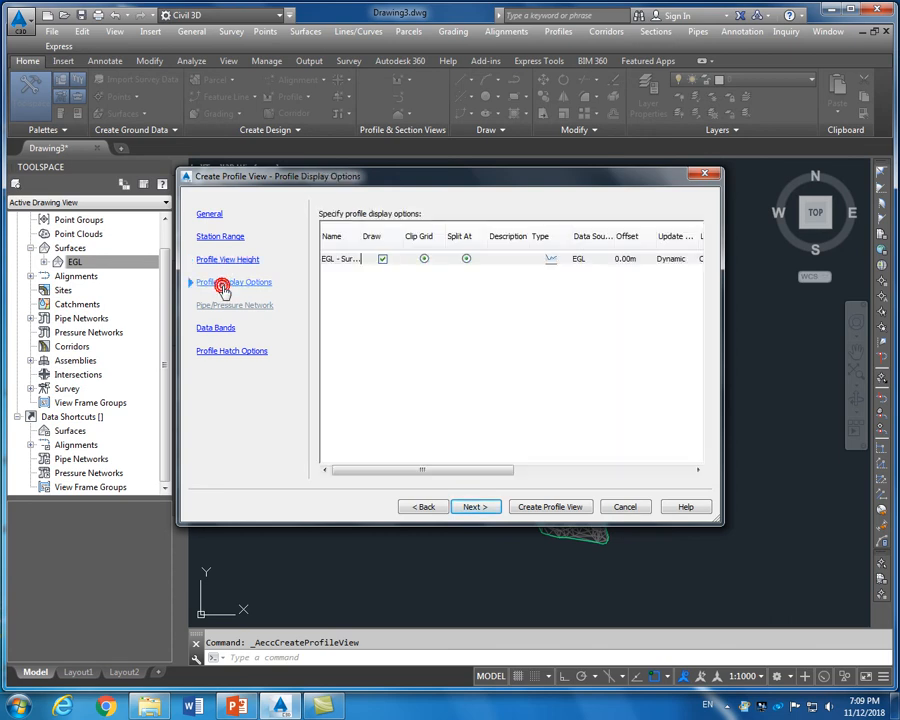
click(226, 329)
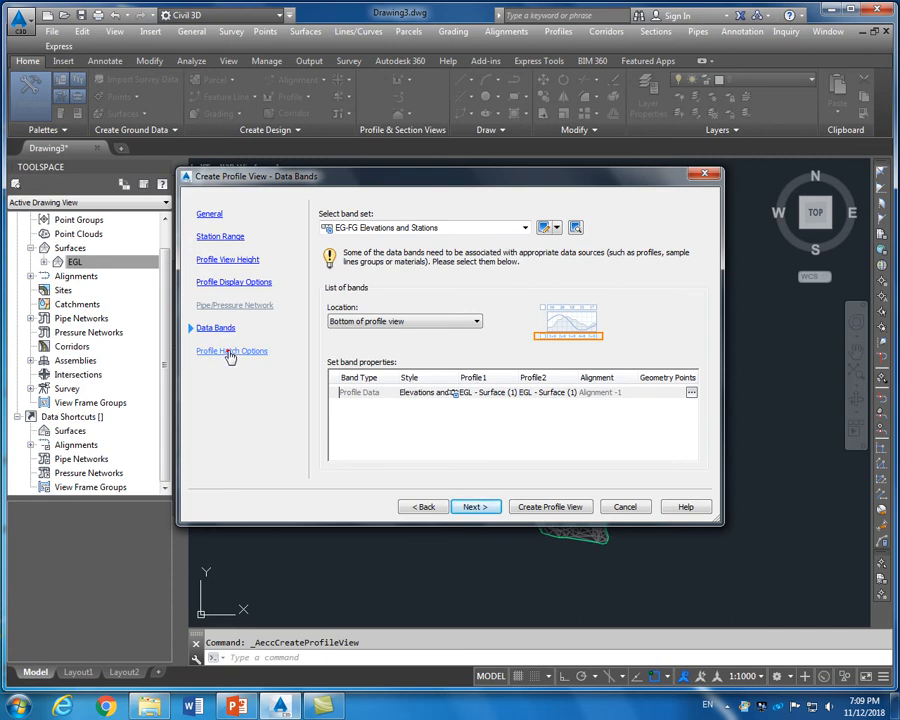
click(229, 354)
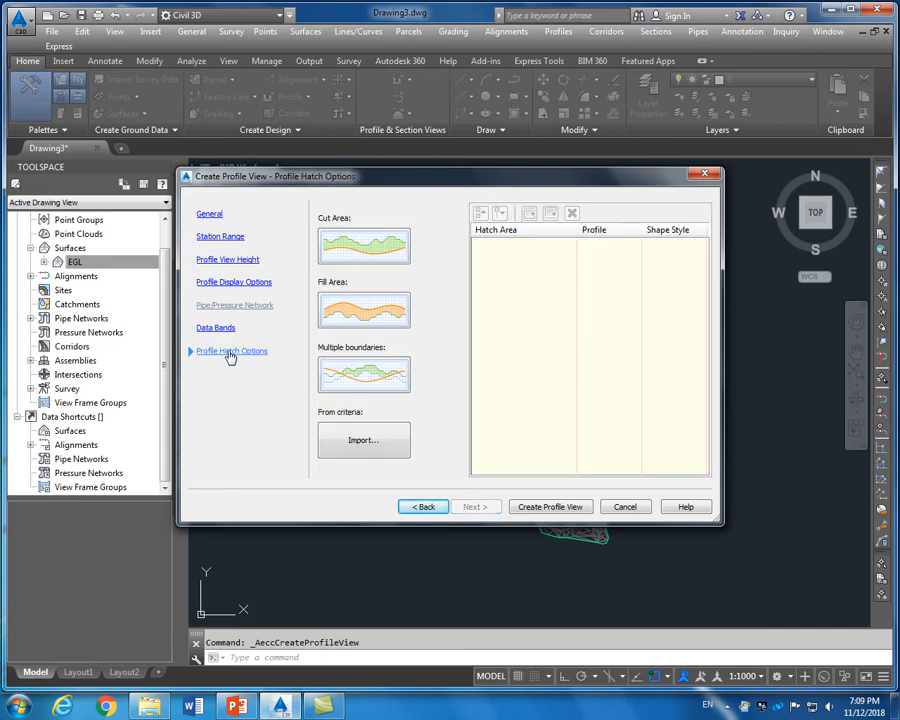
click(220, 238)
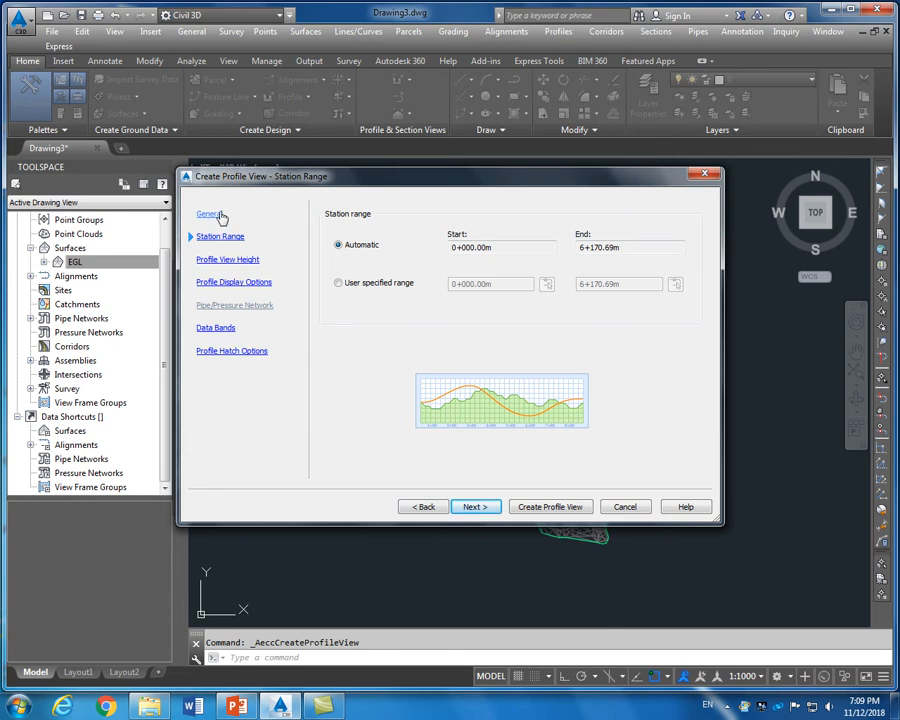
click(208, 214)
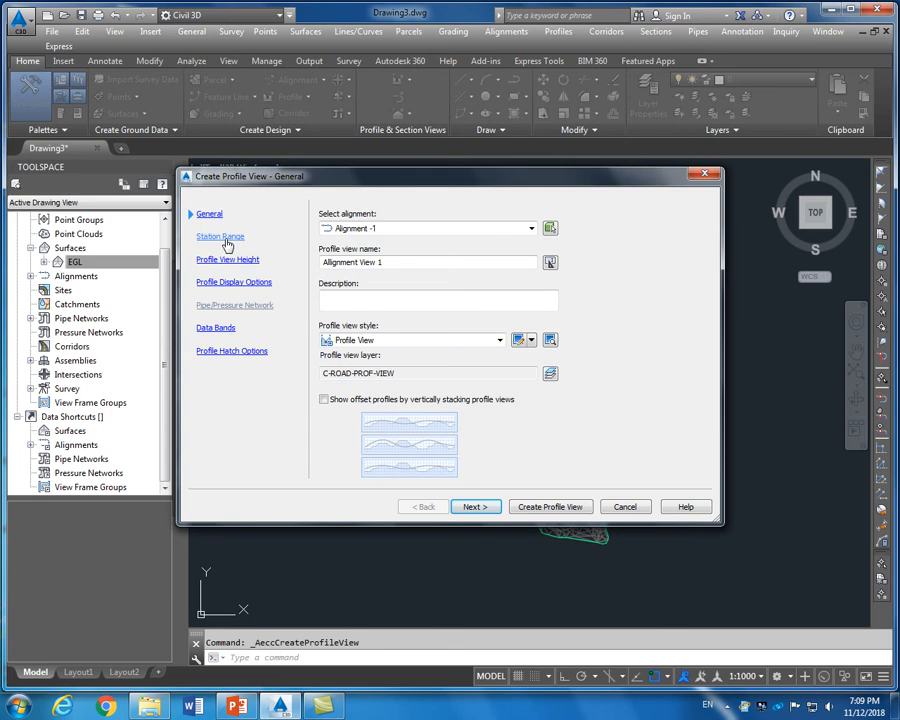
click(550, 507)
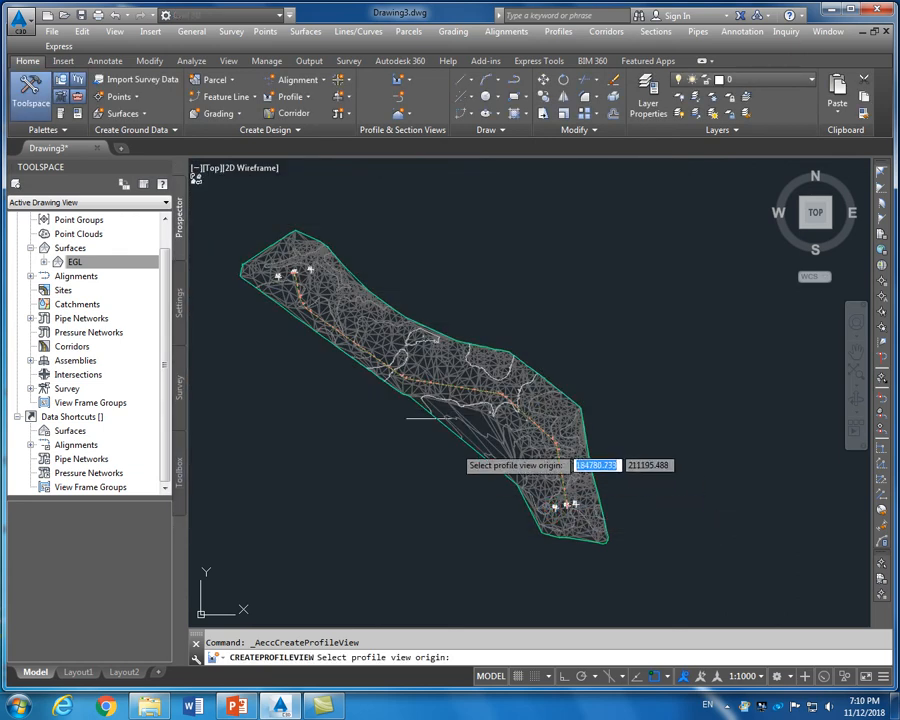
Set the profile view origin in empty space to the right of the surface
scroll(568, 372, down, 5)
scroll(640, 450, up, 4)
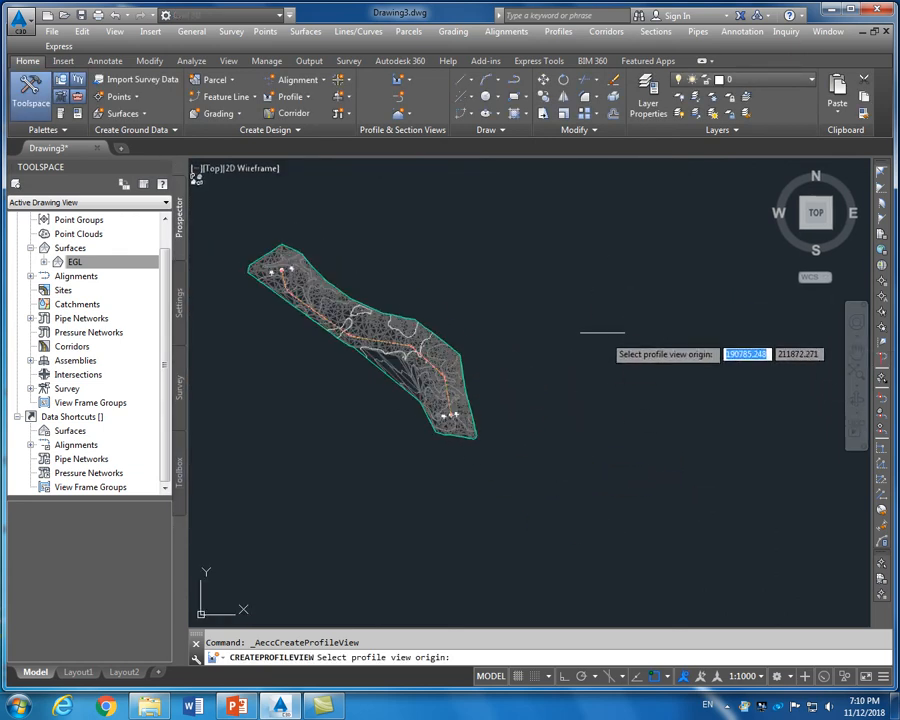
click(558, 270)
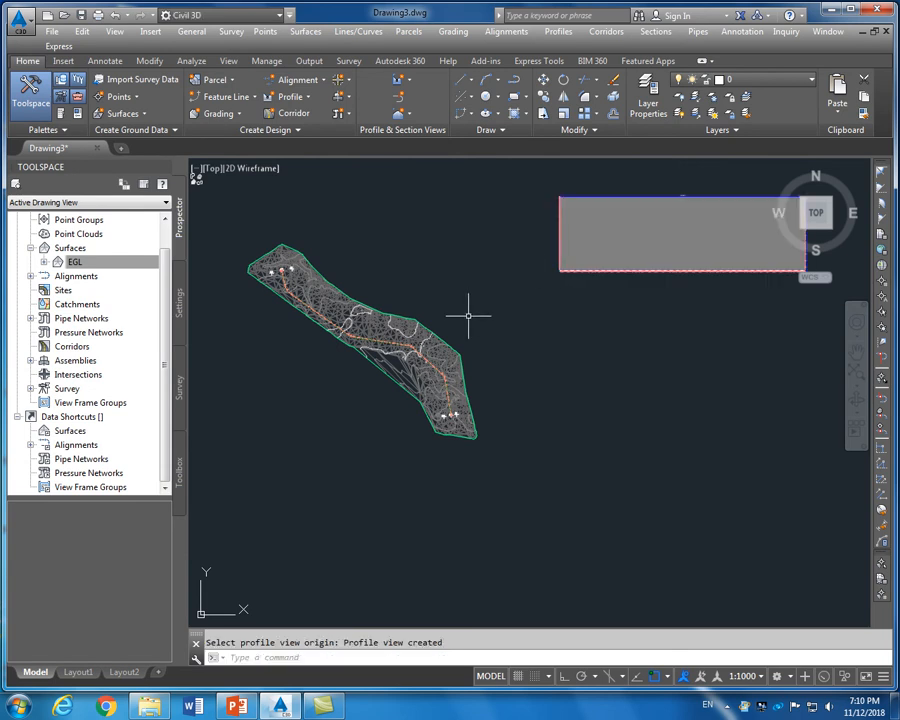
Zoom to check the placed Alignment View 1 grid and select it
scroll(466, 310, down, 2)
scroll(604, 303, up, 5)
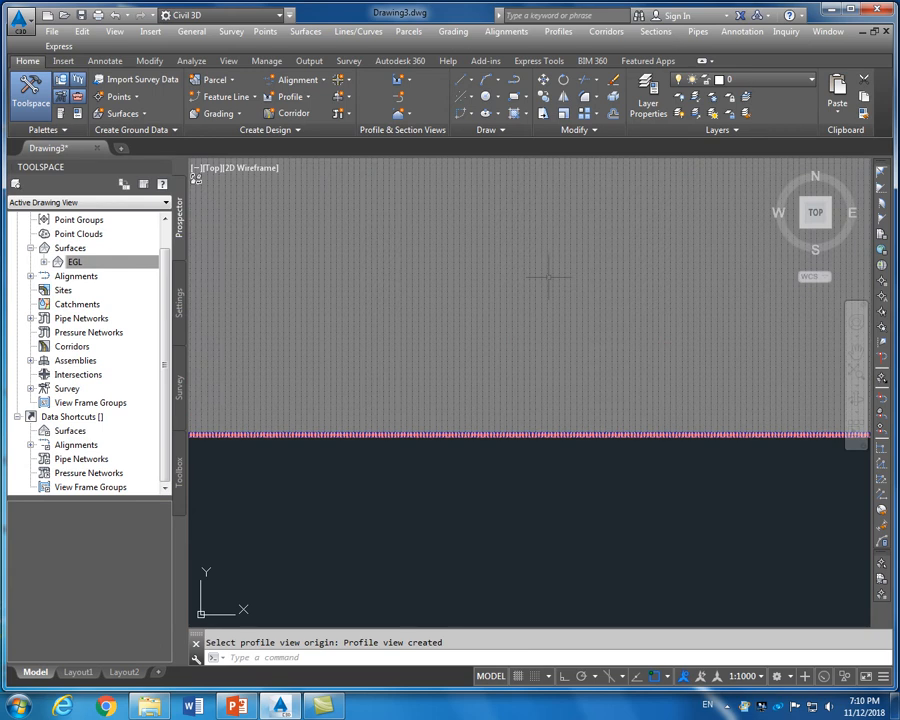
scroll(548, 276, down, 4)
scroll(555, 255, up, 4)
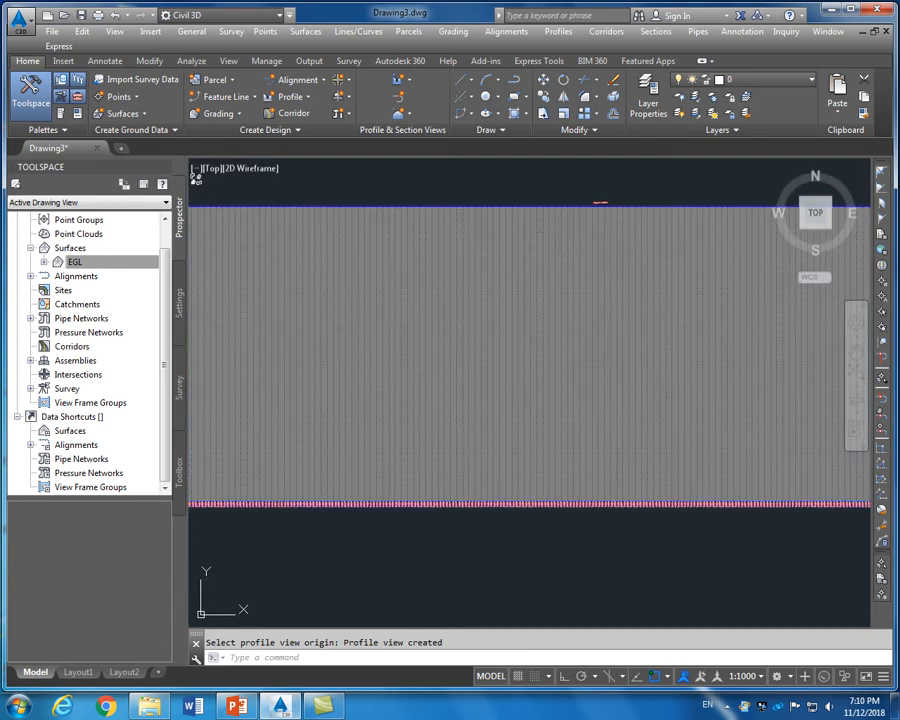
scroll(559, 294, down, 4)
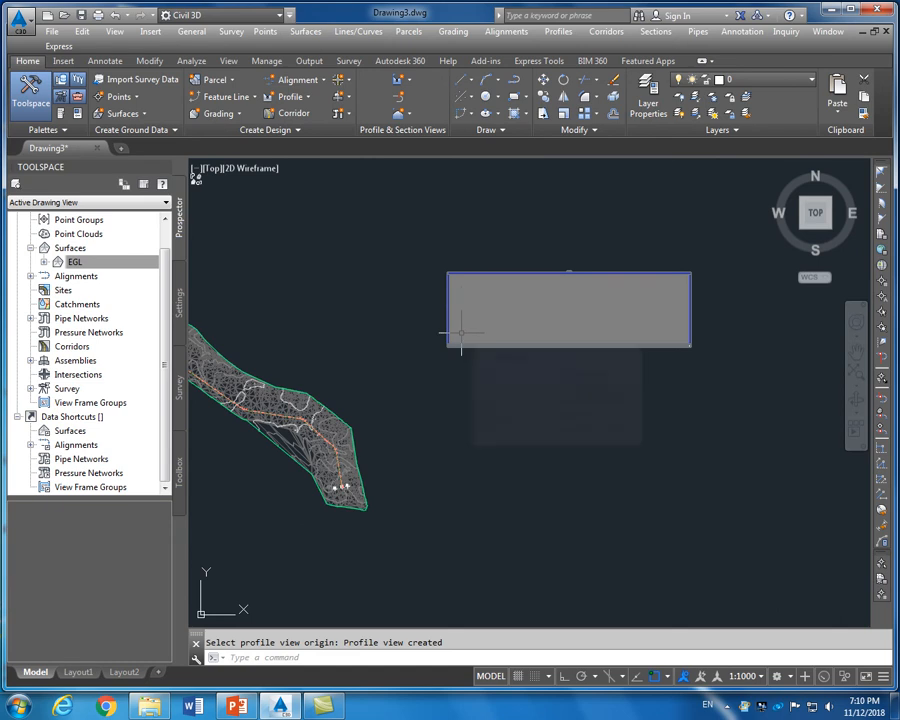
scroll(462, 340, up, 2)
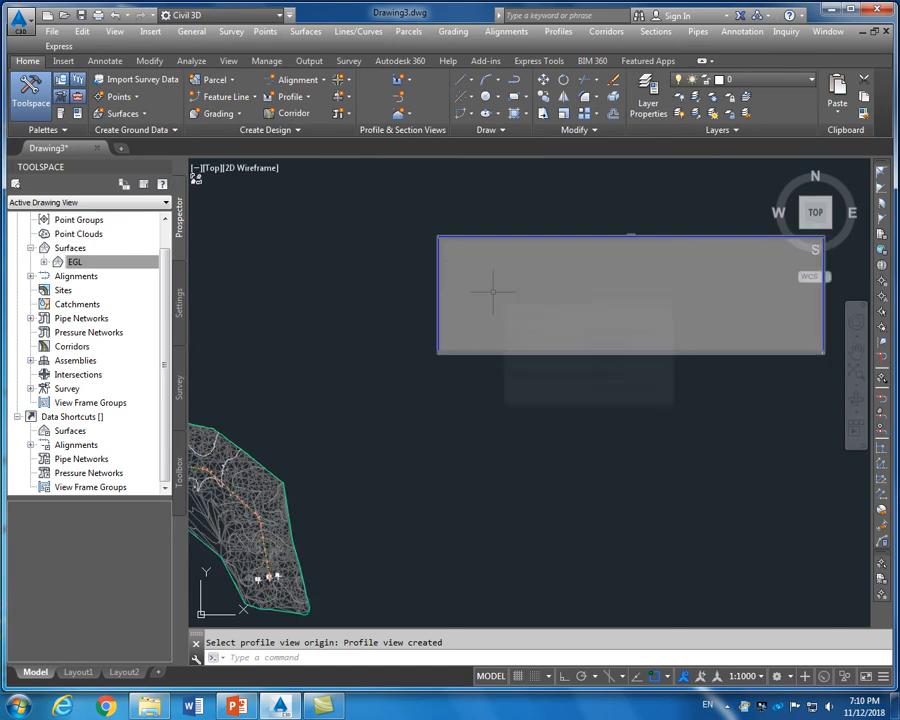
scroll(493, 293, down, 2)
scroll(533, 288, up, 3)
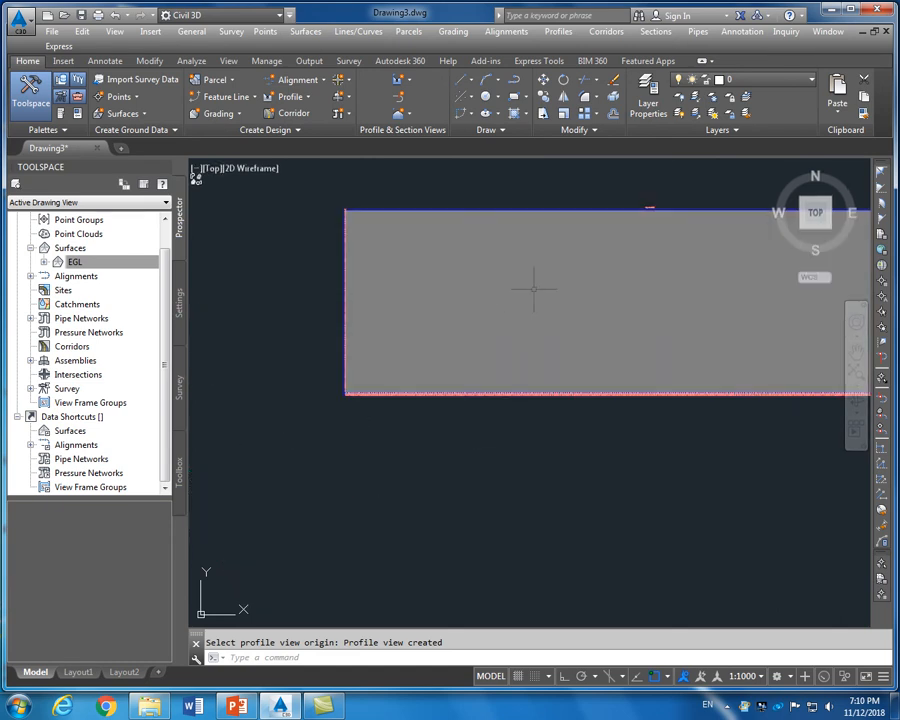
scroll(430, 314, down, 5)
scroll(465, 294, up, 2)
scroll(469, 295, up, 3)
scroll(468, 293, down, 3)
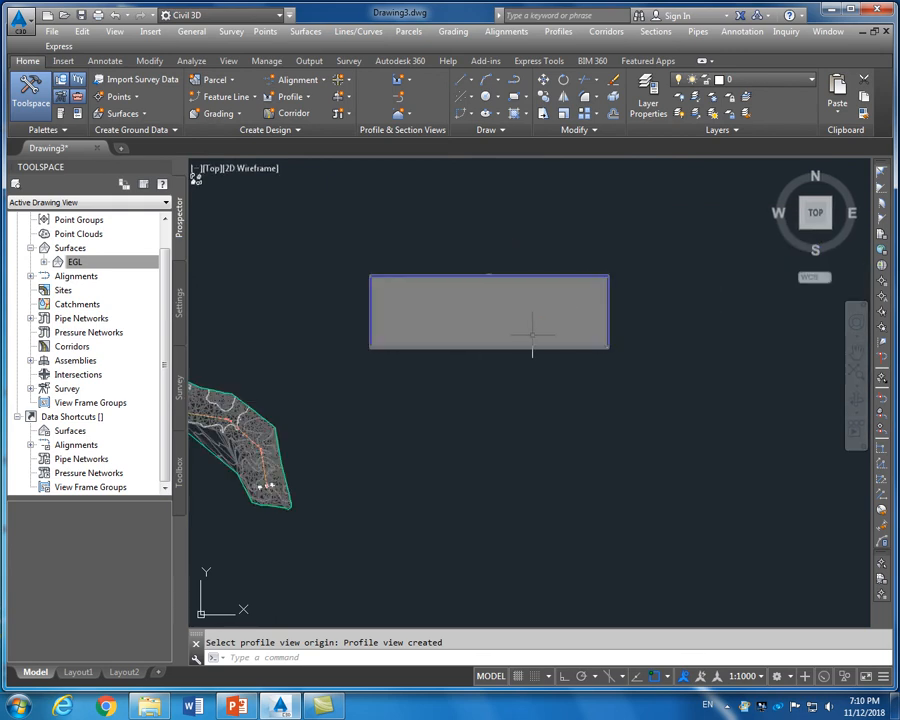
mouse_move(513, 322)
click(530, 326)
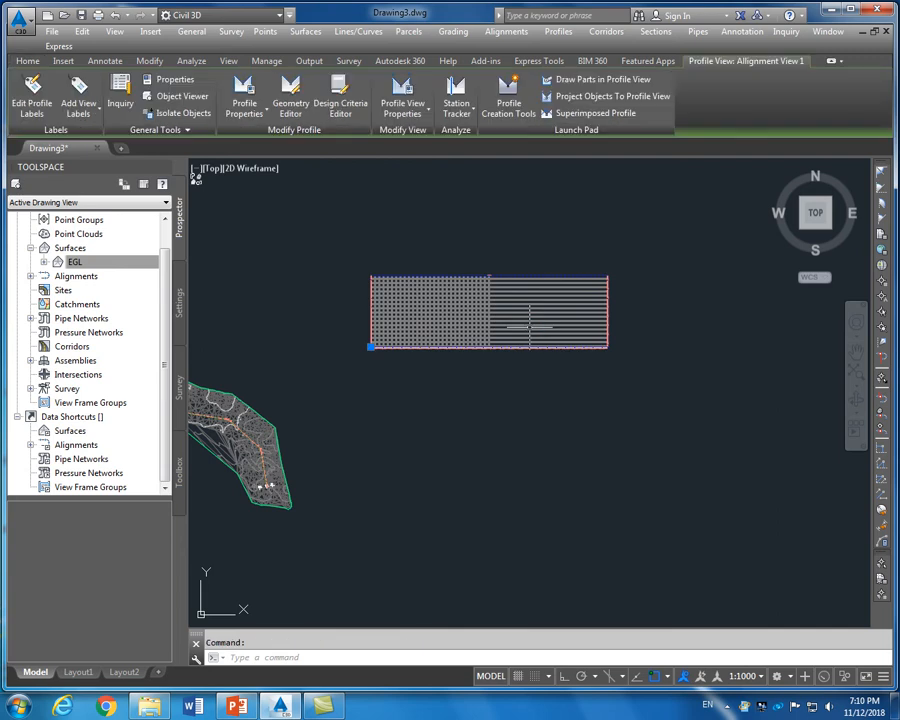
In the profile view style's Grid settings, clip vertical and horizontal grid lines to the highest profile
right_click(530, 333)
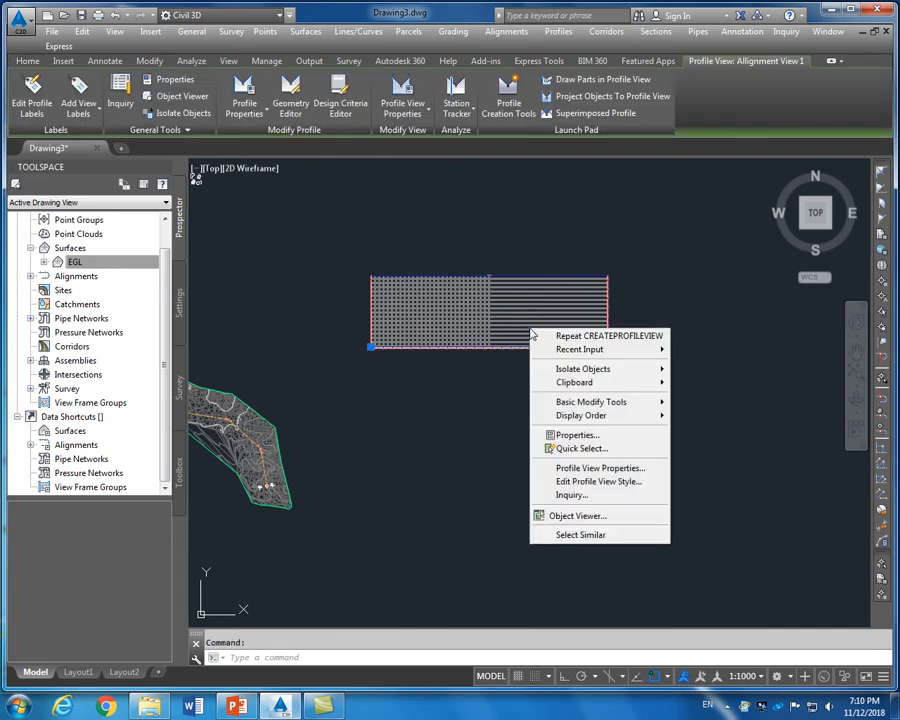
click(566, 486)
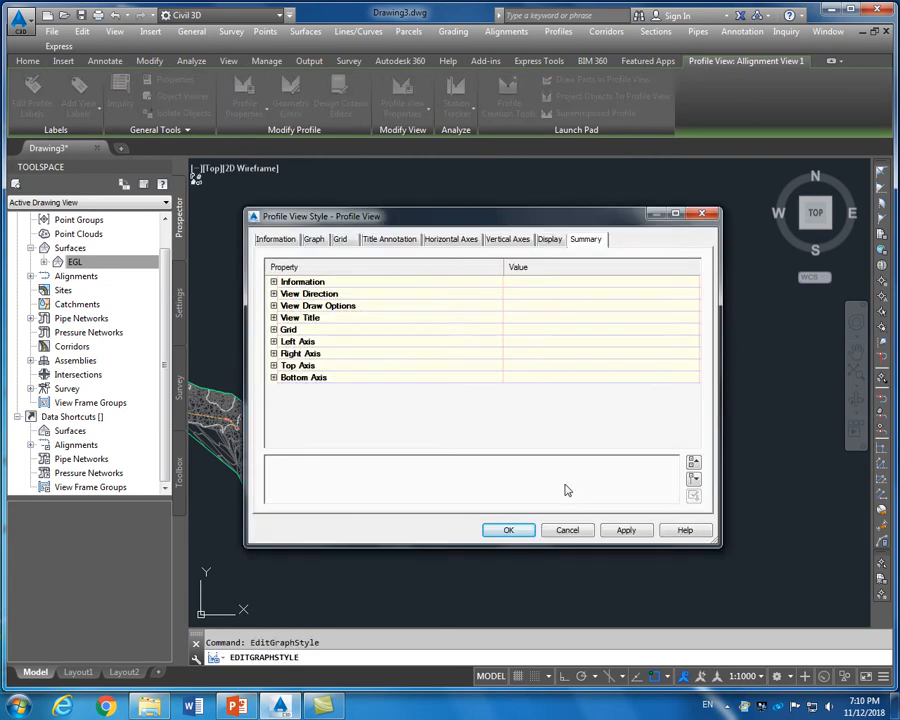
drag(425, 222, 429, 218)
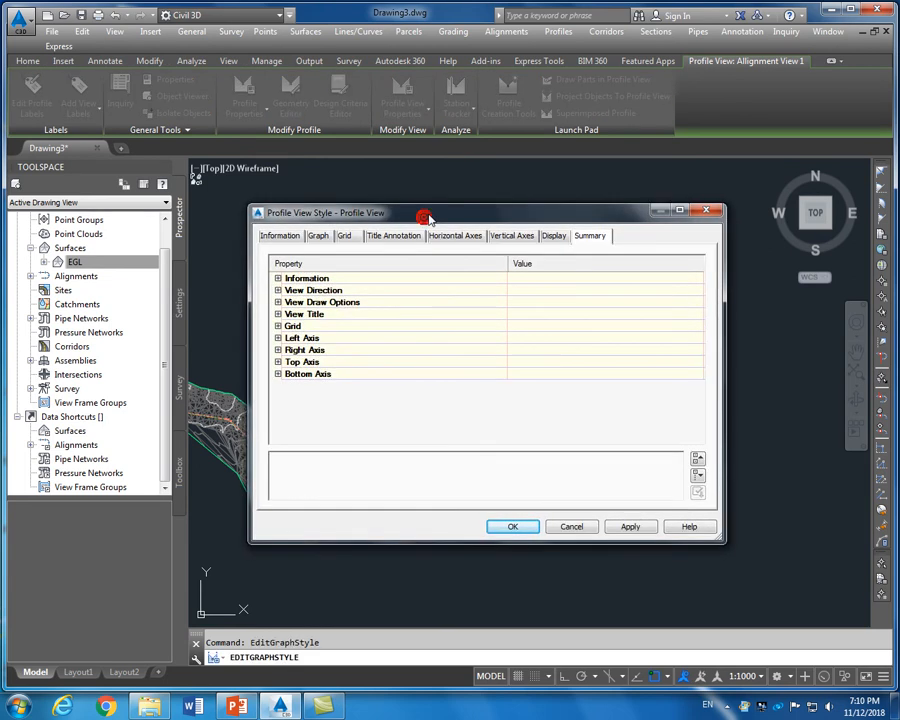
click(343, 237)
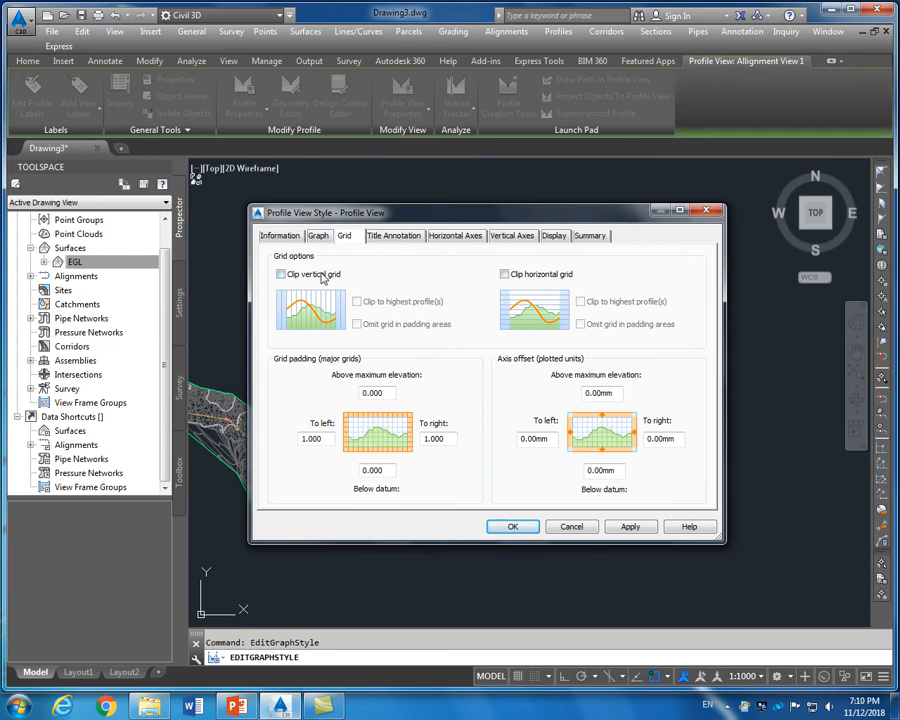
click(320, 275)
click(538, 277)
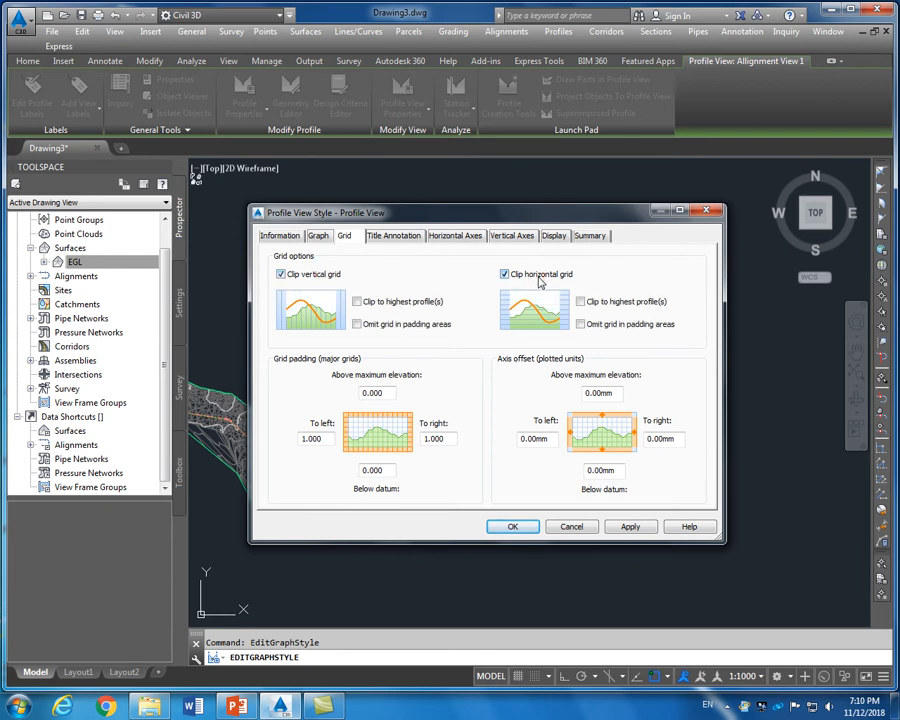
click(407, 304)
Set the station axis major interval to 25 m and elevation axis interval to 5 m
click(469, 237)
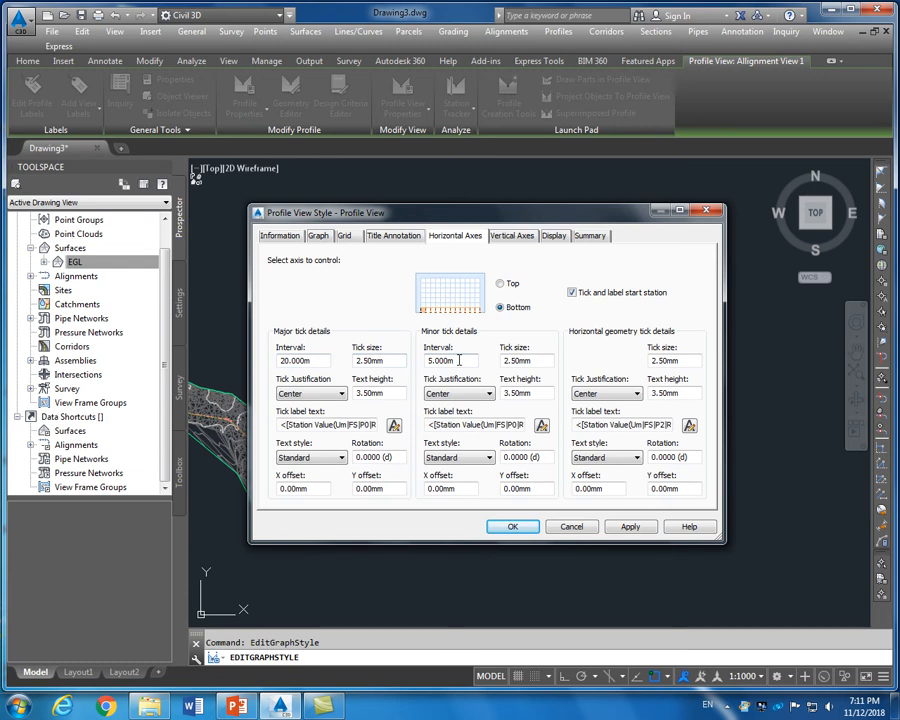
double_click(326, 361)
text(25)
click(460, 360)
double_click(450, 360)
text(2)
click(510, 237)
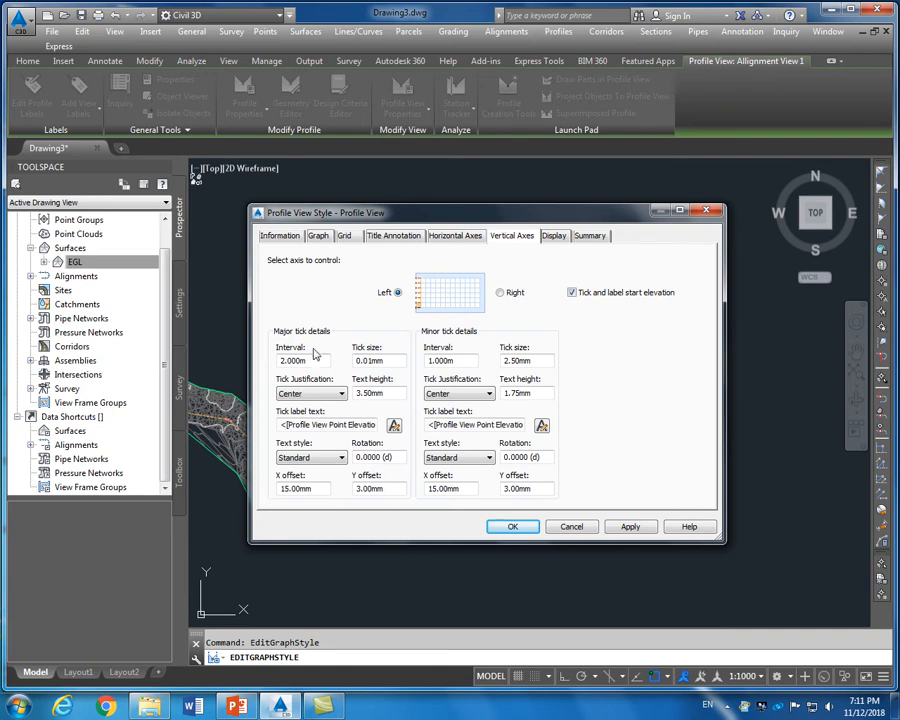
drag(311, 361, 262, 366)
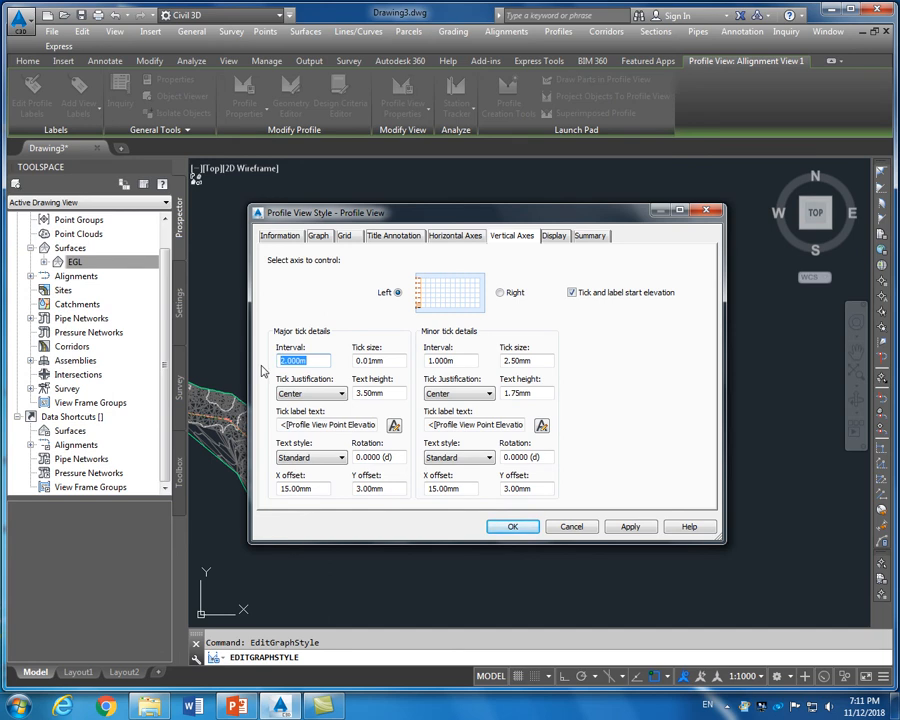
text(5)
drag(461, 361, 392, 365)
text(5)
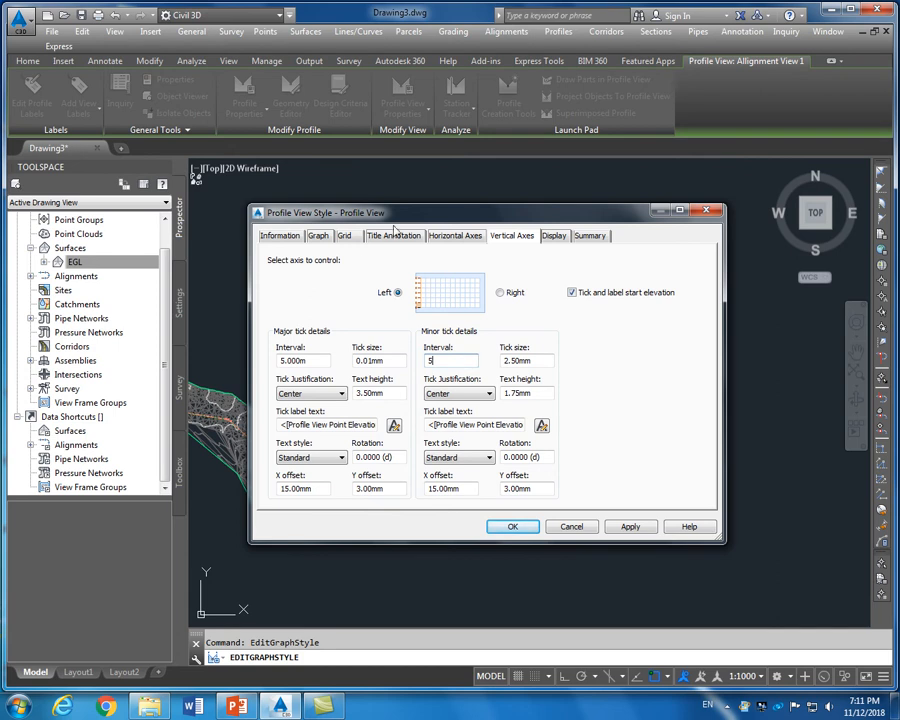
Review the remaining style pages and accept the style changes with OK
click(345, 235)
click(317, 236)
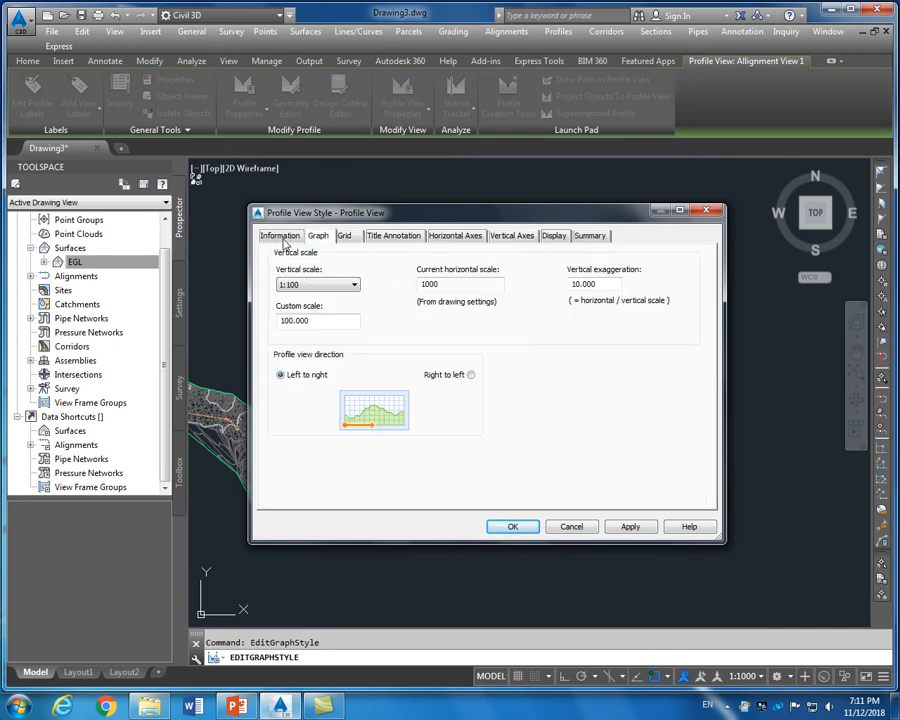
click(282, 237)
click(401, 237)
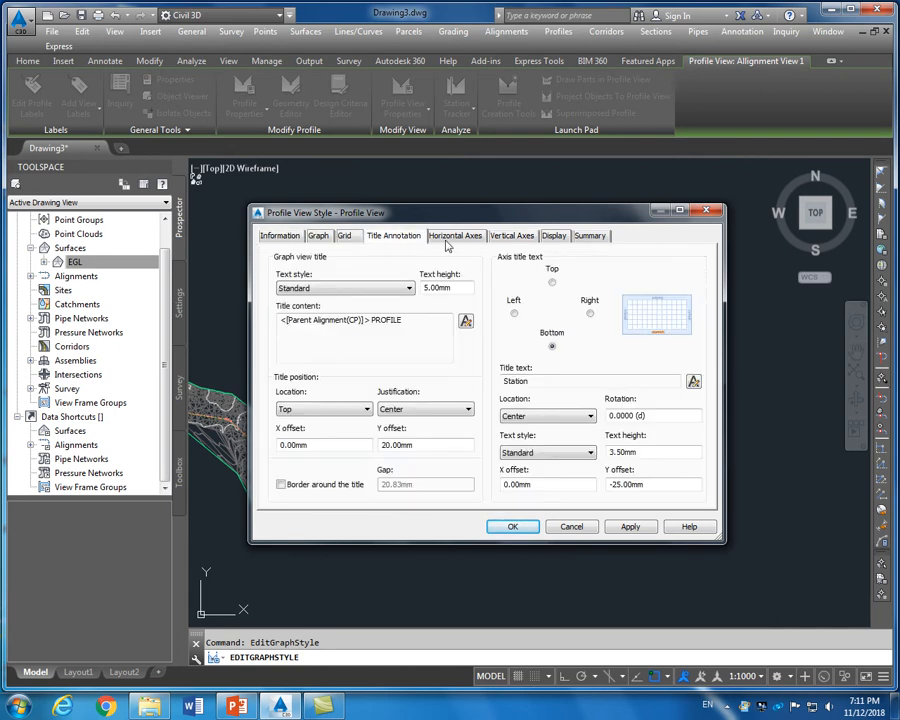
click(517, 236)
click(555, 238)
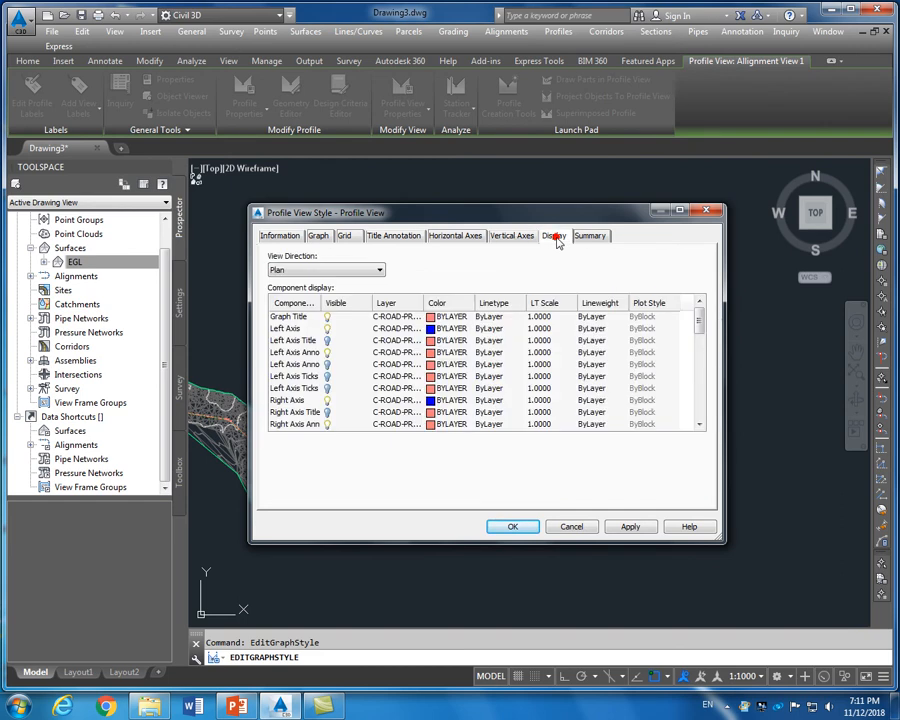
click(596, 237)
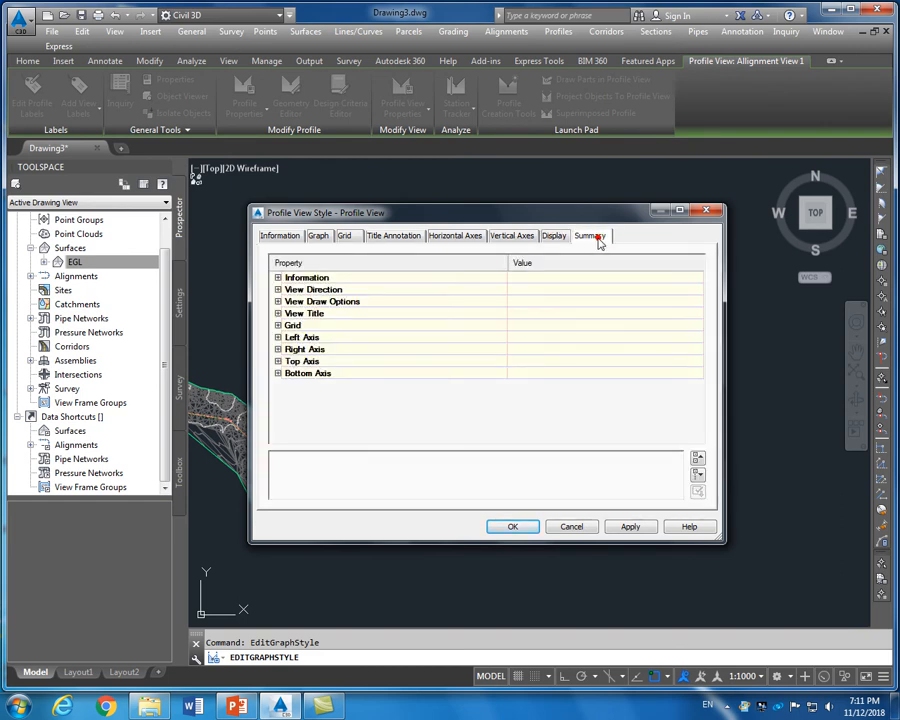
click(457, 237)
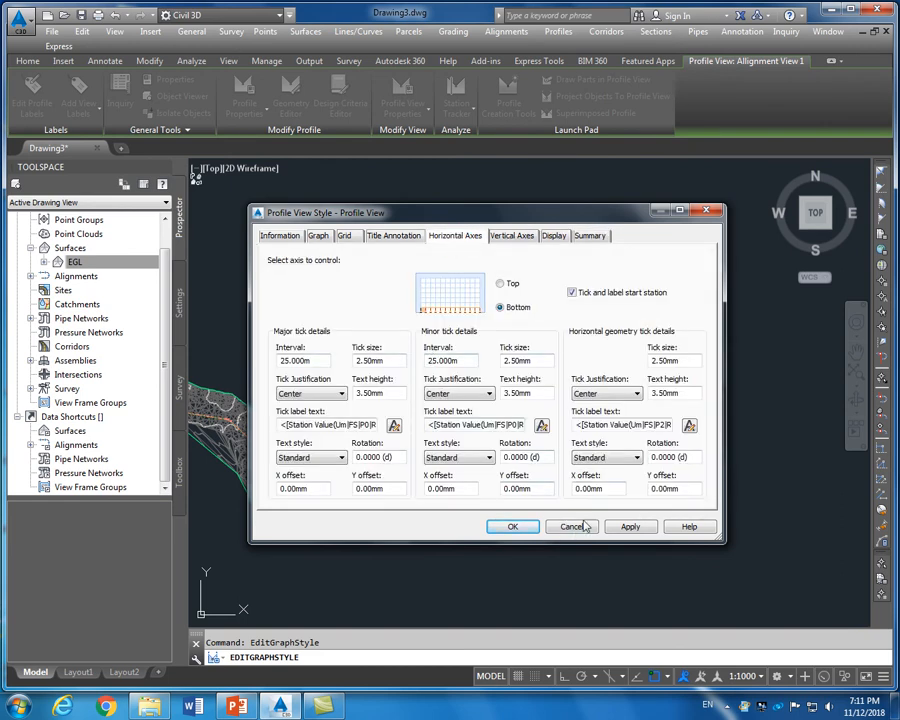
click(508, 526)
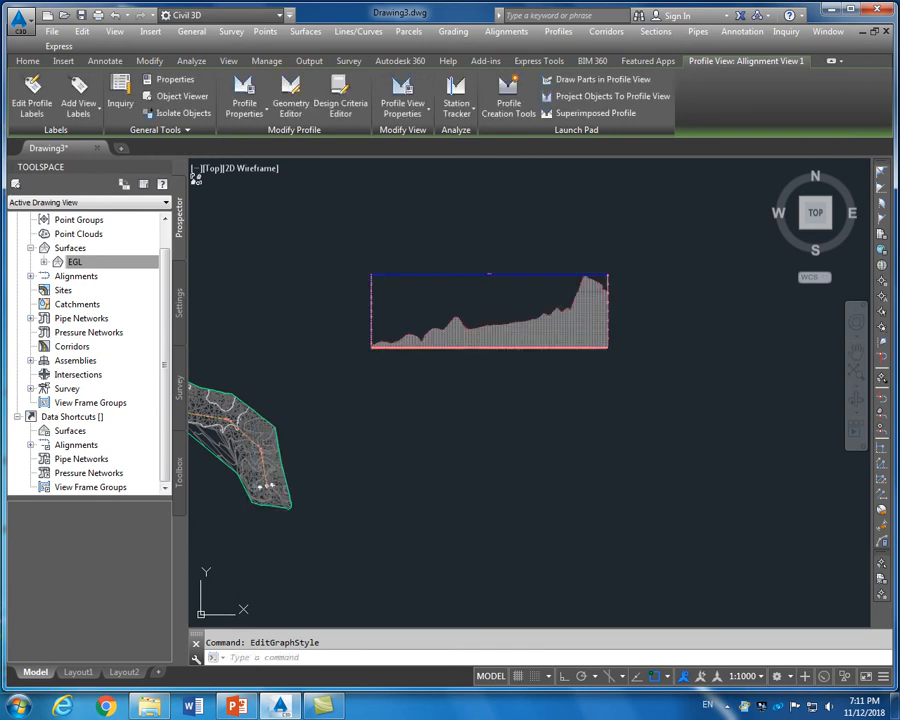
scroll(462, 319, up, 4)
scroll(447, 338, down, 4)
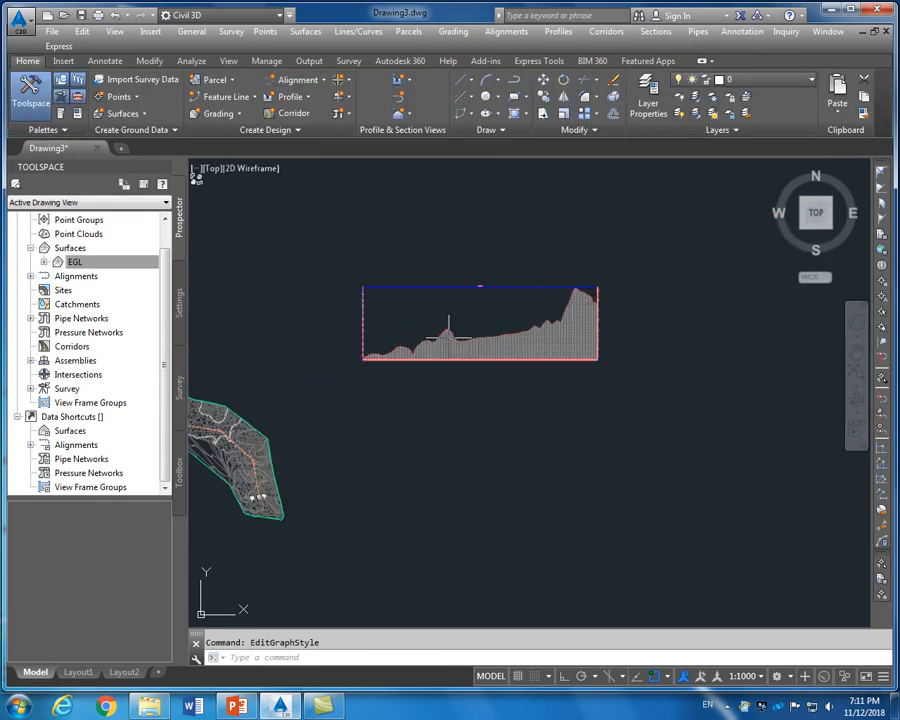
scroll(417, 367, up, 4)
scroll(417, 367, up, 5)
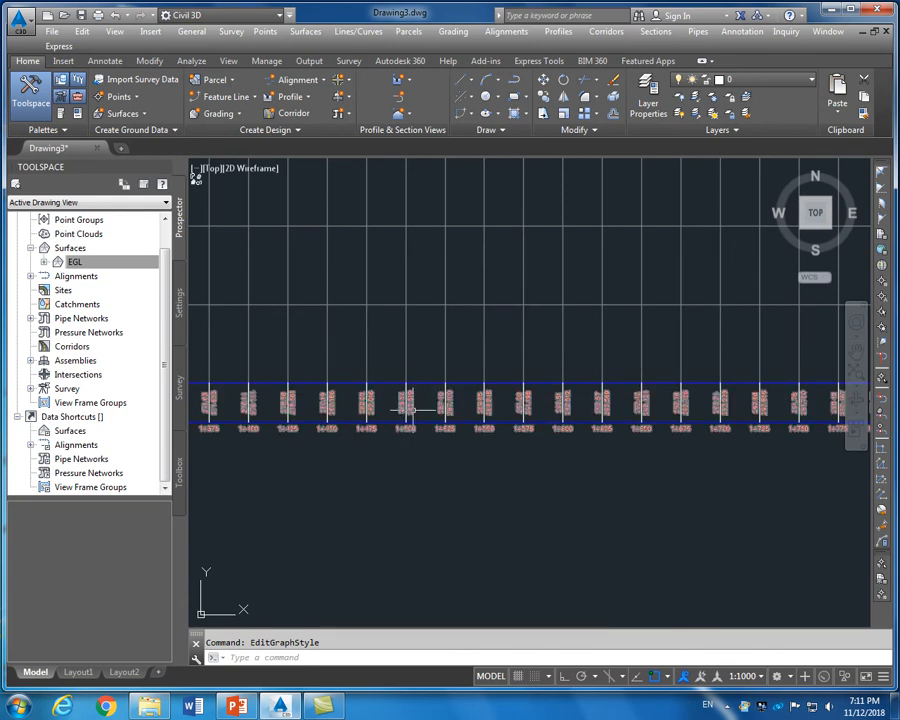
scroll(511, 326, down, 5)
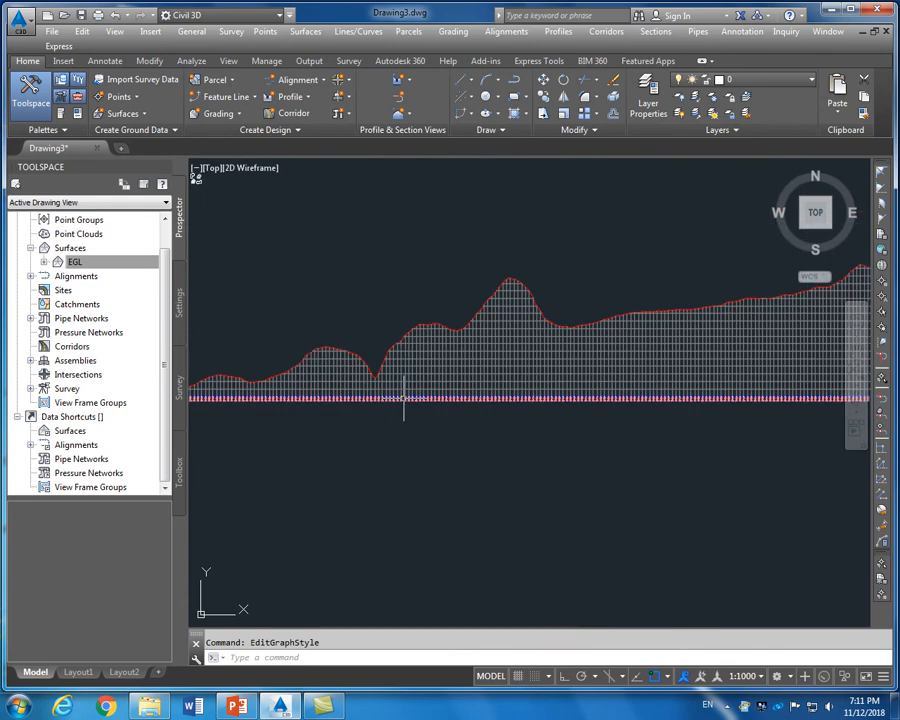
scroll(583, 355, down, 5)
scroll(581, 359, up, 7)
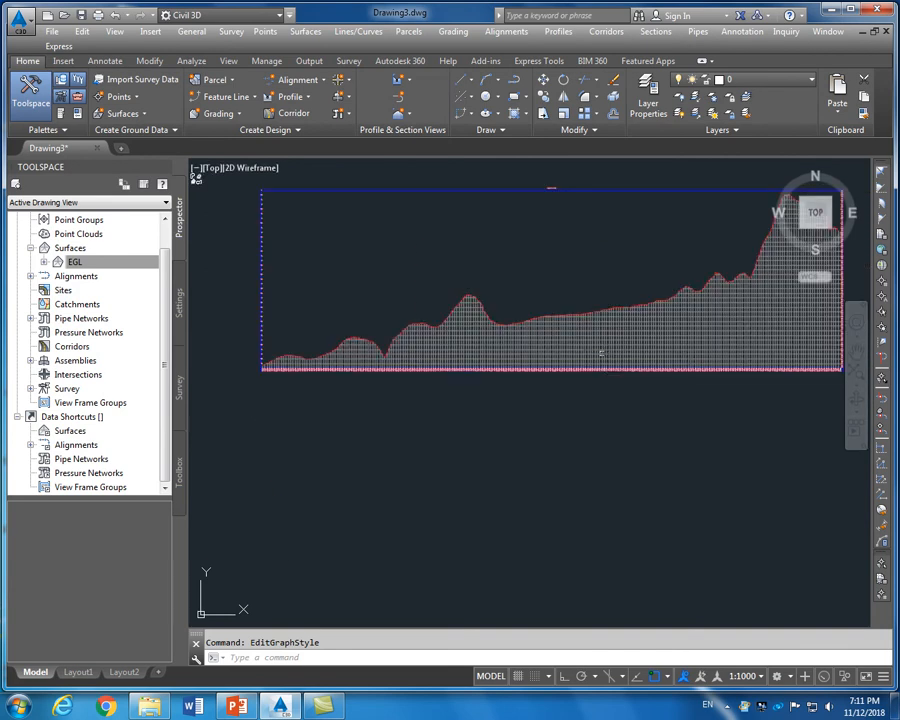
scroll(532, 337, up, 2)
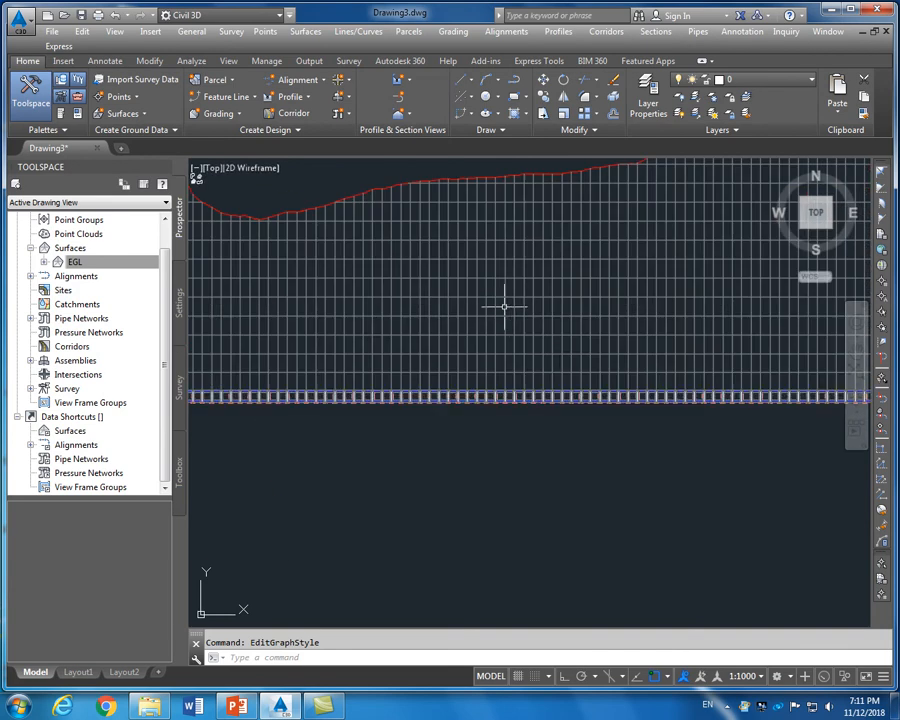
scroll(506, 310, down, 2)
scroll(505, 306, down, 3)
scroll(505, 306, up, 2)
scroll(506, 293, up, 4)
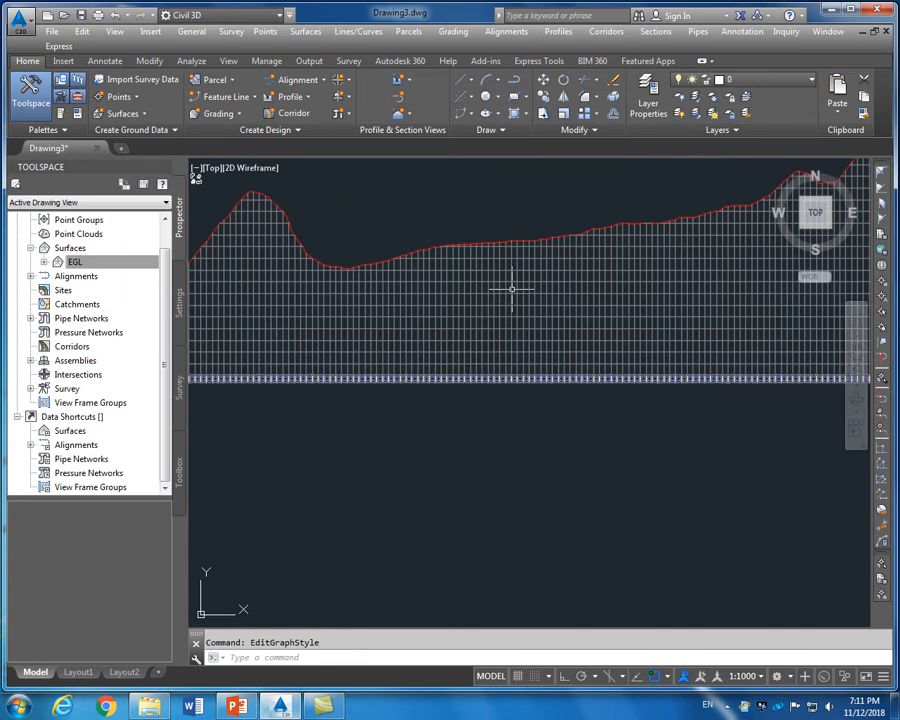
Change Alignment View 1's vertical-axis major tick interval from 5 to 10 m, then Apply and OK
click(511, 293)
right_click(512, 296)
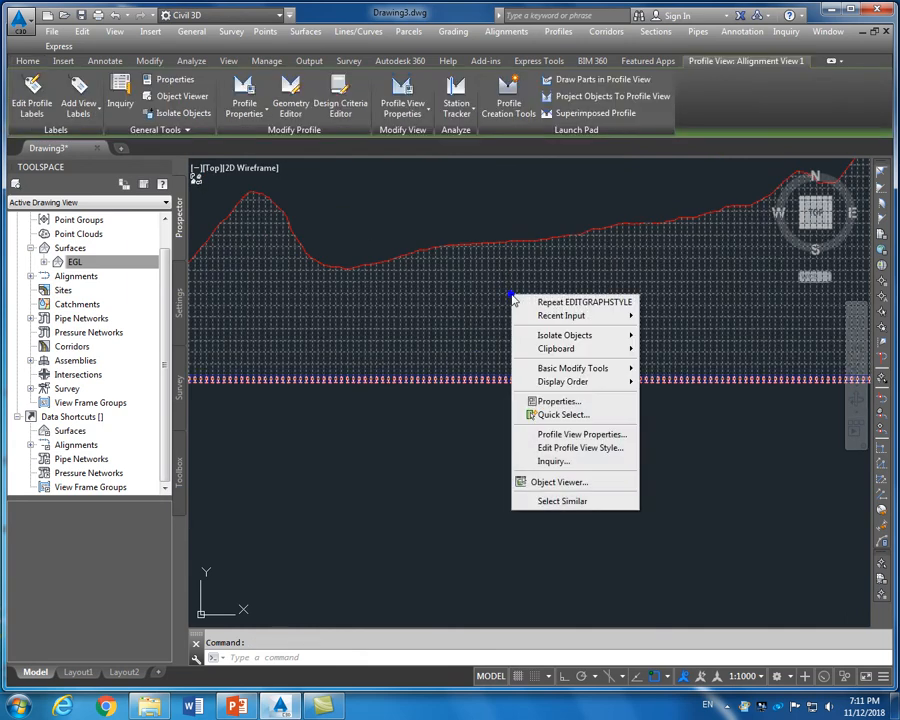
click(554, 448)
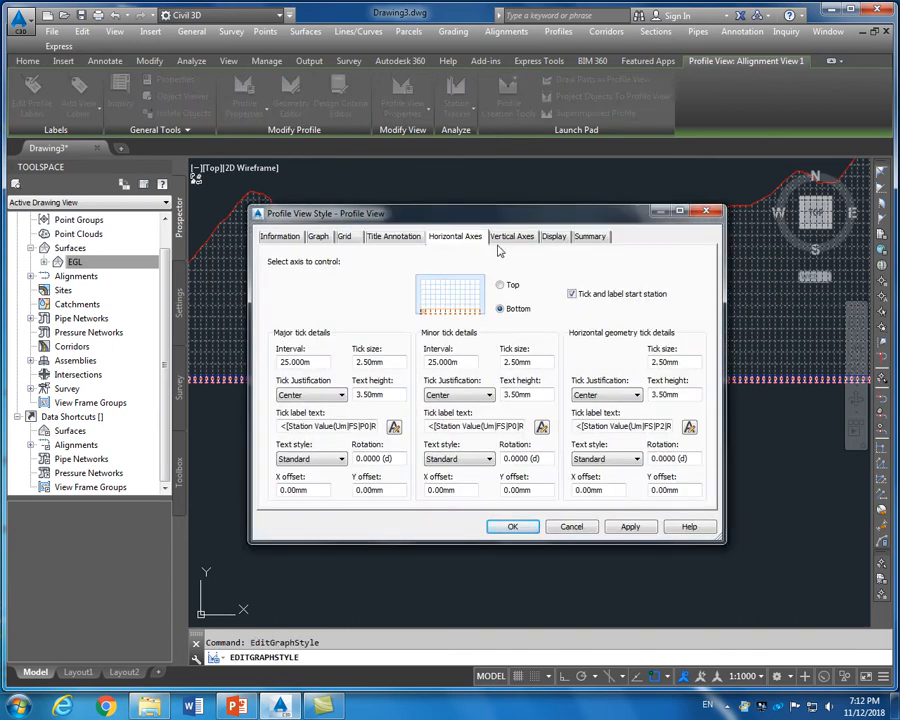
drag(516, 213, 527, 216)
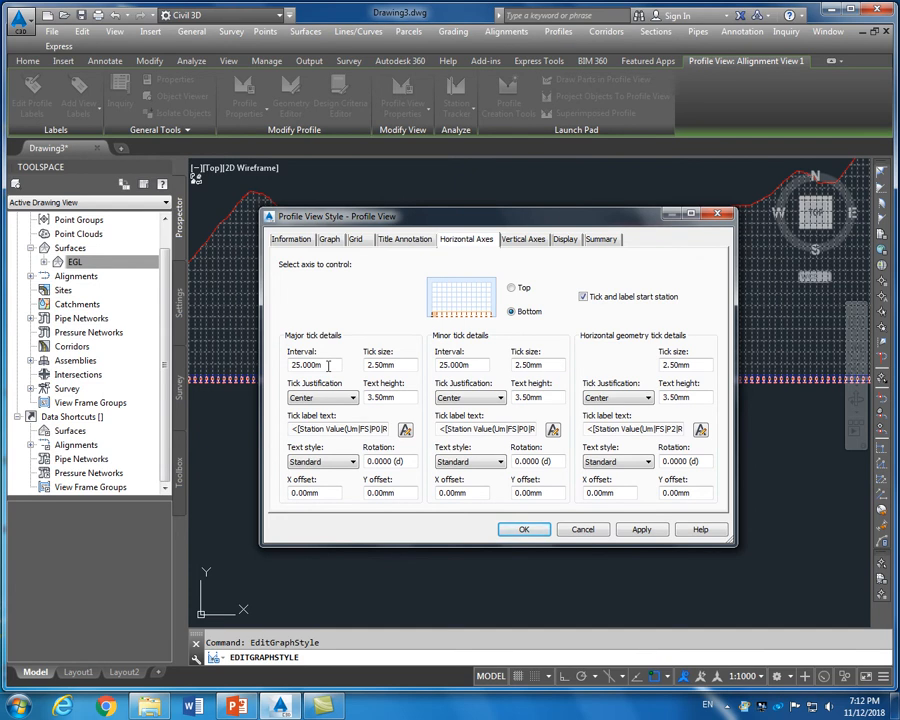
click(522, 239)
double_click(321, 365)
text(1)
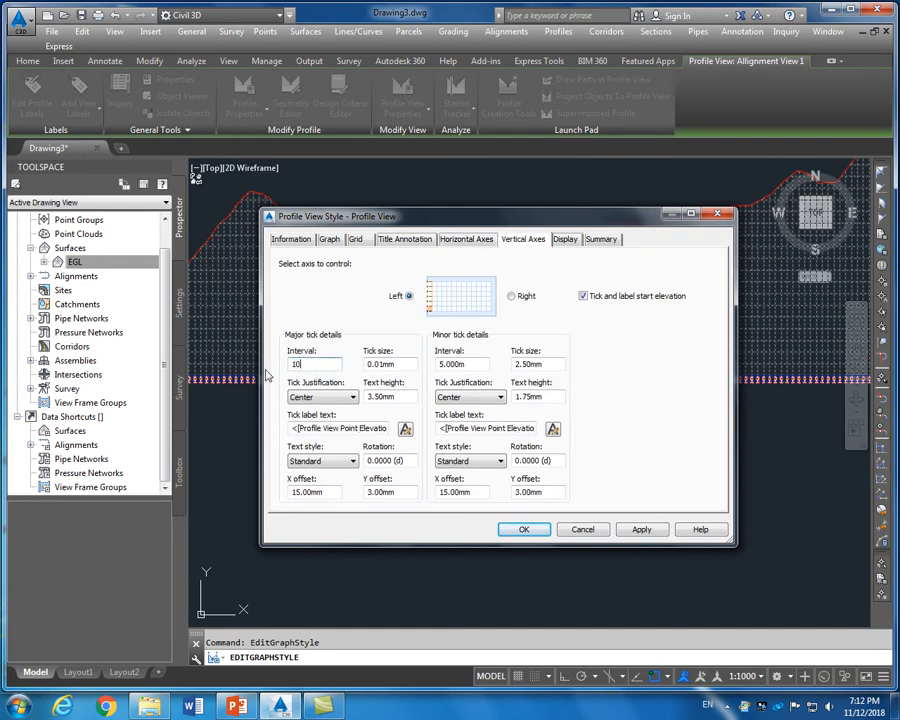
text(000m)
click(466, 366)
click(640, 529)
click(504, 532)
scroll(500, 445, down, 2)
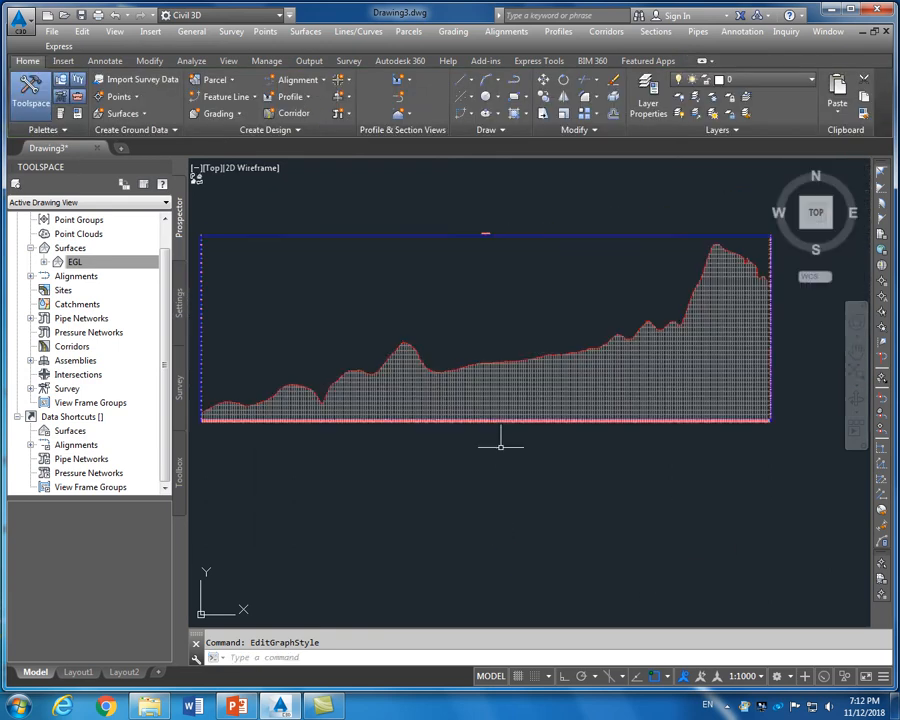
scroll(404, 316, up, 10)
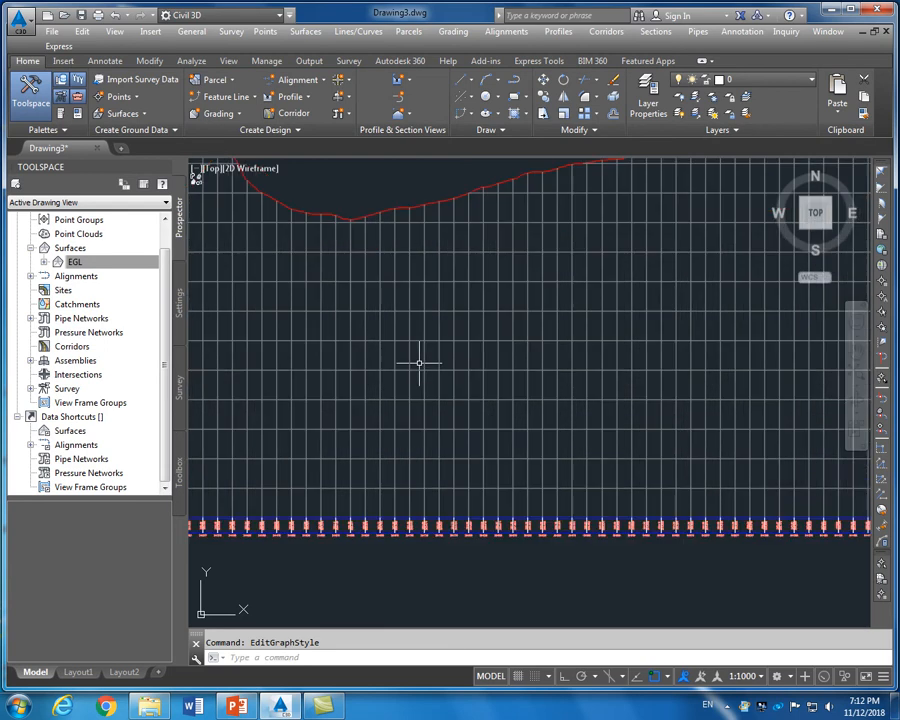
scroll(418, 362, down, 12)
scroll(419, 382, down, 6)
scroll(341, 372, up, 11)
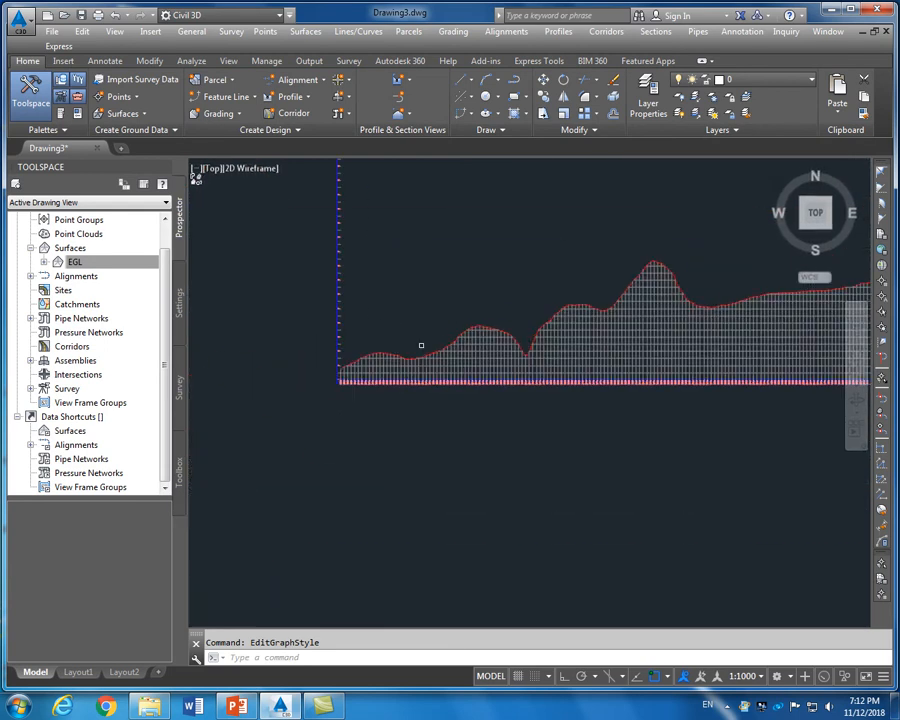
scroll(285, 362, up, 5)
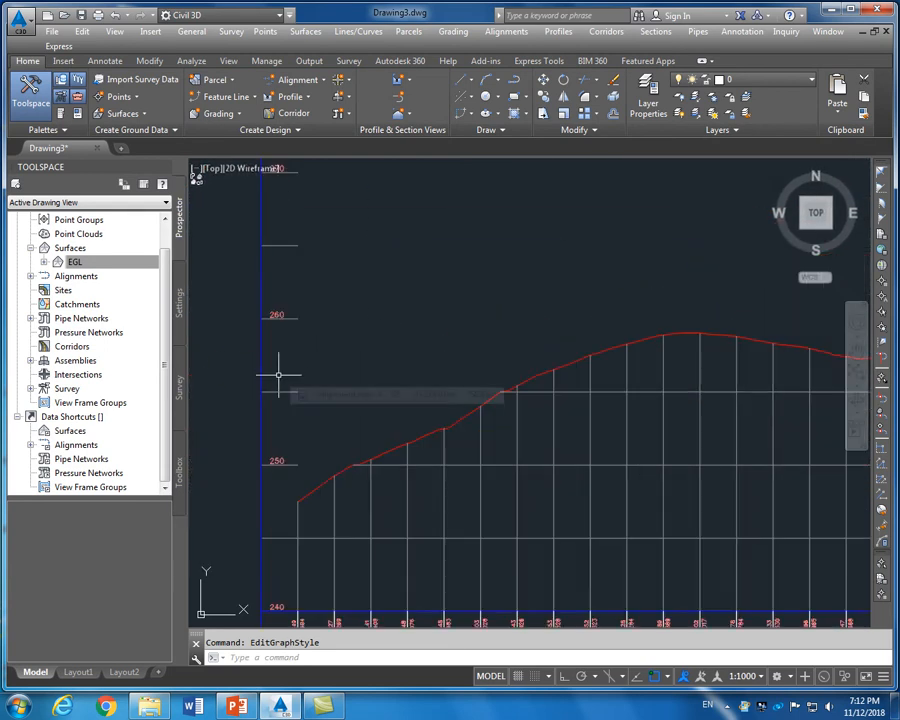
scroll(279, 375, down, 2)
scroll(279, 374, down, 8)
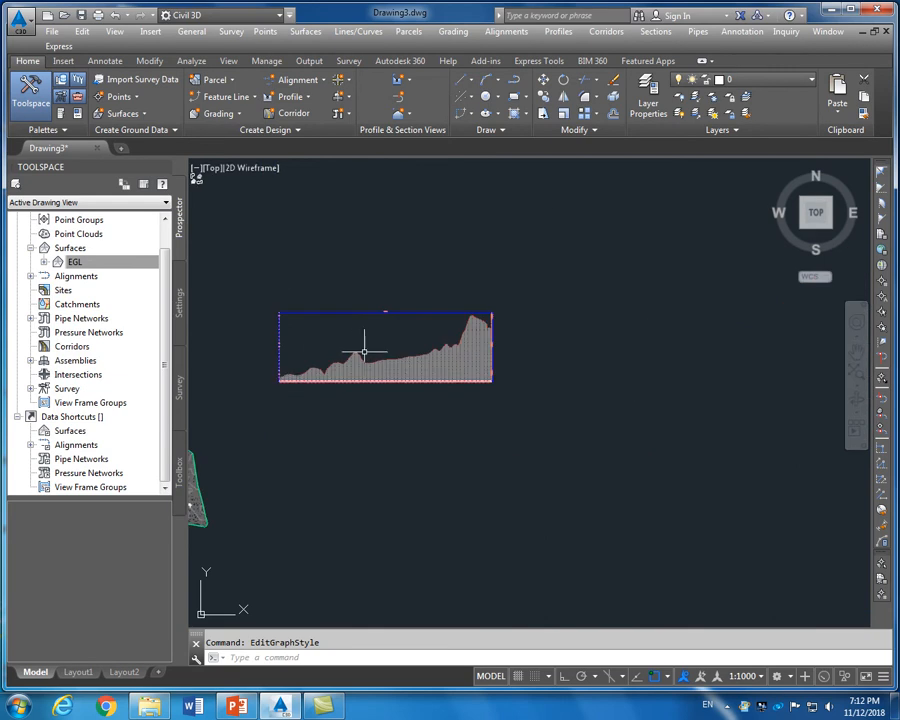
scroll(362, 348, up, 4)
scroll(518, 325, down, 3)
scroll(458, 297, up, 8)
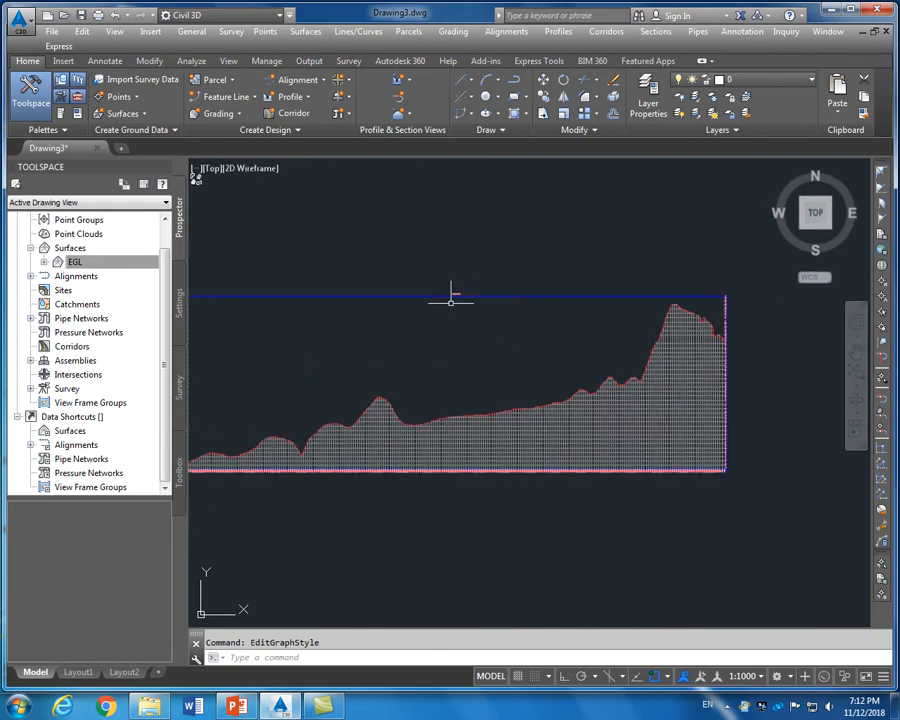
scroll(465, 268, up, 8)
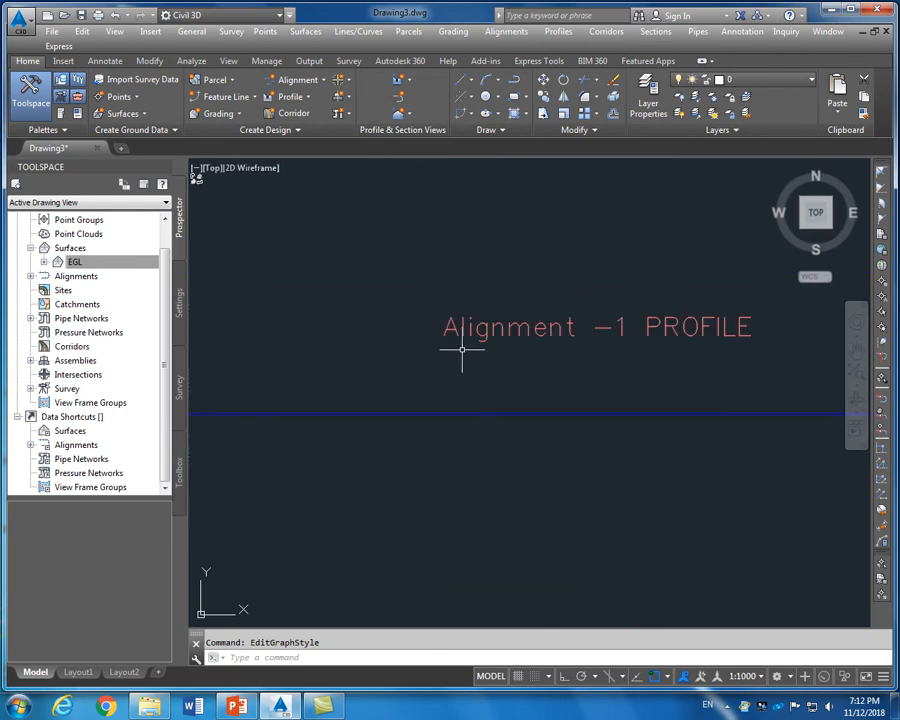
scroll(462, 348, down, 4)
scroll(463, 348, down, 5)
scroll(454, 426, up, 2)
scroll(447, 413, up, 10)
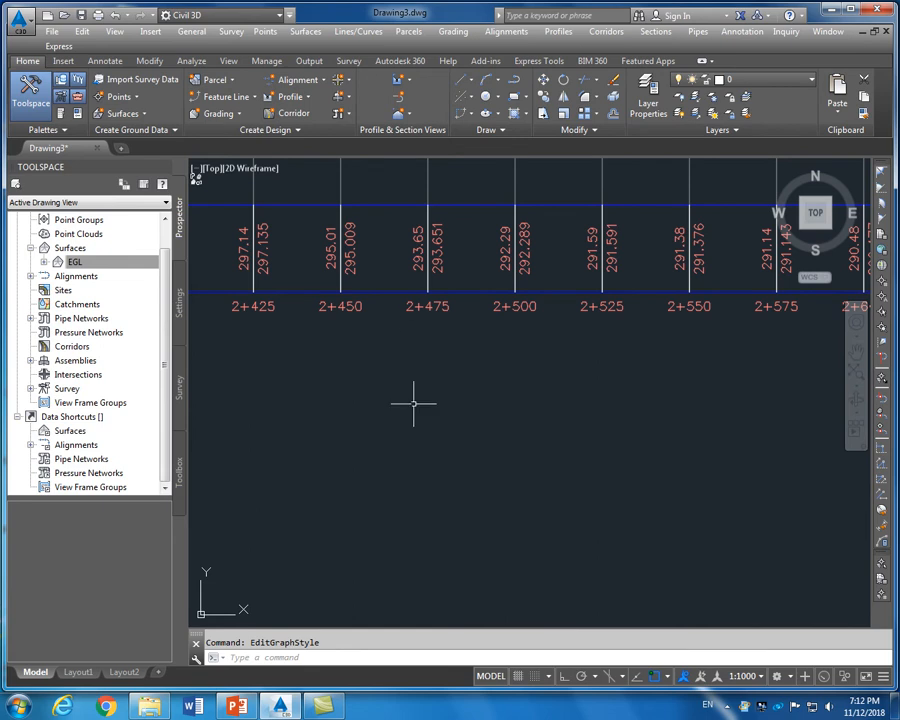
scroll(412, 408, down, 8)
scroll(409, 413, down, 5)
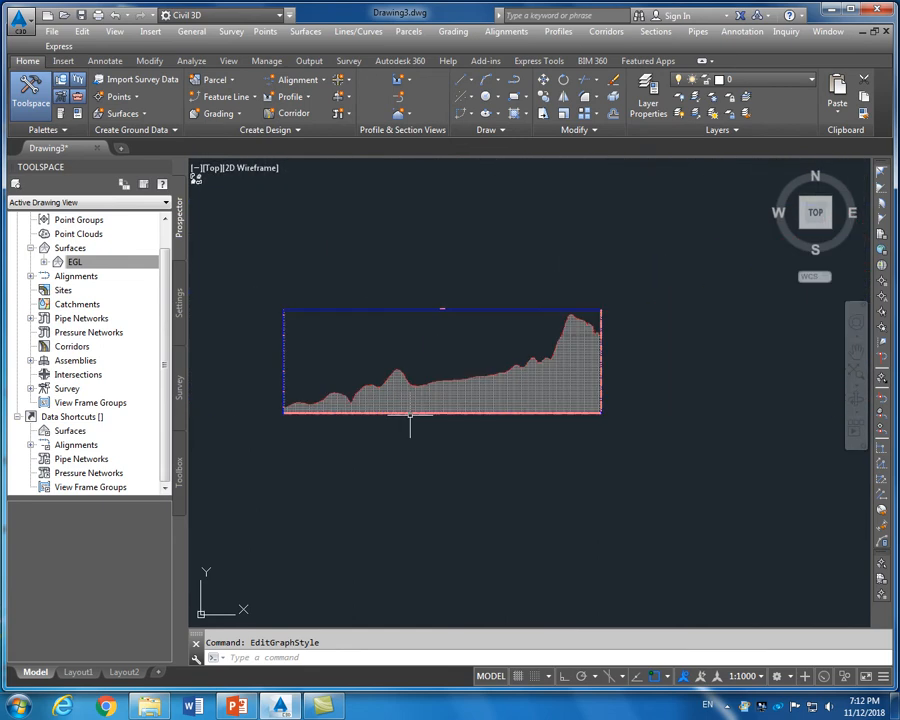
scroll(409, 413, up, 2)
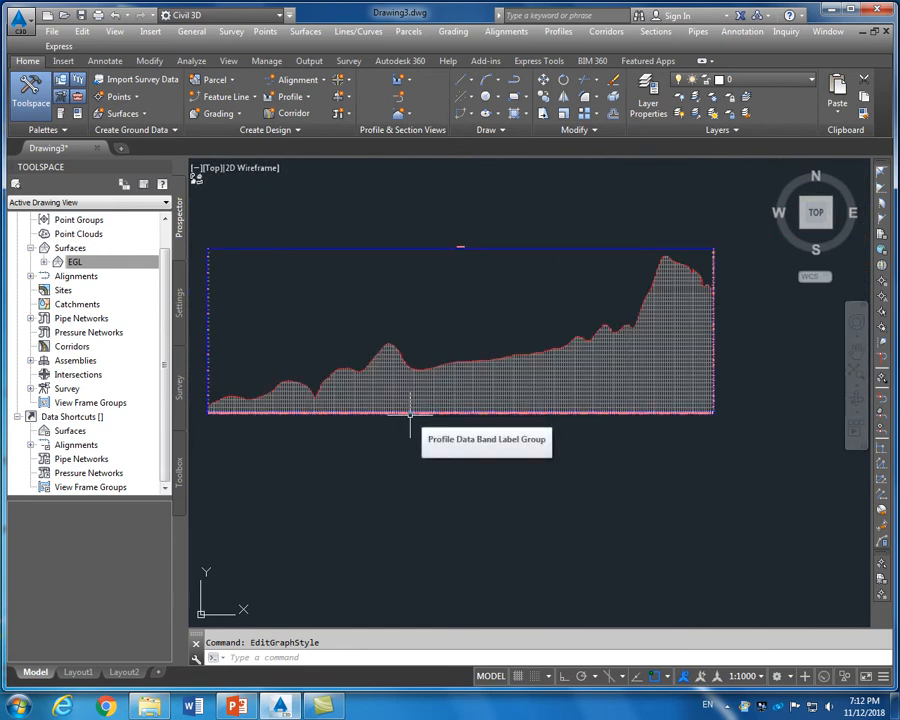
scroll(410, 410, up, 2)
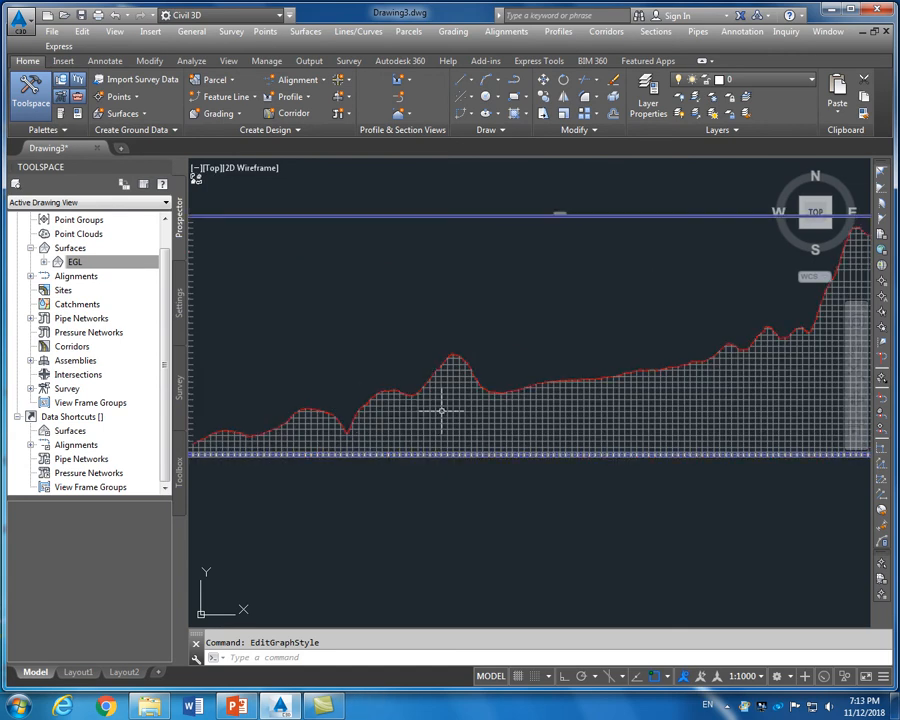
scroll(438, 410, up, 3)
click(450, 397)
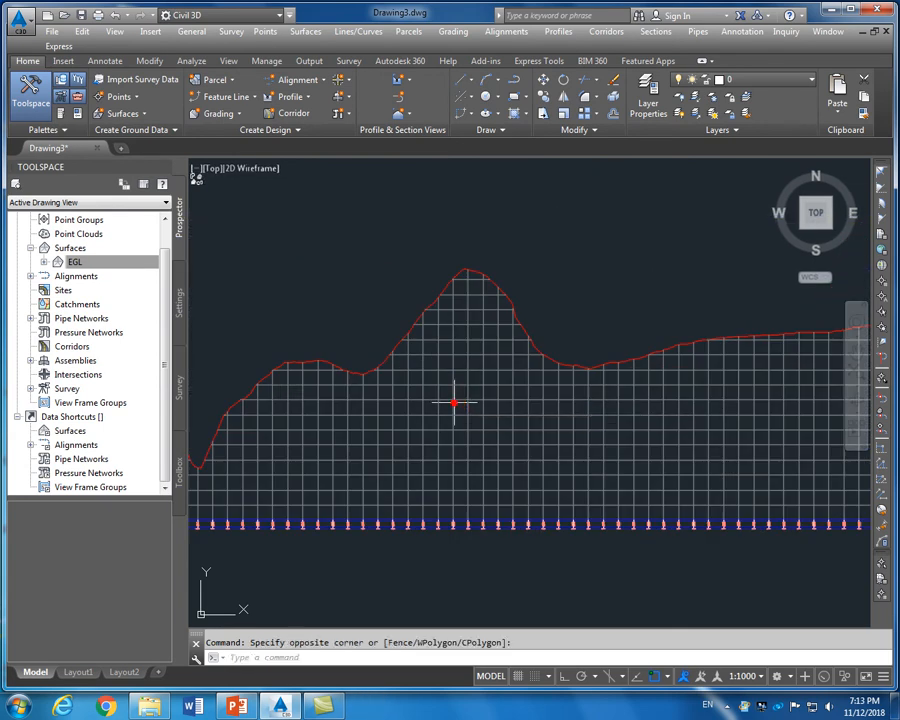
Set the horizontal-axis major station interval to 50 m in Alignment View 1's style and apply it
click(455, 399)
right_click(454, 399)
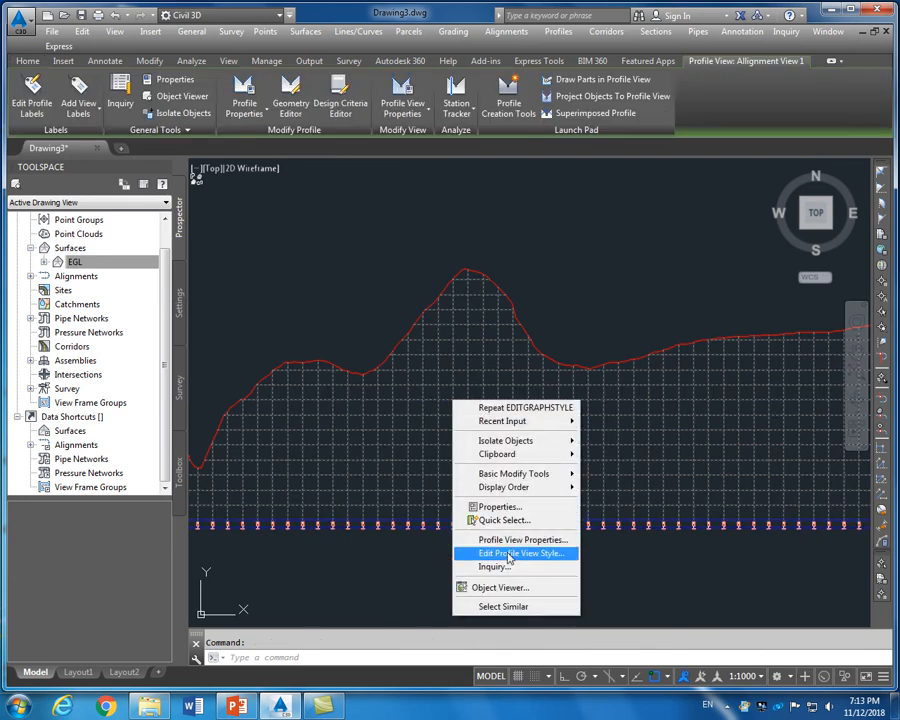
click(512, 553)
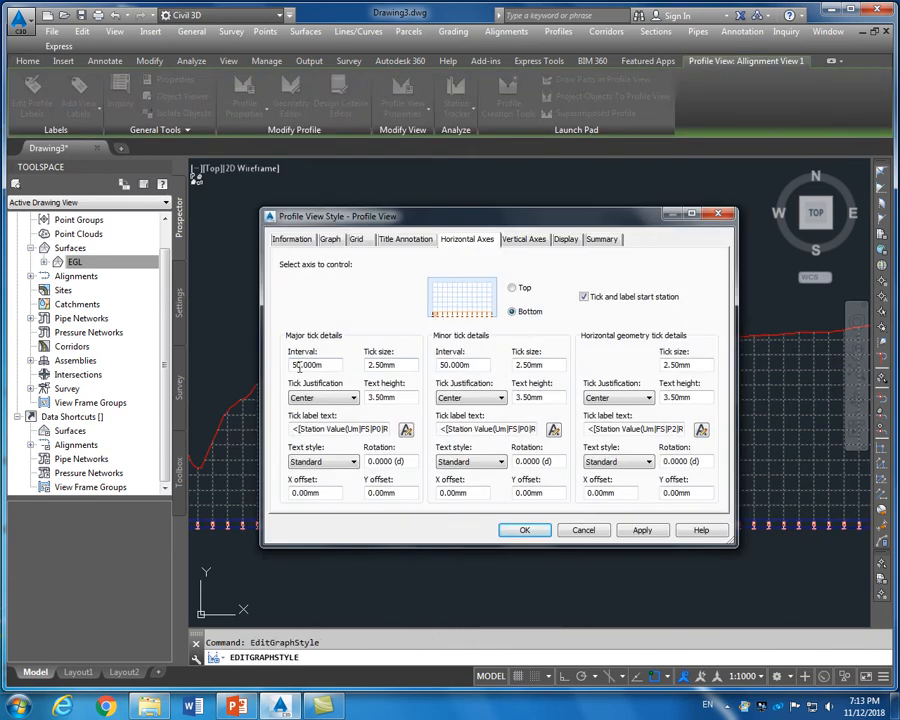
double_click(323, 366)
text(50)
click(467, 364)
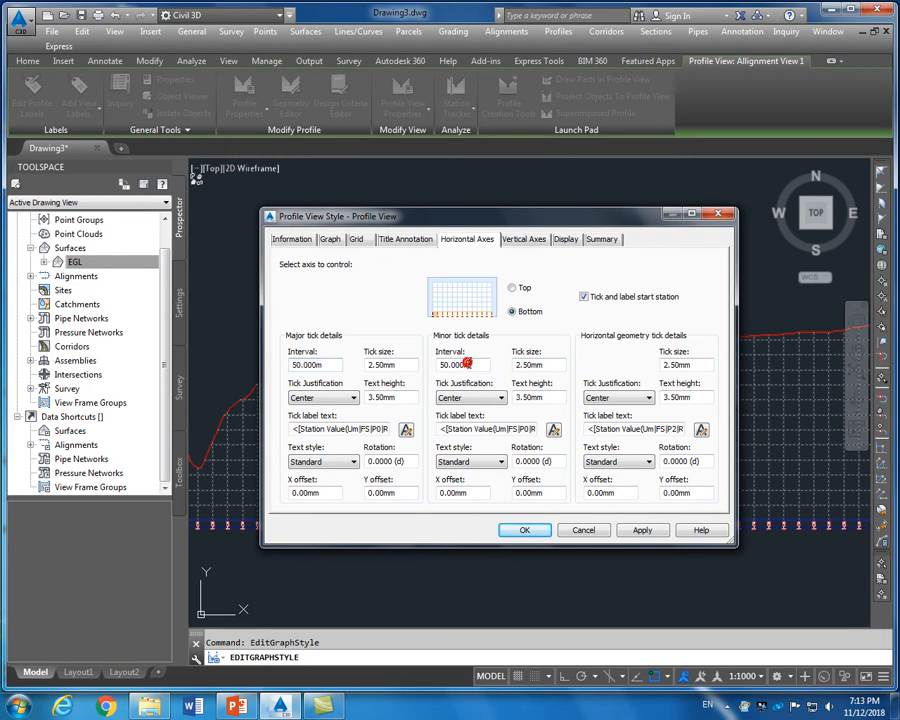
click(643, 531)
click(525, 530)
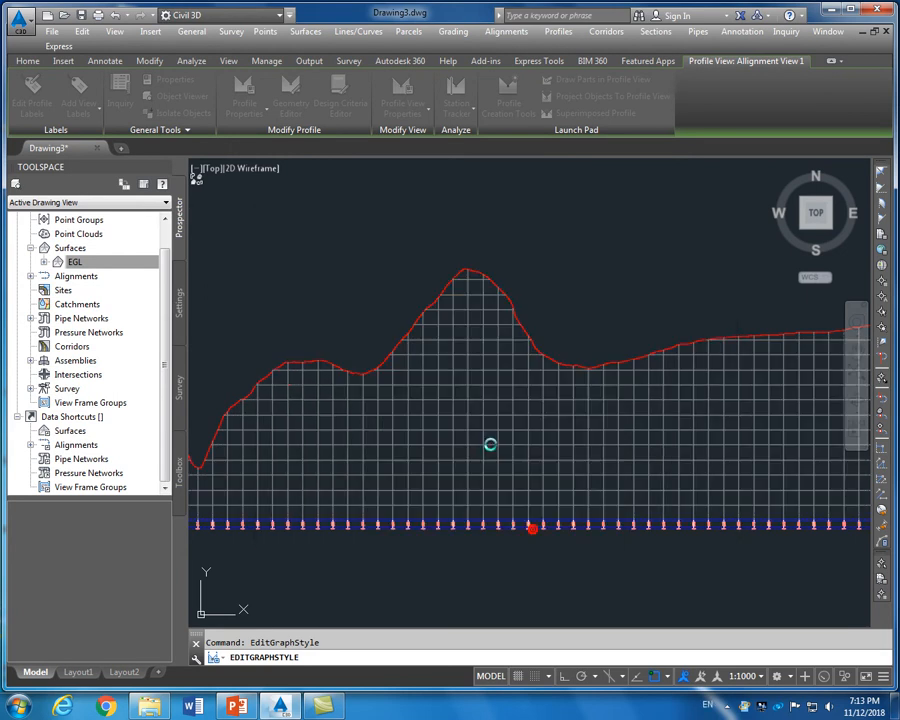
scroll(482, 407, down, 6)
scroll(482, 407, up, 10)
scroll(482, 407, down, 8)
scroll(482, 407, down, 3)
scroll(355, 455, up, 8)
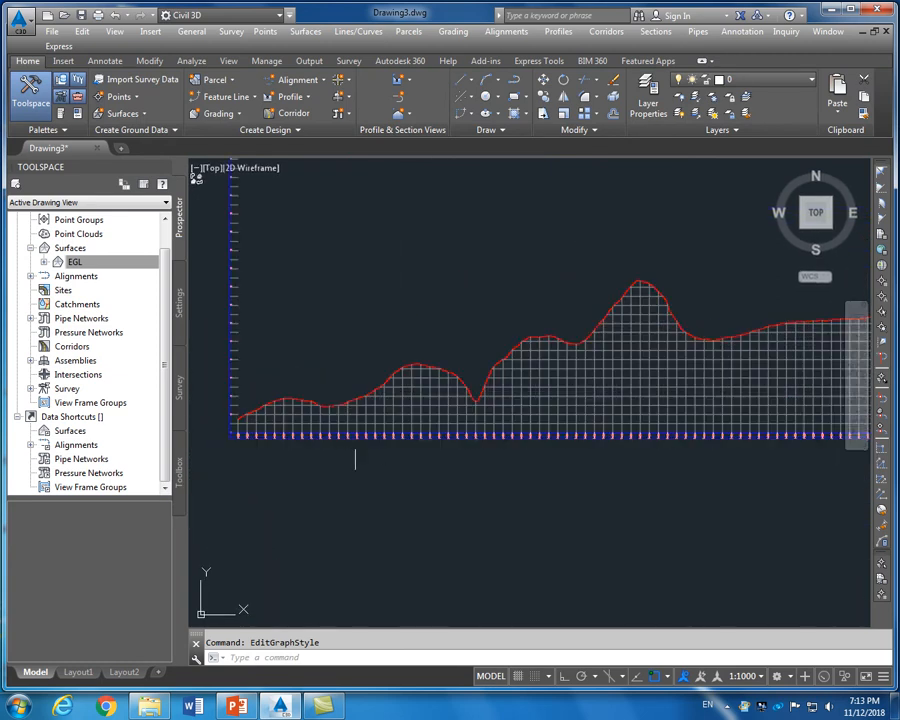
scroll(355, 447, up, 6)
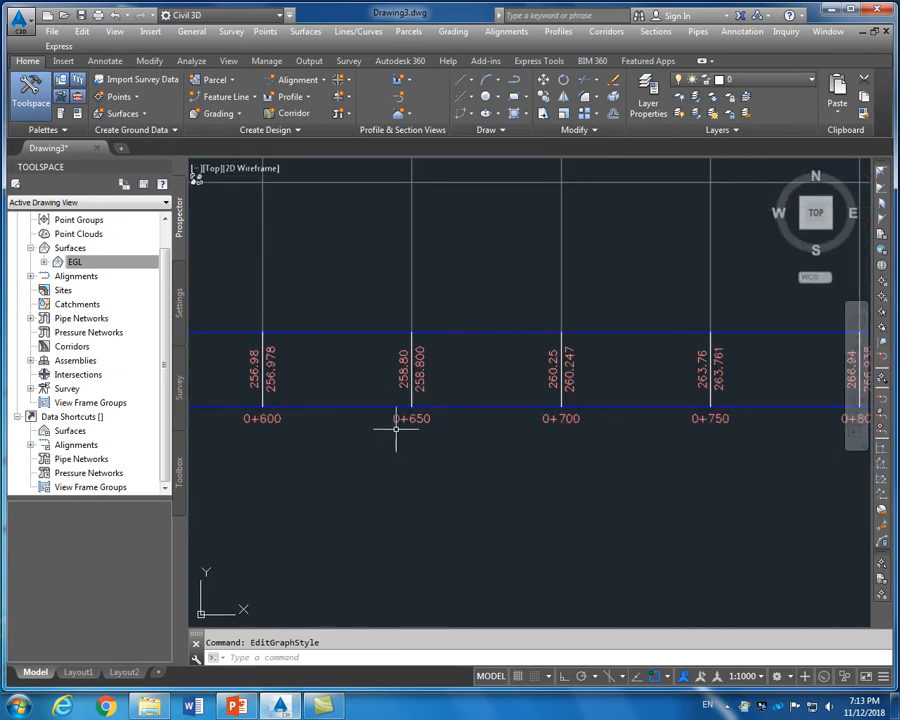
scroll(461, 428, down, 5)
scroll(462, 426, down, 5)
scroll(552, 410, up, 2)
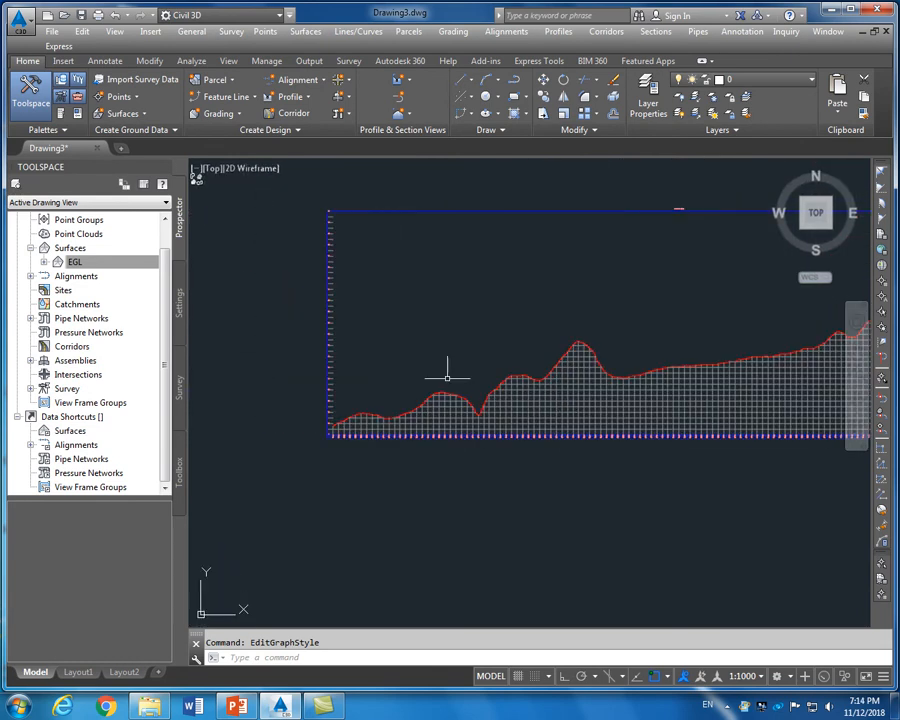
scroll(540, 395, down, 4)
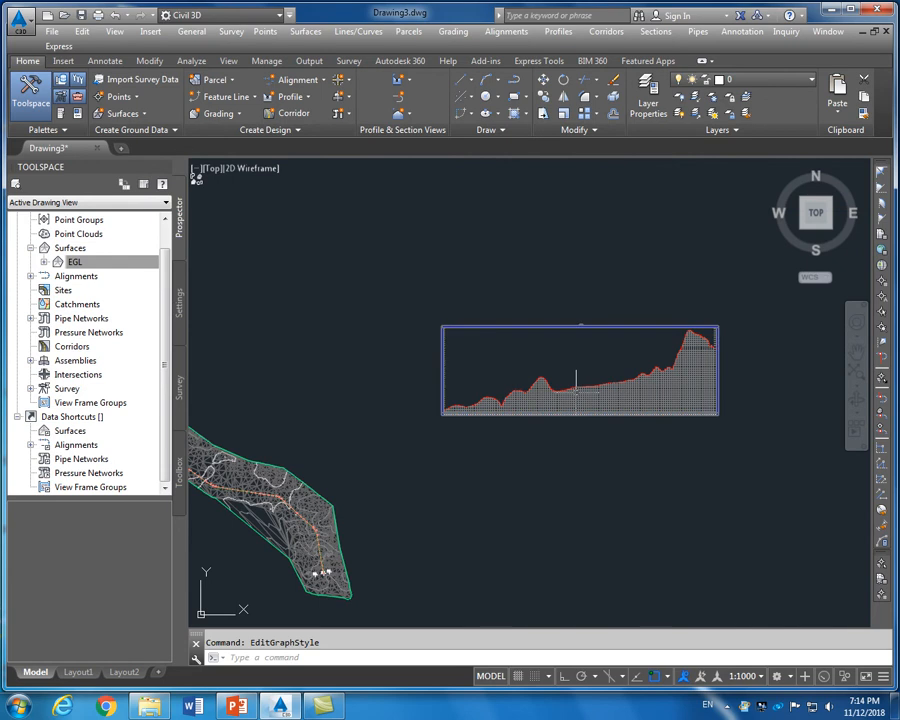
scroll(576, 390, up, 2)
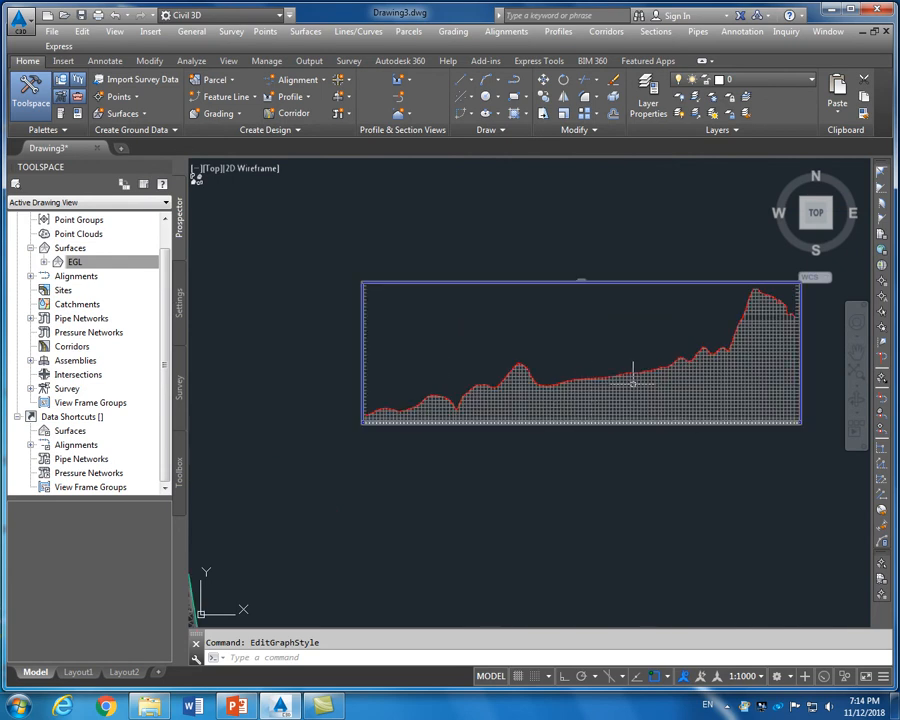
scroll(632, 382, up, 2)
scroll(544, 383, down, 2)
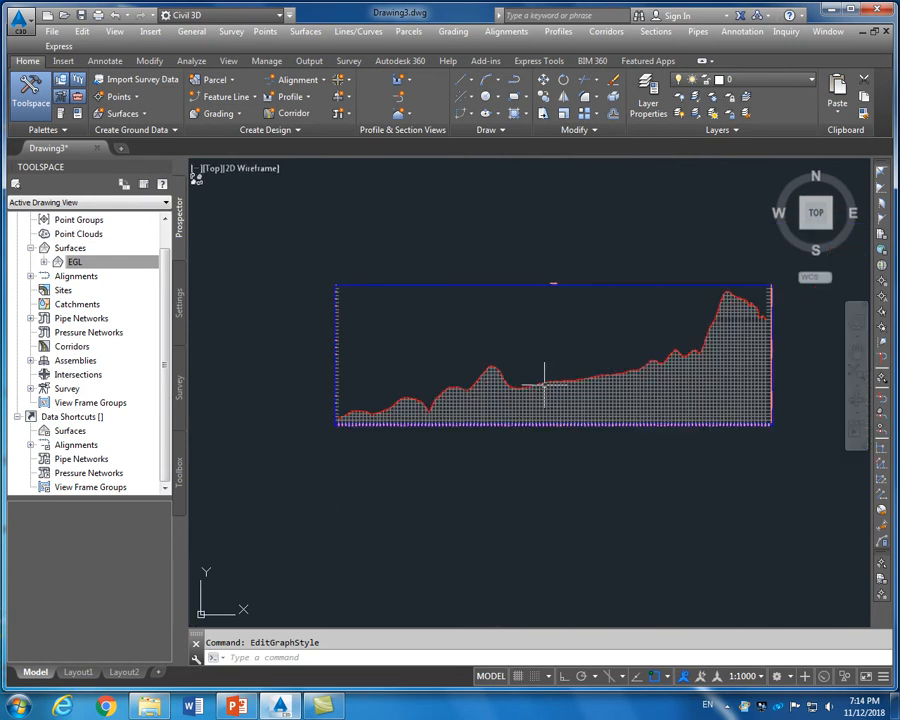
click(540, 380)
scroll(335, 426, up, 3)
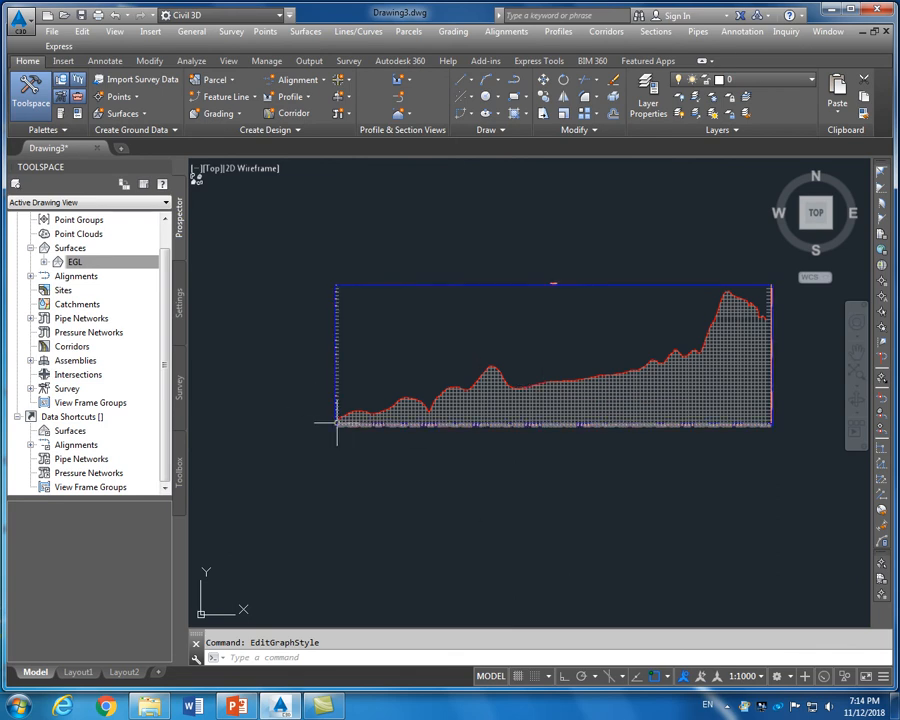
scroll(307, 420, down, 3)
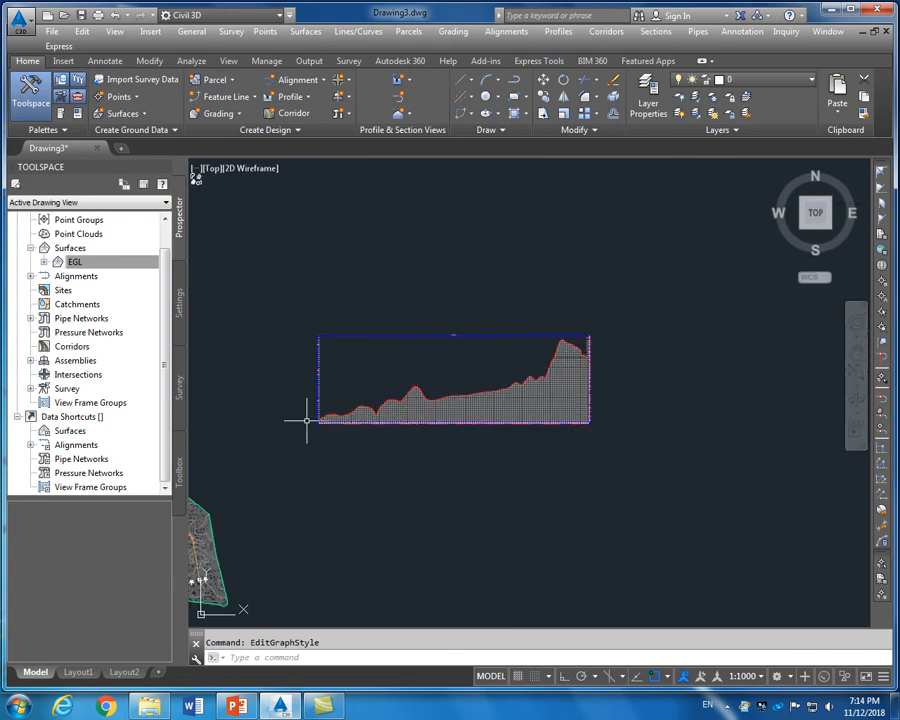
key(Escape)
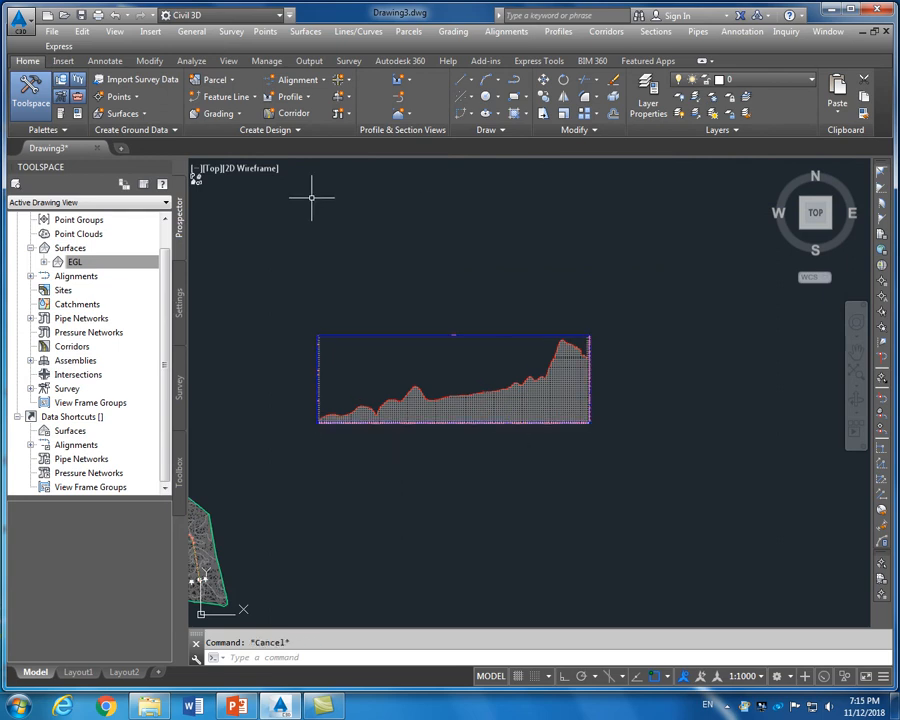
Launch Profile Creation Tools from the Profile menu and zoom in on the profile view
click(310, 99)
click(356, 150)
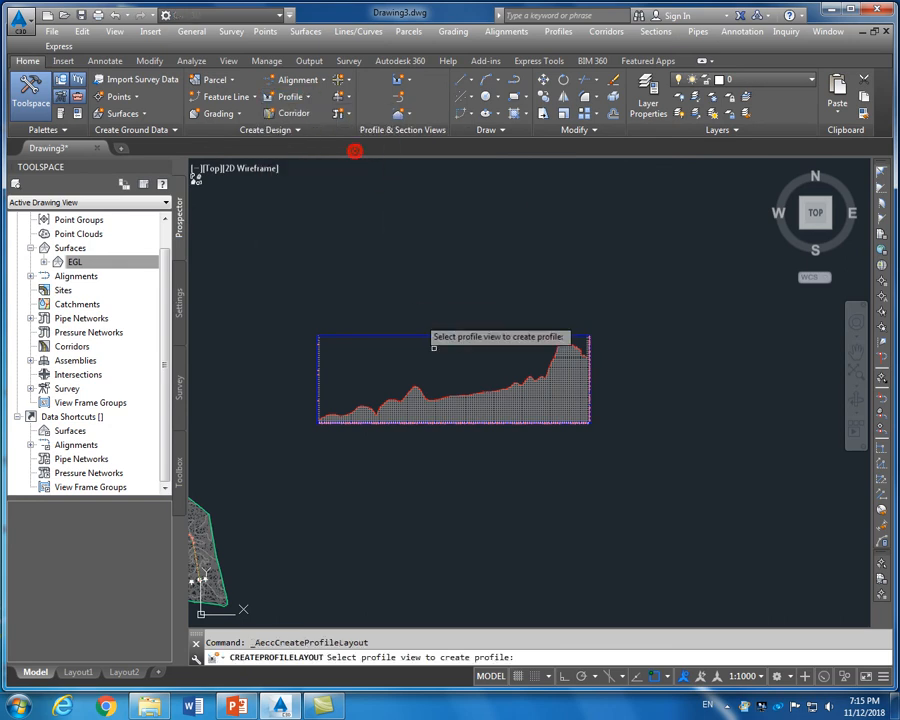
scroll(444, 403, up, 5)
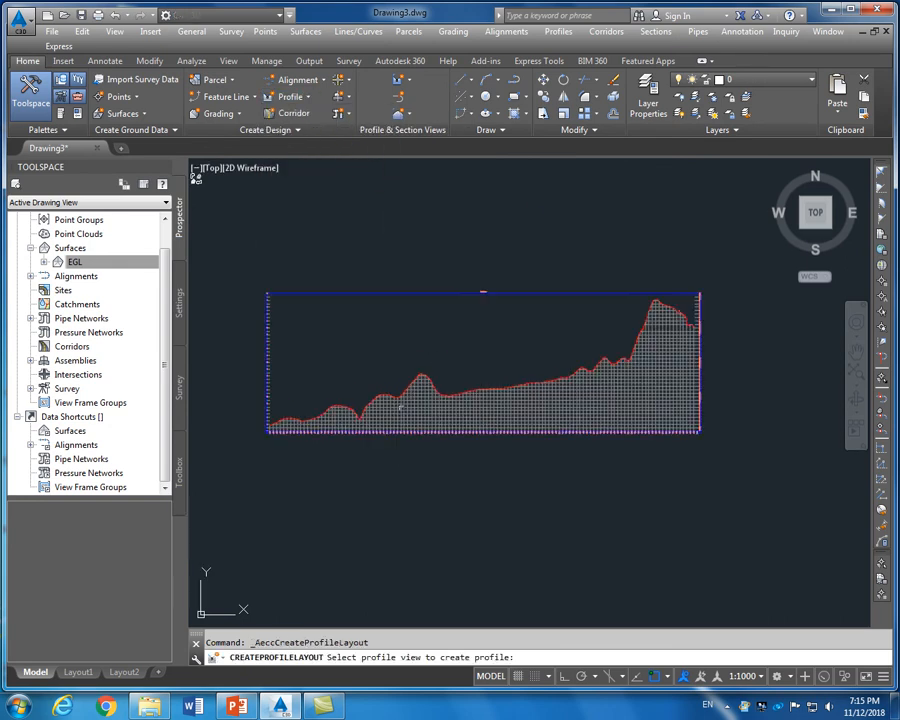
Pick Alignment View 1, name the profile DESIGN, enable criteria-based design, and create it
click(444, 403)
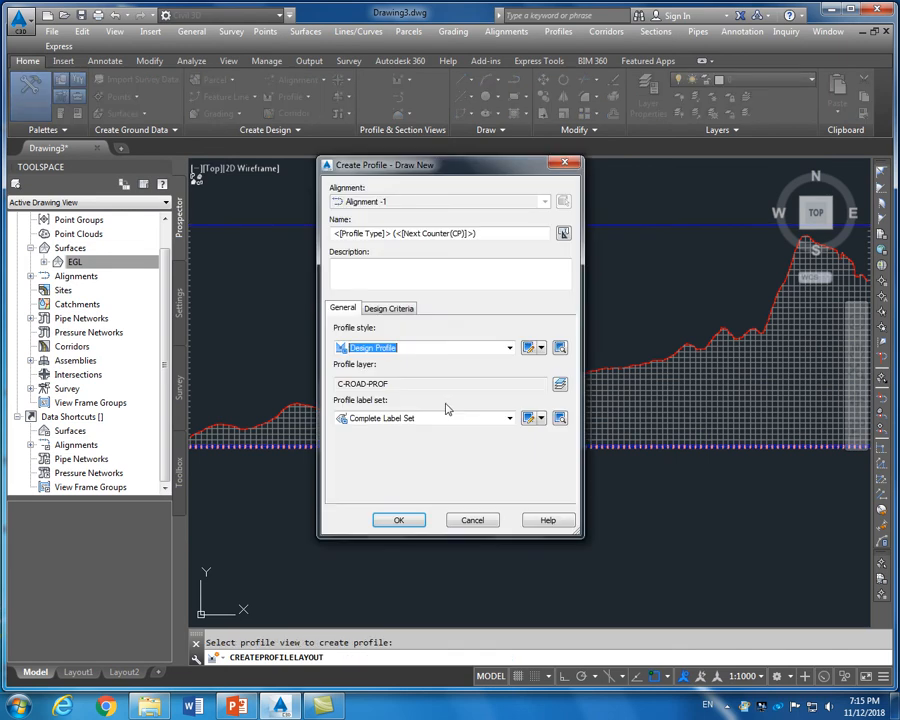
click(390, 309)
click(344, 308)
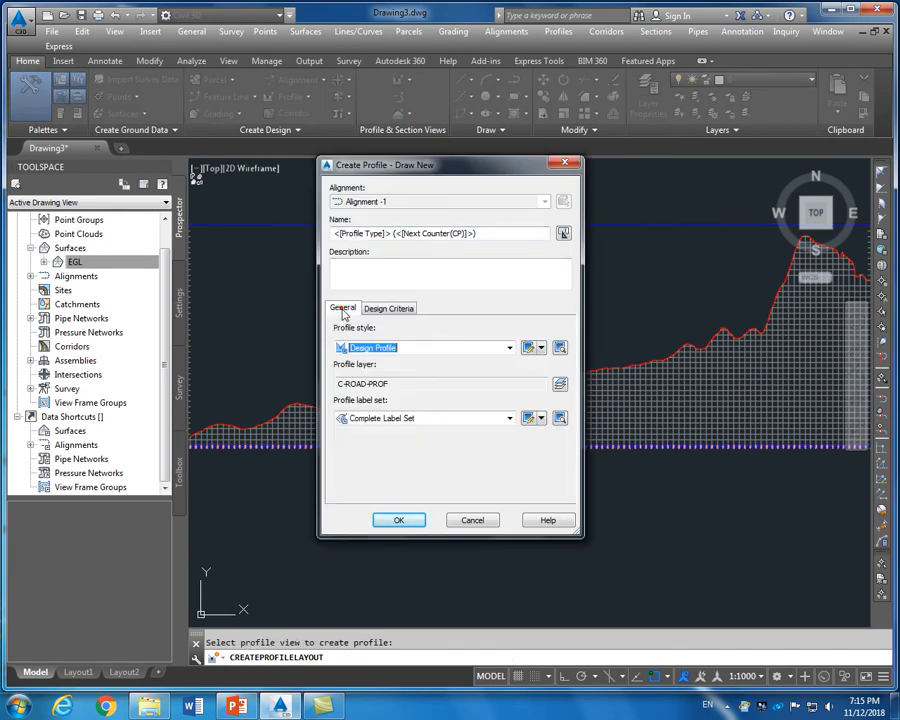
click(434, 231)
double_click(481, 235)
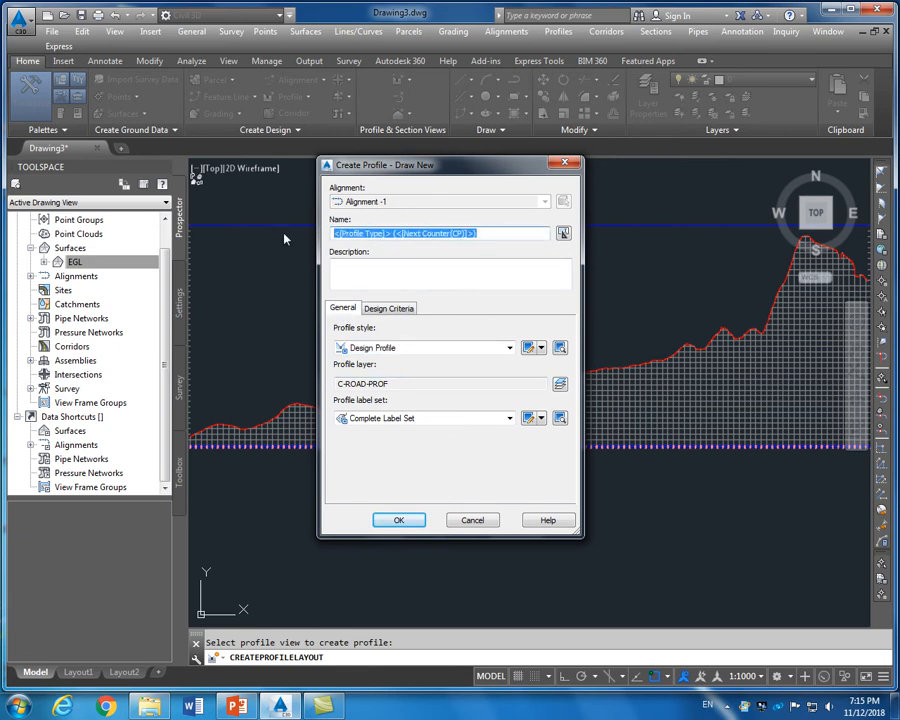
text(D)
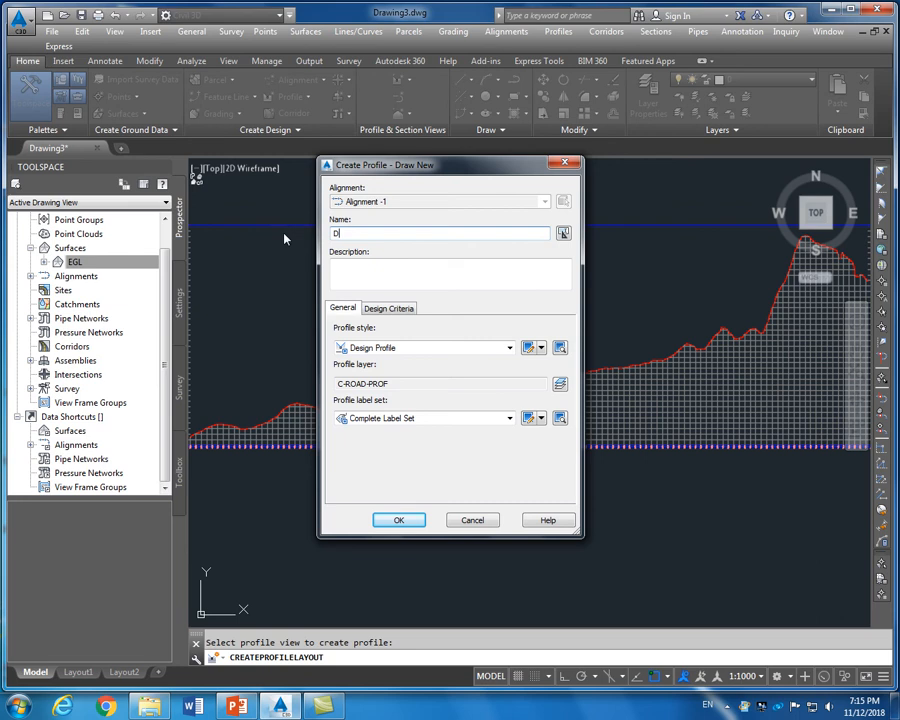
text(ESIGN)
click(392, 307)
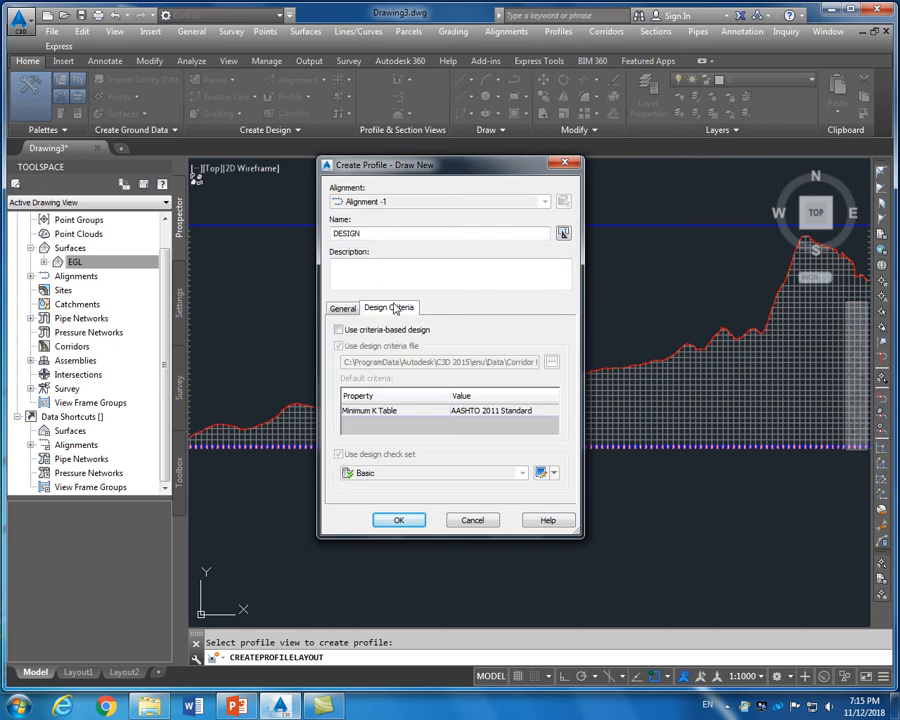
click(339, 331)
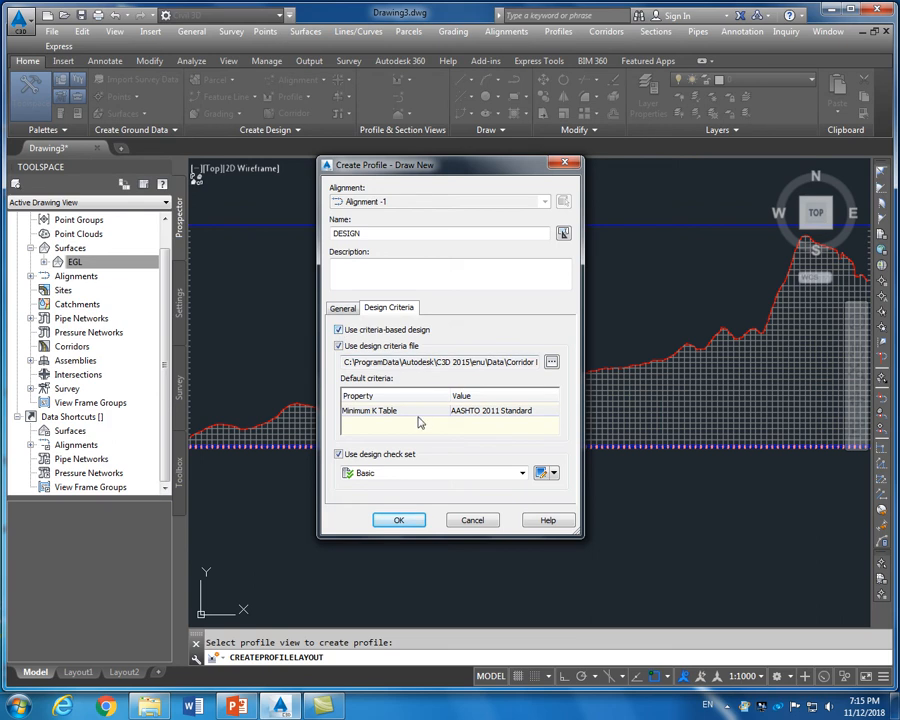
click(343, 308)
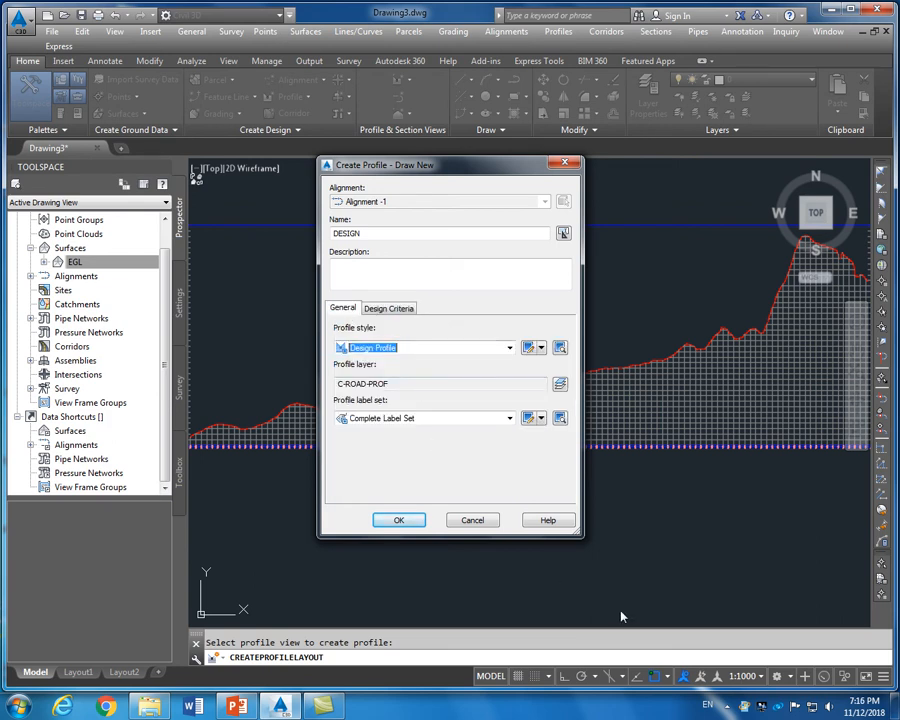
click(400, 522)
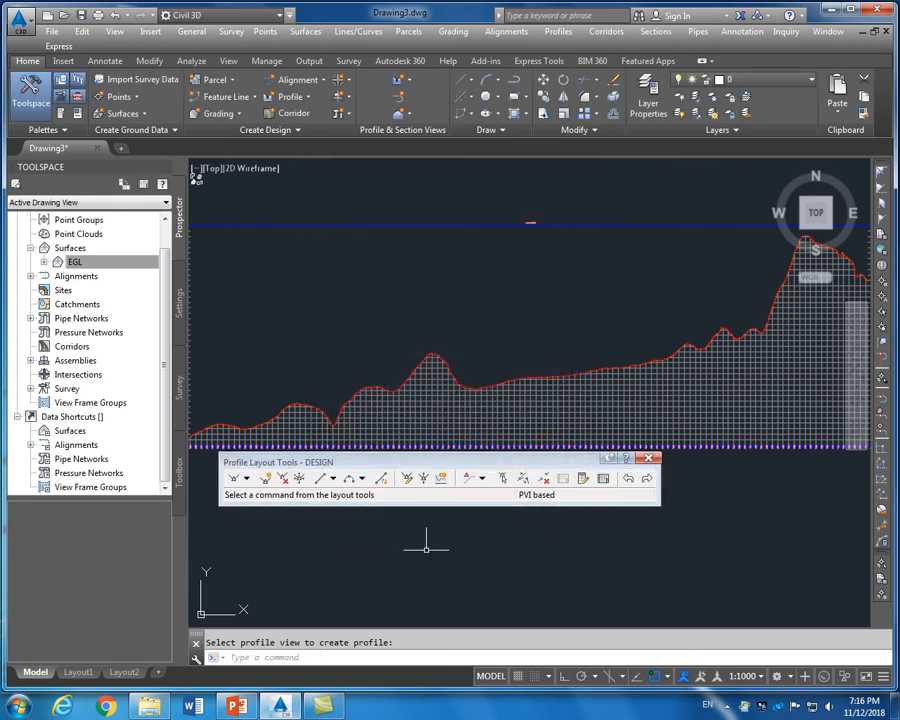
Drag the Profile Layout Tools toolbar to the top and expand the Draw Tangents options
mouse_move(446, 468)
mouse_down()
mouse_move(484, 238)
mouse_move(590, 145)
mouse_move(607, 68)
mouse_move(626, 45)
mouse_up()
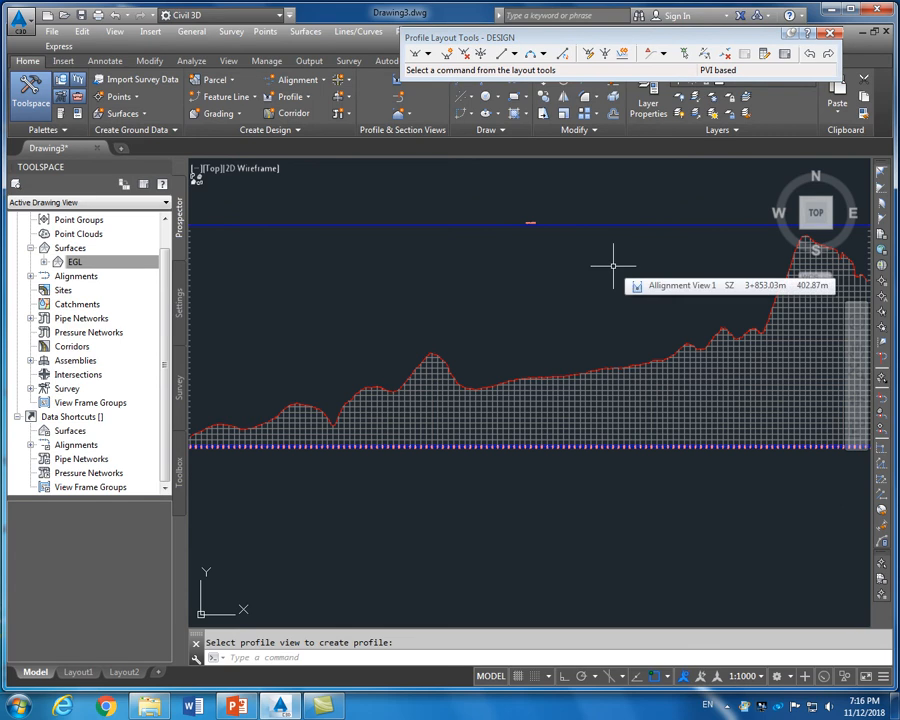
scroll(613, 265, down, 2)
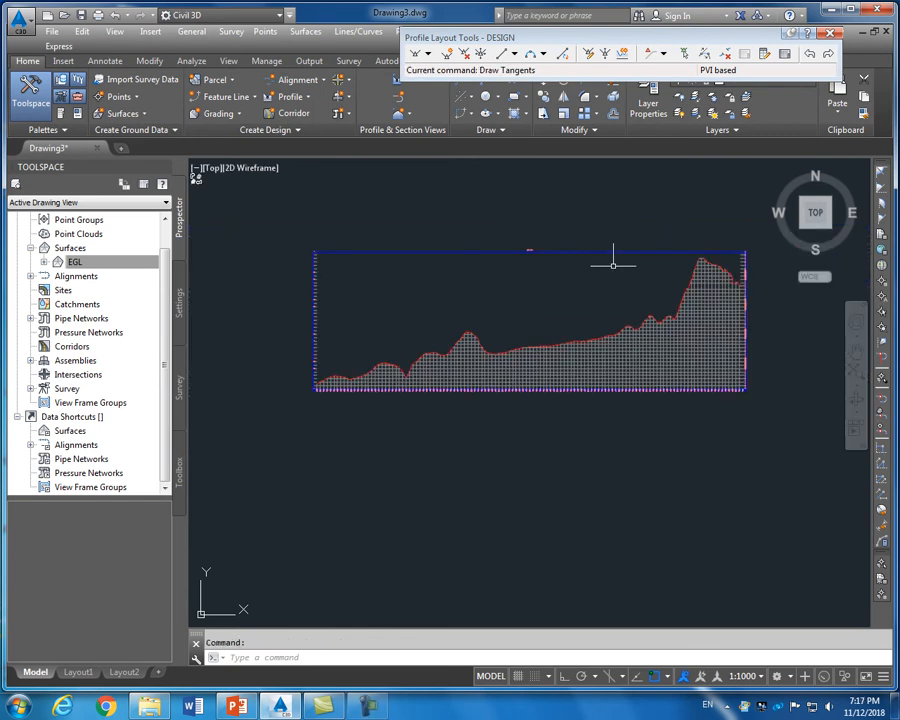
click(421, 57)
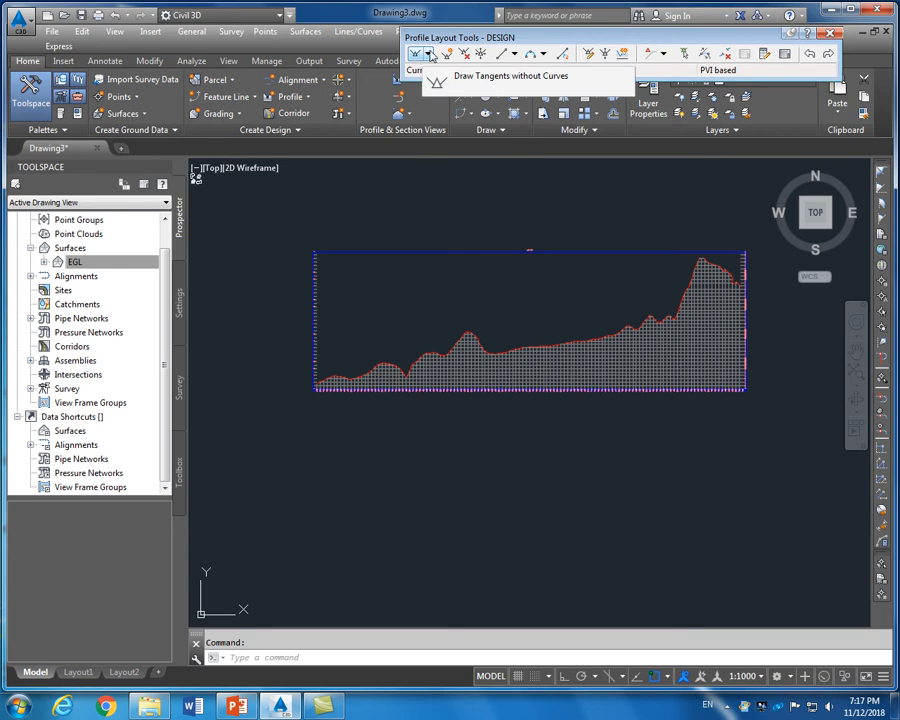
click(429, 55)
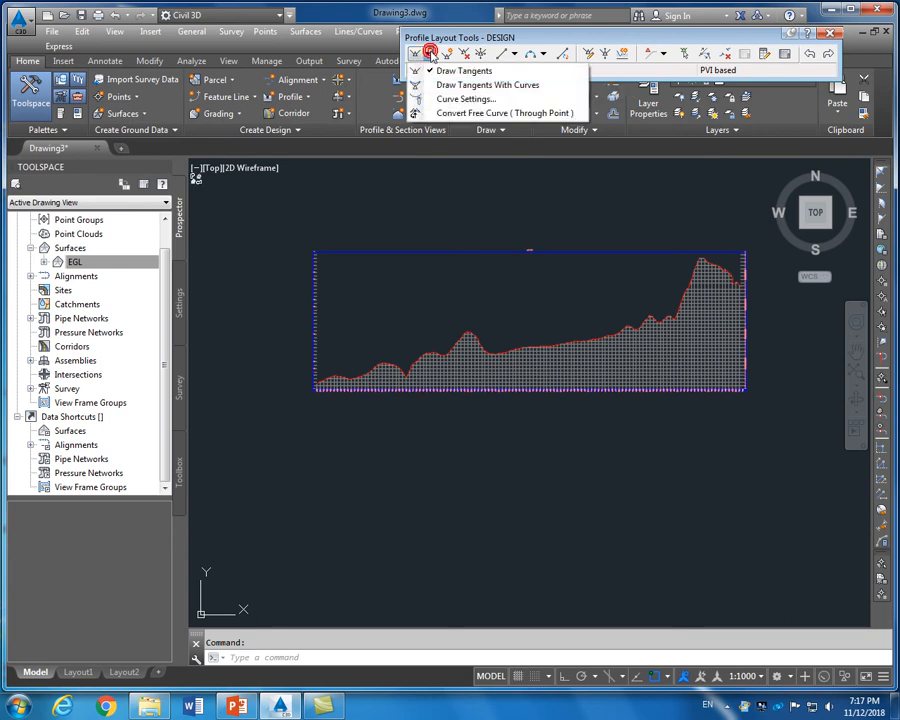
Give parabolic crest and sag curves a 300 m length, keeping Length as the sizing method
click(440, 99)
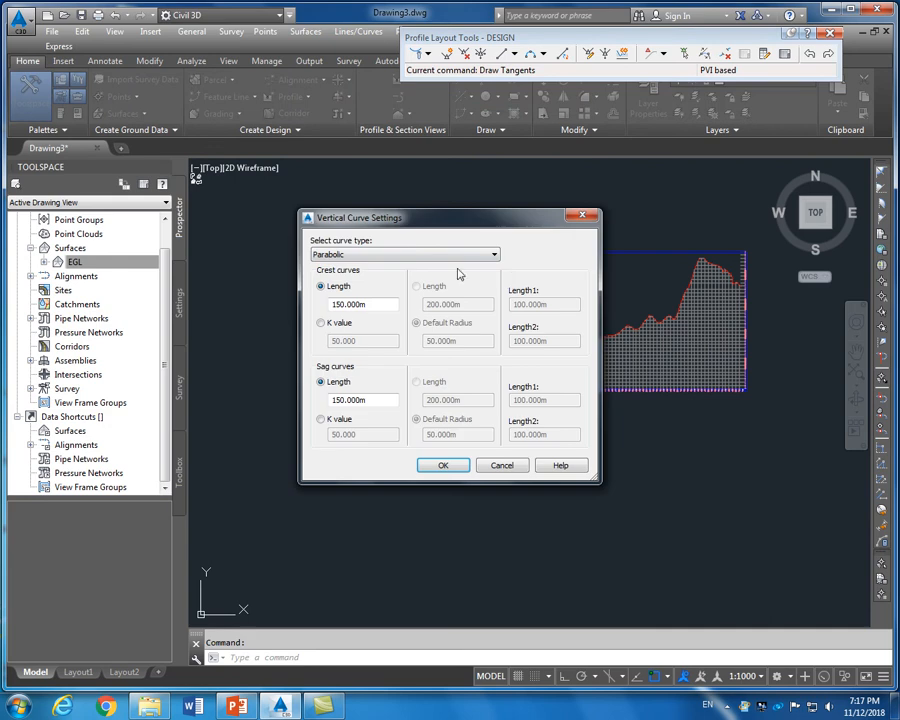
drag(426, 222, 438, 198)
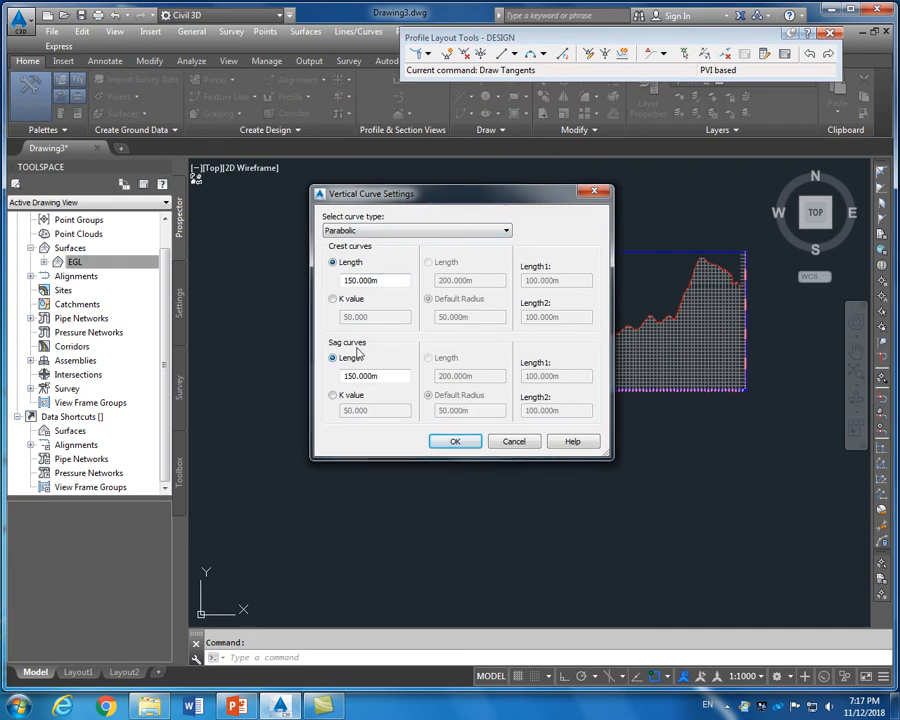
double_click(388, 281)
text(300)
click(346, 376)
double_click(381, 376)
text(300)
click(333, 299)
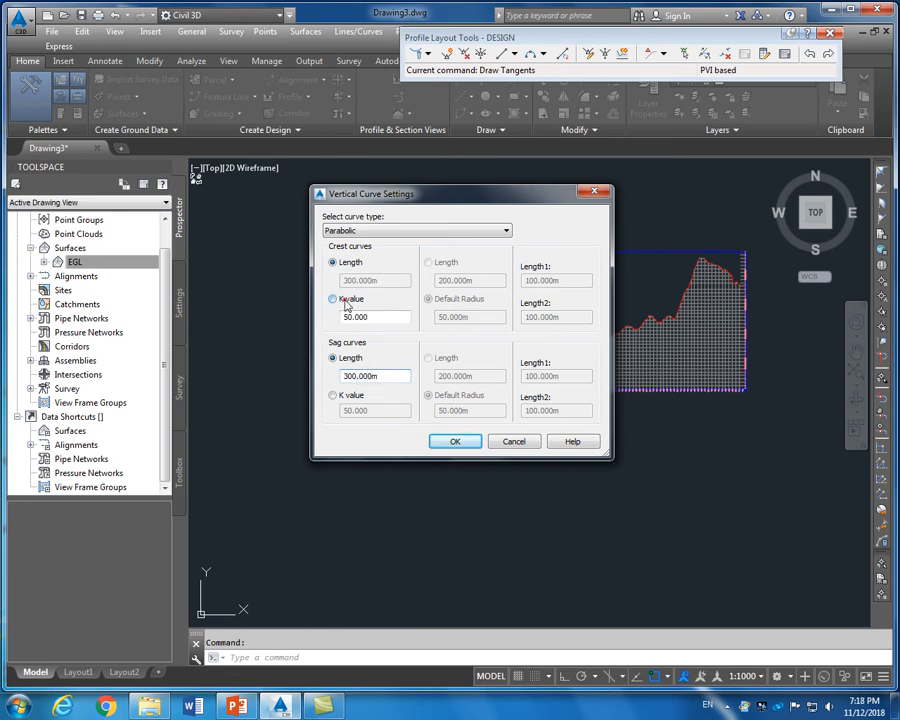
click(342, 397)
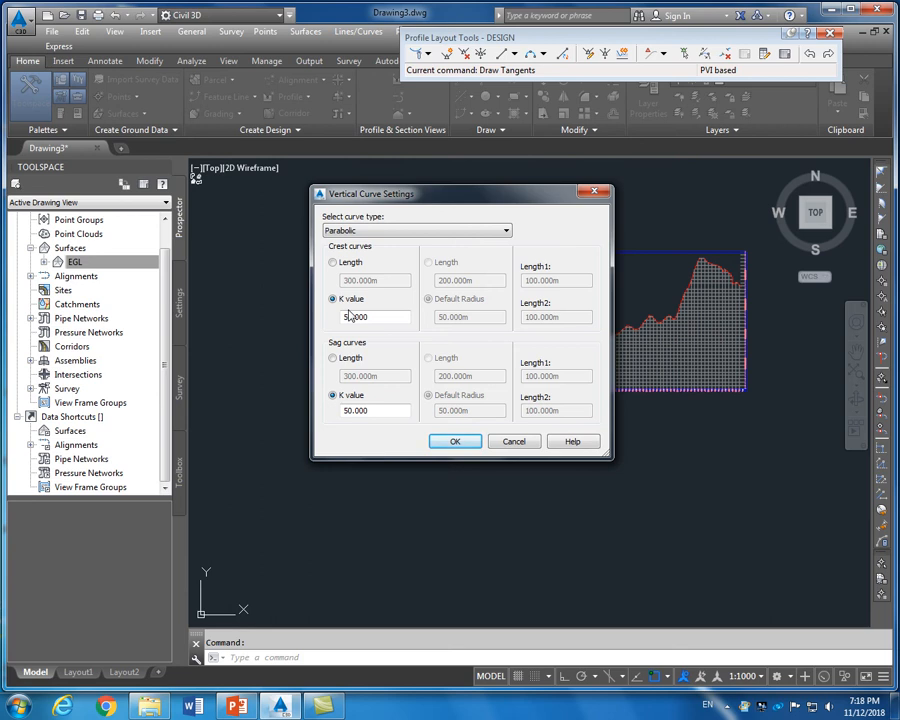
click(338, 263)
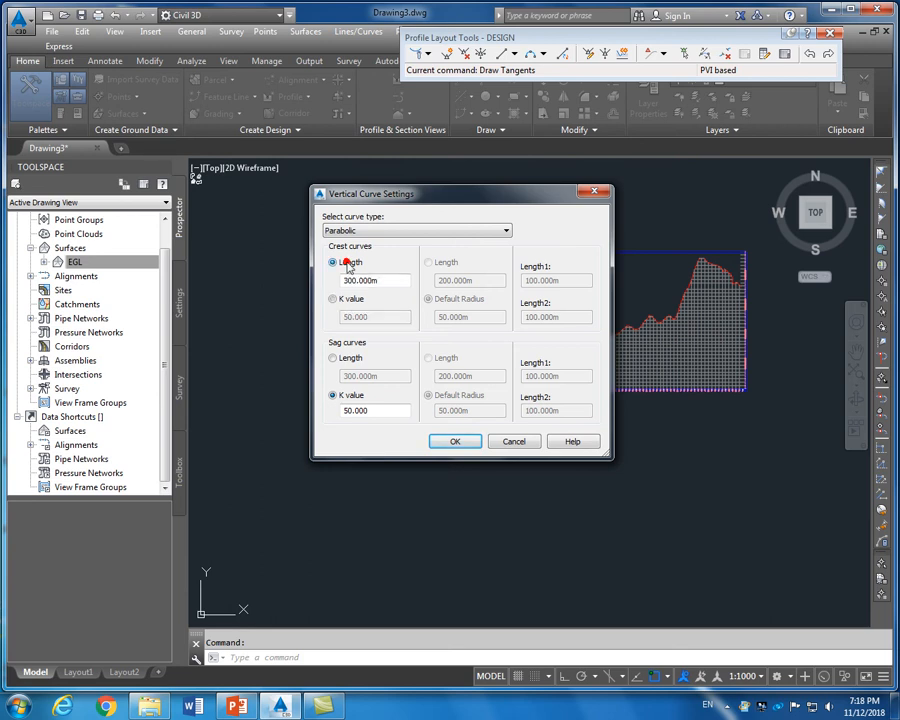
click(333, 358)
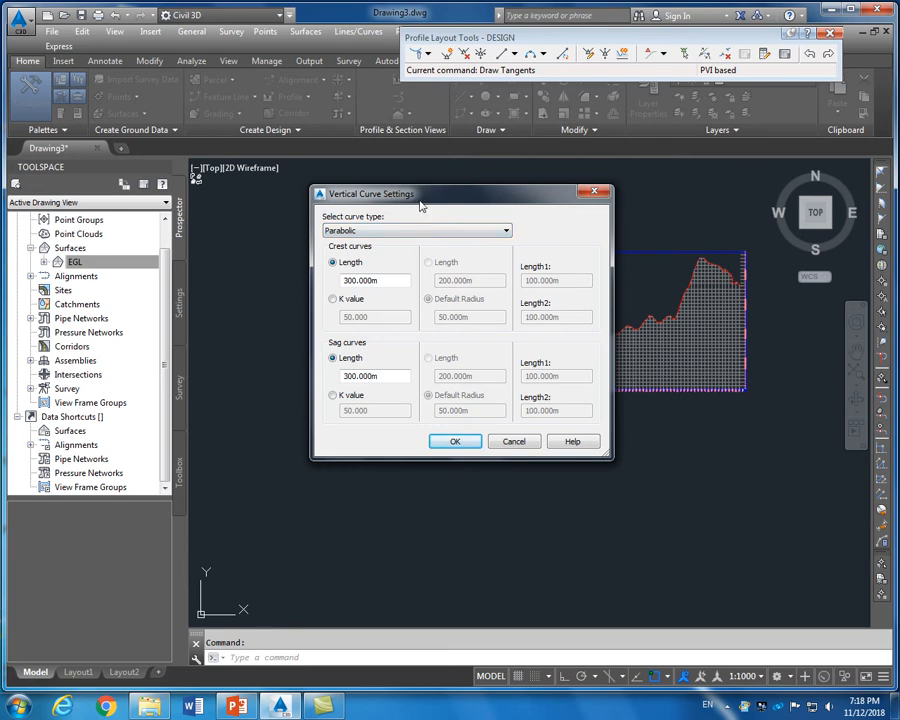
Apply the vertical curve settings for the DESIGN profile
click(447, 443)
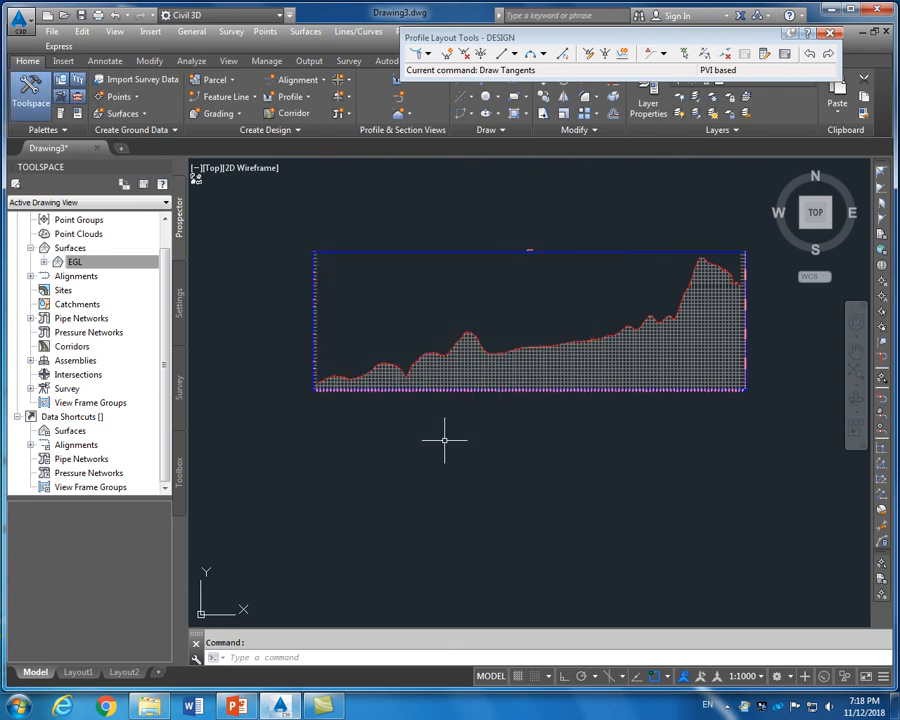
scroll(305, 383, up, 3)
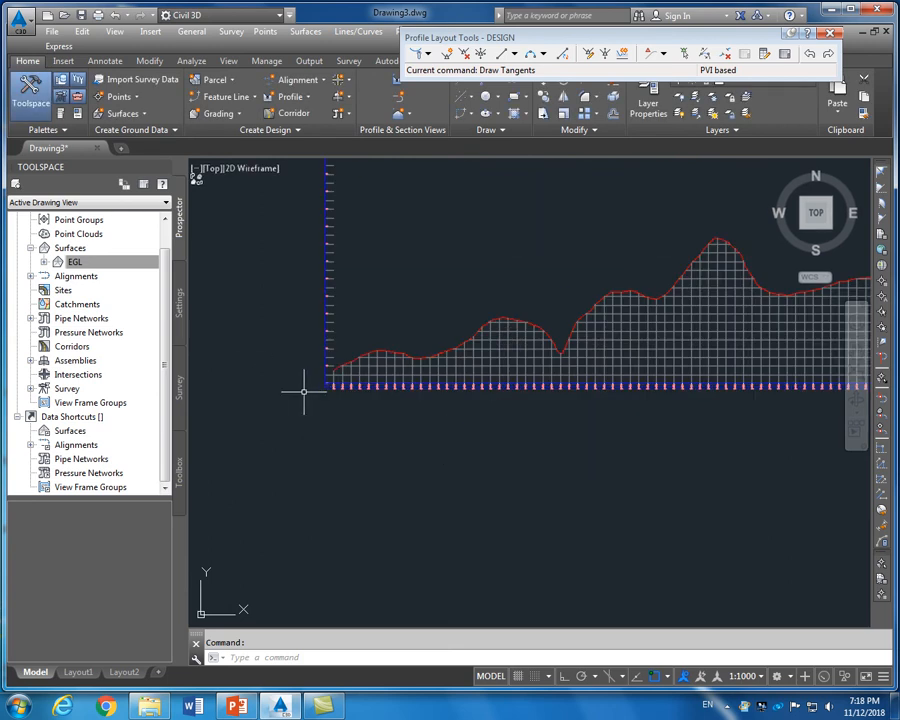
scroll(341, 369, up, 1)
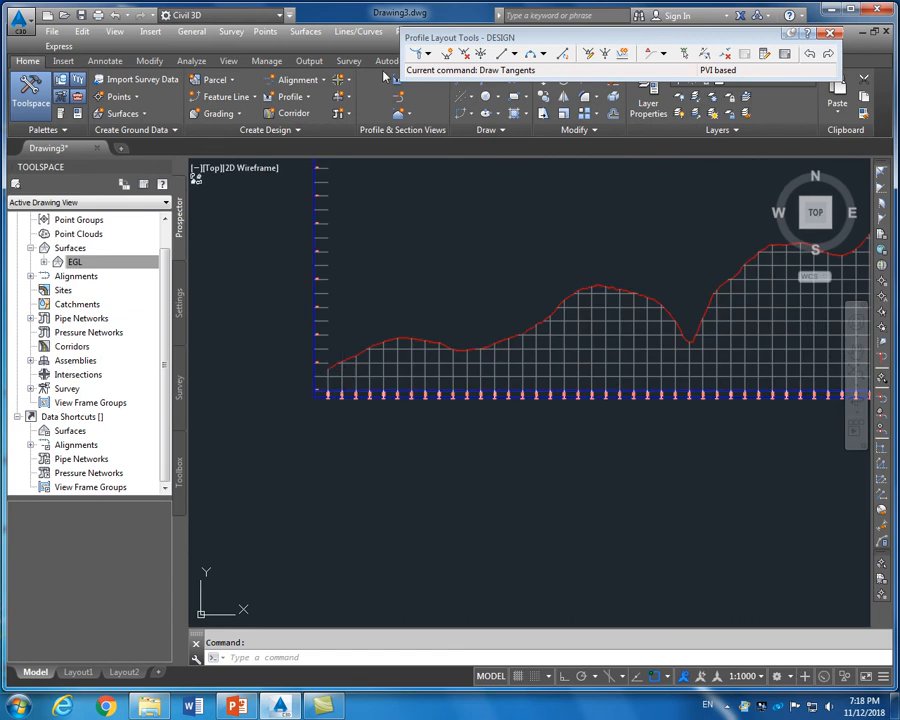
Start Draw Tangents with Curves and zoom into the left end of the profile view
click(427, 54)
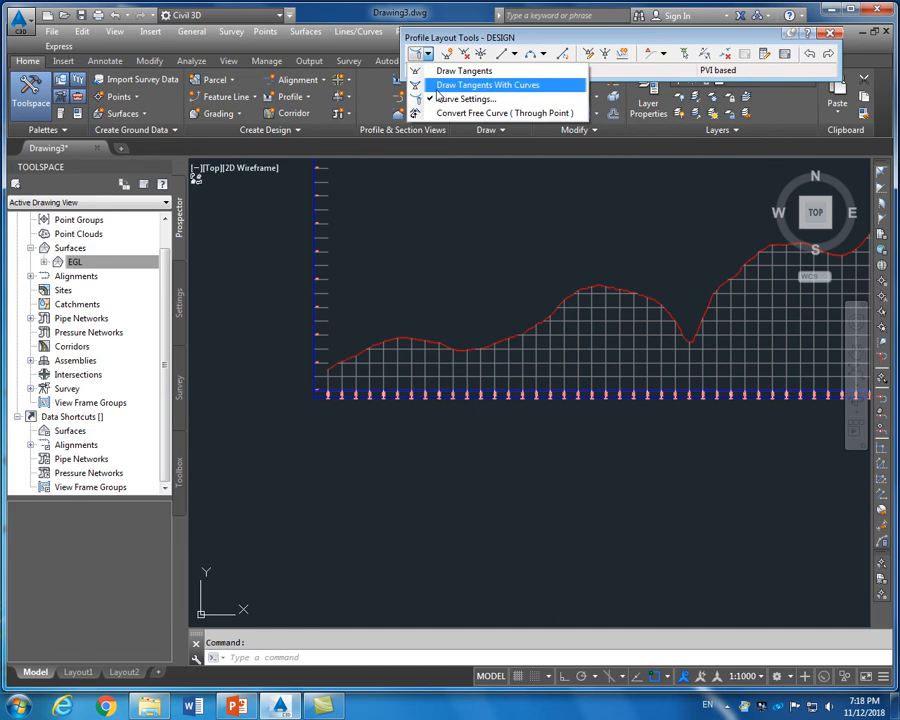
click(437, 88)
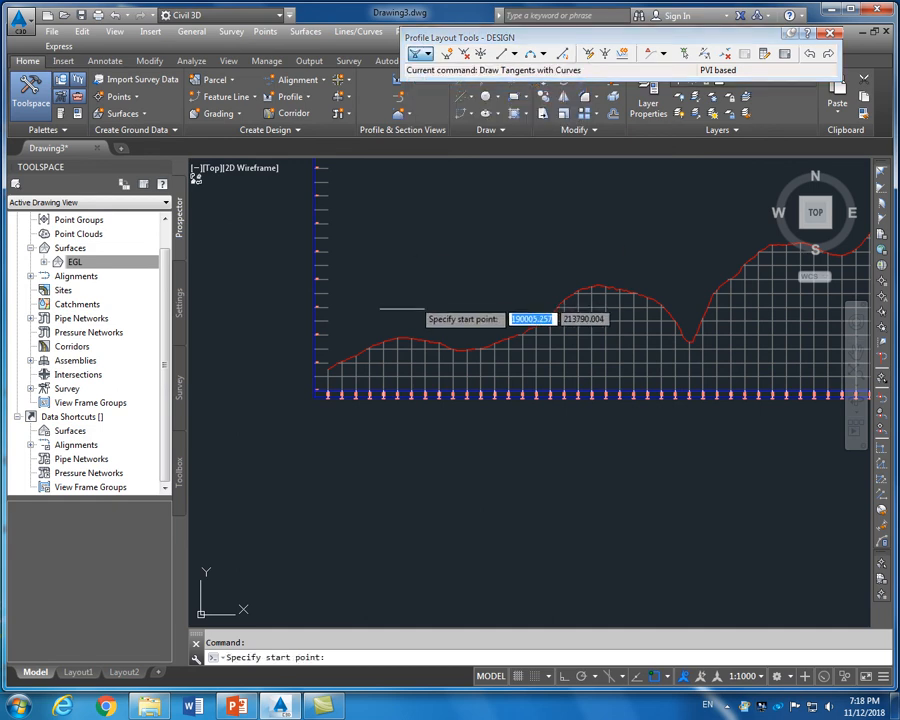
scroll(332, 376, up, 4)
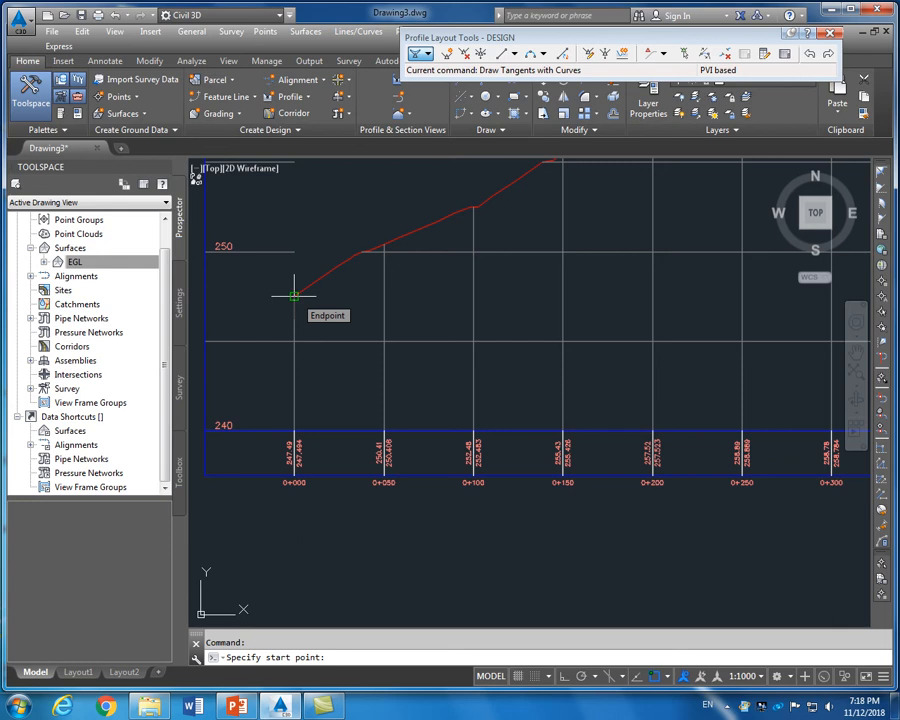
scroll(293, 295, down, 2)
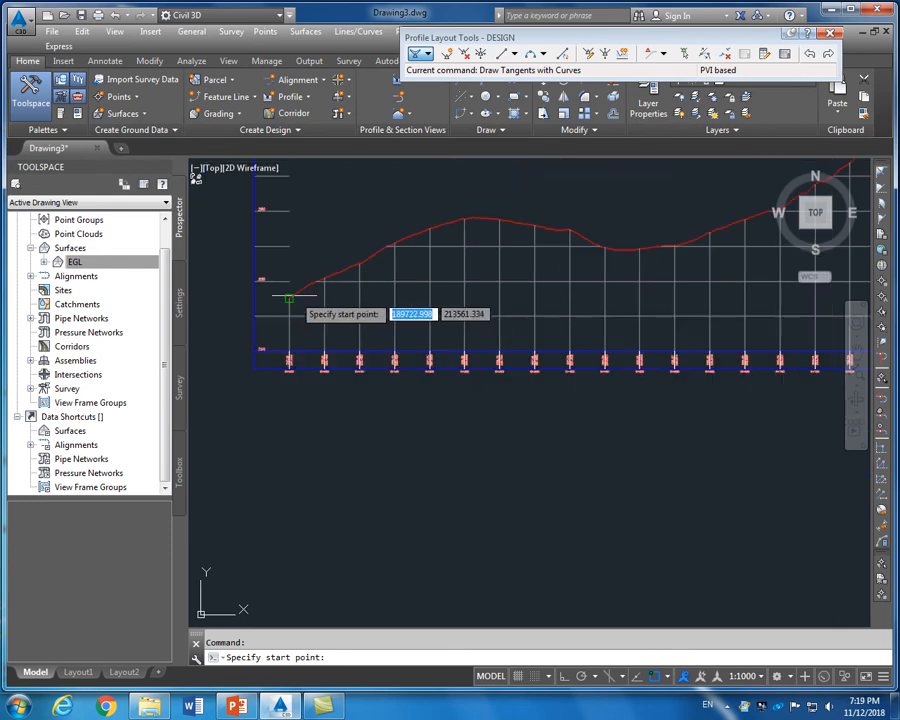
scroll(268, 308, up, 2)
scroll(268, 308, down, 3)
scroll(268, 308, up, 1)
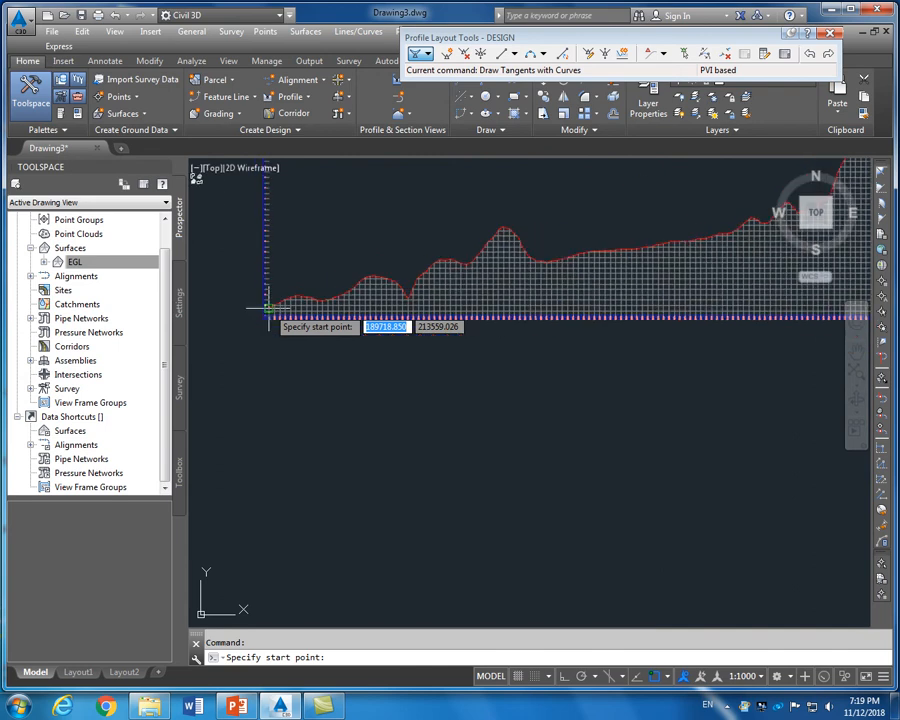
scroll(268, 308, down, 2)
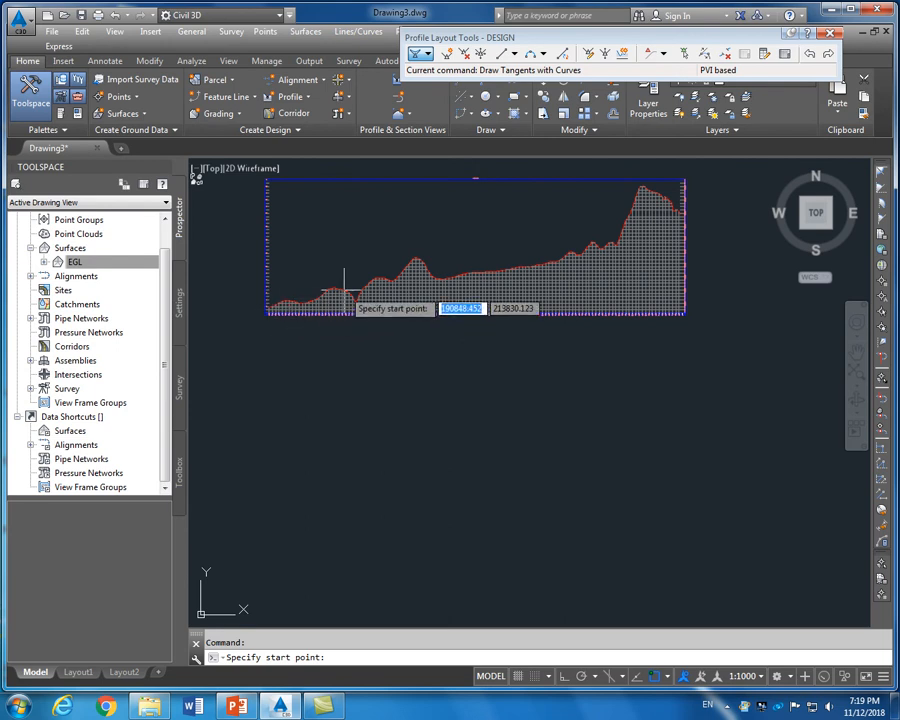
scroll(330, 289, up, 2)
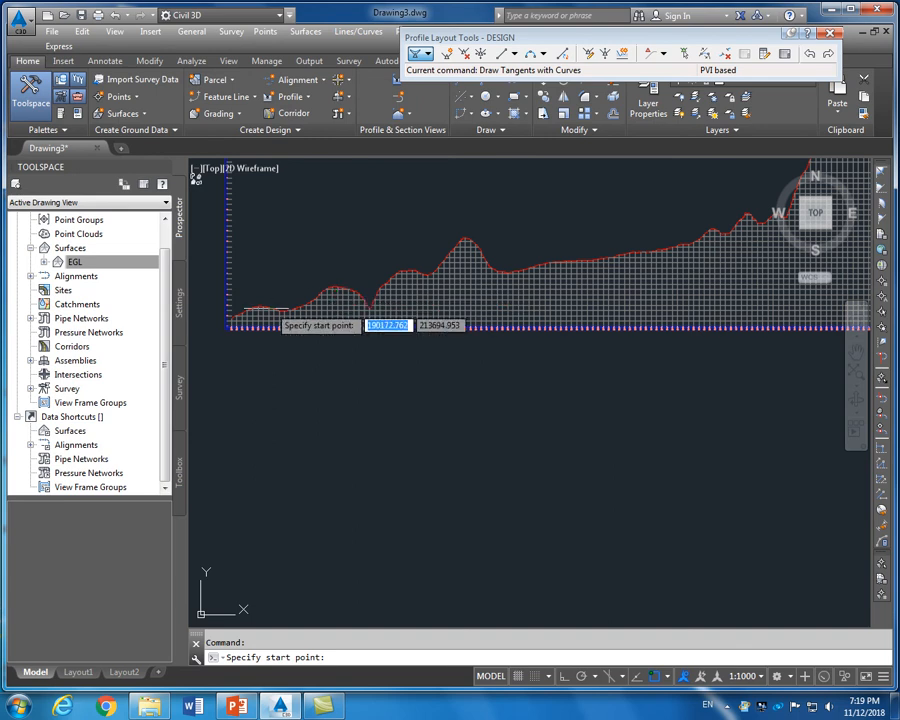
scroll(229, 318, up, 2)
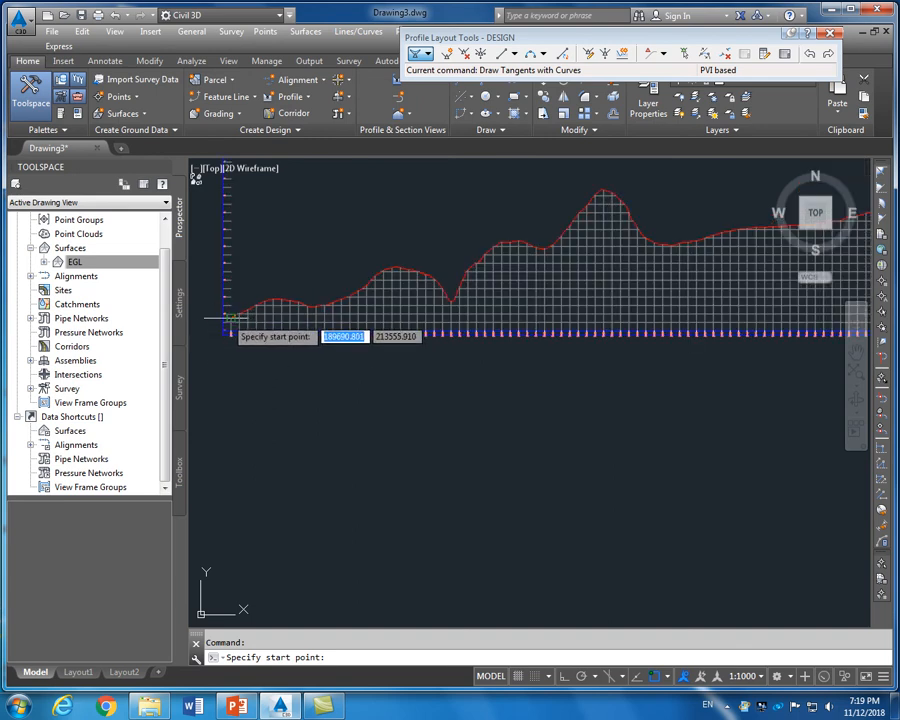
scroll(230, 318, up, 2)
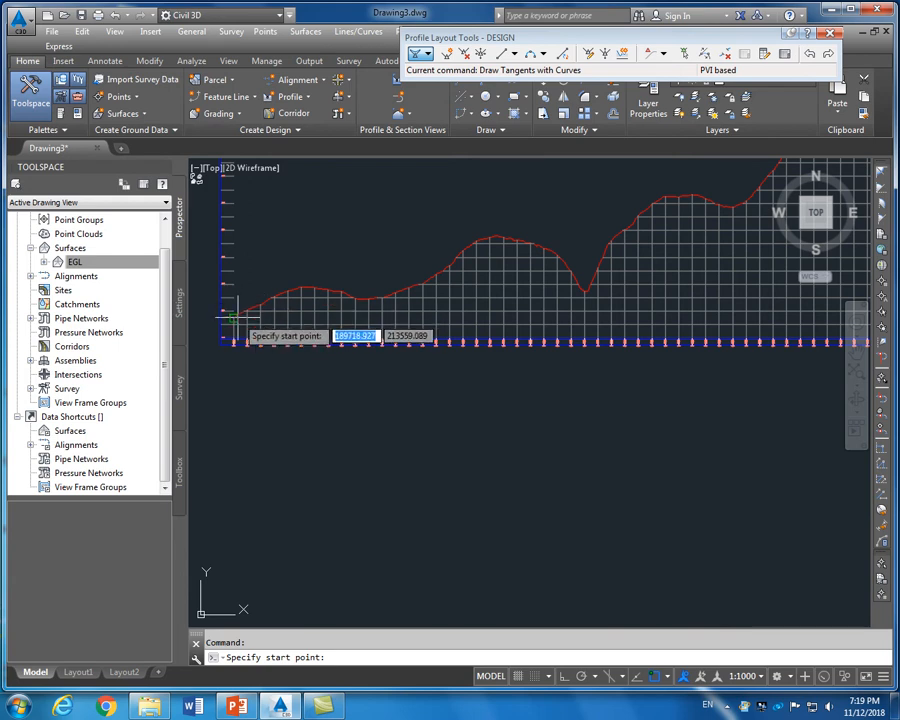
Start the DESIGN profile at the EGL left end, then place PVIs at the first peak and valley with Osnap off
click(233, 318)
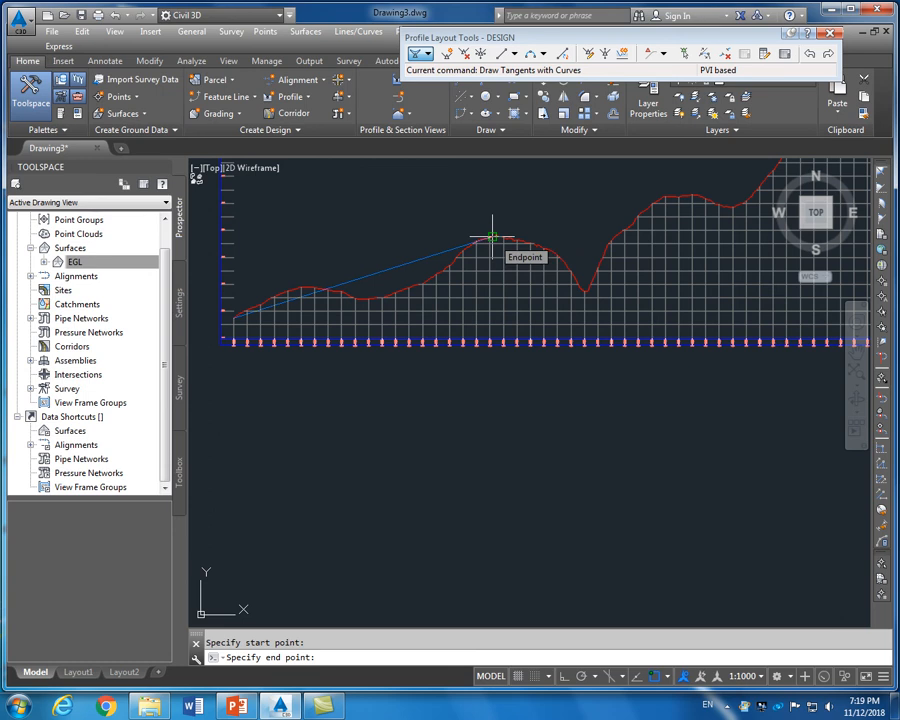
key(F3)
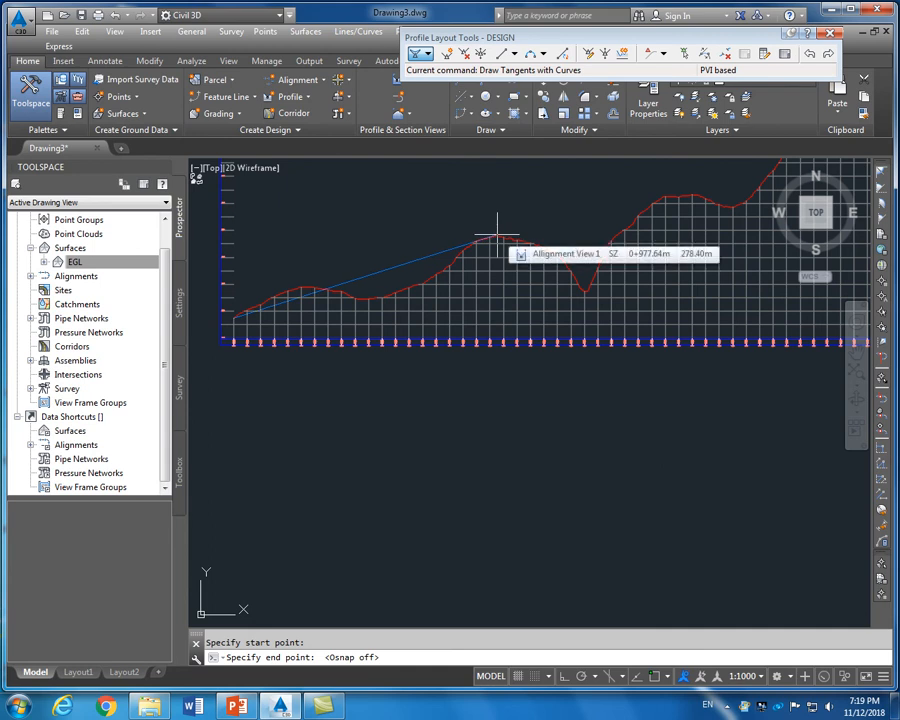
click(497, 237)
scroll(547, 286, down, 2)
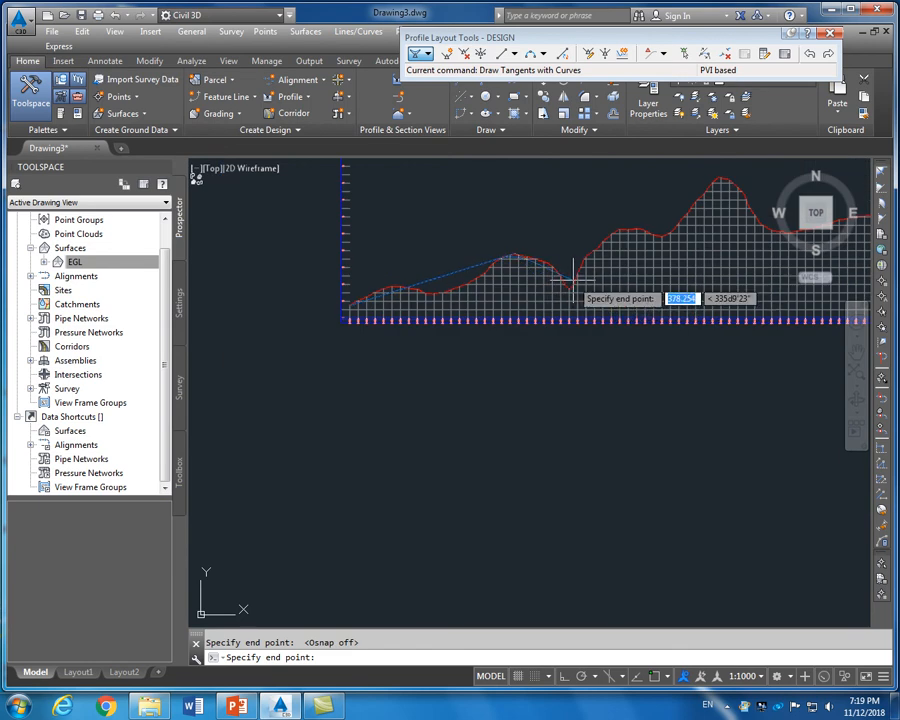
click(574, 280)
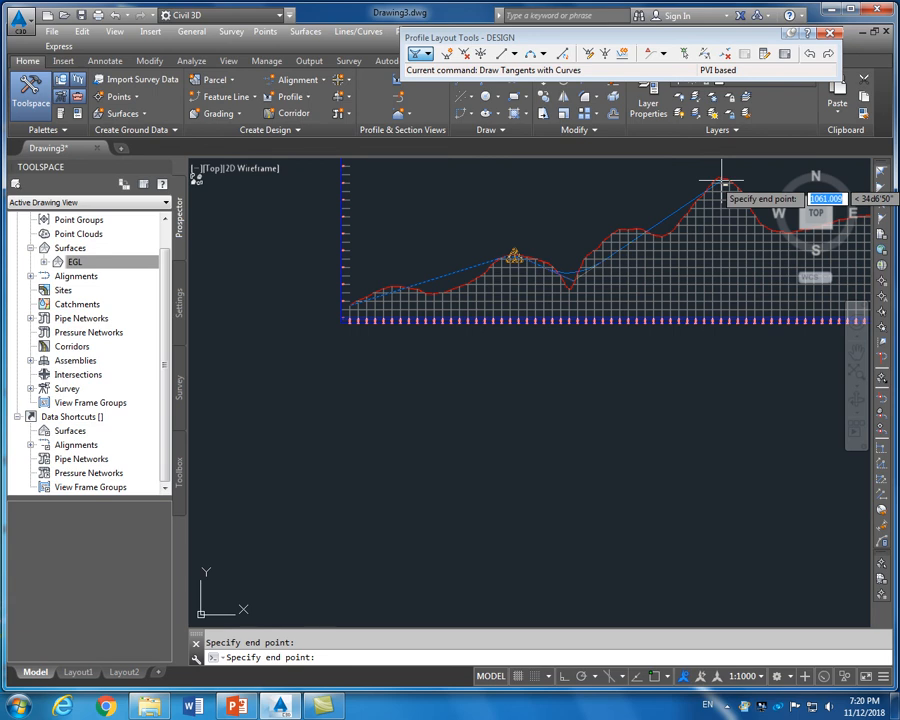
Place the next PVI beyond the high ground peak
scroll(590, 240, down, 1)
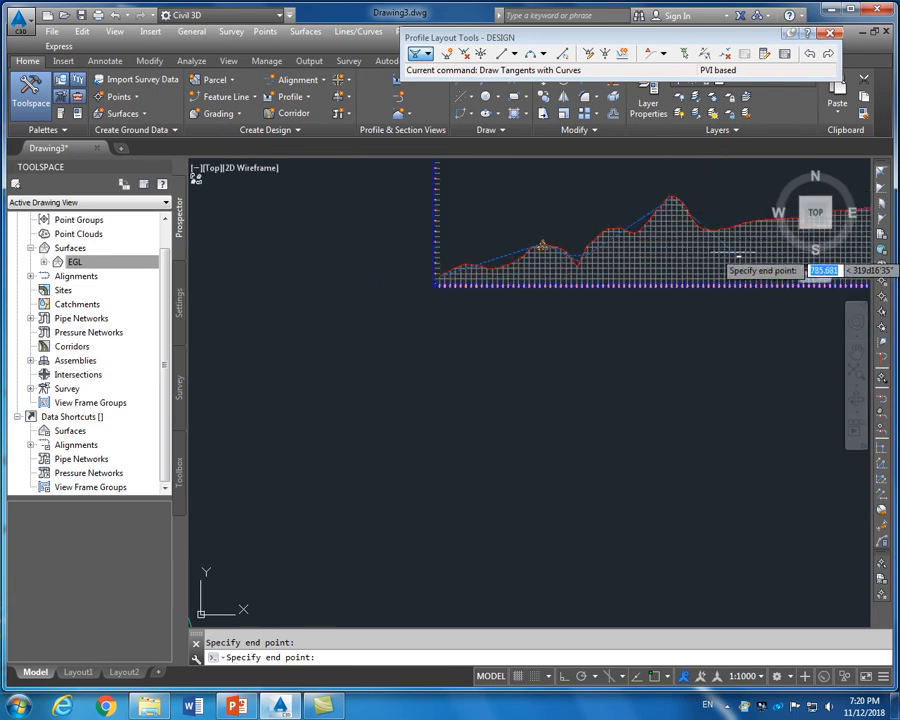
scroll(722, 255, down, 3)
scroll(700, 245, up, 3)
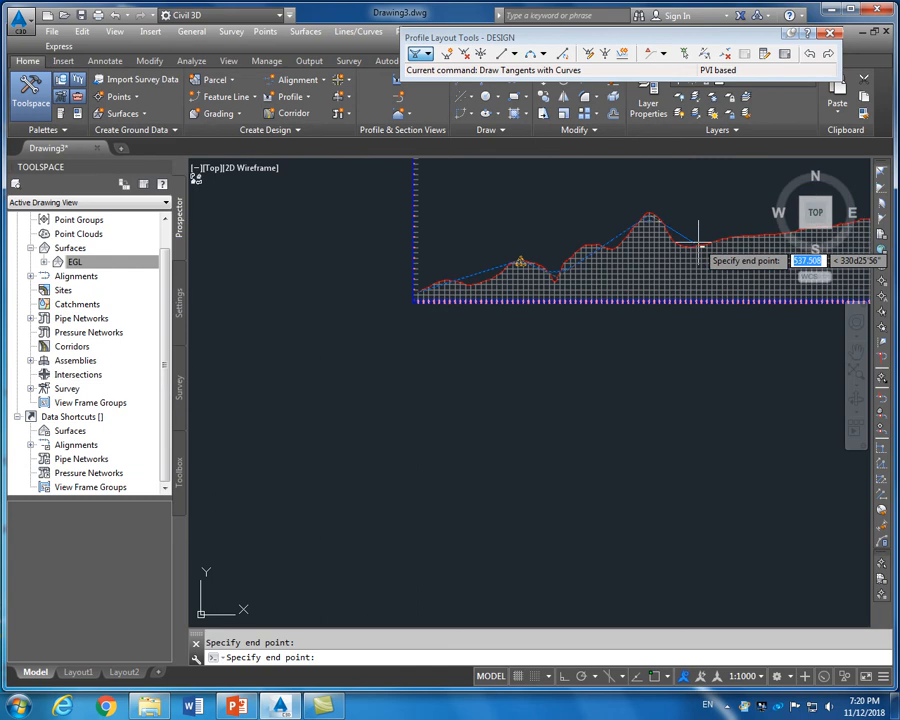
click(707, 244)
scroll(708, 244, down, 3)
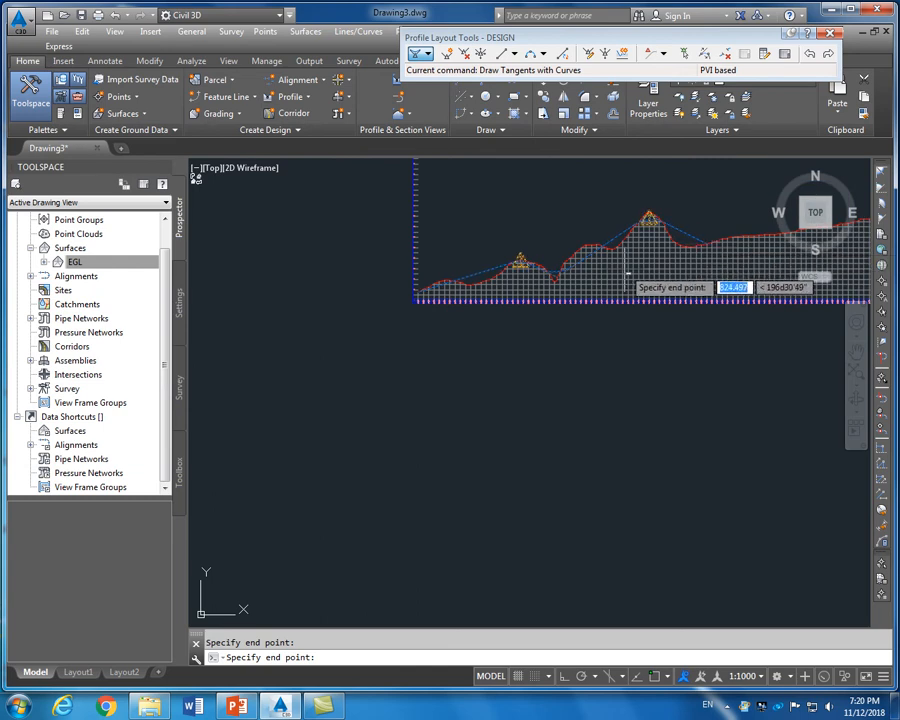
scroll(727, 258, up, 4)
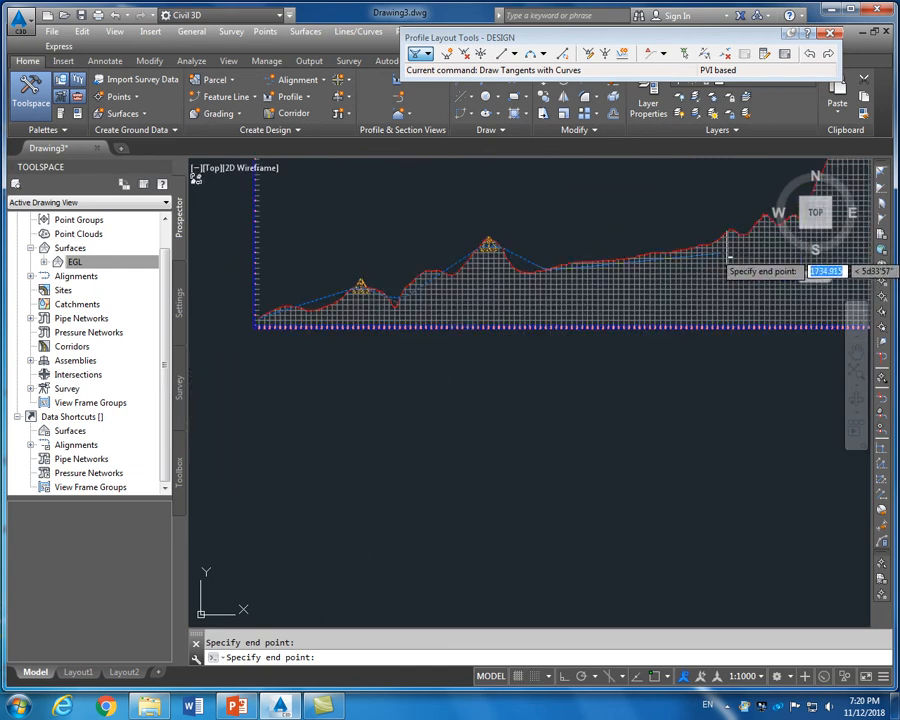
scroll(642, 262, down, 2)
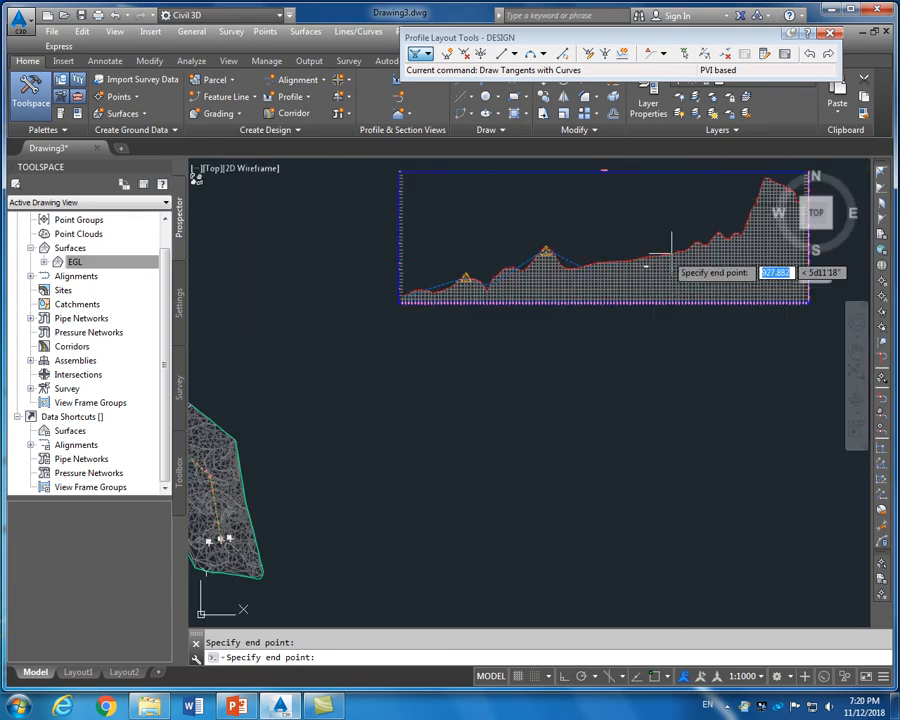
scroll(744, 237, up, 2)
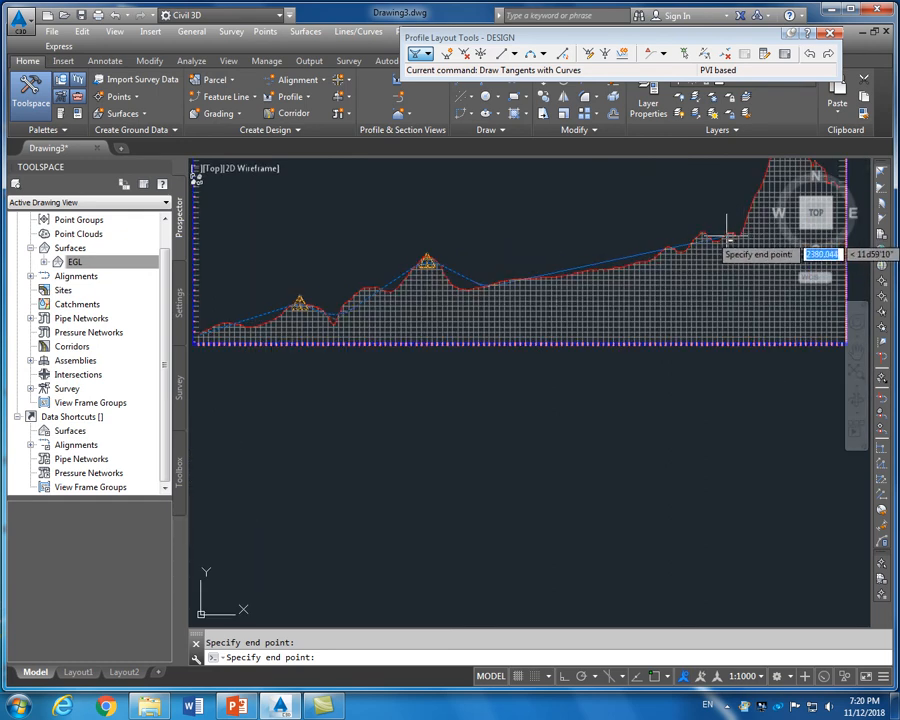
scroll(727, 240, down, 4)
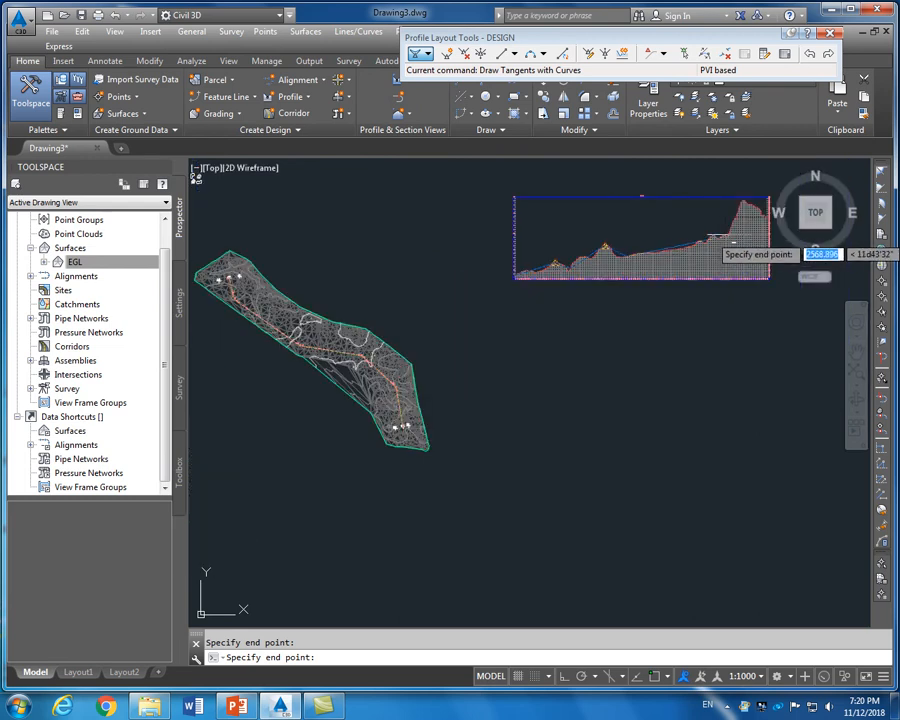
scroll(732, 243, up, 4)
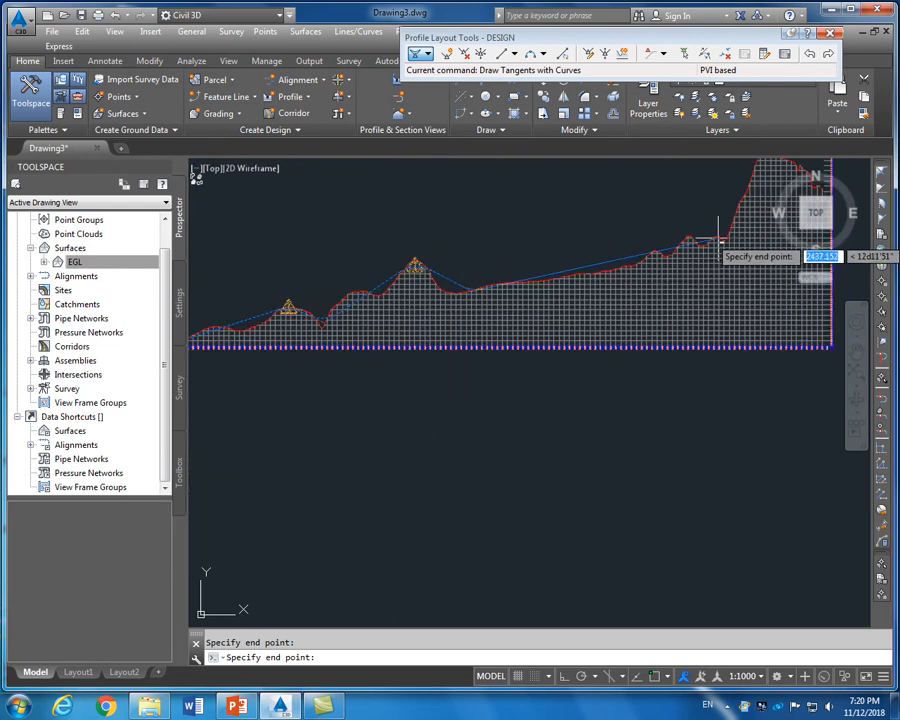
scroll(700, 238, down, 4)
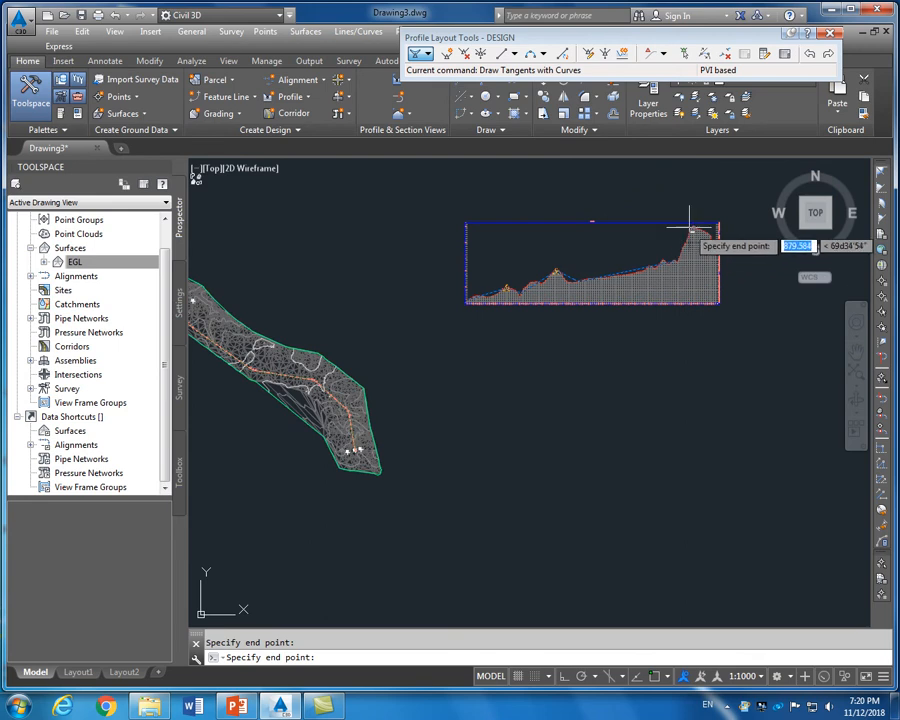
scroll(690, 229, up, 4)
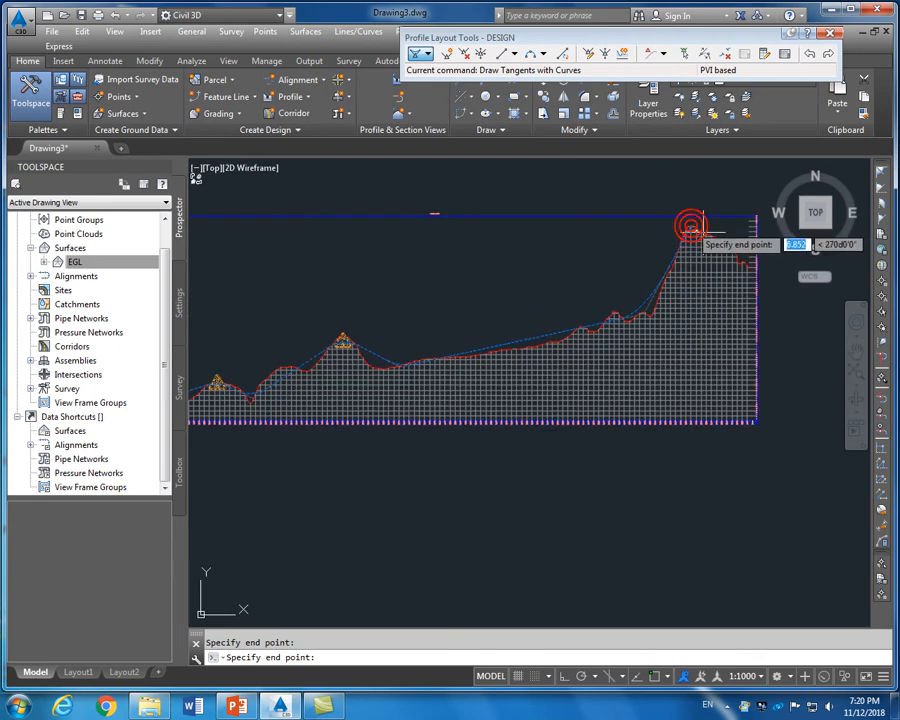
scroll(749, 270, up, 4)
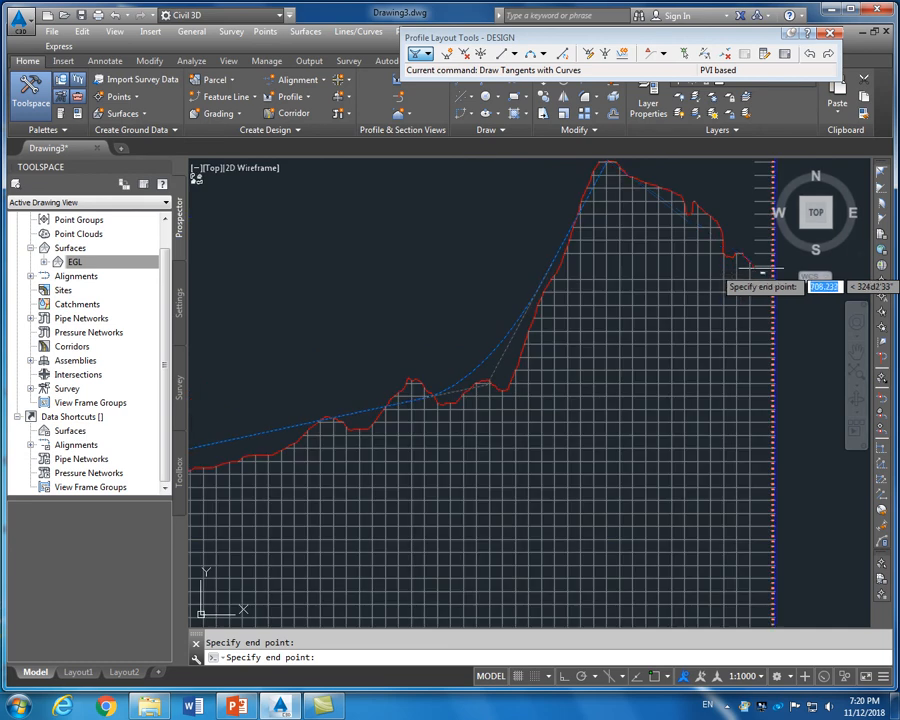
scroll(751, 269, up, 4)
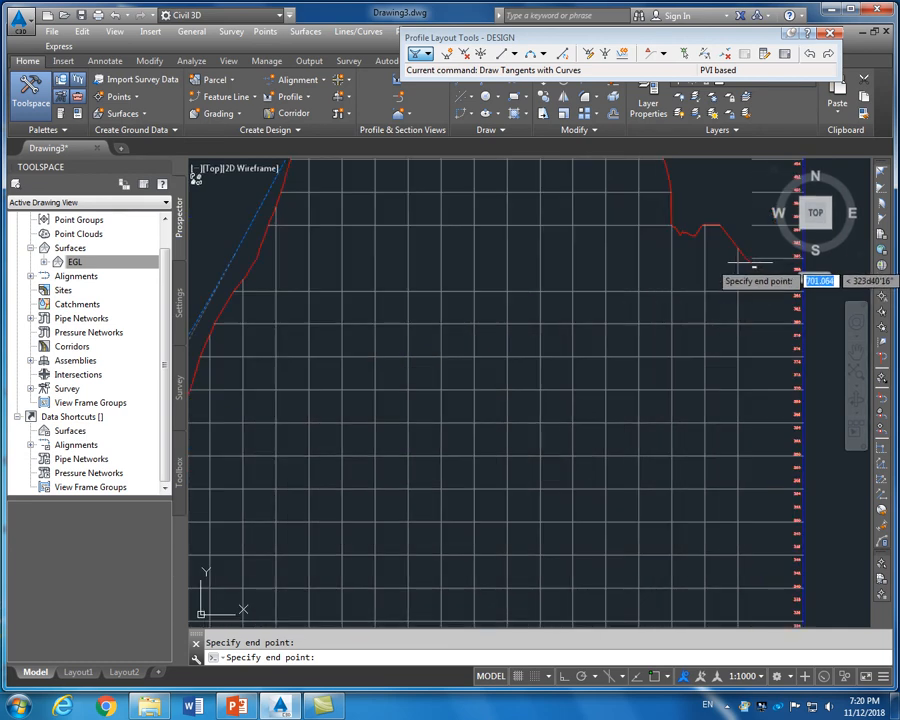
With Osnap back on, end the profile at the ground line's right end and finish
key(F3)
click(751, 263)
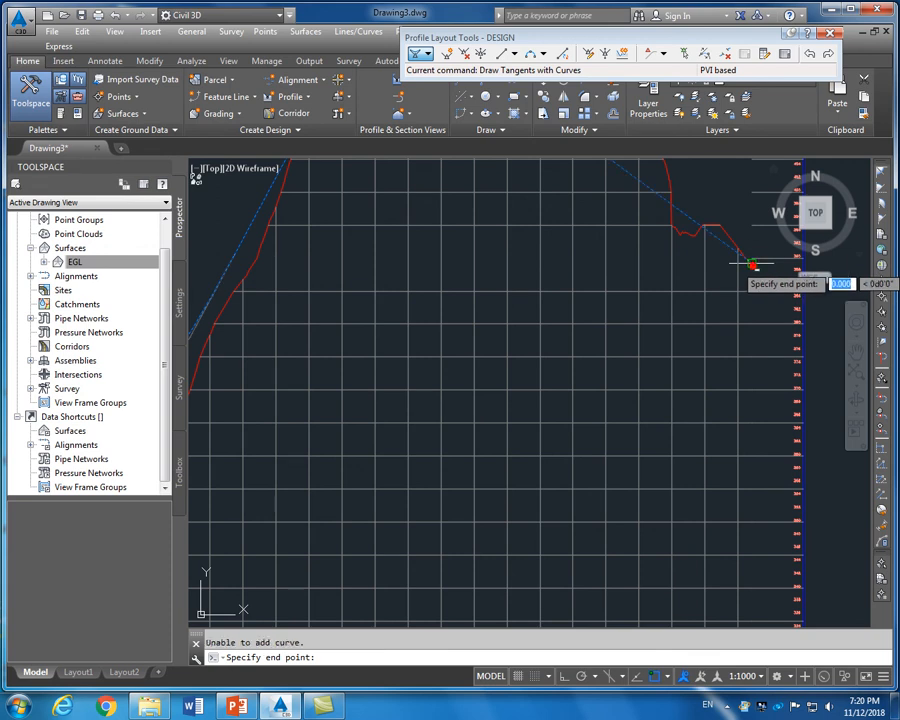
scroll(742, 278, down, 4)
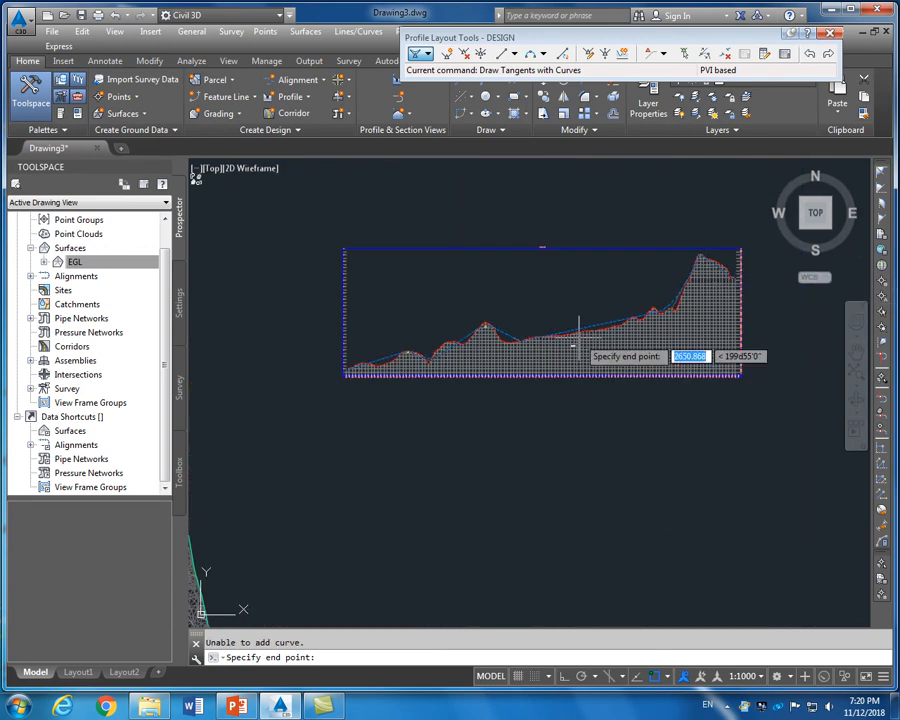
key(Return)
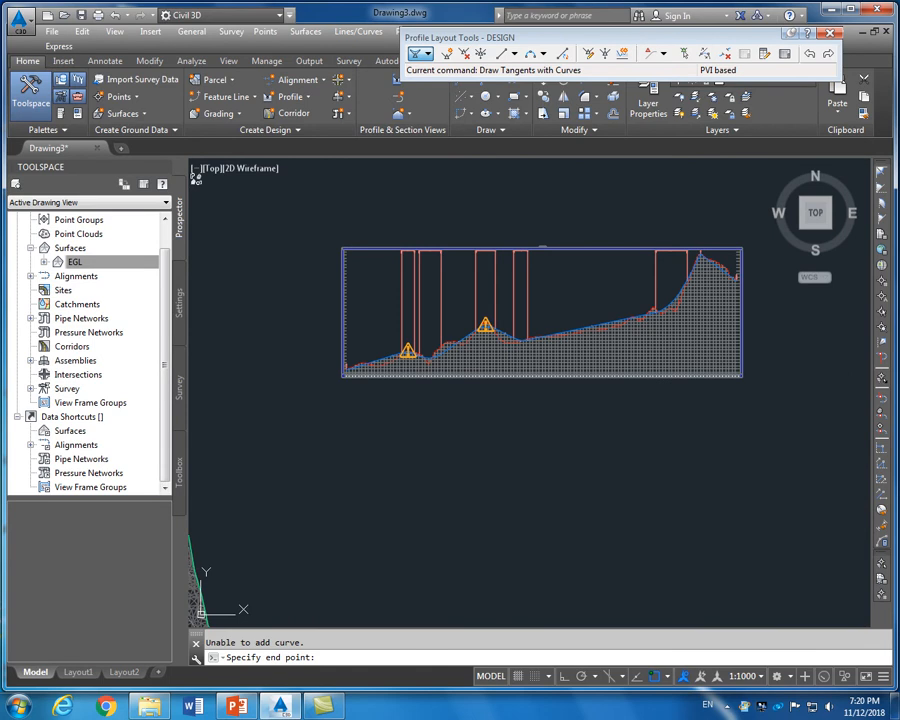
key(Return)
scroll(380, 252, up, 2)
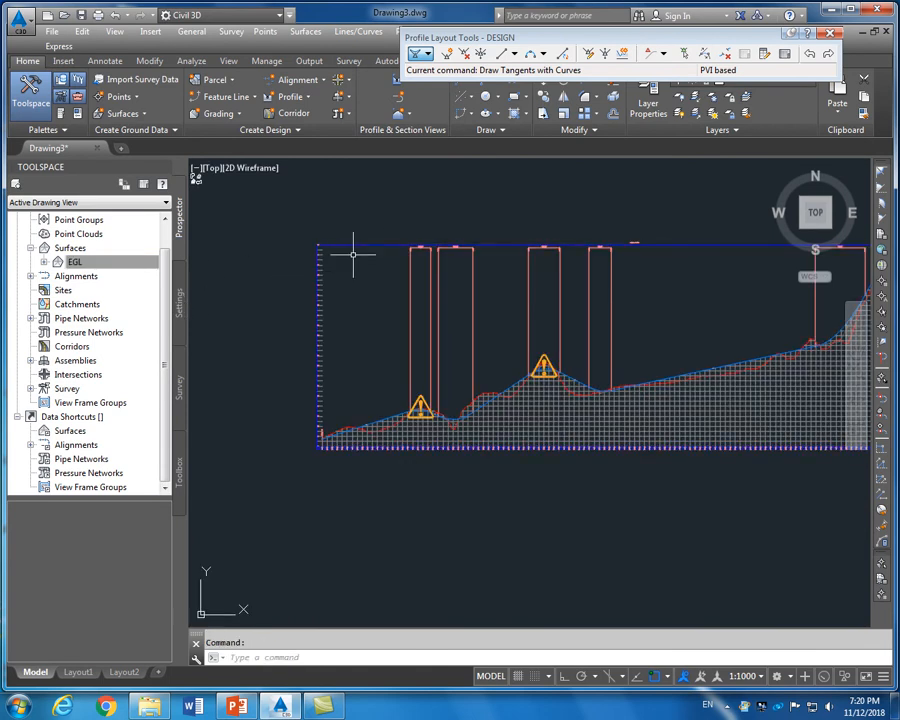
scroll(440, 385, up, 10)
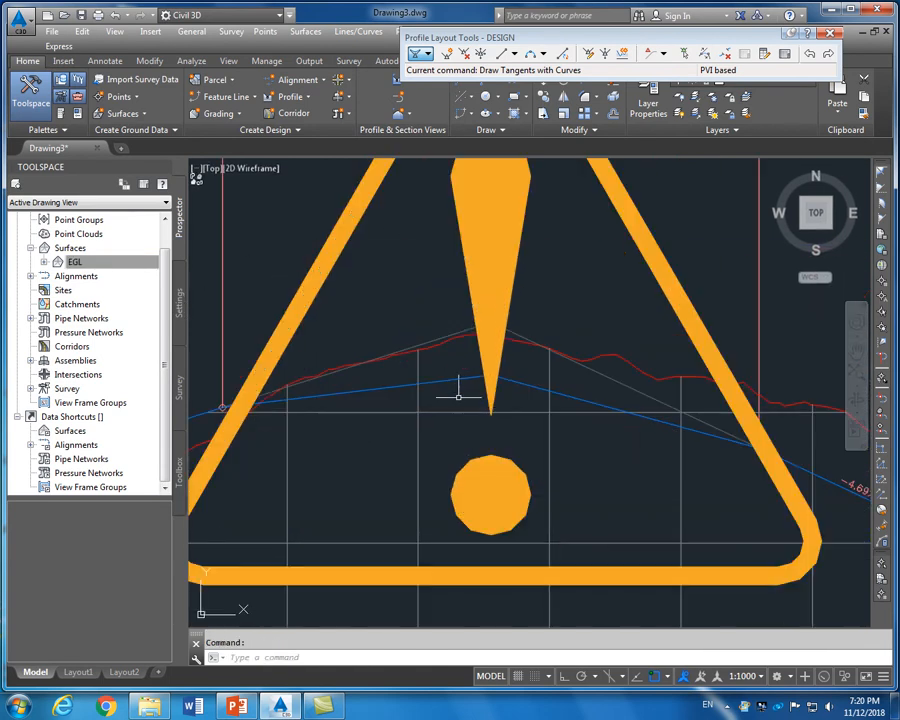
scroll(473, 392, down, 10)
scroll(435, 310, down, 5)
scroll(442, 281, up, 15)
scroll(468, 352, up, 10)
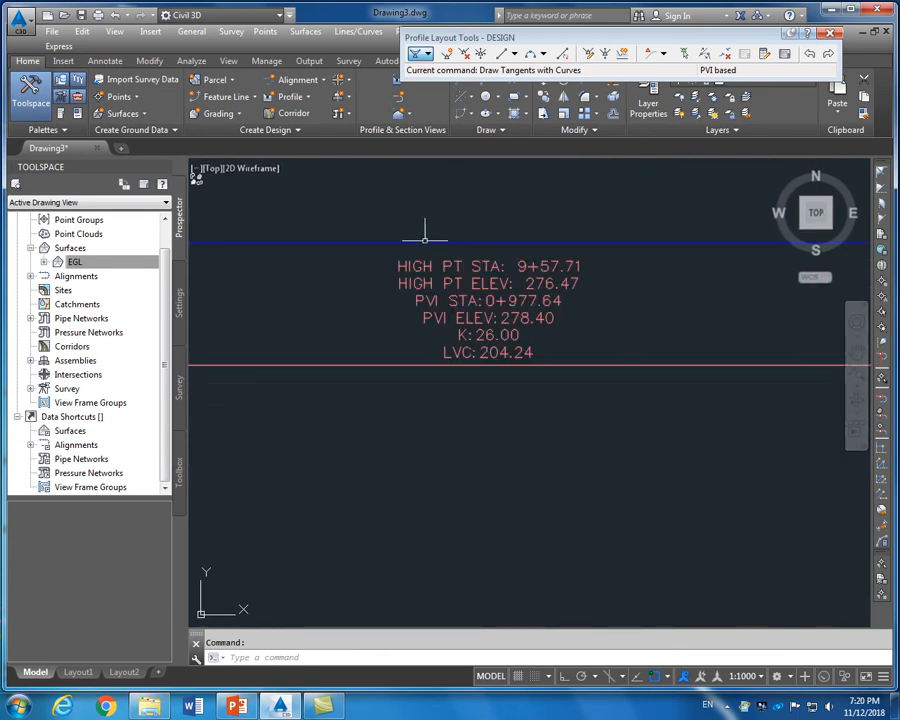
scroll(420, 236, down, 3)
scroll(300, 282, down, 1)
scroll(432, 298, up, 1)
scroll(432, 290, down, 6)
scroll(436, 443, up, 10)
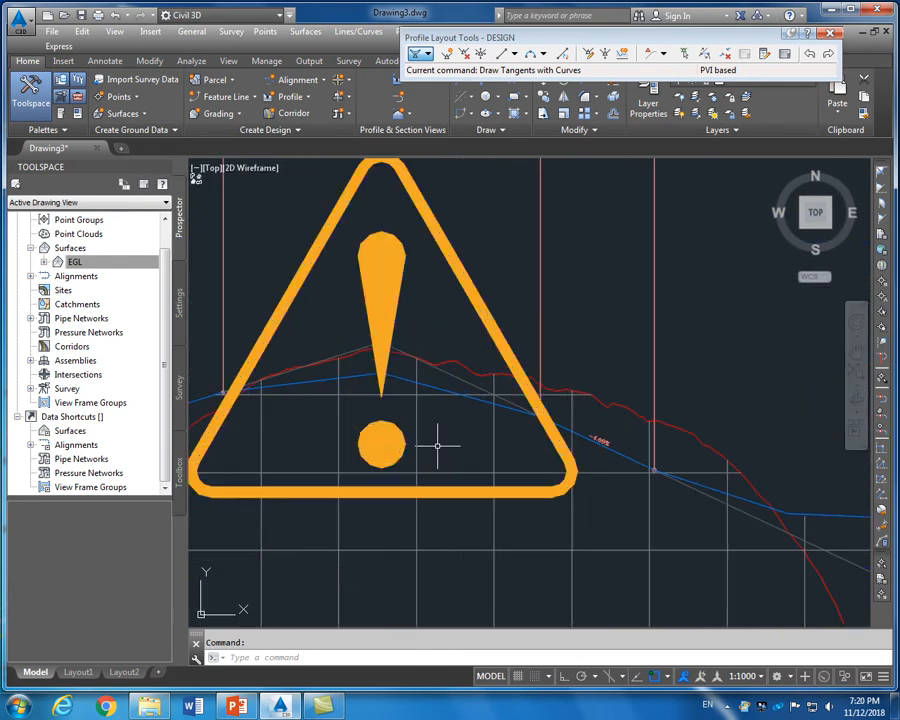
scroll(436, 325, down, 7)
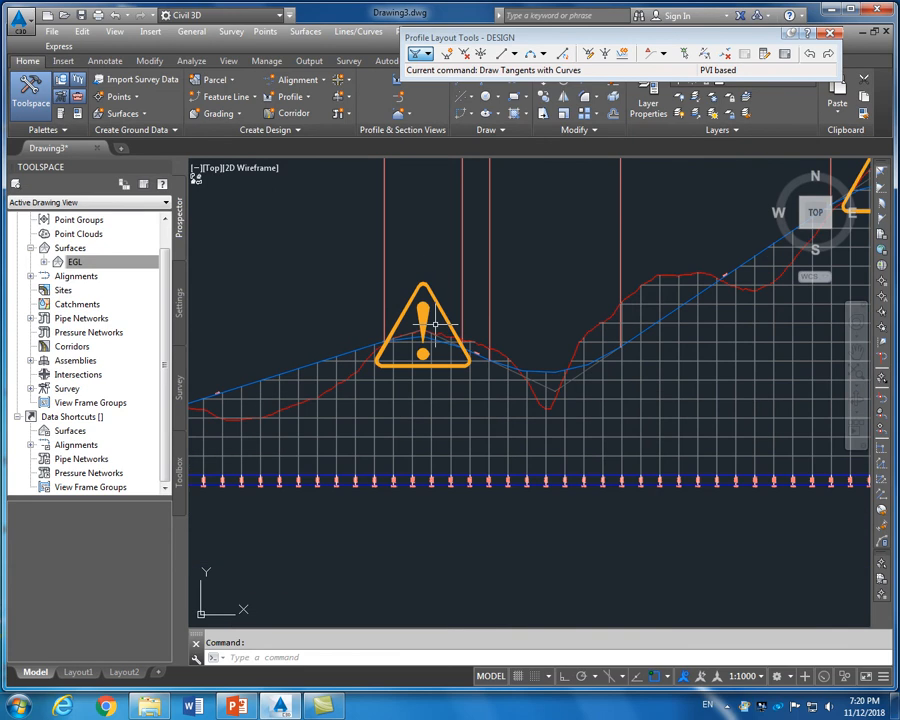
scroll(412, 348, up, 4)
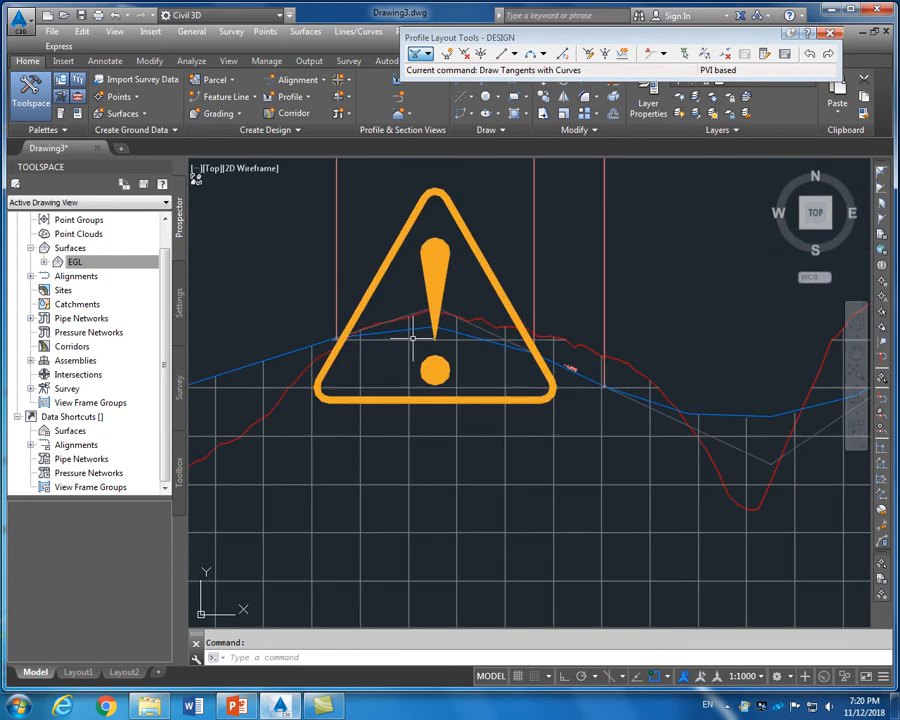
scroll(440, 318, down, 2)
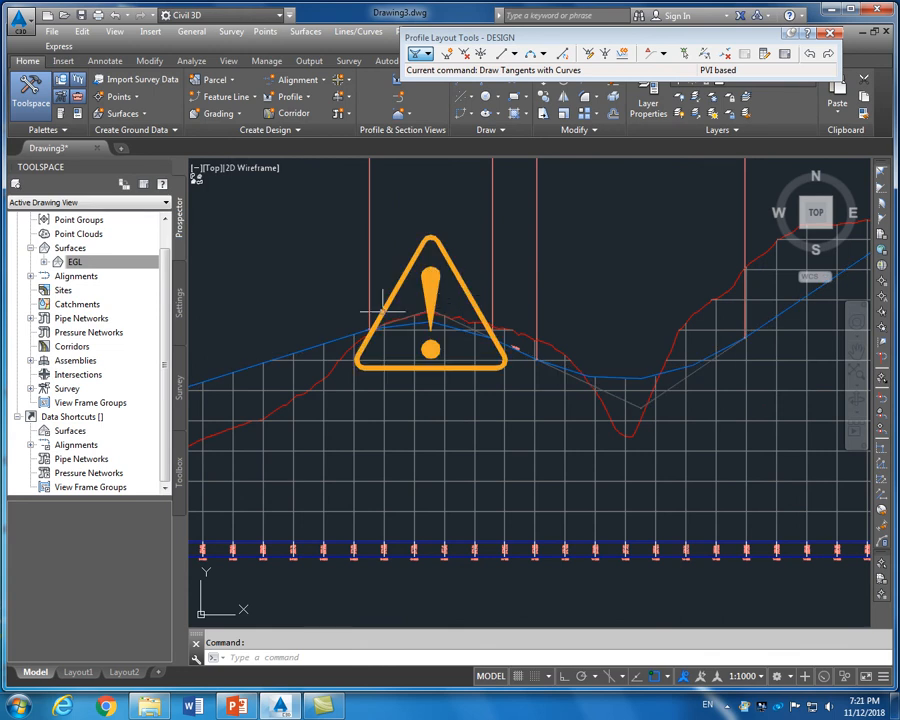
scroll(383, 311, down, 2)
scroll(488, 343, up, 3)
scroll(465, 329, down, 1)
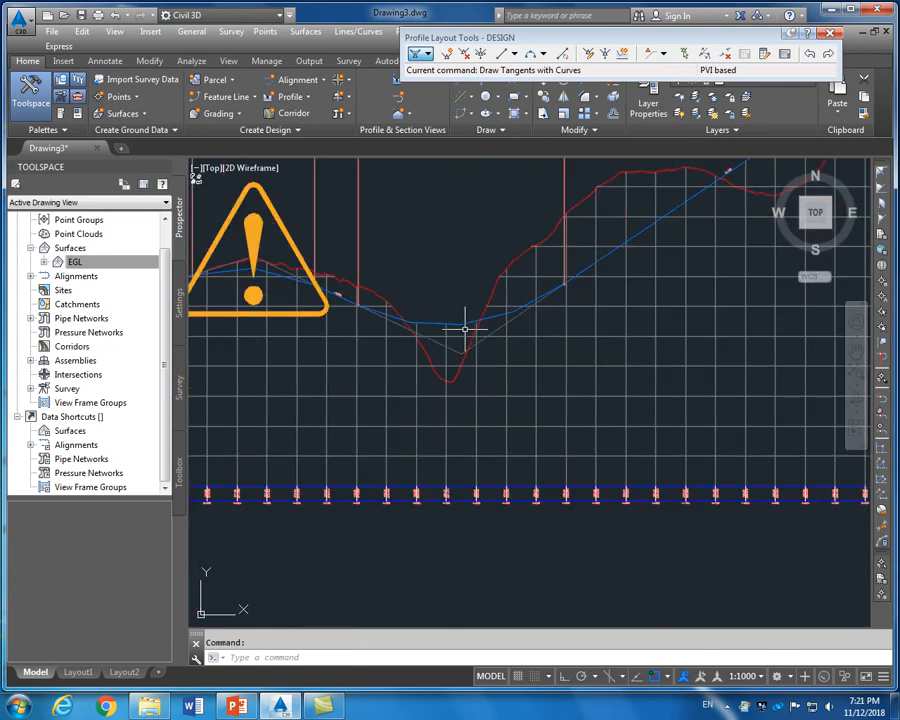
scroll(465, 329, down, 3)
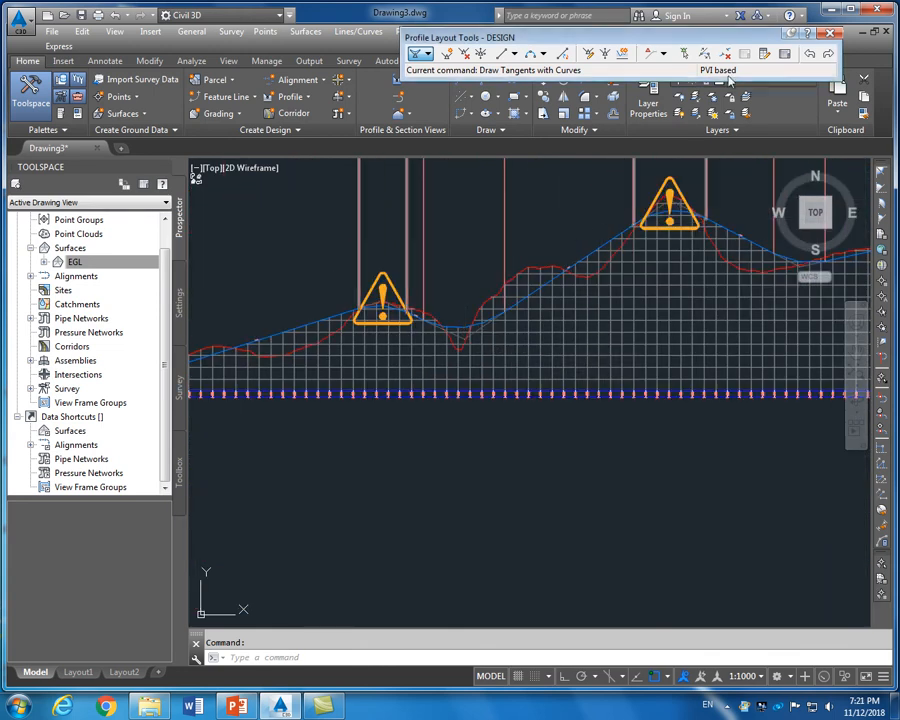
Open the DESIGN profile grid in Panorama and adjust it to show the K Value and Curve Radius columns
click(786, 56)
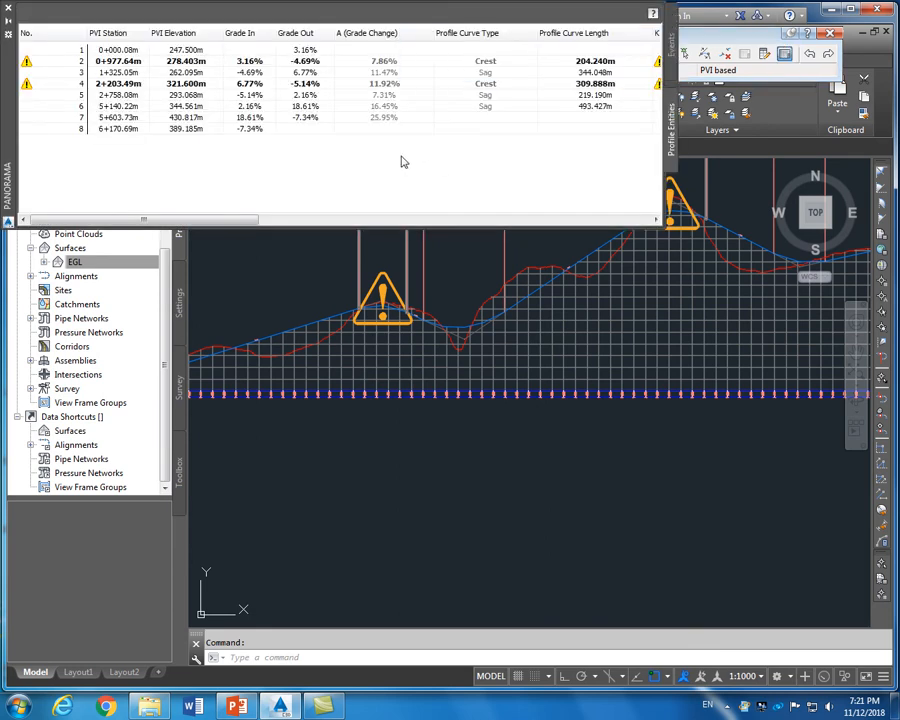
drag(212, 224, 190, 222)
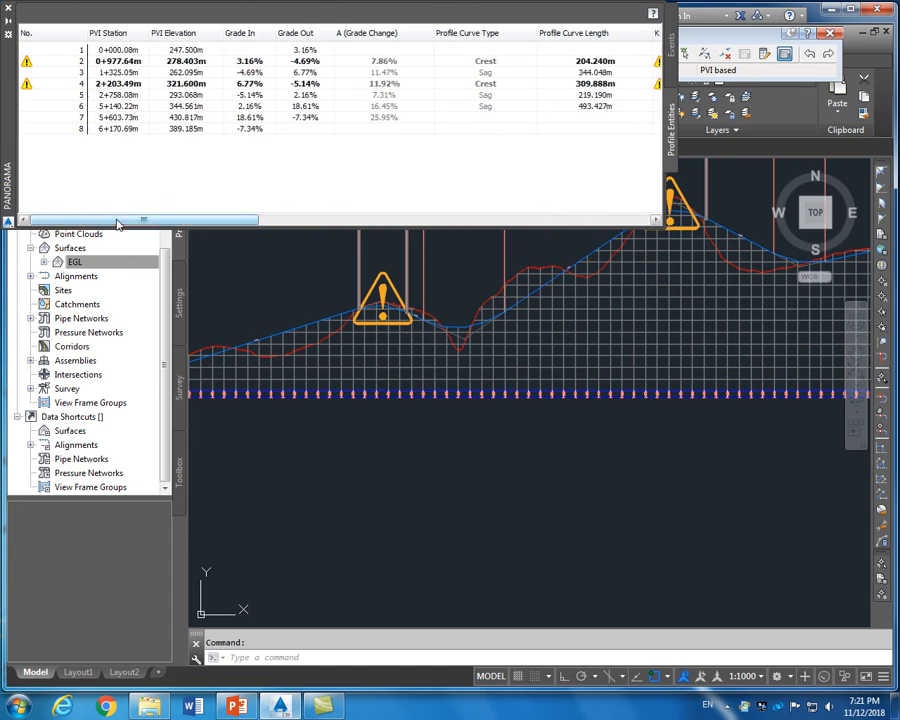
drag(118, 224, 177, 222)
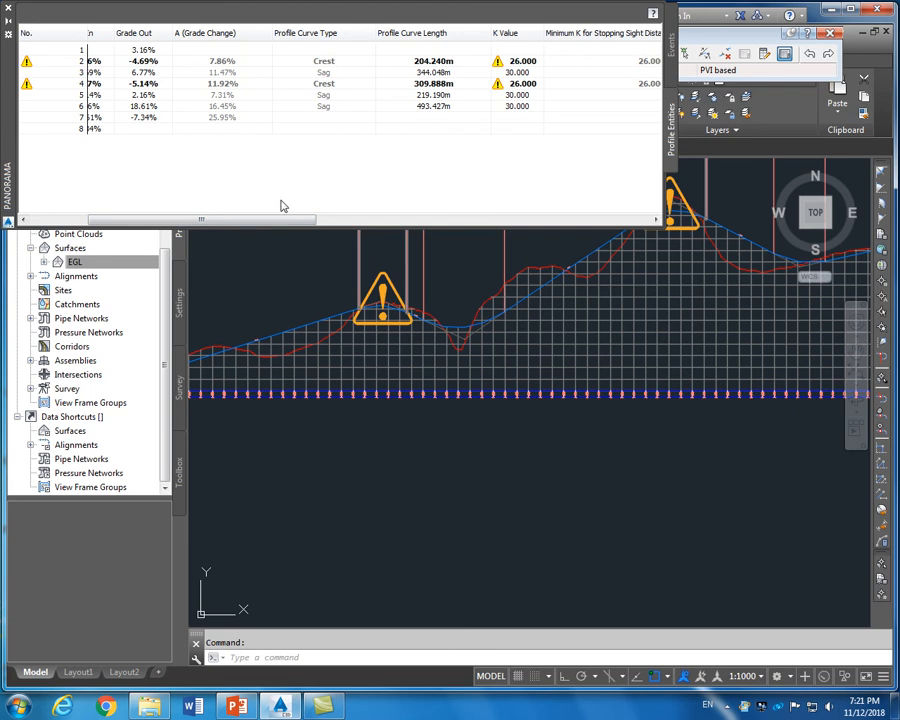
drag(304, 220, 560, 225)
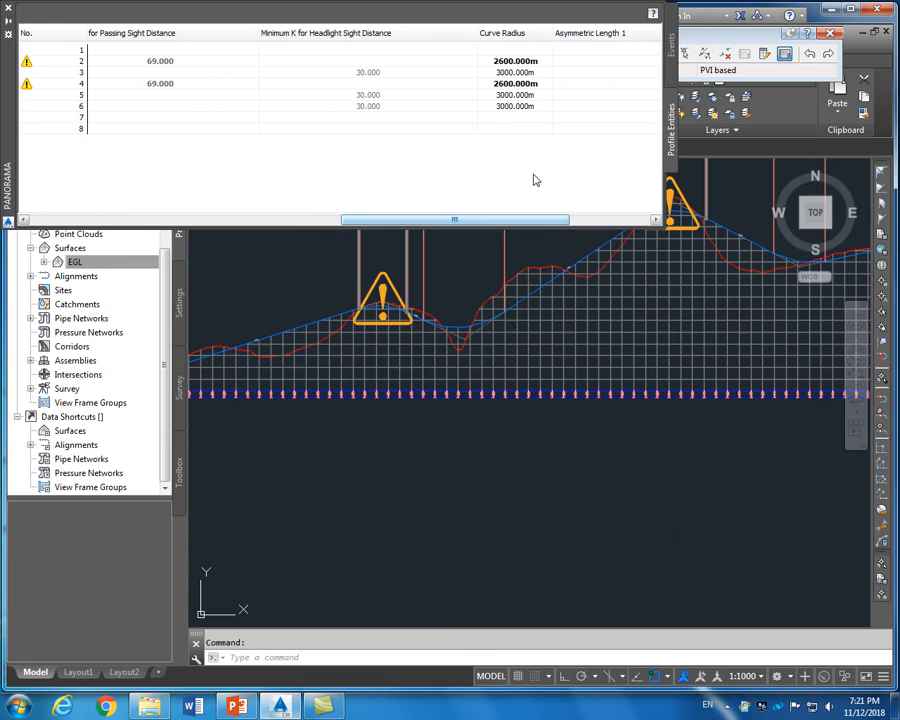
click(515, 62)
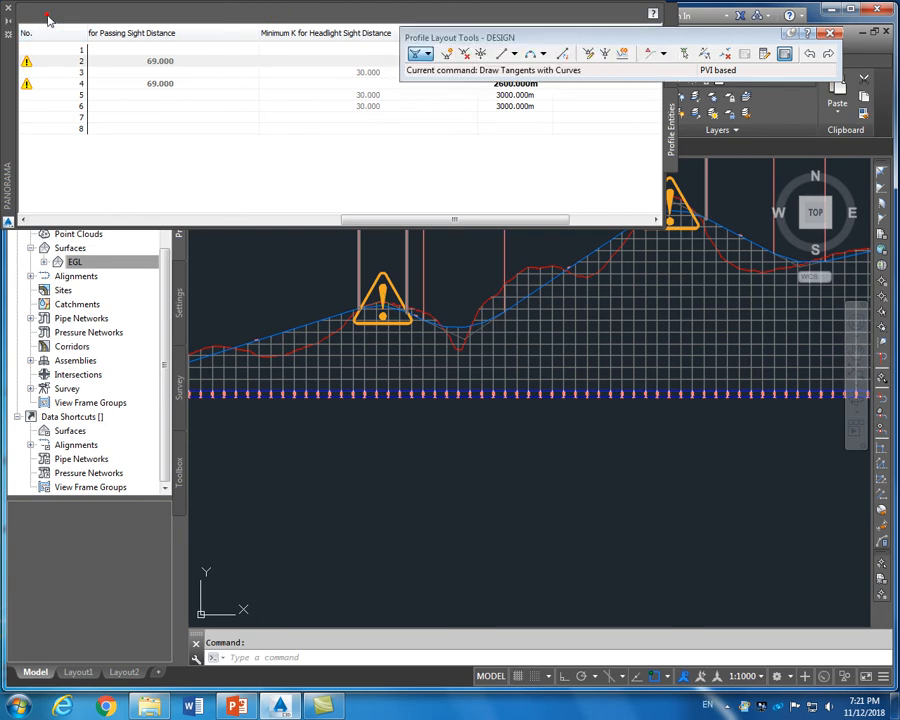
Move the layout toolbar aside and set PVI 2's curve radius to 3500 m
drag(732, 44, 743, 486)
double_click(515, 61)
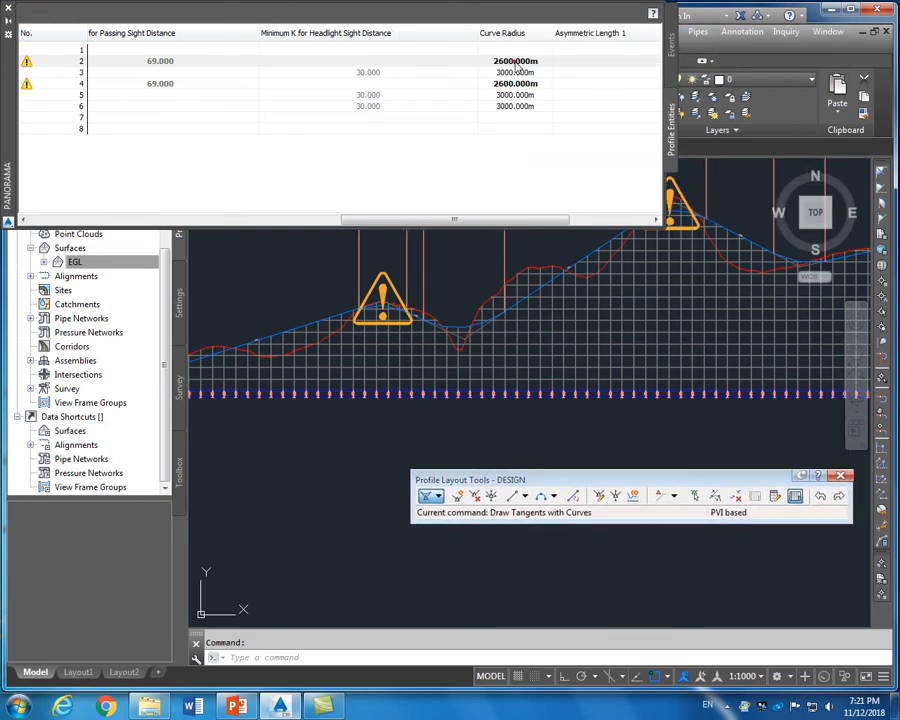
double_click(531, 61)
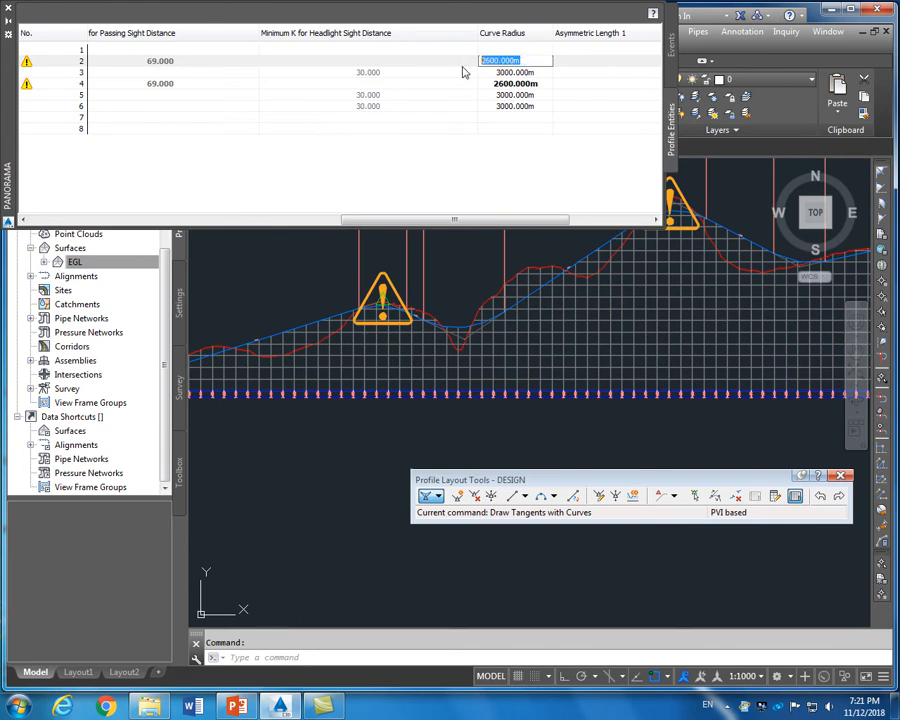
text(3000)
click(516, 84)
double_click(518, 84)
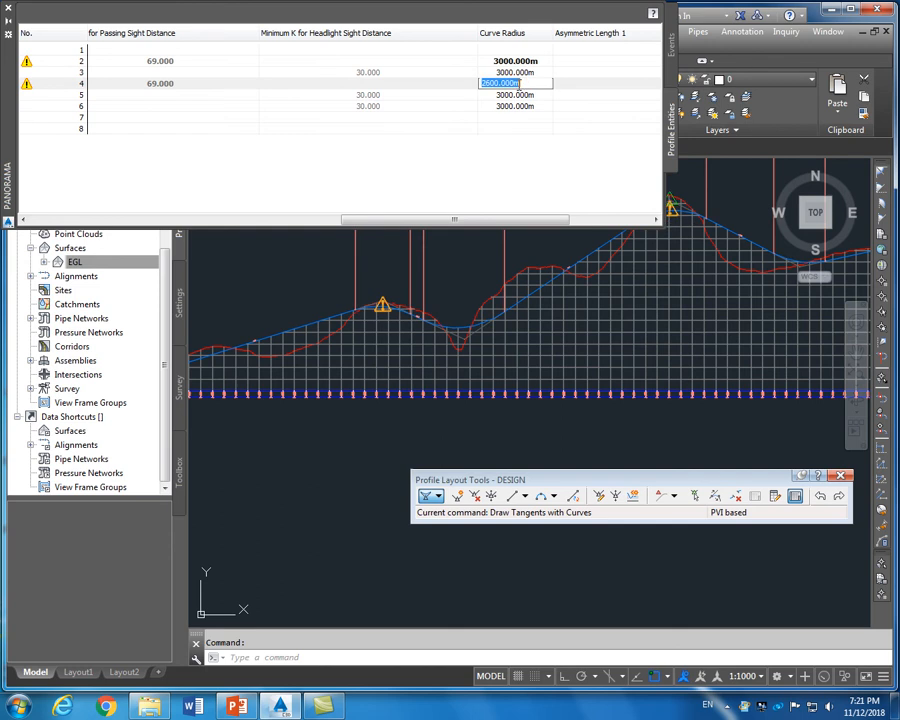
click(518, 60)
double_click(519, 60)
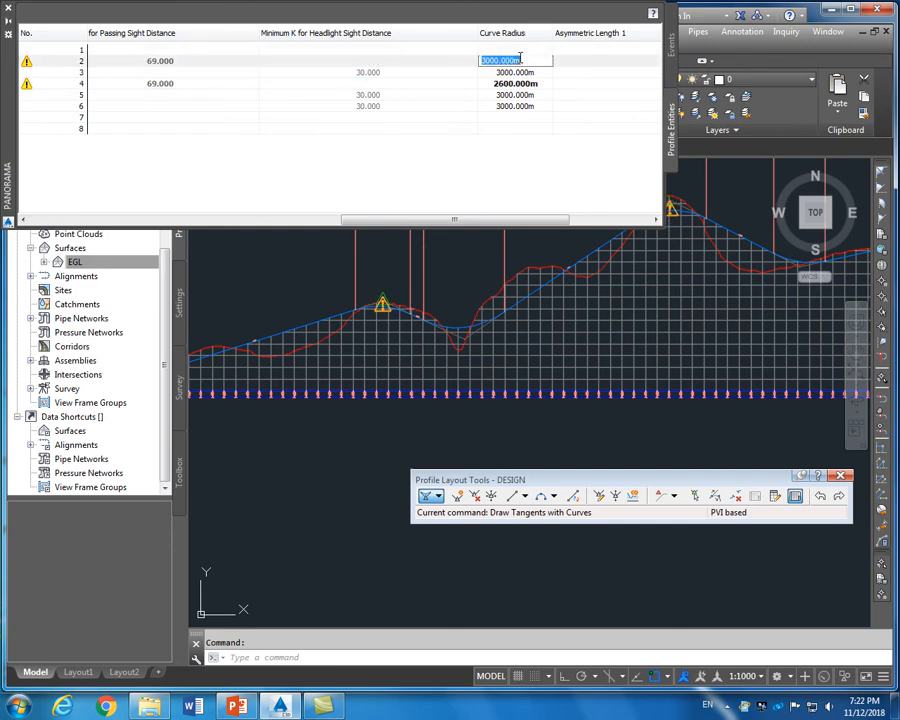
text(3500)
key(Return)
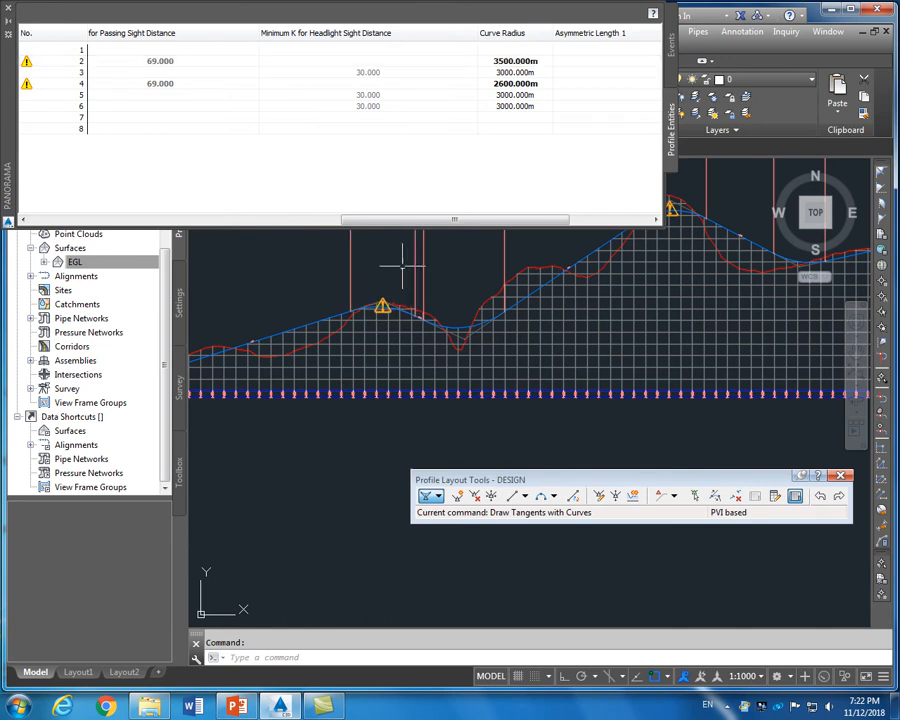
Set PVI 4's curve radius to 3000 m
scroll(405, 270, up, 3)
scroll(410, 275, down, 3)
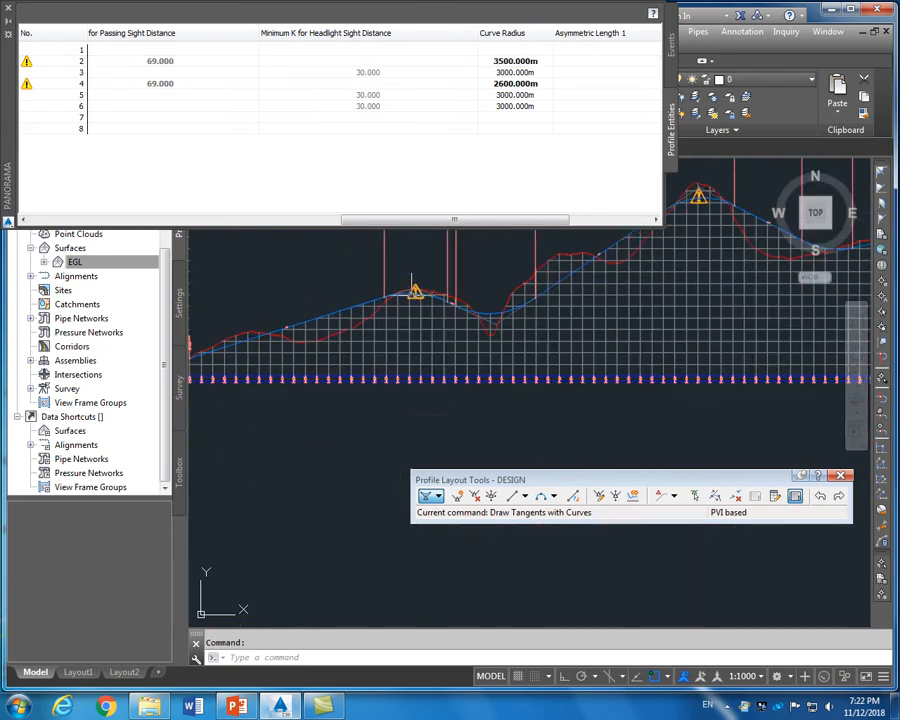
scroll(411, 279, down, 2)
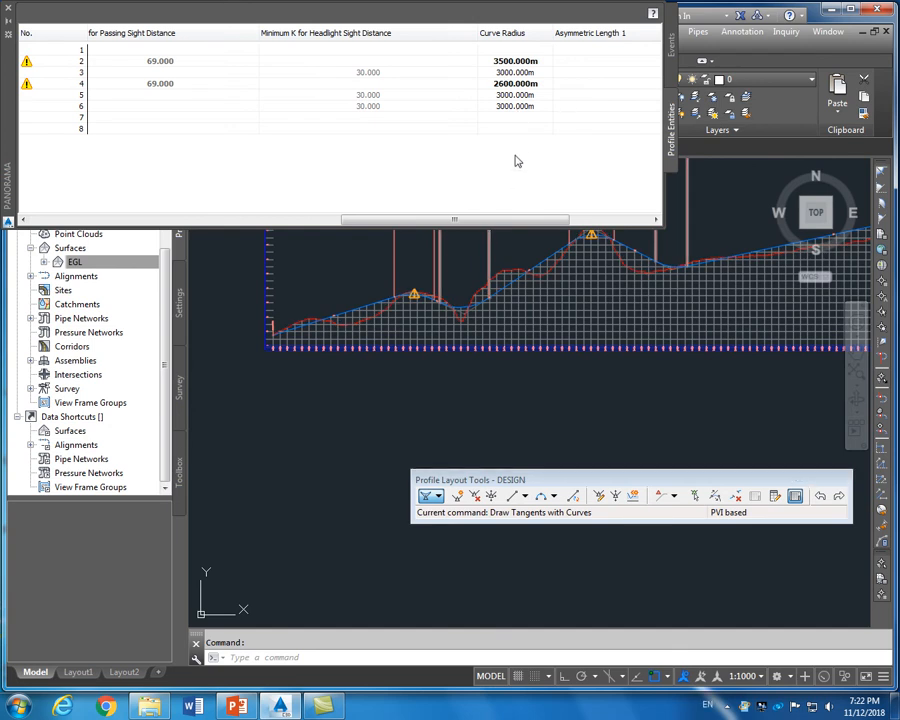
click(513, 84)
click(512, 83)
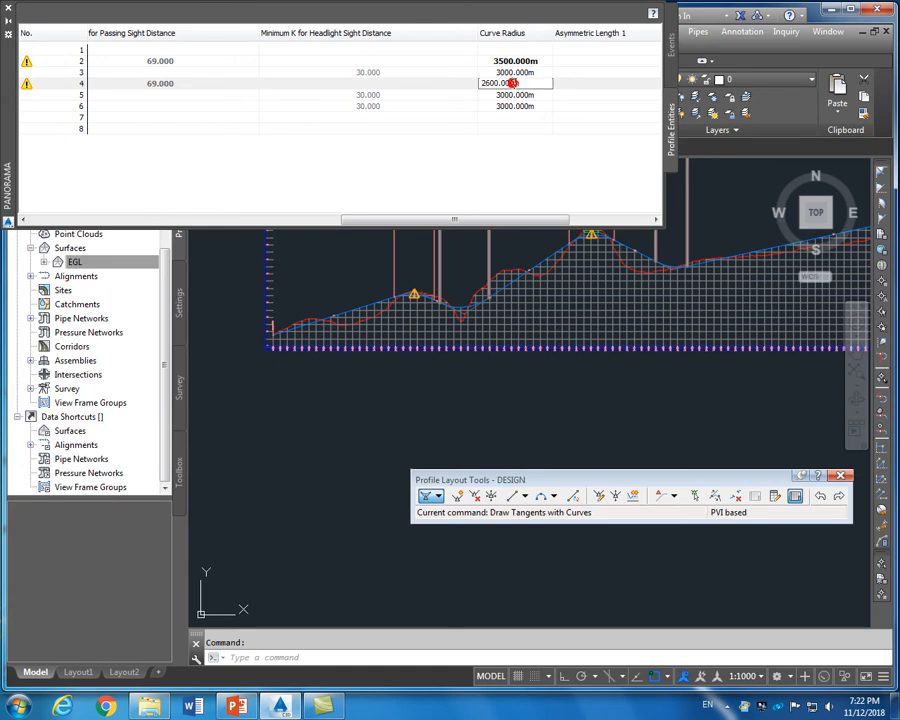
drag(526, 84, 480, 86)
text(3000)
click(566, 119)
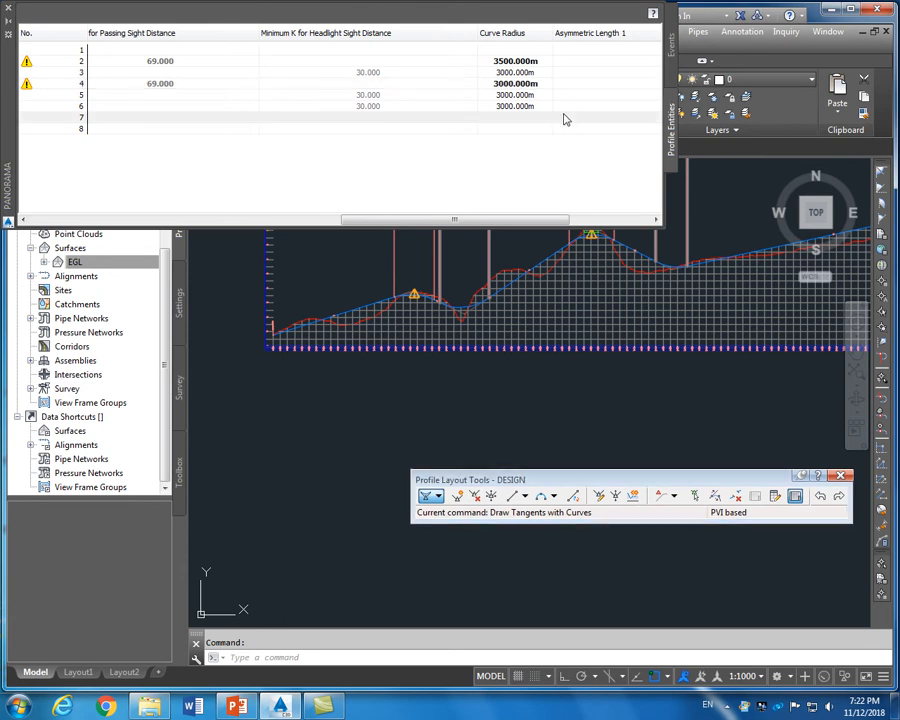
scroll(401, 286, up, 6)
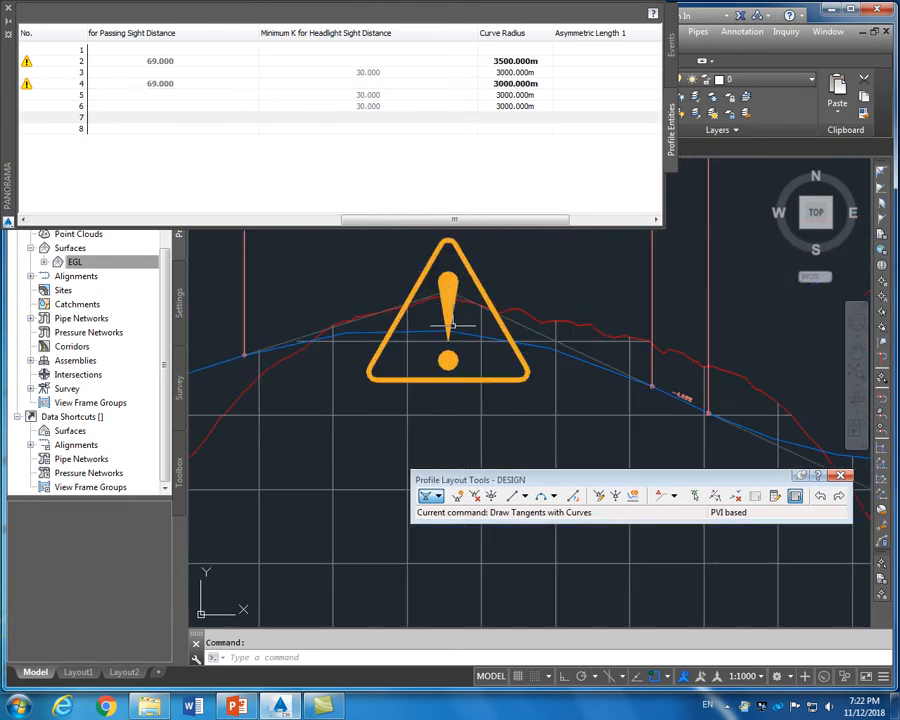
scroll(452, 316, down, 10)
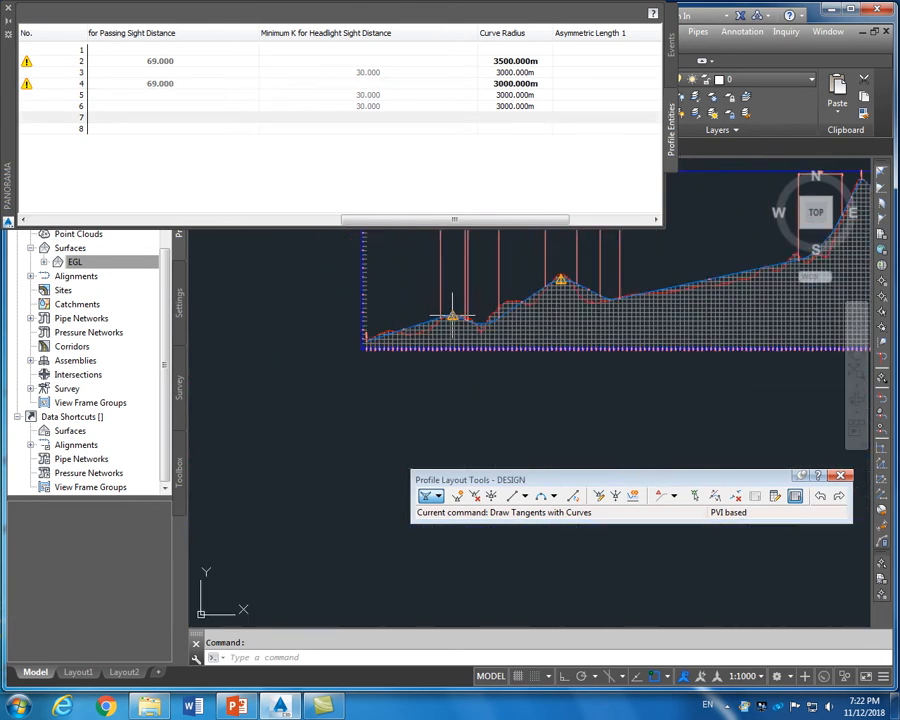
scroll(452, 316, up, 5)
drag(468, 222, 262, 221)
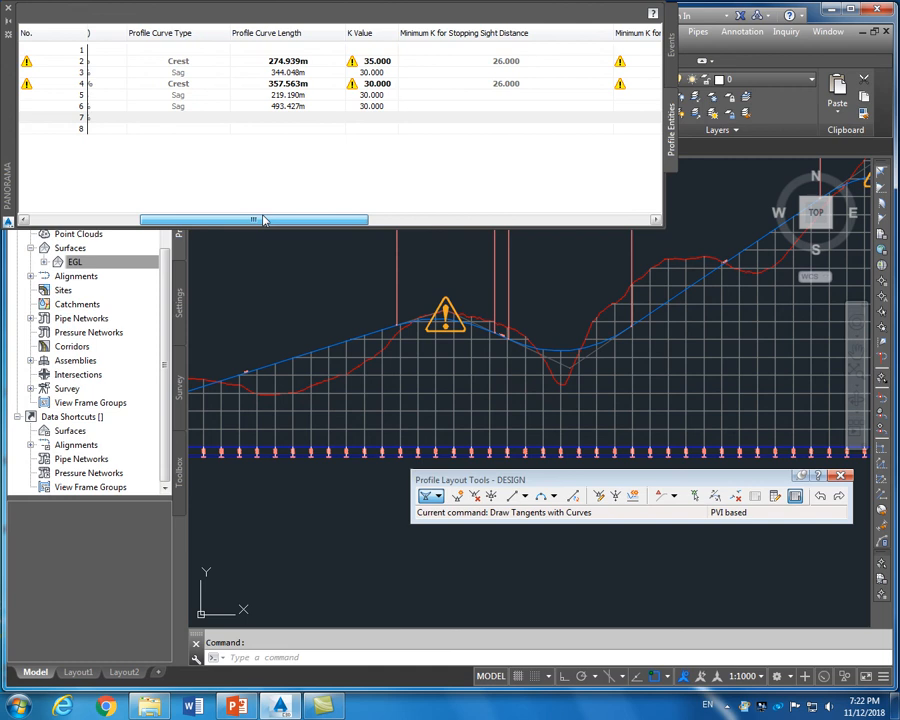
Change PVI 2's K value to 40, then 30, leaving PVI 4's K at 30
double_click(368, 62)
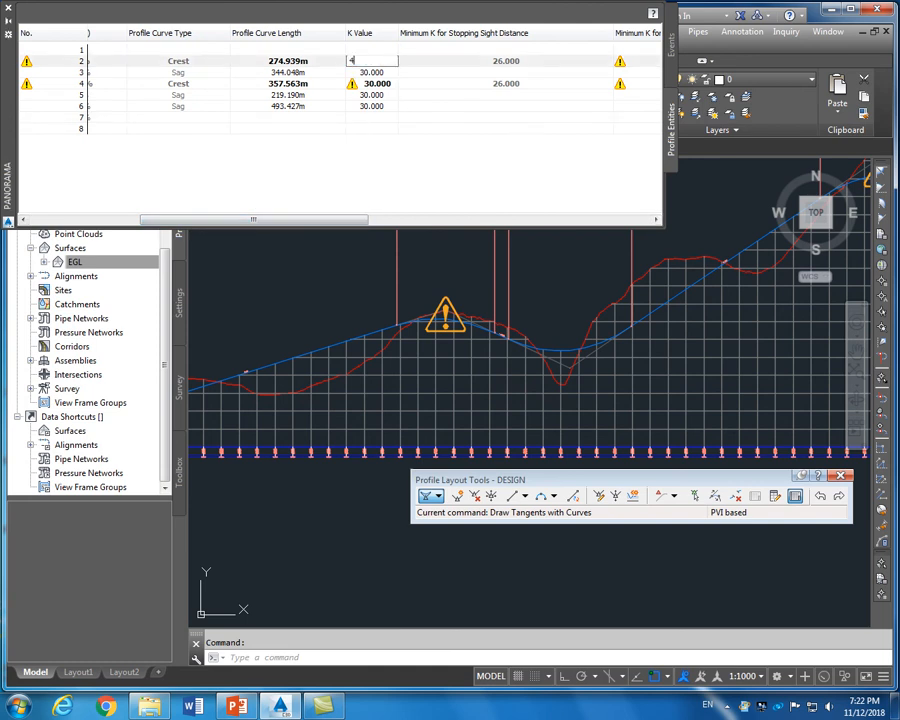
text(40)
key(Return)
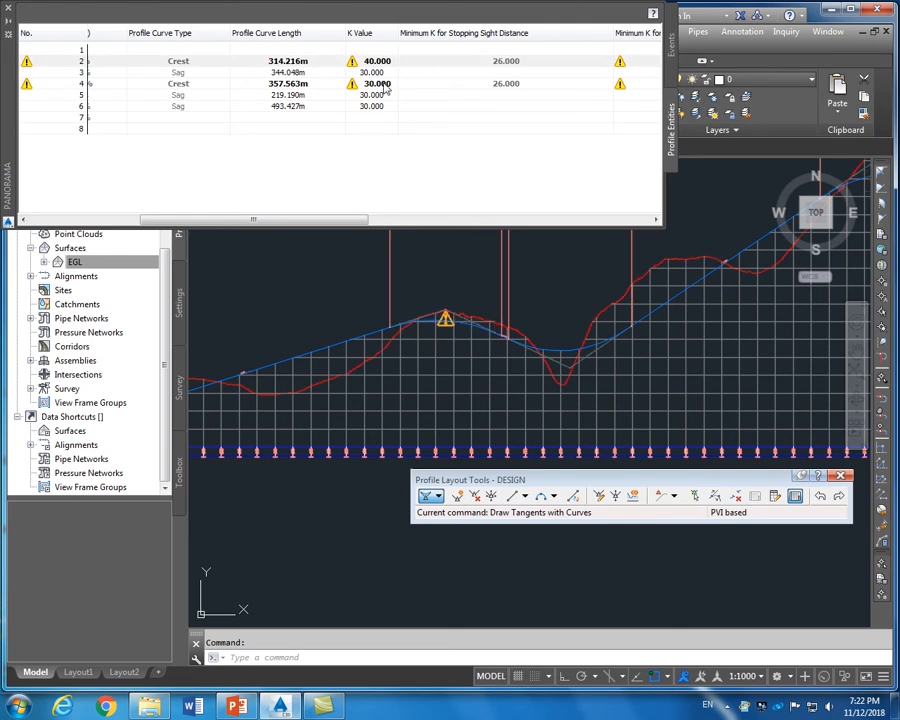
double_click(379, 62)
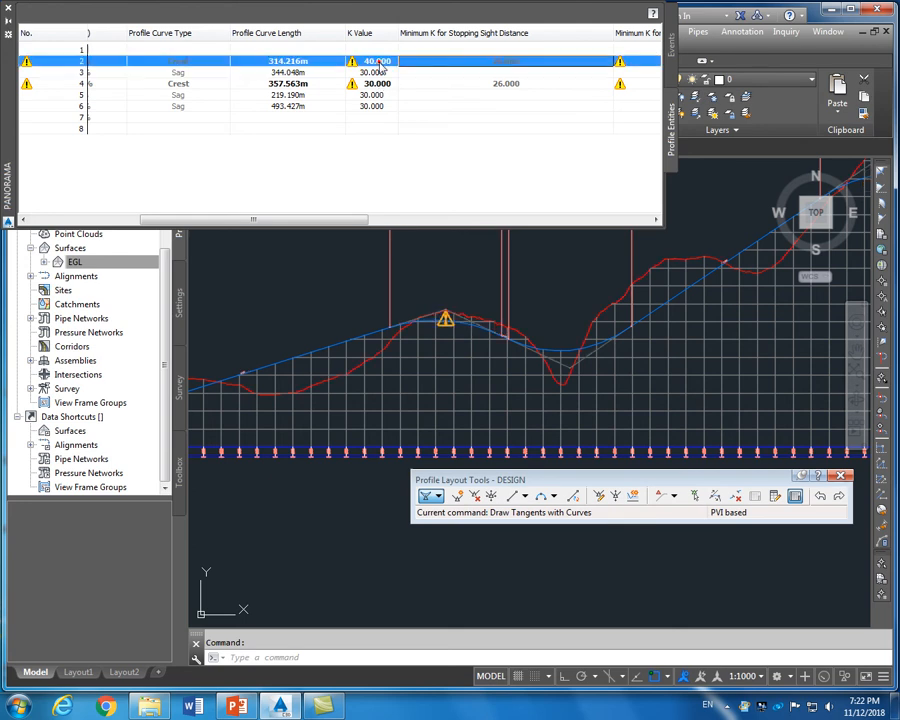
drag(343, 67, 328, 73)
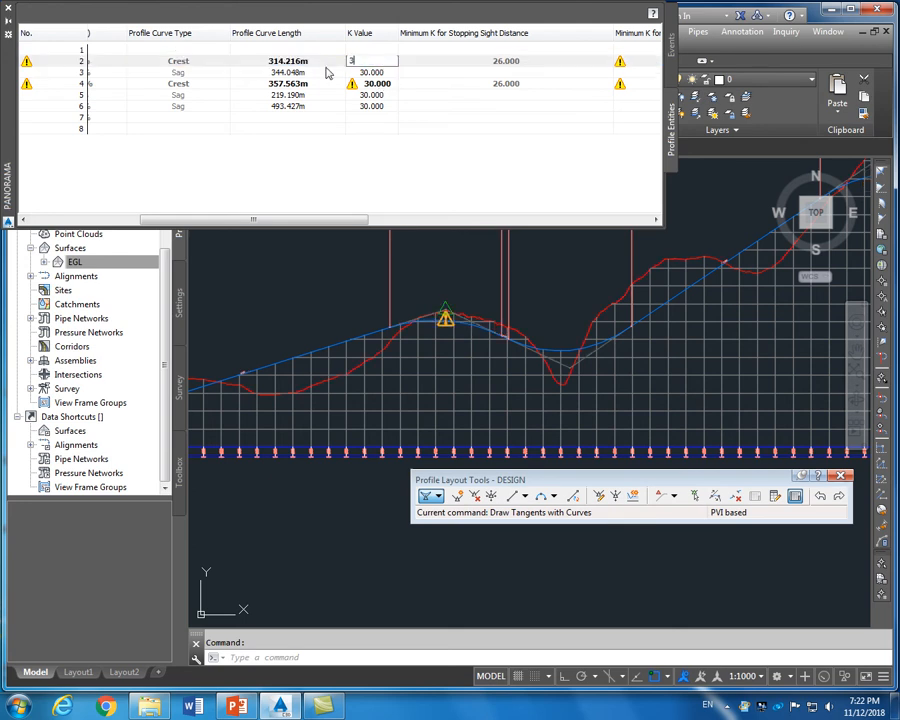
text(30)
click(297, 67)
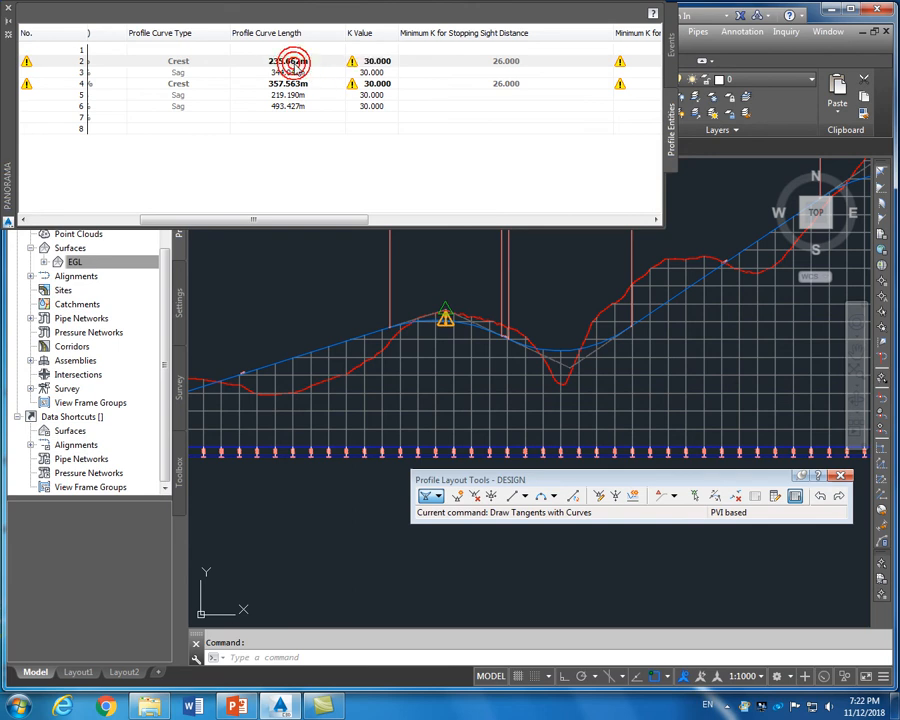
double_click(369, 84)
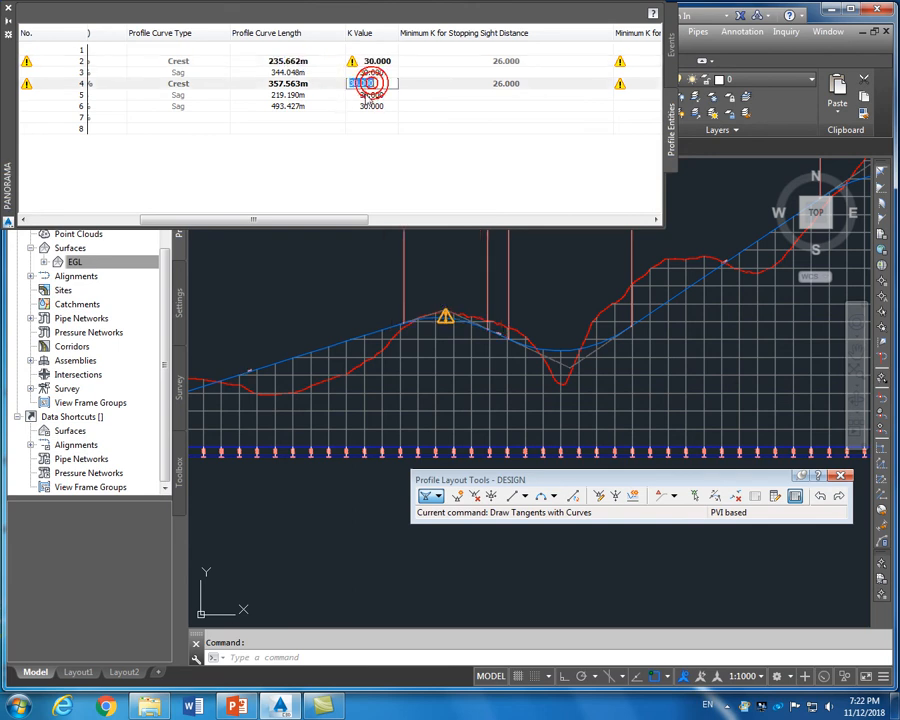
click(412, 90)
Set PVI 2's curve length to 300 m; a 500 m attempt fails with Could Not Solve
double_click(286, 61)
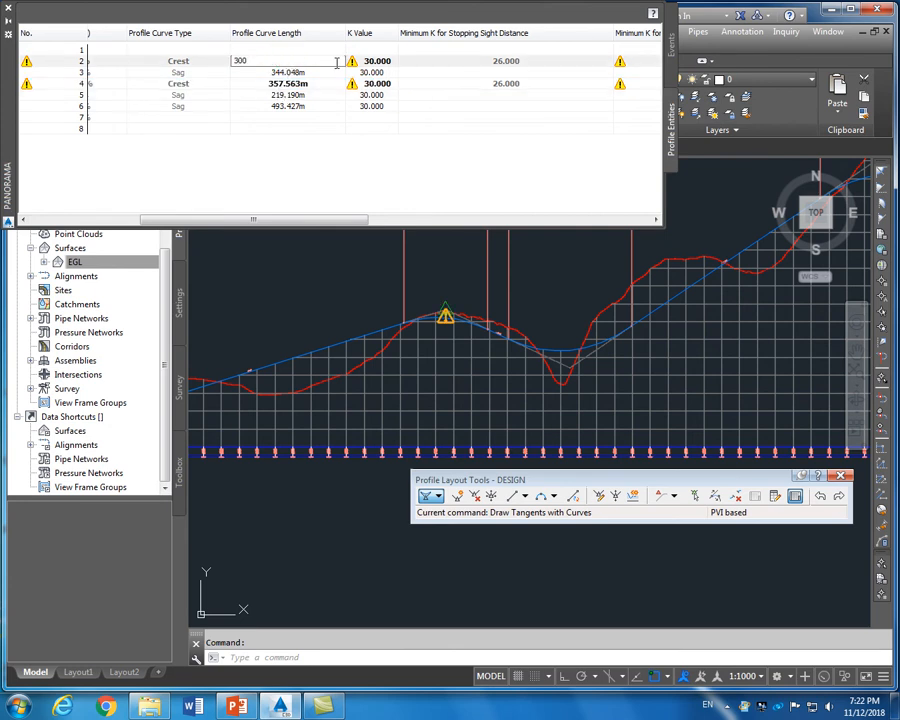
click(440, 65)
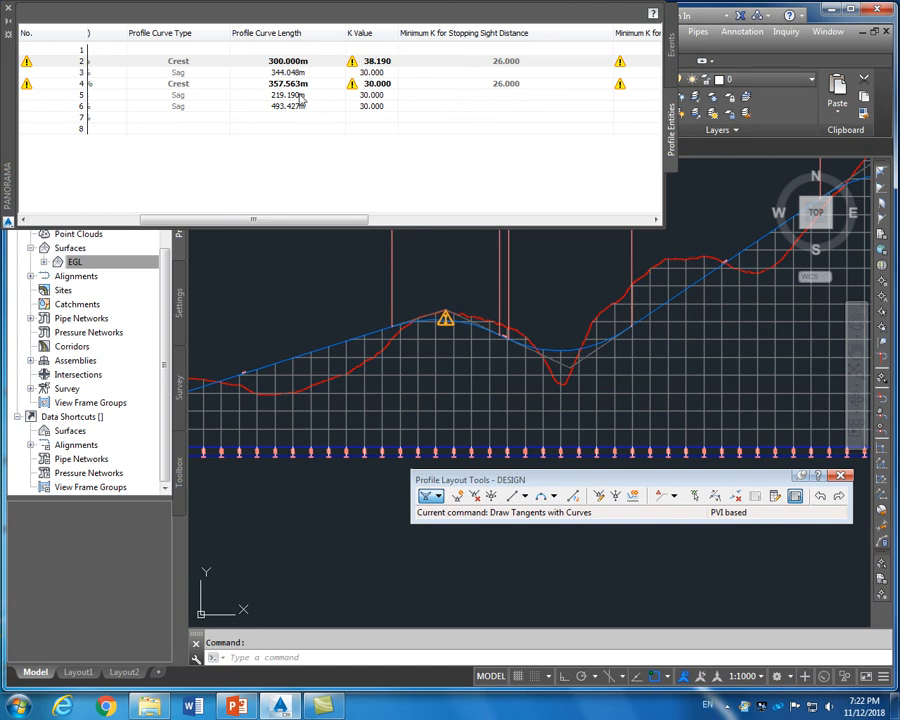
double_click(288, 61)
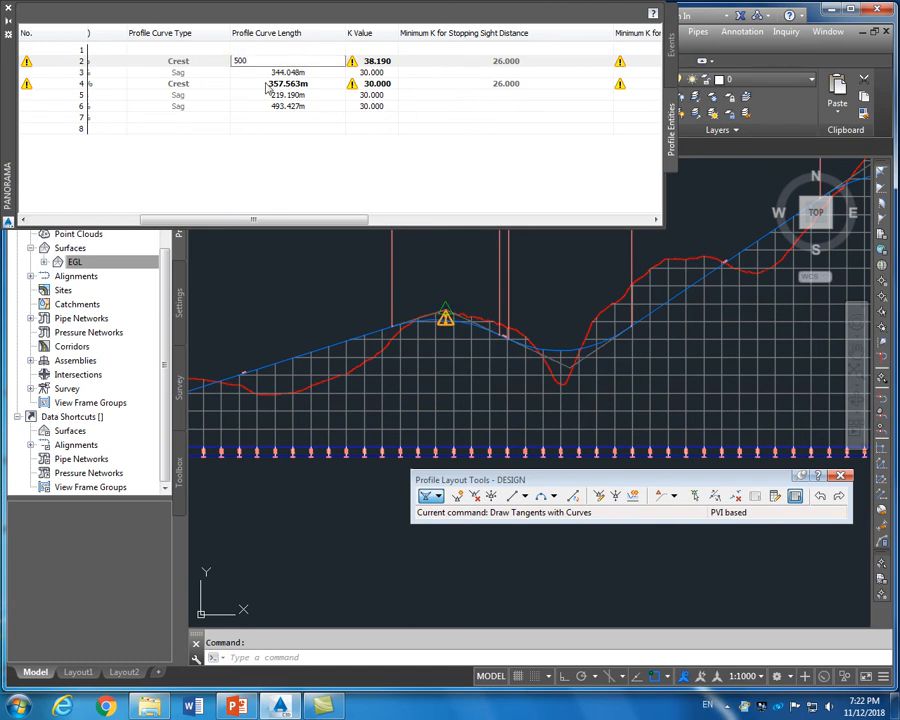
key(Return)
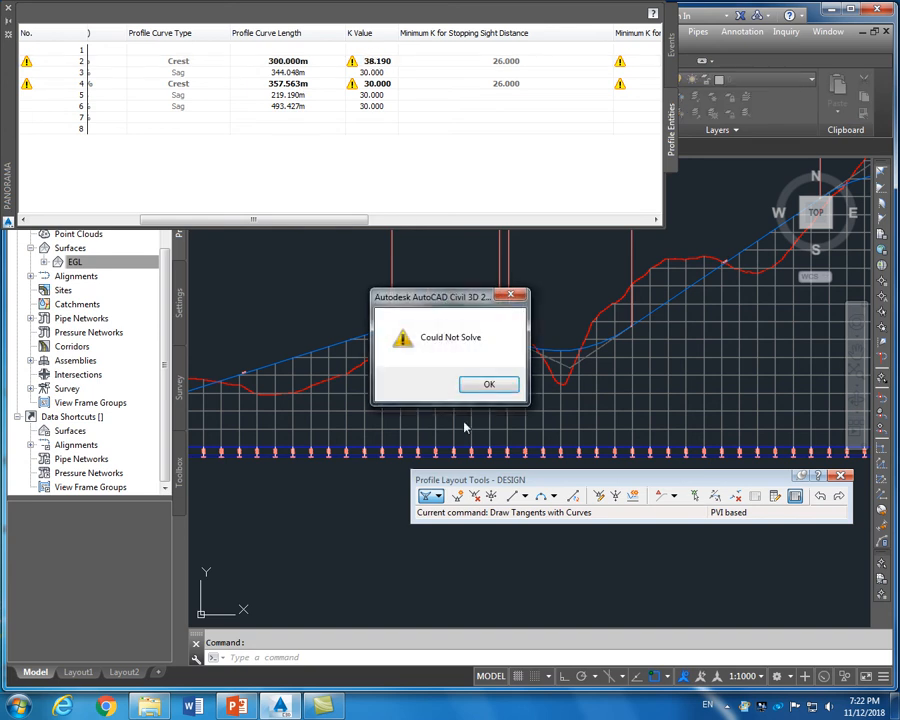
click(489, 385)
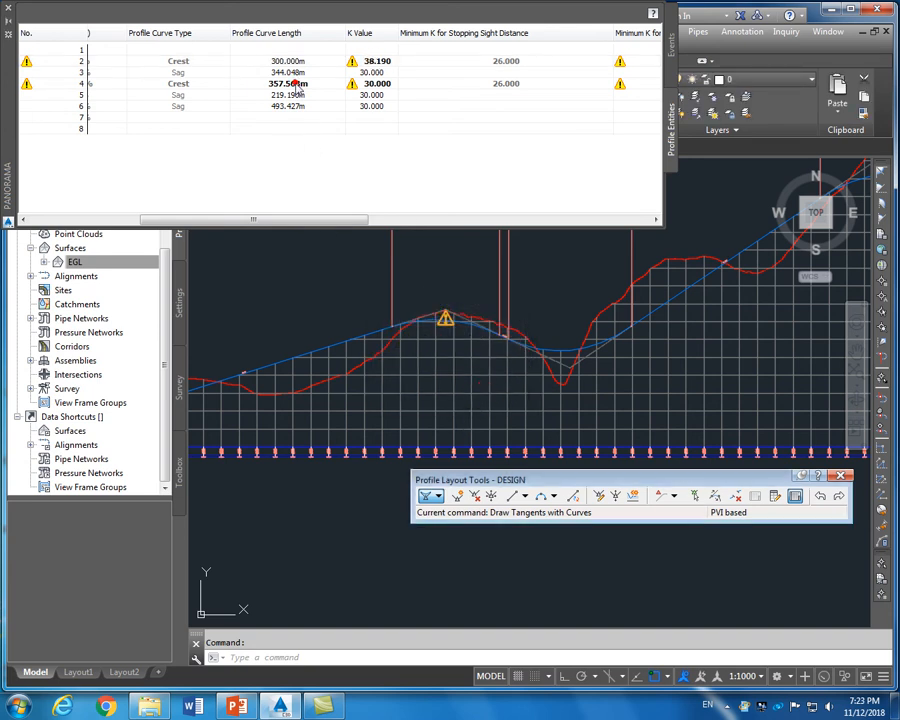
double_click(297, 83)
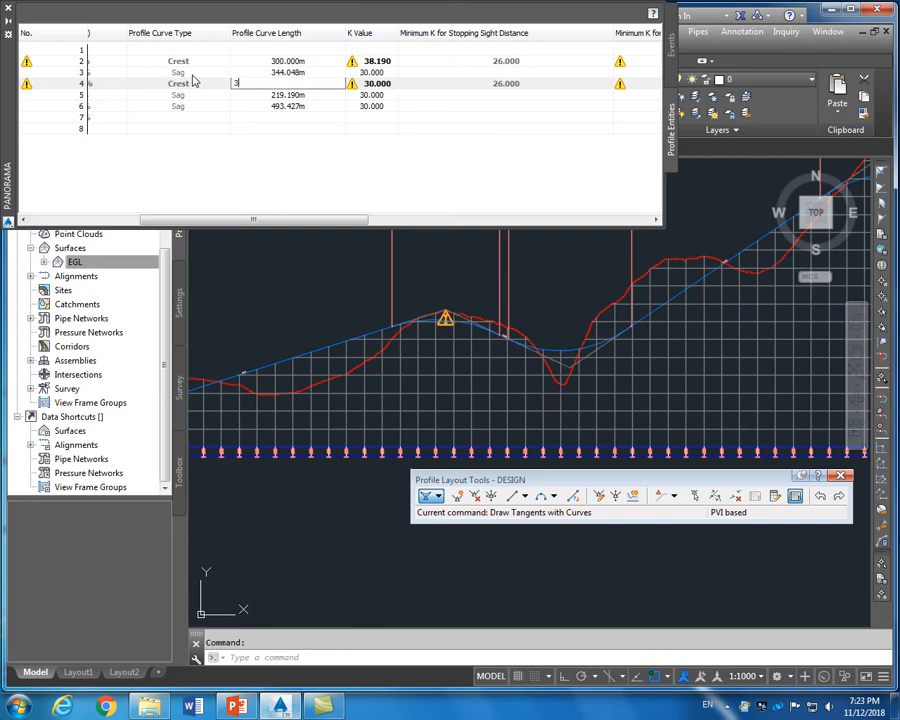
Set PVI 4's crest curve length to 375 m and close the Profile Entities table
key(Return)
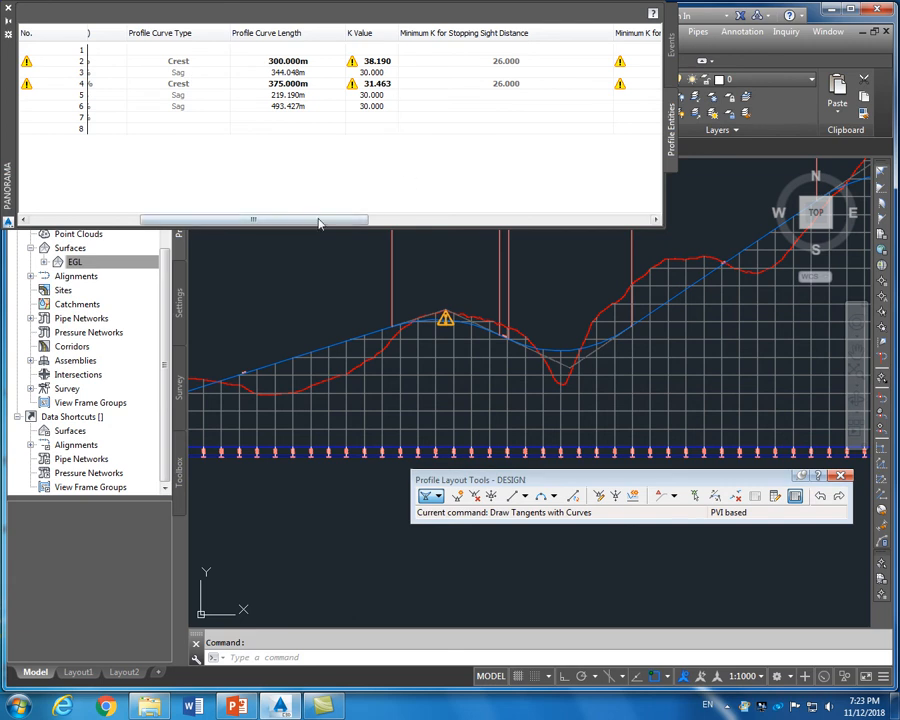
drag(317, 220, 205, 216)
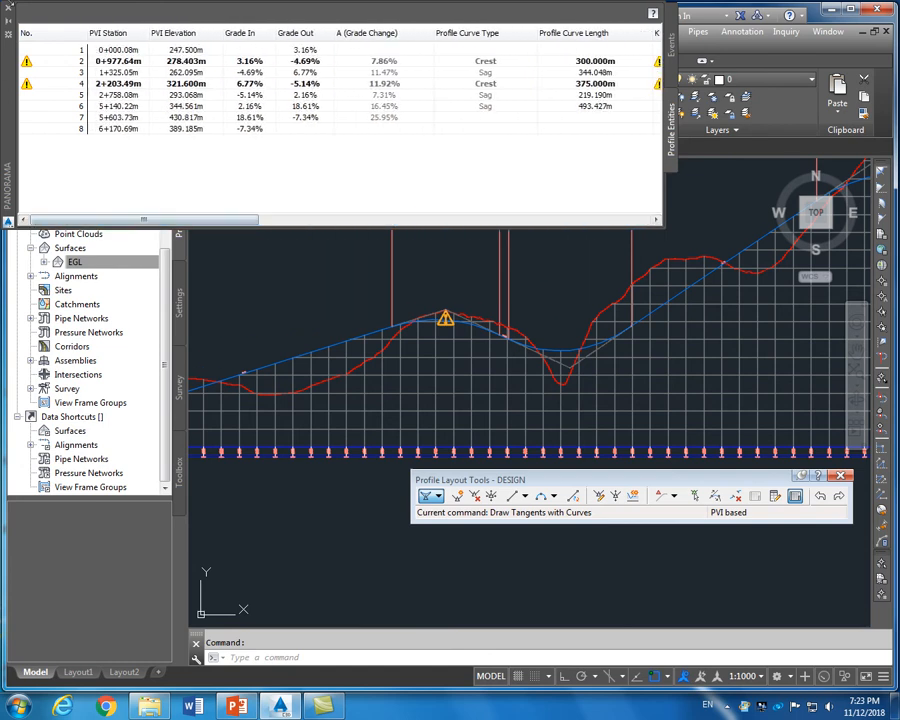
click(8, 14)
Stretch the DESIGN profile's peak PVI grip upward to a higher elevation
scroll(523, 300, down, 5)
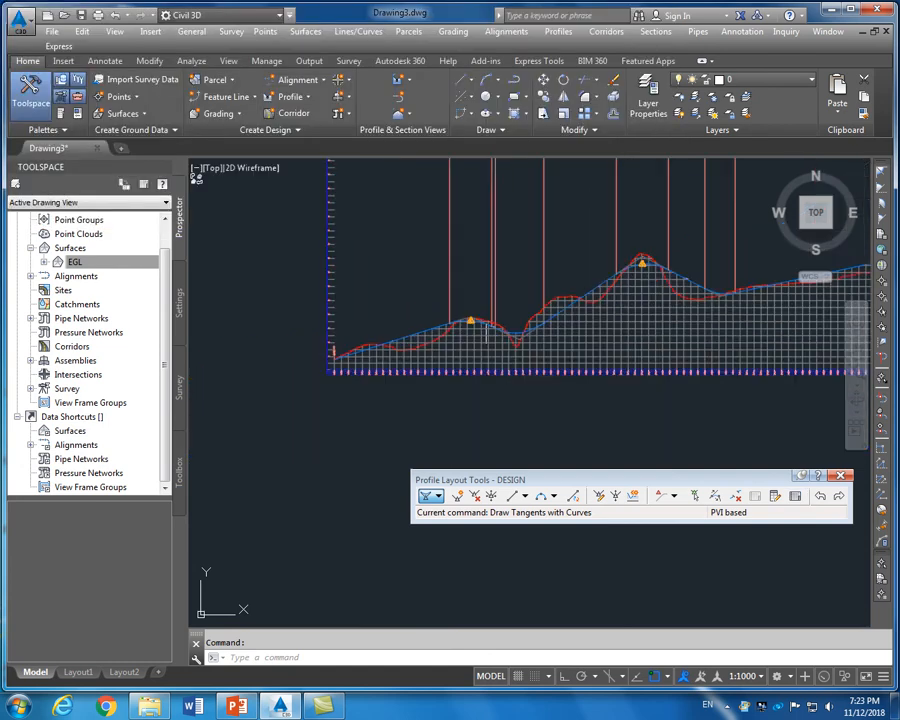
scroll(523, 300, up, 8)
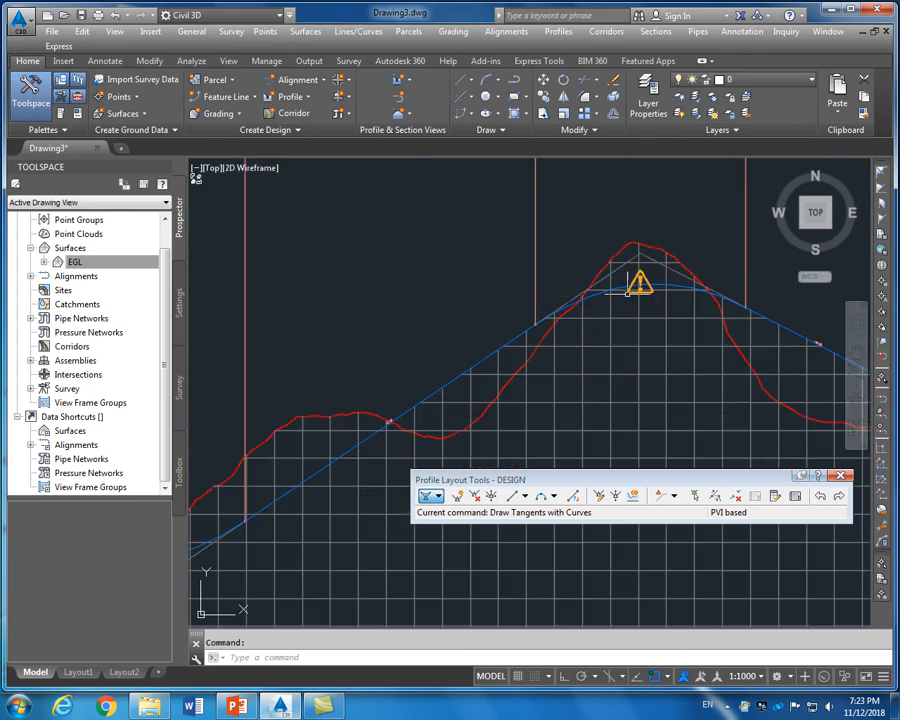
scroll(627, 289, down, 5)
scroll(610, 300, up, 8)
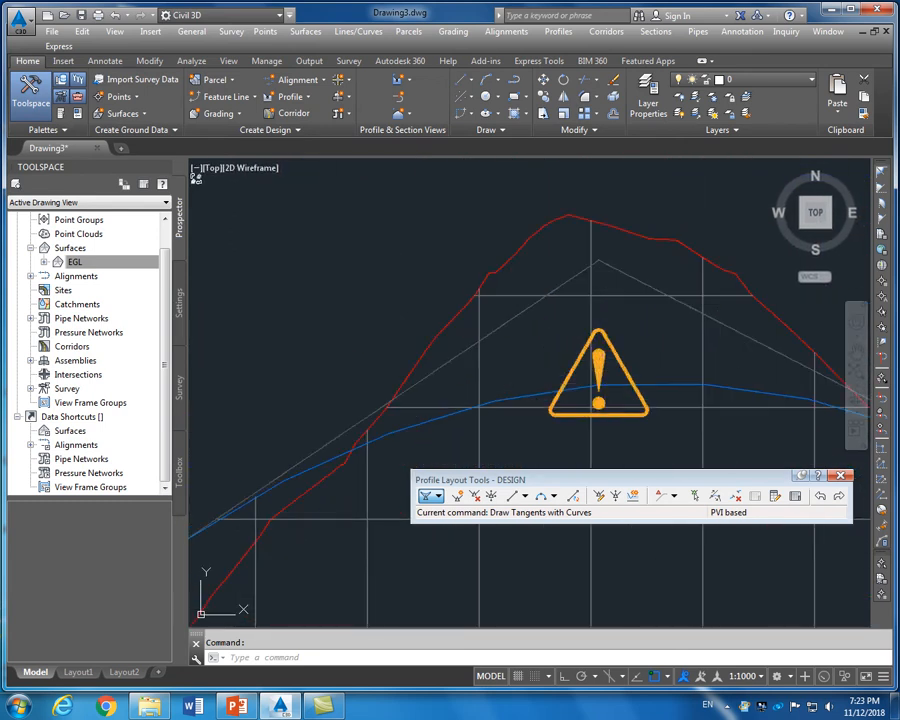
click(612, 347)
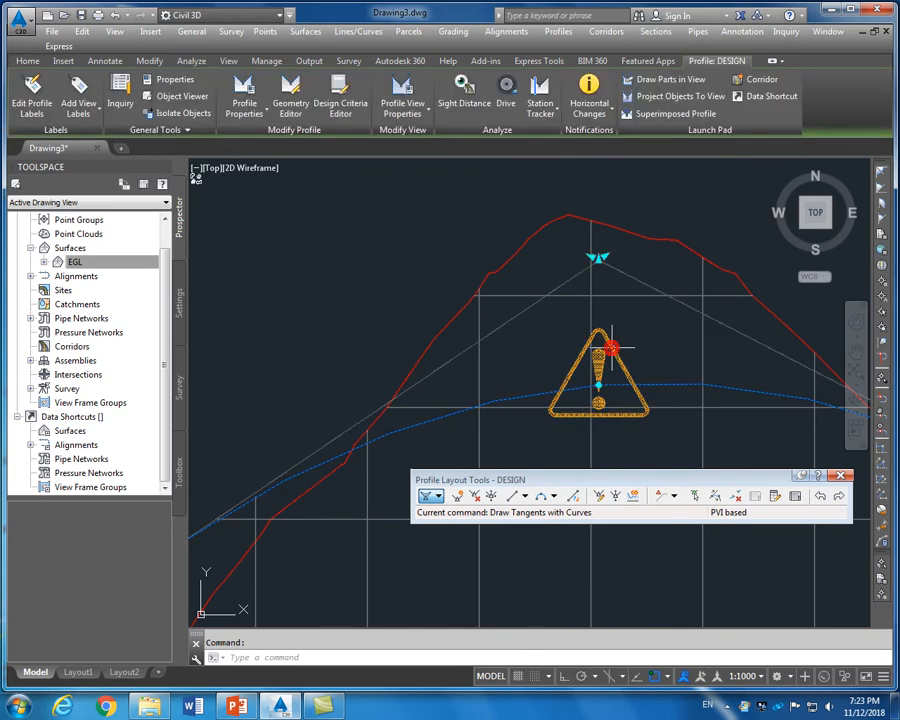
click(598, 258)
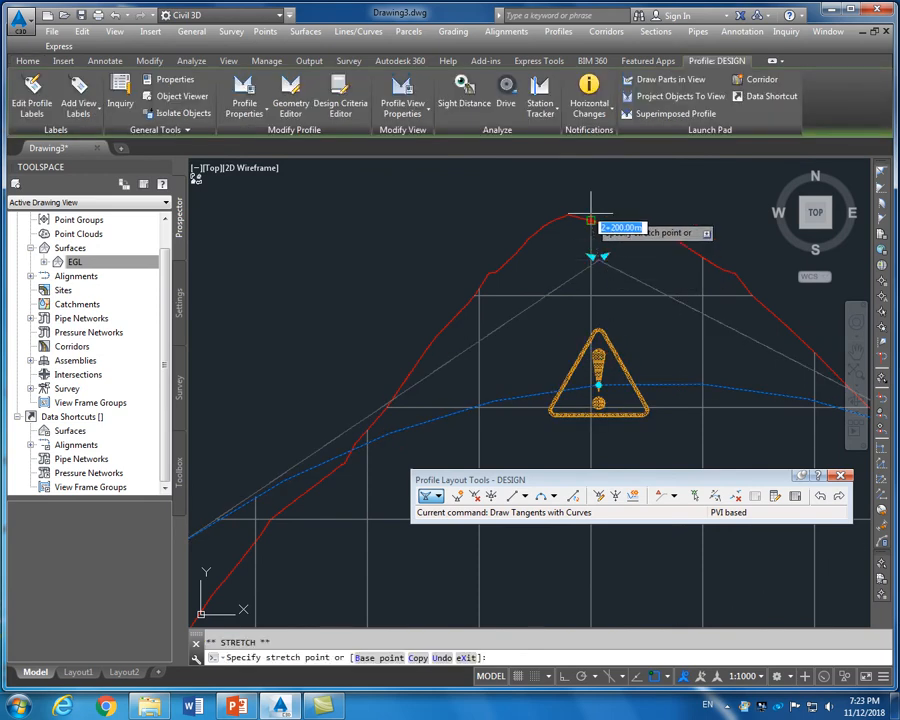
click(604, 219)
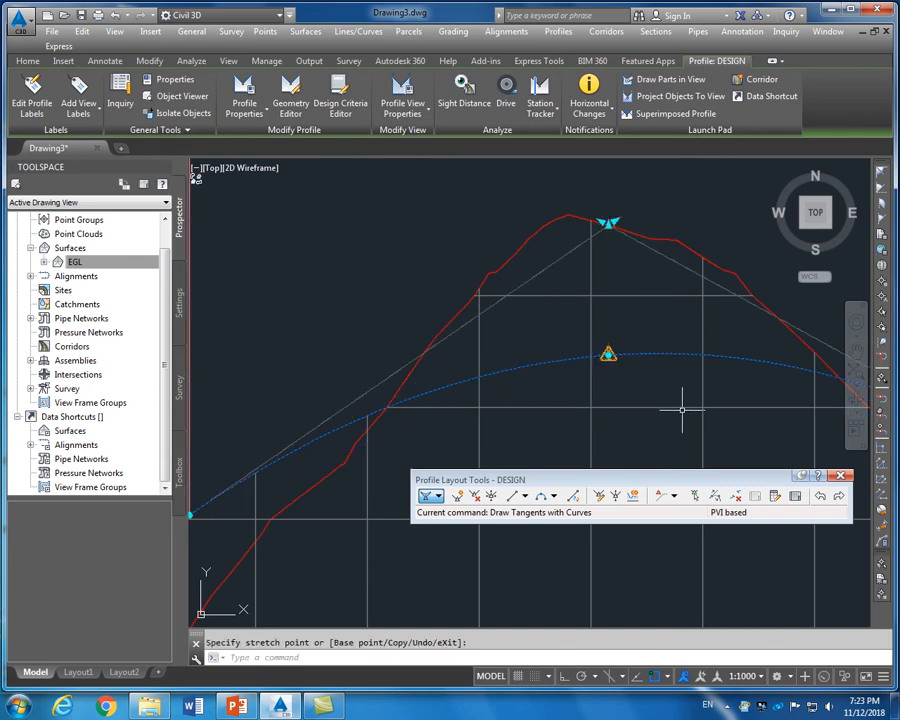
key(Escape)
Raise the peak PVI again, then reselect the profile and abandon a further move
click(608, 356)
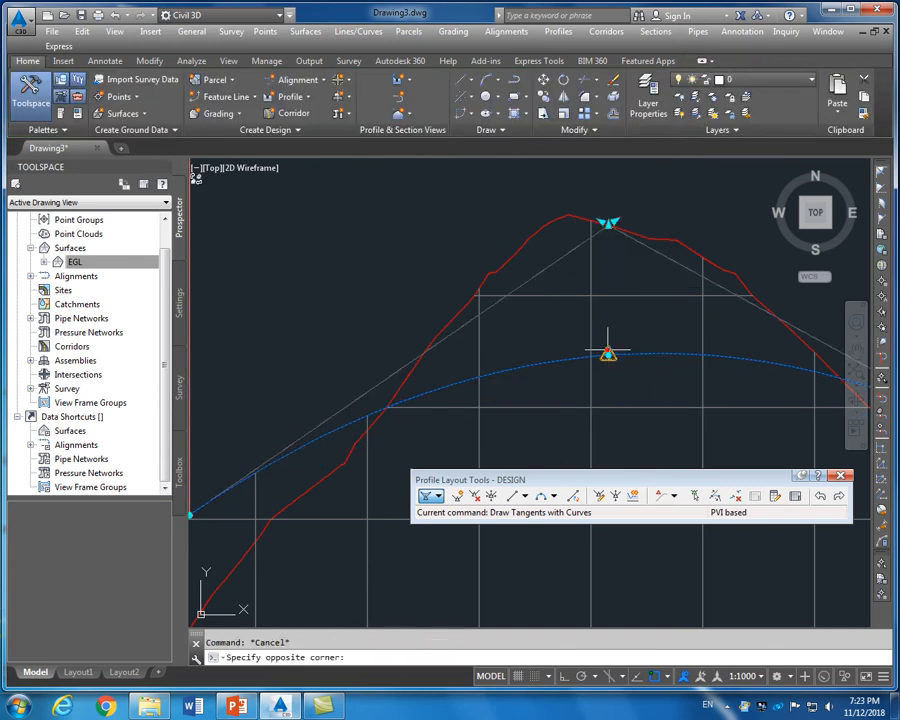
click(608, 221)
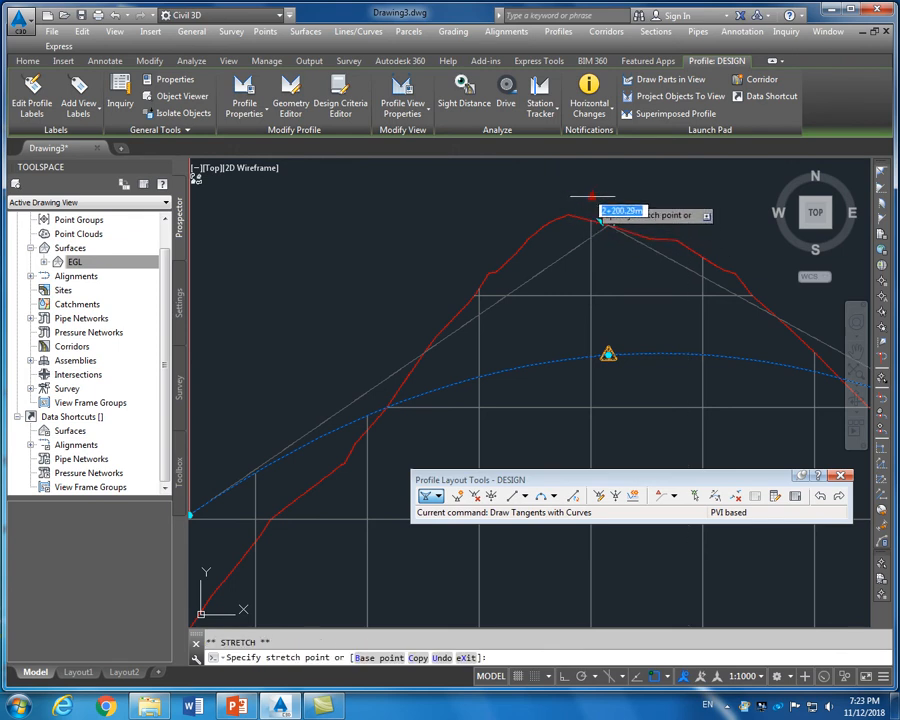
click(594, 193)
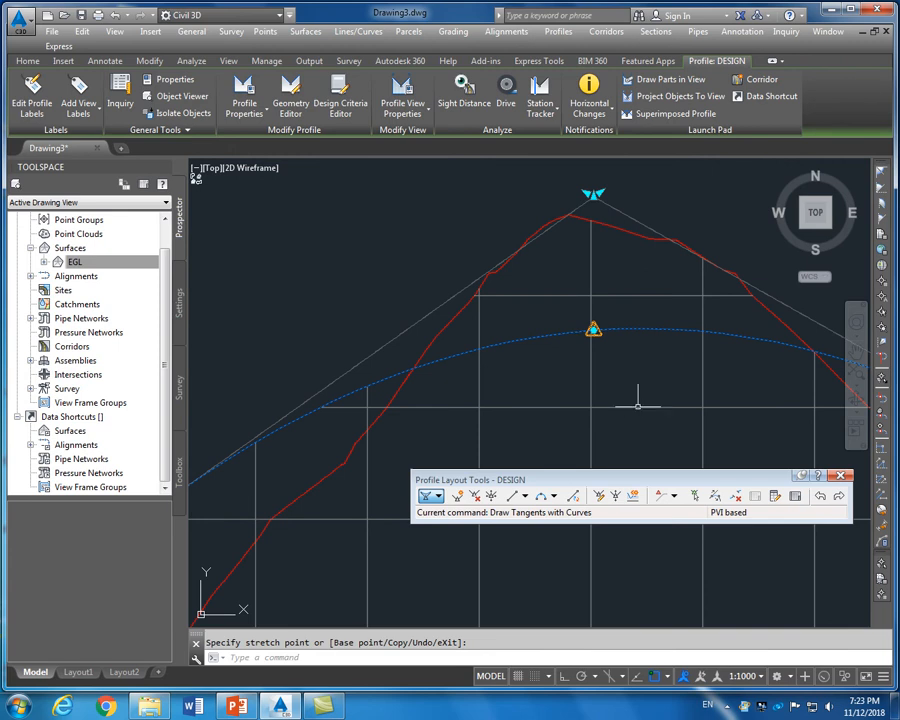
key(Escape)
key(Escape)
scroll(634, 354, down, 5)
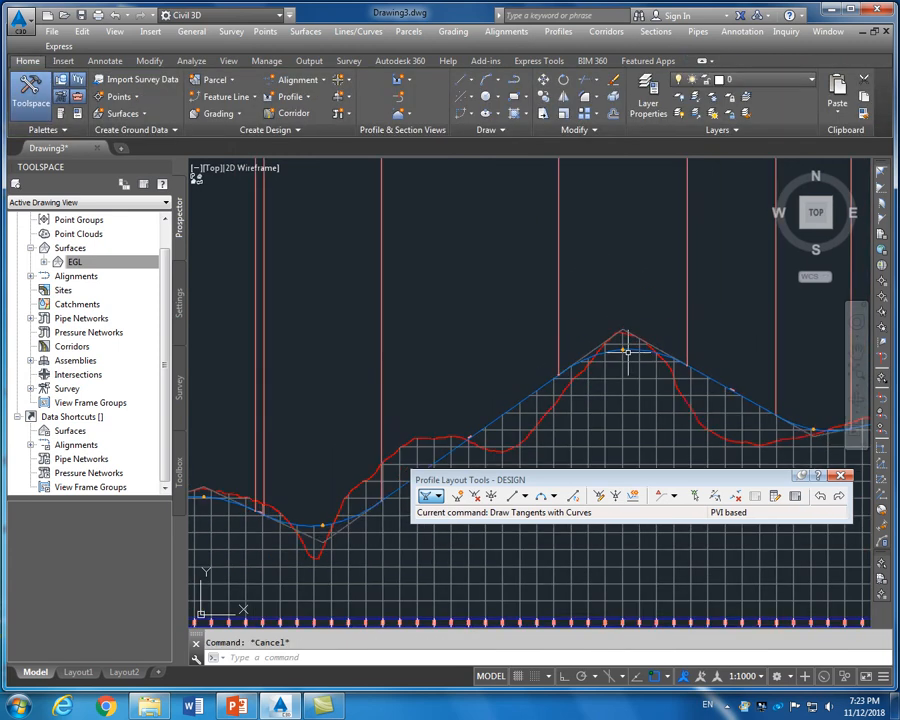
scroll(634, 352, up, 8)
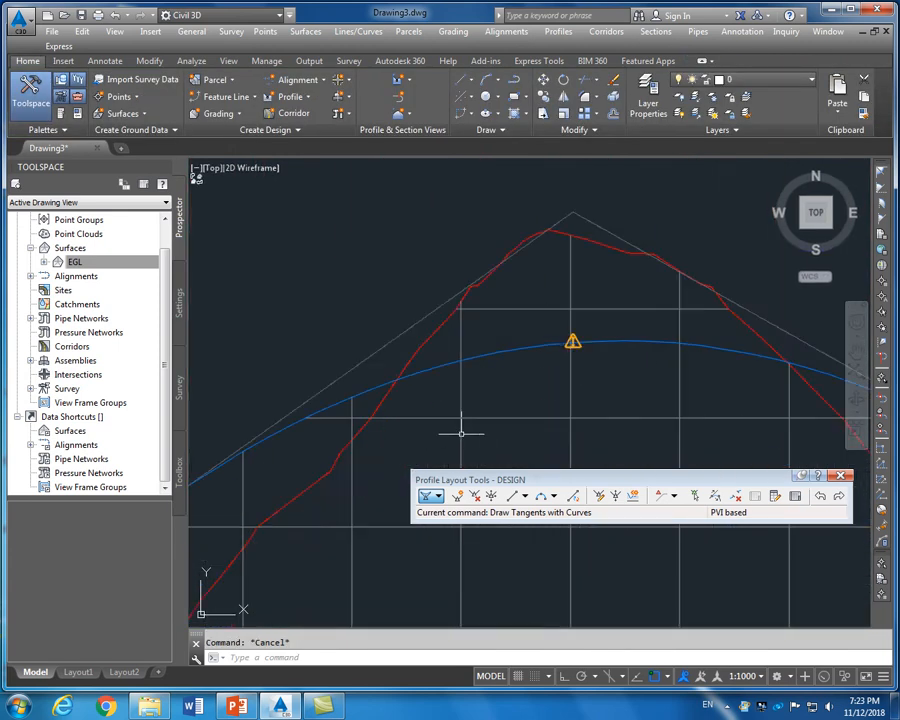
click(604, 326)
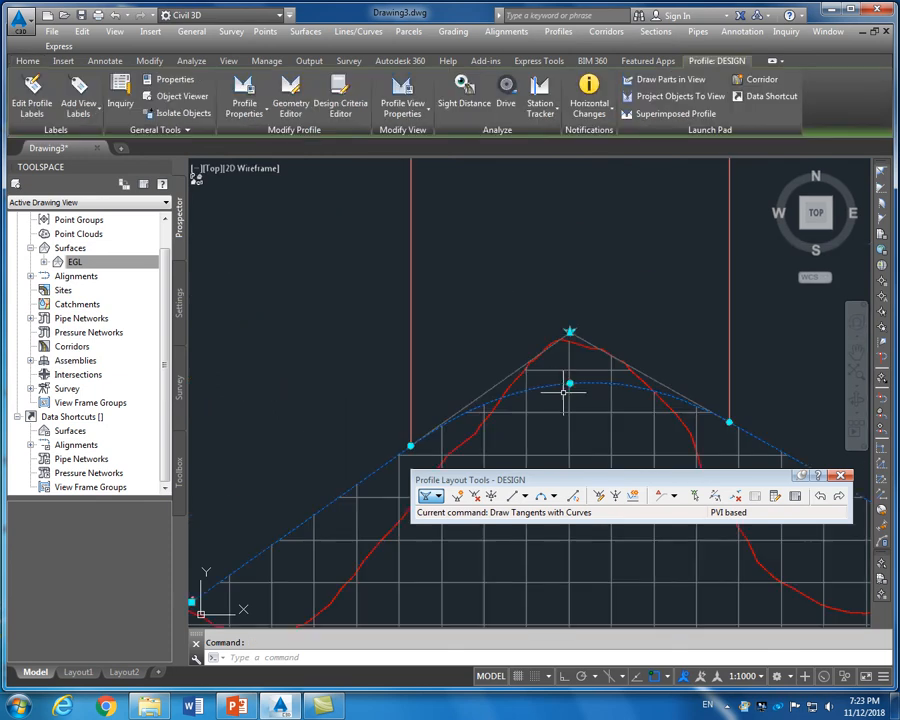
click(570, 330)
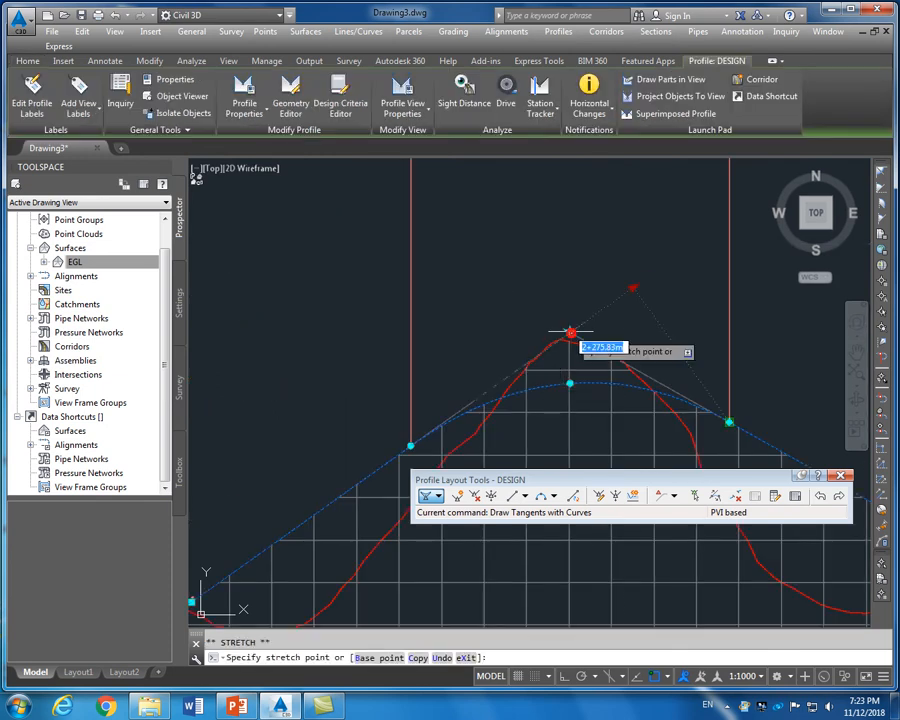
key(Escape)
Place the peak PVI higher still above the red ground line
scroll(560, 345, up, 4)
scroll(629, 243, up, 3)
click(591, 318)
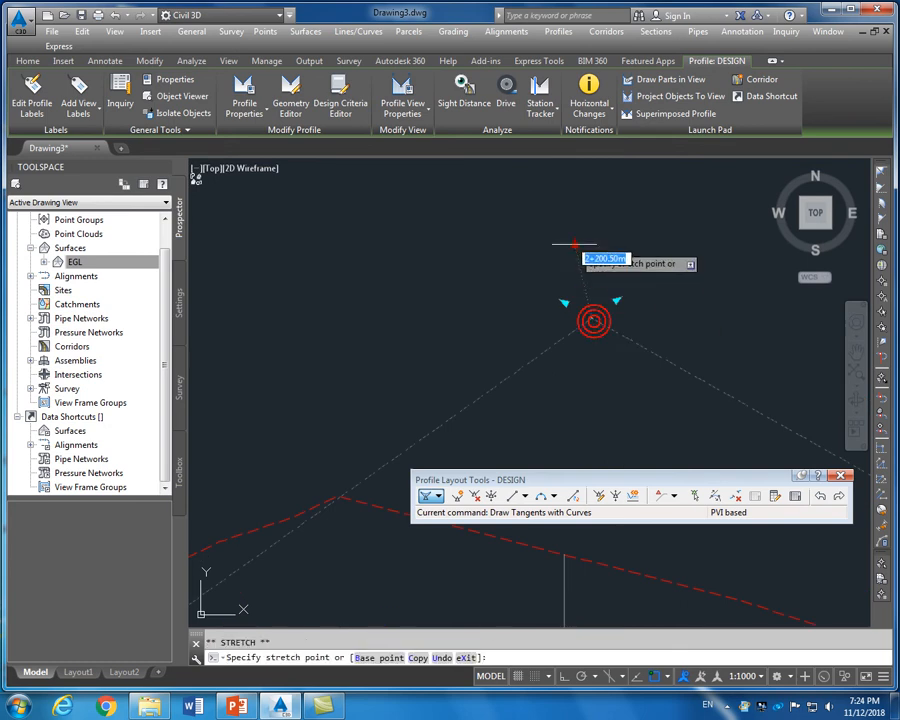
click(591, 238)
scroll(586, 240, down, 5)
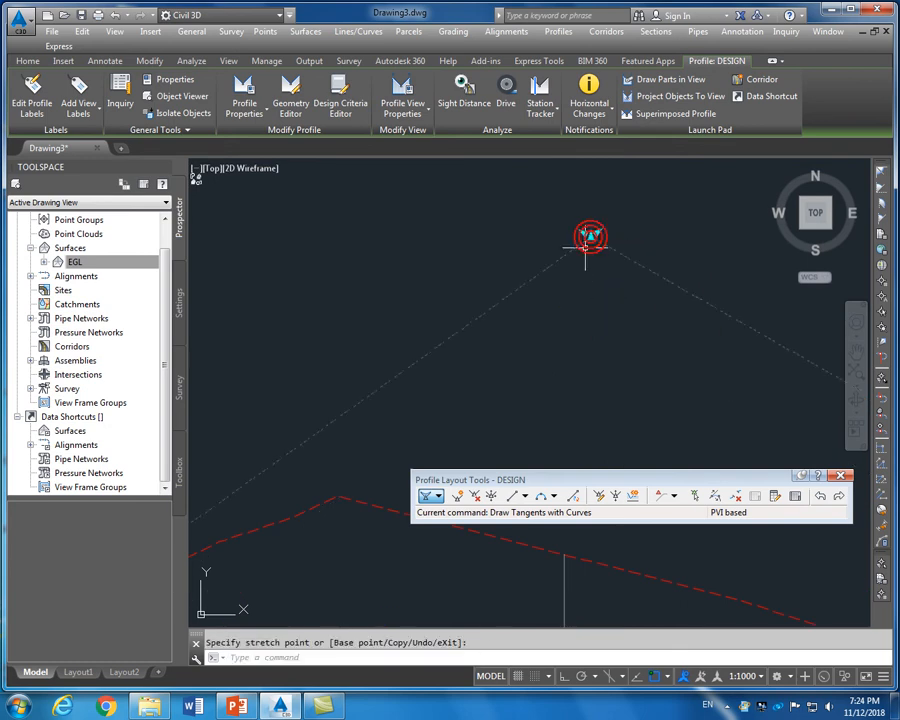
scroll(595, 291, up, 3)
scroll(620, 344, up, 2)
scroll(620, 344, down, 4)
Move the peak PVI so the DESIGN crest curve meets the ground-line peak
key(Escape)
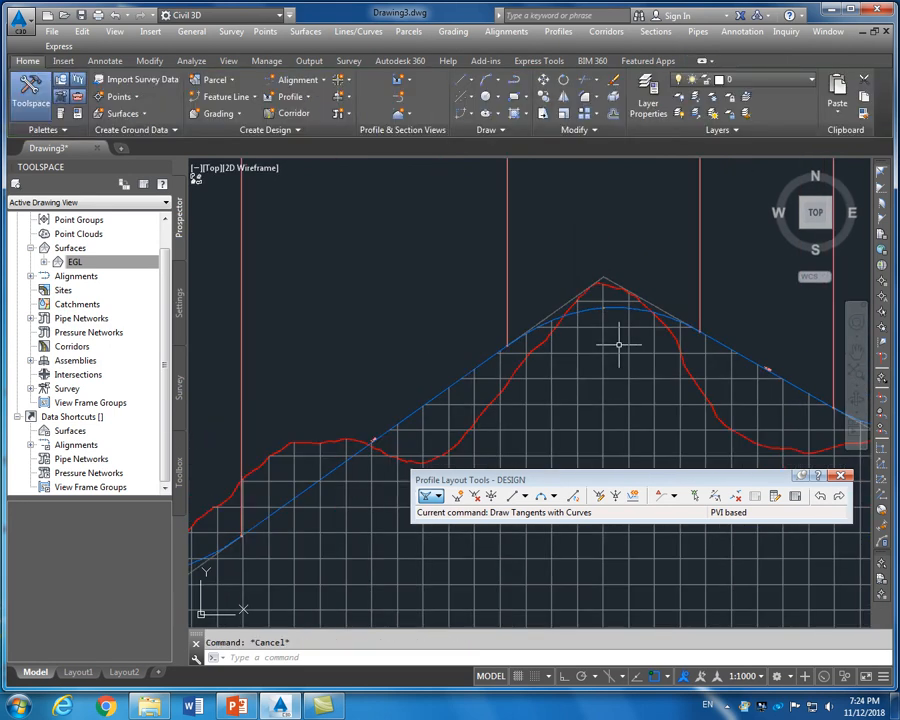
scroll(600, 305, up, 6)
scroll(598, 305, down, 4)
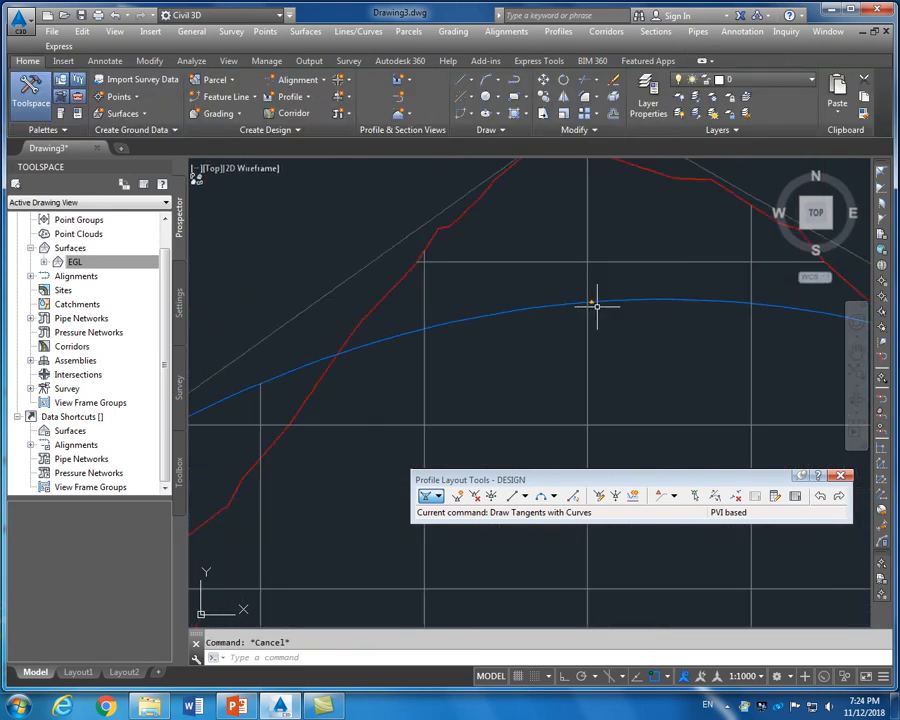
scroll(576, 363, up, 2)
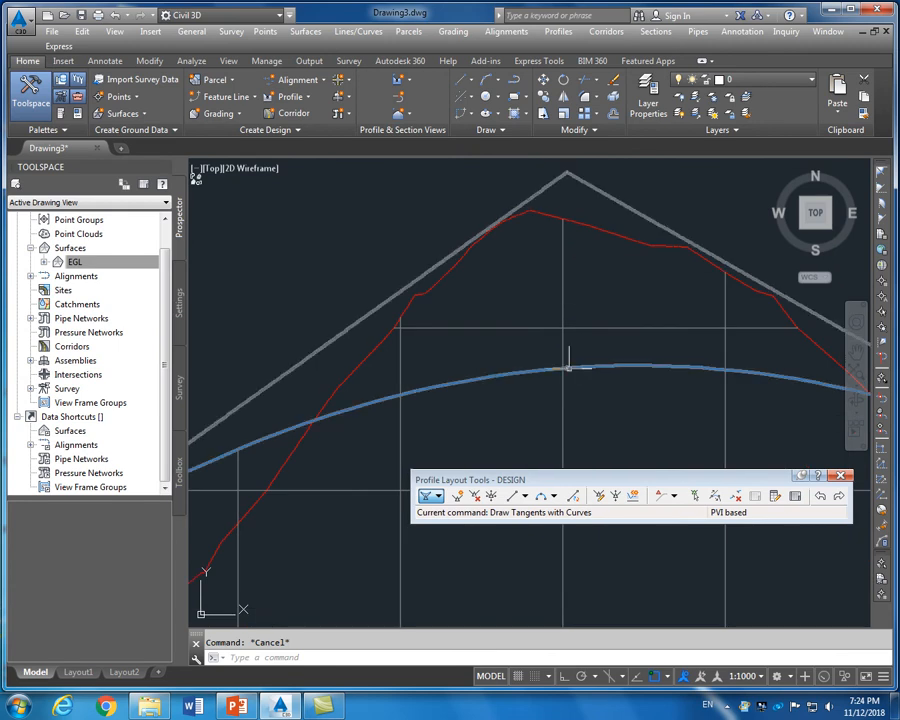
click(570, 366)
scroll(584, 407, down, 2)
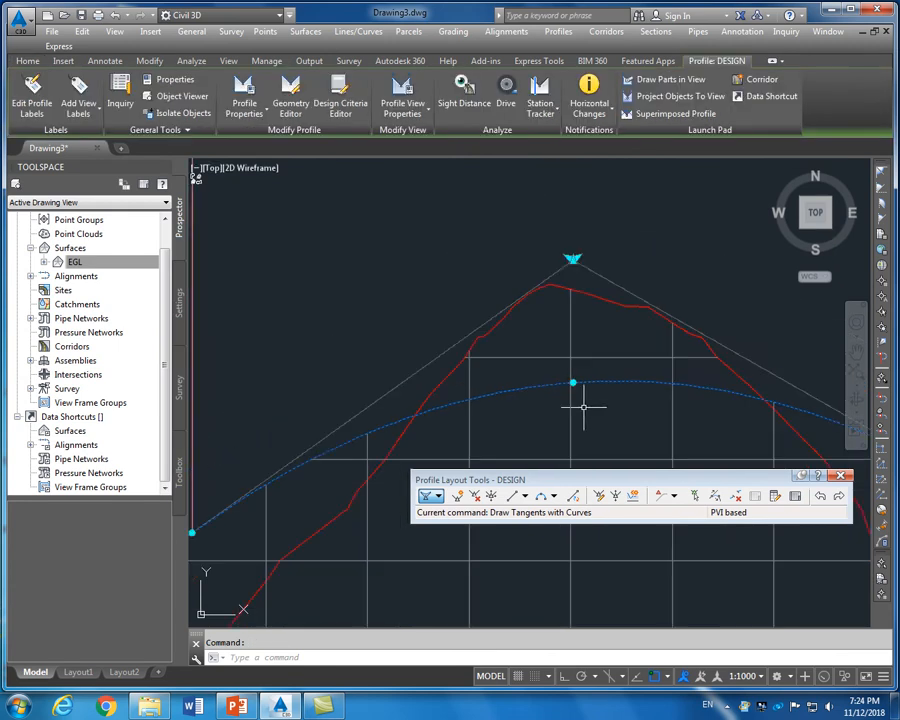
click(573, 259)
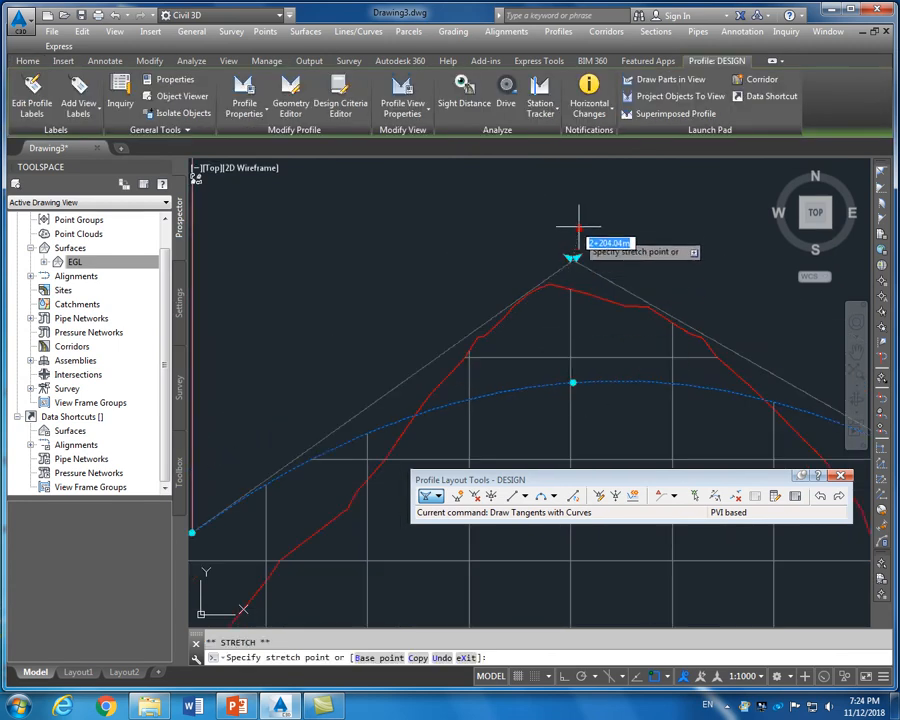
click(576, 216)
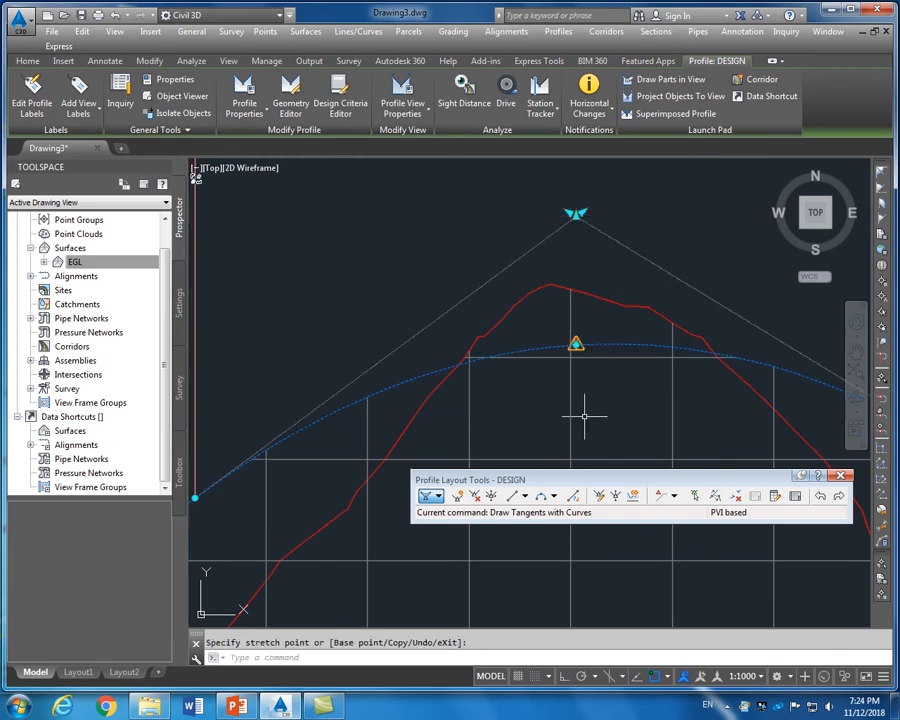
key(Escape)
Select the crest curve to adjust its length, then cancel and deselect
click(576, 345)
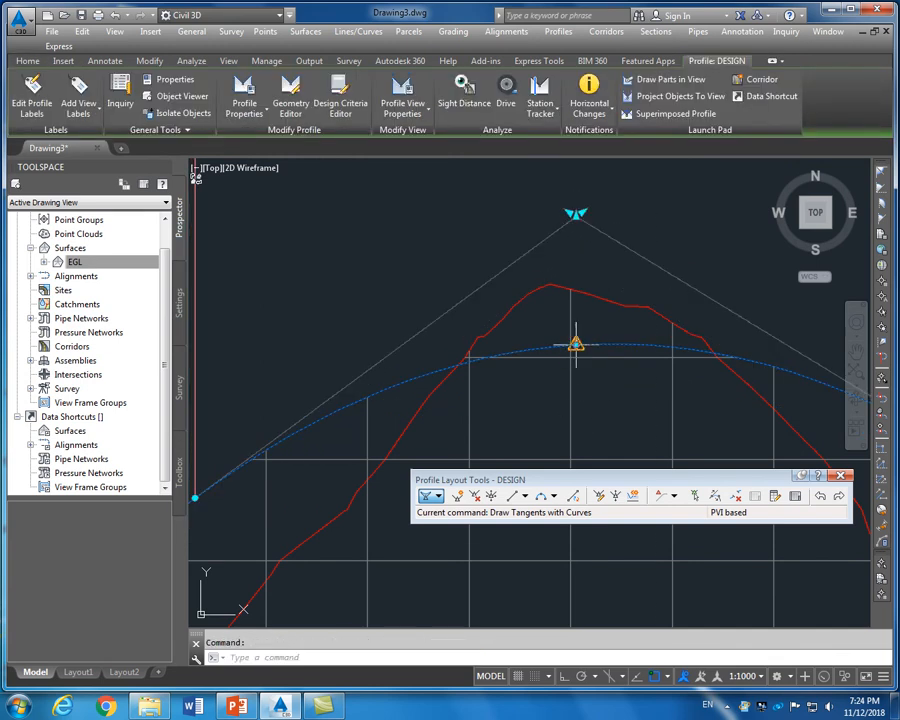
click(576, 345)
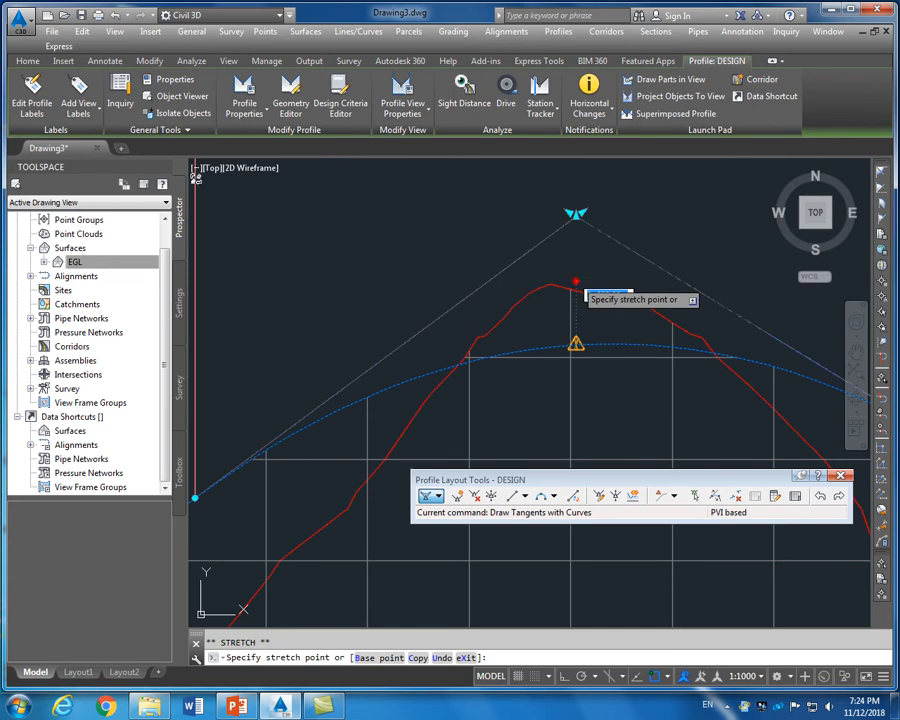
key(Escape)
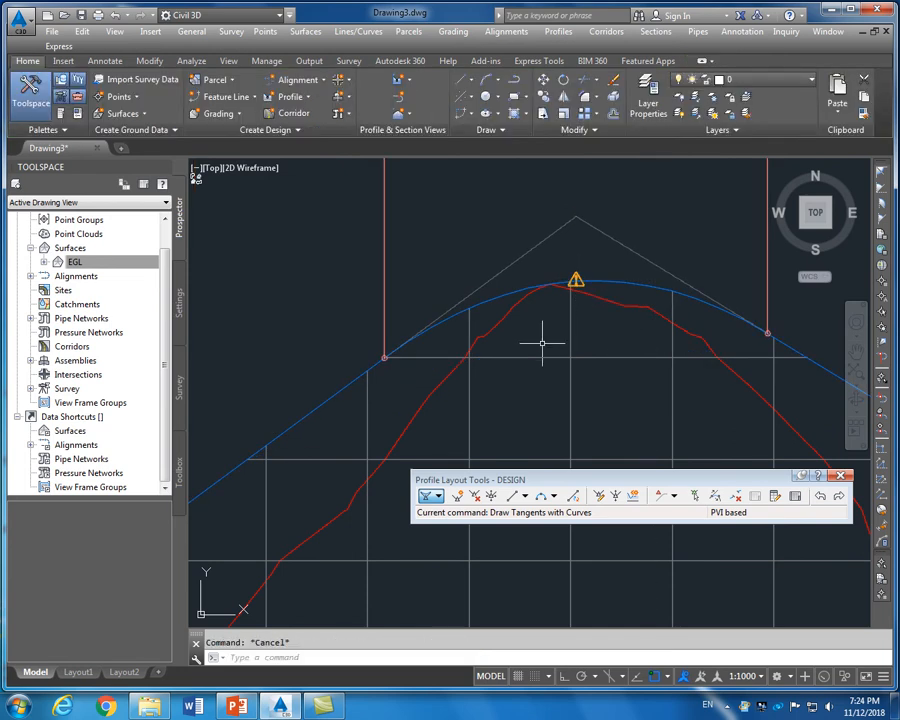
scroll(541, 343, down, 2)
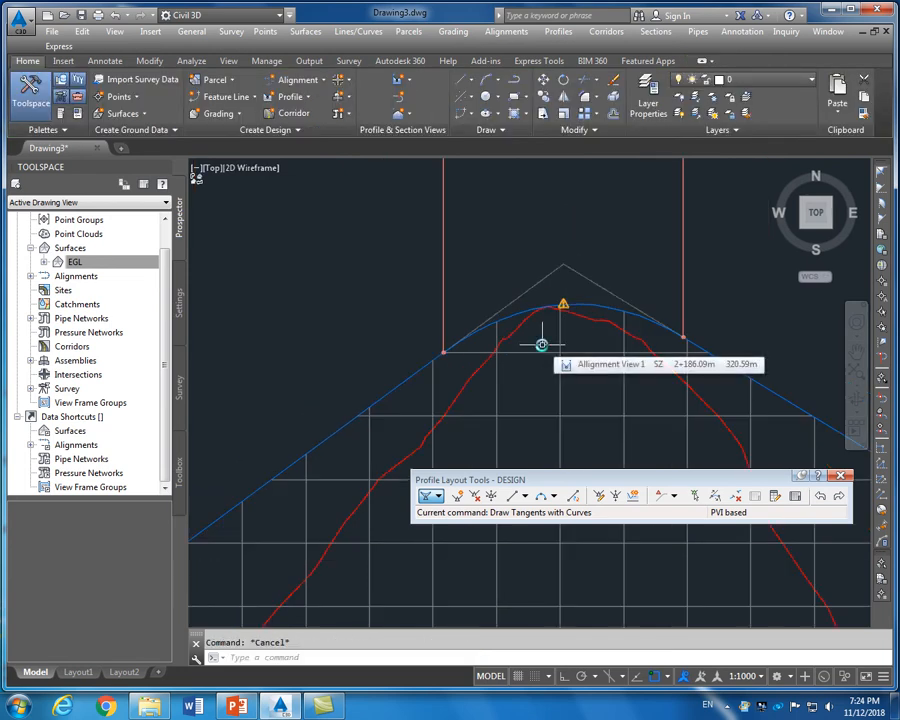
scroll(541, 344, down, 2)
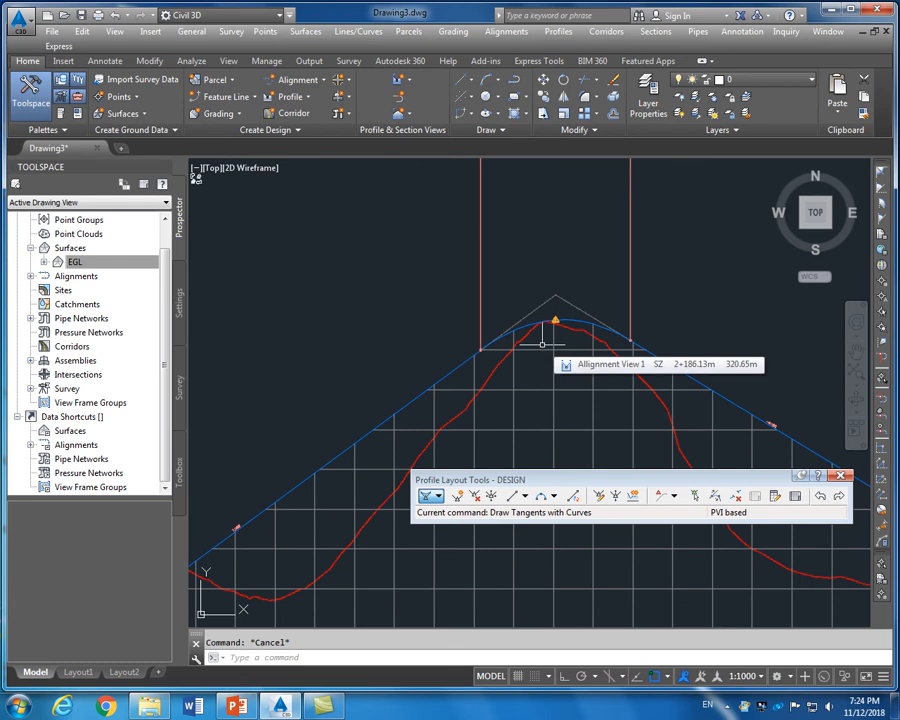
scroll(541, 344, down, 2)
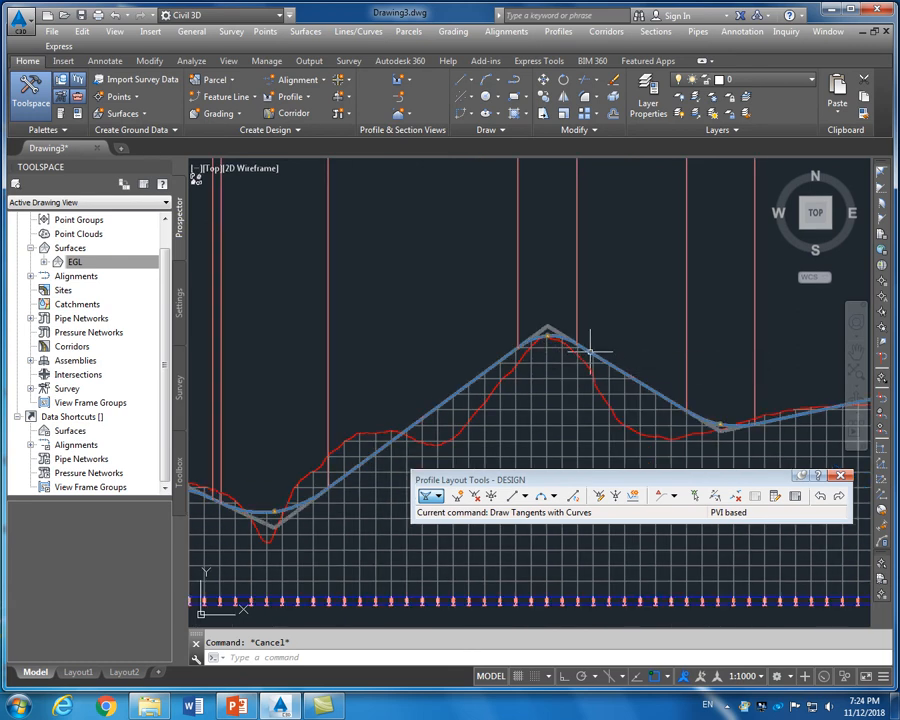
click(580, 347)
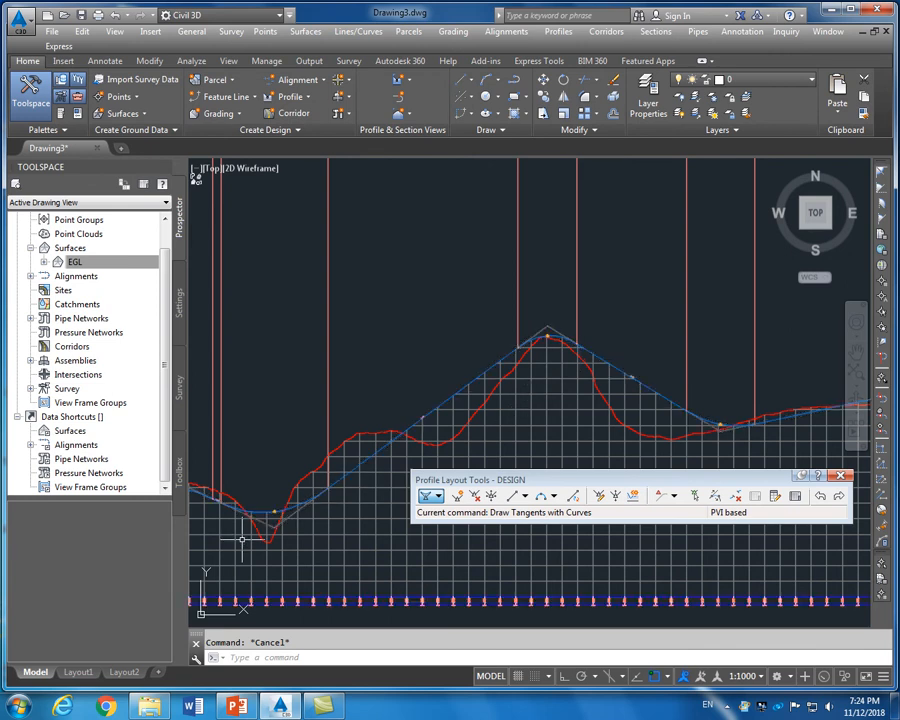
scroll(247, 531, up, 2)
scroll(333, 483, down, 3)
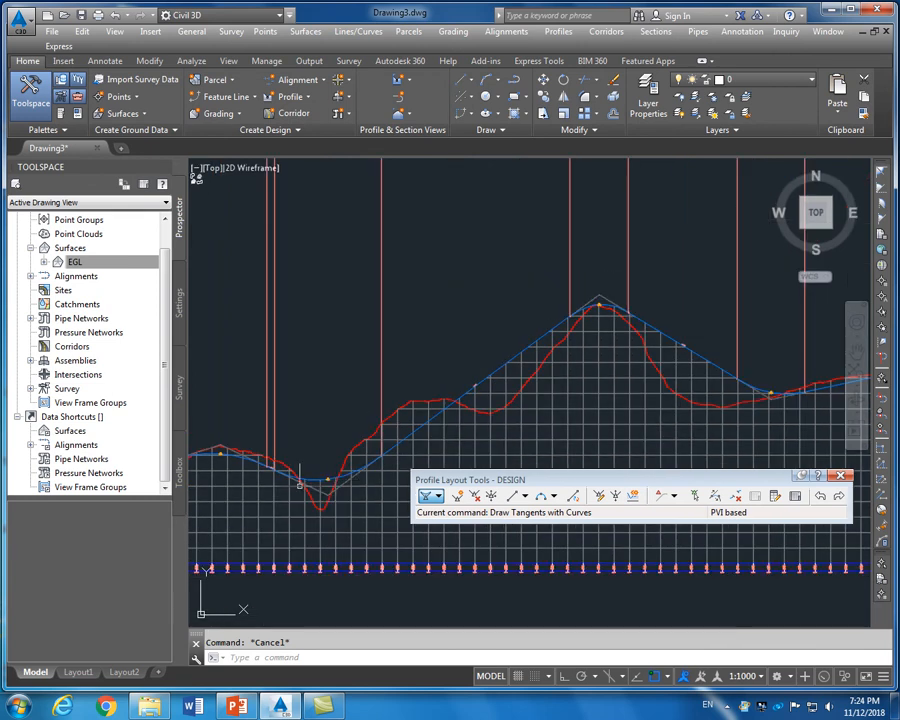
scroll(302, 470, up, 4)
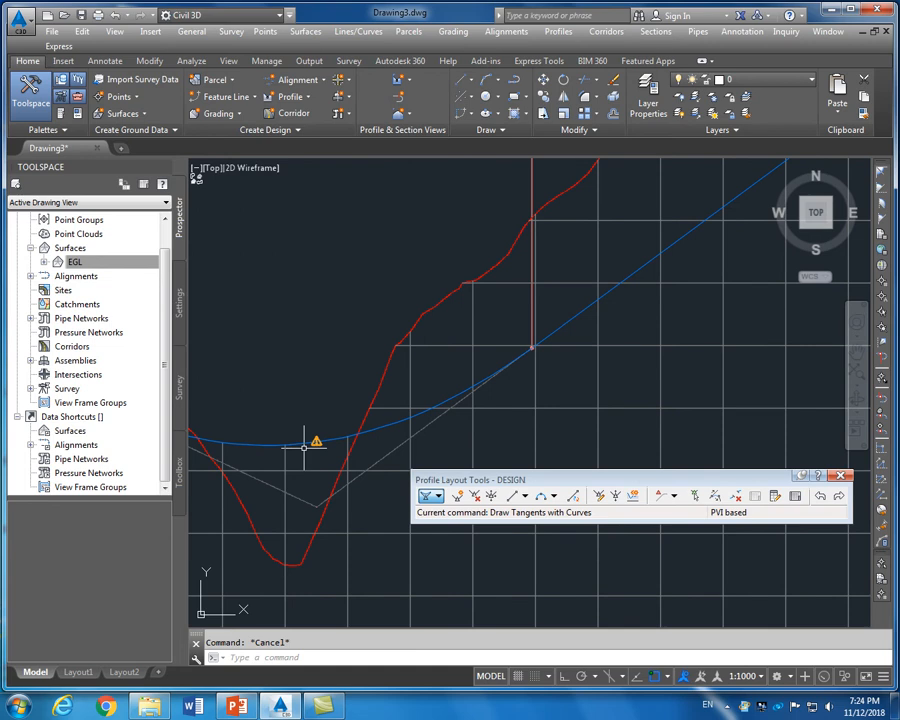
scroll(303, 447, down, 3)
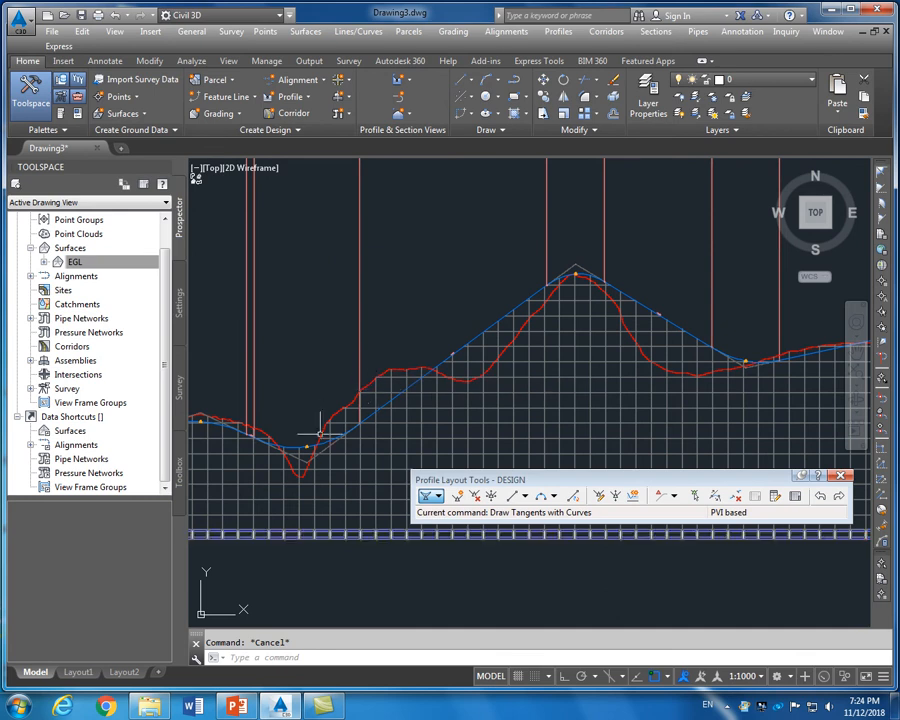
scroll(302, 458, up, 2)
scroll(300, 425, up, 3)
scroll(310, 450, down, 5)
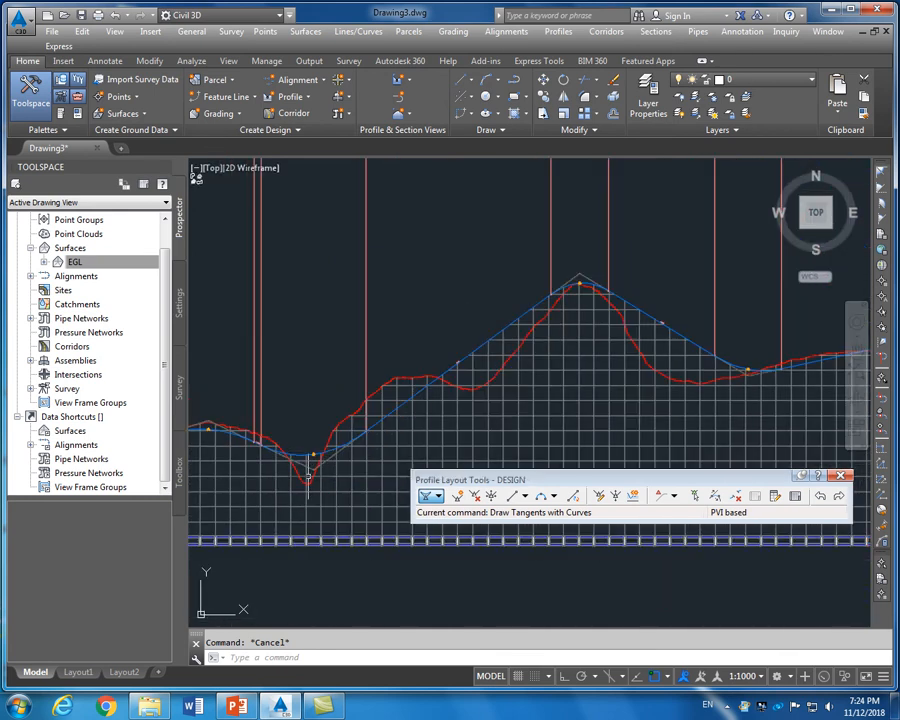
scroll(313, 460, up, 3)
scroll(316, 444, up, 3)
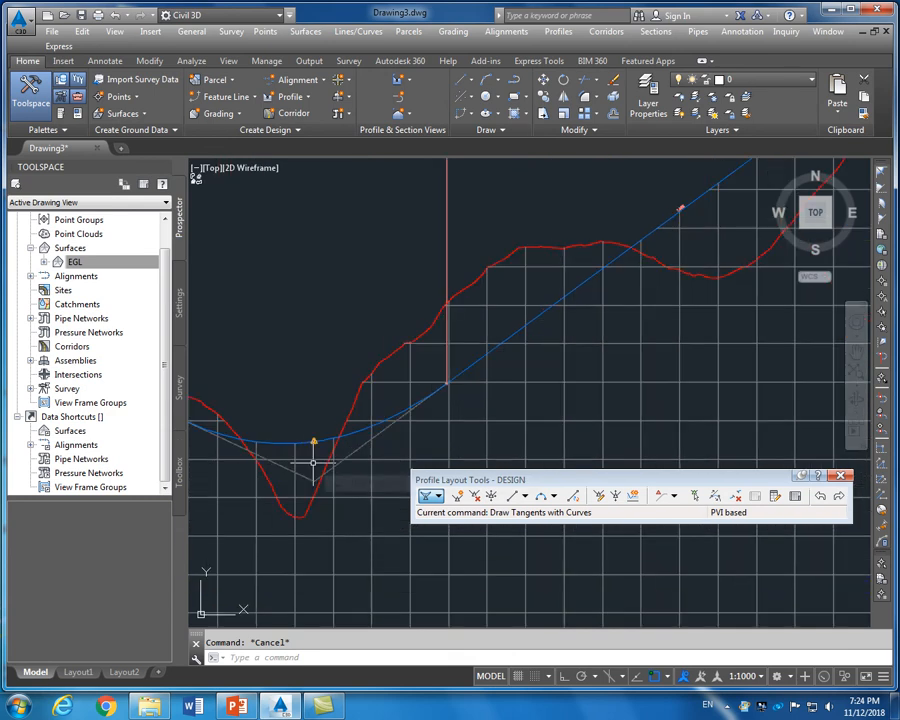
scroll(313, 438, up, 2)
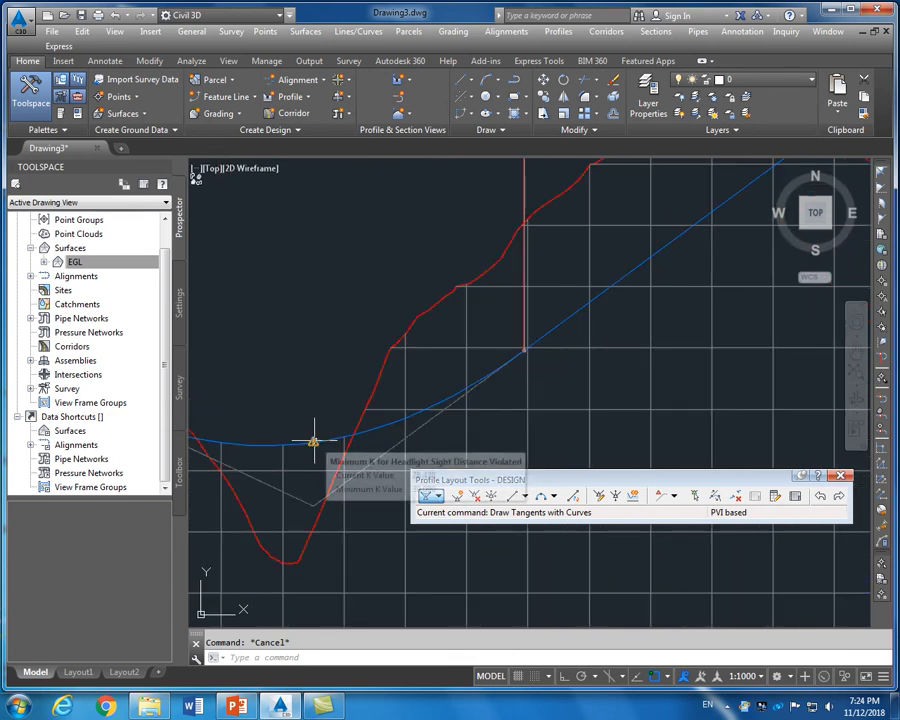
scroll(304, 397, down, 4)
scroll(304, 397, down, 2)
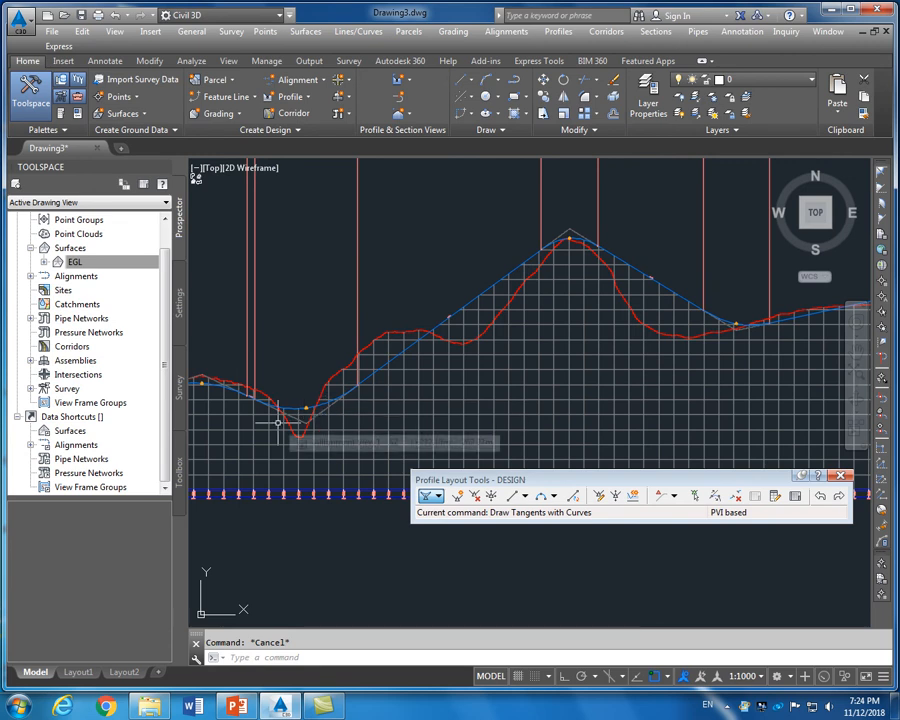
scroll(281, 422, up, 2)
scroll(232, 383, up, 3)
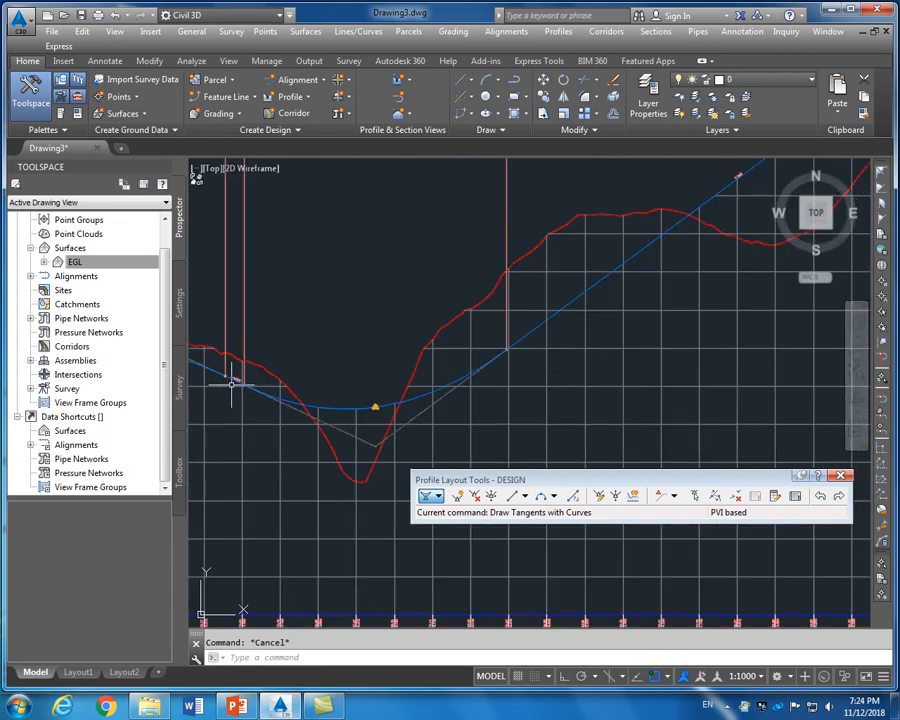
Grab the DESIGN profile's sag PVI, then cancel the move
click(460, 418)
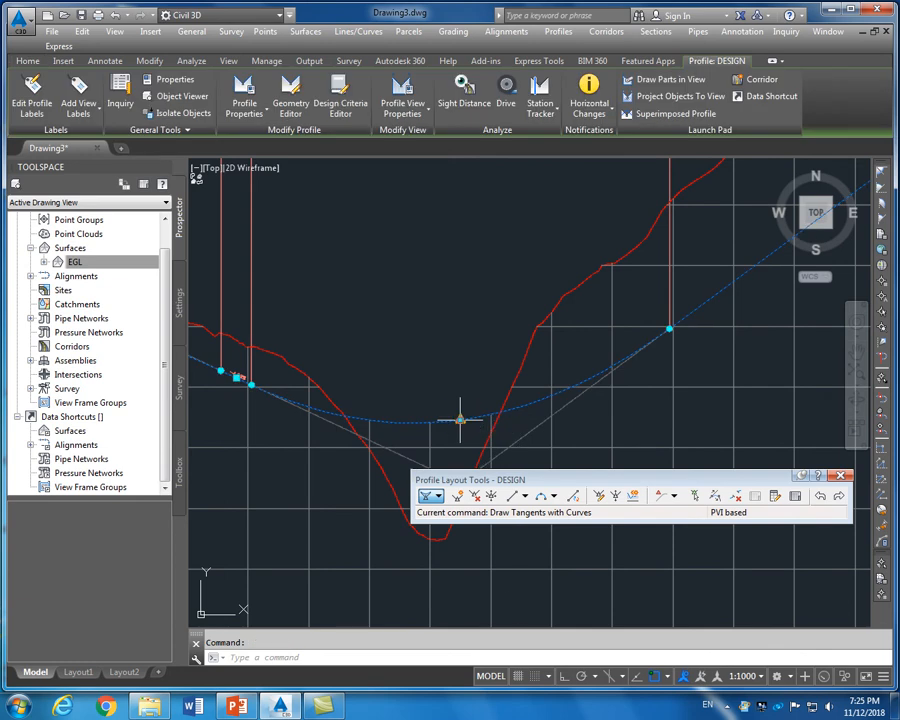
click(460, 418)
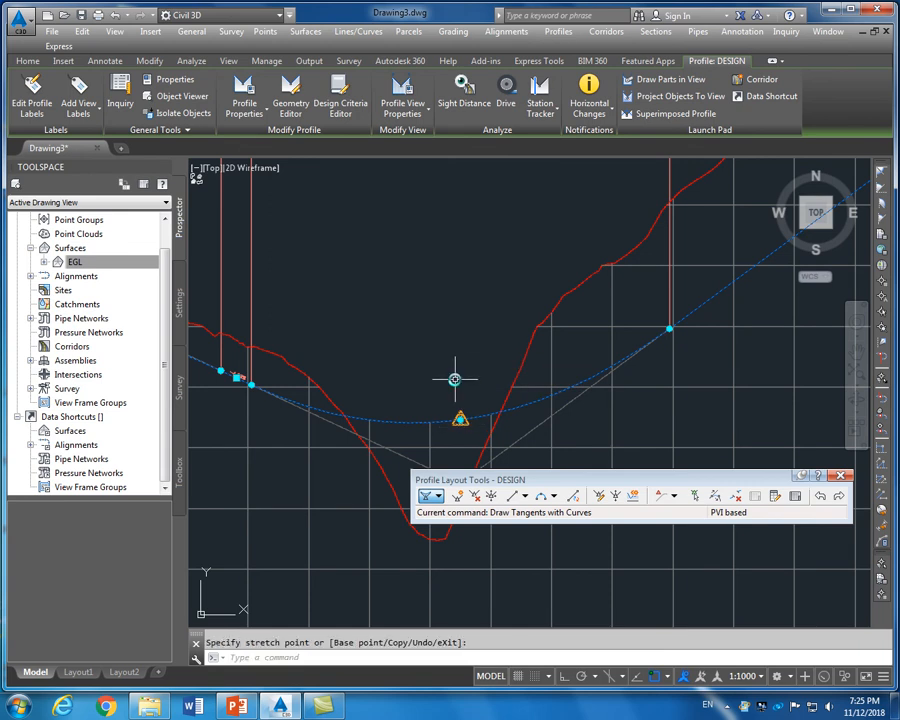
scroll(455, 379, down, 4)
key(Escape)
scroll(411, 333, up, 4)
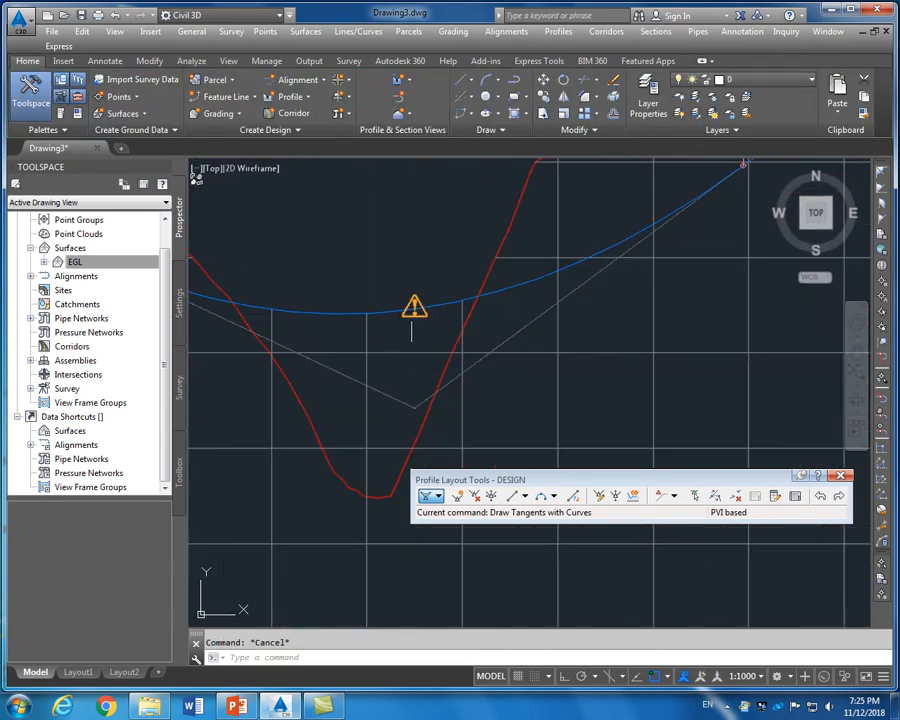
Stretch the sag PVI upward above the ground dip, then reselect the profile near the crest
click(412, 407)
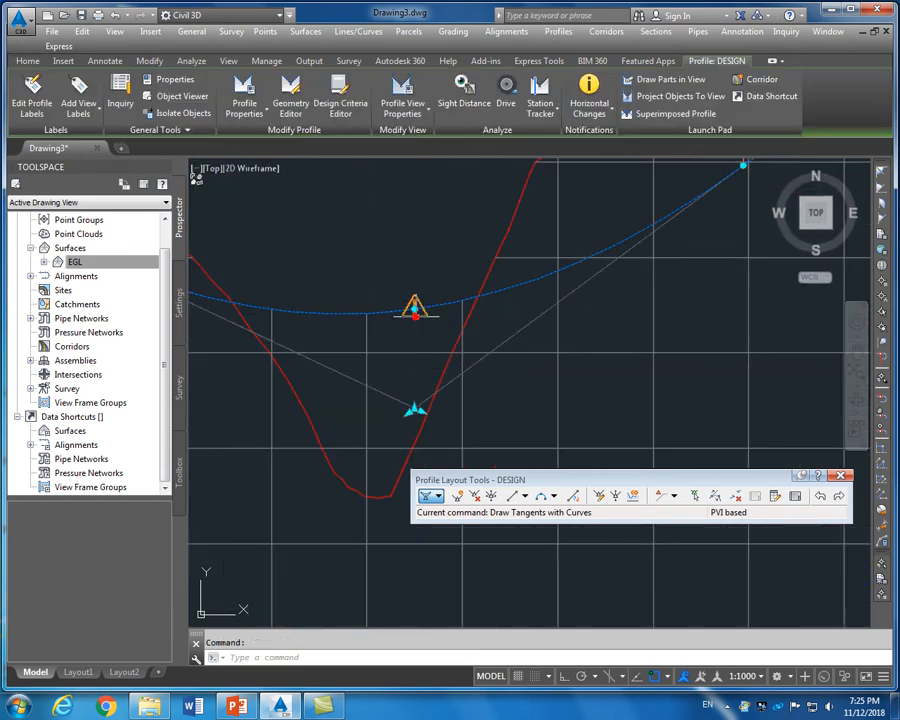
click(414, 408)
click(436, 258)
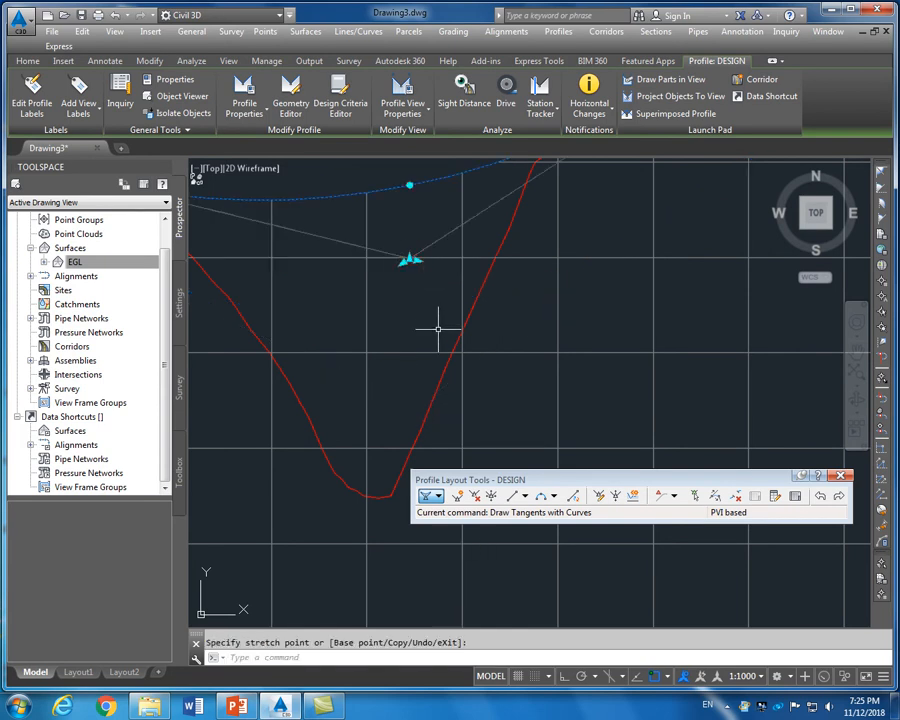
scroll(440, 340, down, 4)
key(Escape)
scroll(422, 367, up, 4)
scroll(424, 256, up, 3)
scroll(477, 384, down, 8)
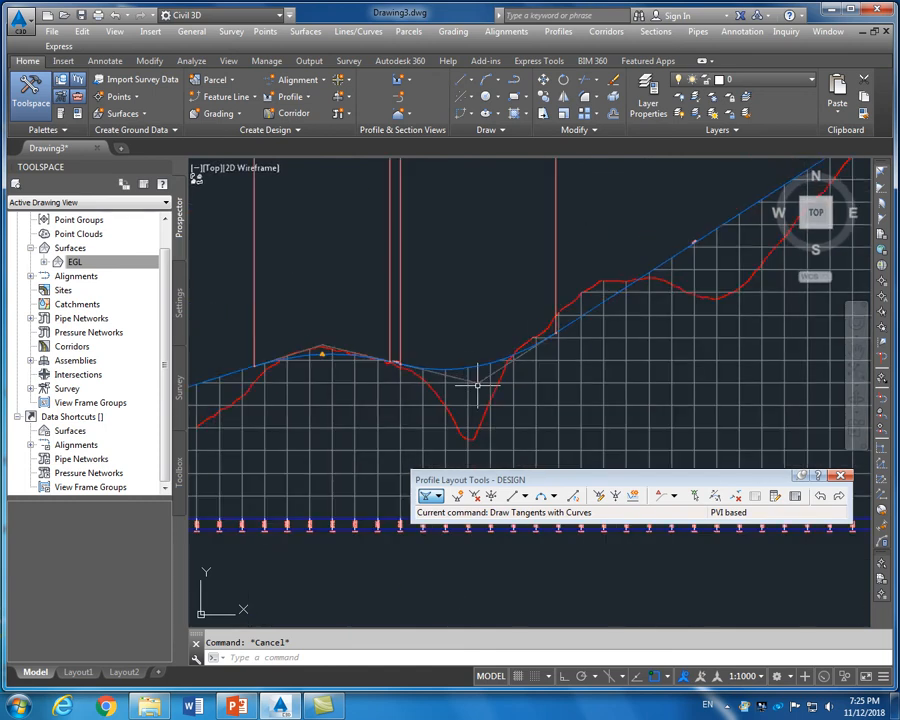
scroll(477, 384, down, 3)
scroll(406, 380, up, 5)
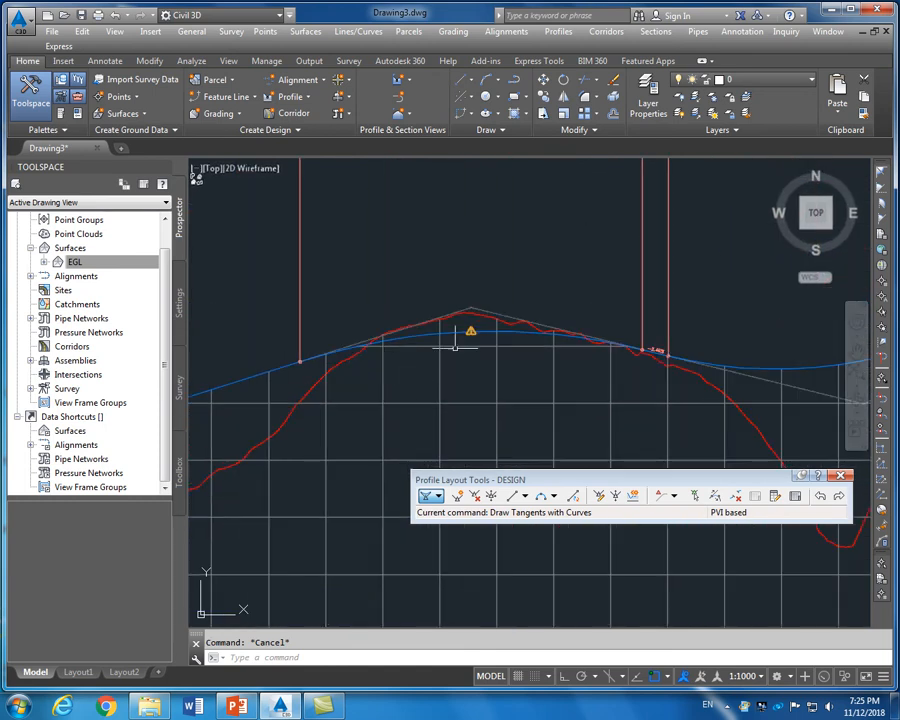
click(470, 335)
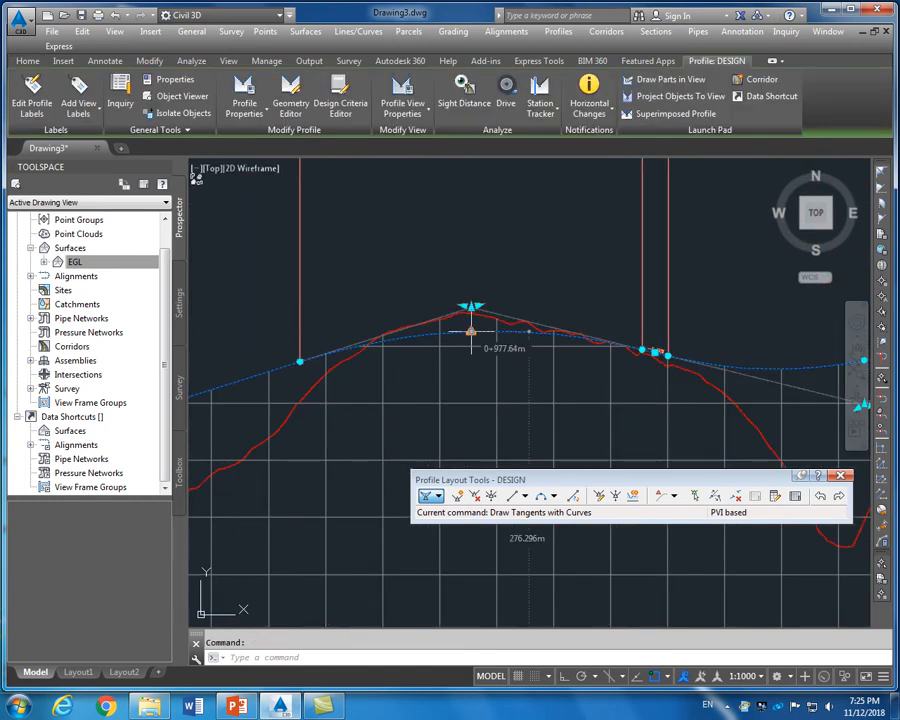
click(470, 331)
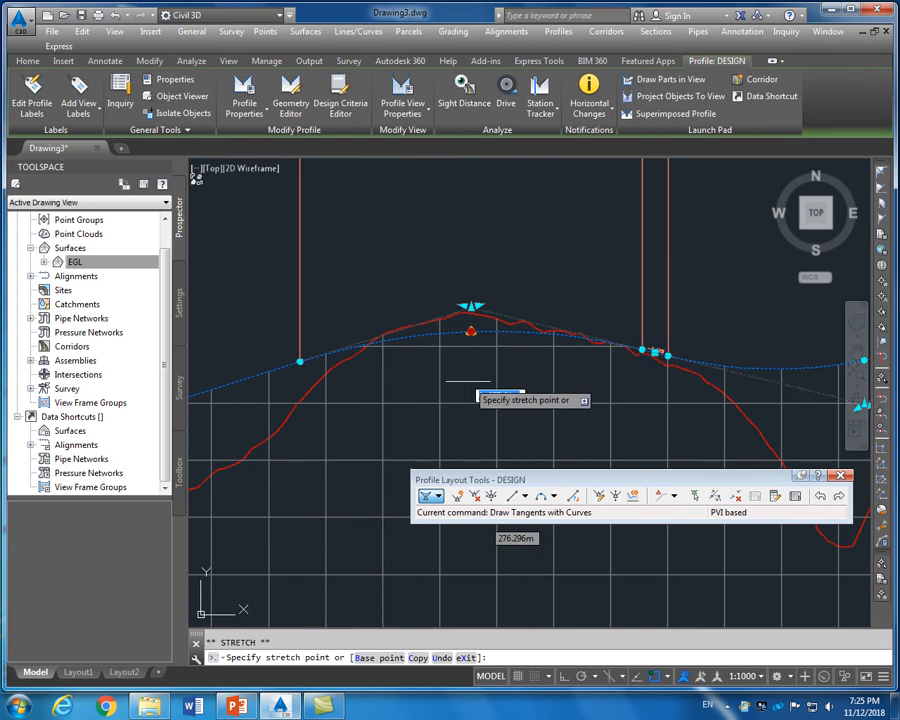
click(468, 381)
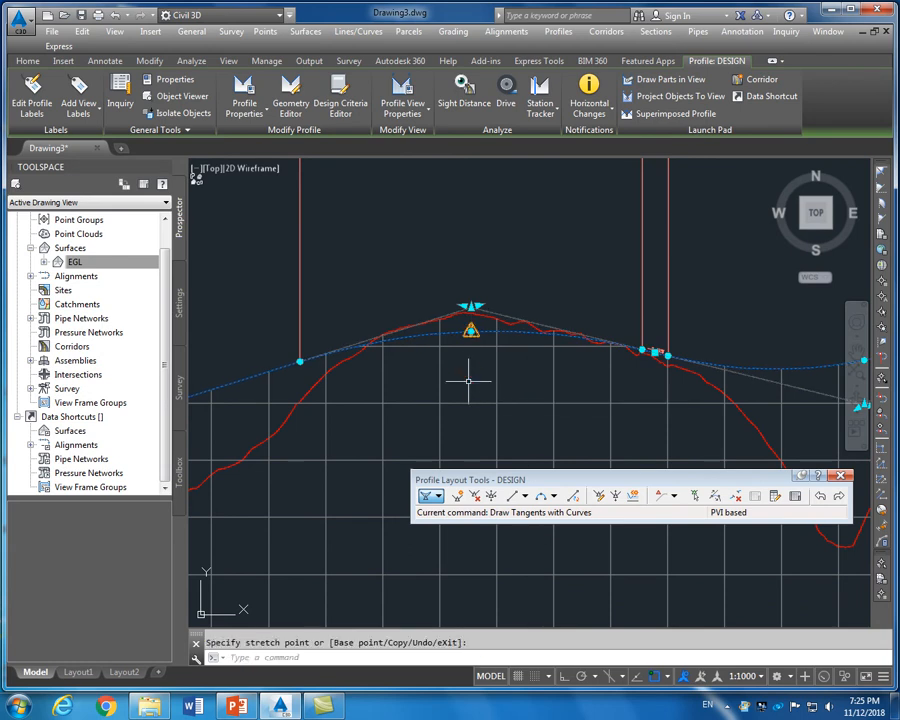
click(470, 331)
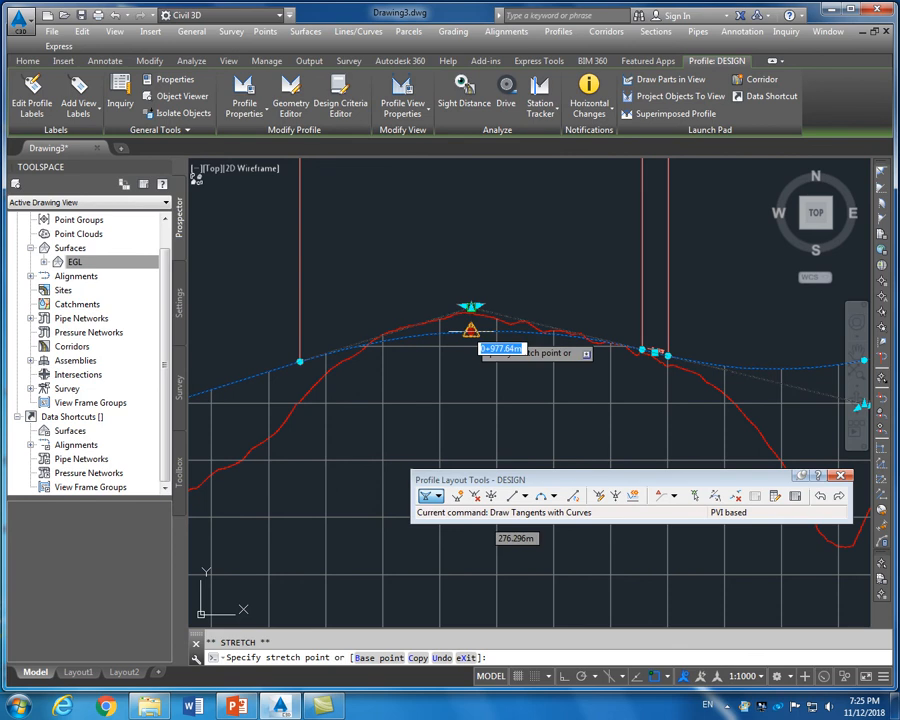
click(472, 406)
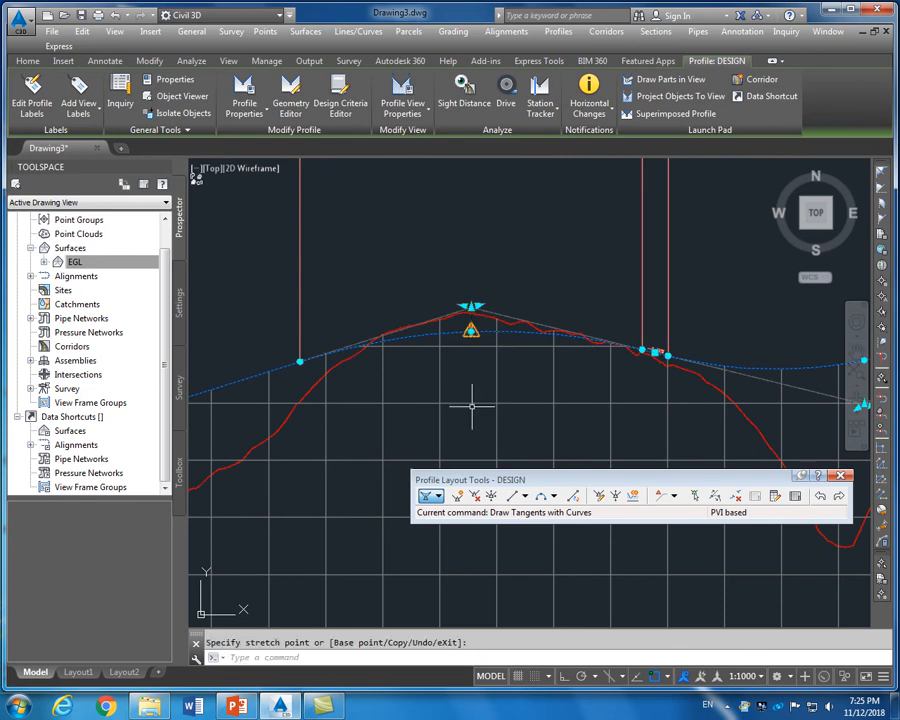
click(472, 370)
key(Escape)
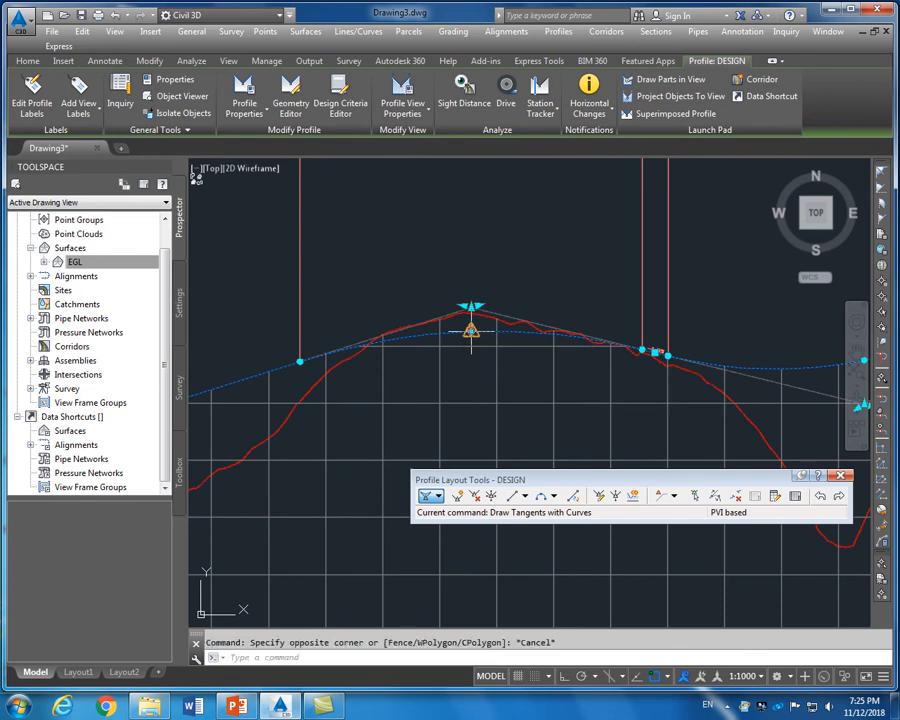
key(Escape)
click(476, 334)
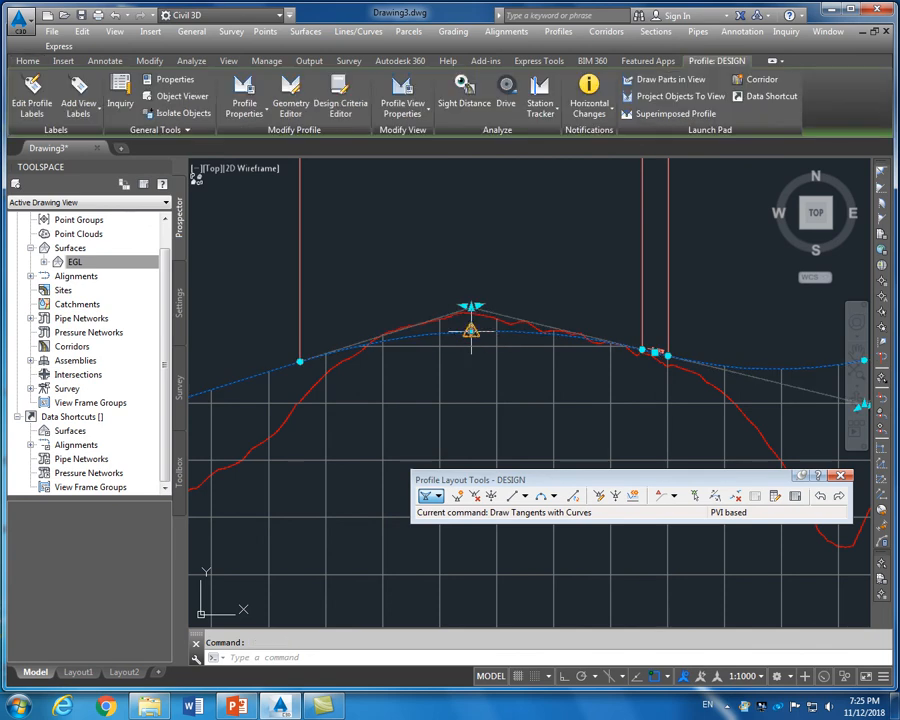
click(470, 330)
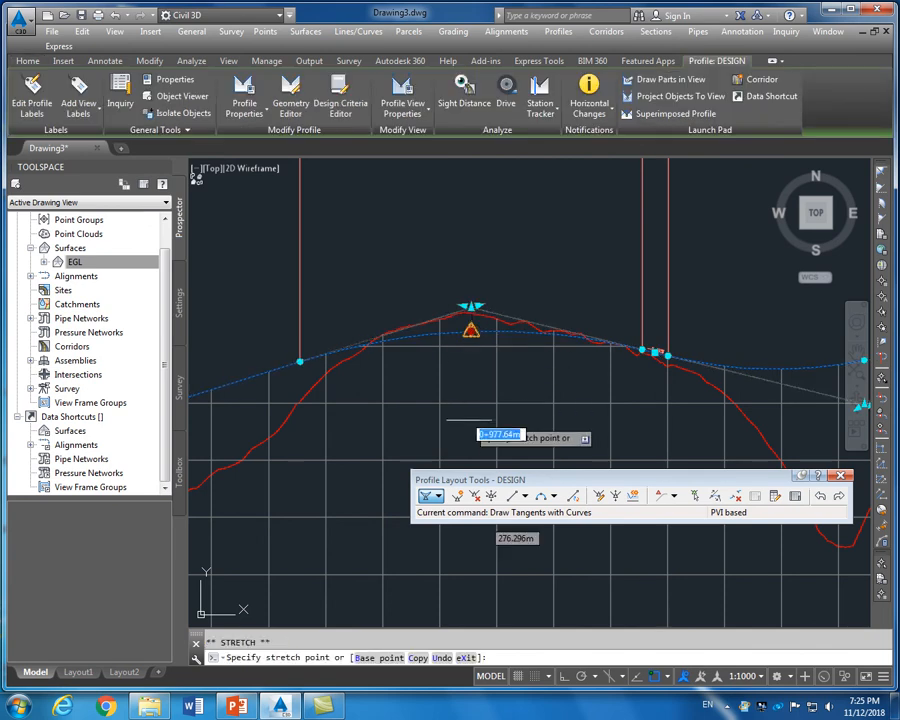
key(Escape)
key(Escape)
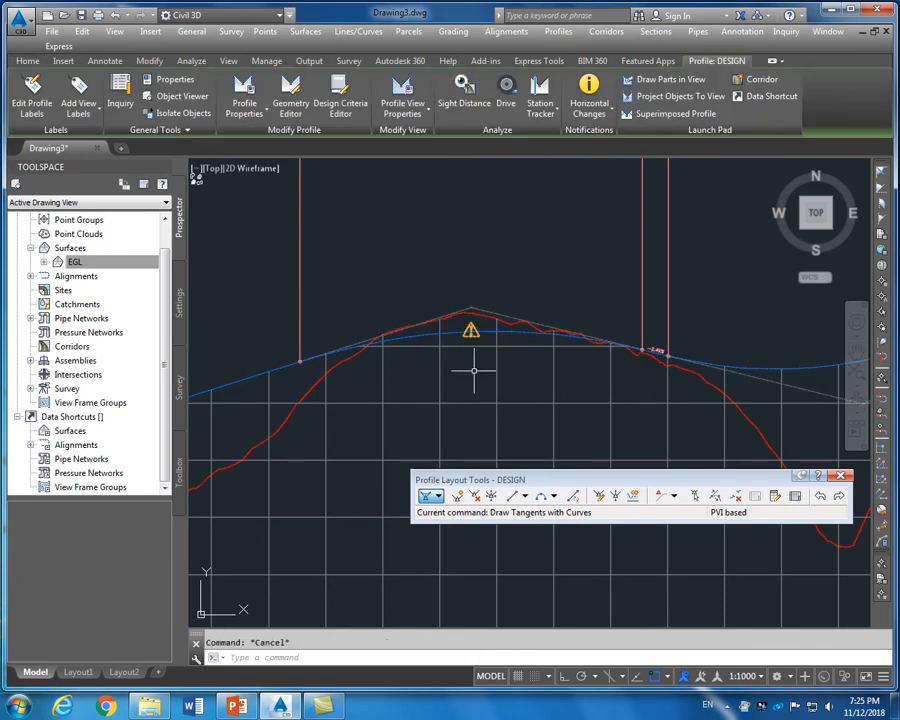
scroll(476, 345, down, 3)
scroll(481, 337, up, 2)
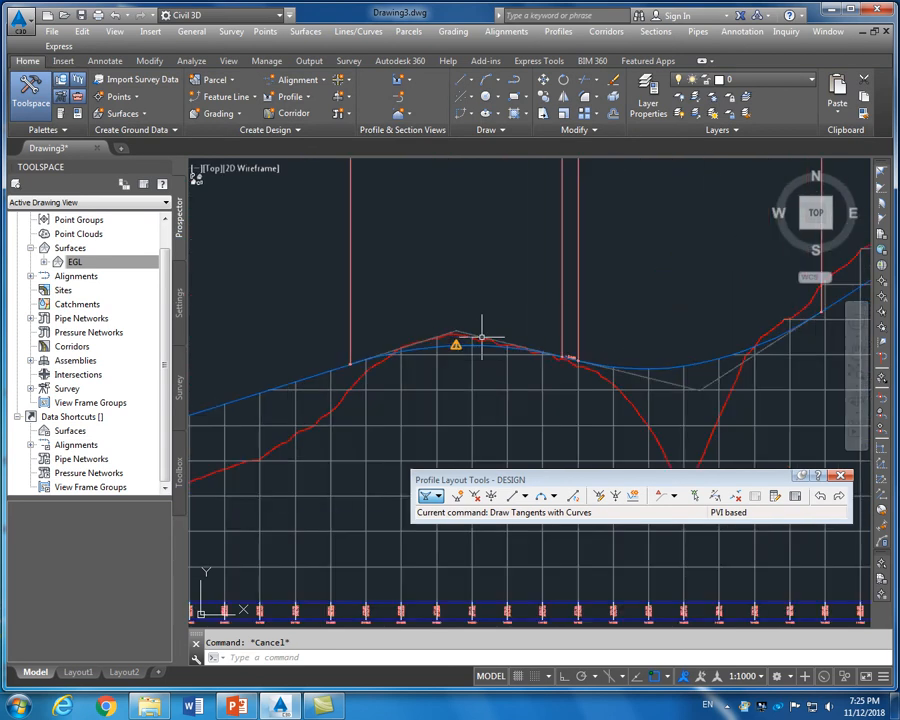
scroll(481, 337, up, 3)
click(447, 306)
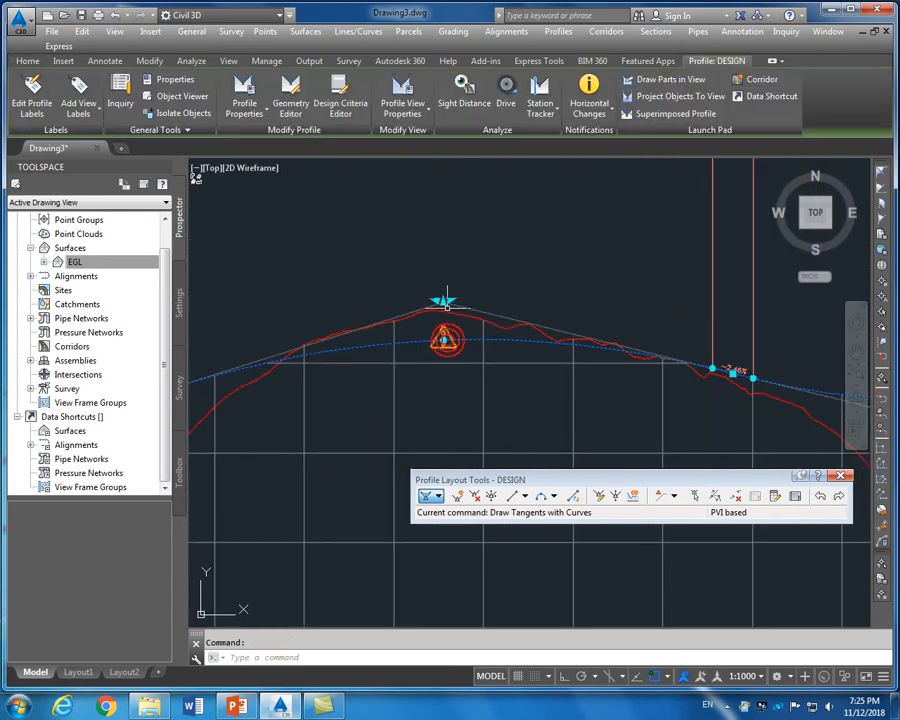
click(446, 302)
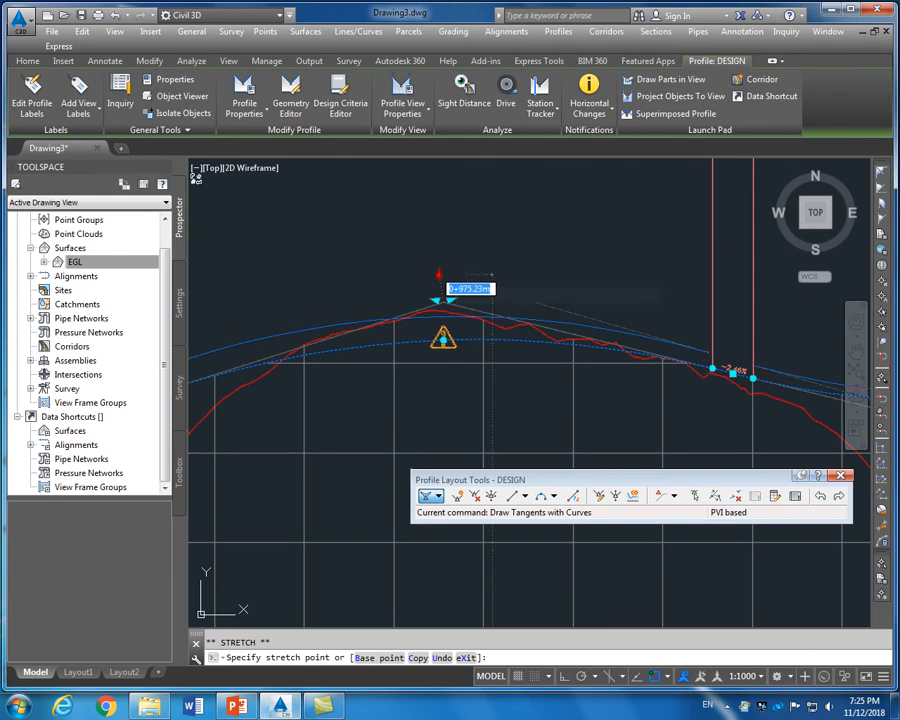
key(Escape)
key(Escape)
scroll(393, 378, down, 2)
scroll(540, 386, up, 2)
scroll(540, 386, down, 3)
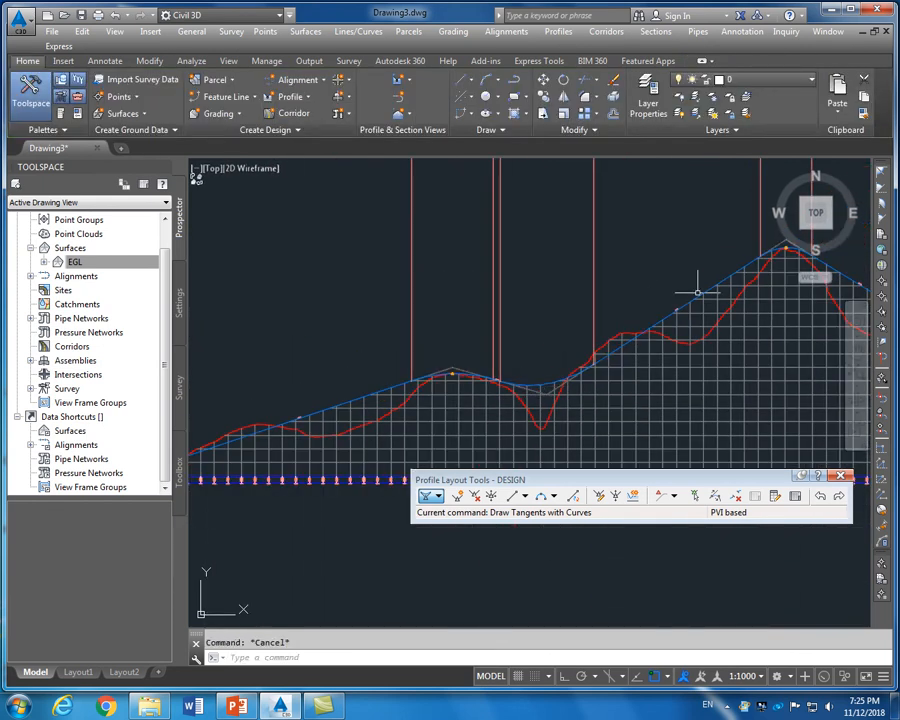
scroll(593, 436, down, 2)
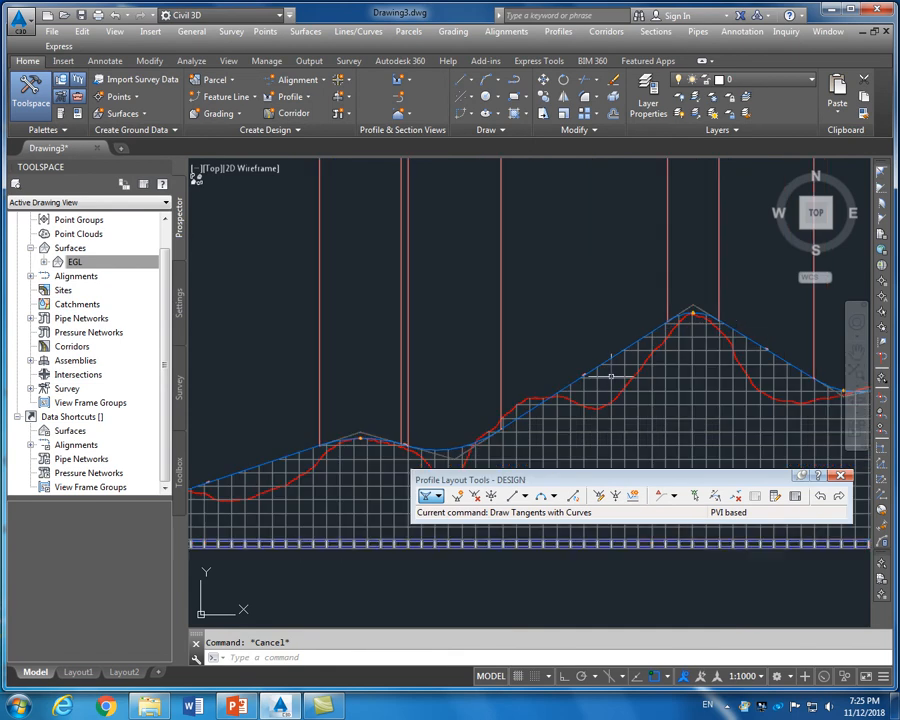
scroll(605, 372, down, 2)
scroll(698, 367, up, 4)
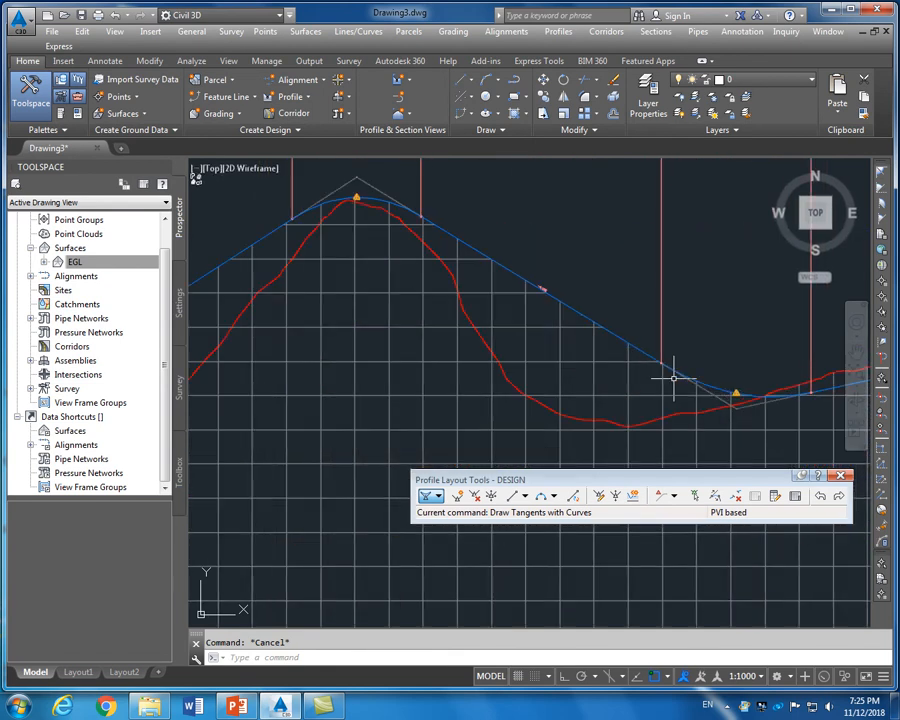
scroll(650, 390, down, 2)
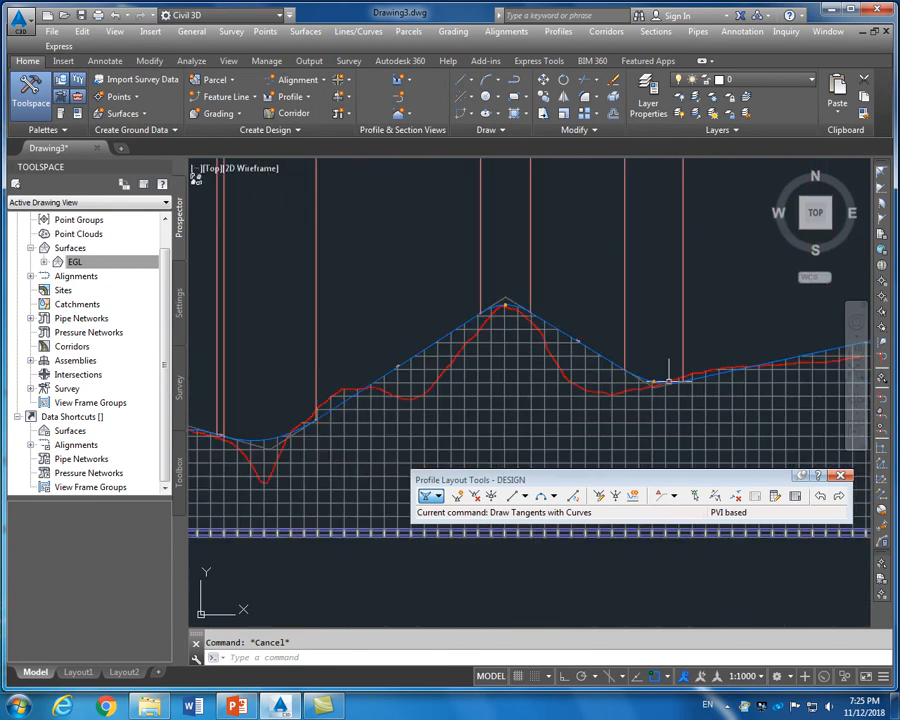
scroll(650, 376, up, 2)
Raise the DESIGN profile's sag point slightly, lengthening its curve
click(661, 383)
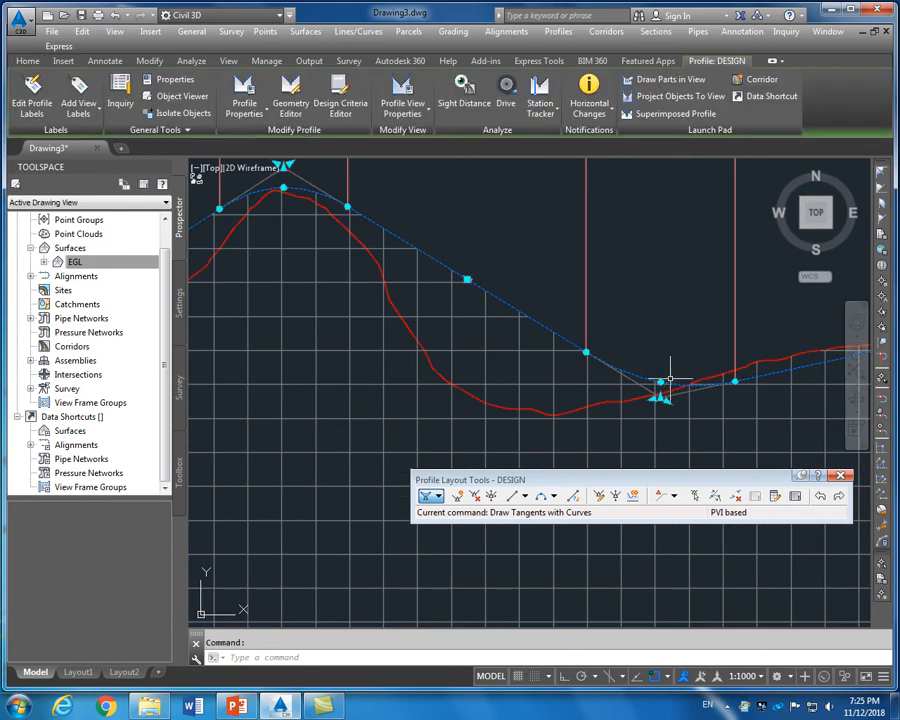
click(660, 381)
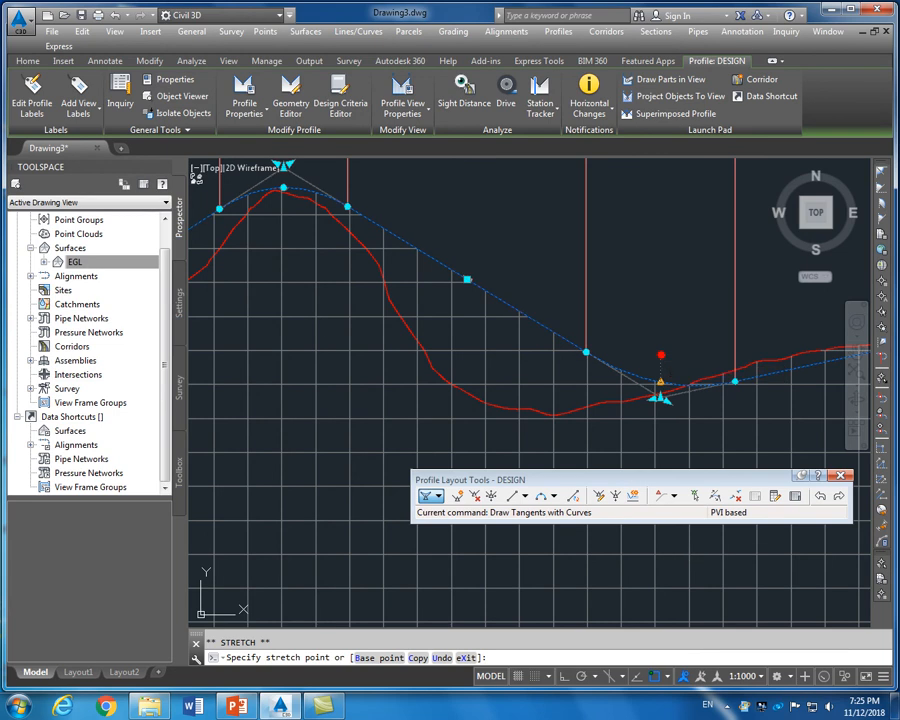
click(660, 355)
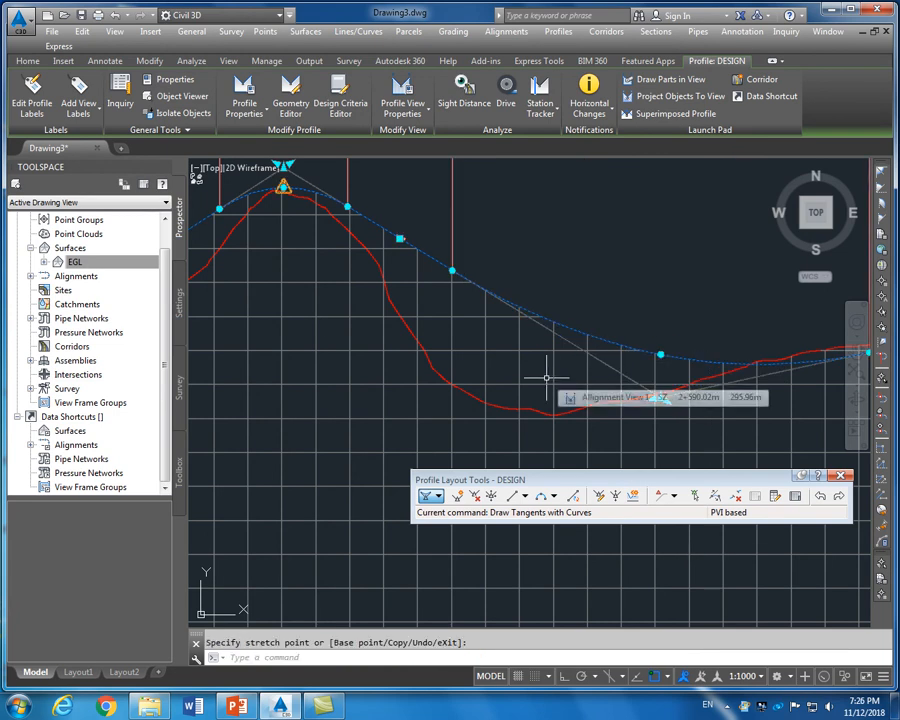
key(Escape)
key(Escape)
scroll(630, 379, up, 2)
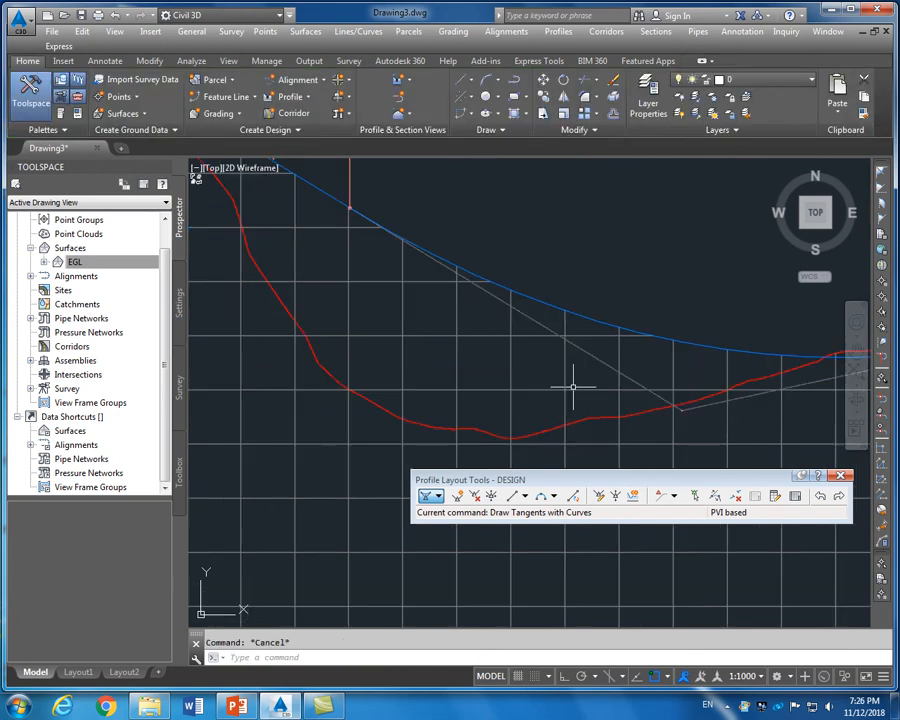
scroll(573, 386, down, 3)
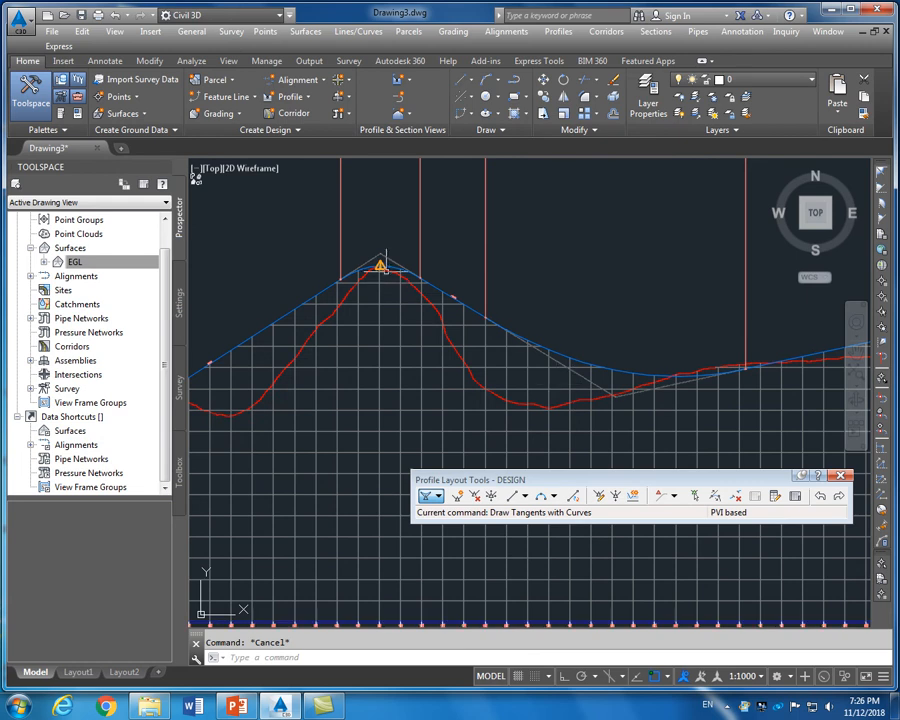
Lower the crest point so it sits beneath the ground peak
click(381, 268)
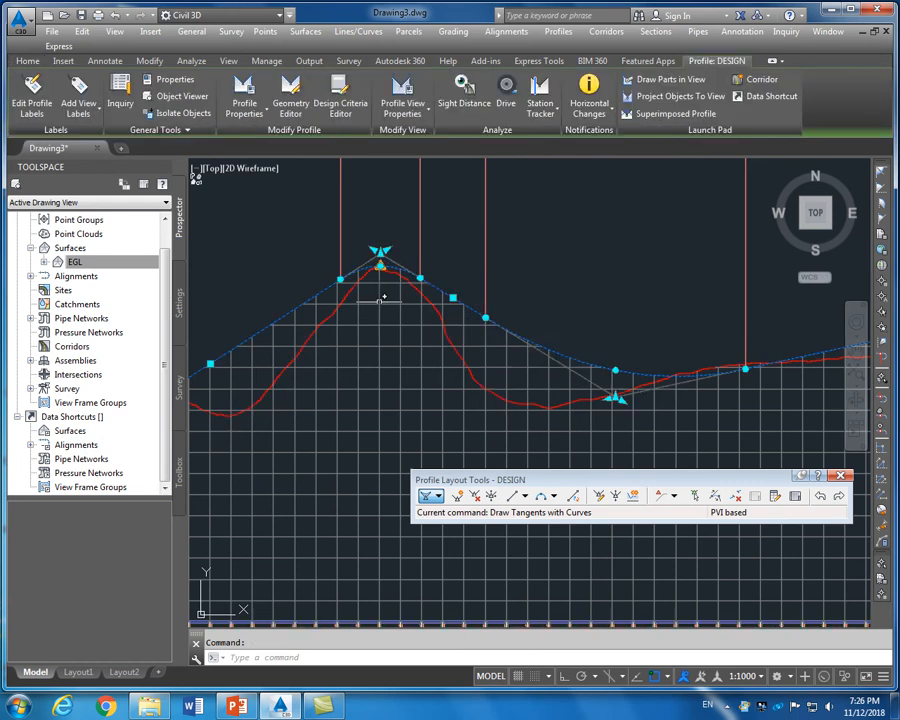
click(381, 250)
click(378, 305)
key(Escape)
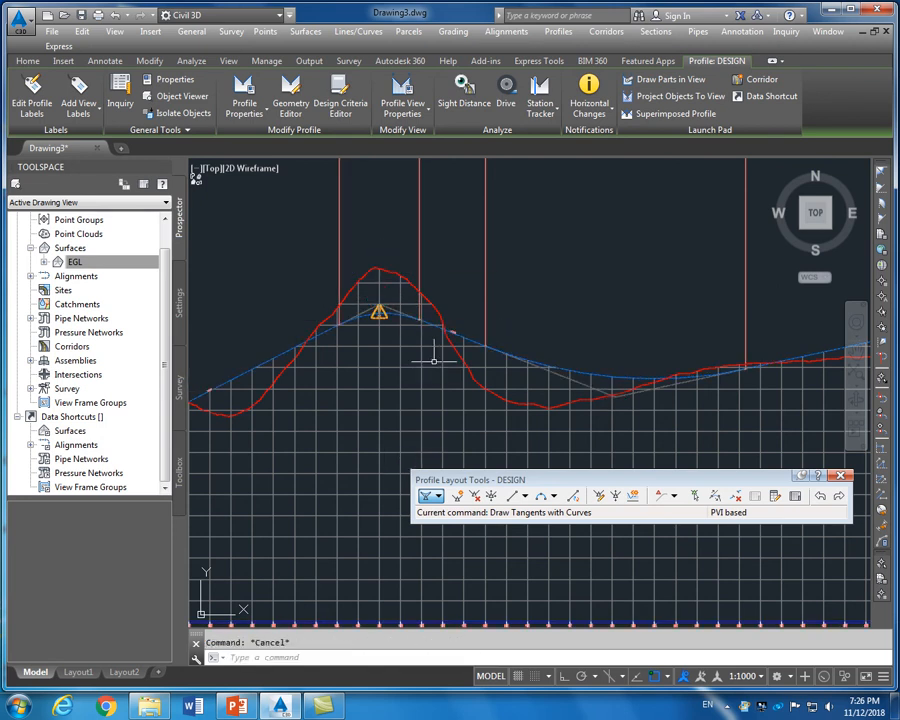
scroll(438, 355, down, 3)
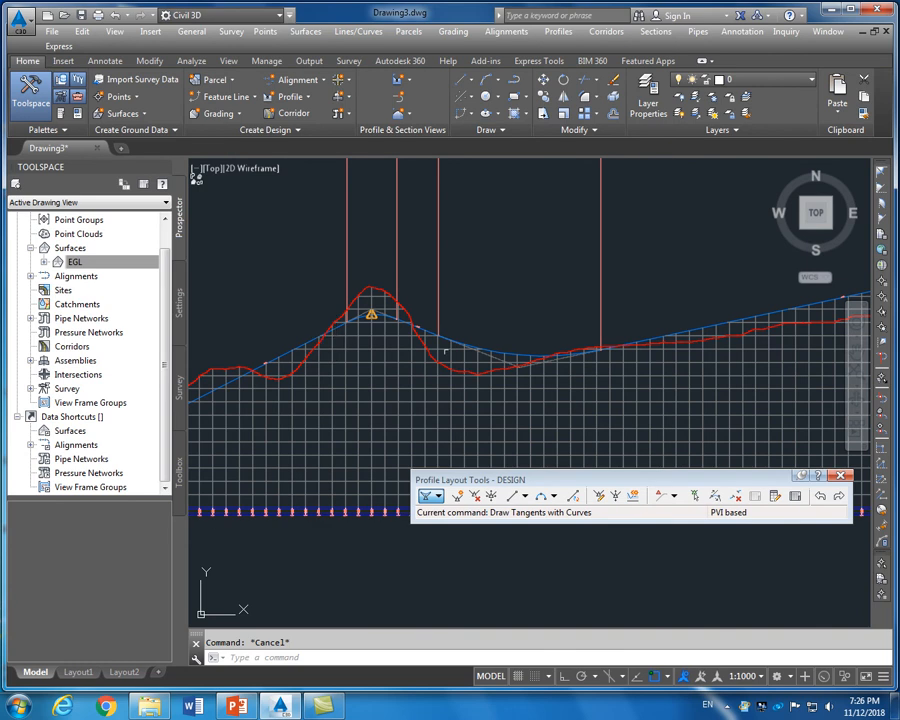
scroll(440, 352, down, 5)
scroll(427, 348, up, 4)
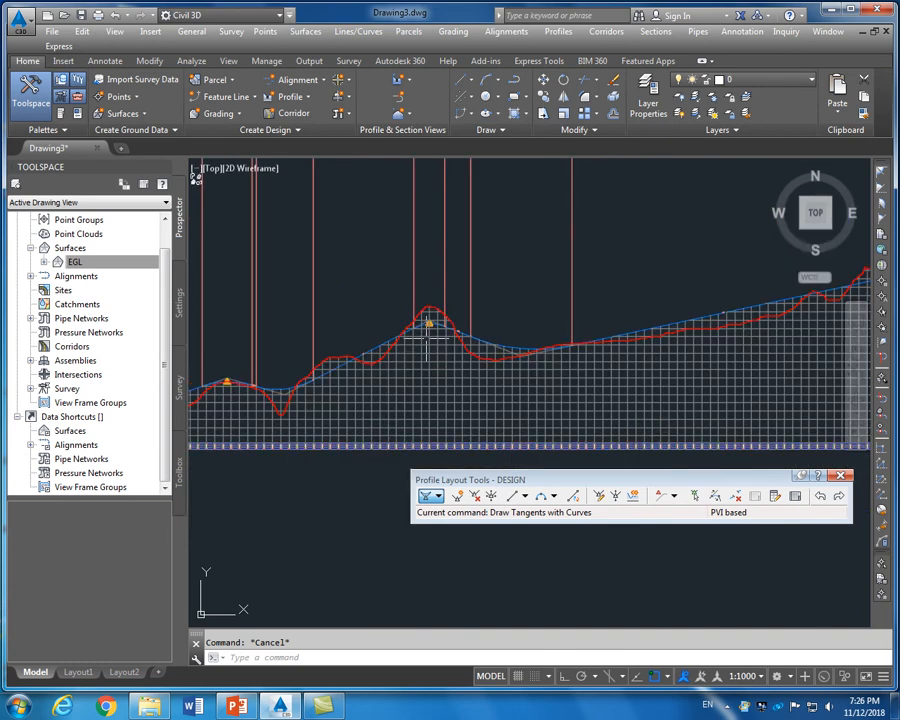
scroll(428, 340, up, 2)
Try adjusting the crest point and crest curve again, cancelling both edits
click(430, 317)
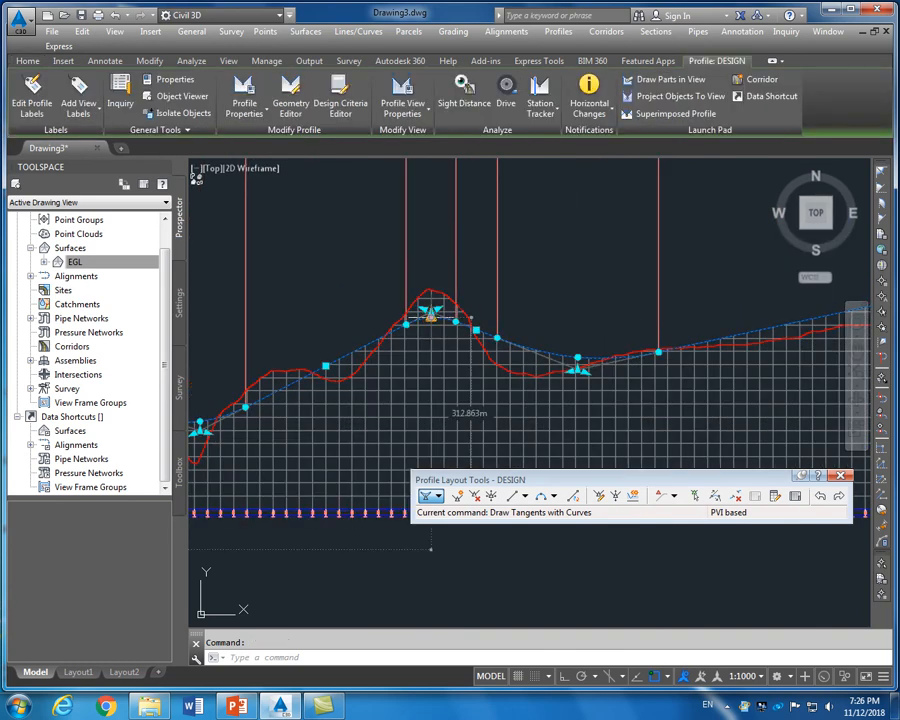
click(430, 313)
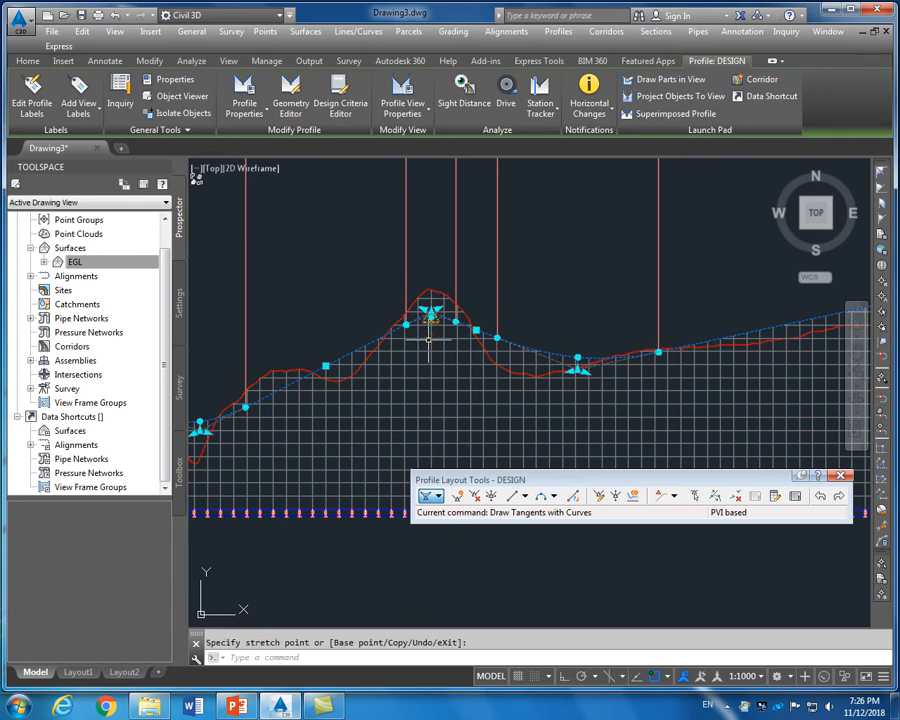
key(Escape)
scroll(430, 330, up, 5)
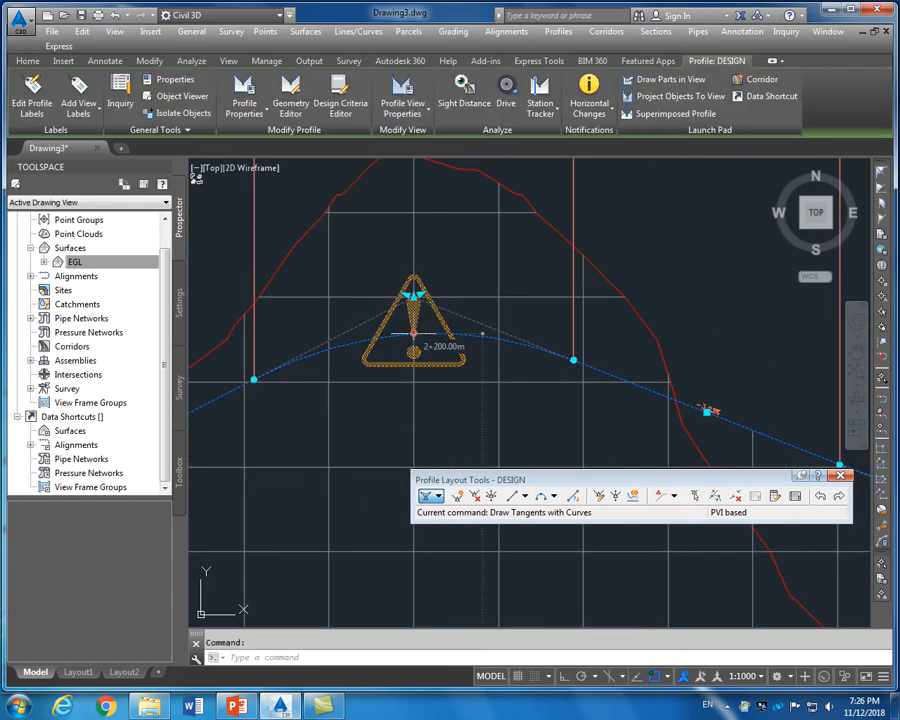
click(413, 333)
key(Escape)
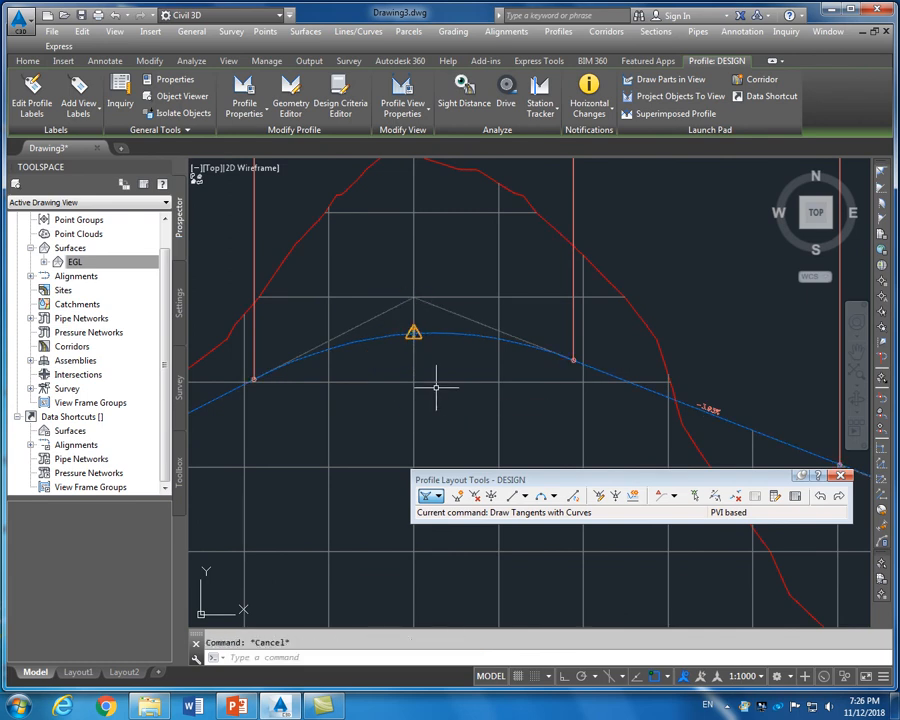
key(Escape)
scroll(436, 387, down, 5)
scroll(273, 430, up, 3)
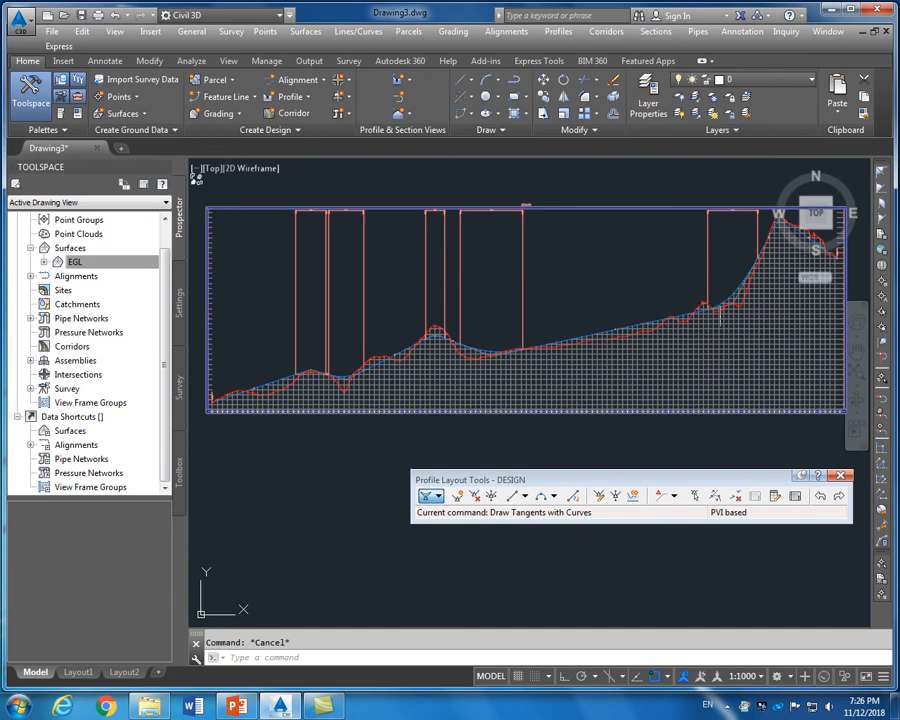
scroll(716, 297, up, 6)
scroll(580, 360, down, 5)
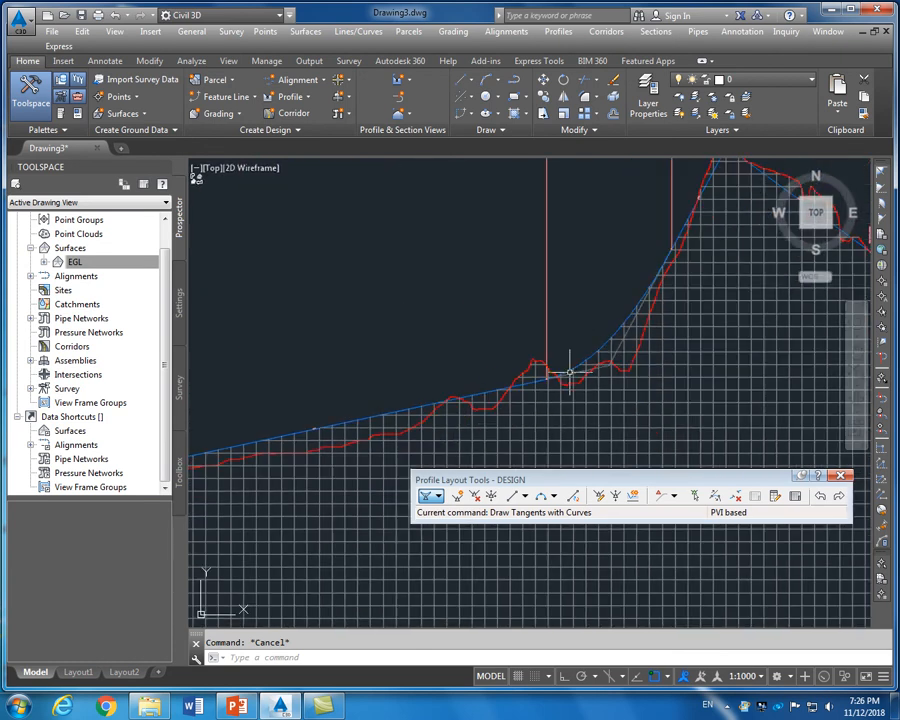
scroll(595, 320, up, 5)
scroll(590, 305, up, 4)
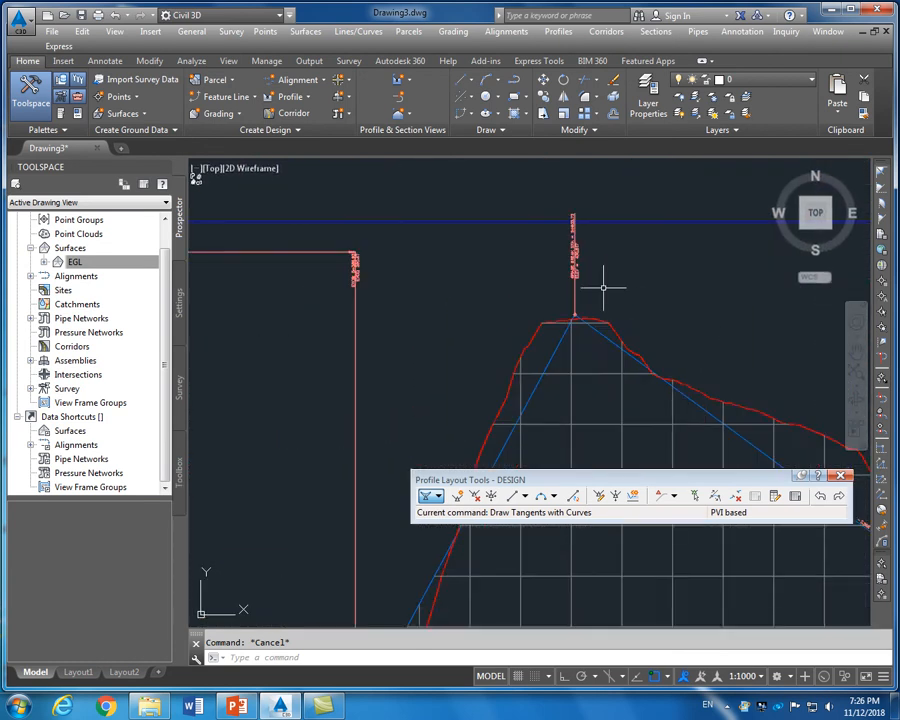
scroll(524, 316, down, 2)
scroll(524, 316, down, 4)
scroll(583, 352, up, 6)
scroll(590, 345, down, 5)
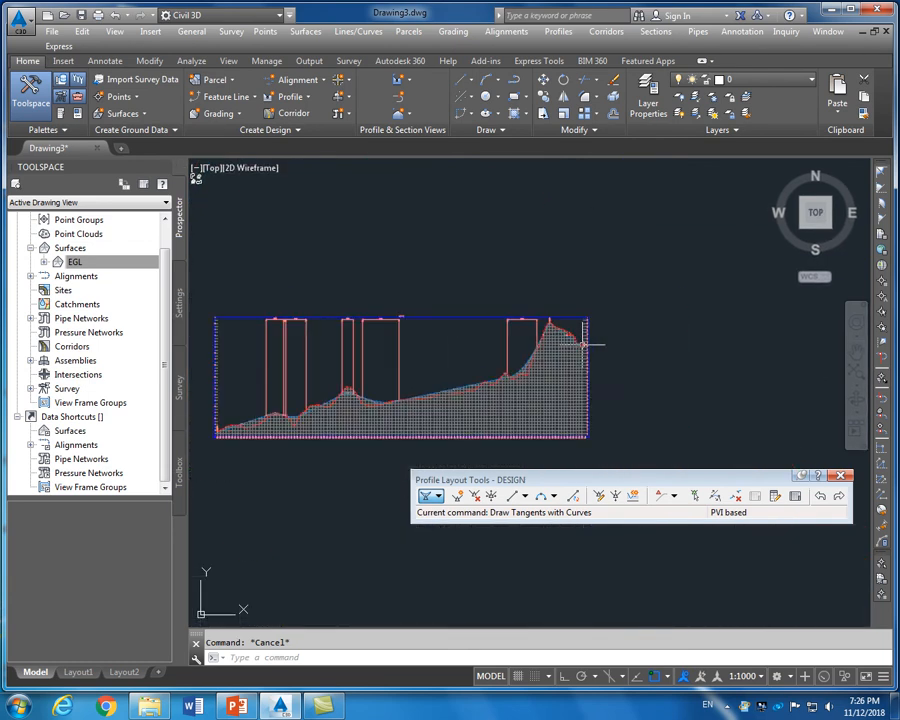
scroll(509, 340, up, 6)
scroll(505, 336, down, 6)
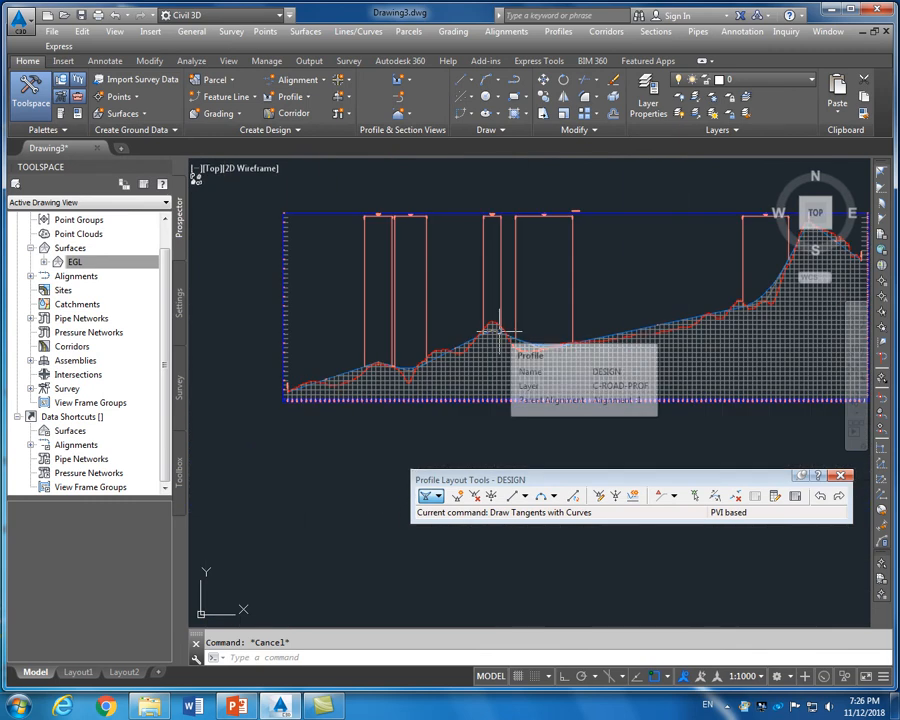
scroll(498, 330, up, 6)
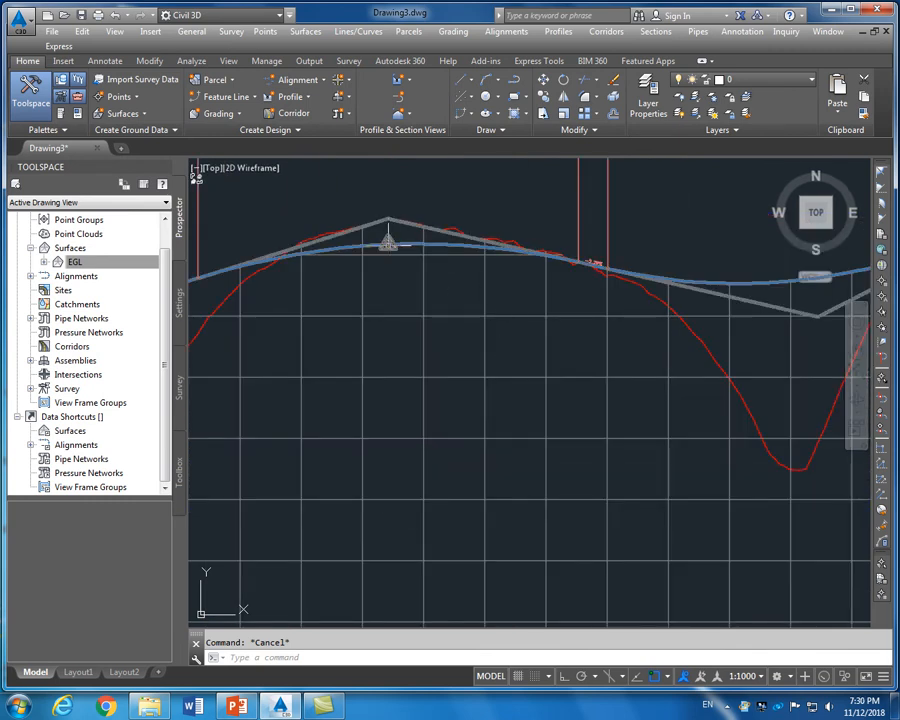
scroll(388, 242, up, 2)
Lower the DESIGN profile's peak point beneath the ground peak and inspect the result
click(394, 203)
click(388, 204)
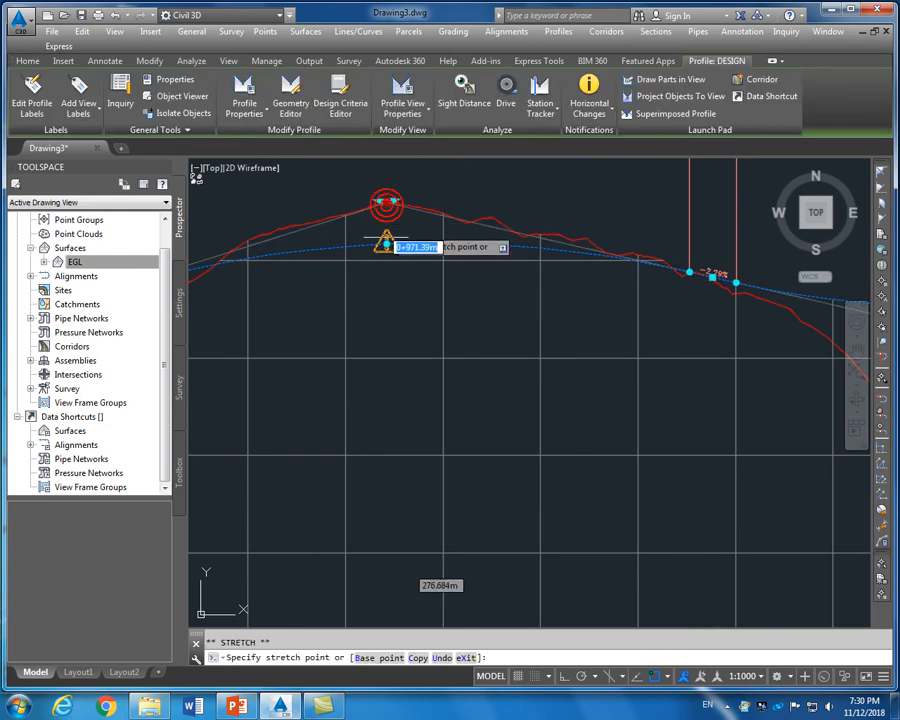
click(387, 277)
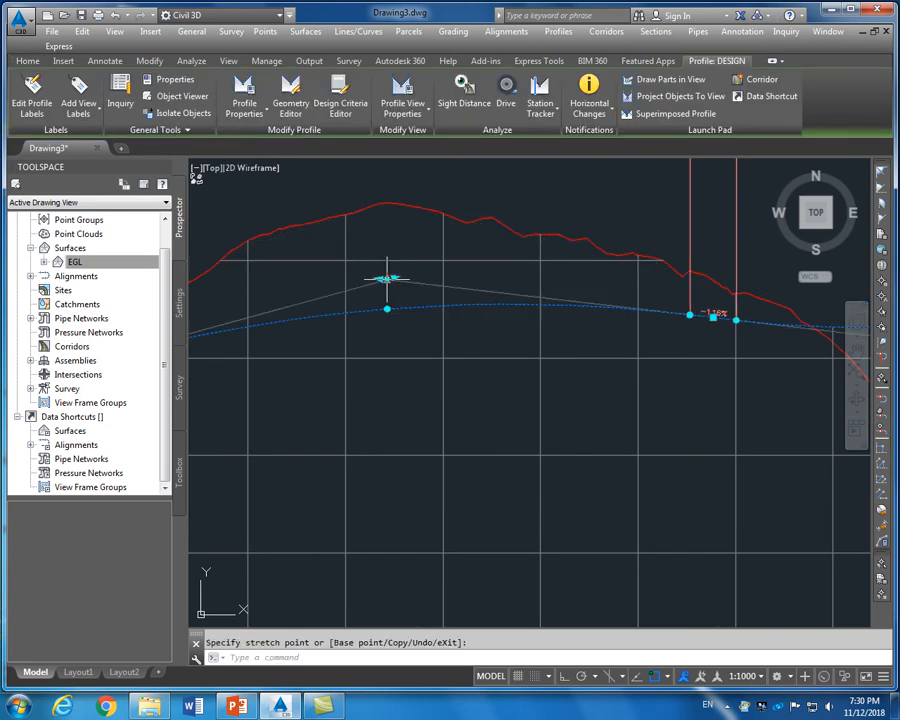
key(Escape)
key(Escape)
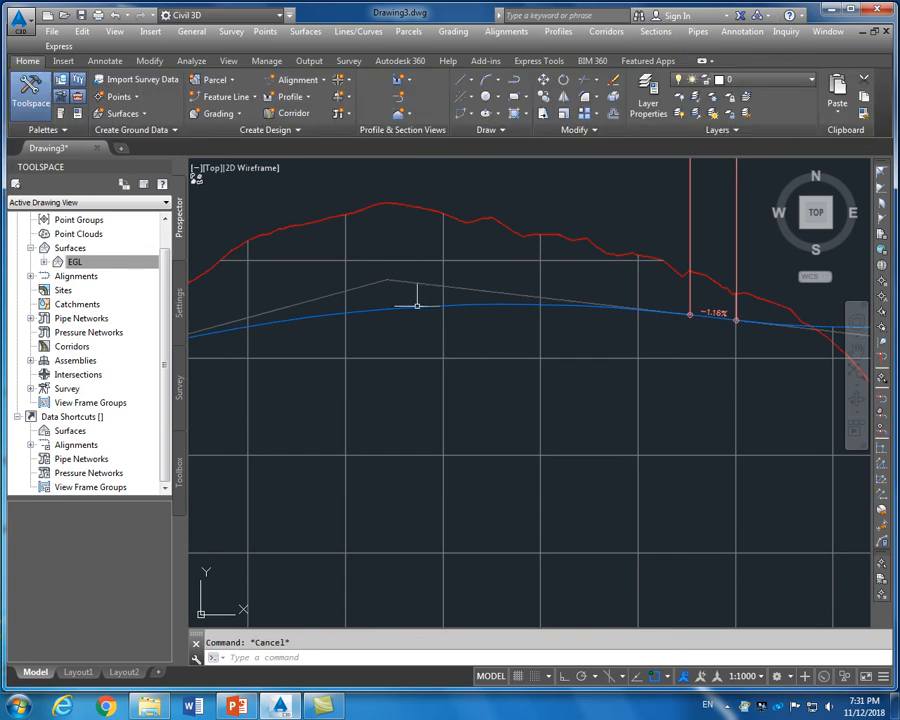
scroll(417, 305, down, 3)
scroll(475, 287, down, 2)
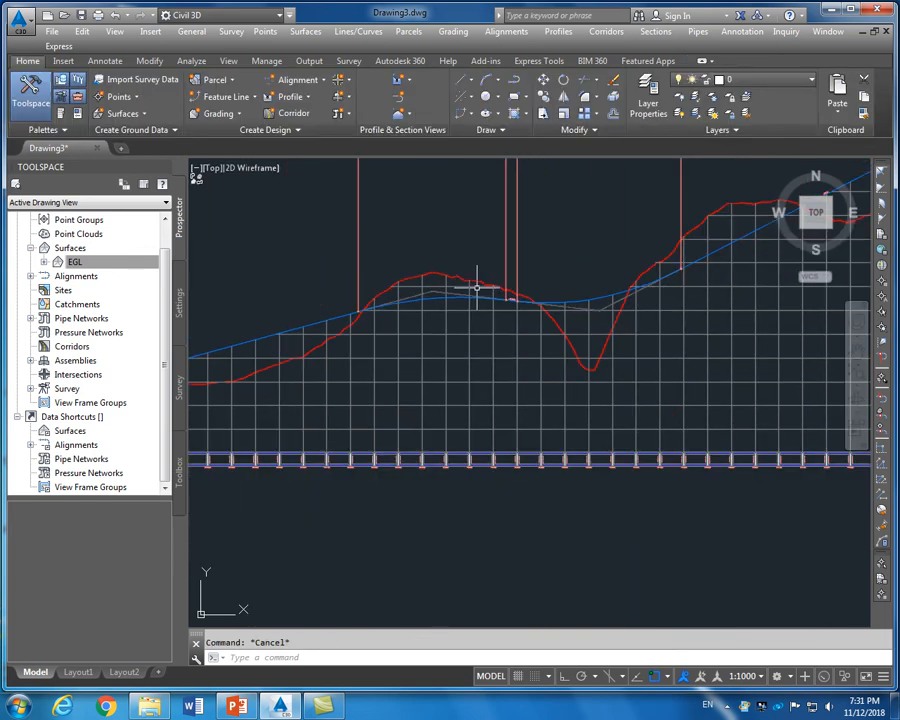
scroll(388, 373, down, 4)
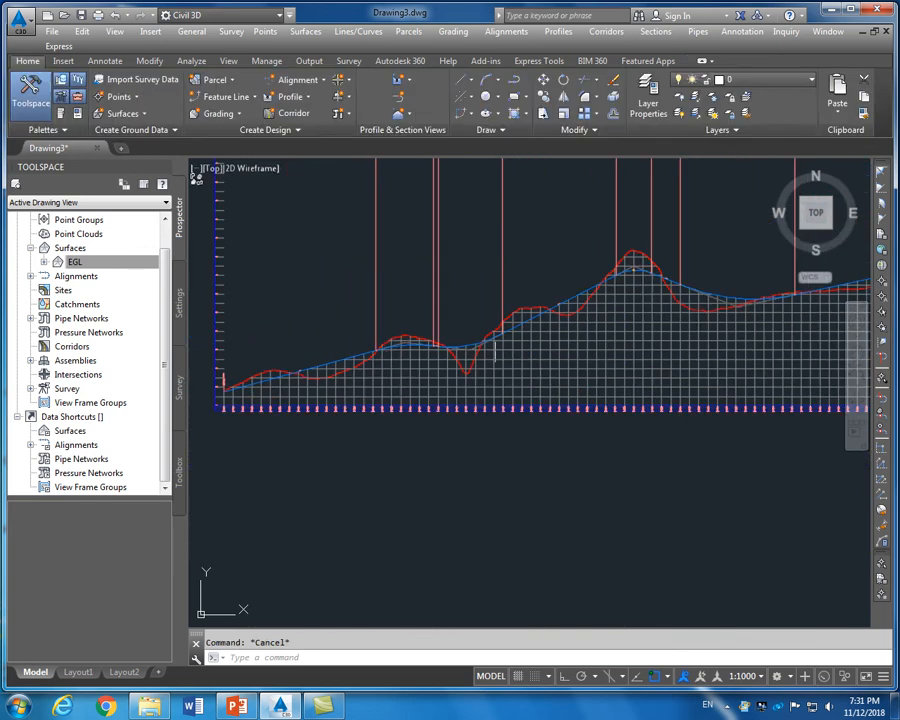
scroll(581, 300, up, 4)
scroll(581, 300, up, 2)
scroll(468, 321, down, 3)
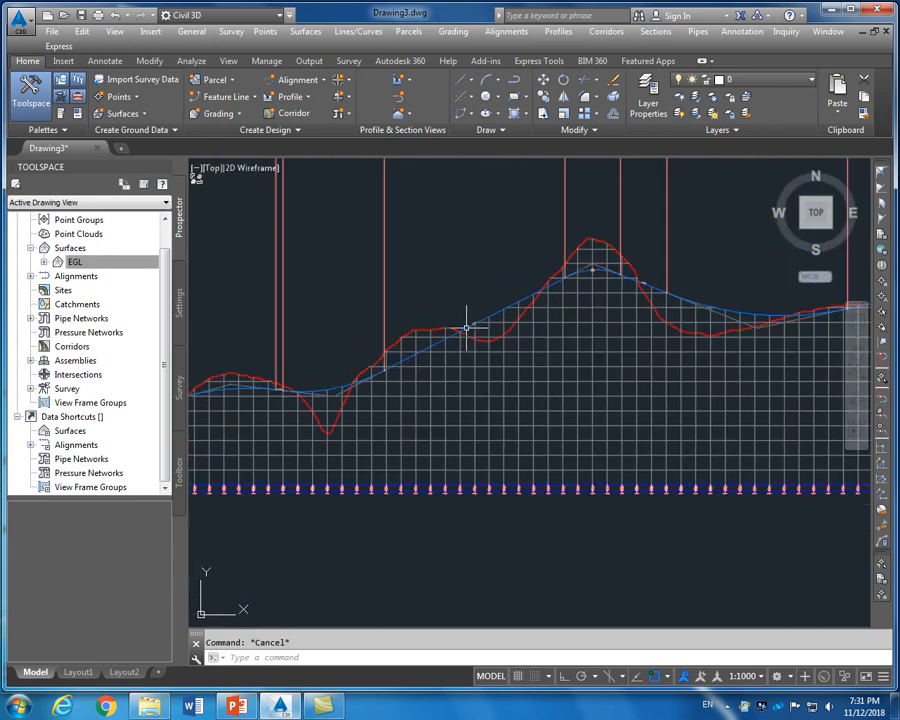
scroll(605, 268, up, 4)
scroll(498, 280, down, 1)
scroll(498, 270, up, 1)
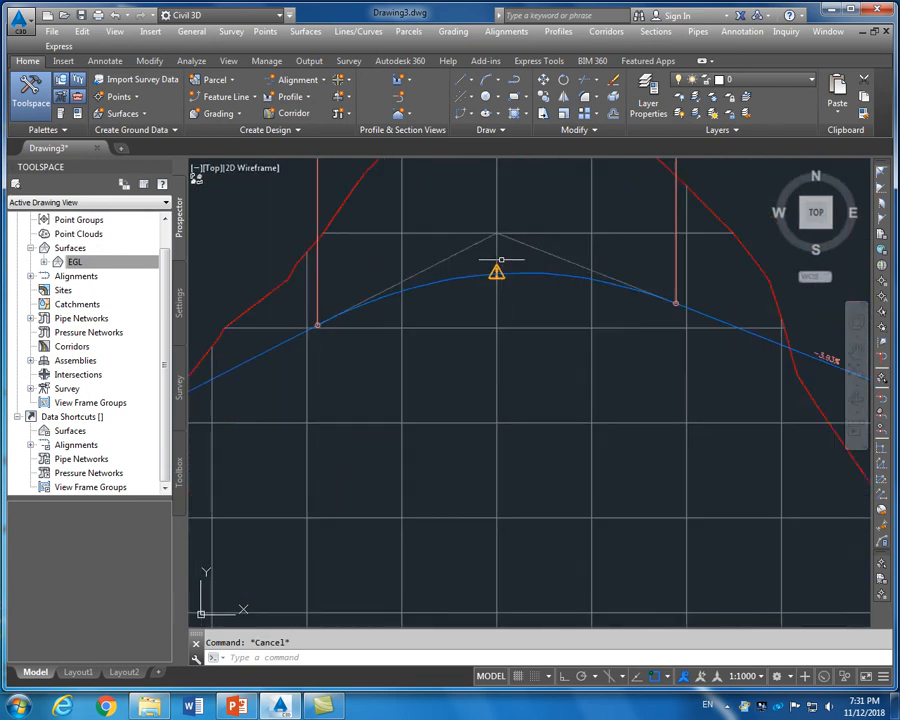
scroll(454, 410, down, 4)
scroll(569, 416, up, 3)
scroll(545, 402, down, 7)
scroll(669, 352, up, 5)
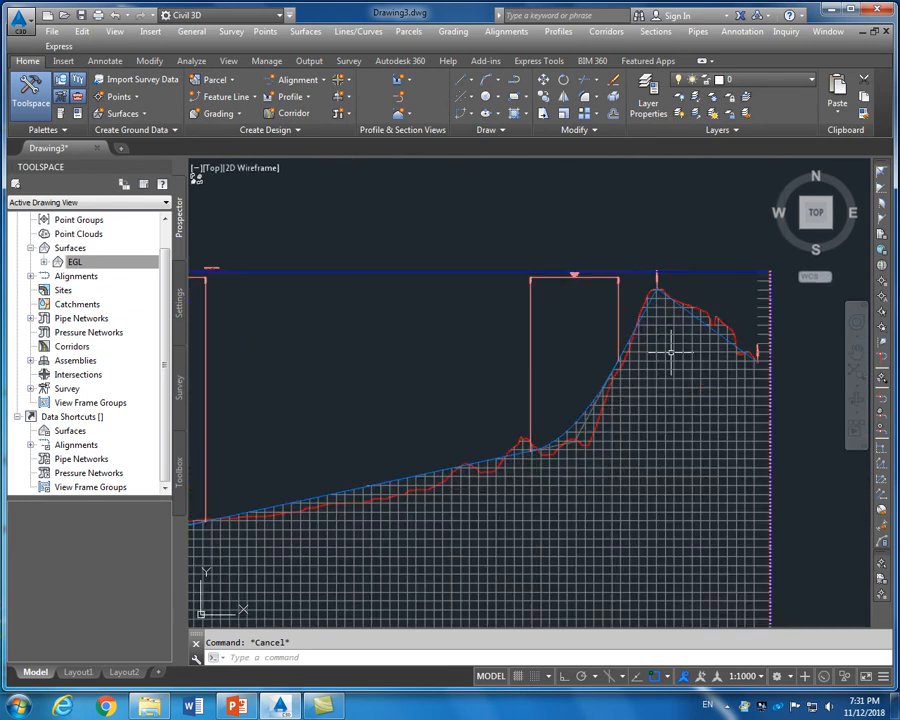
scroll(667, 344, down, 3)
scroll(669, 342, down, 4)
scroll(556, 381, up, 8)
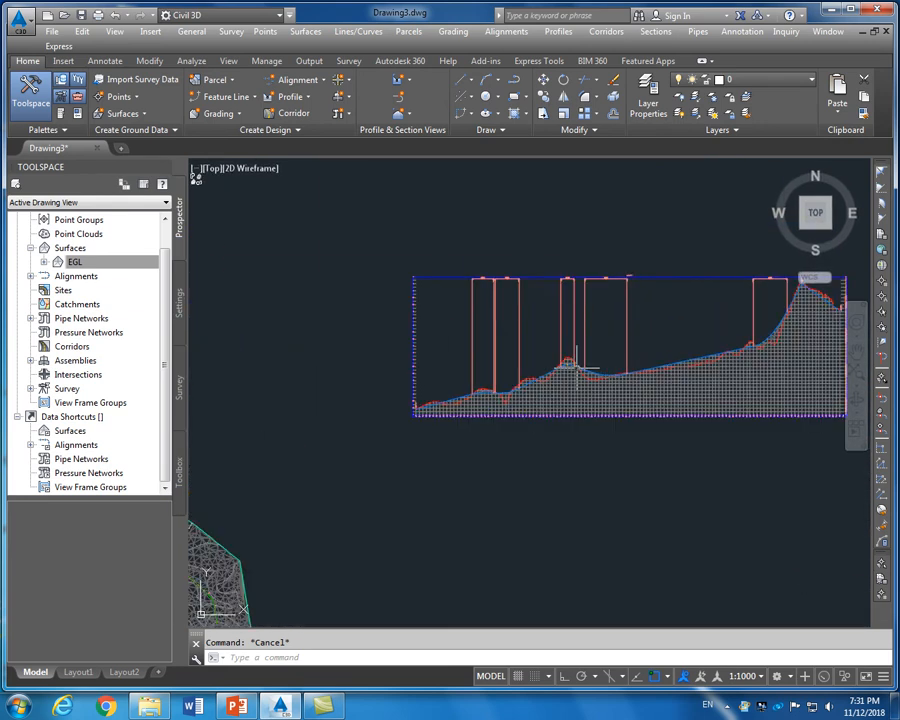
scroll(556, 381, up, 4)
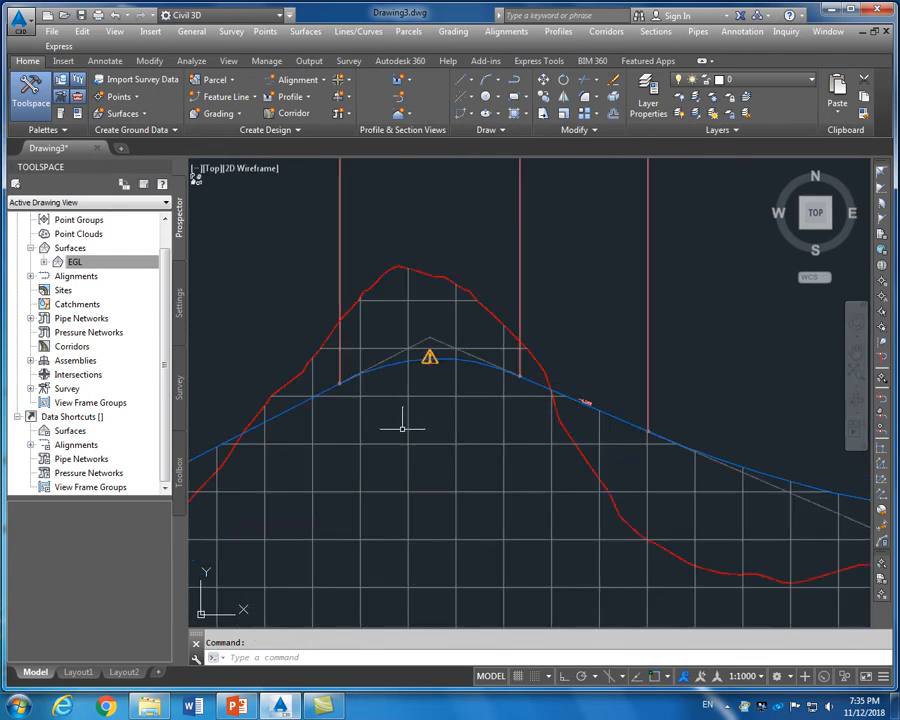
scroll(428, 358, up, 4)
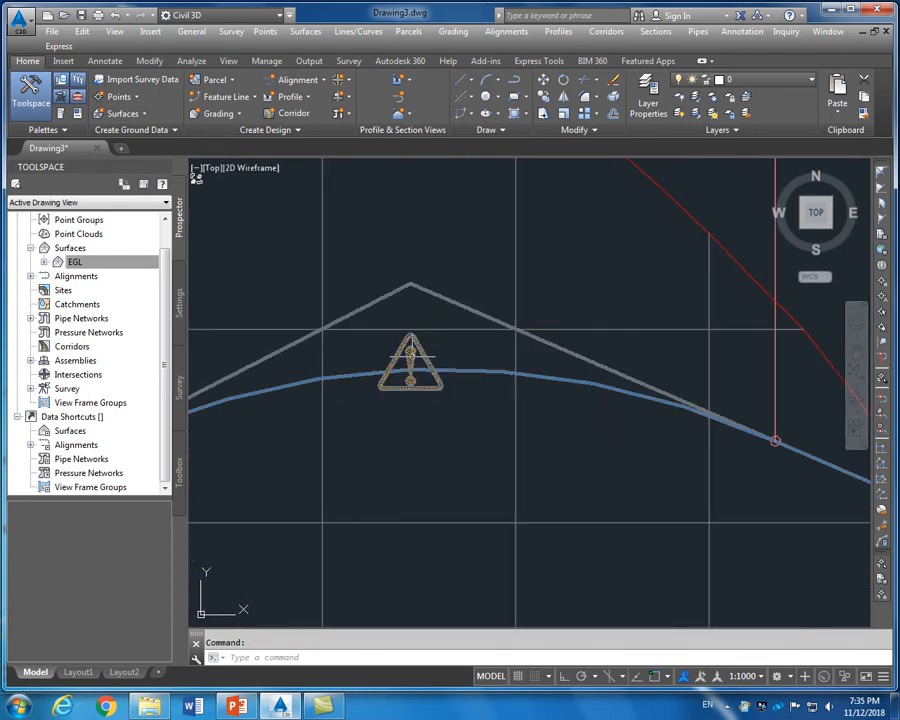
scroll(420, 352, down, 5)
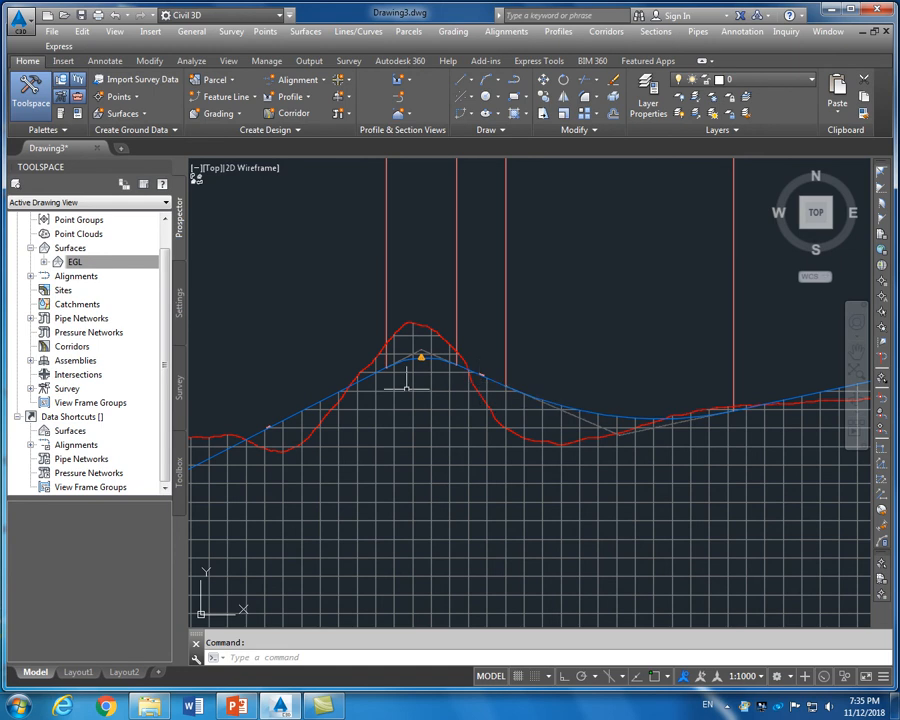
scroll(421, 356, up, 4)
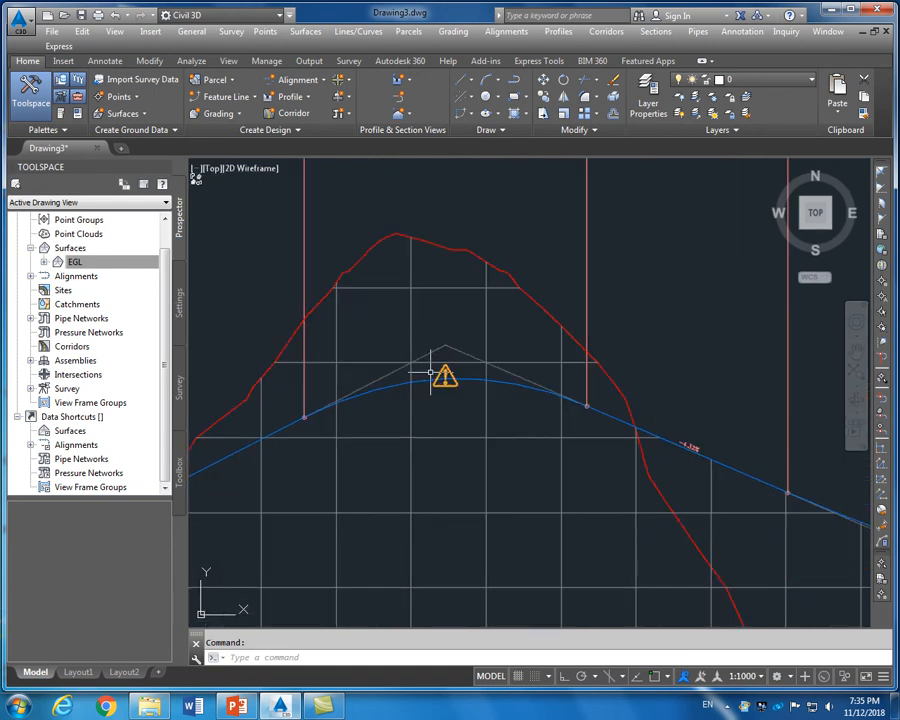
Drag the crest vertex down twice more to its final, flatter position
click(445, 378)
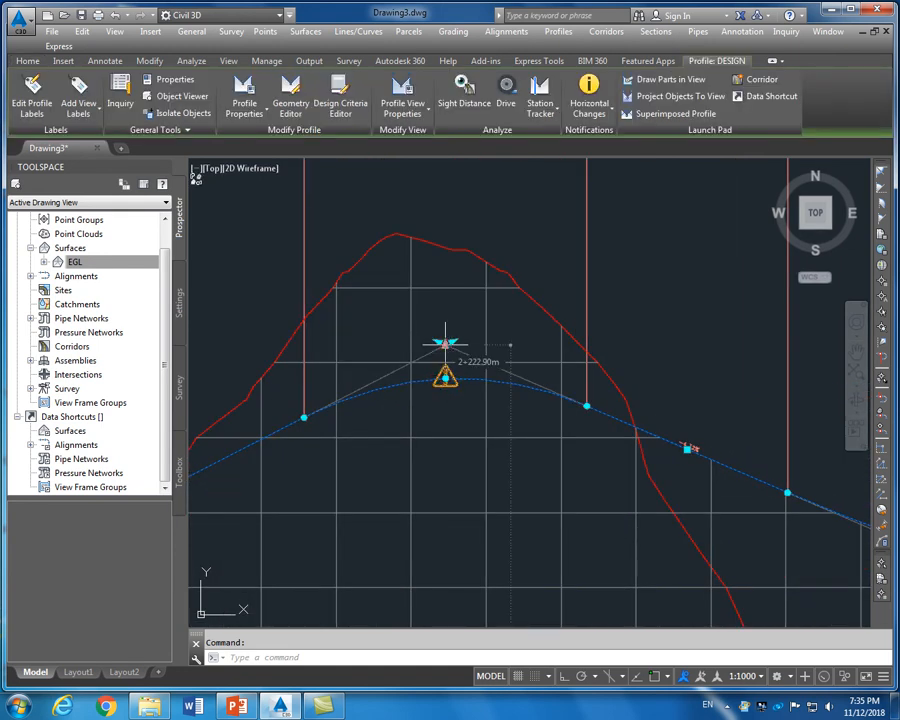
click(445, 343)
scroll(446, 368, down, 3)
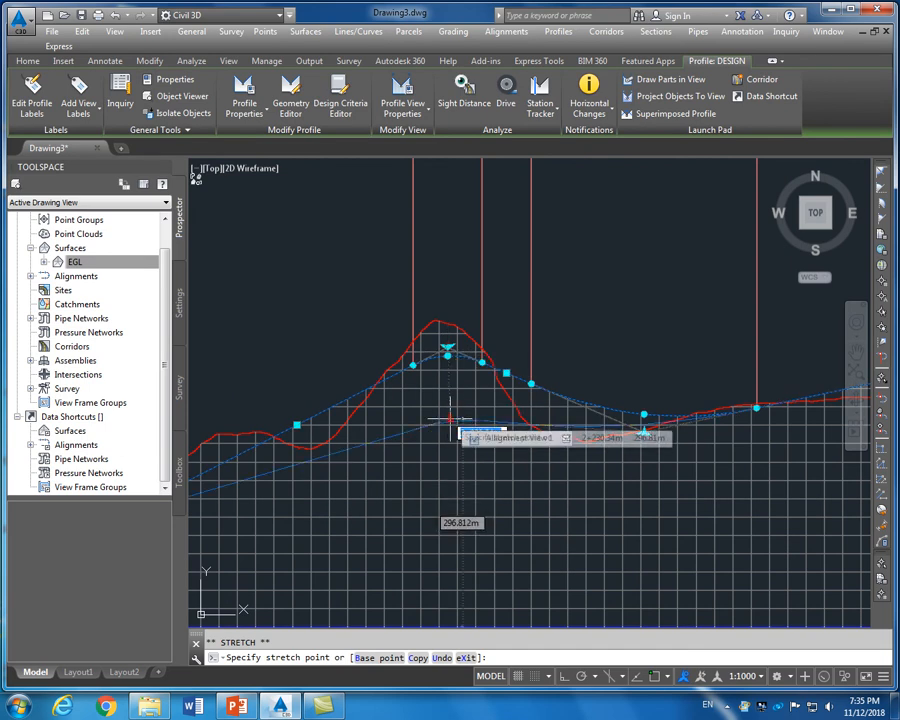
click(448, 418)
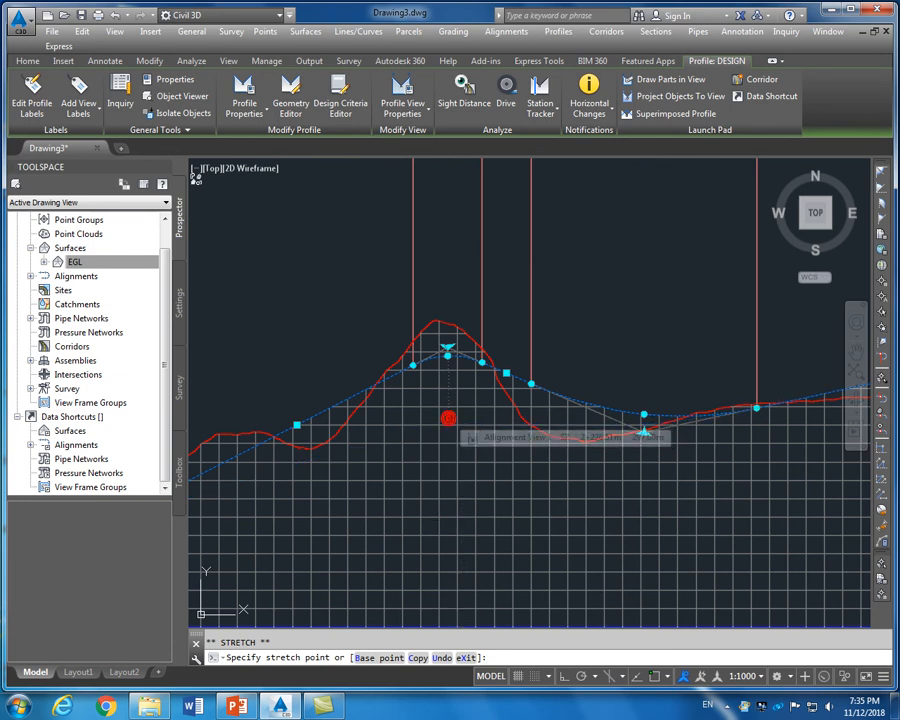
scroll(448, 432, up, 5)
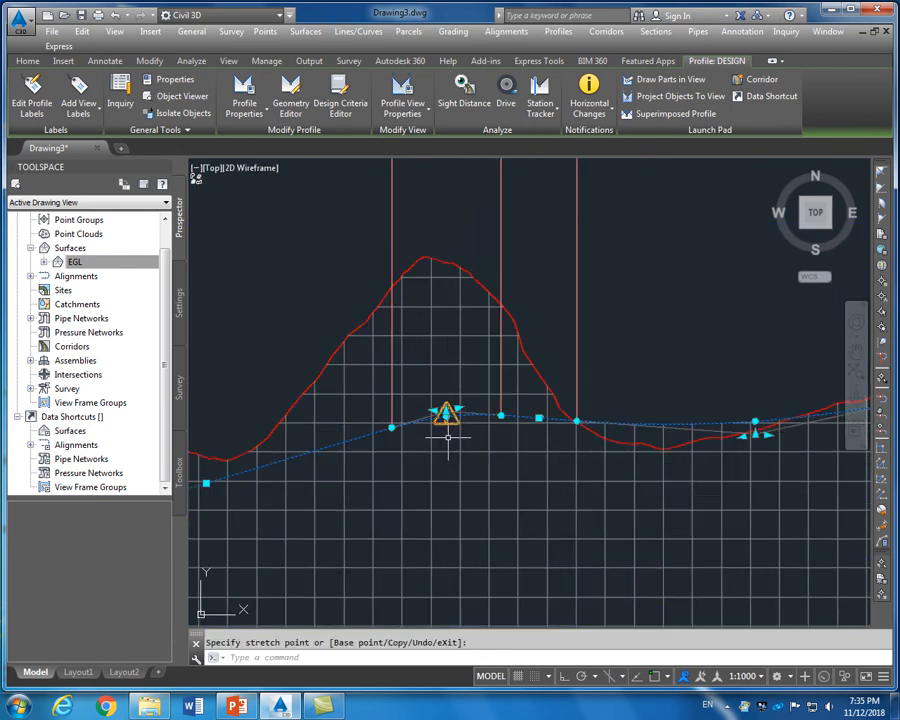
click(444, 402)
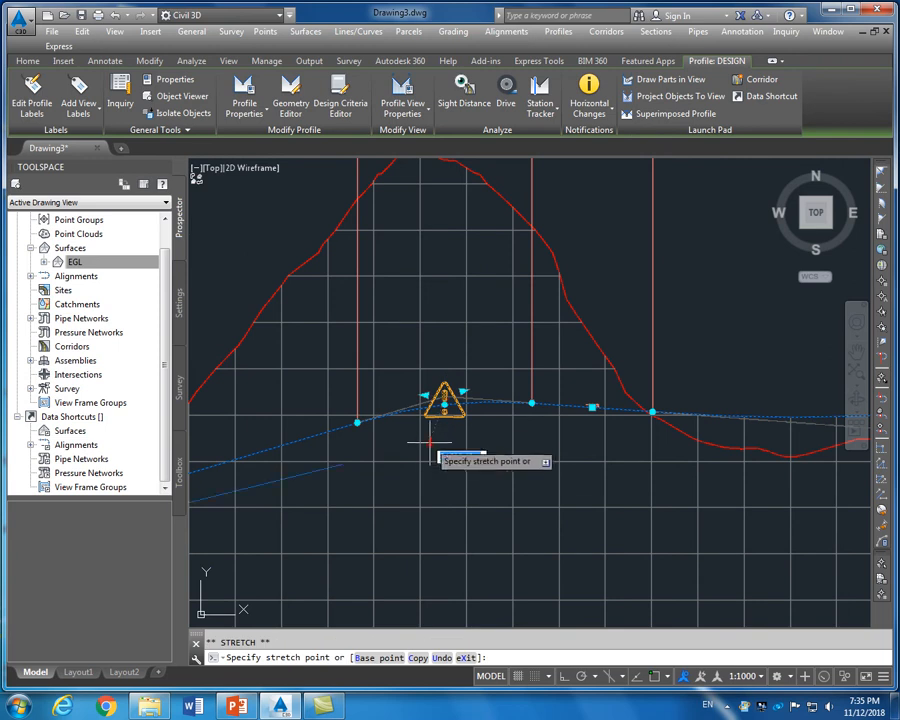
click(436, 437)
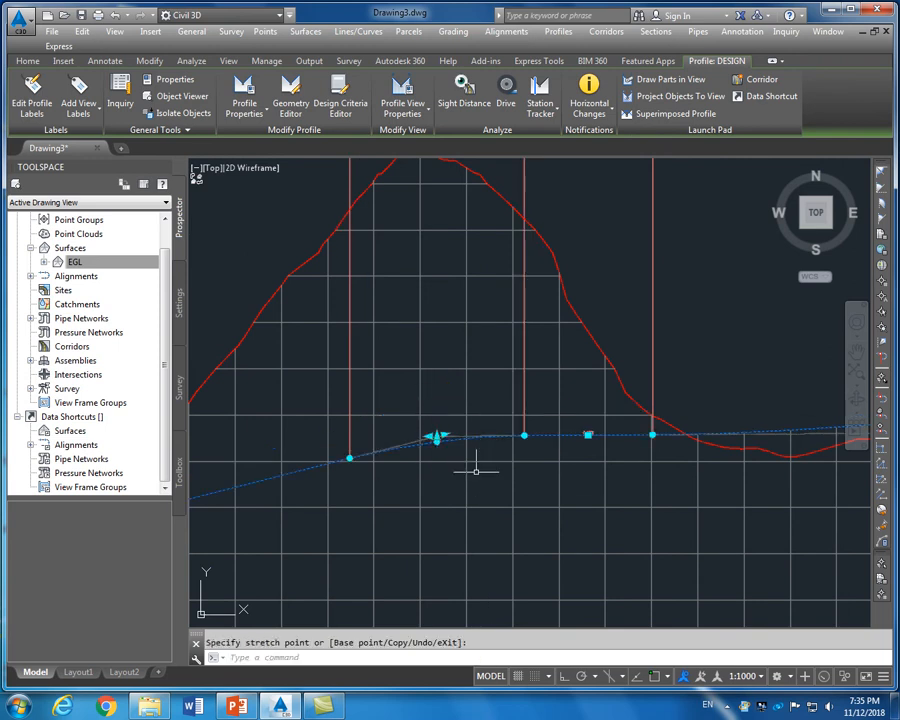
key(Escape)
scroll(436, 420, up, 5)
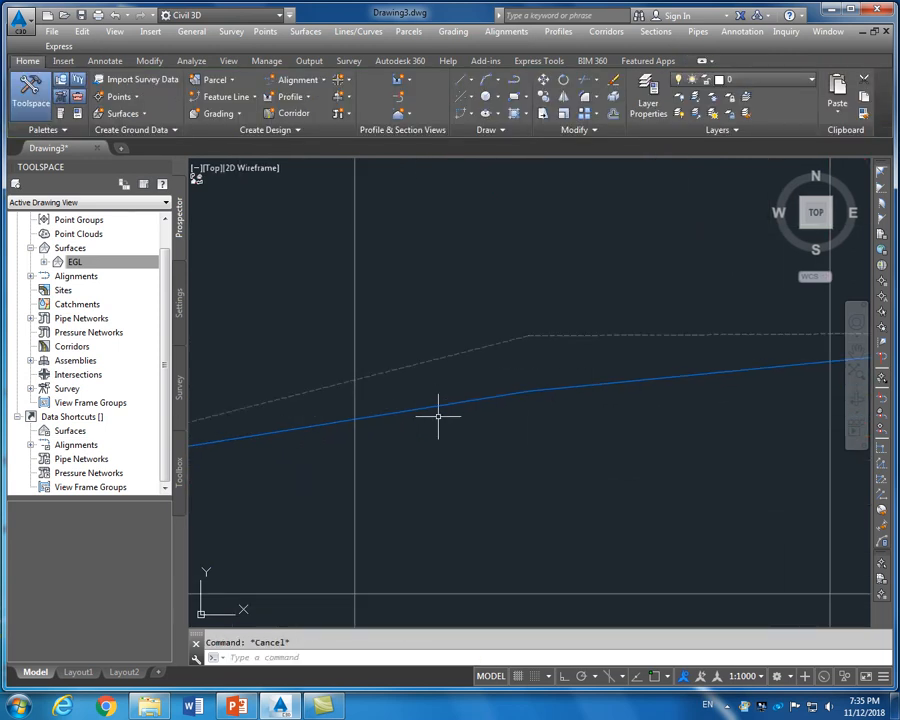
scroll(570, 330, up, 2)
scroll(587, 321, up, 1)
scroll(595, 222, up, 2)
scroll(596, 223, up, 3)
scroll(594, 256, up, 2)
scroll(591, 319, up, 3)
scroll(589, 321, down, 3)
scroll(568, 291, down, 5)
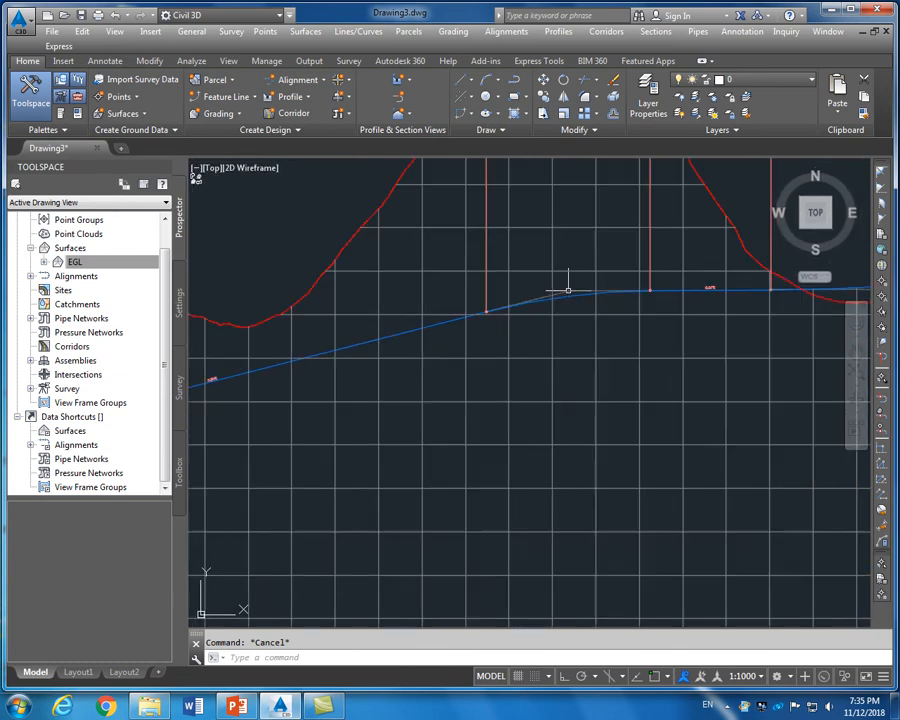
scroll(568, 291, down, 4)
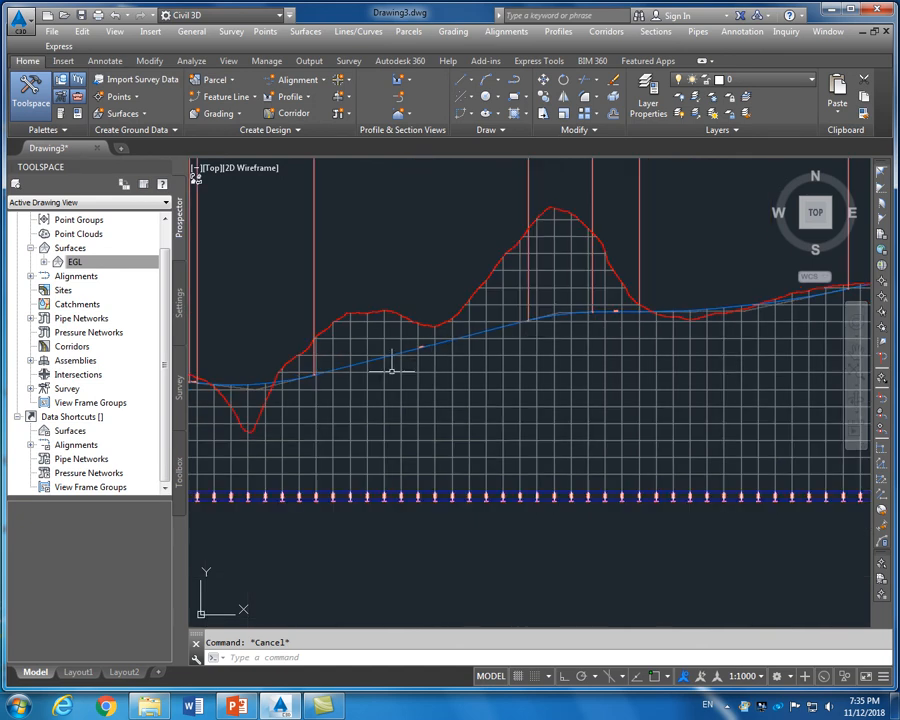
scroll(384, 371, down, 2)
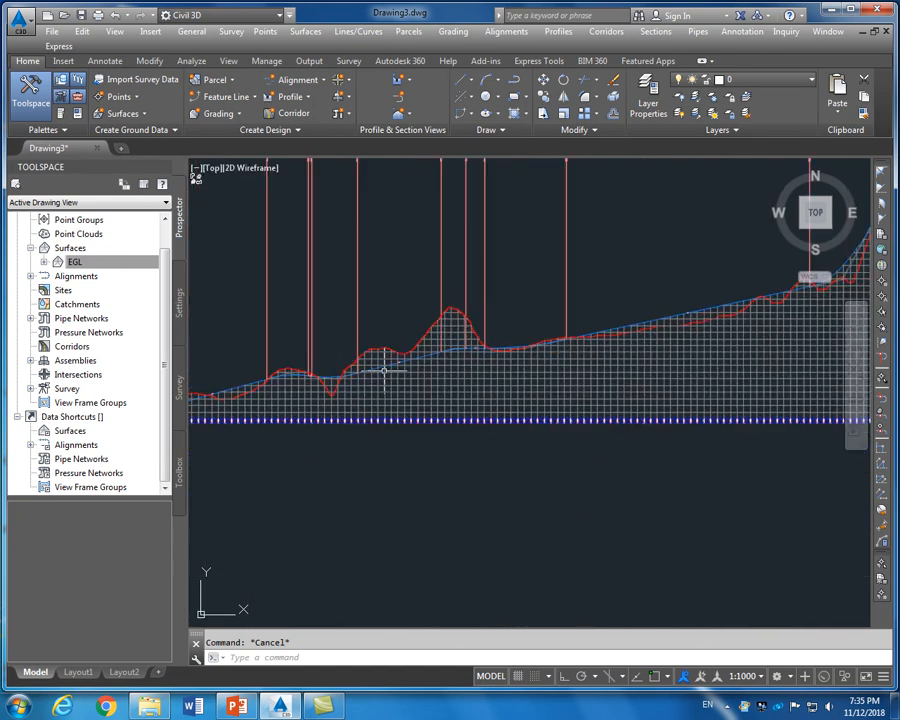
scroll(313, 390, up, 4)
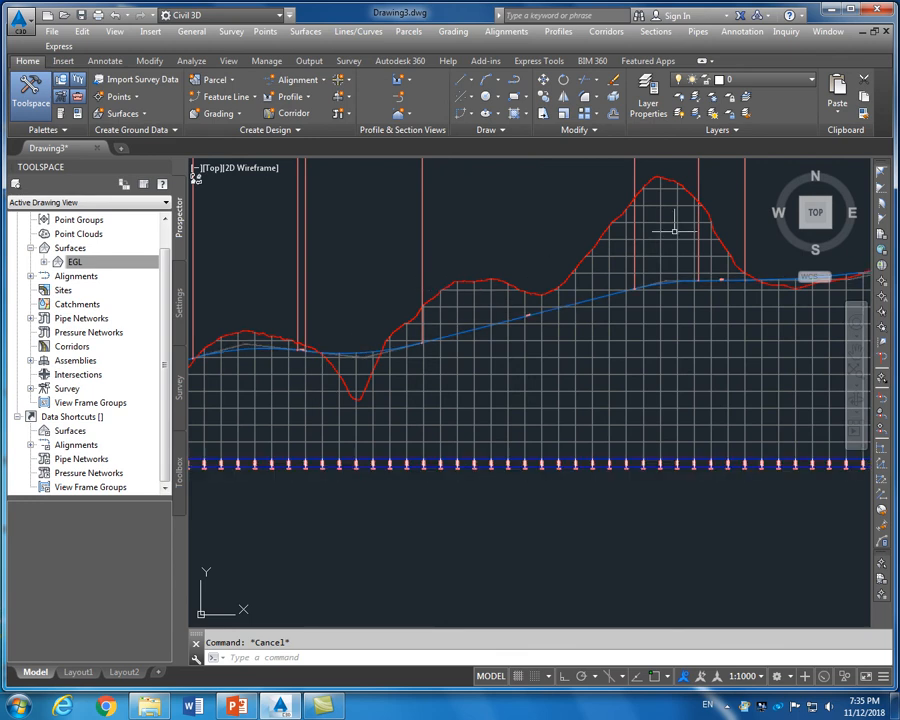
scroll(399, 305, down, 2)
scroll(528, 365, down, 4)
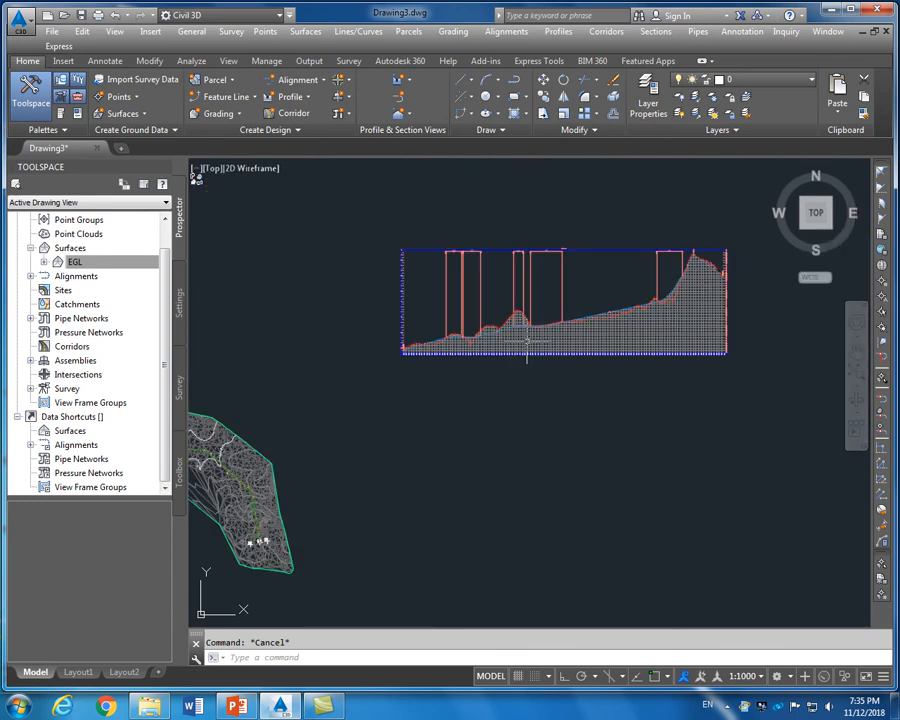
scroll(662, 299, up, 7)
scroll(662, 299, down, 6)
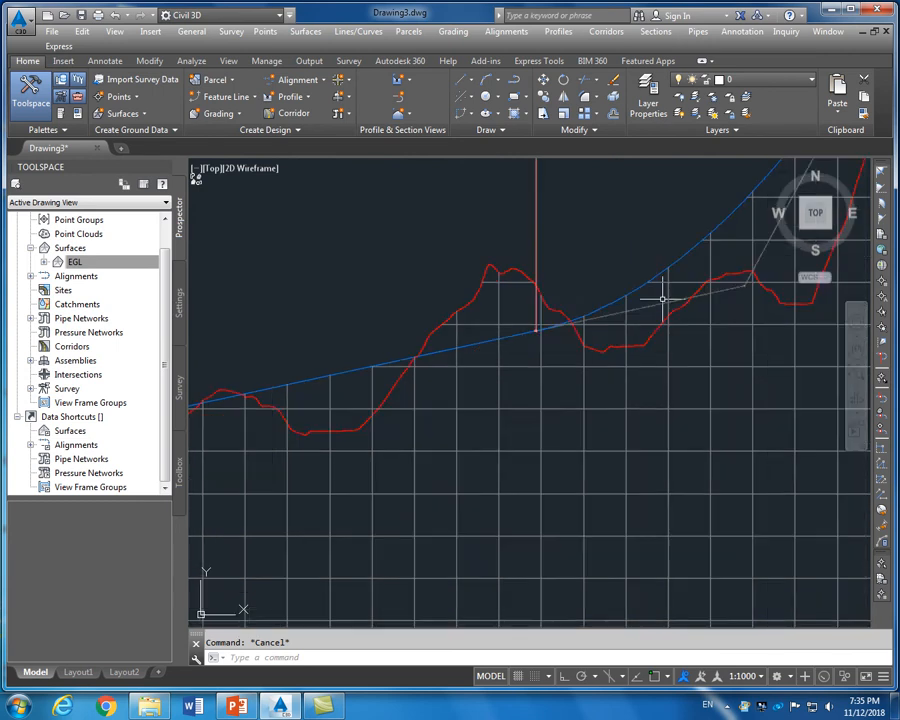
scroll(518, 320, up, 2)
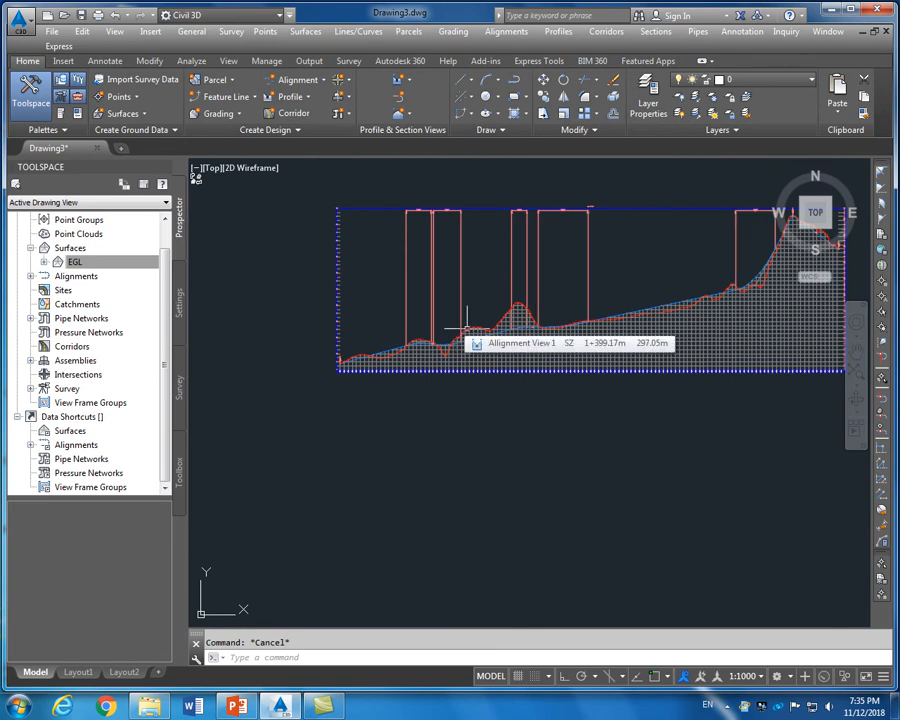
scroll(505, 338, up, 4)
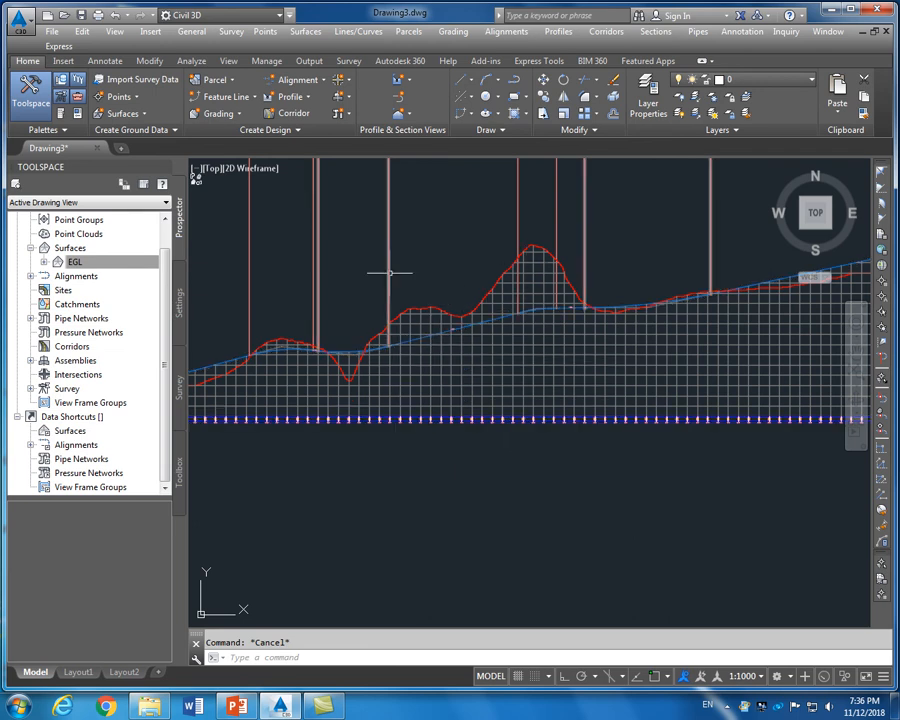
scroll(390, 272, down, 2)
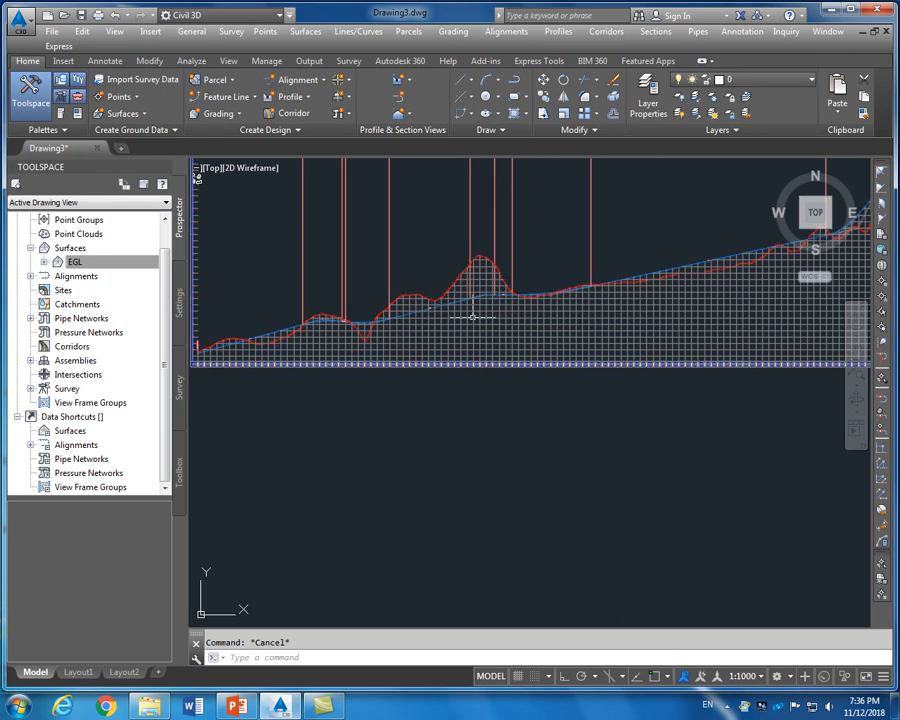
scroll(473, 315, up, 1)
scroll(473, 315, down, 4)
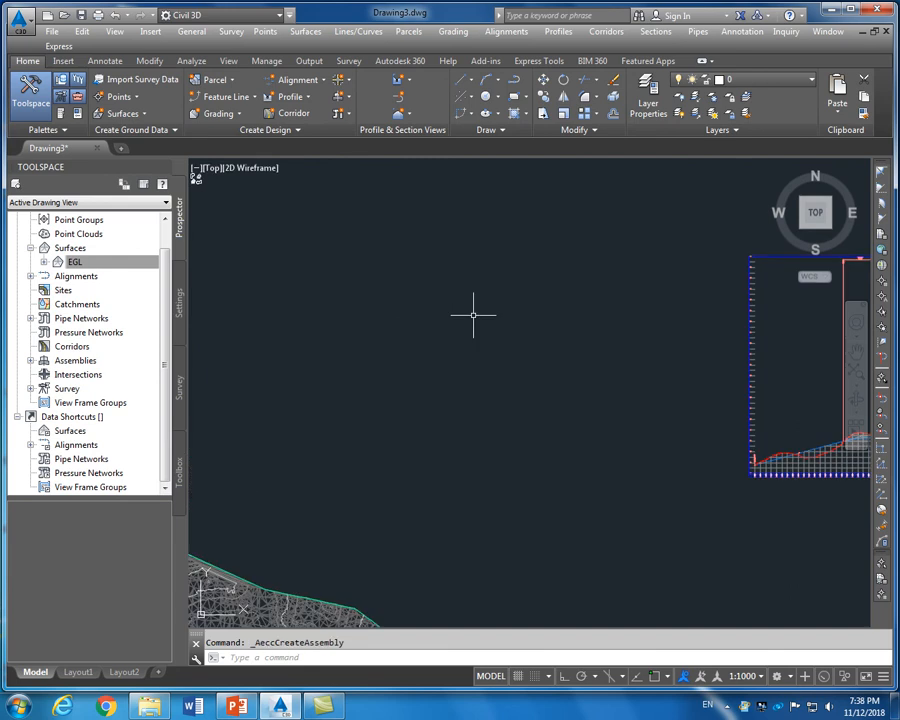
Create a new assembly named 'Assembly - 1' with type Other, Basic style and All Codes
click(349, 97)
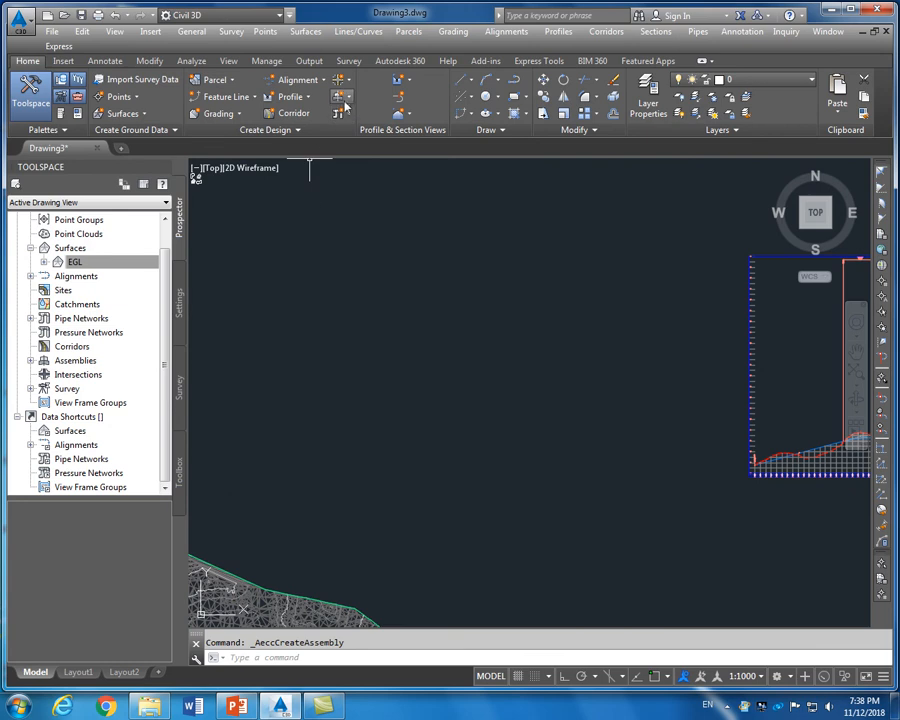
click(346, 100)
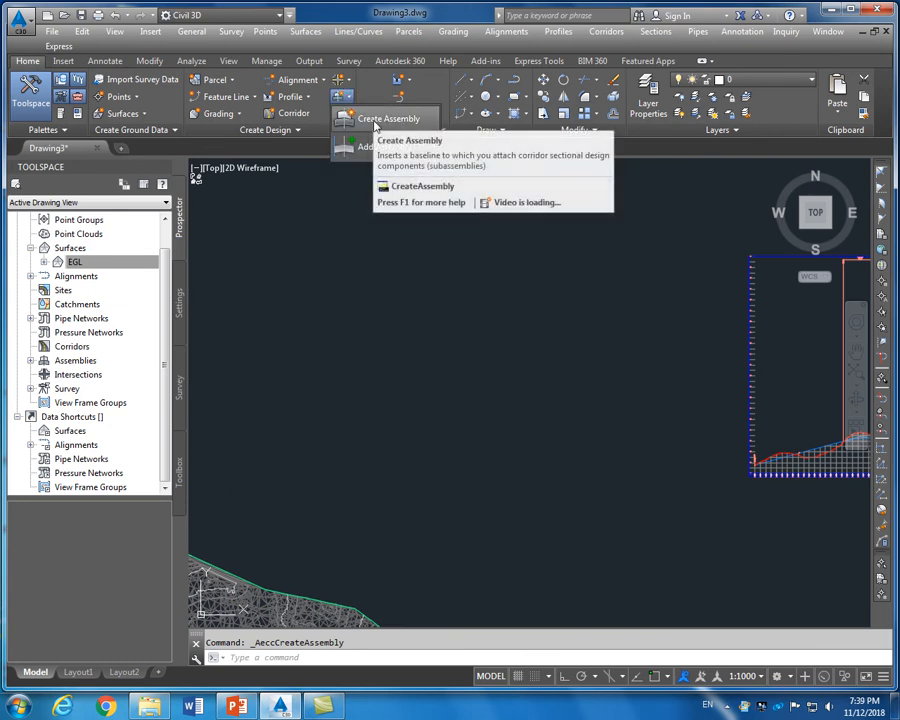
click(376, 120)
drag(406, 257, 513, 262)
text(1)
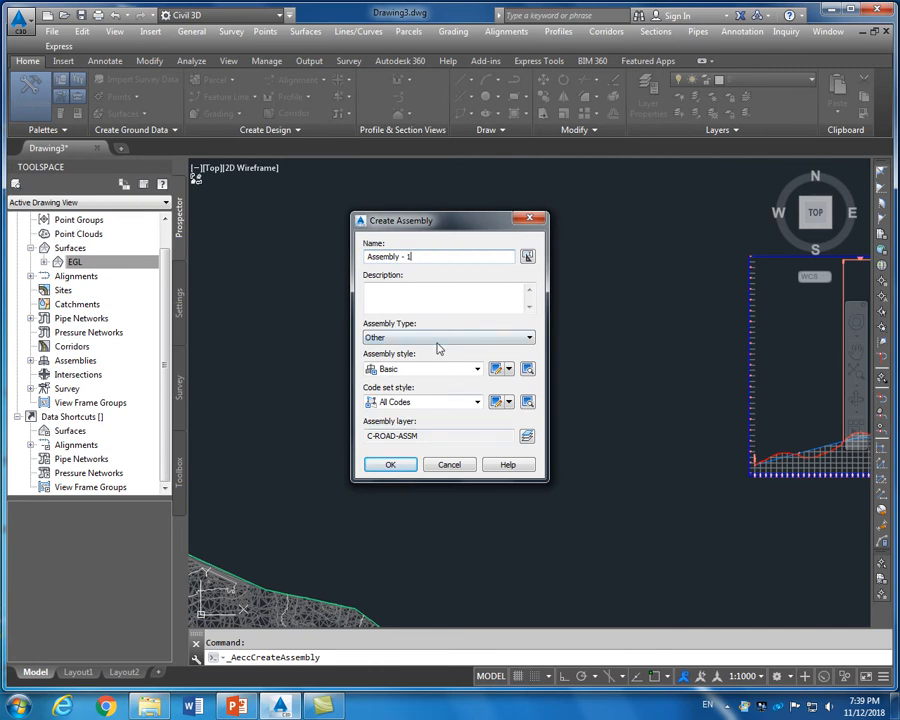
click(437, 338)
click(437, 345)
click(460, 369)
click(464, 370)
click(445, 402)
click(420, 402)
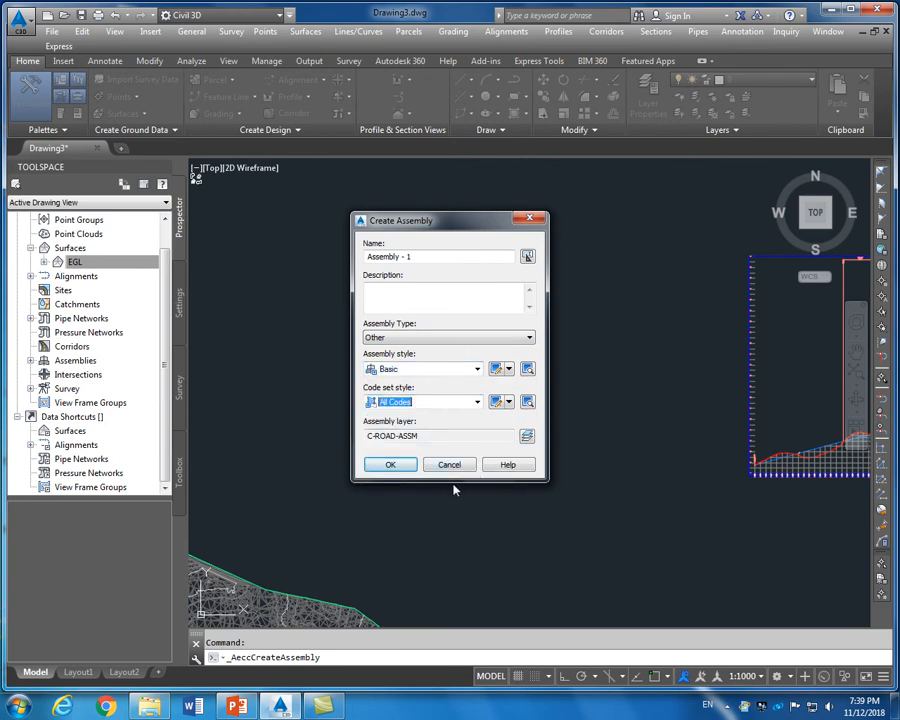
click(393, 466)
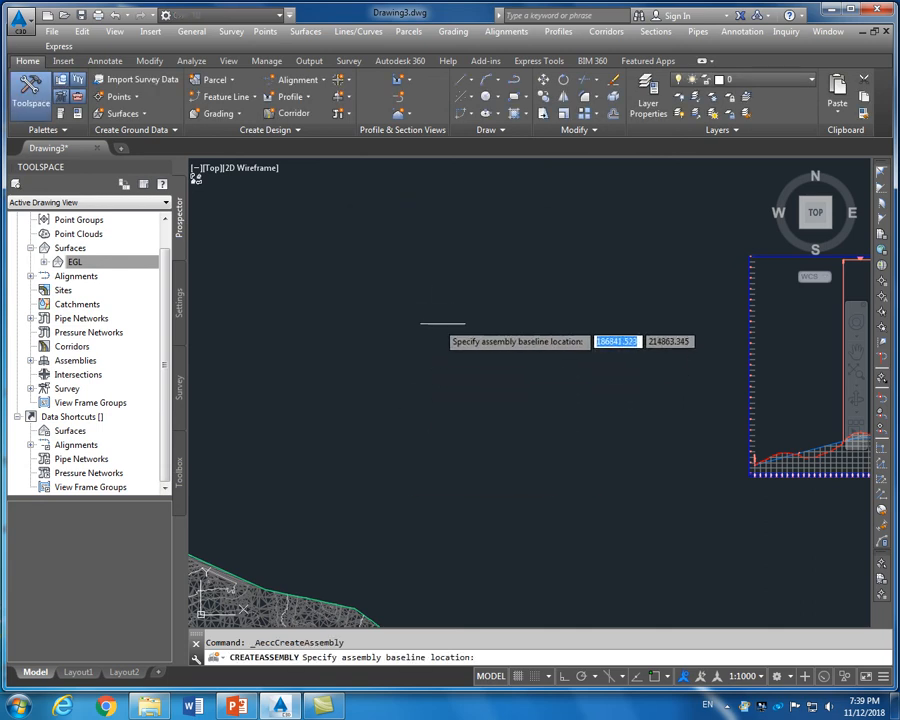
Place Assembly - 1's baseline in the drawing and open Tool Palettes with Ctrl+3
click(478, 315)
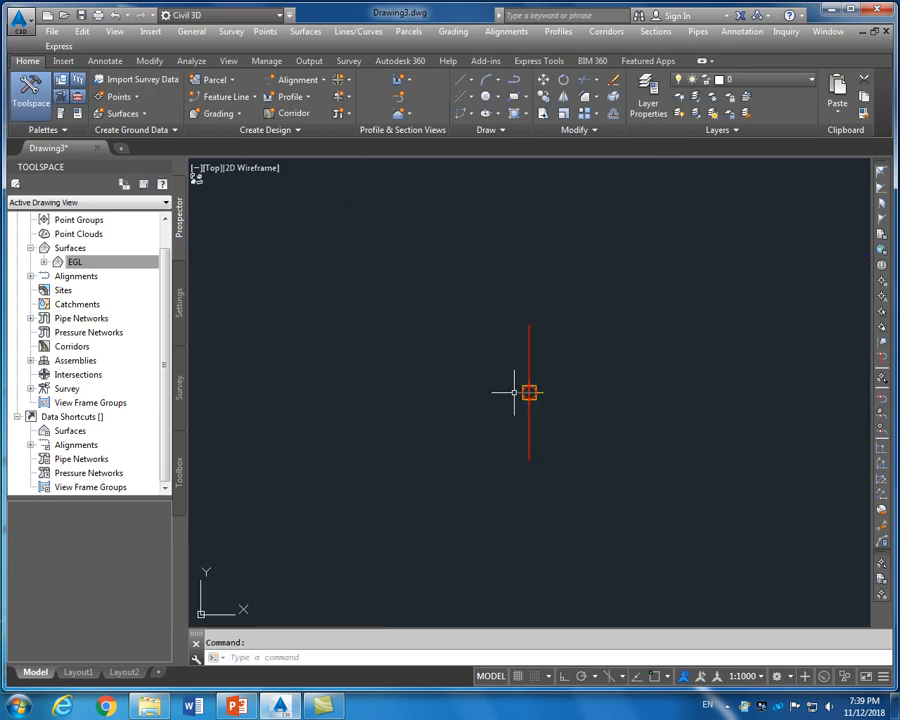
scroll(487, 358, down, 4)
scroll(545, 368, up, 4)
scroll(537, 371, down, 4)
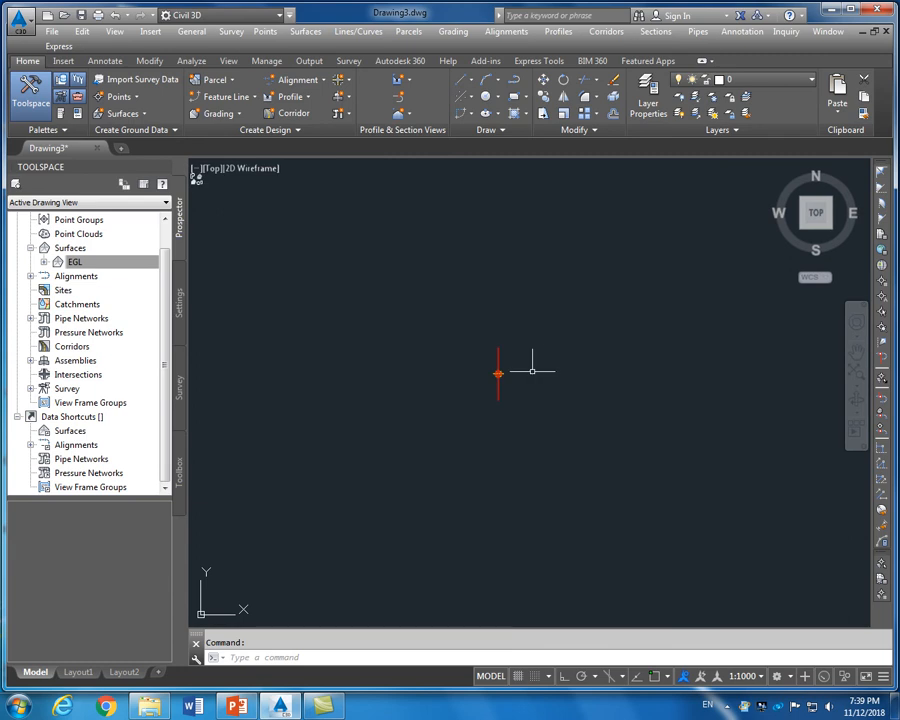
scroll(546, 349, up, 4)
scroll(480, 349, down, 4)
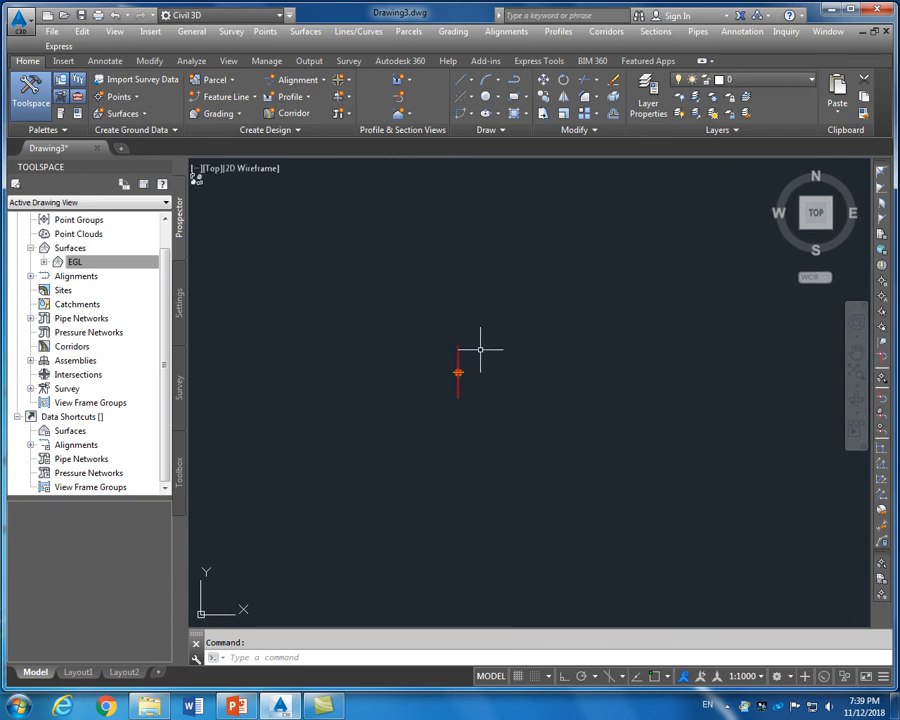
scroll(480, 349, up, 2)
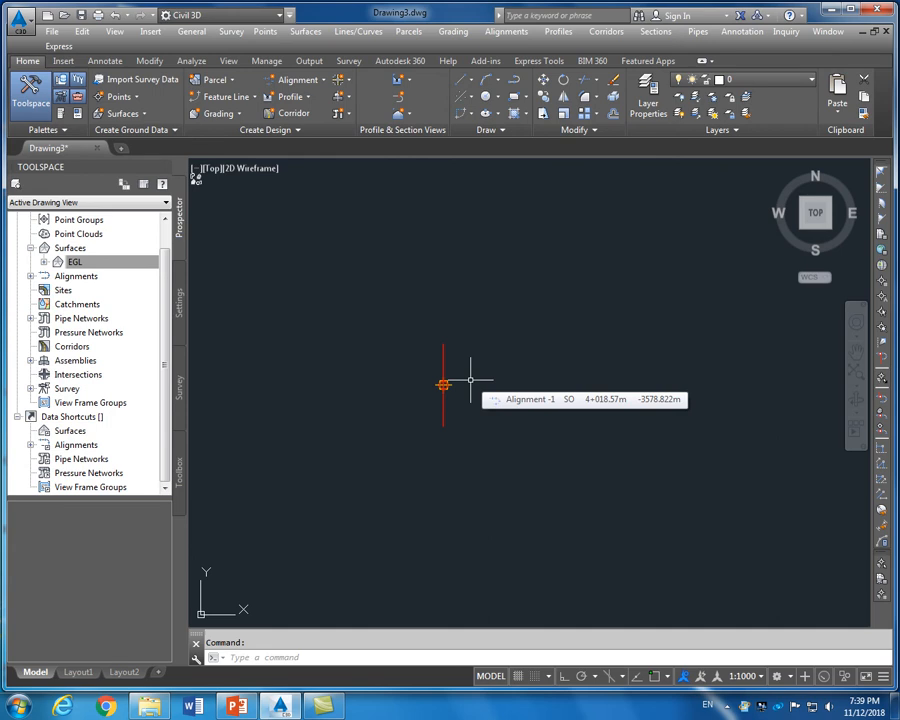
key(ctrl+3)
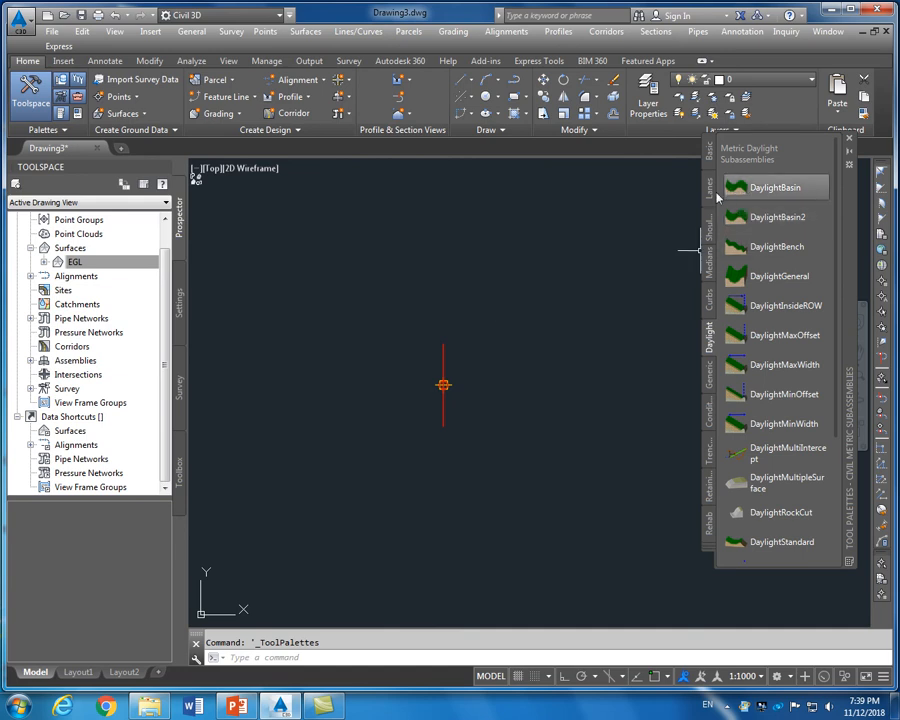
Pick LaneSuperelevationAOR from the Lanes palette with 3.600 m width on the Right side
click(710, 196)
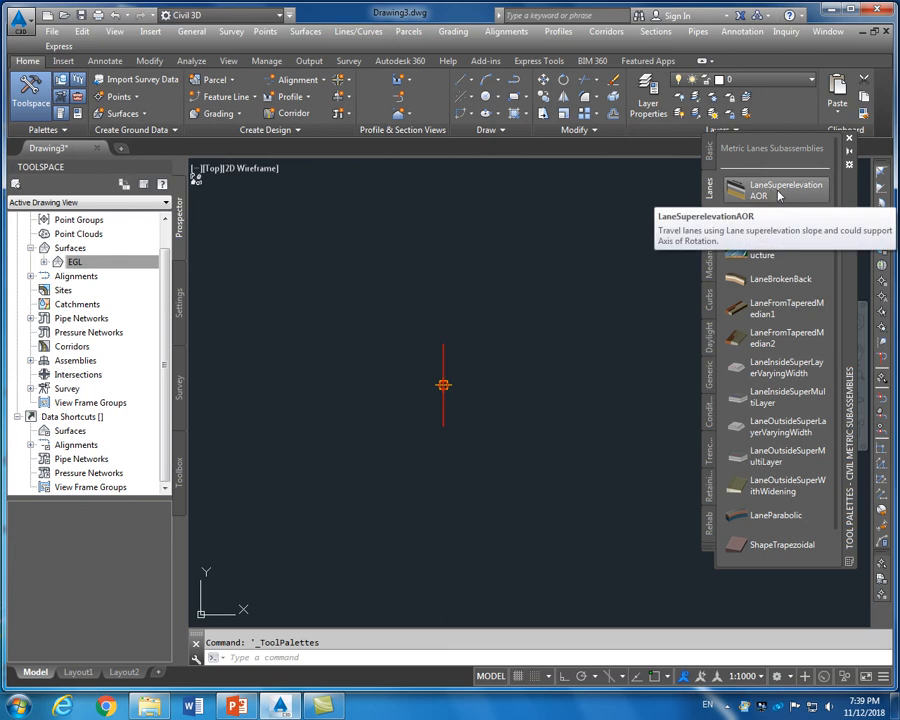
click(789, 199)
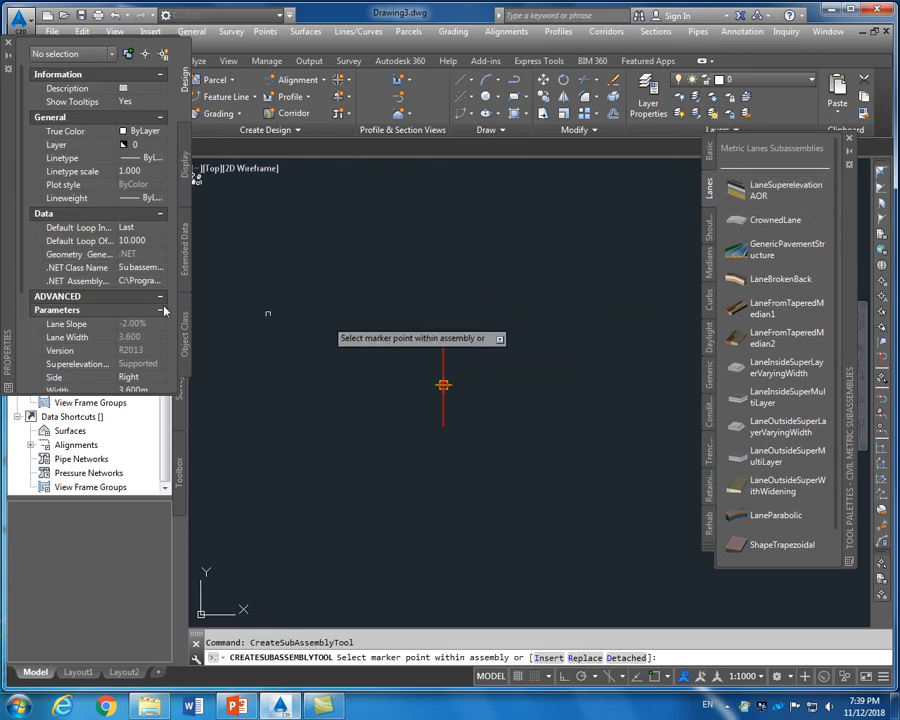
drag(20, 289, 27, 383)
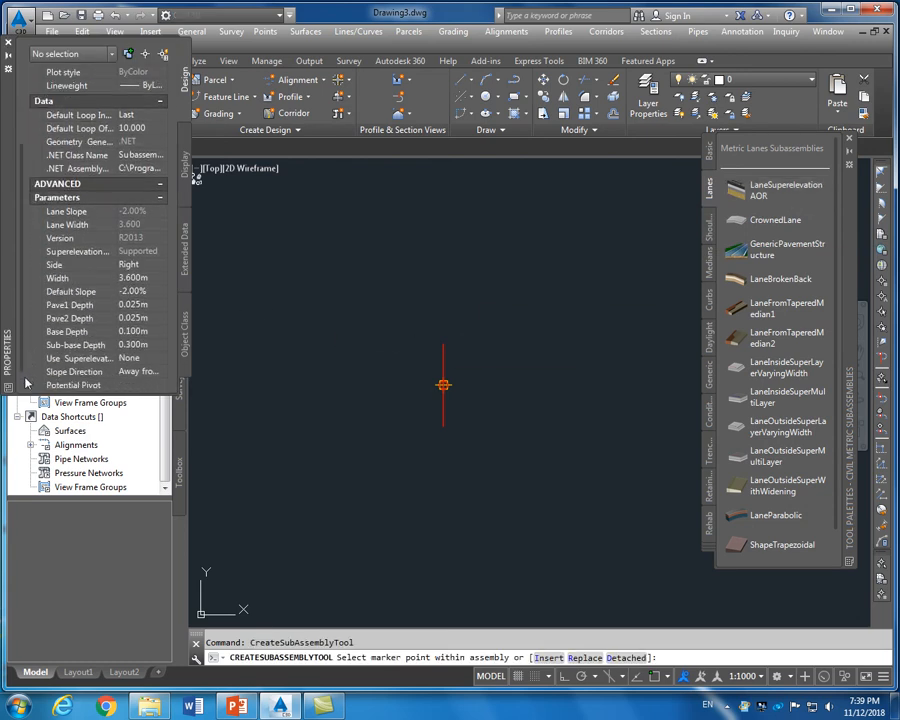
click(147, 278)
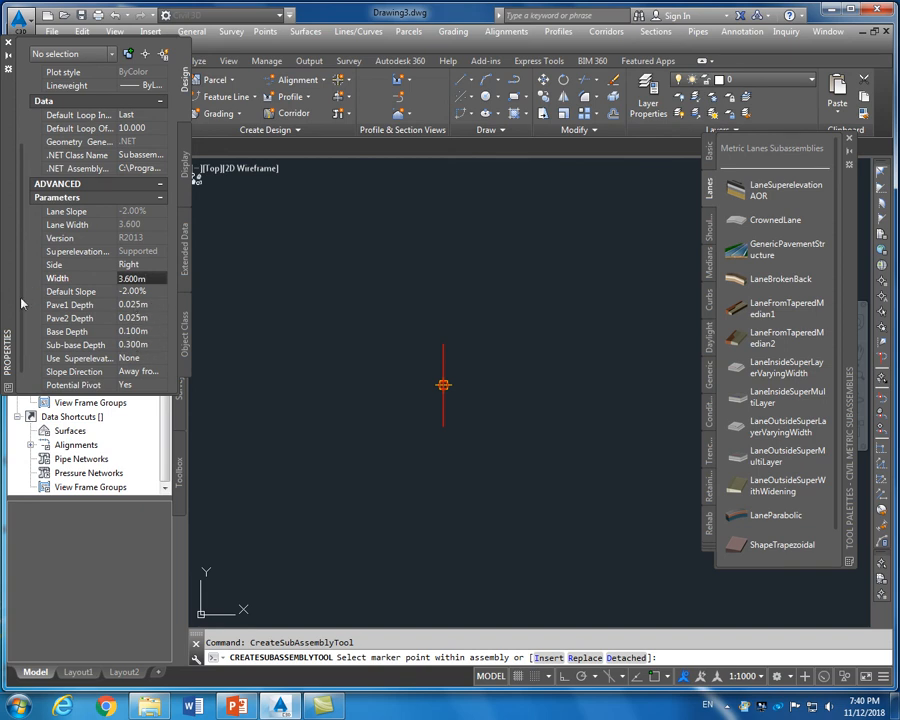
mouse_move(21, 305)
mouse_down()
mouse_move(27, 205)
mouse_move(24, 289)
mouse_up()
click(141, 267)
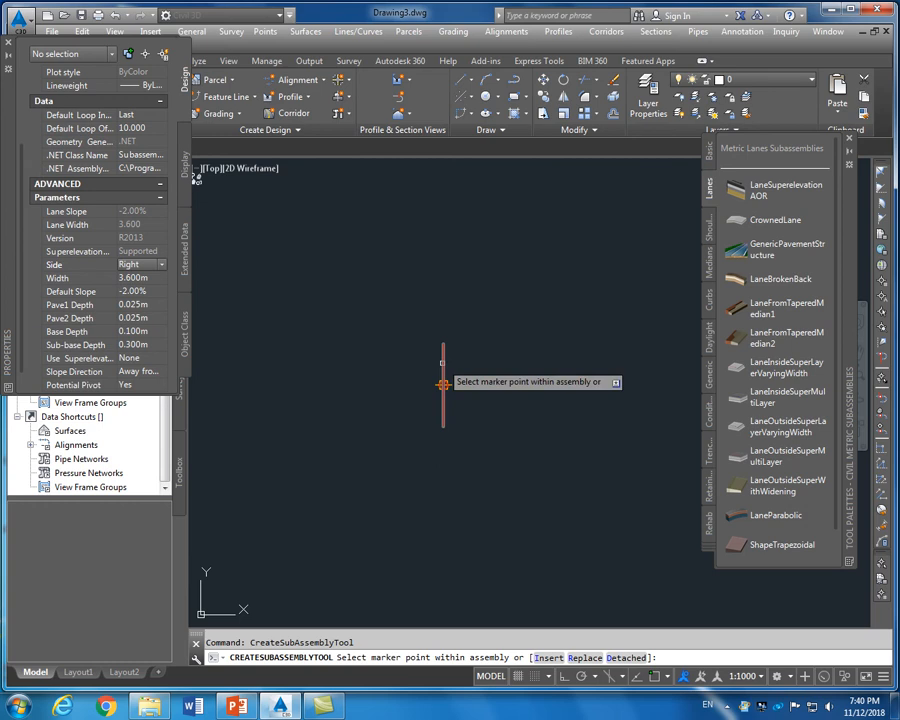
Attach the 3.600 m LaneSuperelevationAOR lane to Assembly - 1's right side and end insertion
click(443, 384)
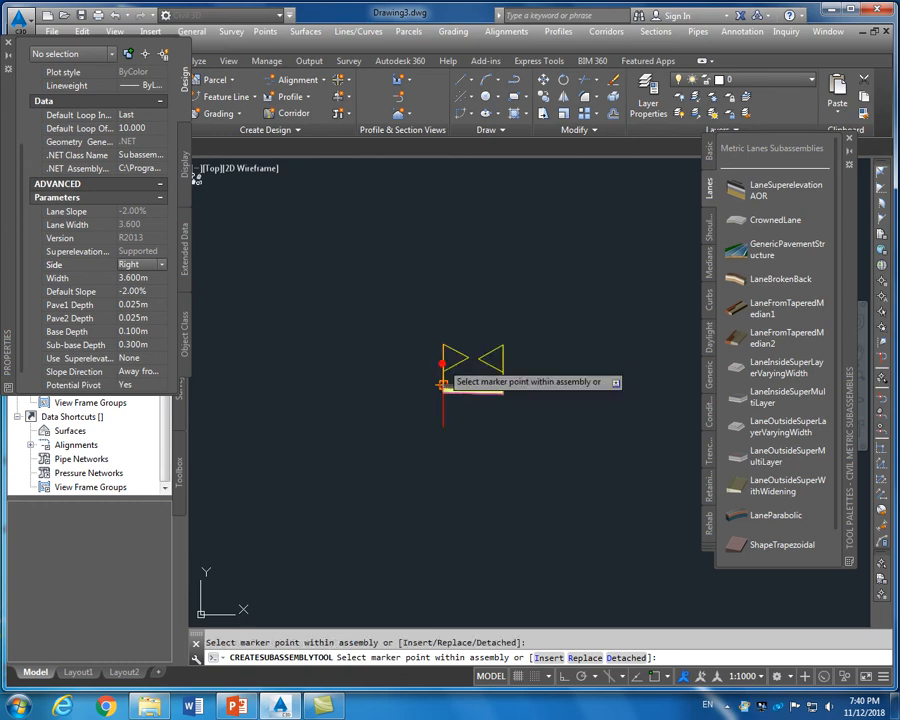
scroll(460, 400, up, 3)
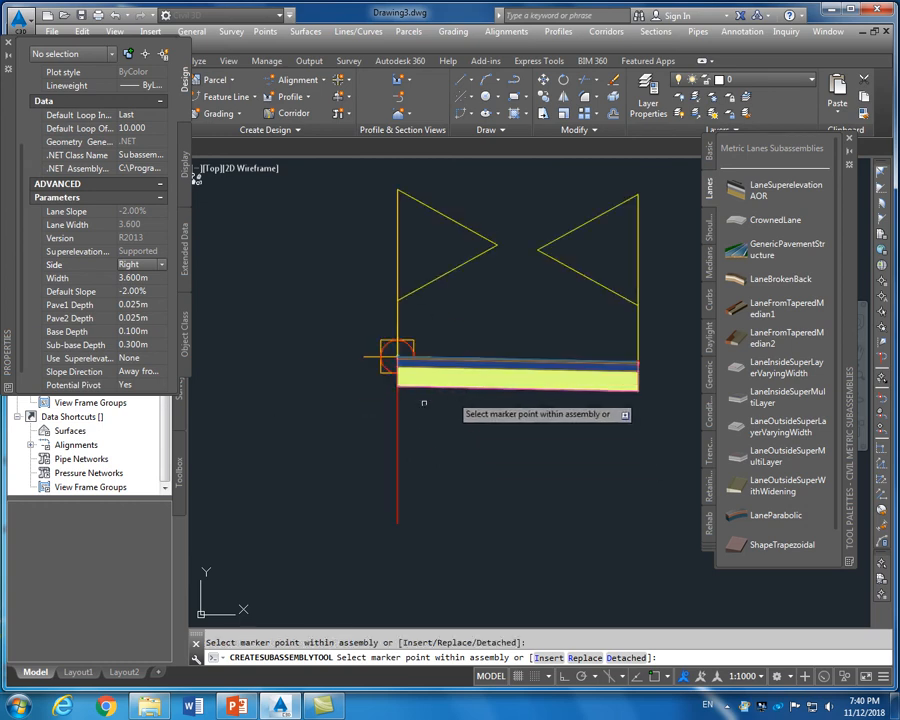
scroll(346, 414, up, 2)
scroll(286, 408, down, 2)
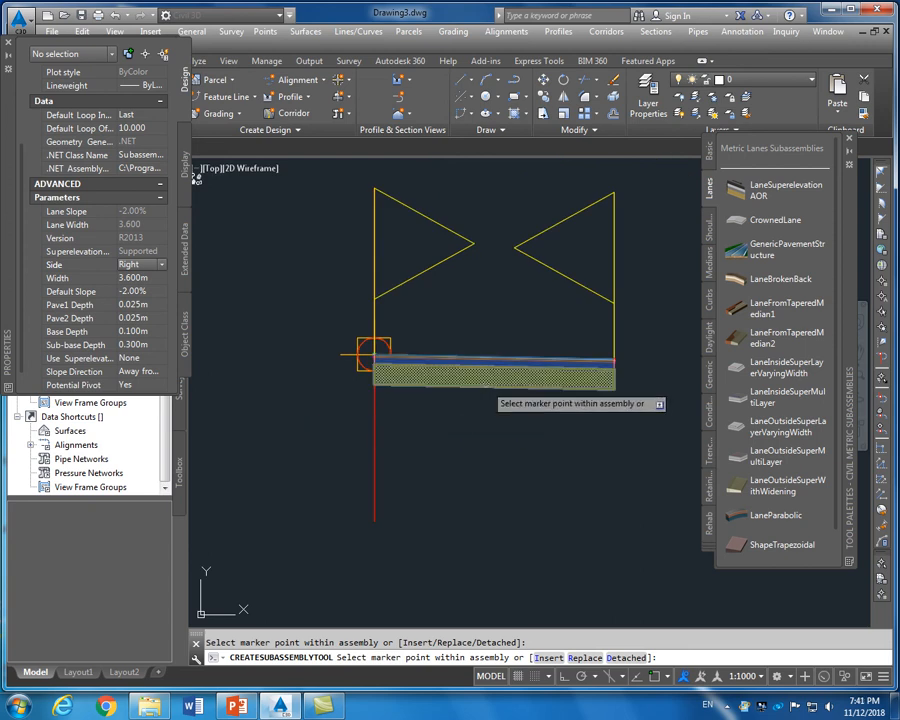
scroll(431, 404, down, 2)
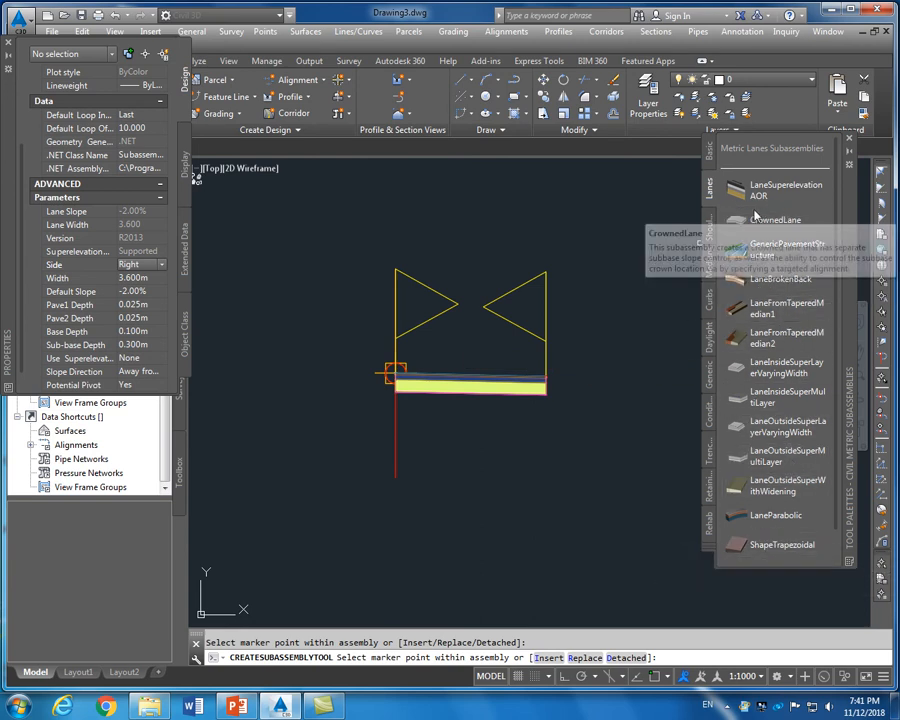
right_click(472, 331)
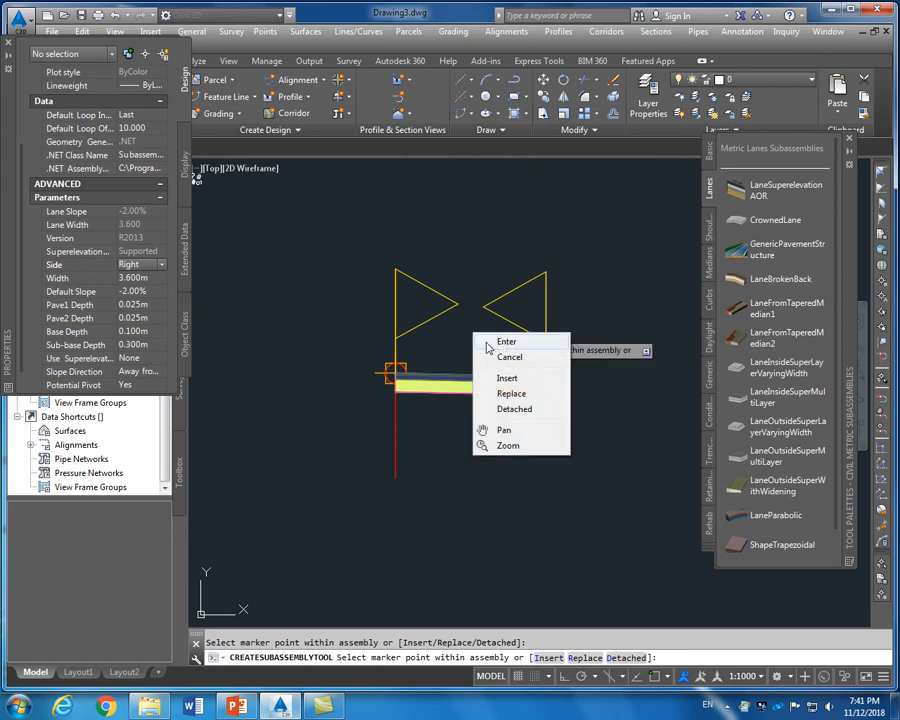
click(485, 342)
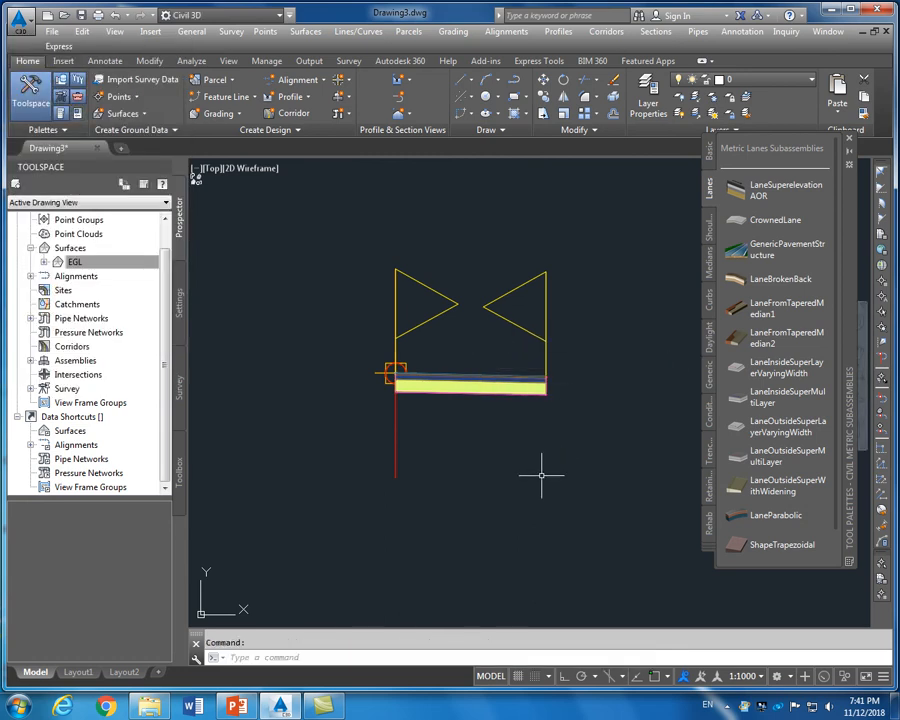
Choose the ShoulderExtendSubbase subassembly and set its Shoulder Width to 2.000 m
click(710, 231)
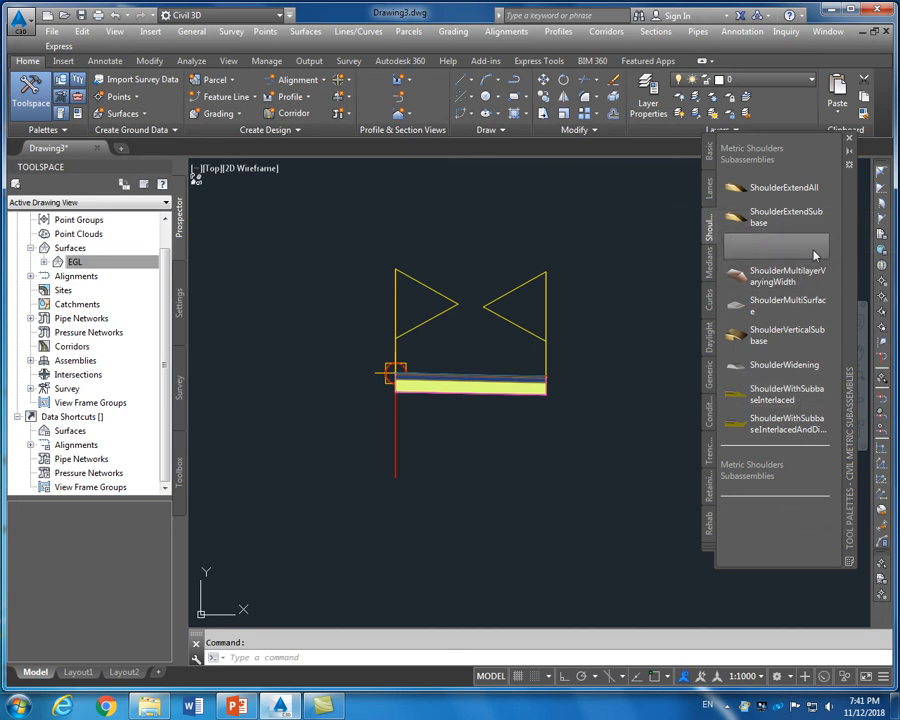
click(805, 207)
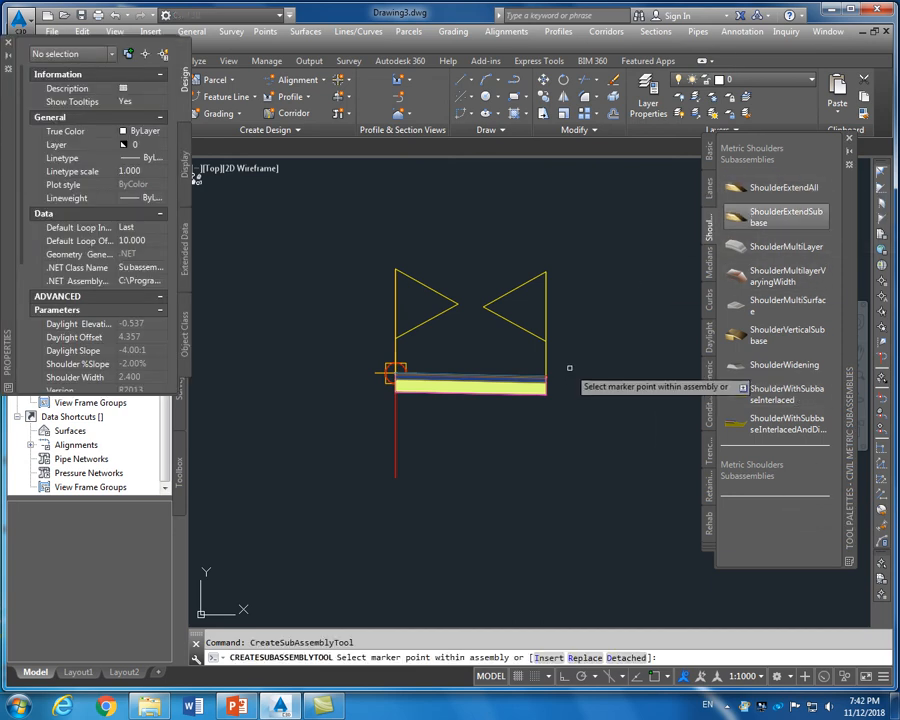
drag(22, 230, 20, 350)
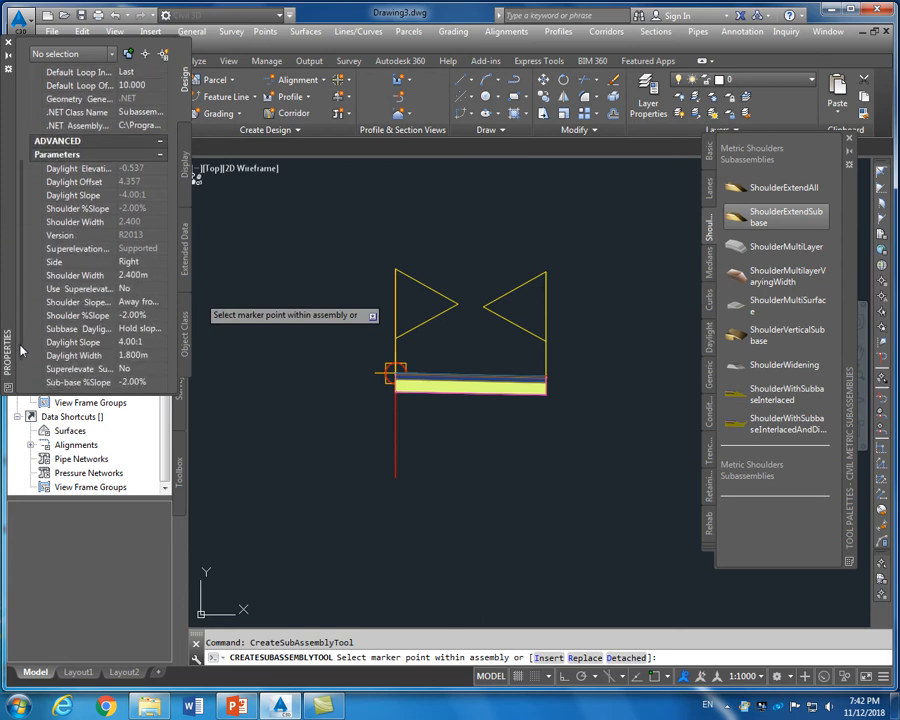
click(143, 275)
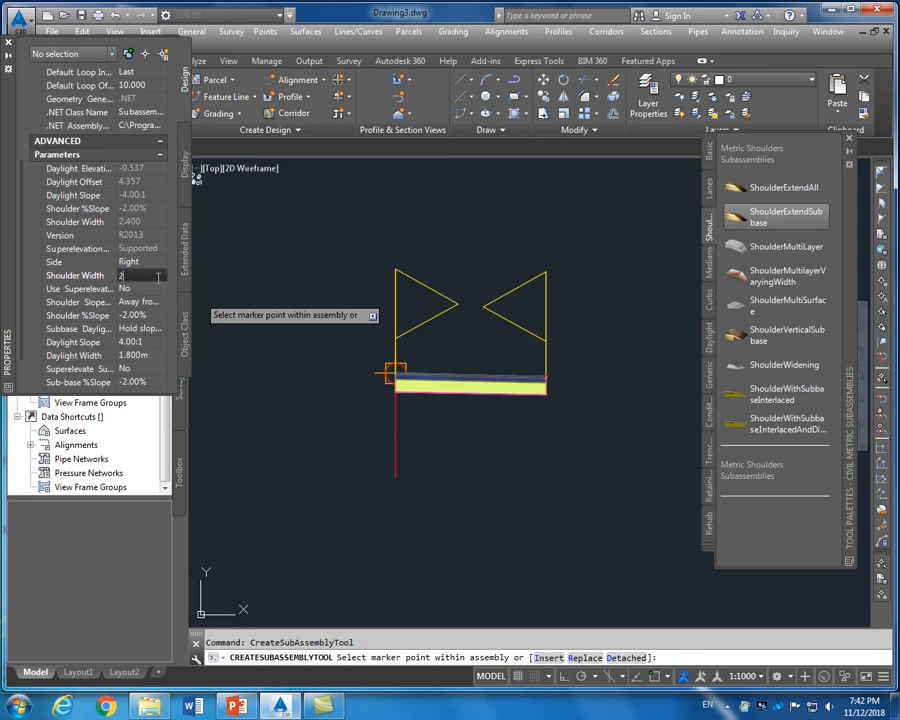
text(2)
click(152, 264)
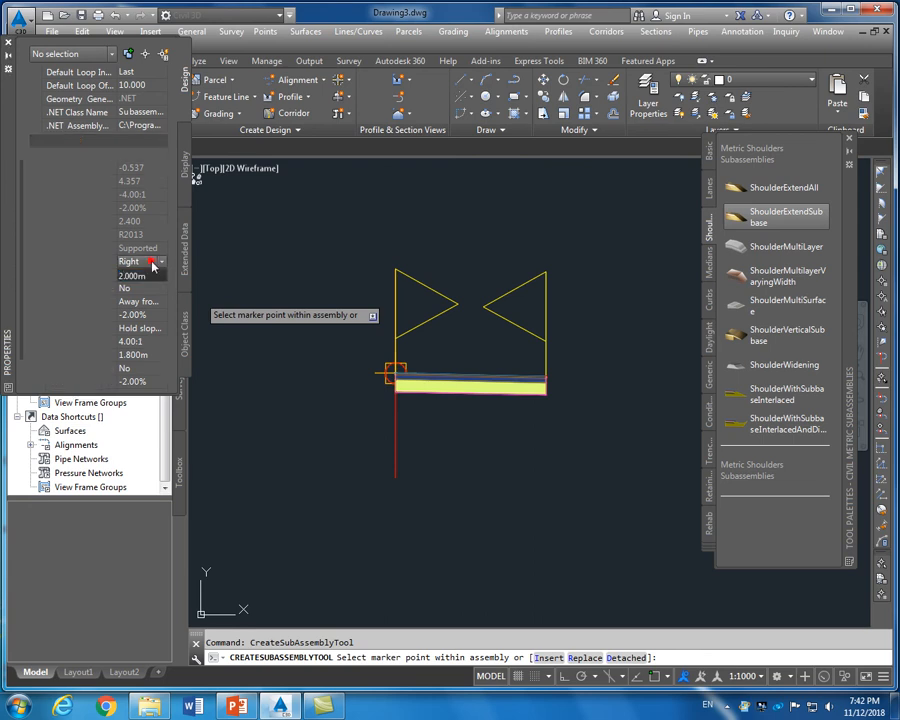
click(8, 42)
Place the shoulder at the right lane's outer edge and finish inserting it
scroll(578, 401, up, 7)
scroll(420, 310, up, 5)
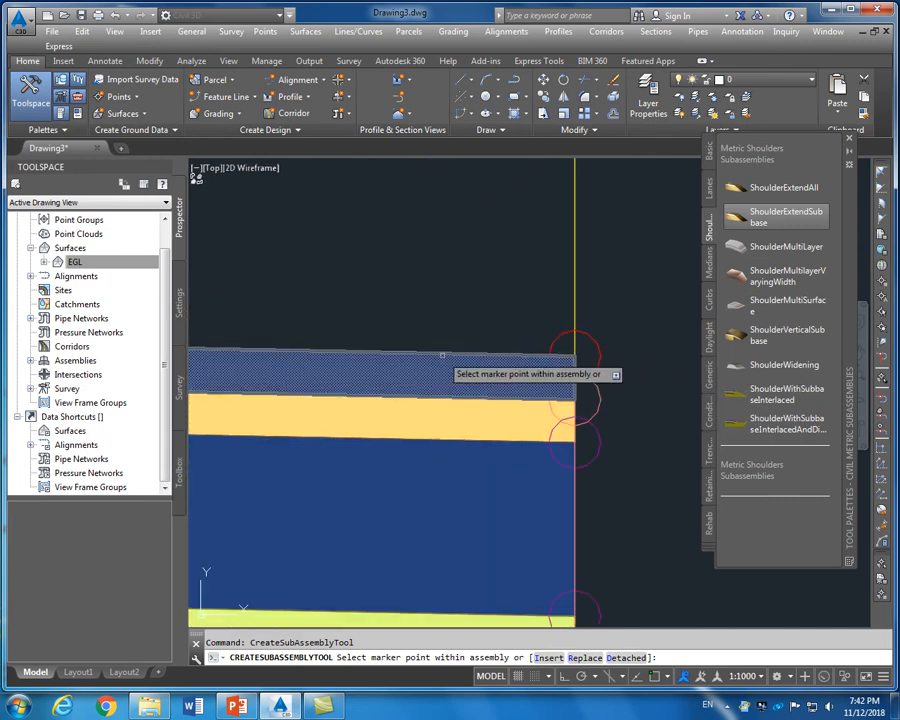
scroll(446, 366, down, 4)
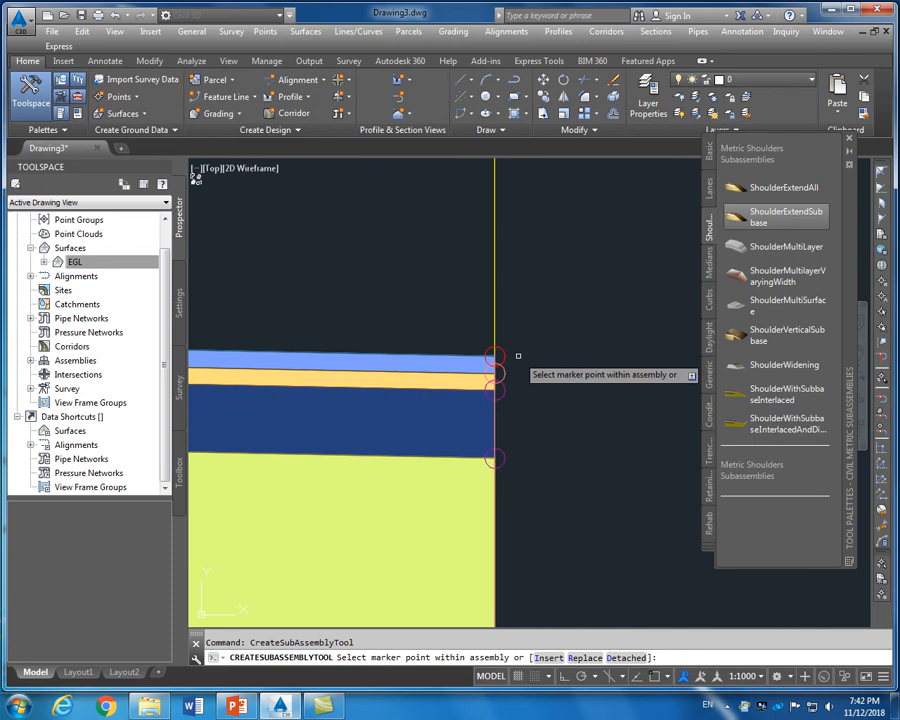
scroll(495, 340, up, 3)
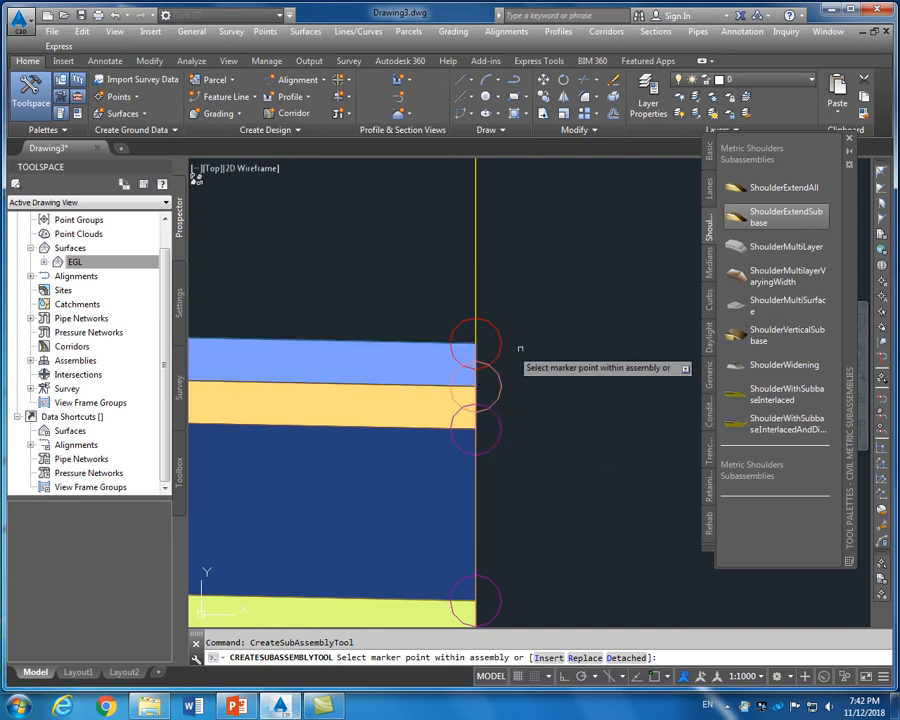
scroll(510, 354, down, 2)
scroll(508, 356, down, 3)
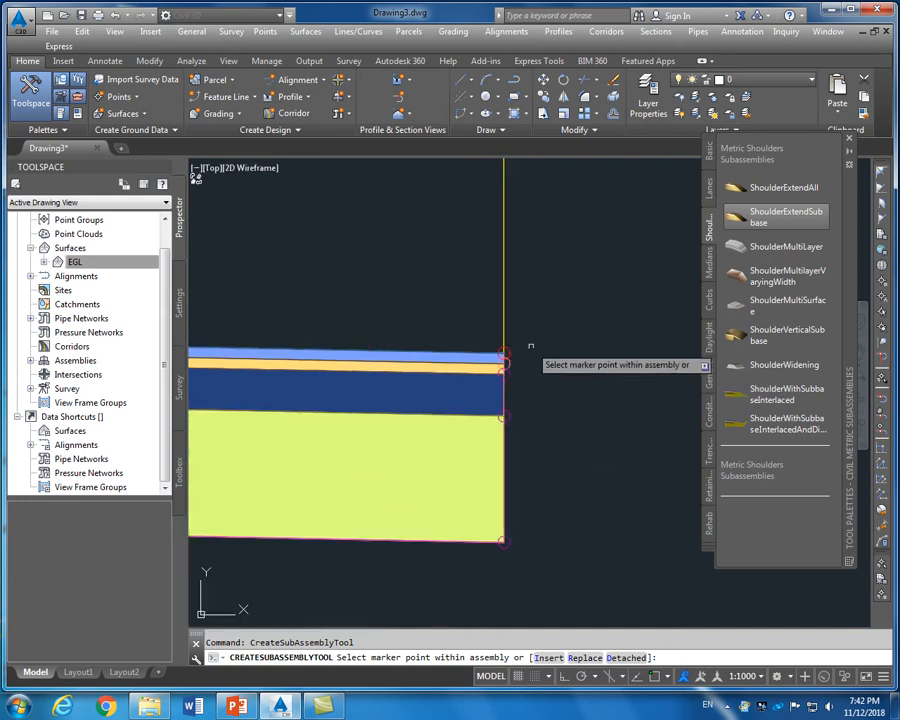
scroll(530, 352, up, 3)
scroll(437, 355, up, 2)
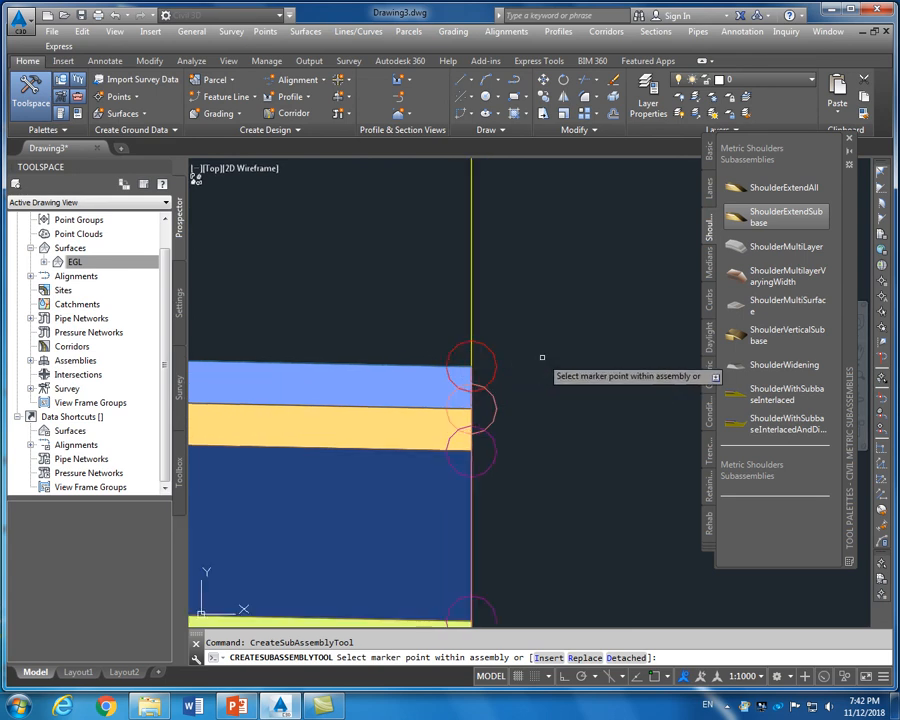
scroll(534, 362, down, 2)
scroll(530, 362, up, 3)
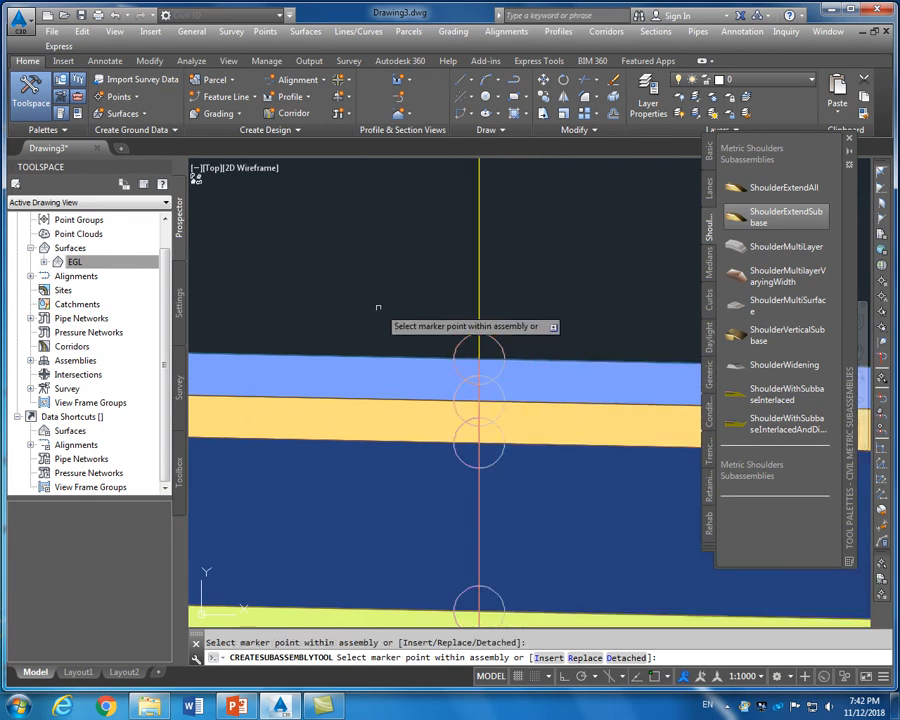
scroll(378, 307, down, 4)
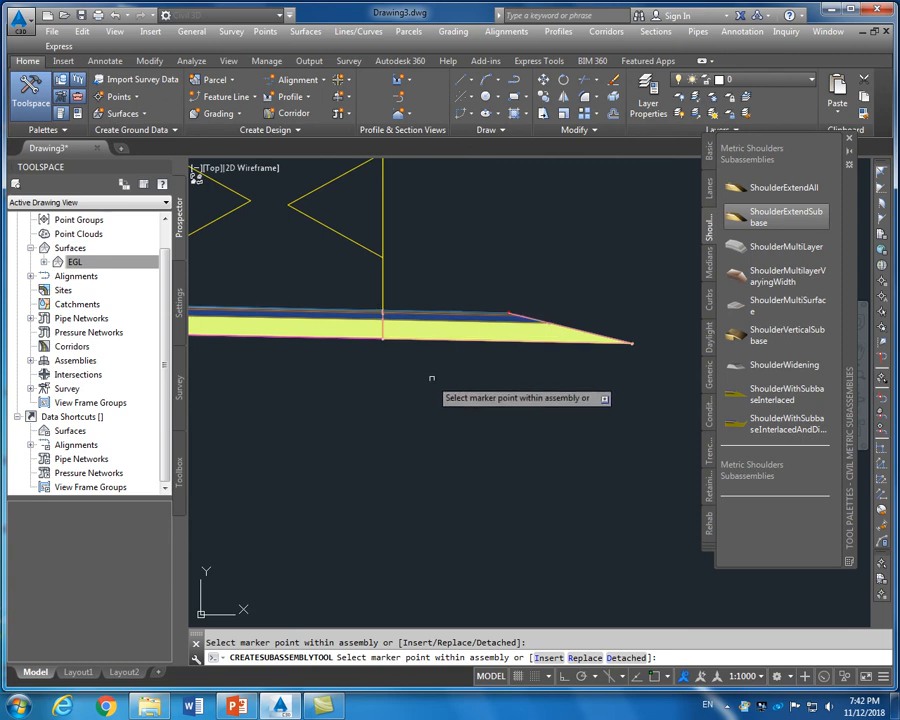
right_click(468, 364)
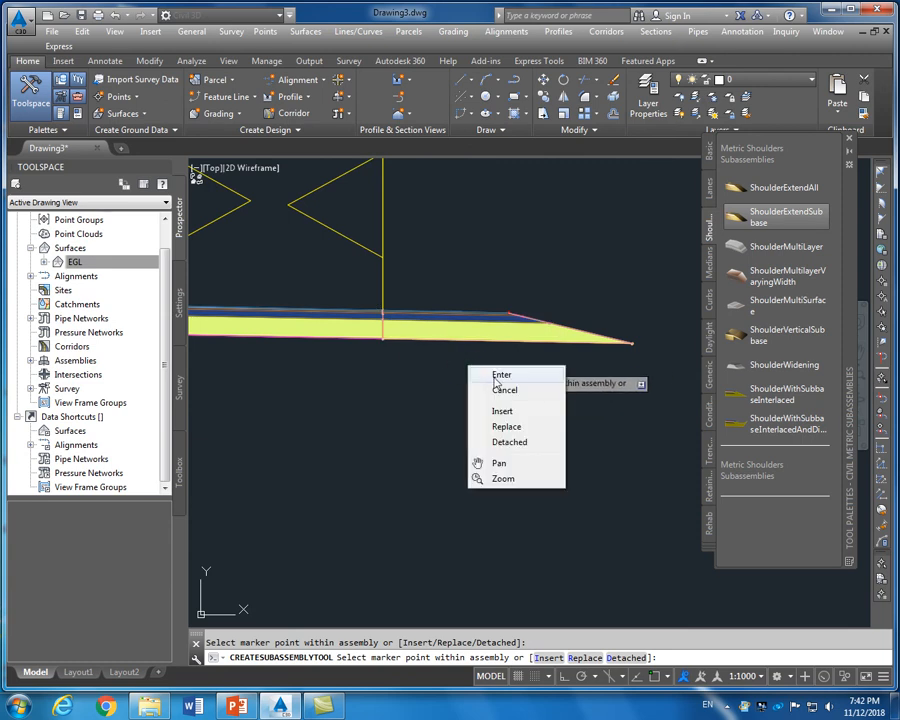
click(500, 376)
Pick the DaylightInsideROW subassembly from the Daylight list, leaving its properties unchanged
scroll(404, 380, down, 2)
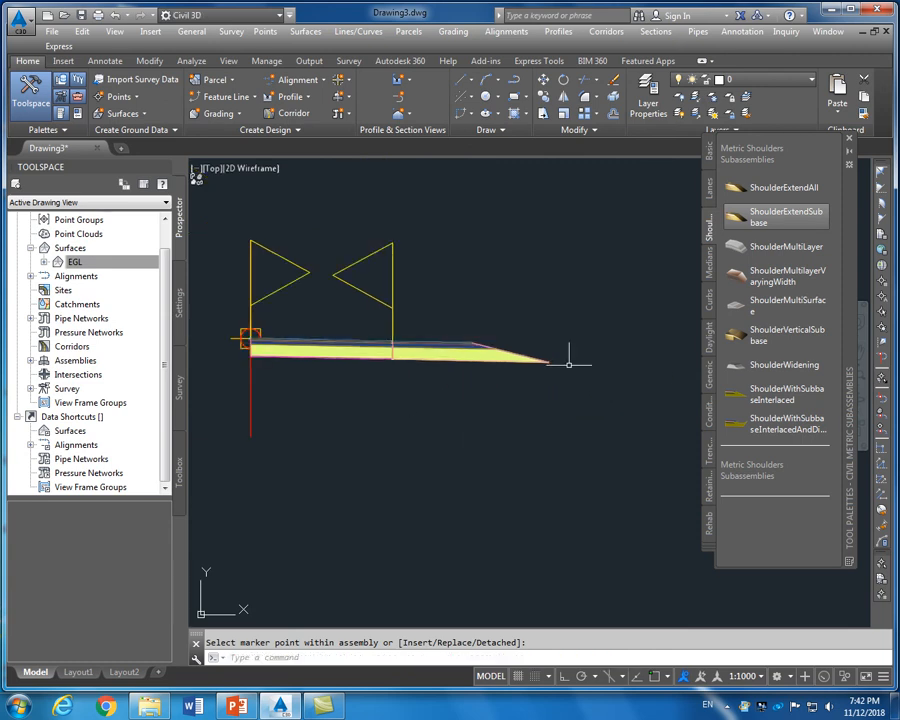
click(710, 343)
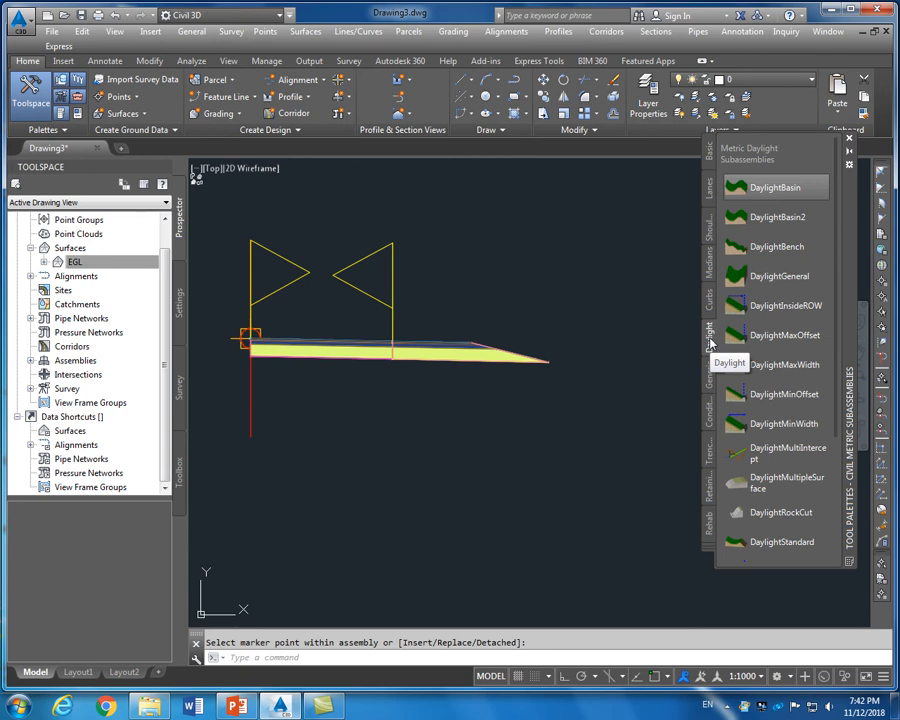
scroll(554, 334, up, 2)
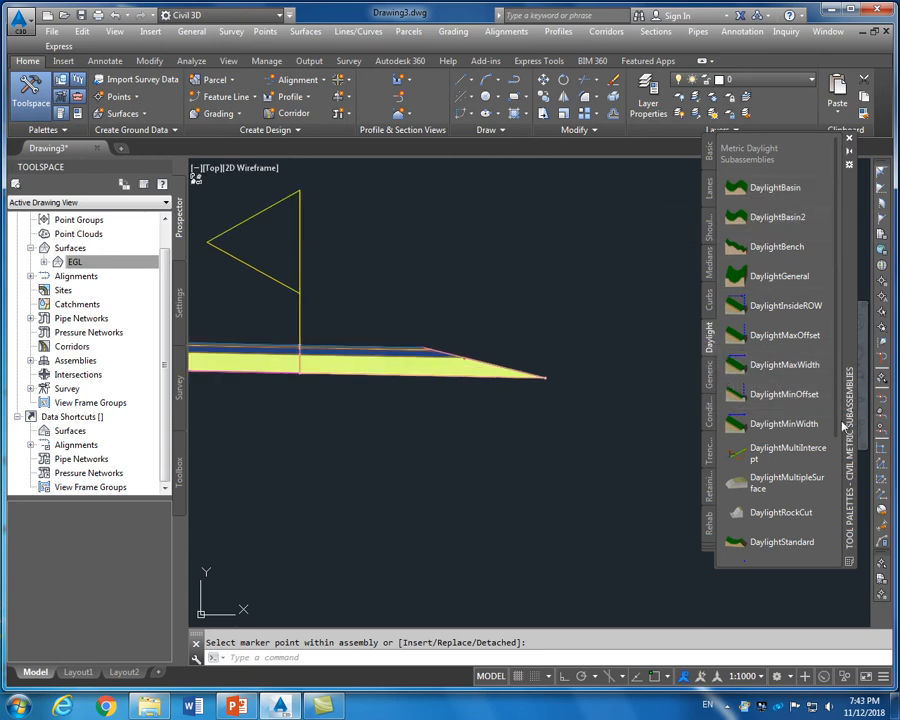
click(770, 277)
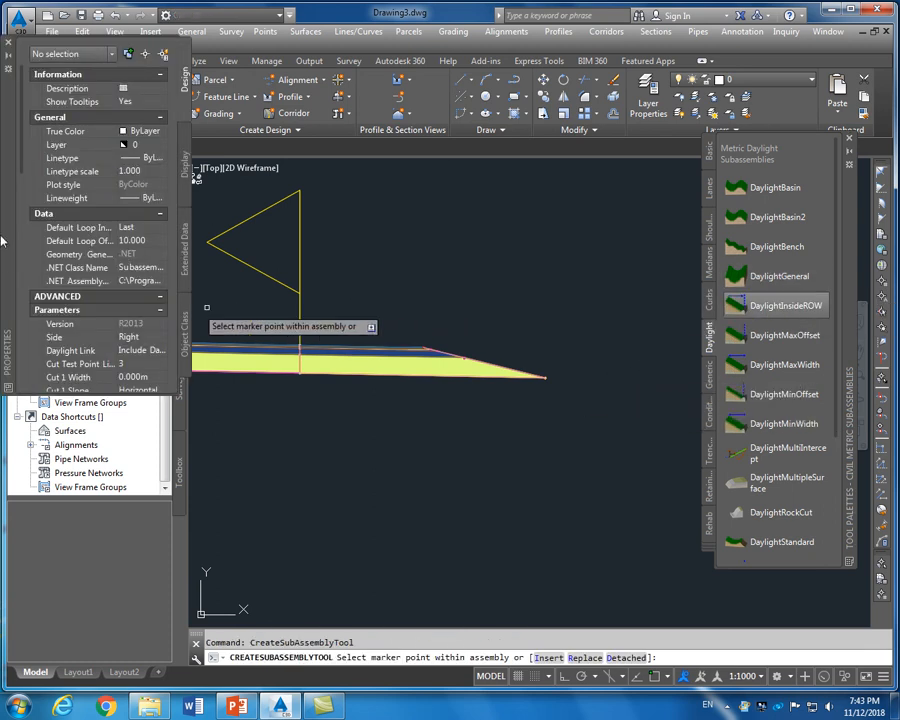
drag(21, 171, 26, 289)
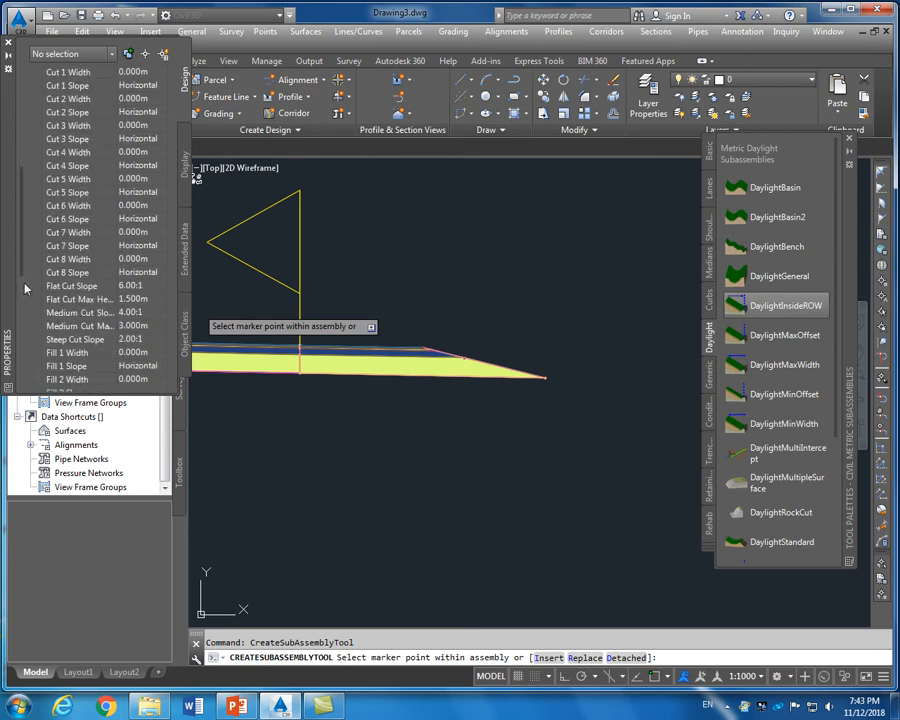
click(8, 42)
Attach the daylight subassembly at the assembly's right tip past the shoulder and end insertion
scroll(582, 388, up, 5)
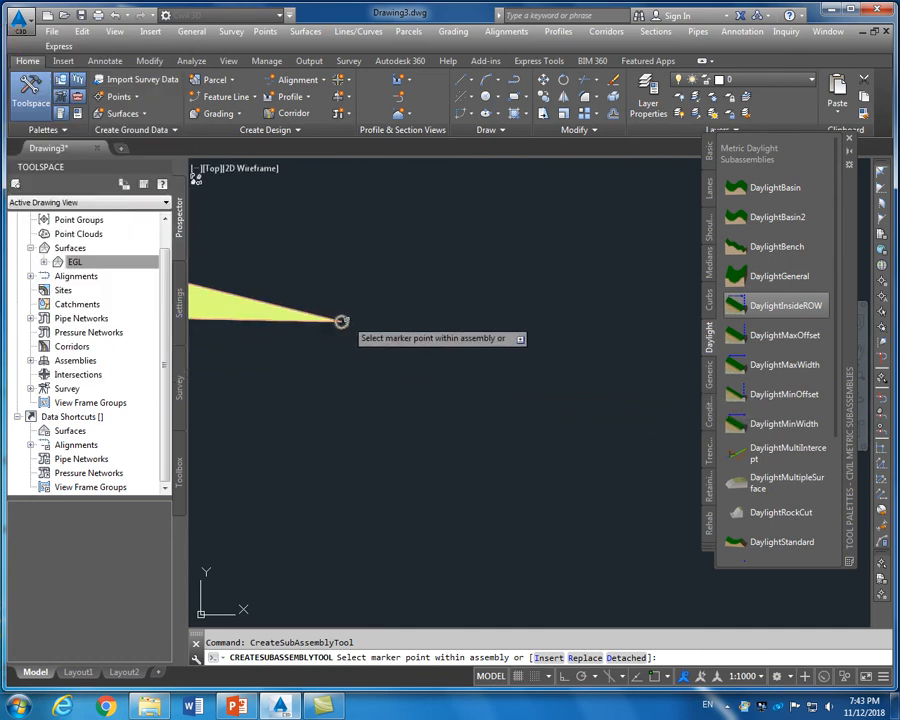
click(346, 319)
scroll(358, 361, down, 4)
scroll(358, 361, down, 3)
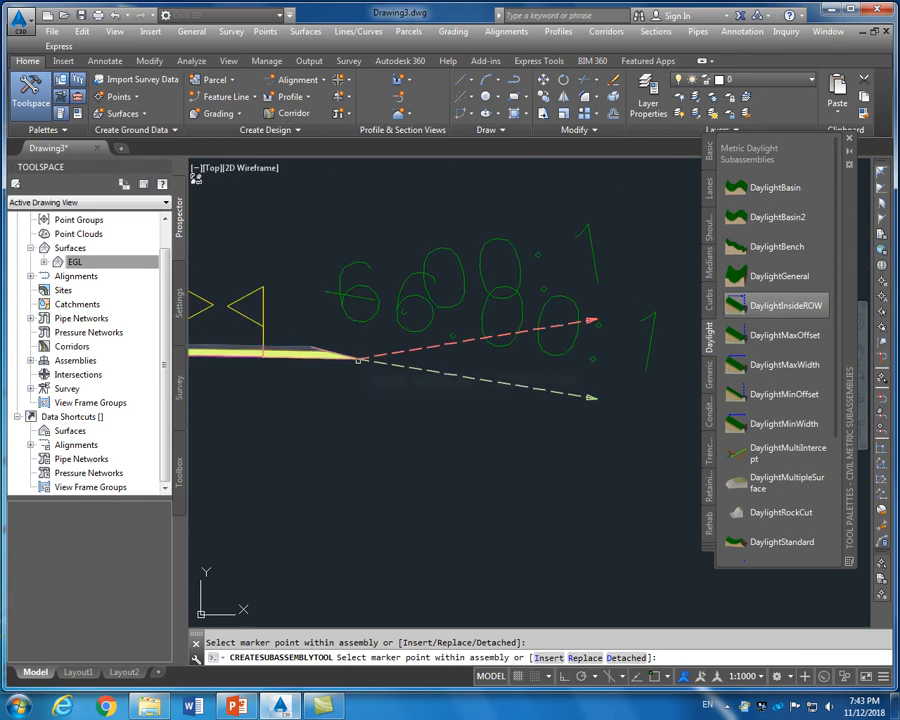
right_click(405, 382)
click(440, 390)
scroll(384, 300, down, 4)
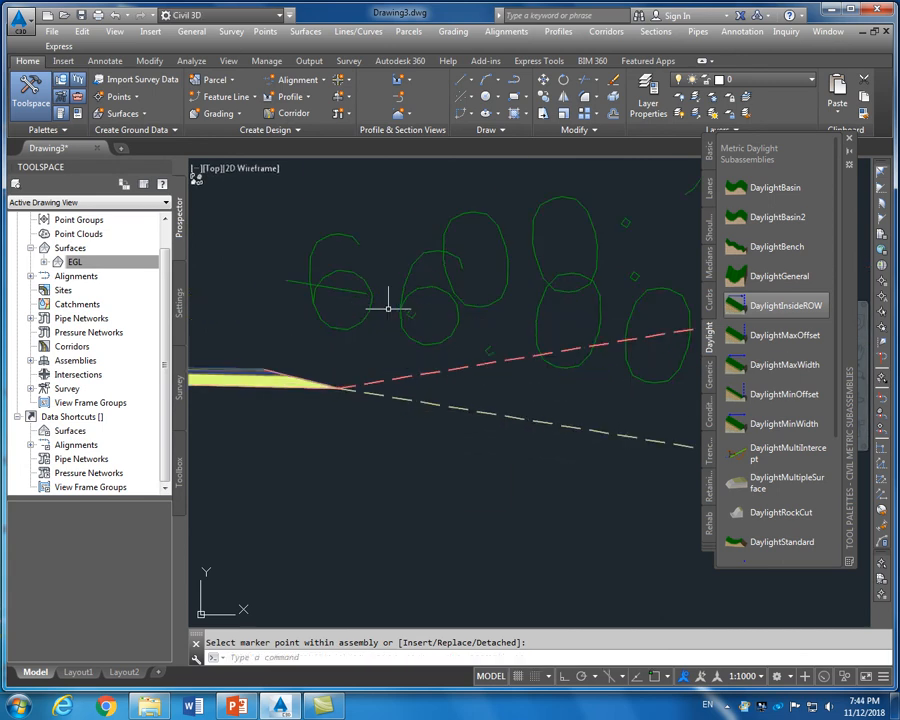
scroll(395, 313, up, 4)
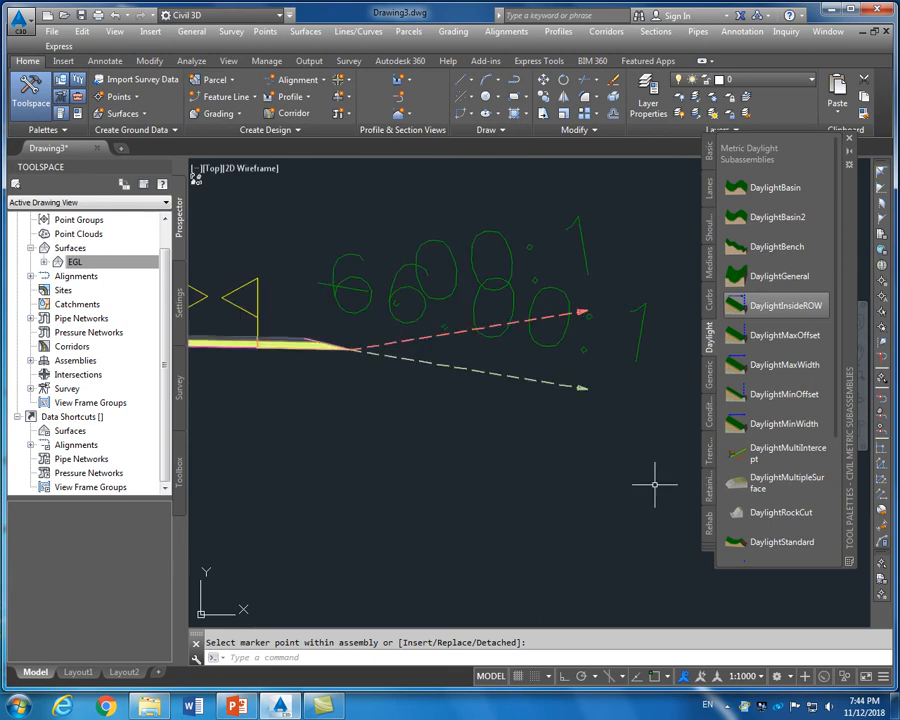
click(761, 677)
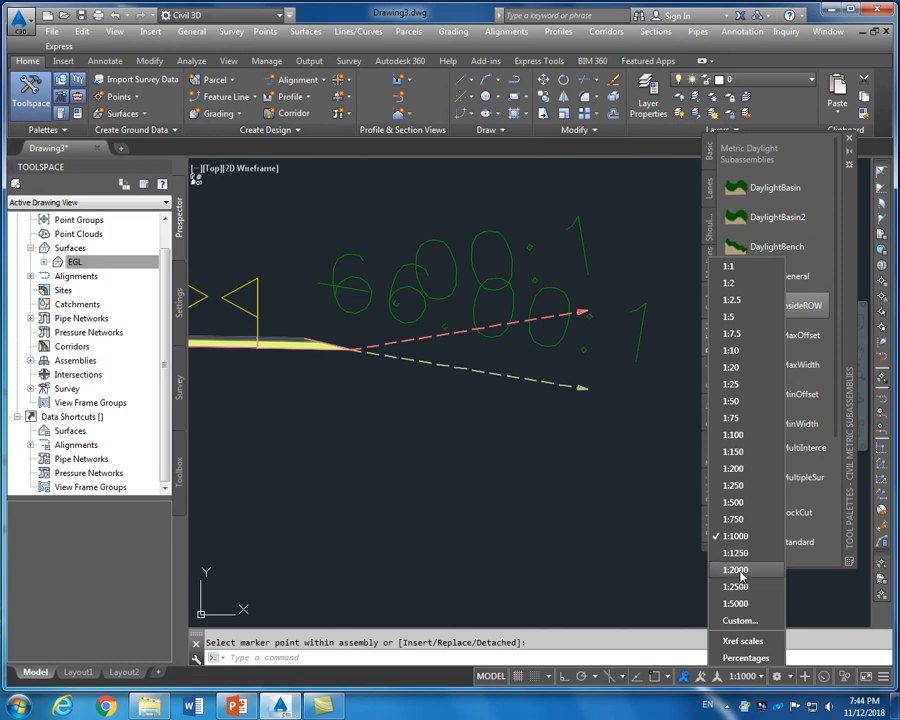
Try annotation scales 1:2000, 1:750 and 1:500, settling on 1:250
click(740, 572)
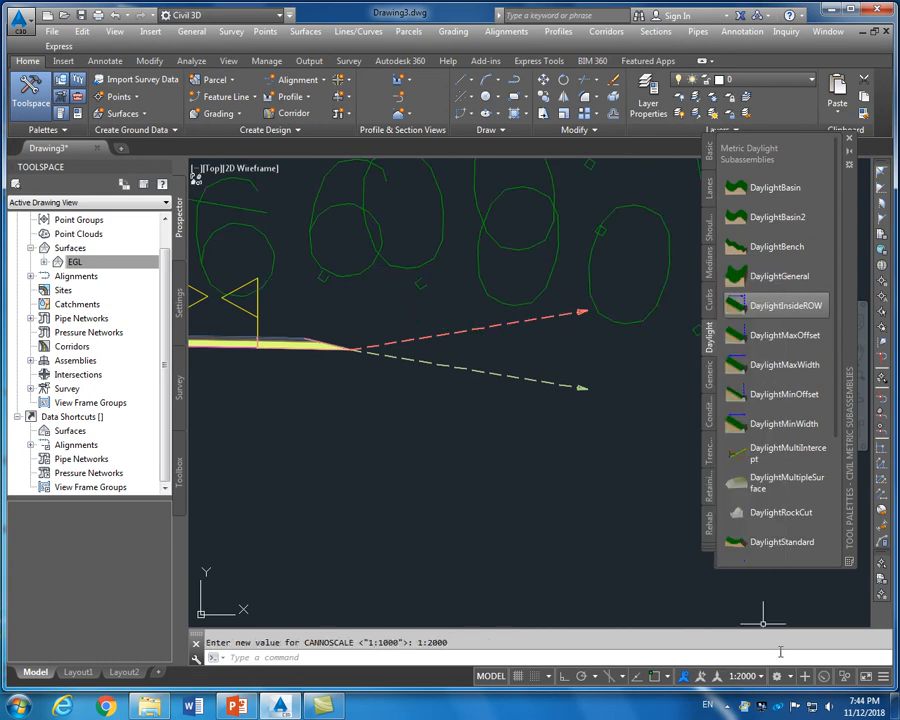
click(761, 679)
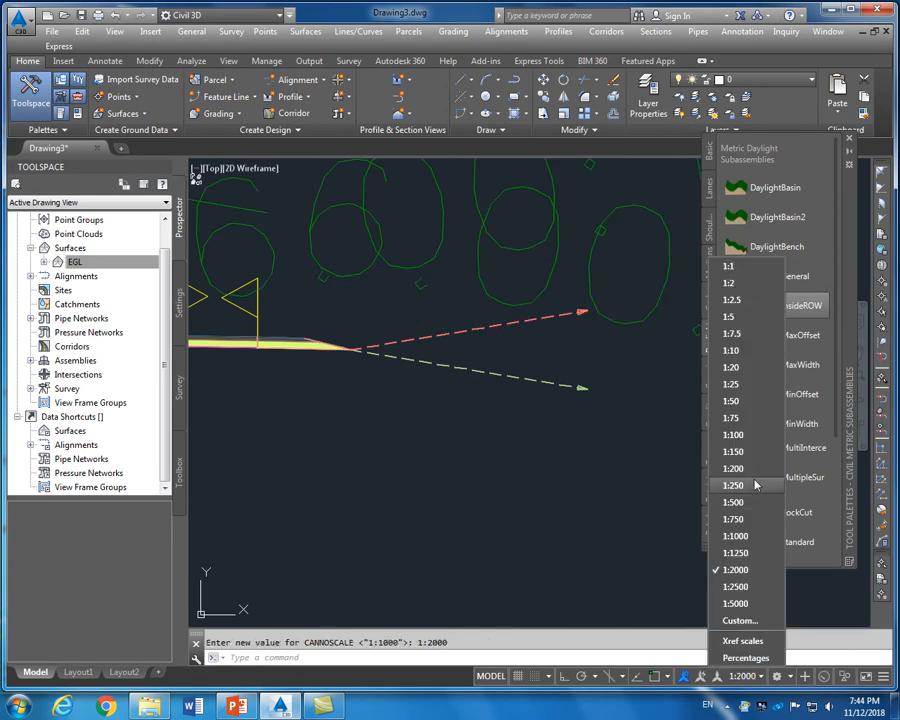
click(745, 519)
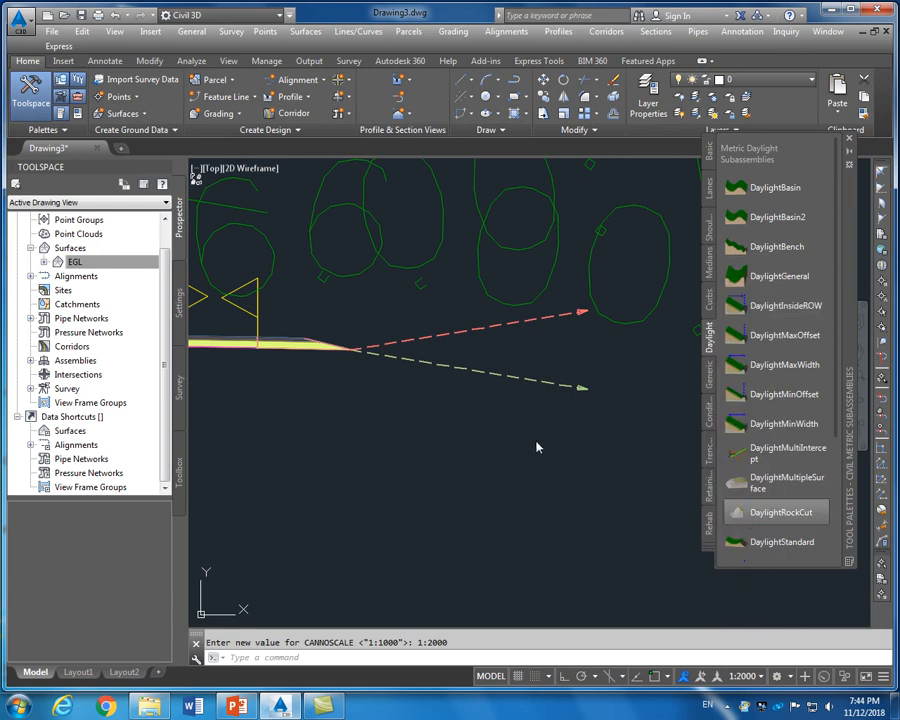
click(762, 679)
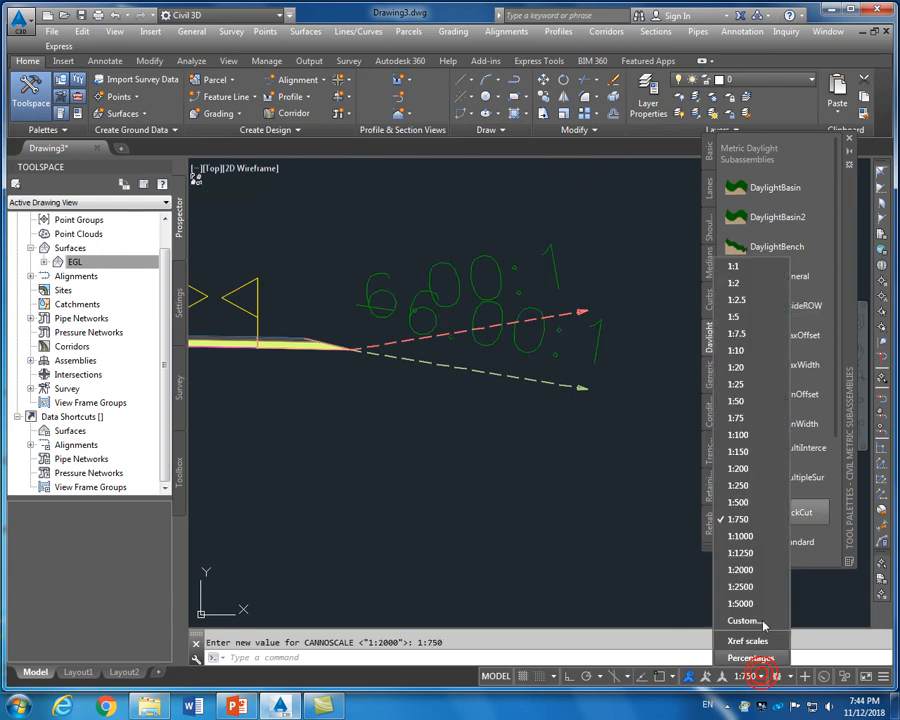
click(748, 502)
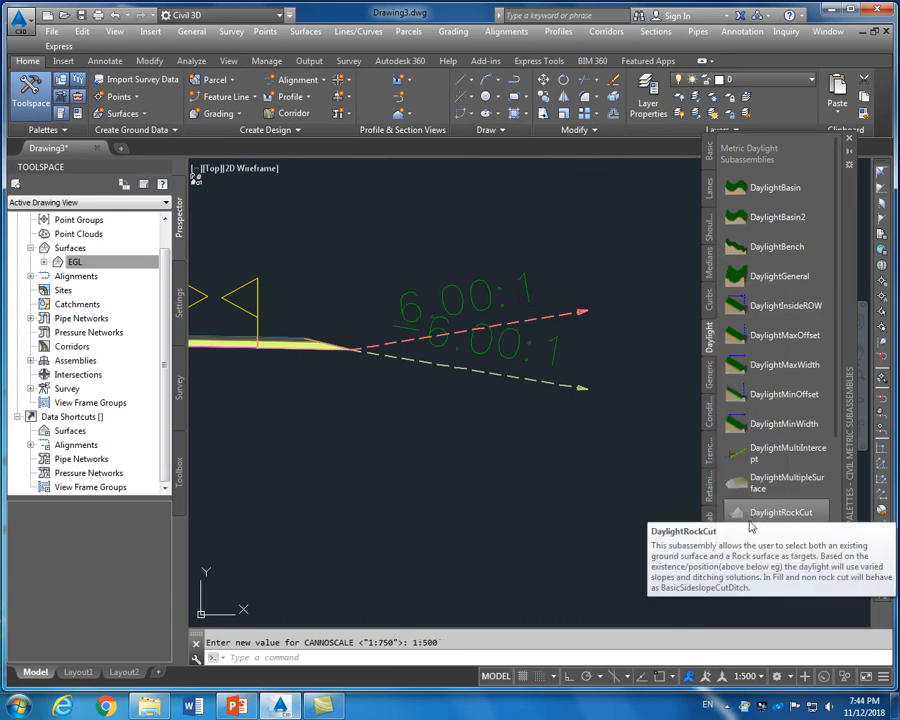
click(759, 681)
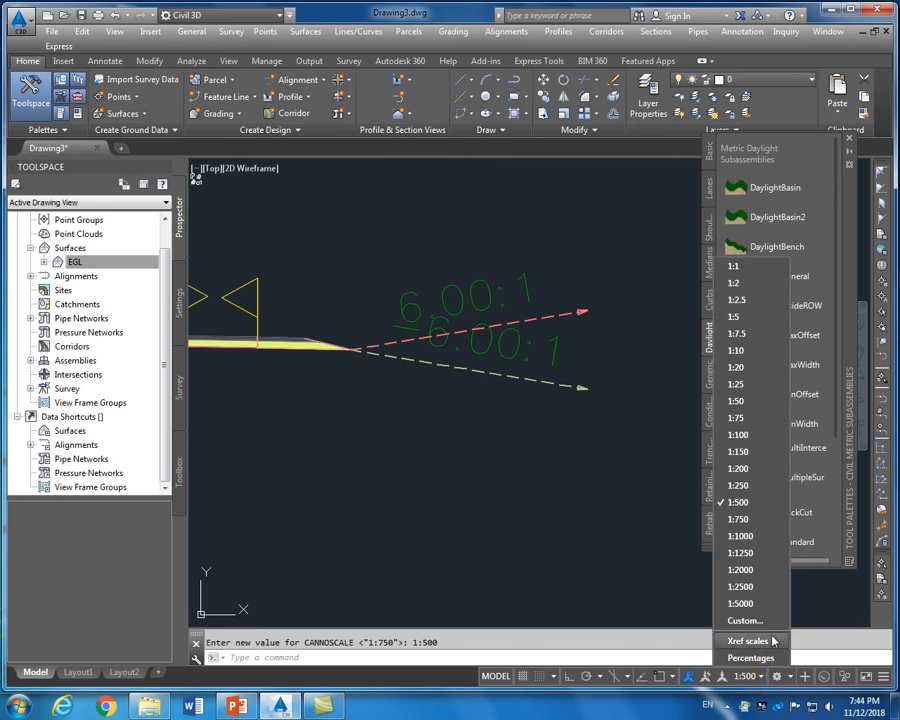
click(745, 486)
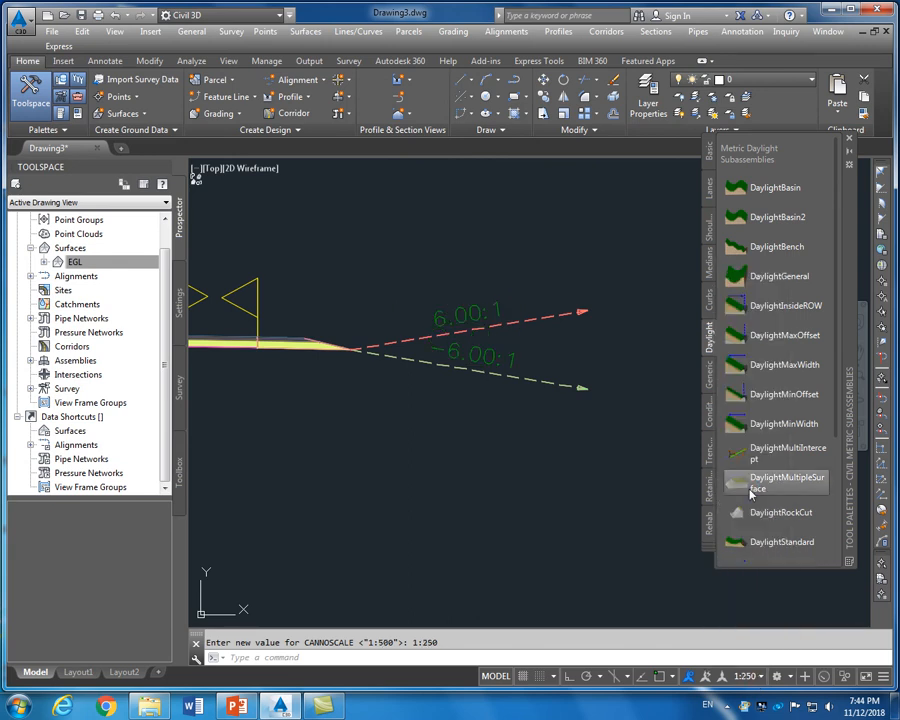
scroll(555, 468, down, 2)
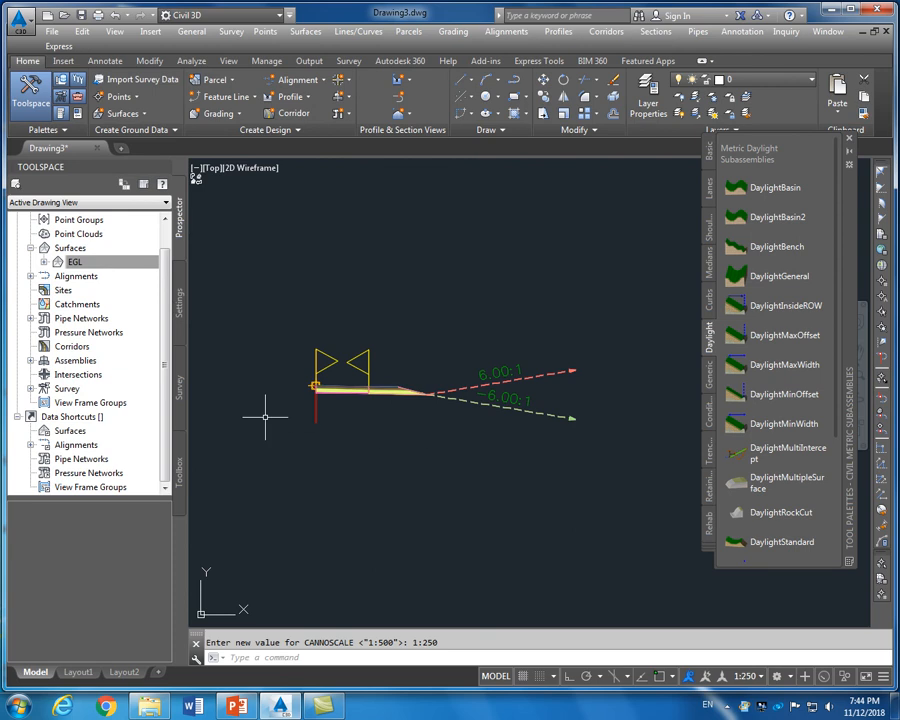
scroll(486, 441, up, 2)
scroll(486, 441, down, 2)
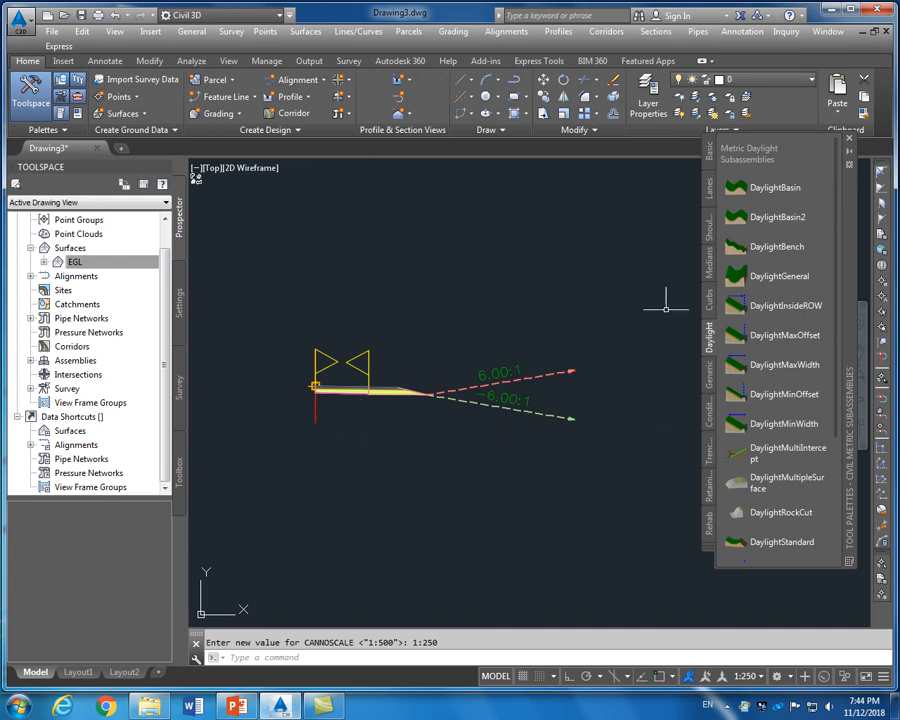
Show the Curbs subassemblies and pick UrbanSidewalk for insertion
click(710, 303)
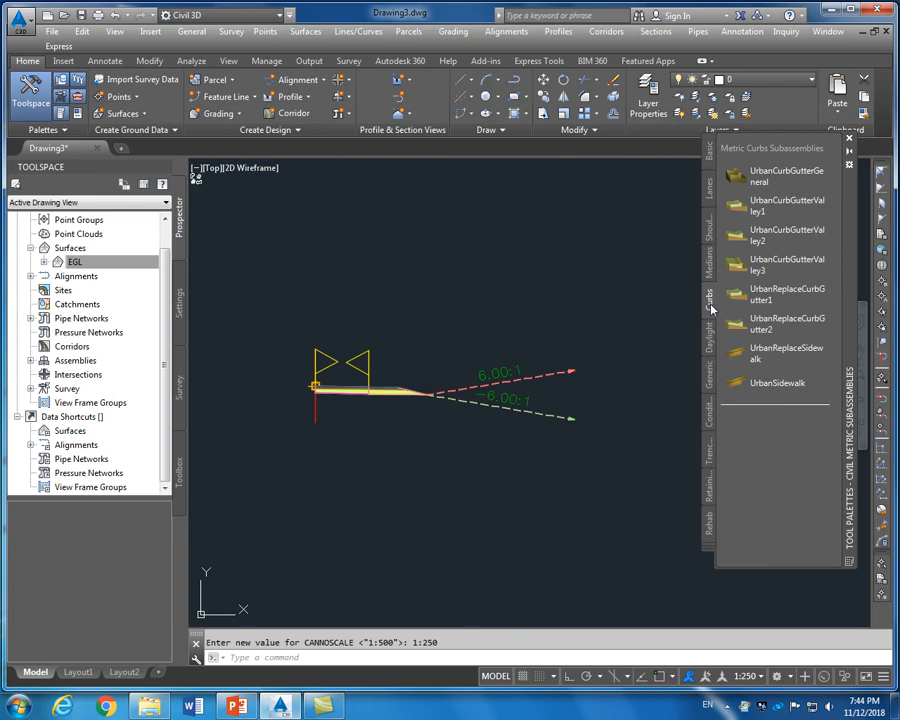
click(766, 388)
click(425, 399)
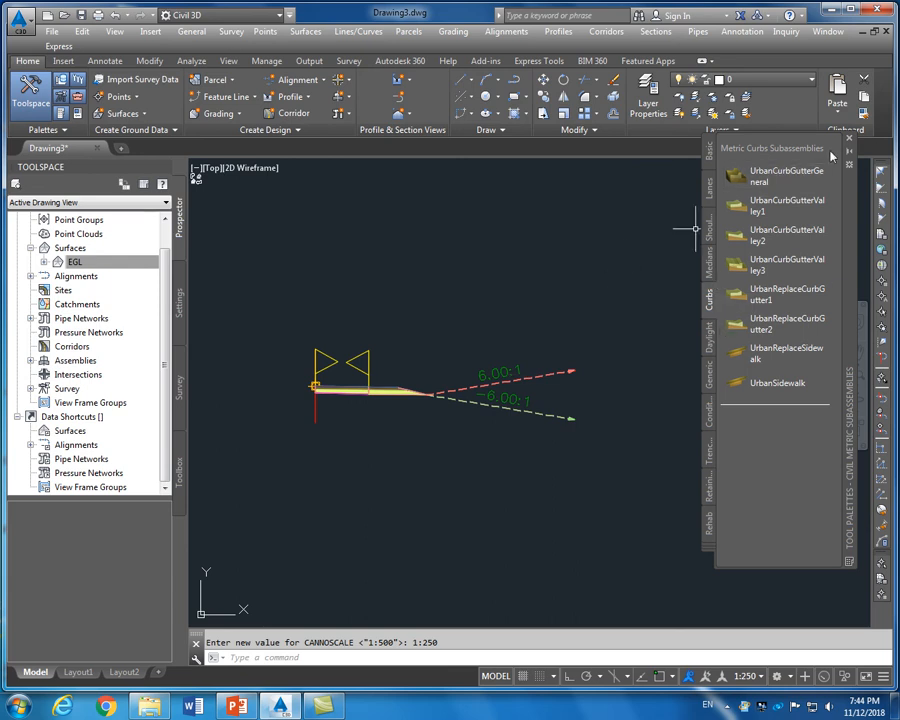
scroll(403, 413, up, 2)
scroll(403, 413, down, 2)
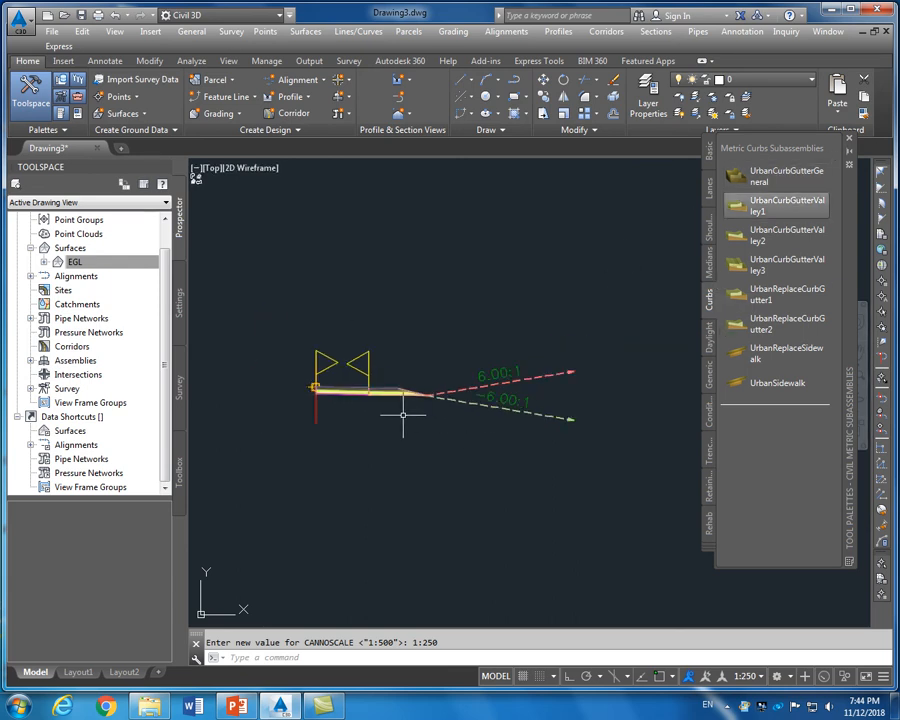
click(593, 346)
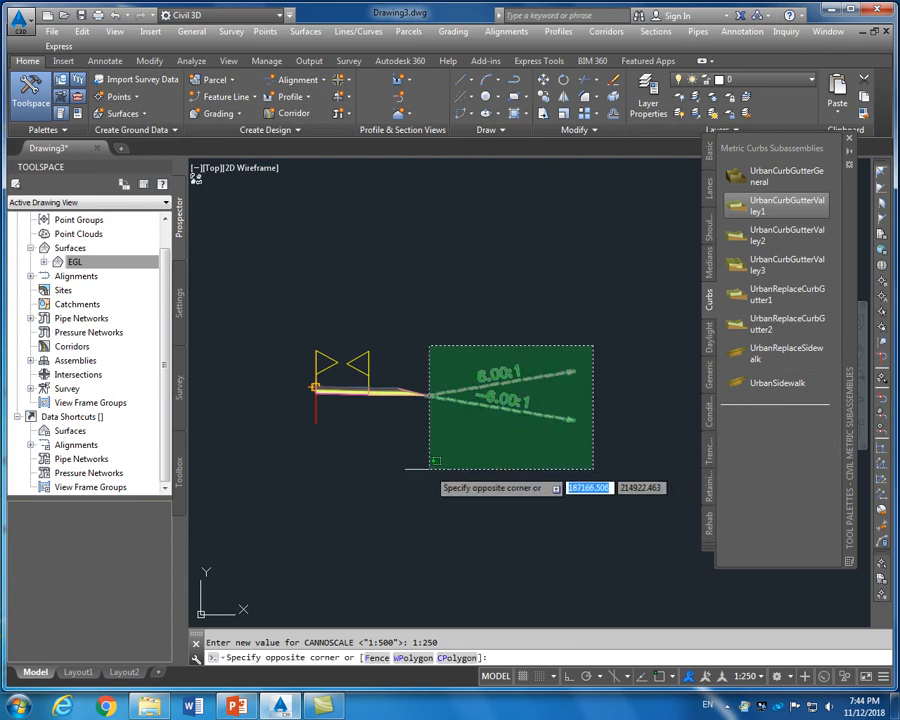
click(346, 467)
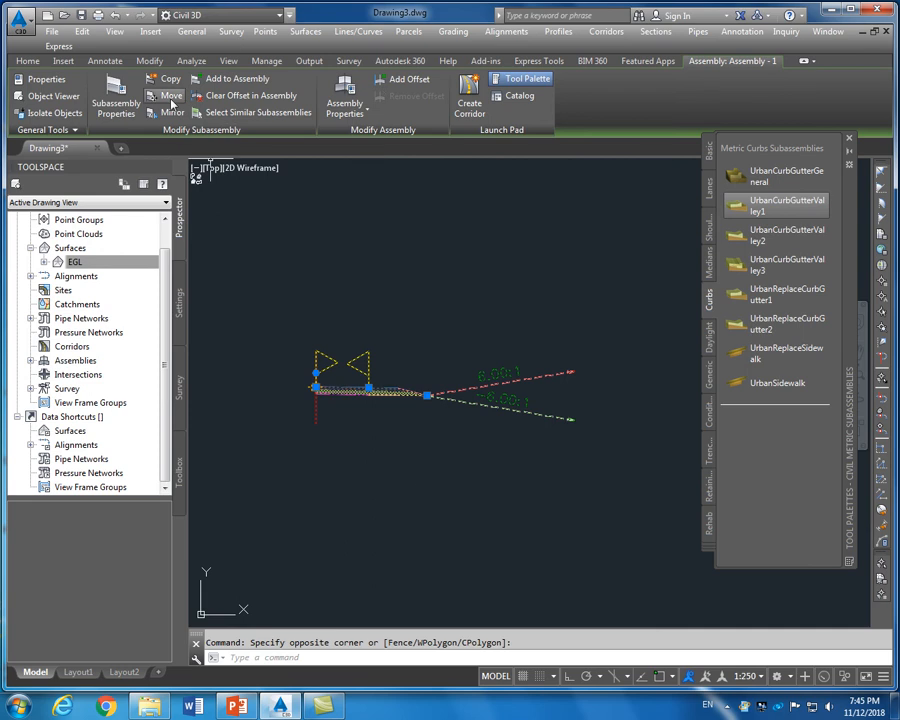
click(28, 61)
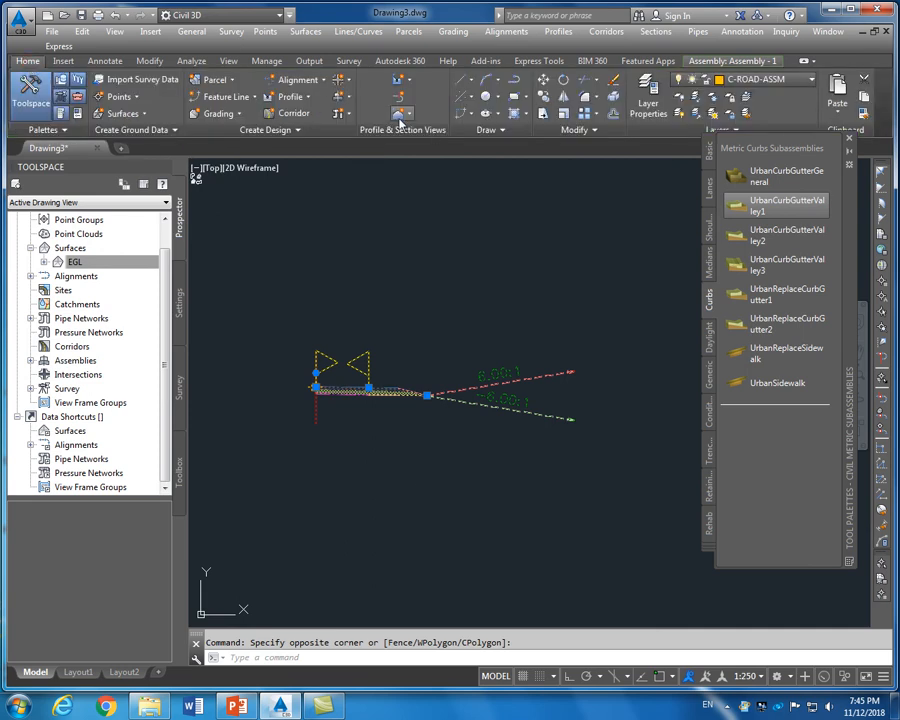
click(565, 99)
scroll(330, 375, up, 3)
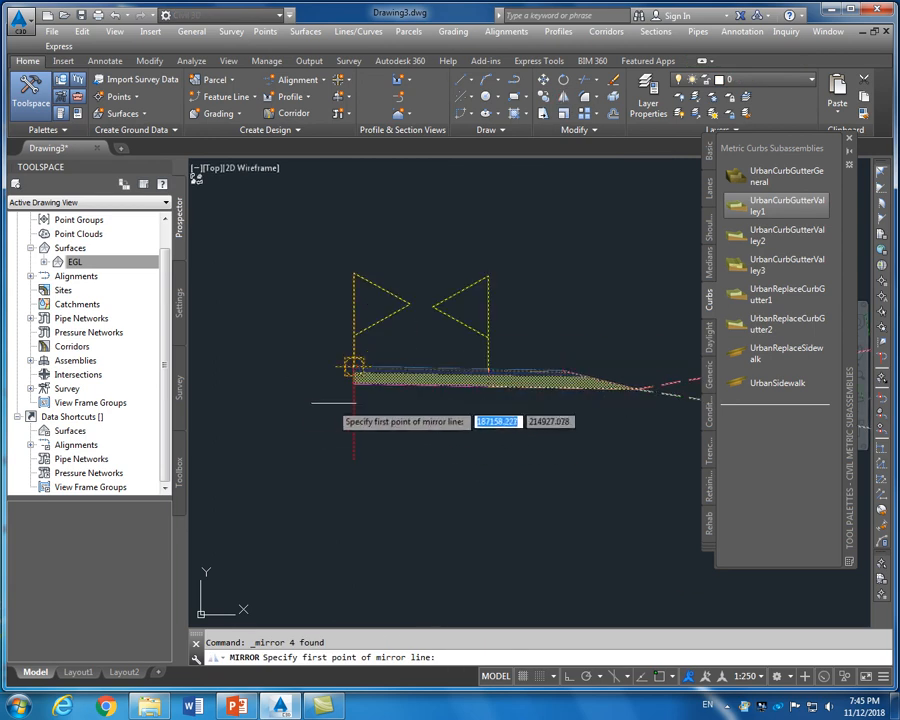
scroll(353, 405, up, 2)
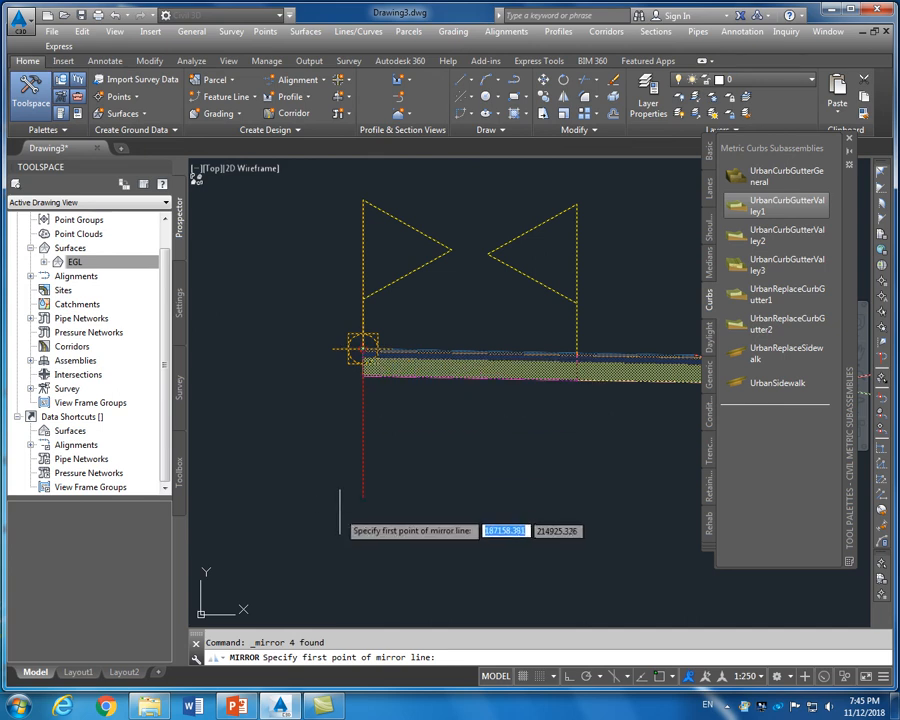
key(F3)
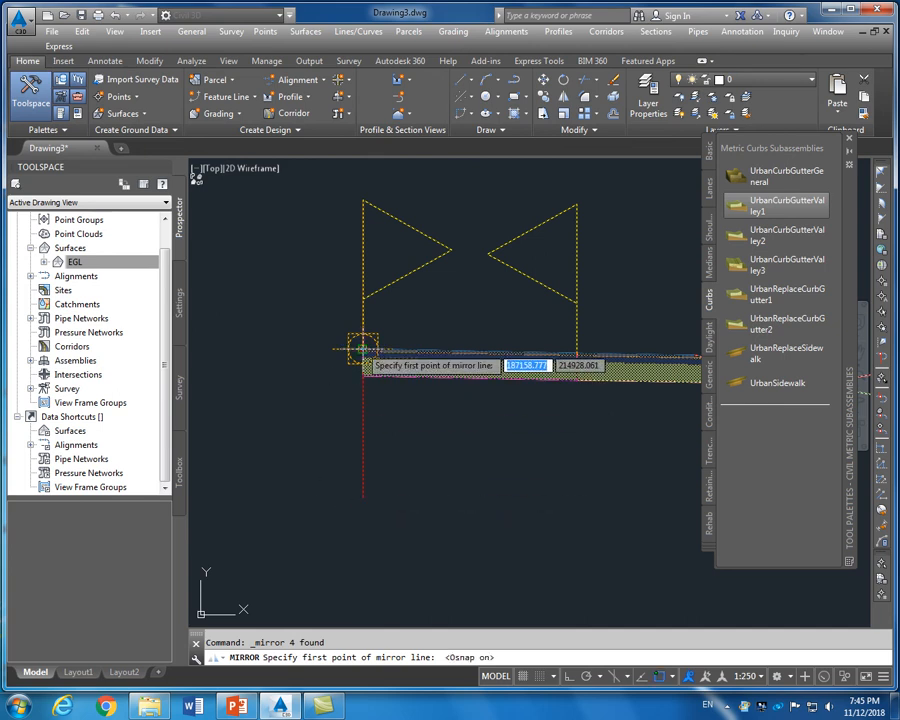
click(362, 348)
scroll(320, 370, down, 5)
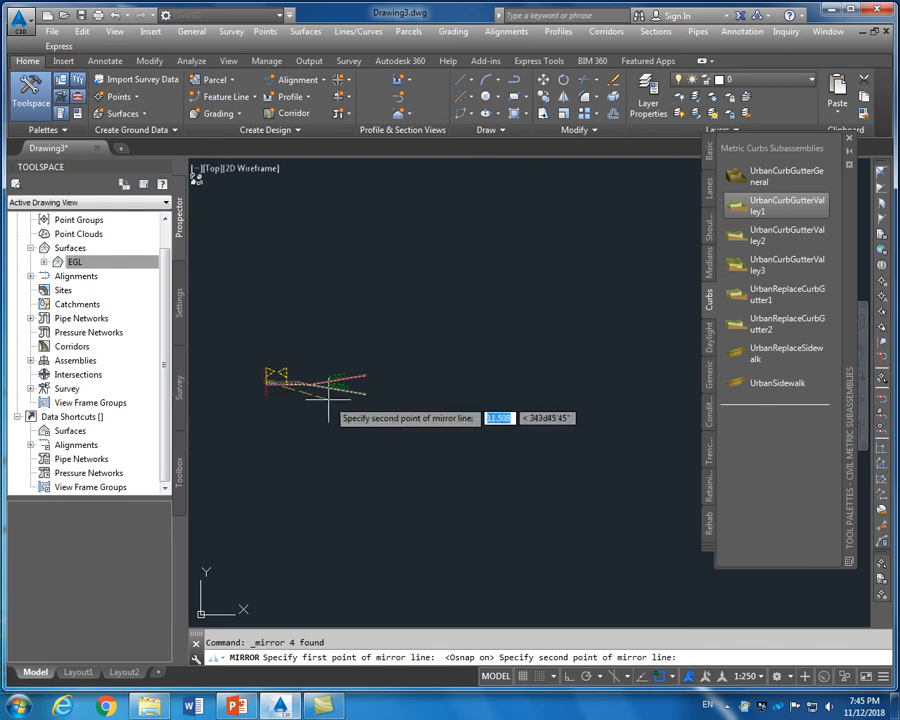
scroll(320, 398, down, 3)
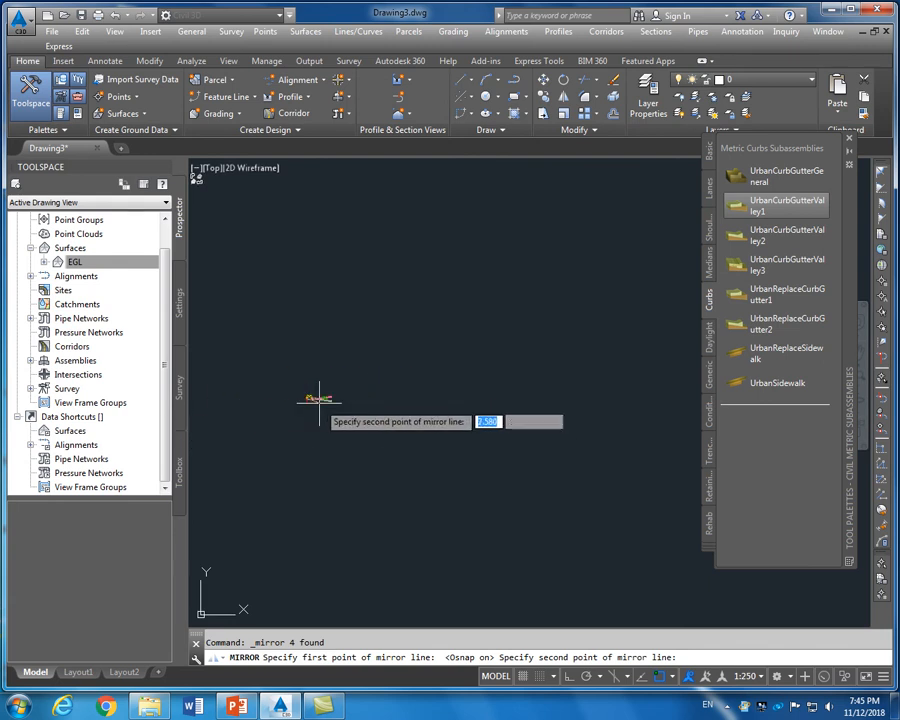
click(255, 416)
scroll(310, 395, up, 4)
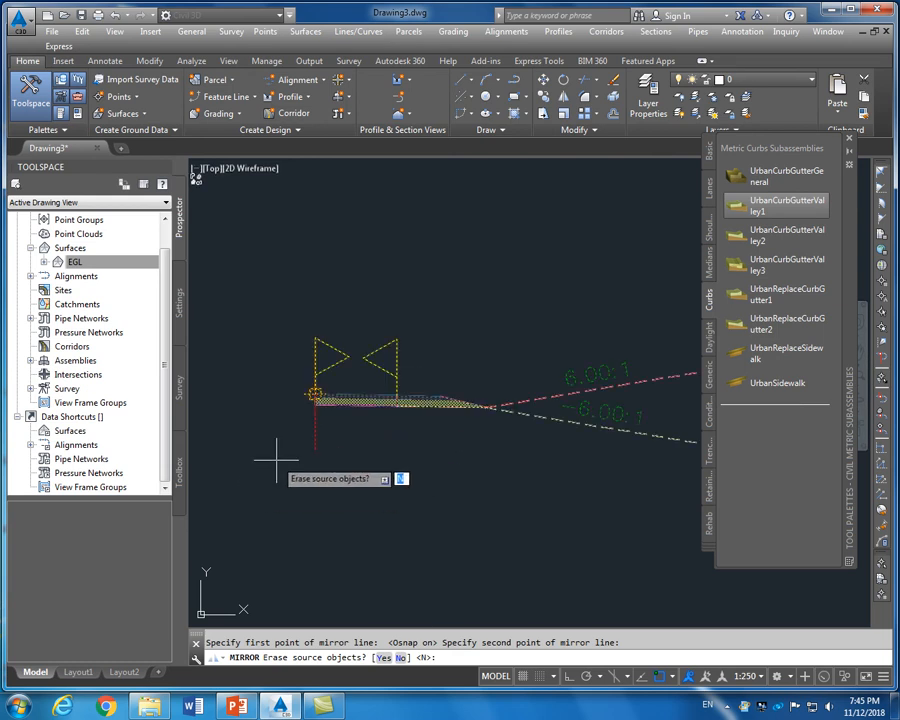
key(Escape)
scroll(372, 395, up, 3)
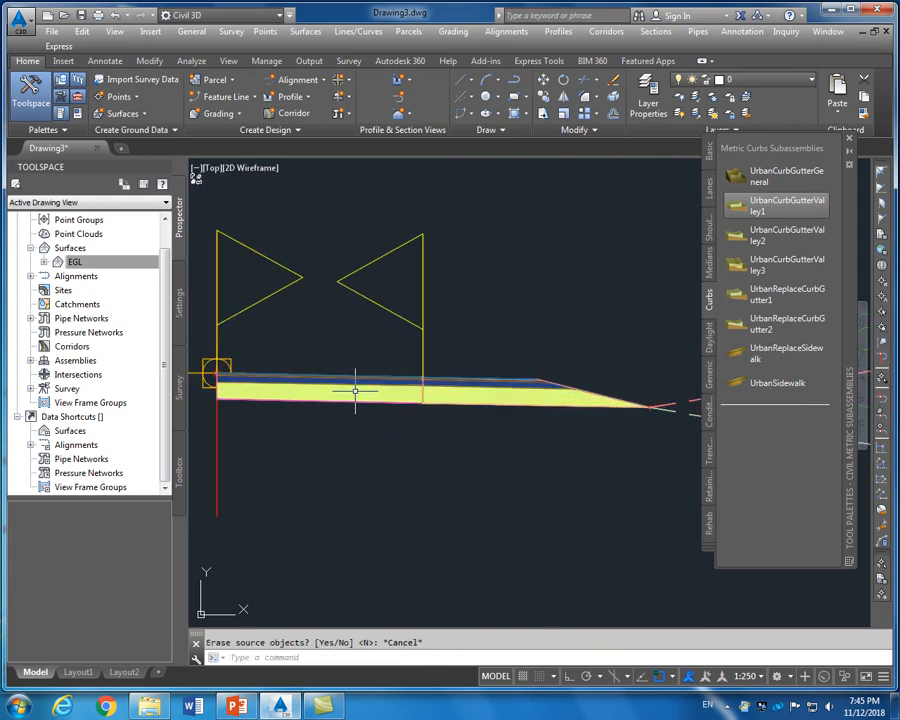
scroll(358, 382, up, 3)
click(362, 371)
scroll(350, 382, down, 4)
click(341, 388)
Window-select the right-side subassemblies and mirror them about the Assembly - 1 marker
key(Escape)
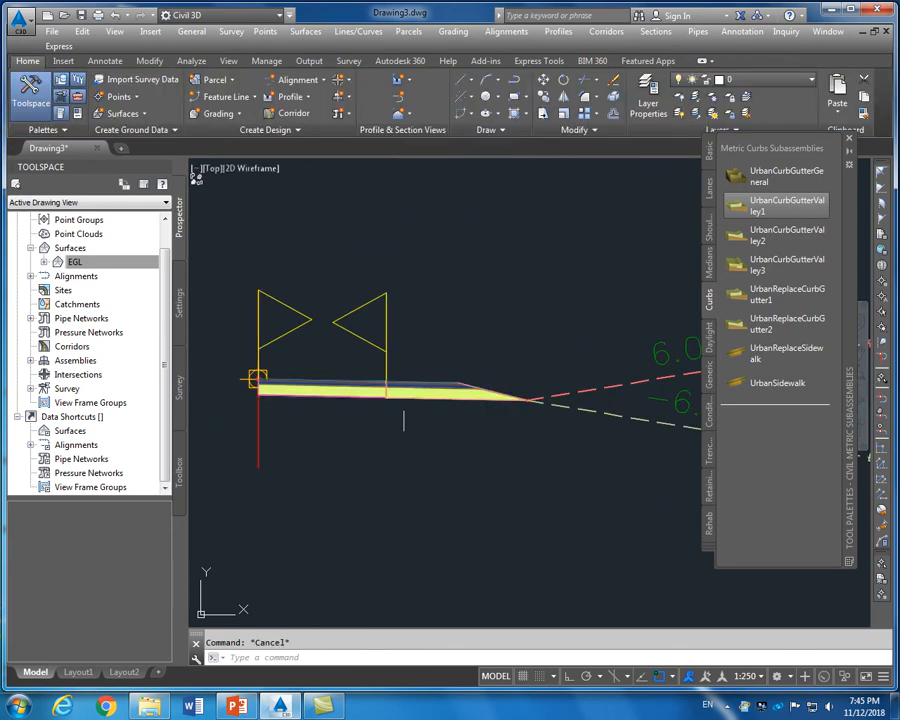
scroll(311, 392, up, 3)
scroll(312, 393, down, 3)
scroll(311, 392, down, 2)
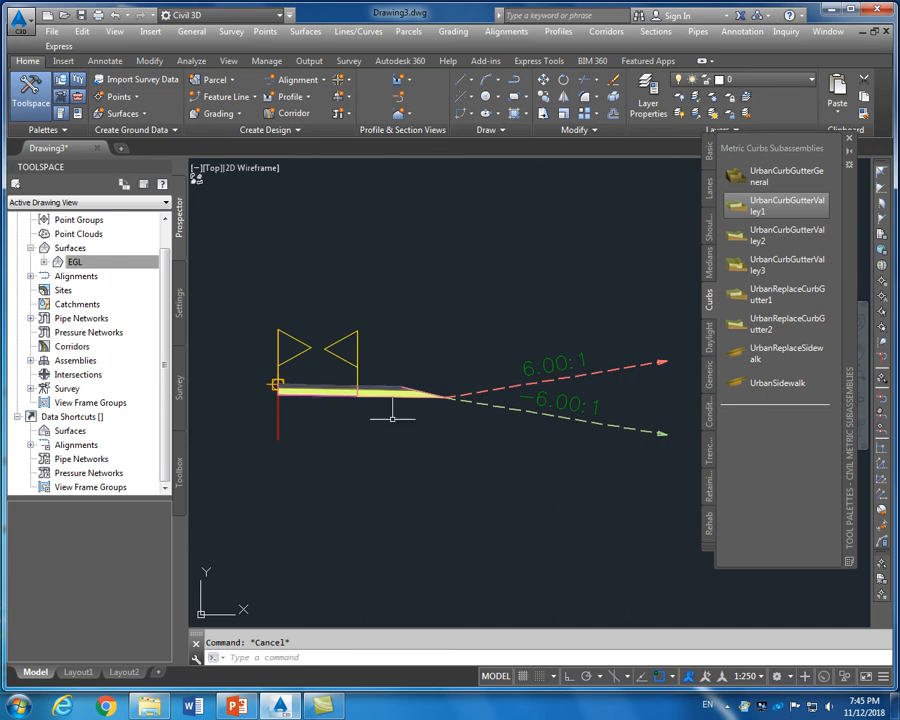
scroll(560, 372, down, 2)
click(646, 330)
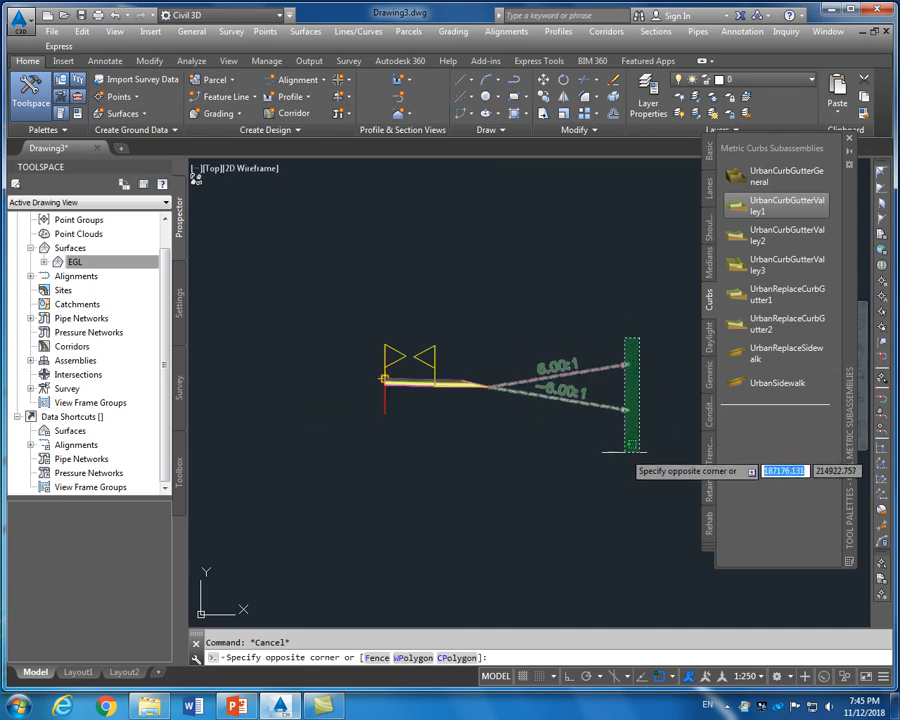
click(388, 461)
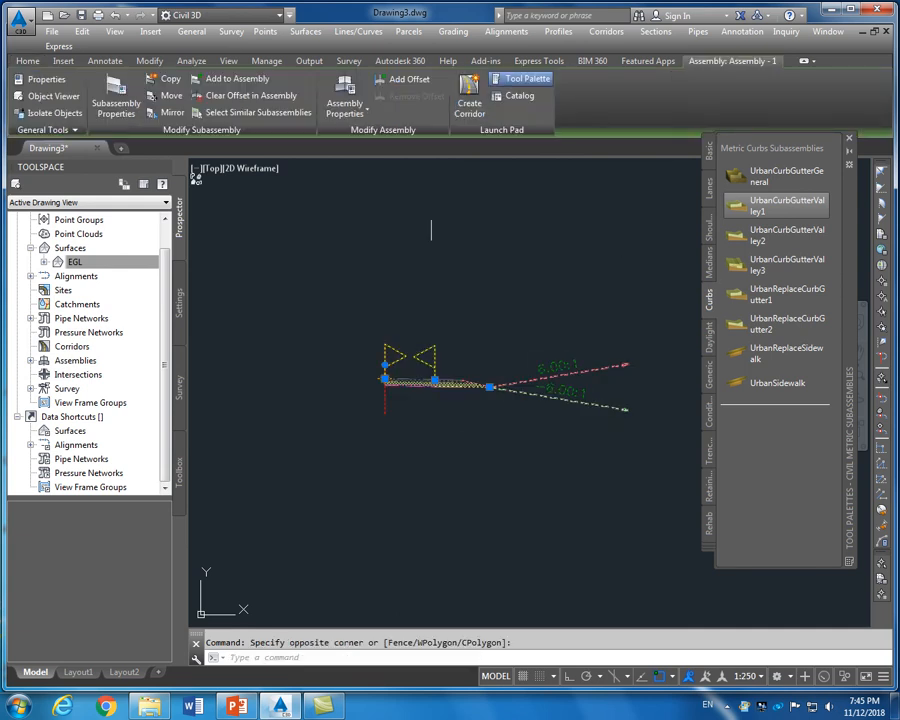
click(166, 112)
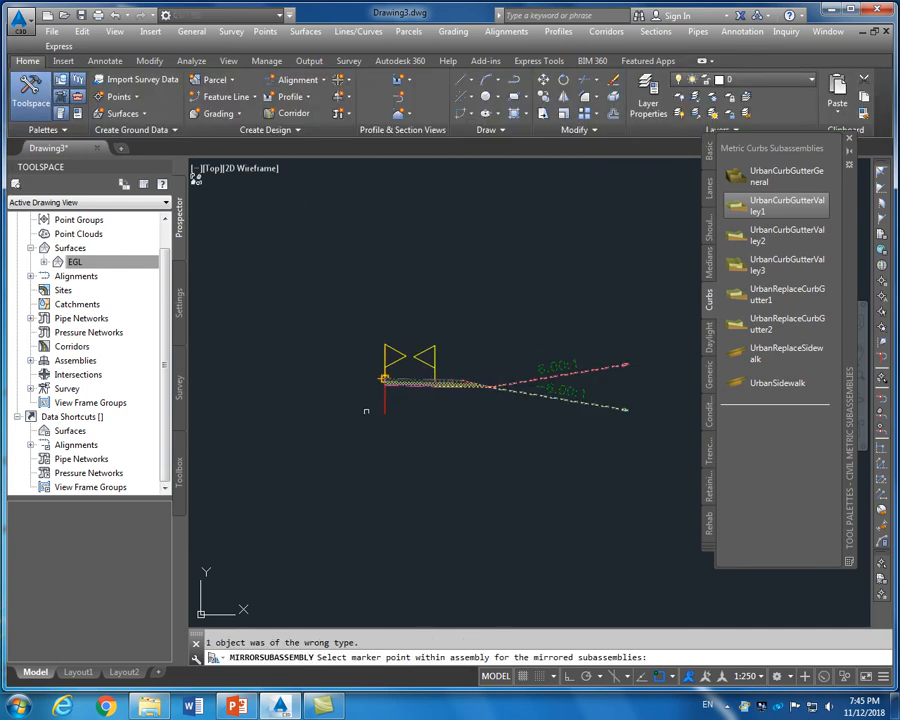
click(384, 378)
key(Escape)
Close the subassembly tool palette and review the now symmetric assembly
scroll(426, 400, up, 10)
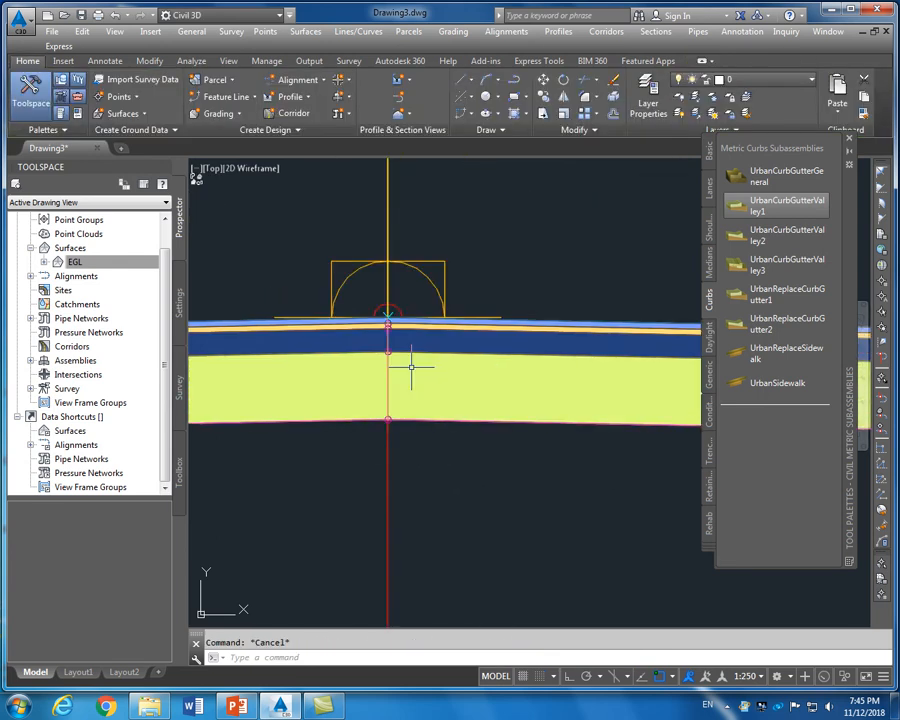
scroll(411, 368, down, 8)
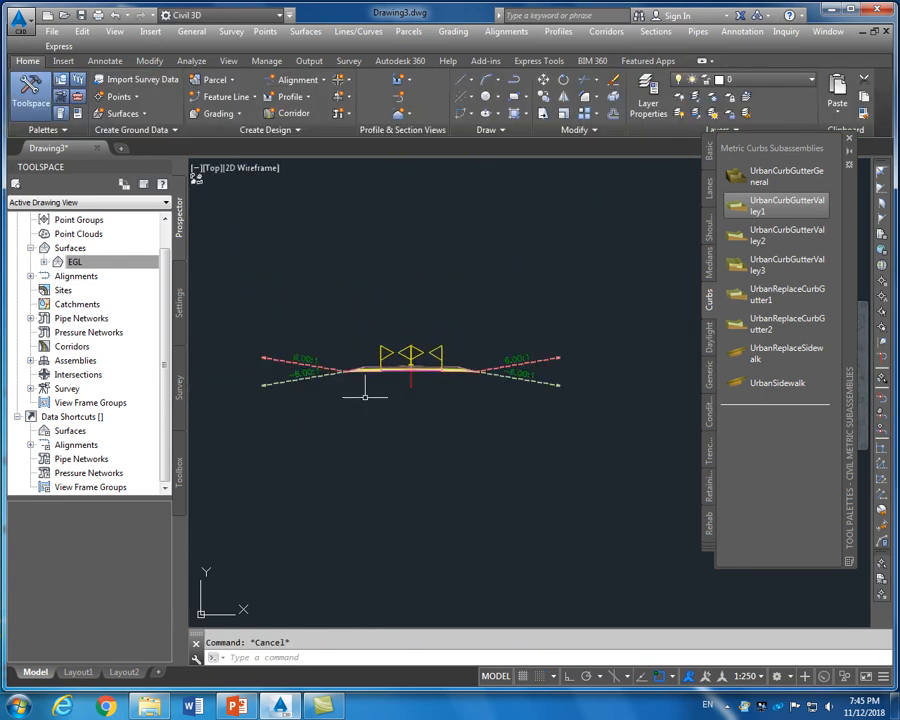
scroll(406, 396, up, 3)
scroll(406, 396, down, 3)
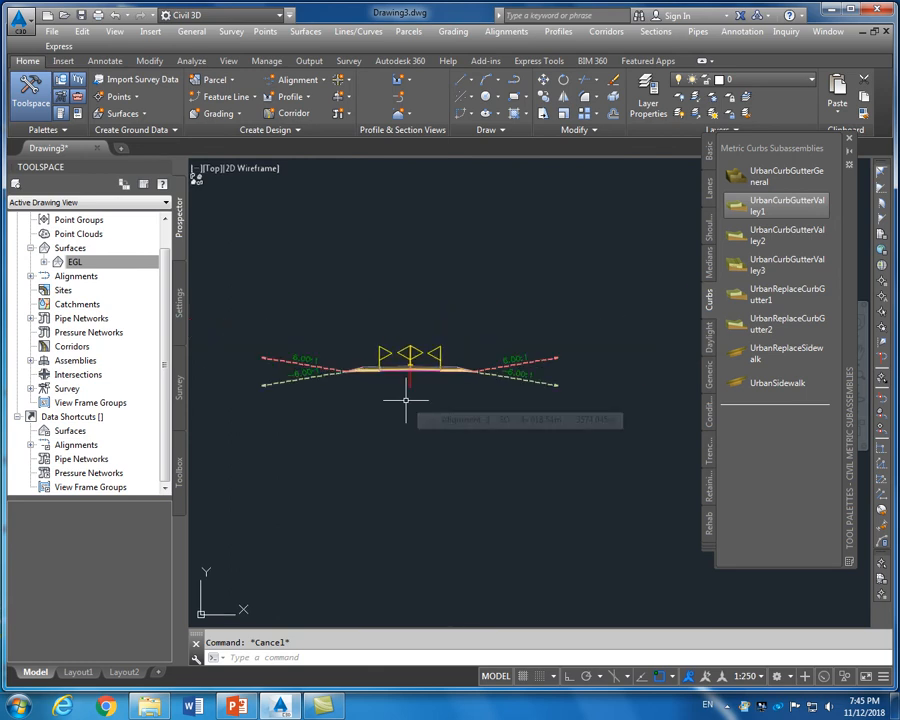
click(849, 137)
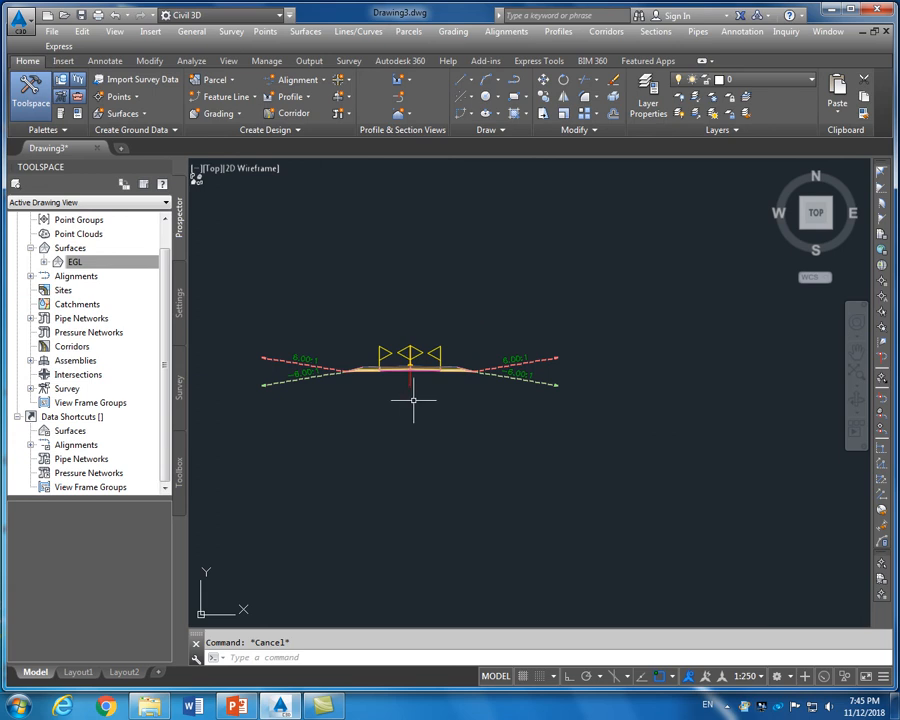
scroll(412, 402, up, 4)
scroll(530, 368, down, 4)
scroll(418, 367, up, 4)
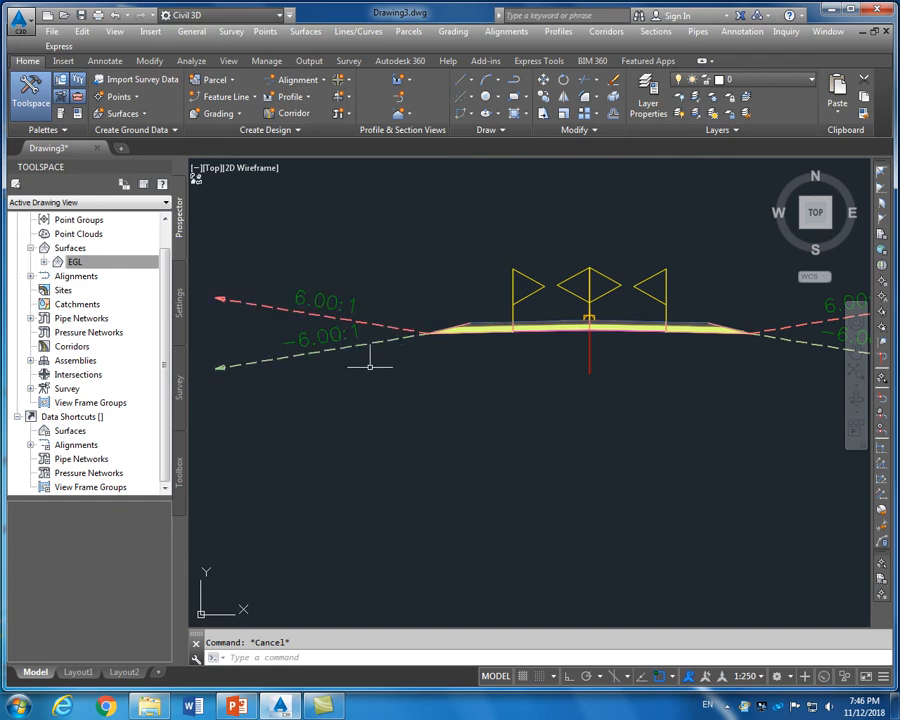
scroll(535, 355, down, 2)
scroll(552, 326, up, 3)
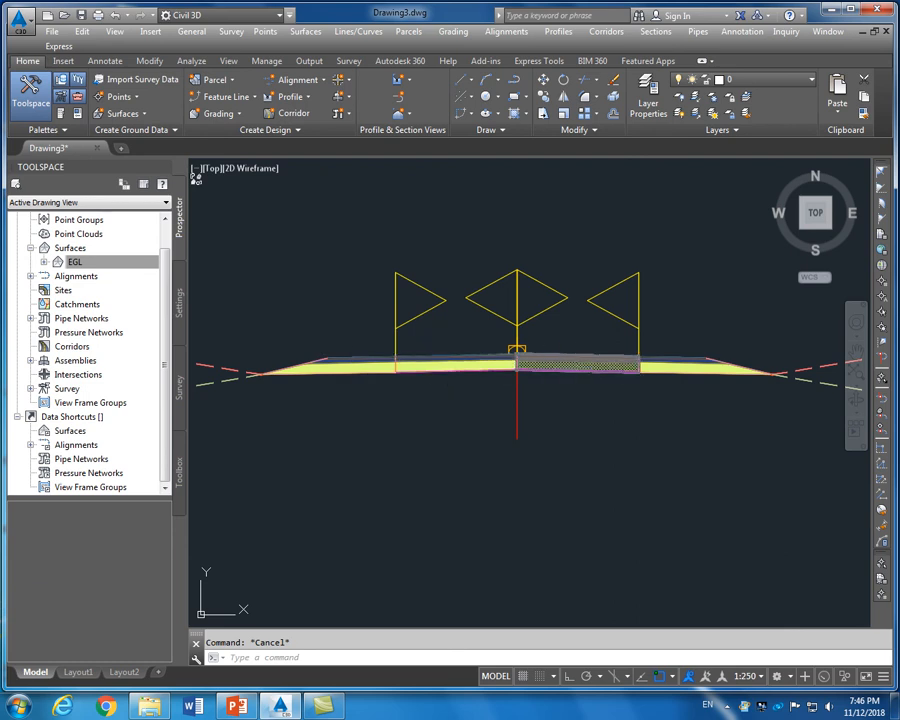
scroll(510, 362, down, 2)
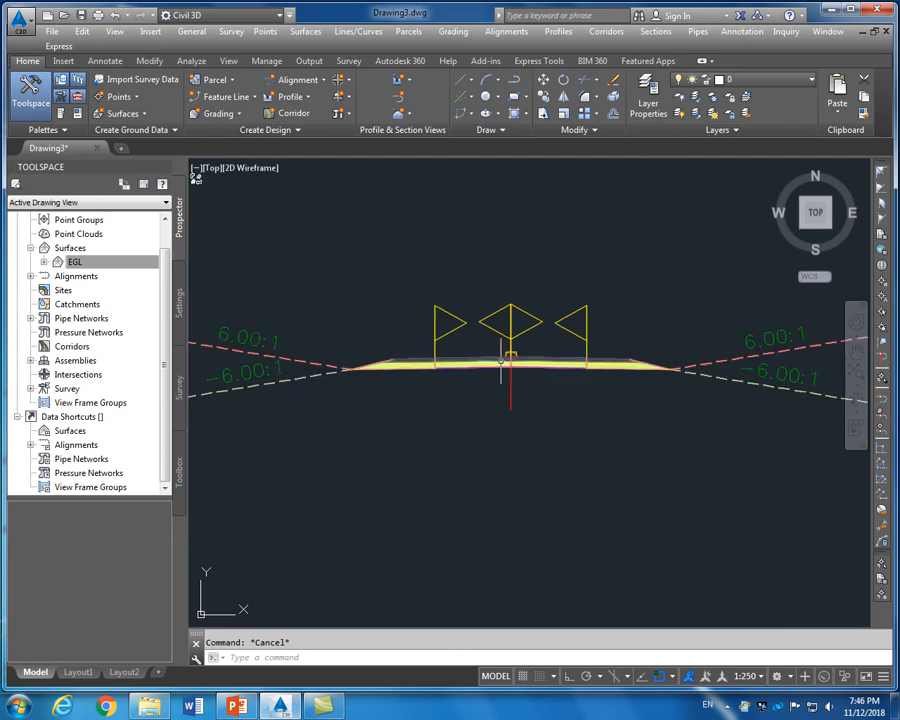
scroll(502, 366, down, 4)
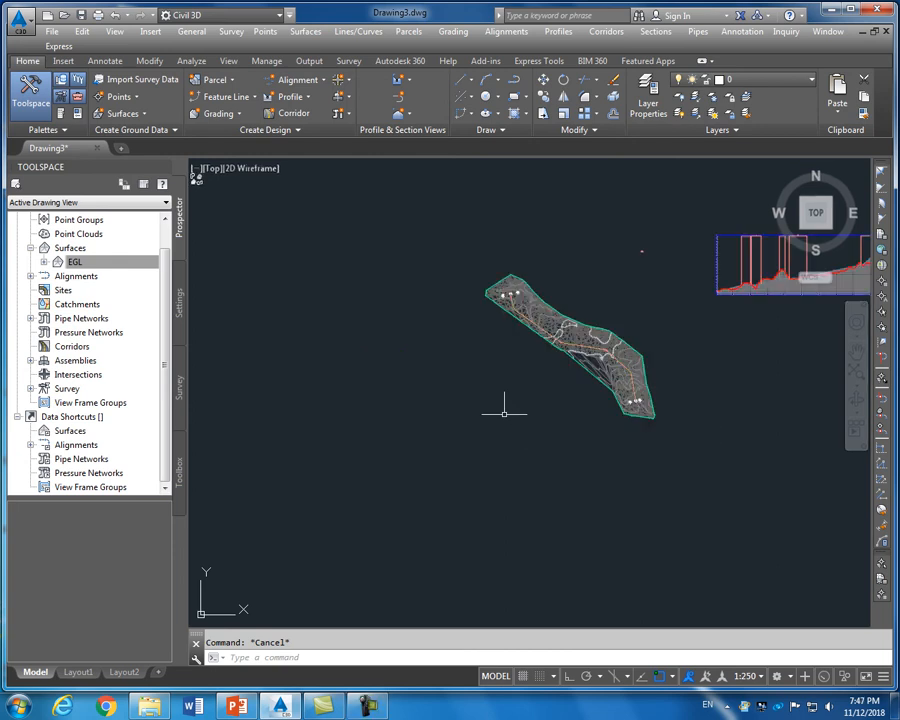
Zoom into the EGL surface, select Alignment-1 and bring up its context menu
scroll(657, 360, up, 4)
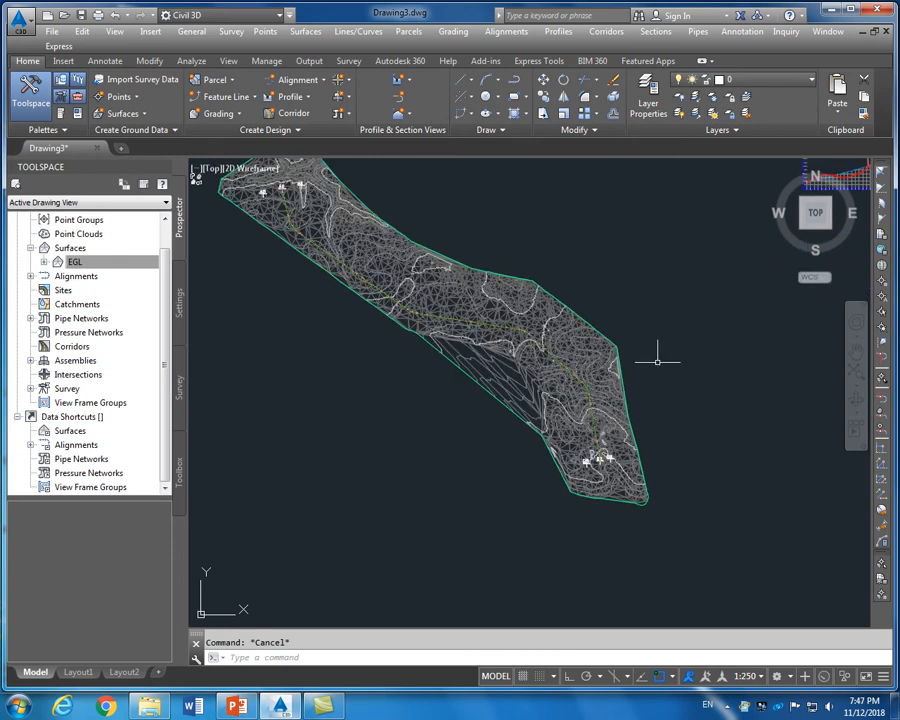
scroll(390, 275, up, 3)
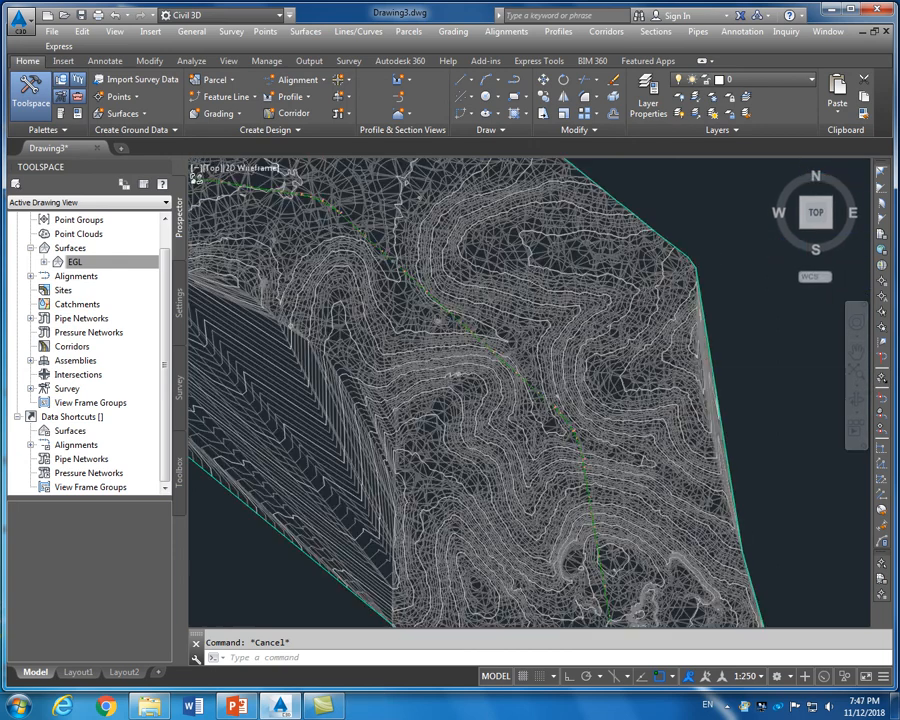
scroll(388, 276, up, 2)
scroll(558, 403, up, 2)
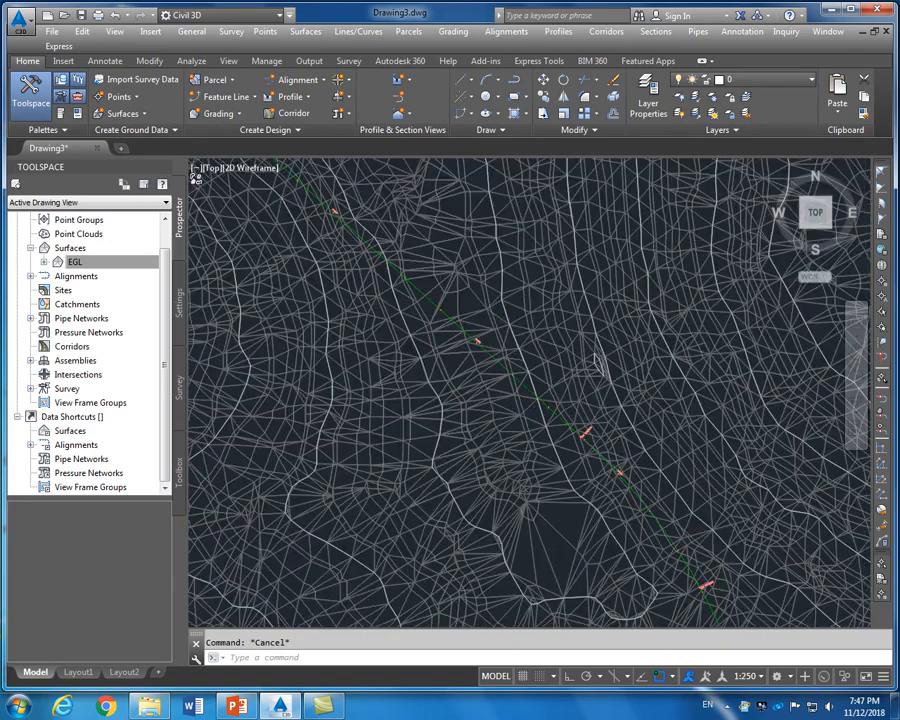
scroll(549, 403, up, 2)
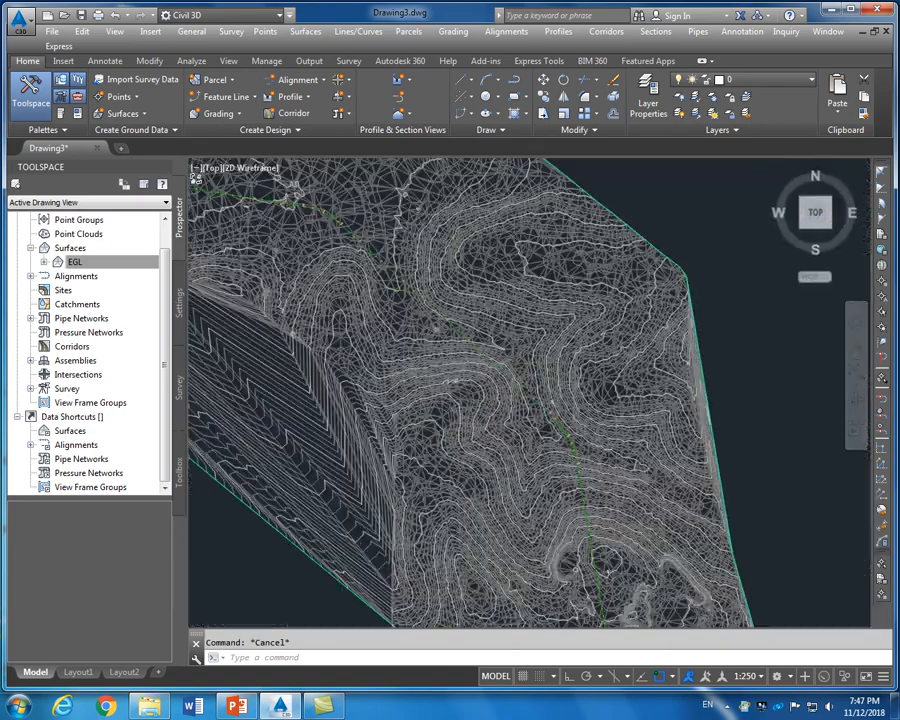
scroll(495, 423, up, 3)
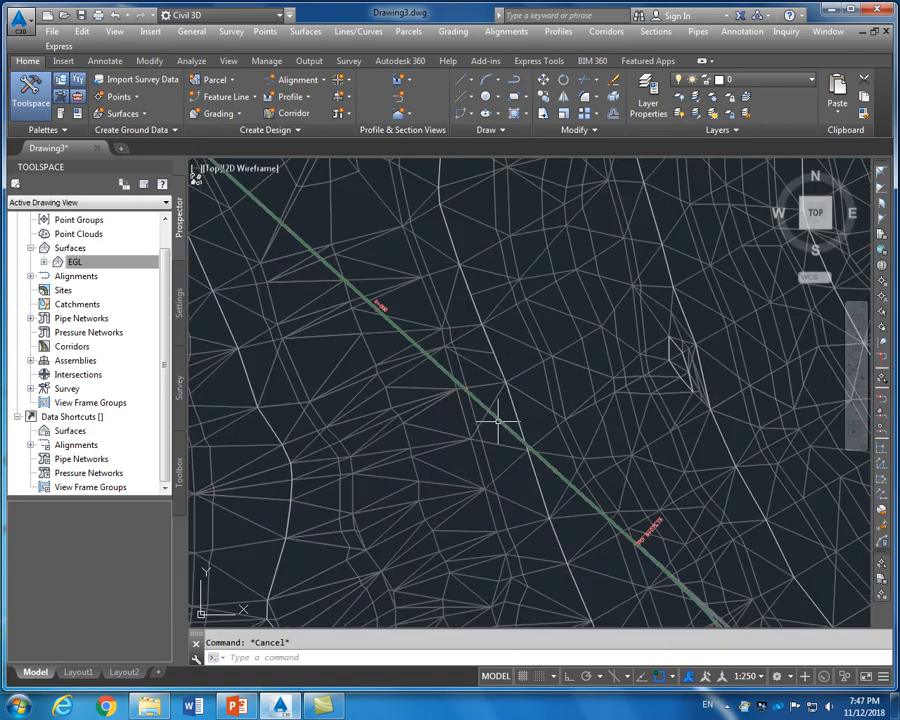
click(498, 423)
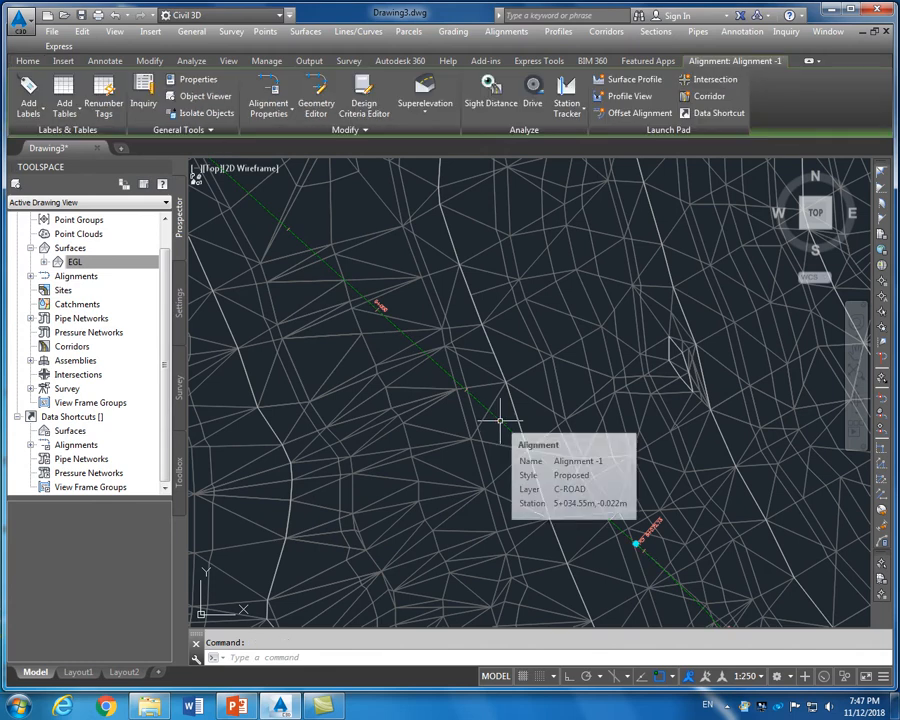
right_click(502, 424)
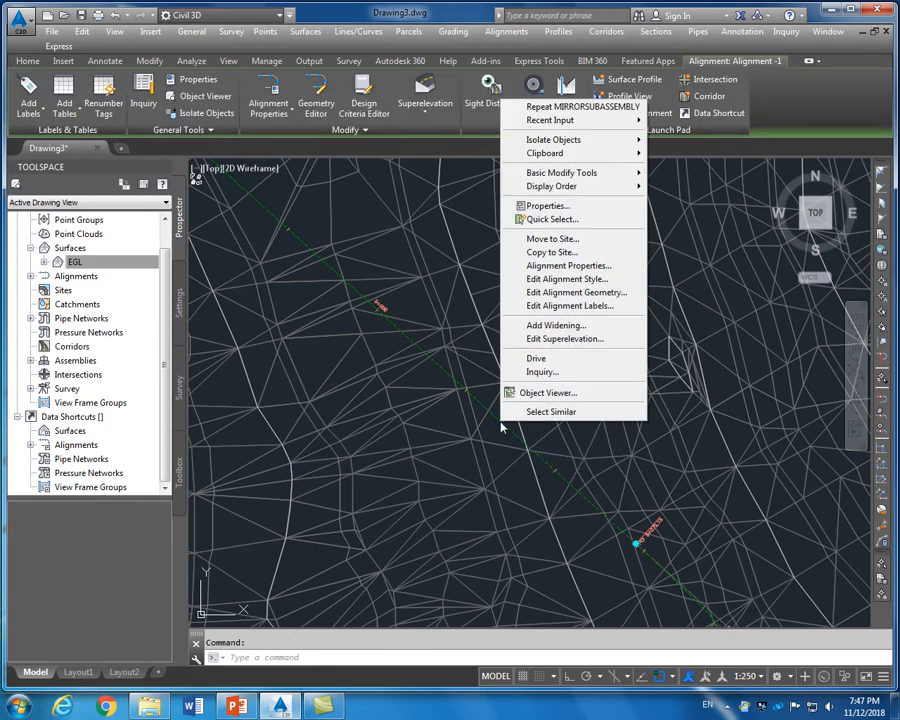
Calculate Alignment-1's superelevation now with 3.6 m lanes and 2.000 m shoulders
click(553, 339)
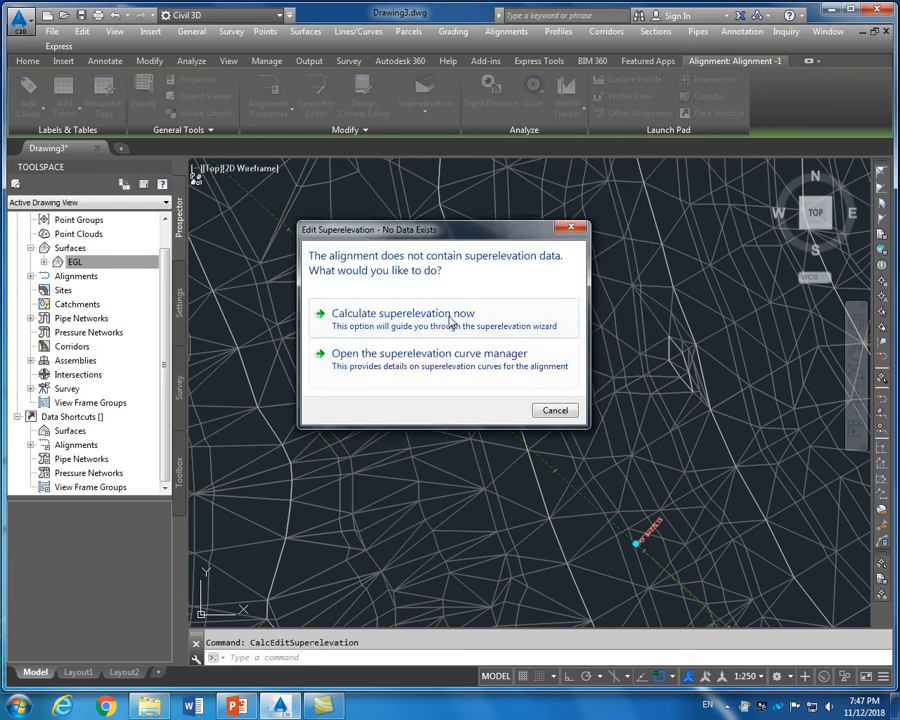
click(451, 316)
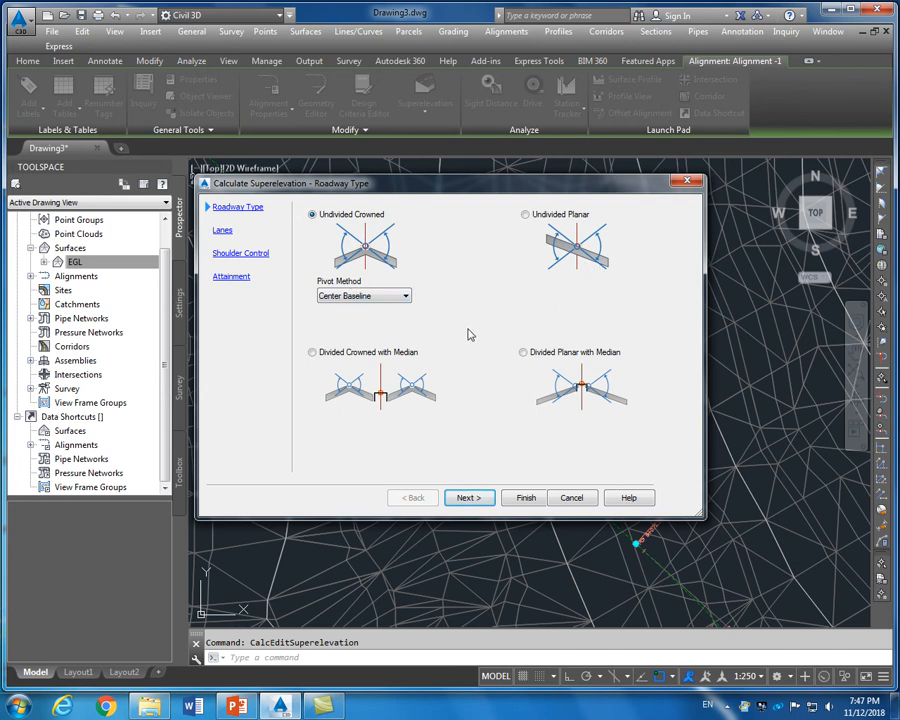
click(231, 237)
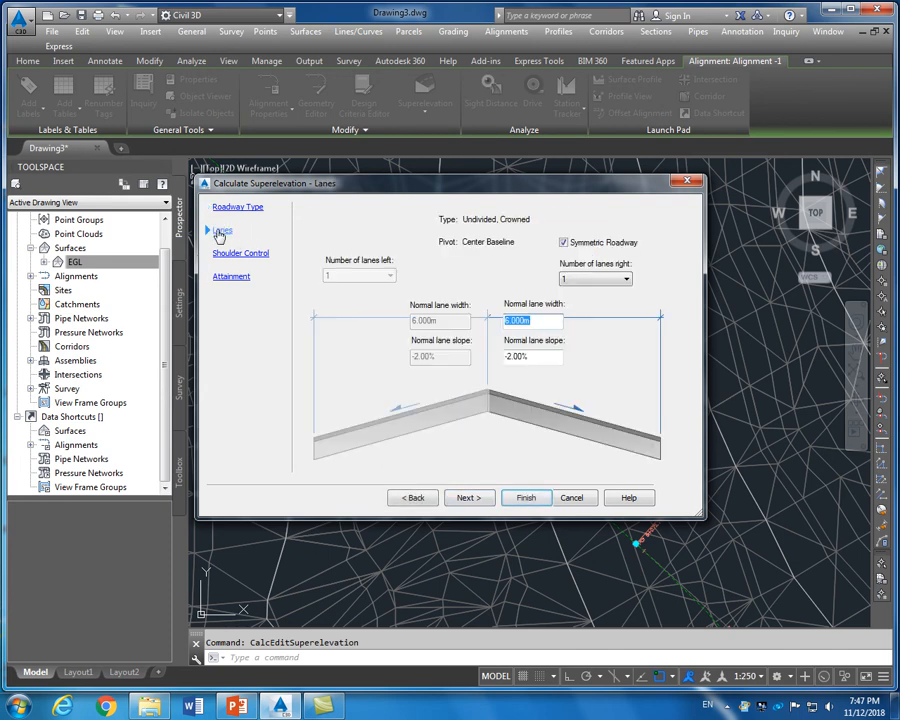
drag(539, 322, 498, 332)
text(3.6)
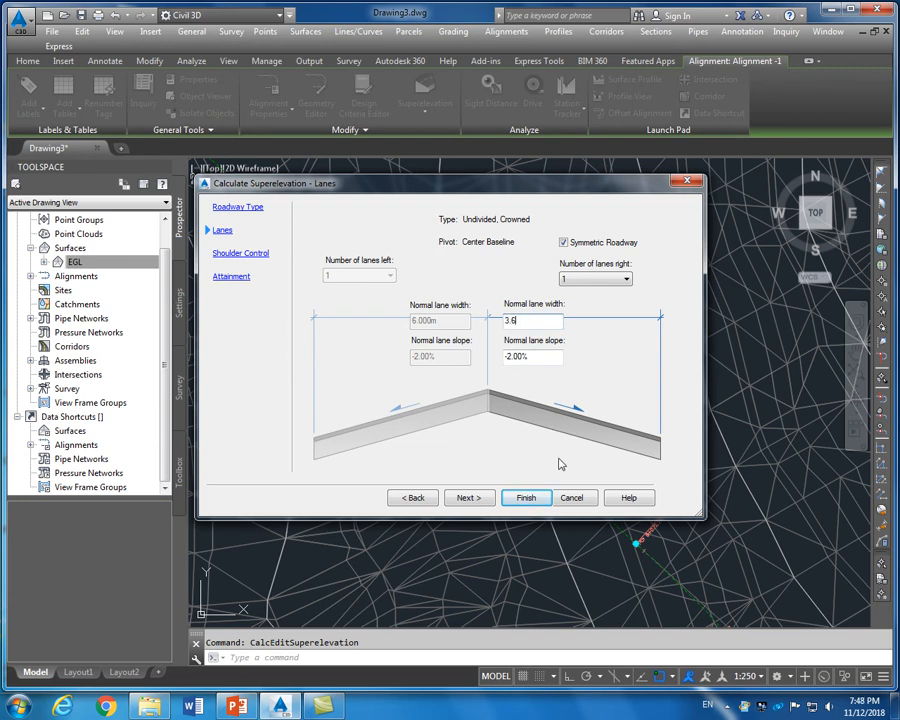
click(245, 254)
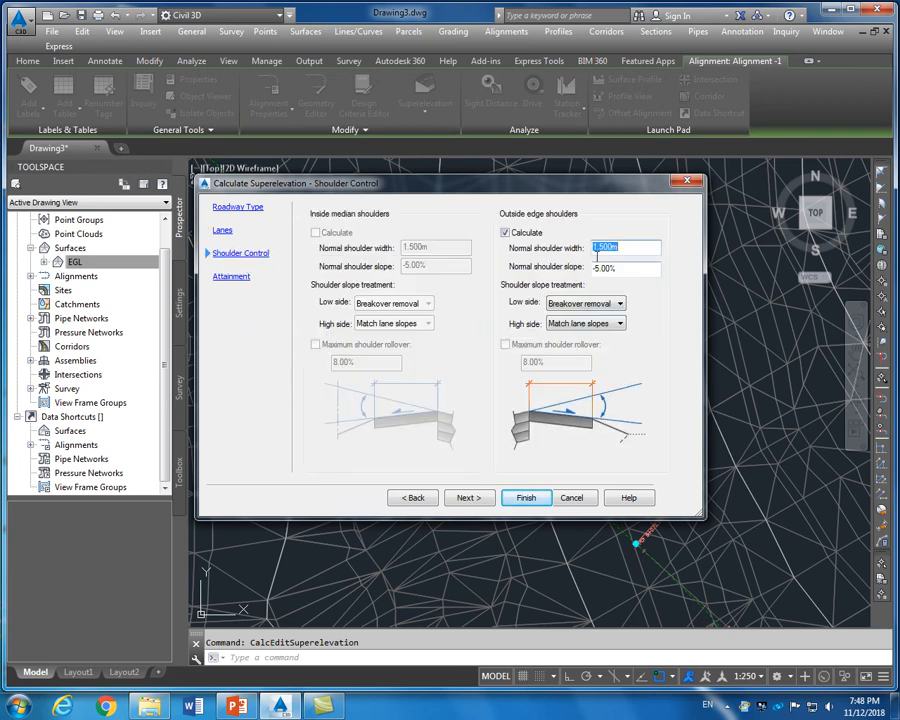
drag(621, 249, 589, 256)
text(2)
click(635, 268)
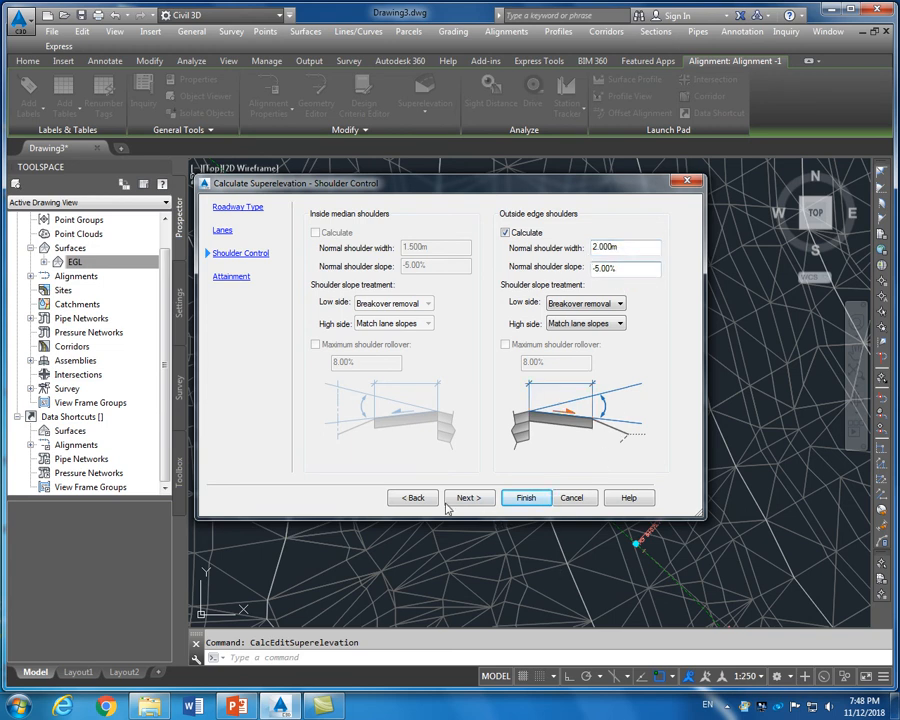
click(235, 278)
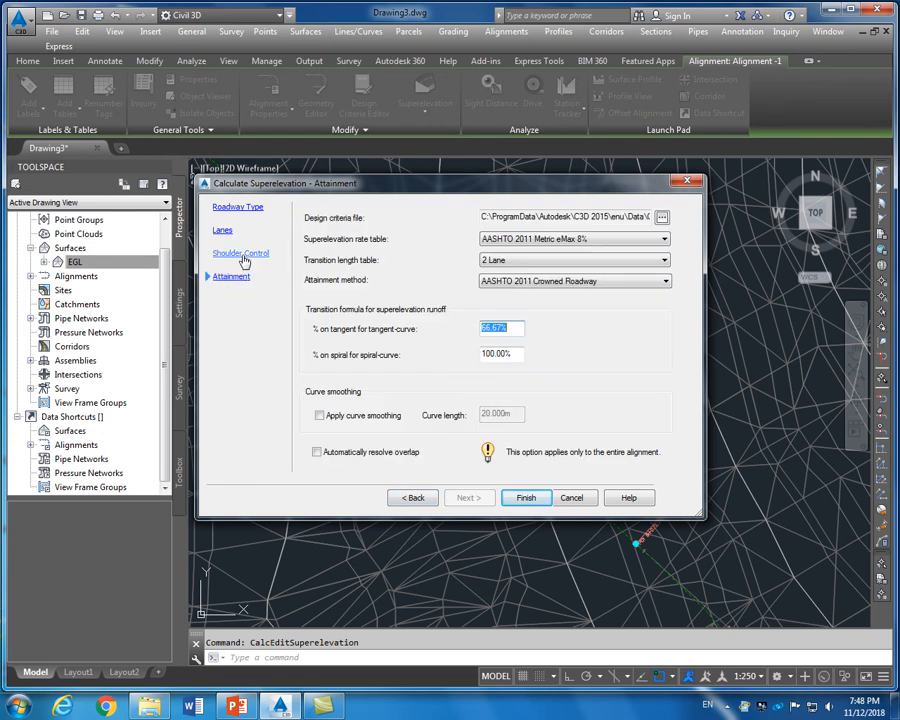
click(237, 207)
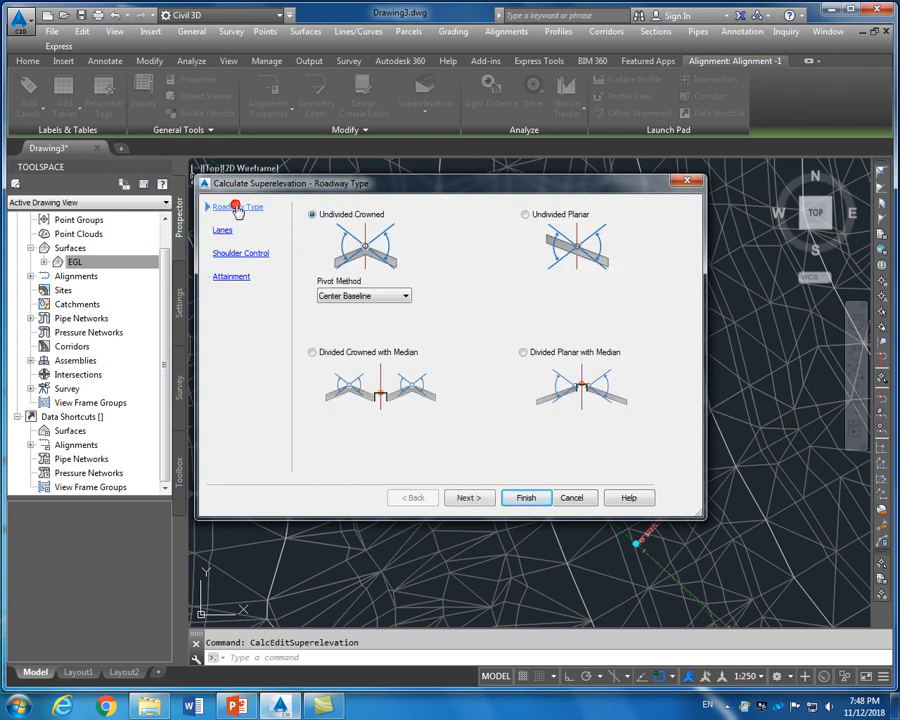
click(525, 499)
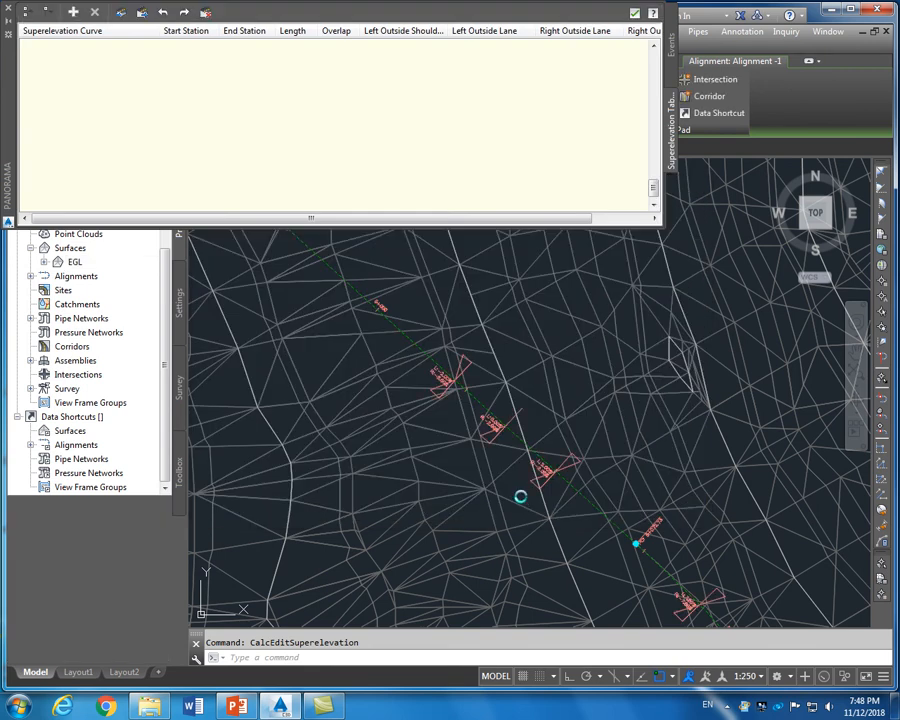
Scroll through the superelevation stations and cross slopes in Panorama, then close it
drag(437, 218, 367, 226)
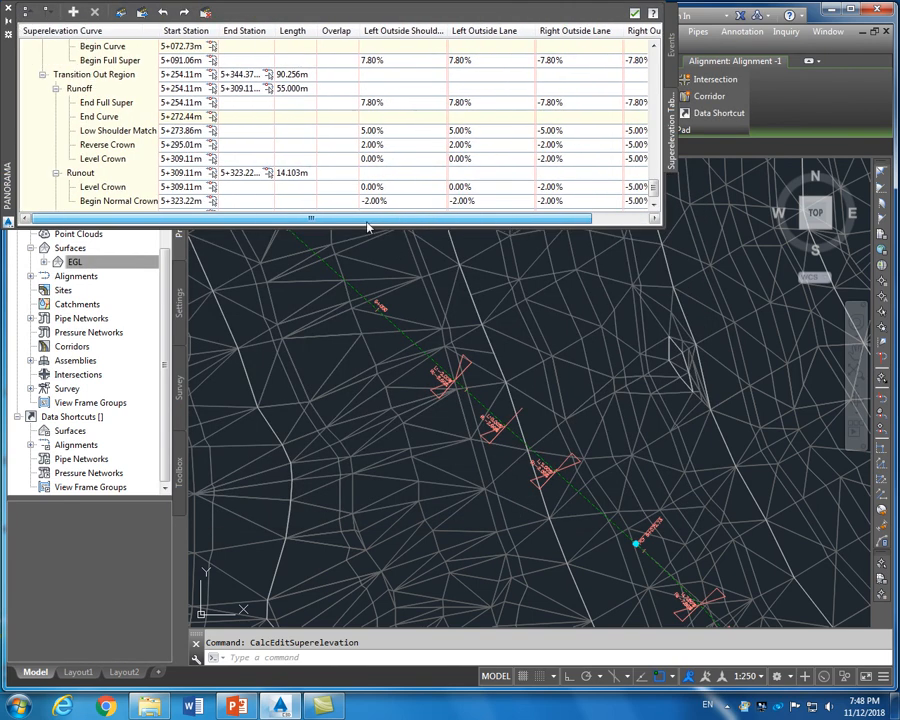
drag(653, 185, 654, 62)
drag(568, 216, 460, 230)
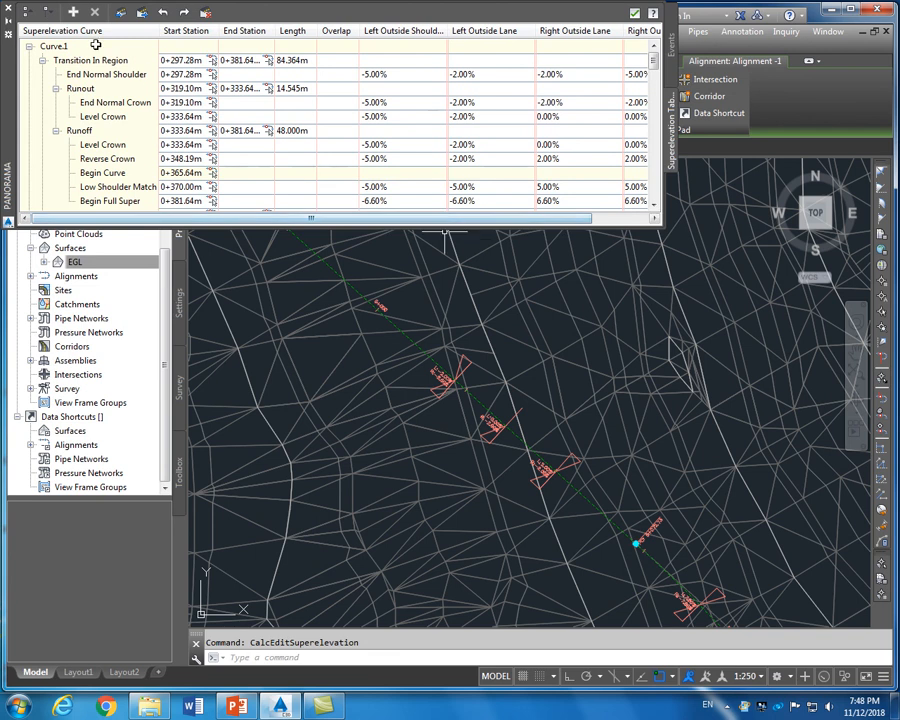
click(7, 12)
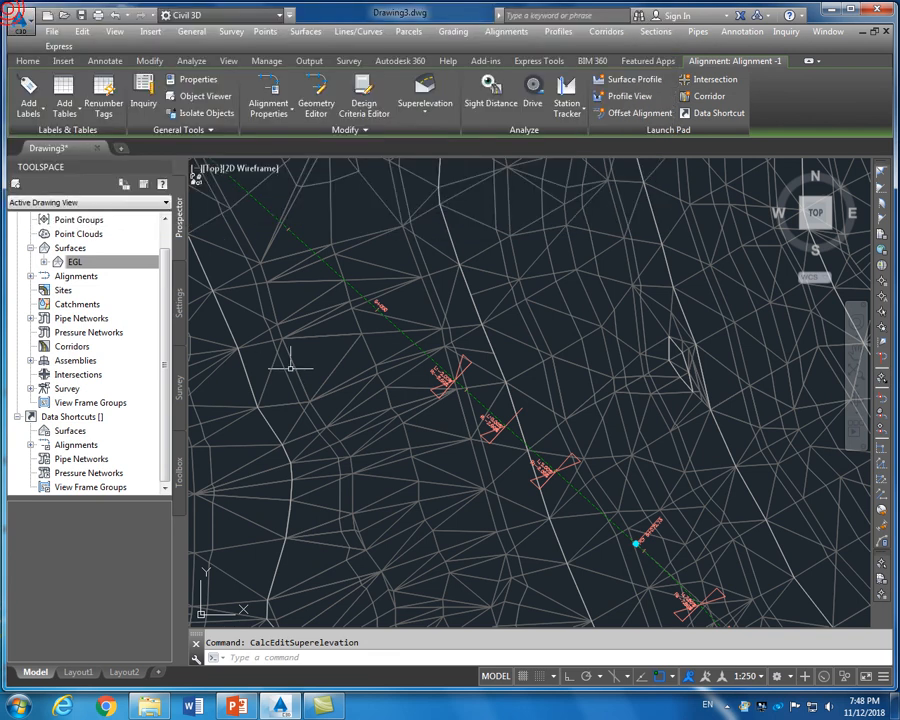
Start a new corridor and name it DESIGN
key(Escape)
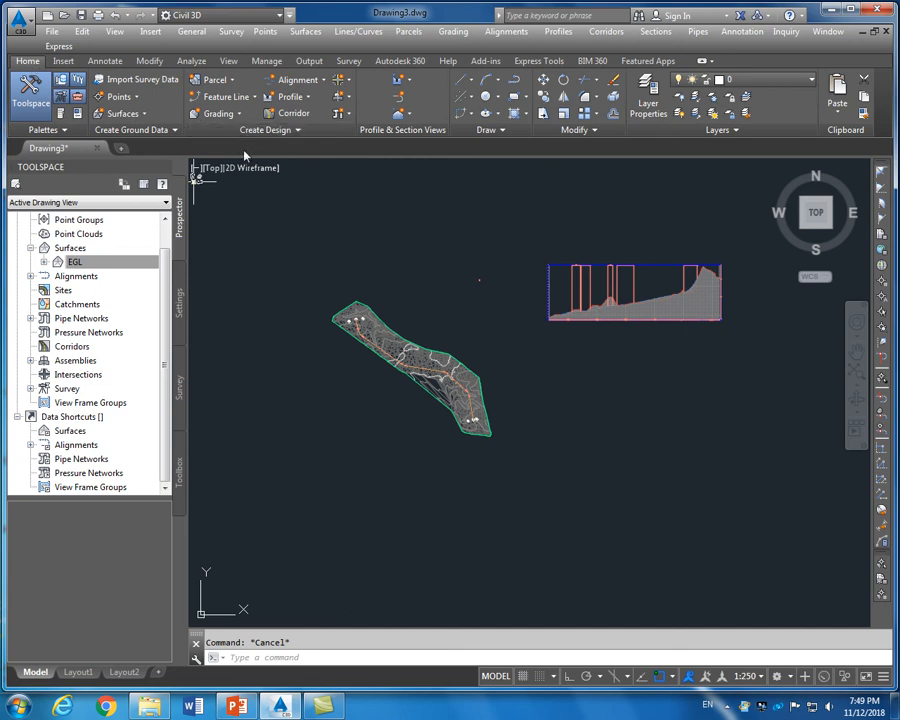
click(304, 114)
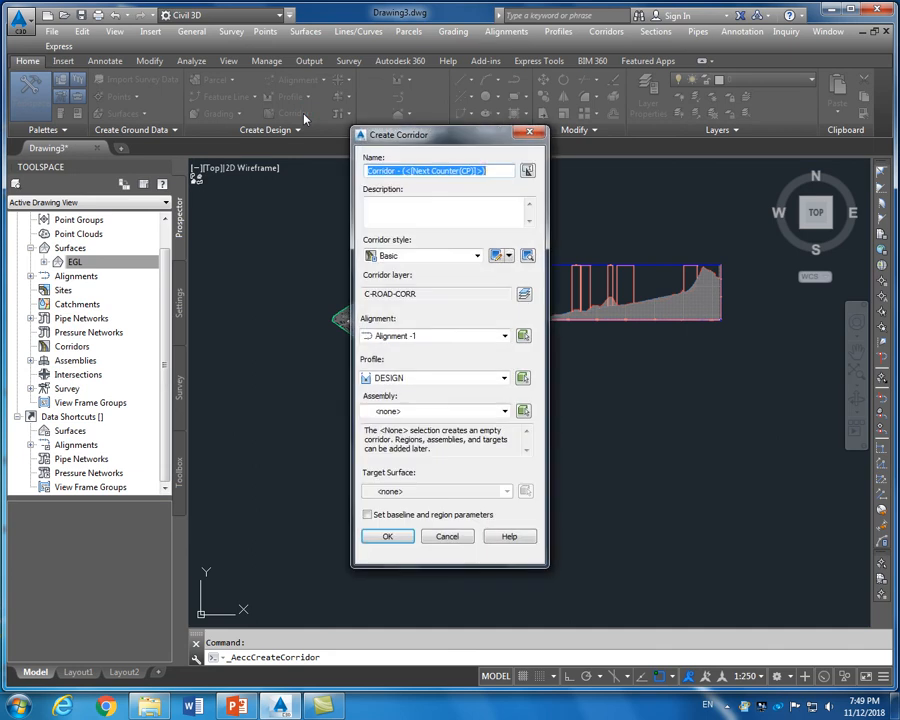
drag(403, 171, 493, 173)
text(1)
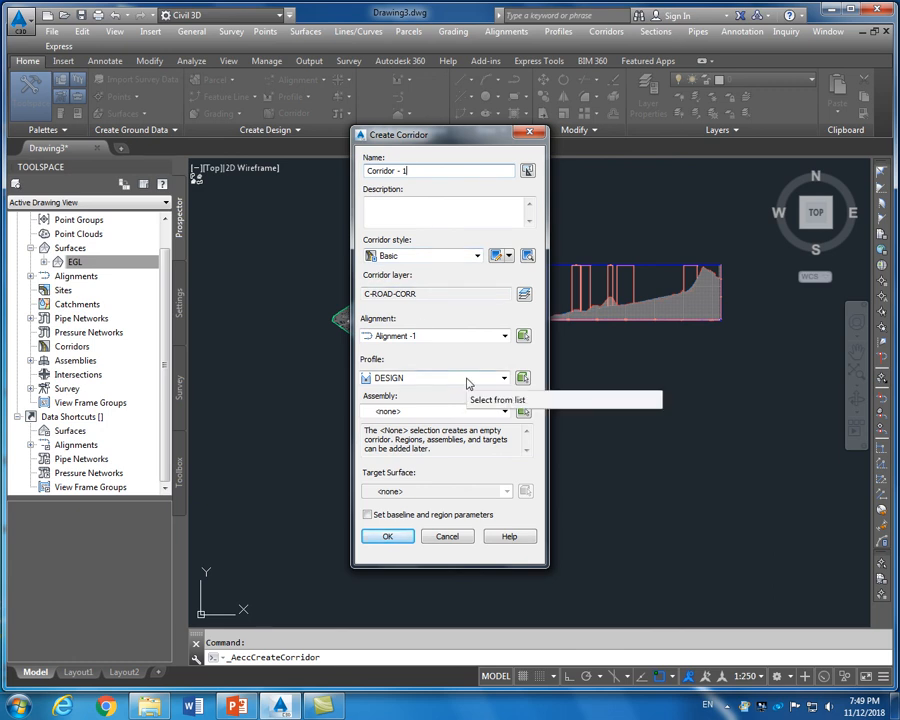
drag(418, 171, 367, 171)
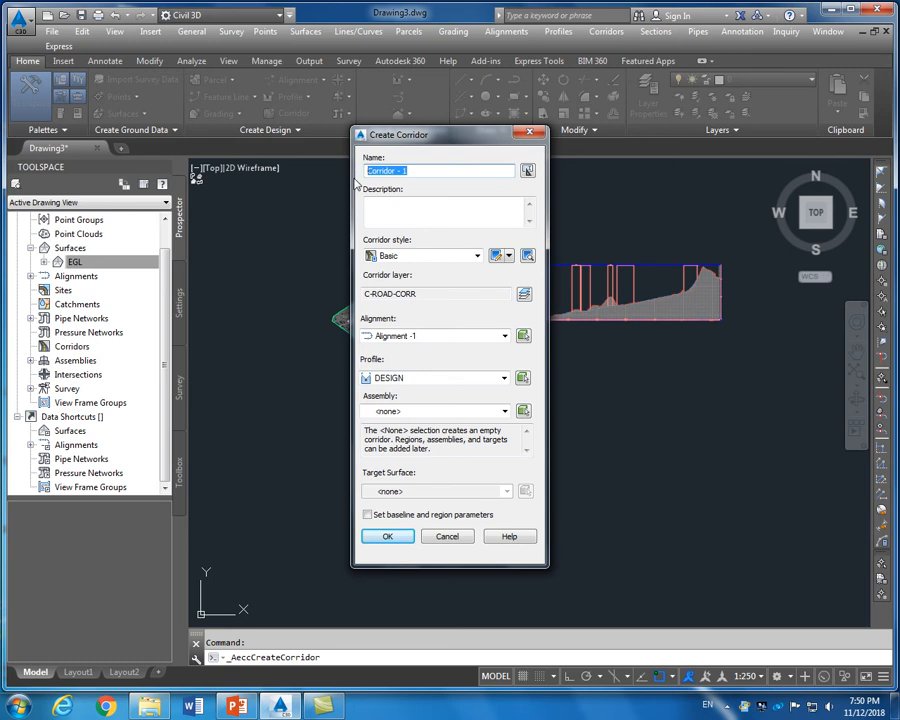
text(dESIGN)
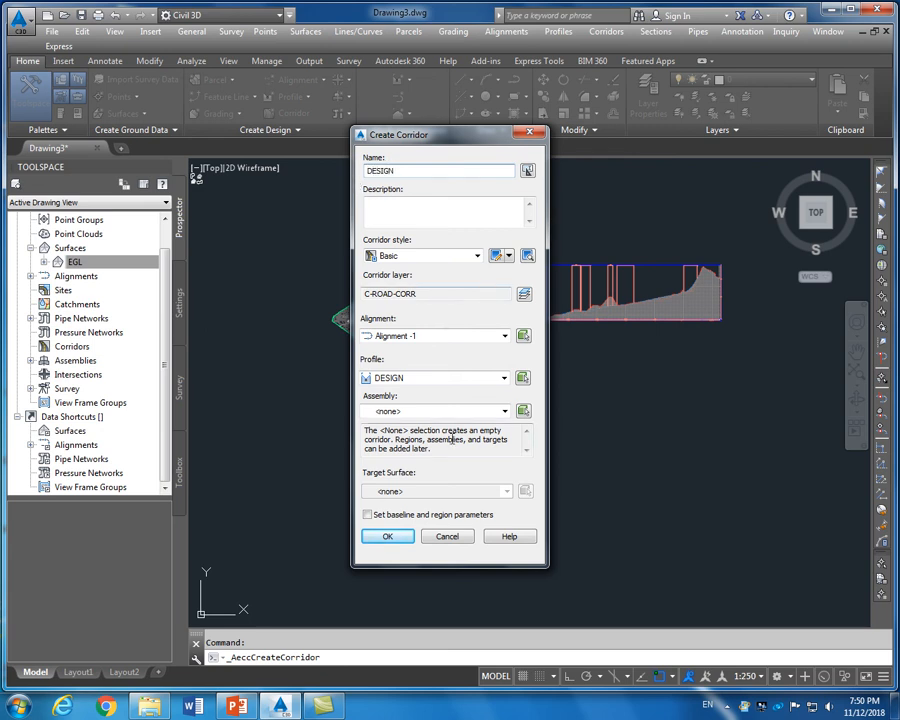
Use Alignment -1, profile DESIGN, Assembly - 1 and target surface EGL
click(455, 335)
click(449, 350)
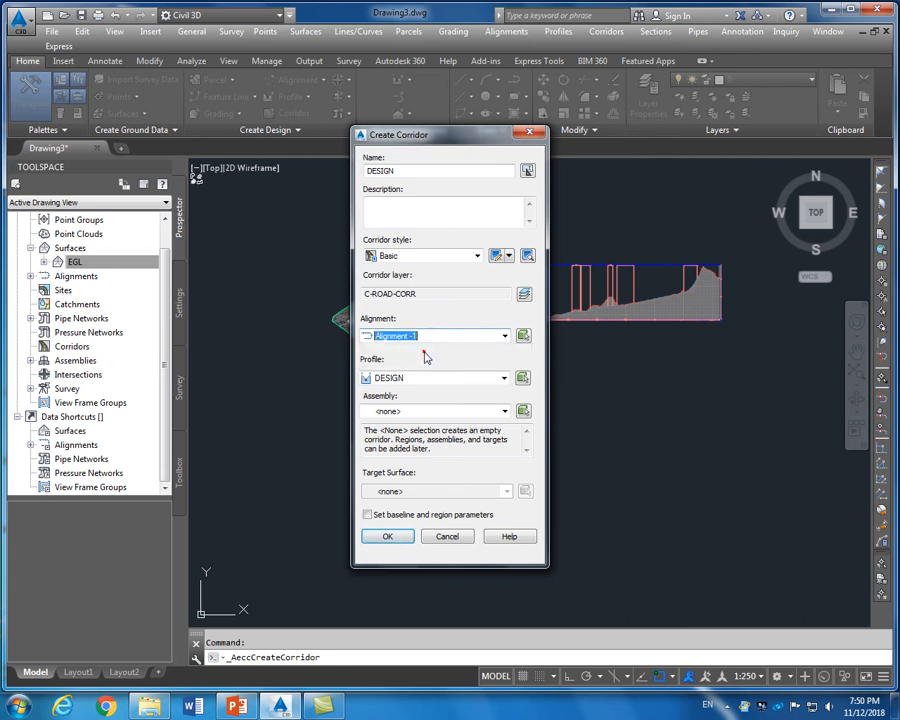
click(426, 374)
click(426, 377)
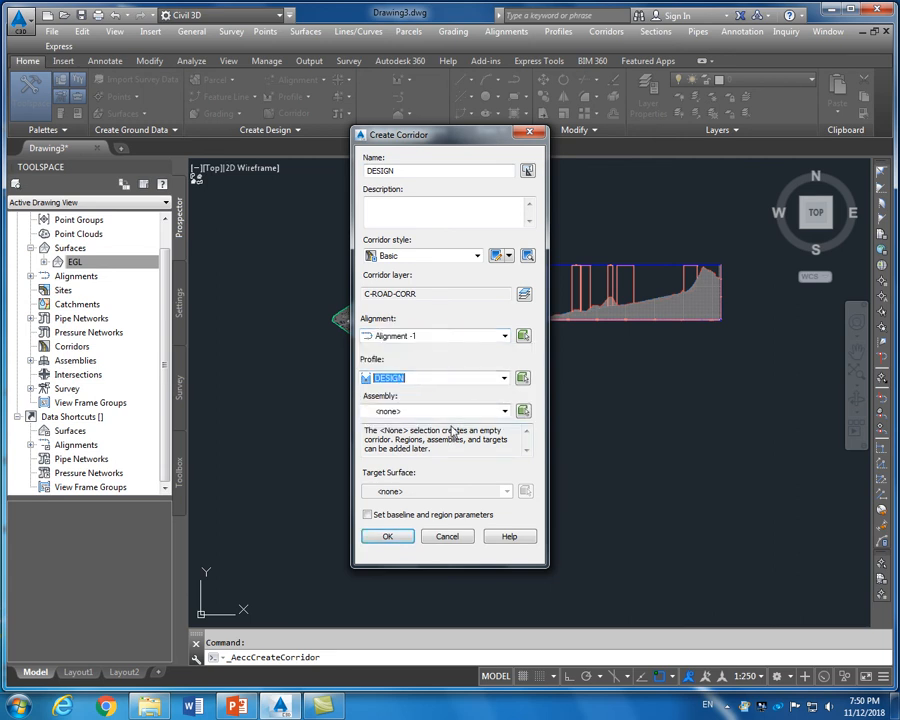
click(448, 411)
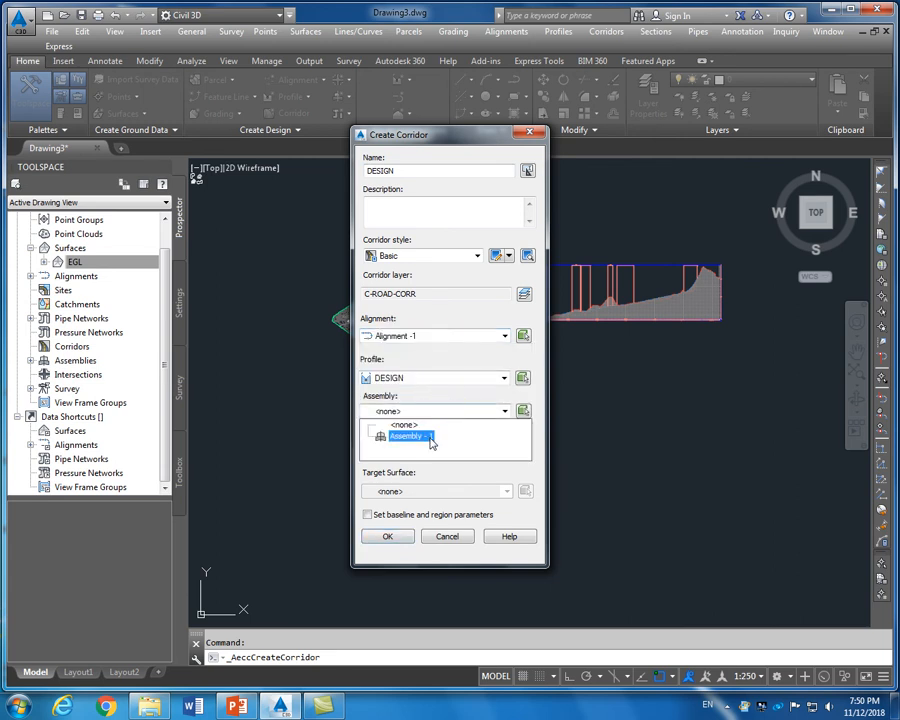
click(429, 437)
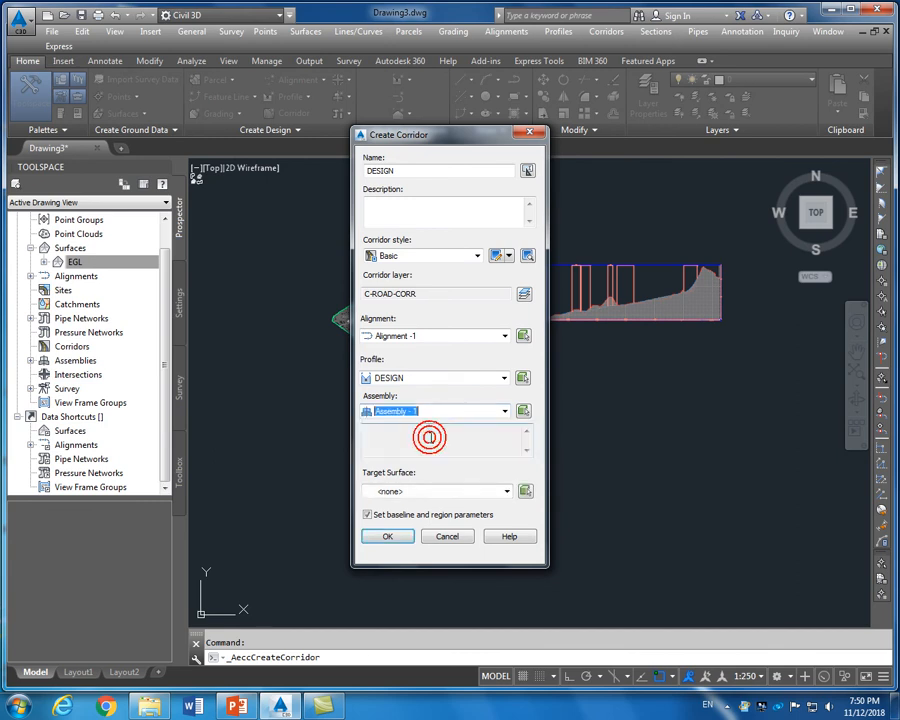
click(419, 487)
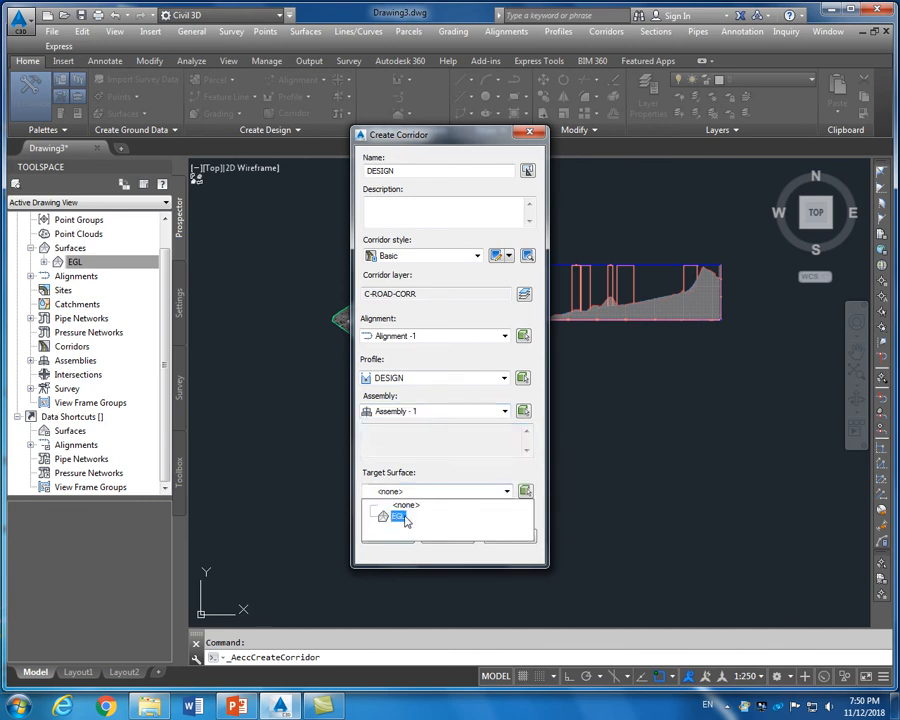
click(400, 517)
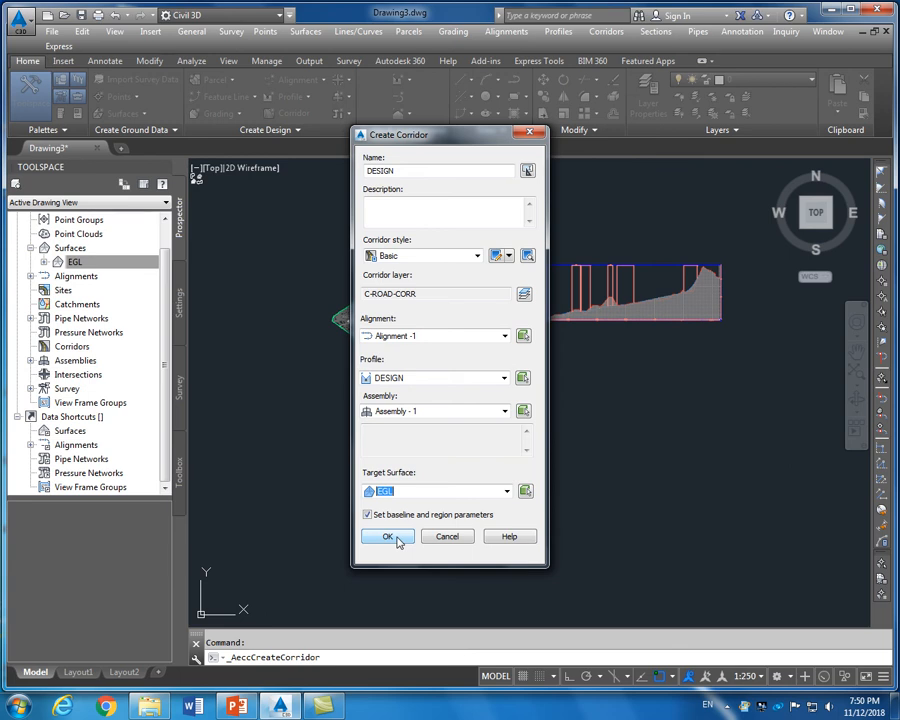
click(494, 257)
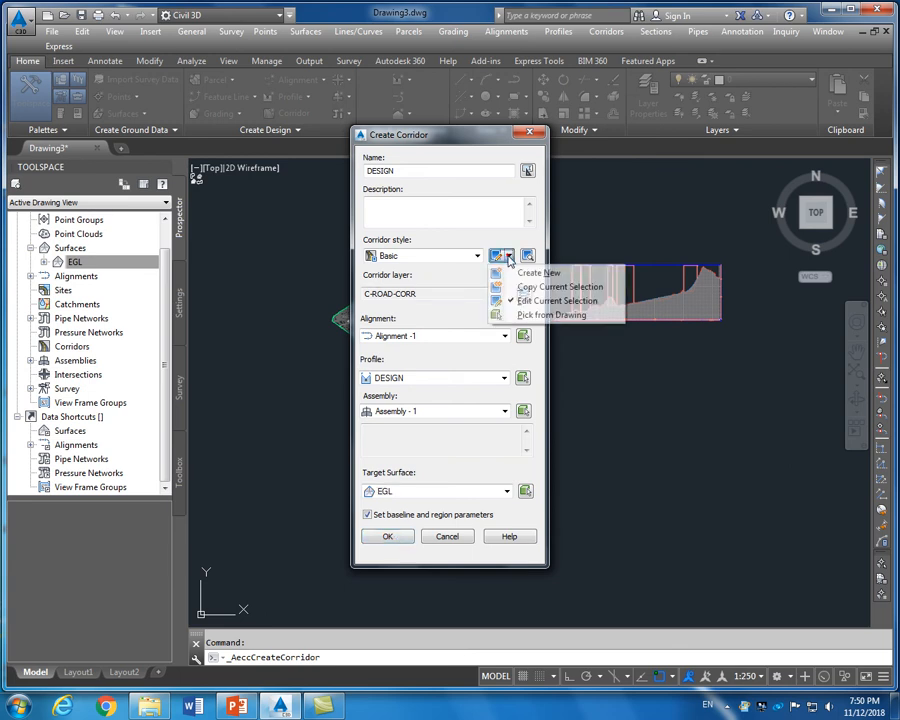
click(493, 257)
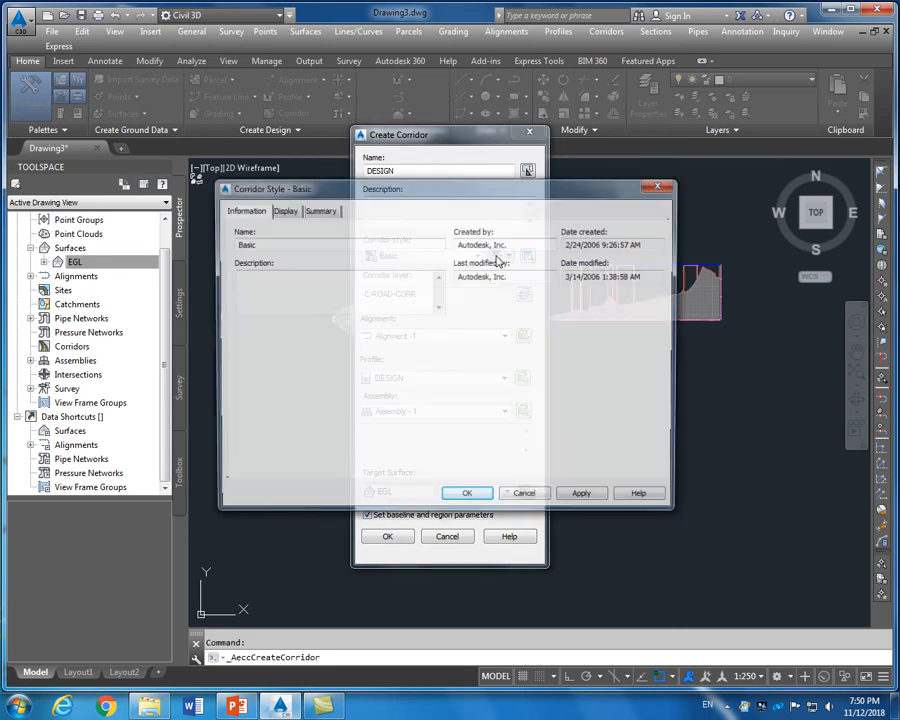
click(282, 210)
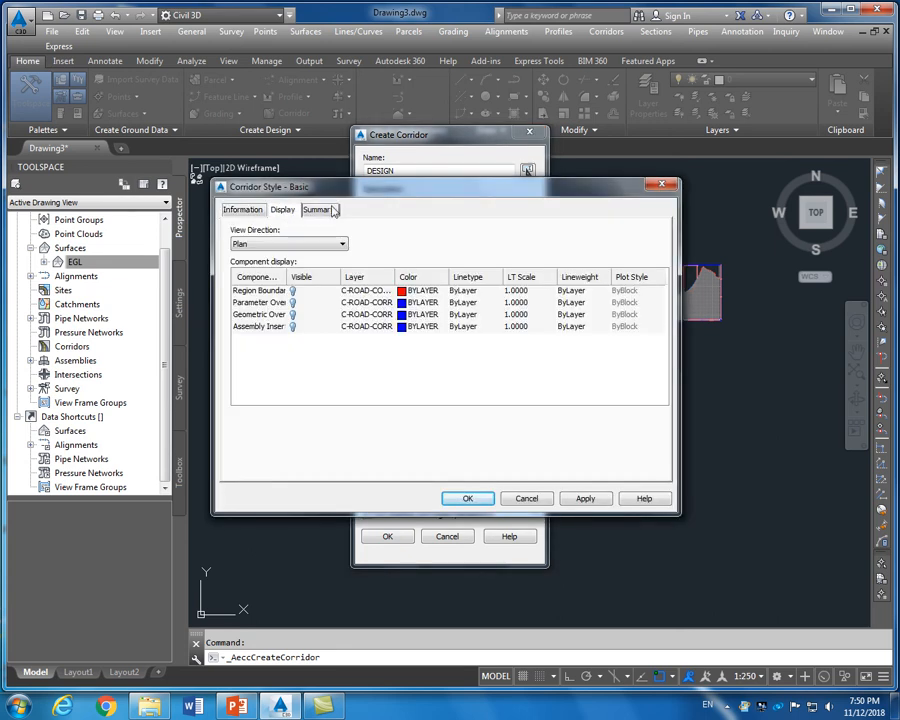
click(319, 211)
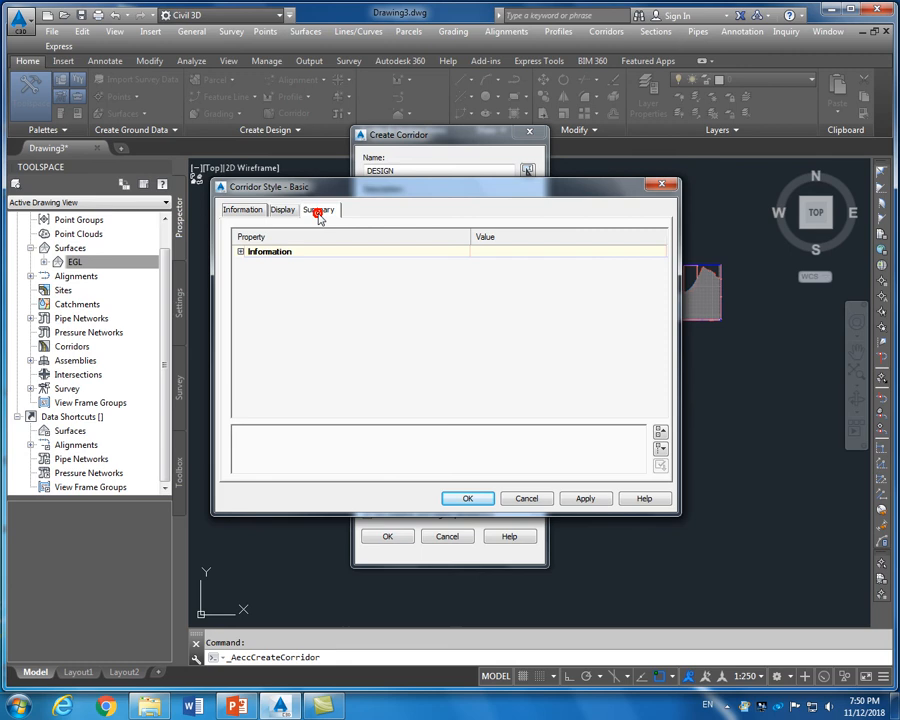
click(243, 211)
click(525, 498)
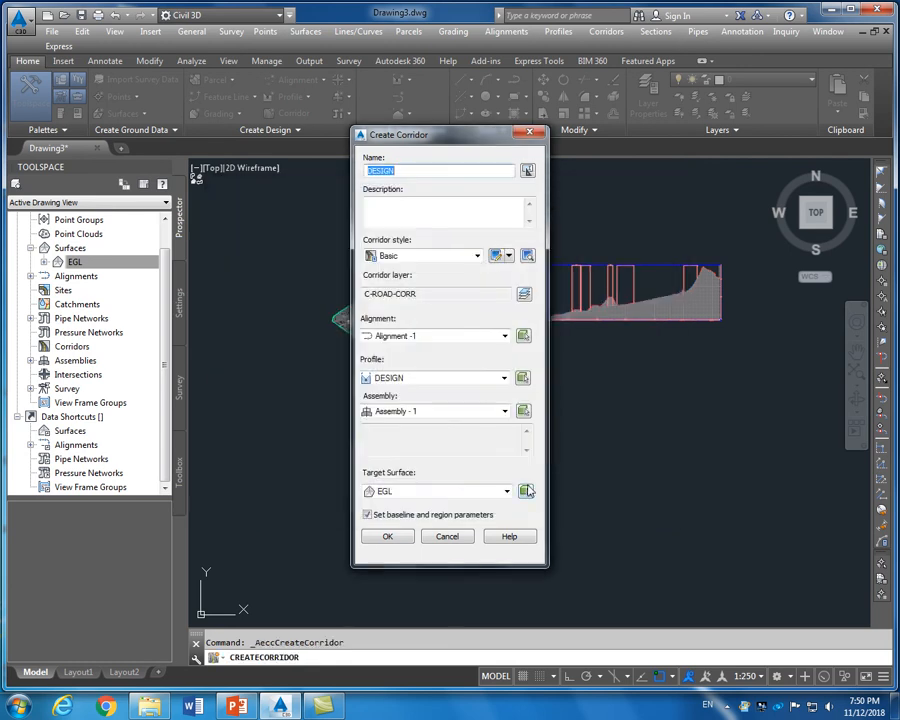
Accept the DESIGN corridor settings and open its Frequency to Apply Assemblies, showing 20.000 m
click(396, 538)
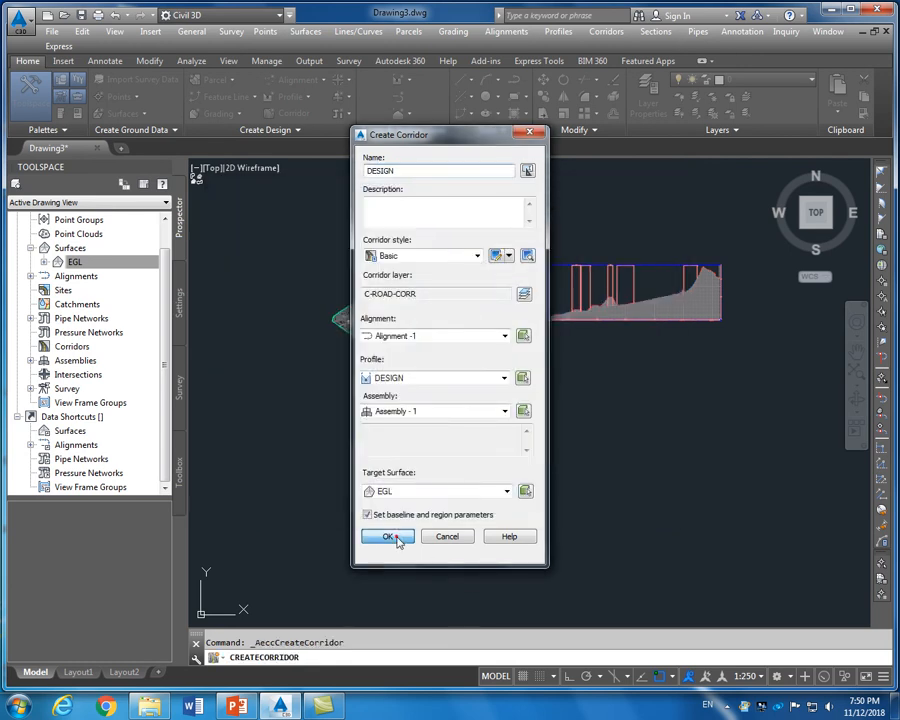
drag(424, 292, 426, 273)
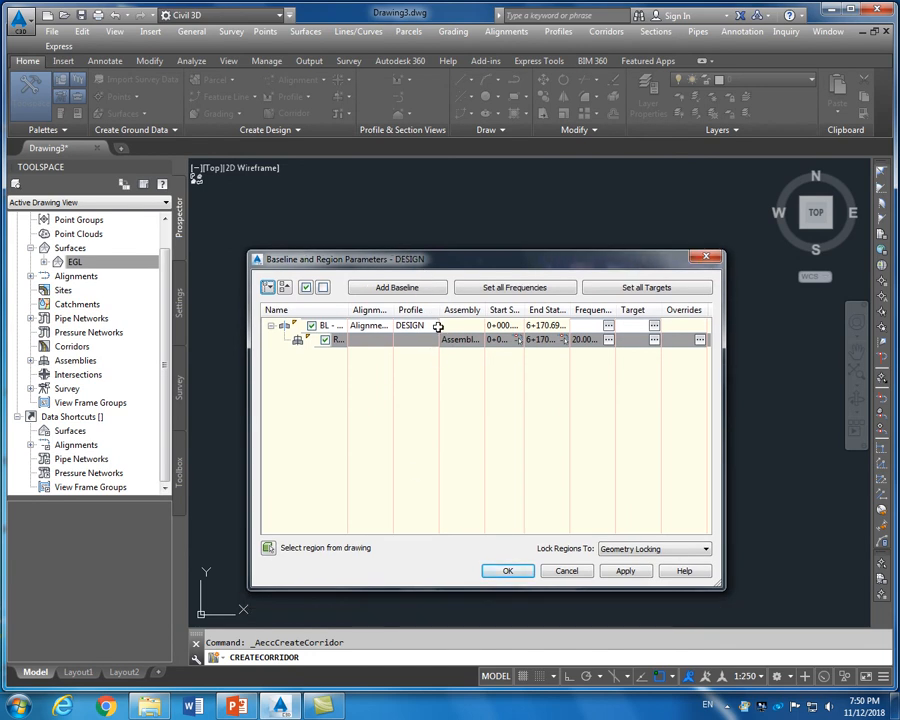
drag(439, 312, 454, 314)
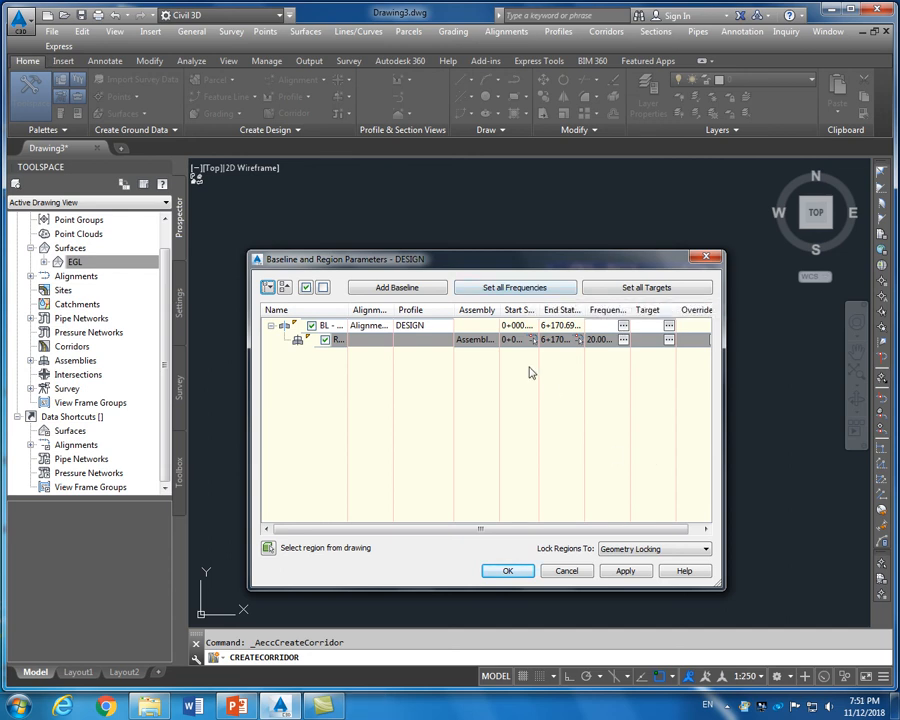
click(530, 289)
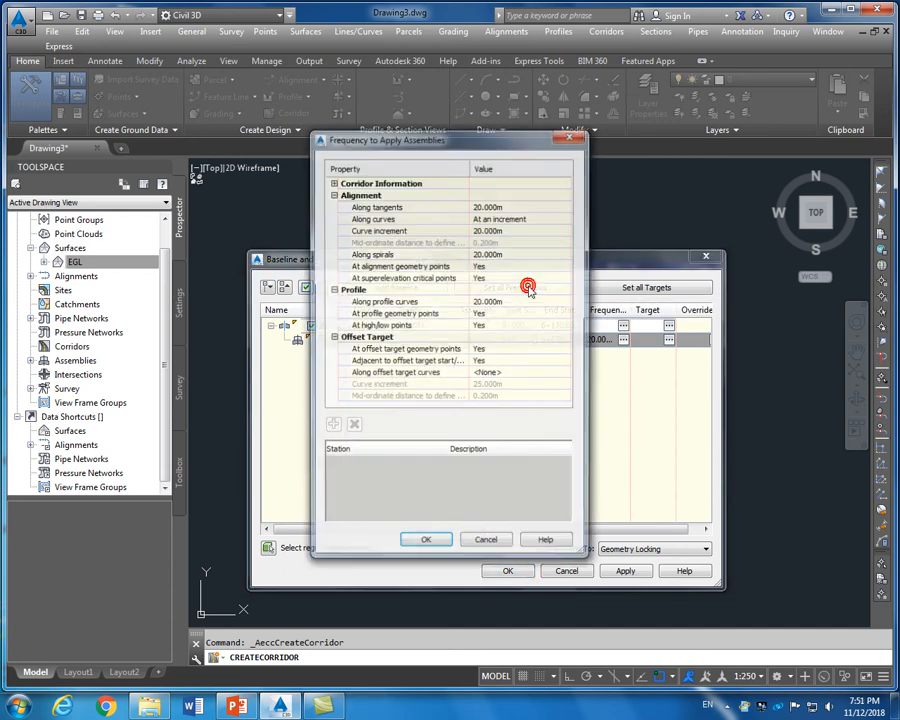
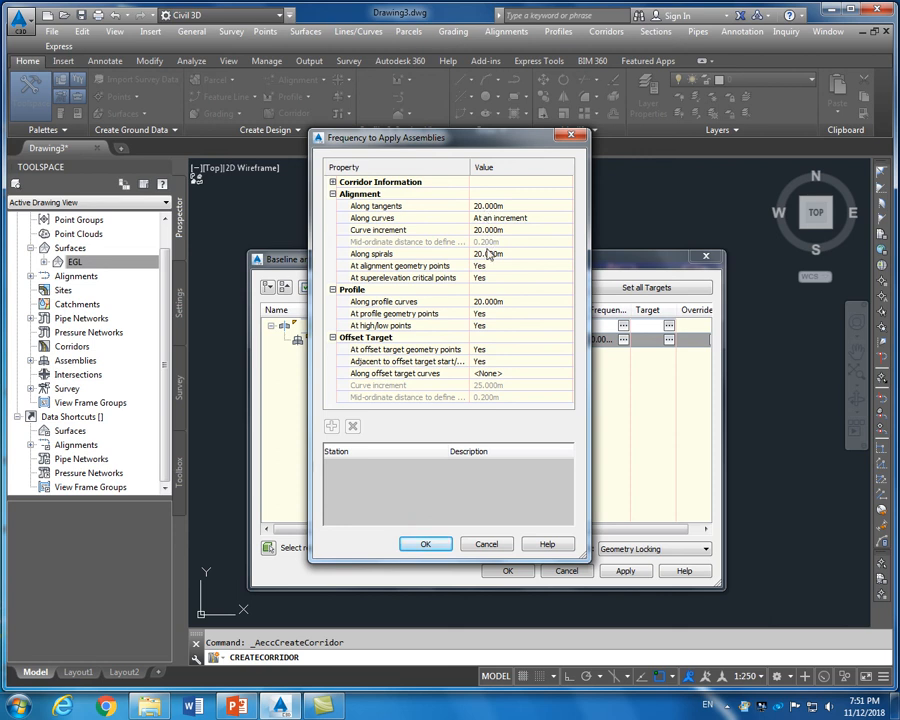
Set the curve, tangent and profile-curve assembly frequencies to 25 m
click(487, 231)
text(2)
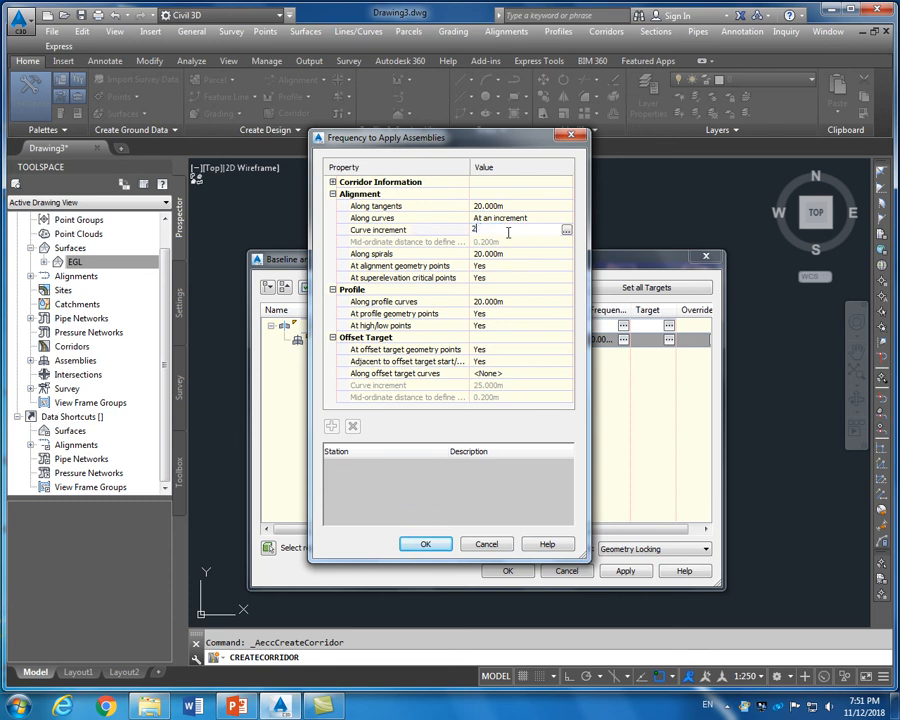
text(5)
key(Return)
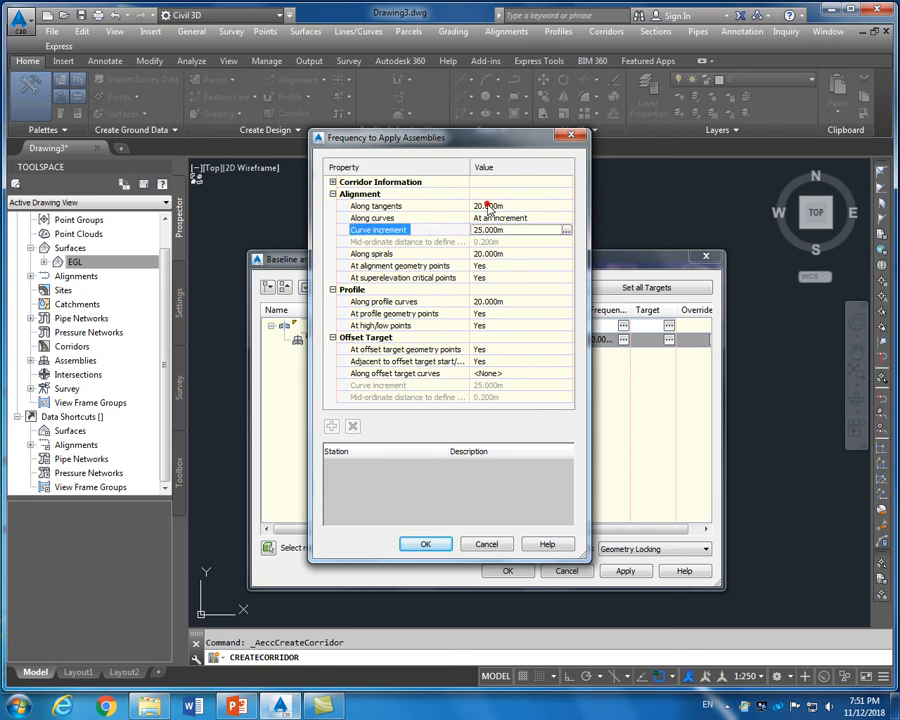
click(489, 205)
text(25)
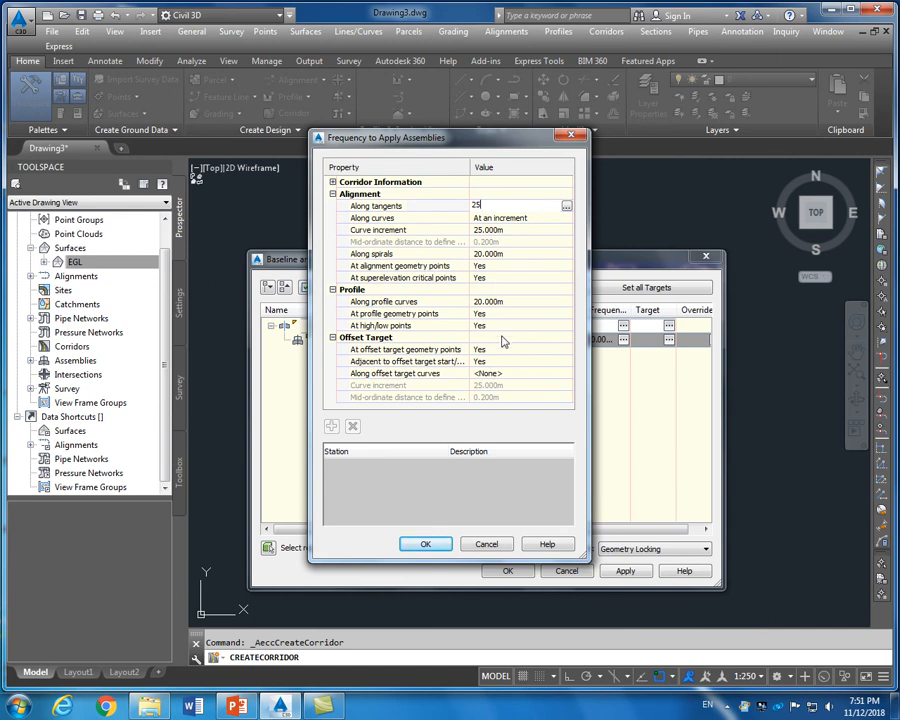
click(493, 300)
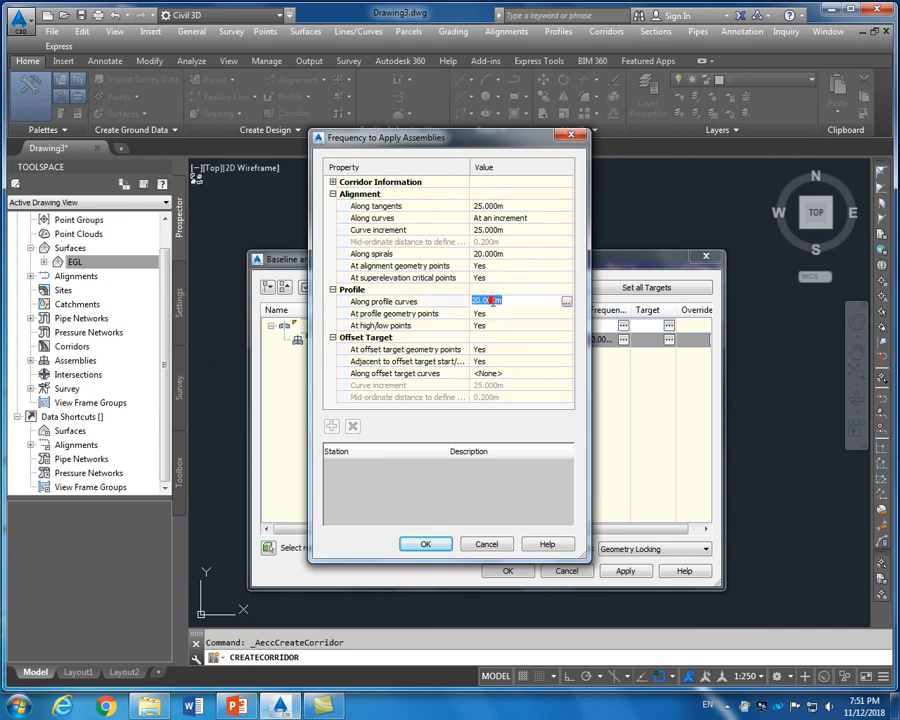
text(25)
Accept the frequencies, apply them and rebuild the DESIGN corridor
click(425, 544)
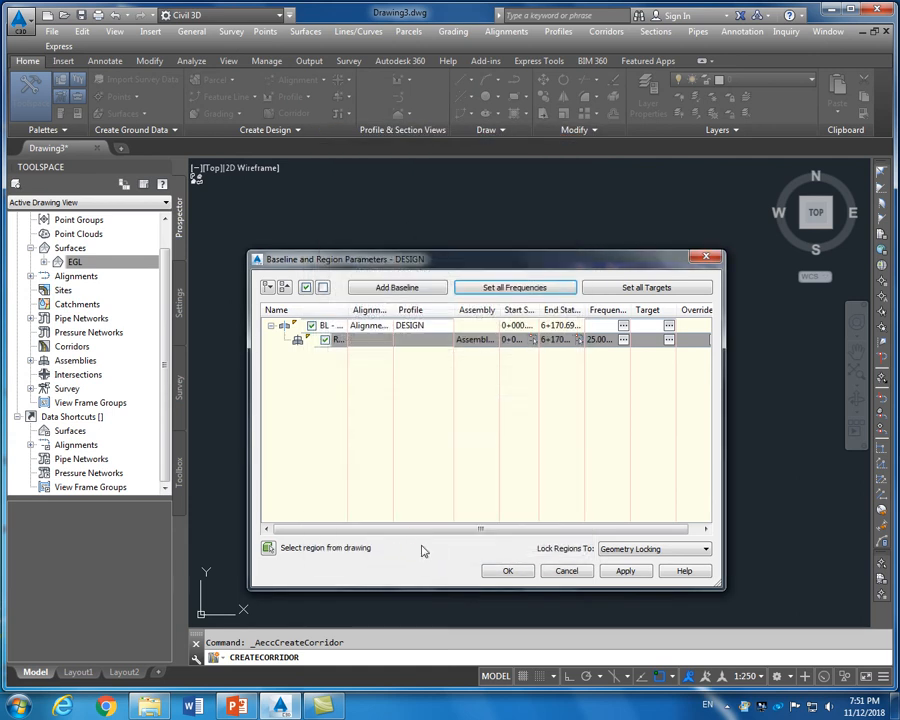
click(622, 571)
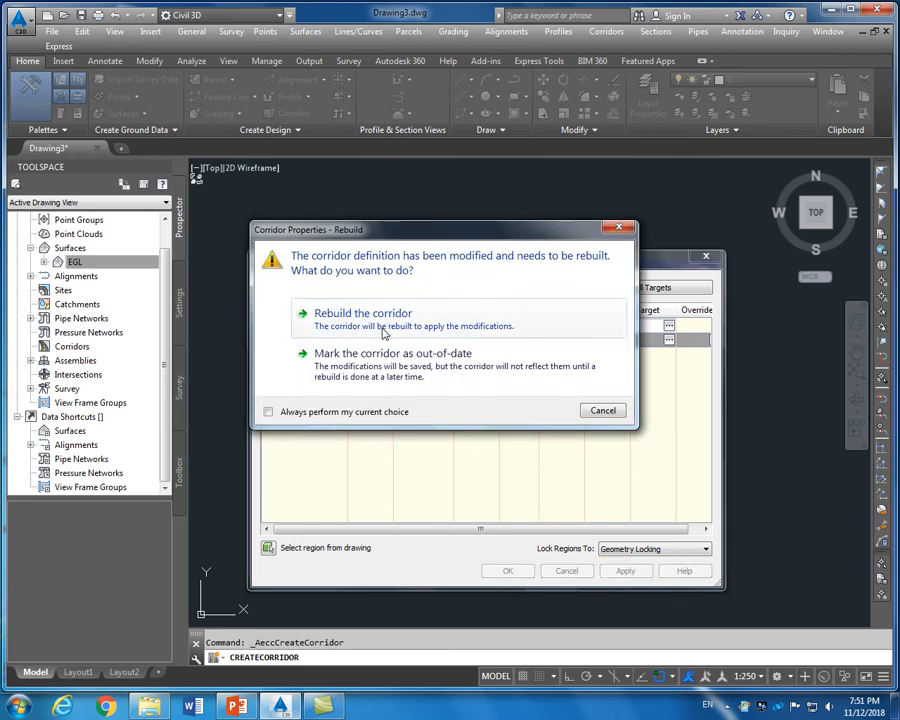
click(383, 328)
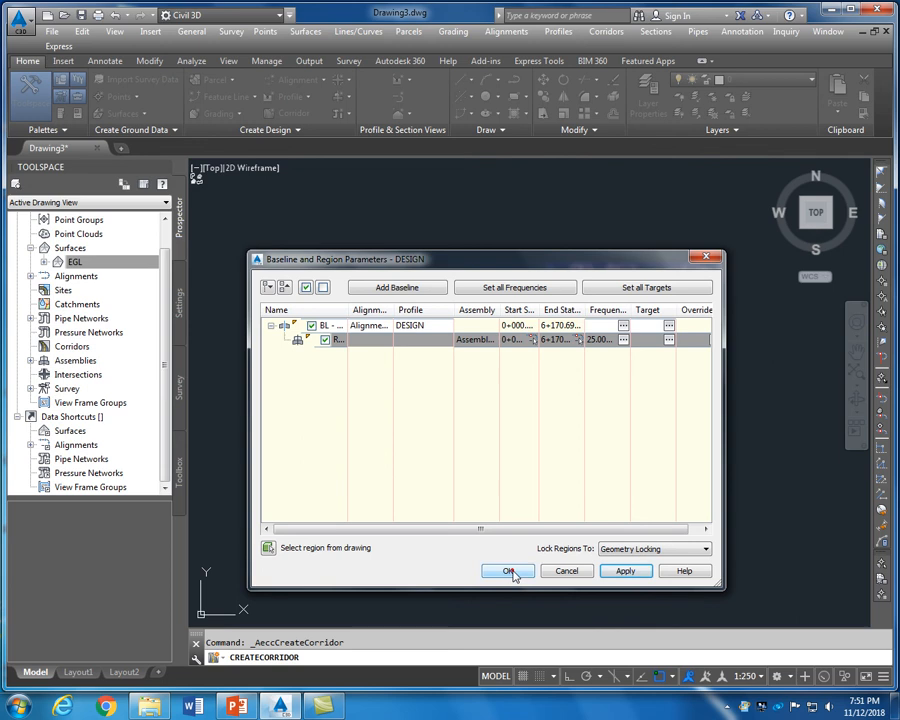
click(508, 571)
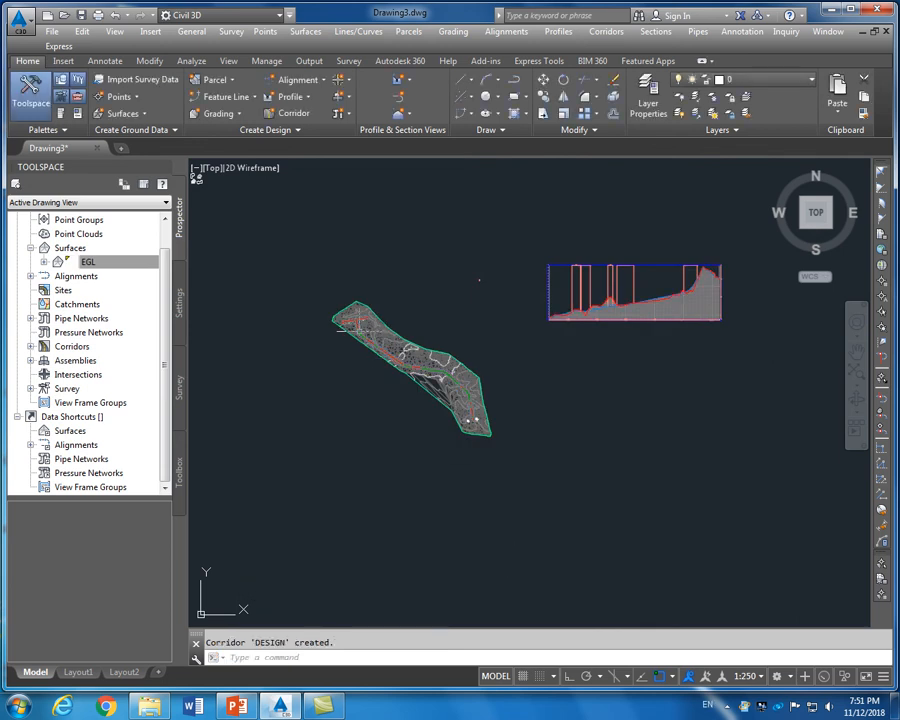
scroll(341, 329, up, 10)
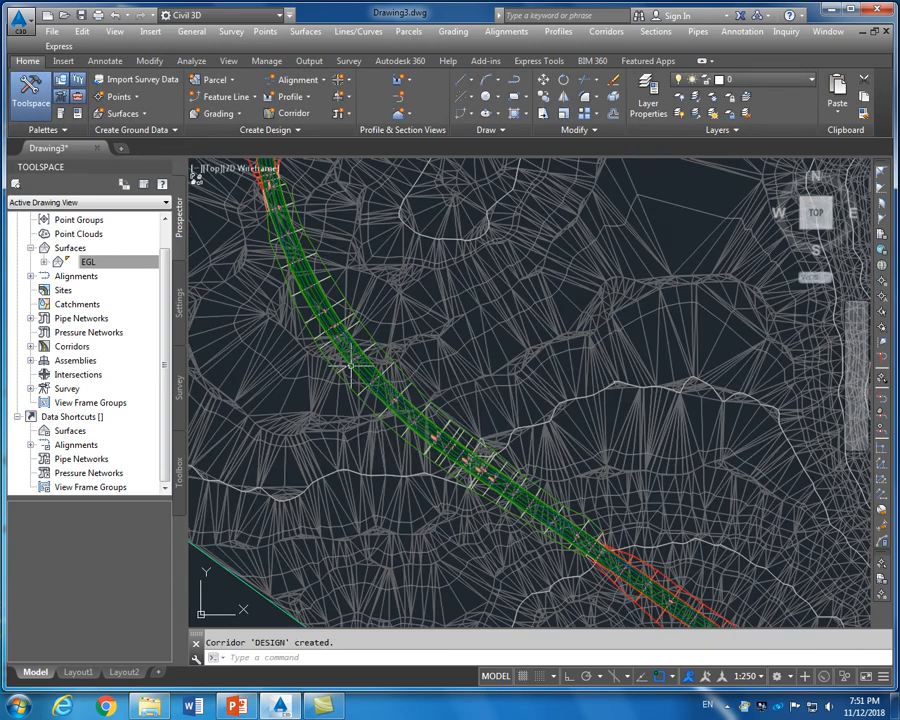
scroll(351, 365, up, 4)
scroll(360, 368, down, 8)
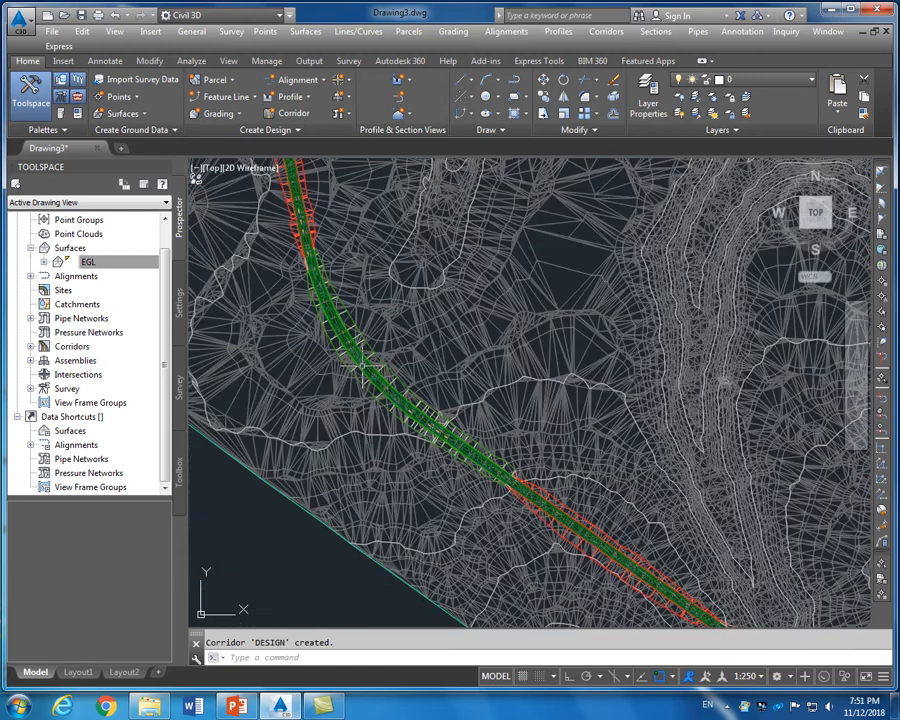
scroll(362, 367, up, 6)
scroll(362, 366, up, 2)
scroll(362, 366, down, 4)
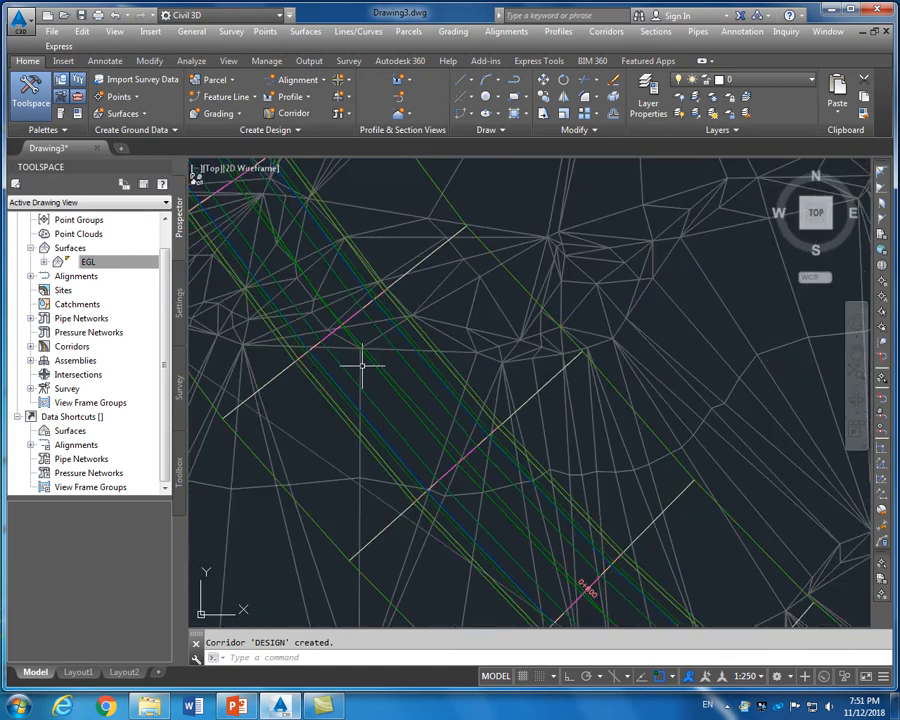
scroll(427, 420, up, 2)
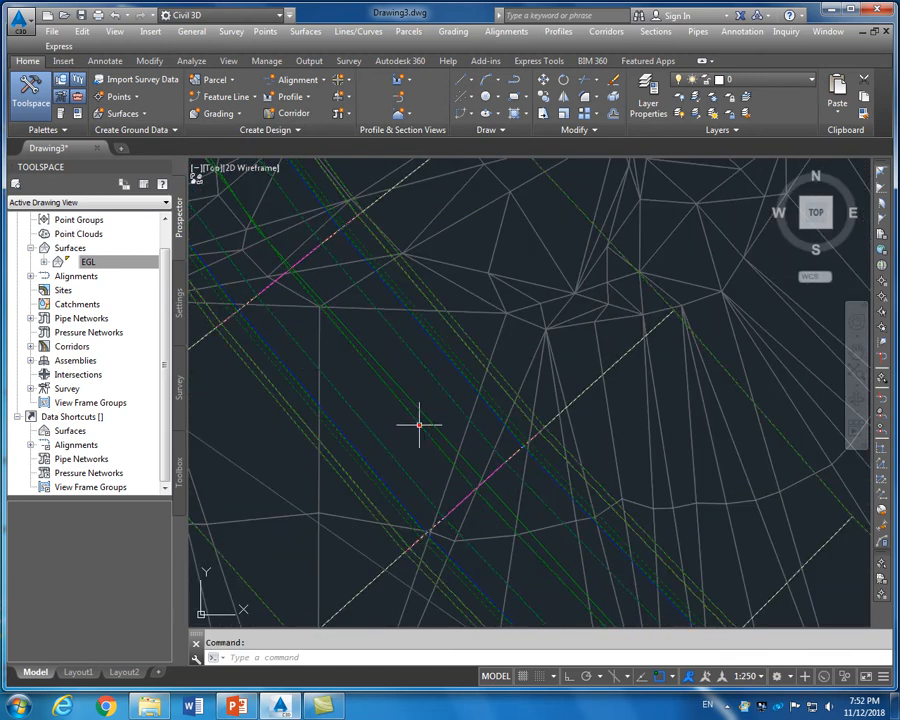
click(420, 422)
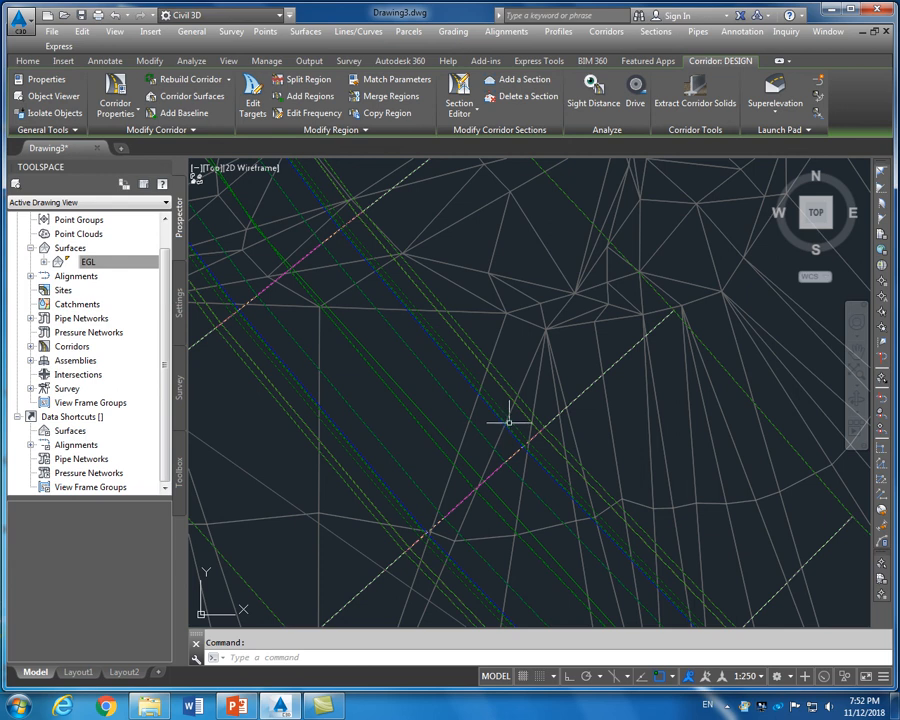
scroll(530, 399, down, 5)
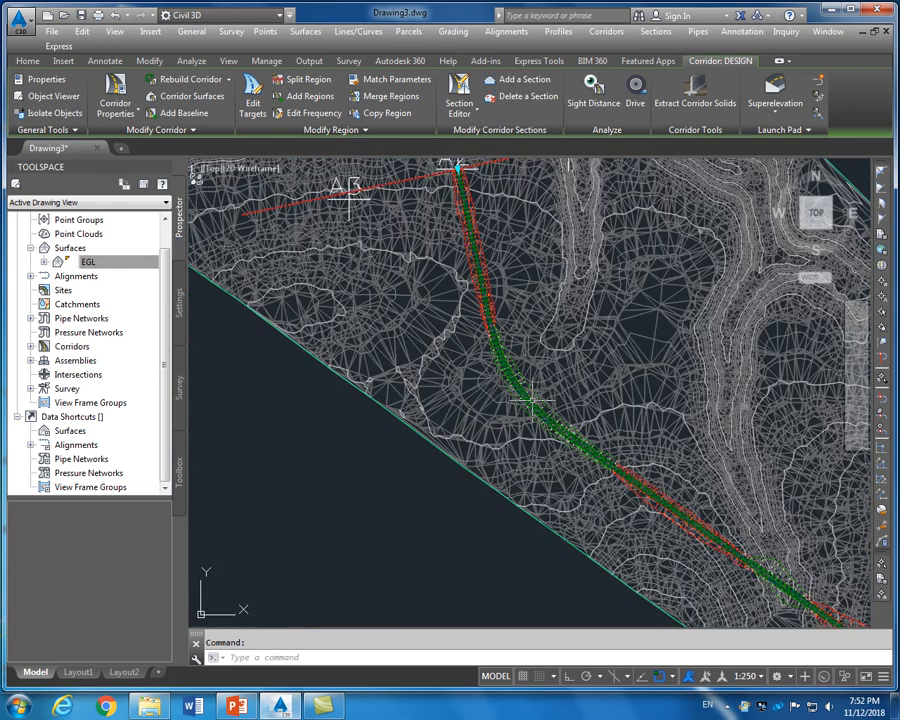
key(Escape)
scroll(487, 263, up, 8)
scroll(487, 263, down, 8)
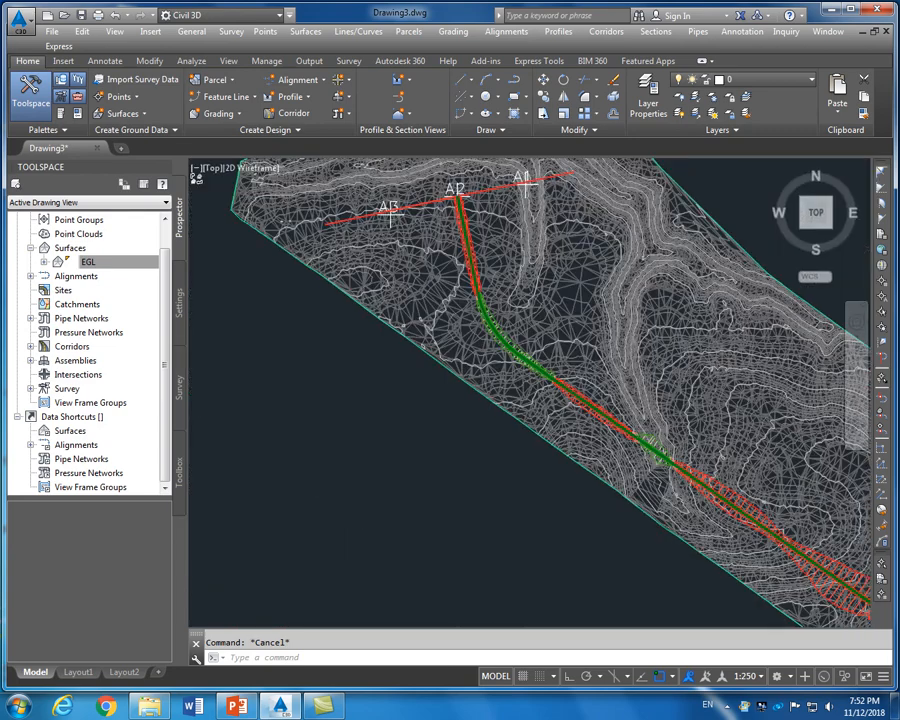
scroll(545, 311, up, 8)
scroll(466, 412, down, 2)
scroll(483, 300, up, 8)
scroll(494, 335, down, 10)
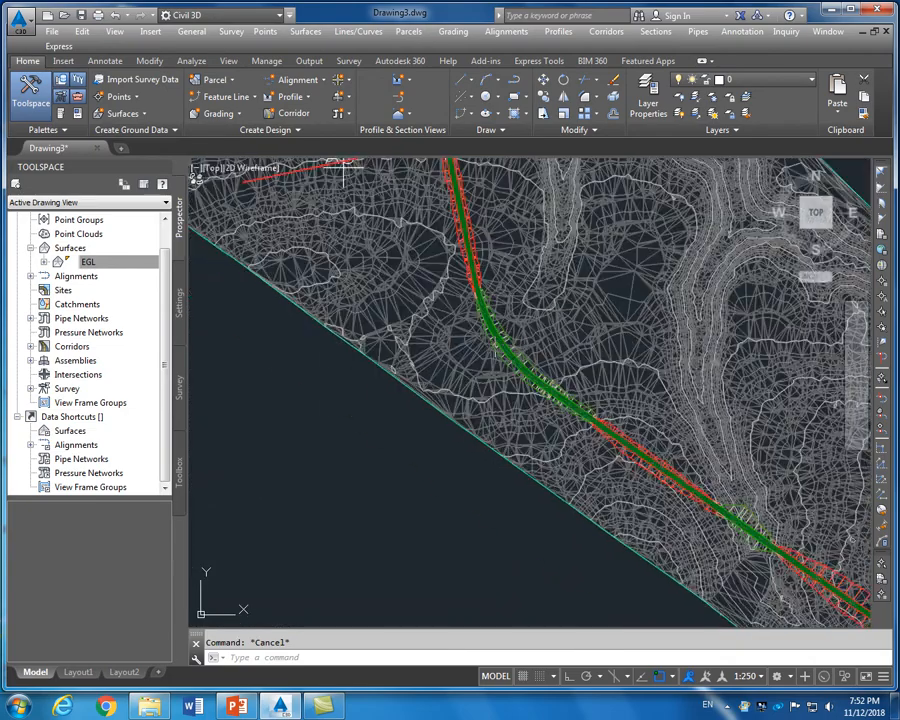
scroll(345, 172, down, 5)
scroll(720, 530, up, 8)
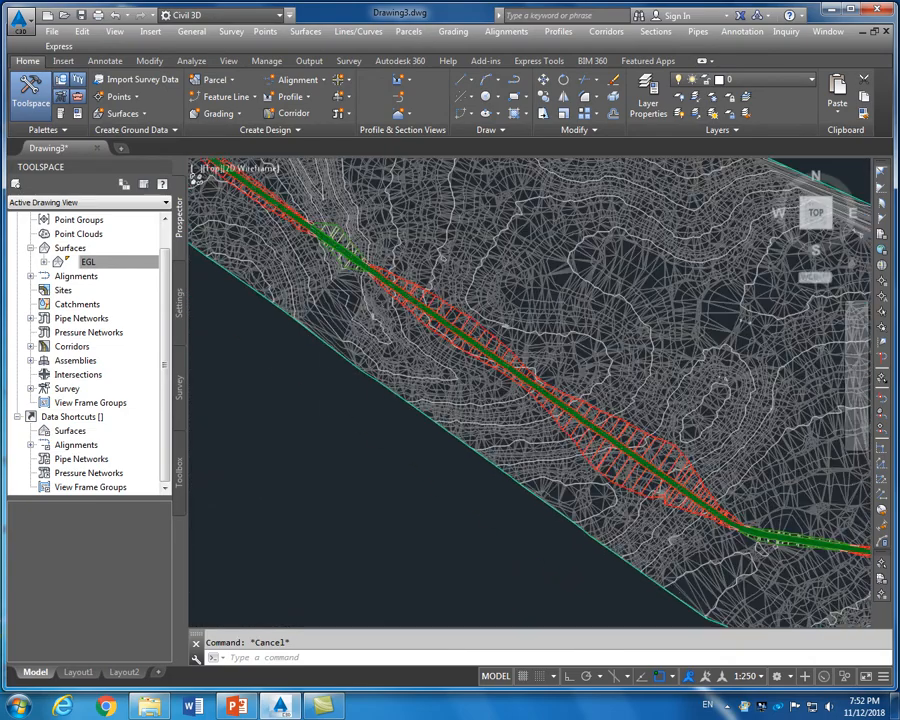
scroll(678, 548, down, 6)
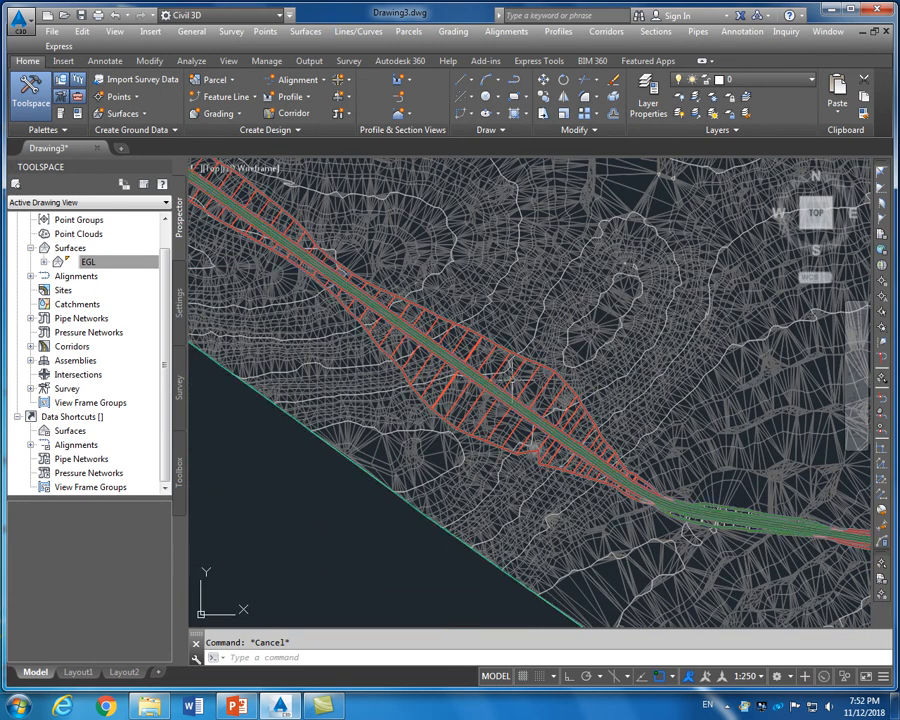
scroll(515, 385, down, 4)
scroll(570, 424, up, 6)
scroll(569, 424, down, 8)
scroll(569, 424, up, 8)
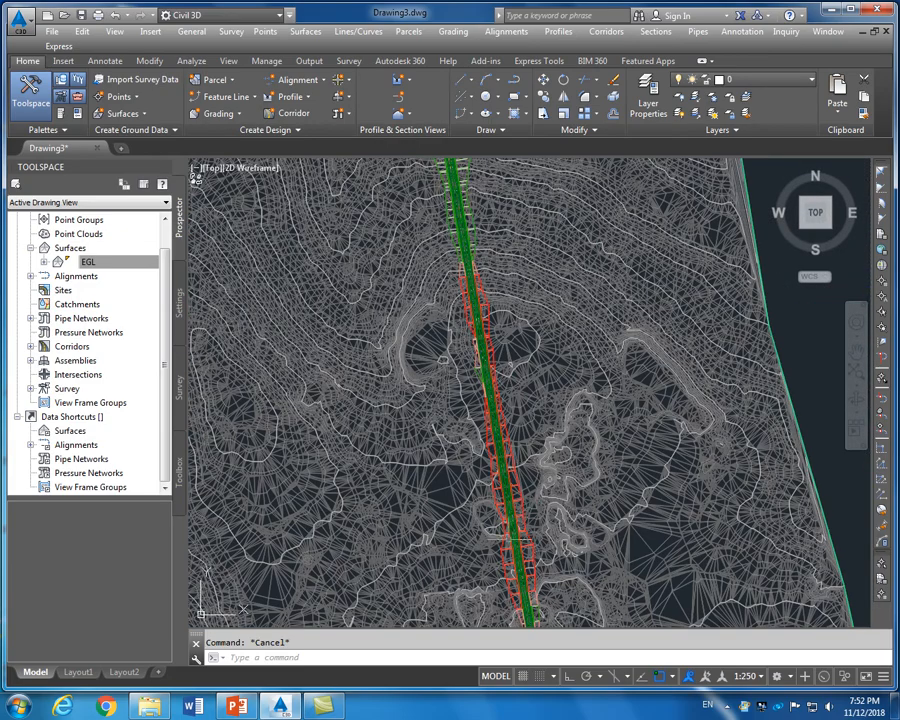
scroll(519, 444, down, 4)
scroll(525, 510, up, 3)
scroll(525, 510, down, 8)
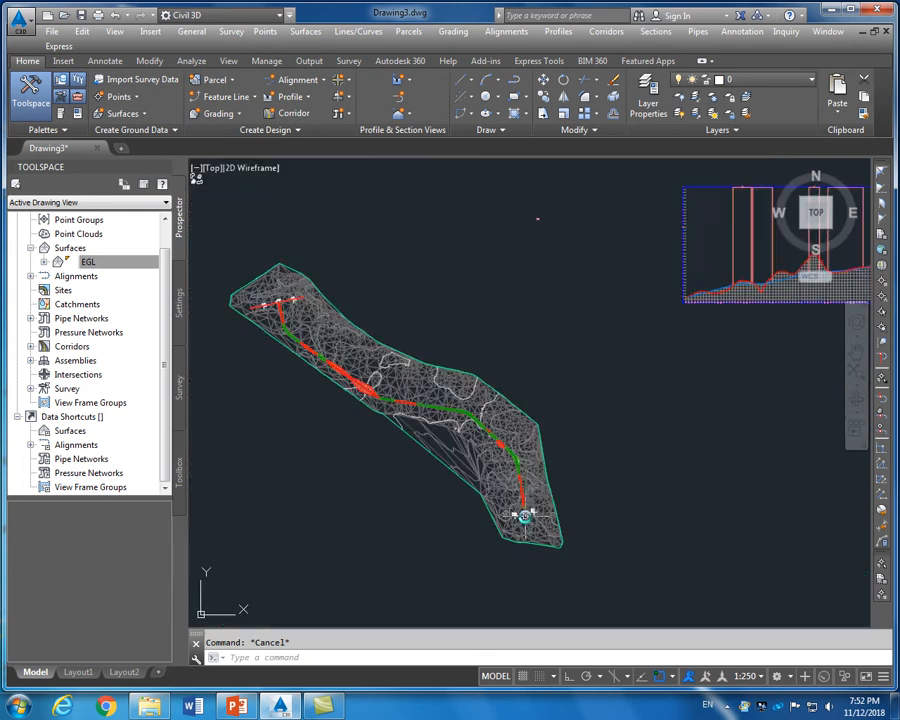
scroll(525, 516, down, 2)
scroll(467, 474, up, 2)
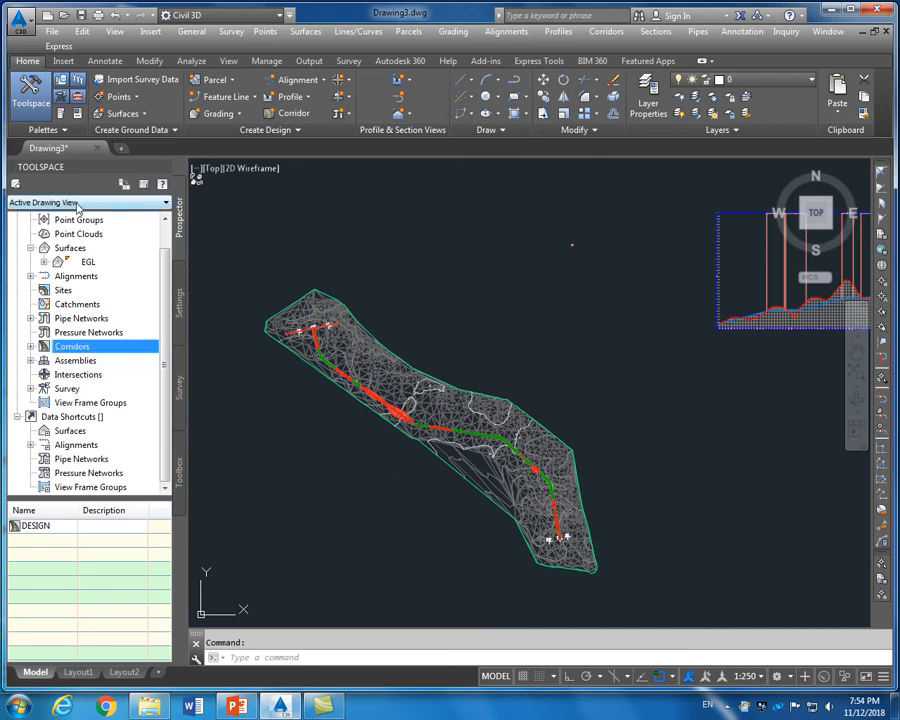
Open the DESIGN corridor's properties at its Surfaces settings
click(32, 347)
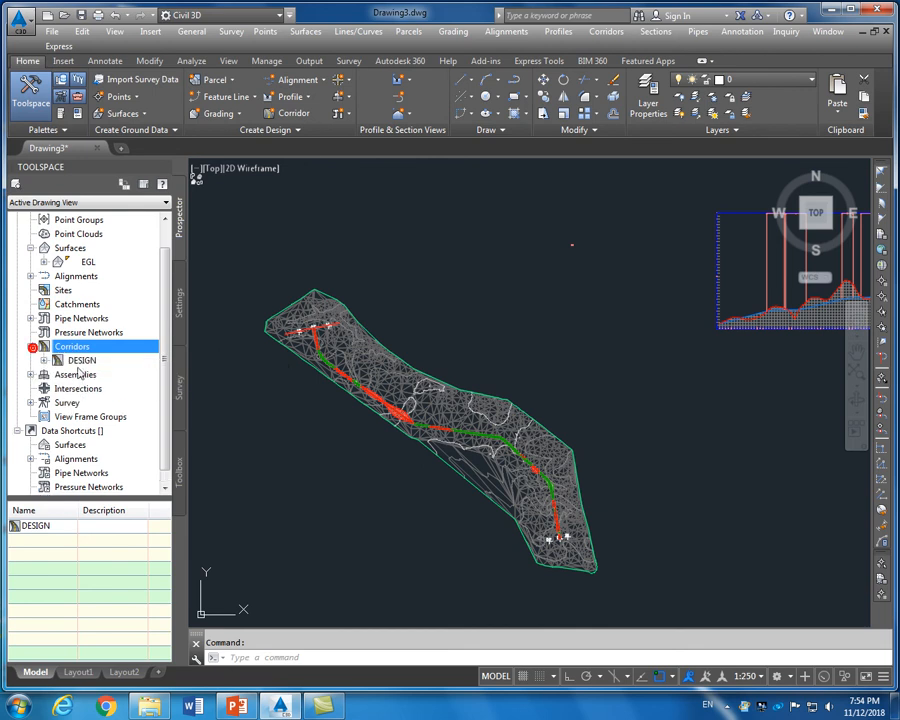
click(84, 361)
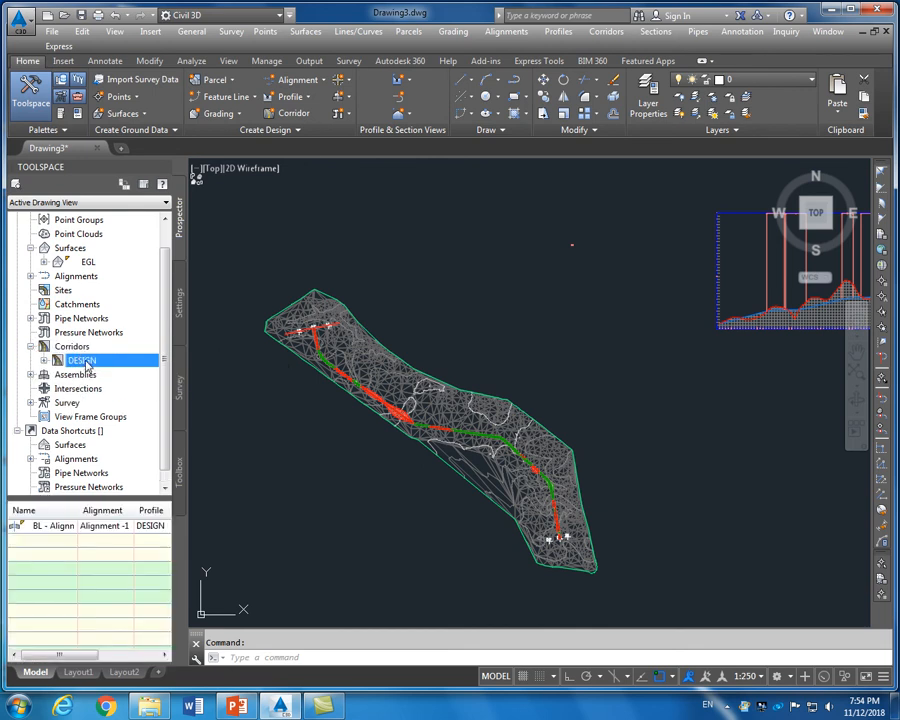
right_click(86, 364)
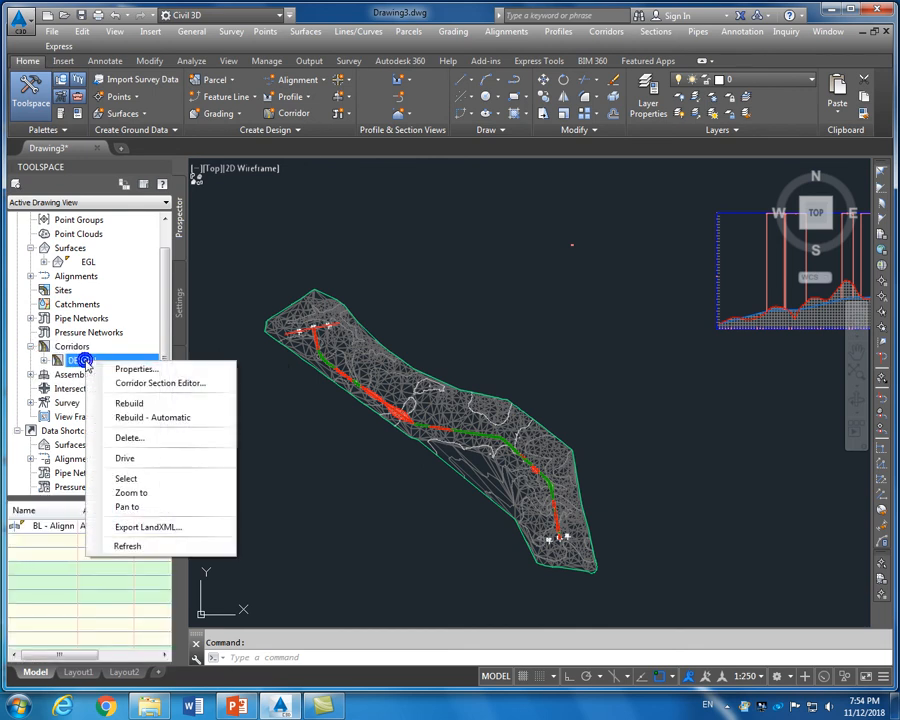
click(140, 370)
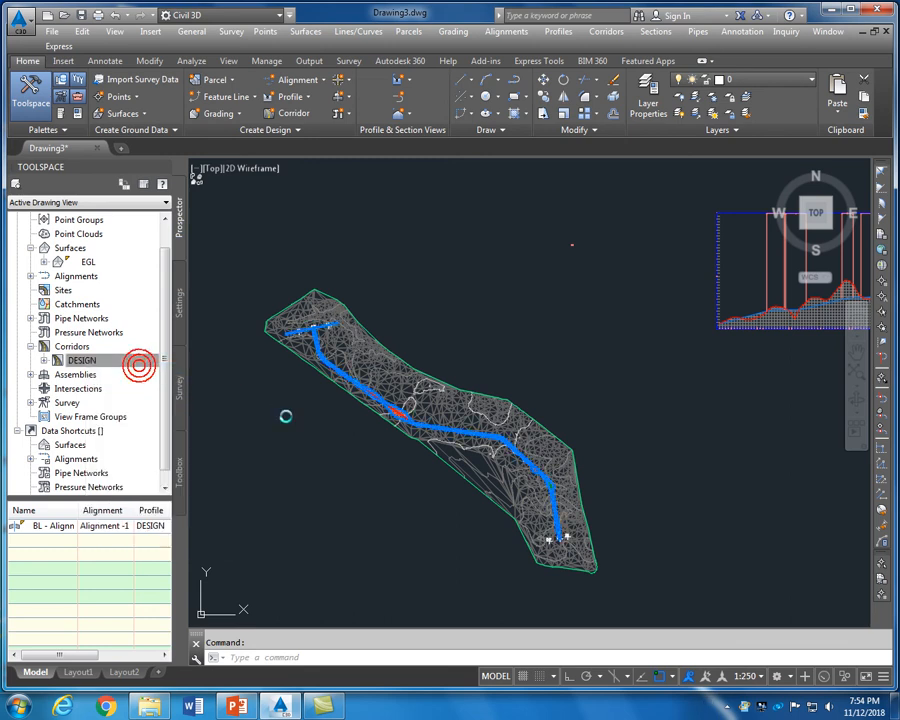
click(285, 282)
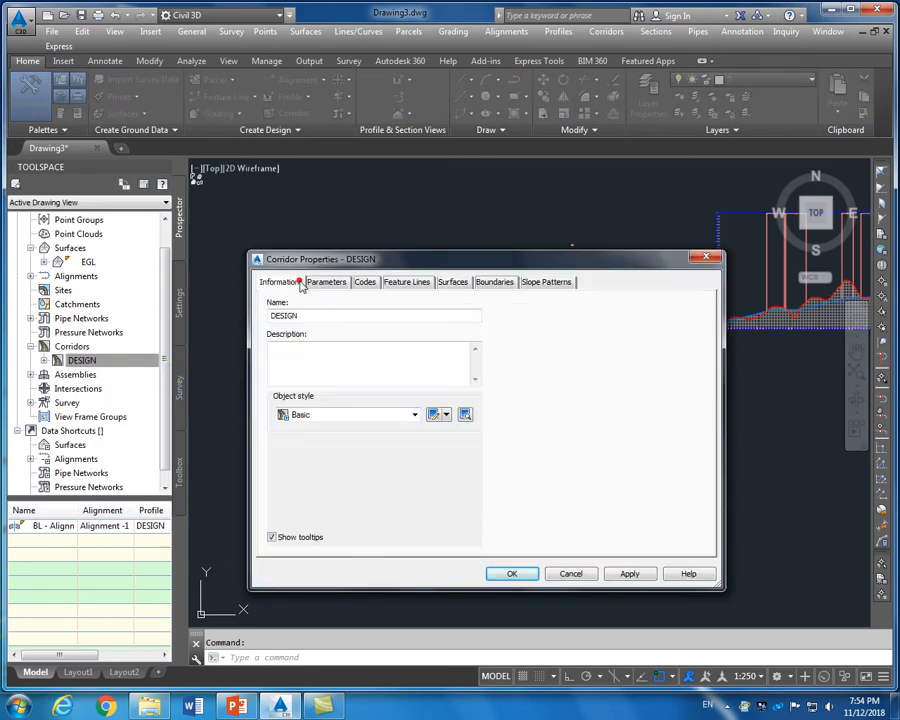
click(329, 284)
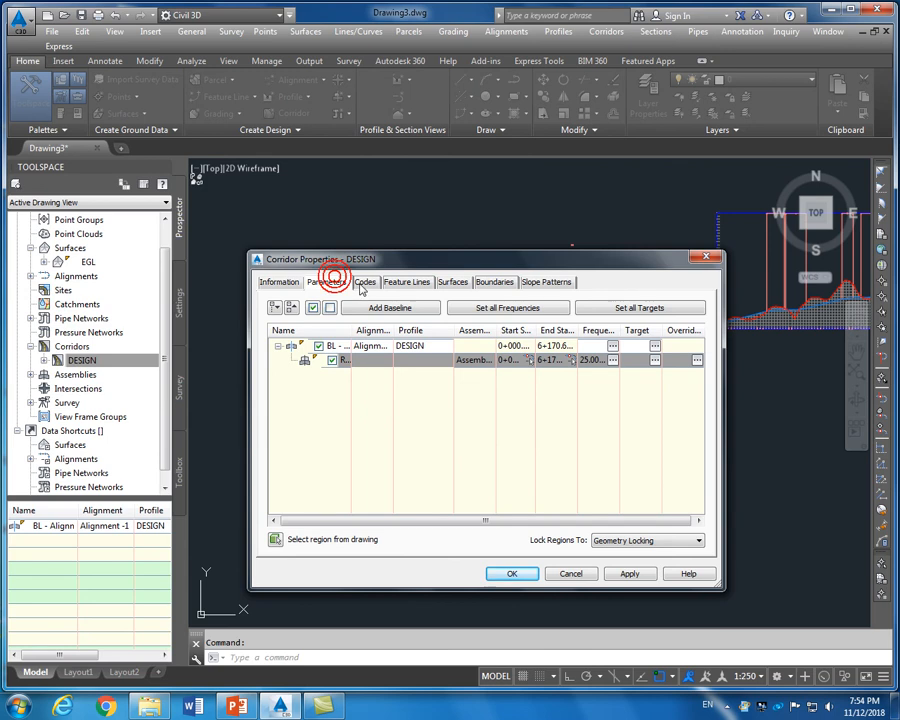
click(363, 284)
click(405, 284)
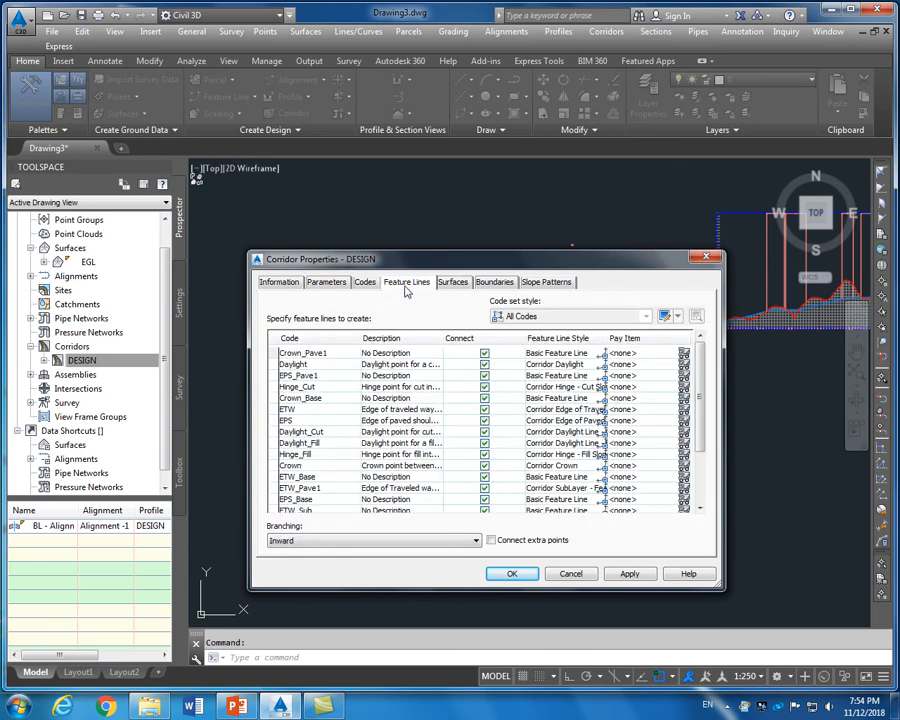
click(461, 285)
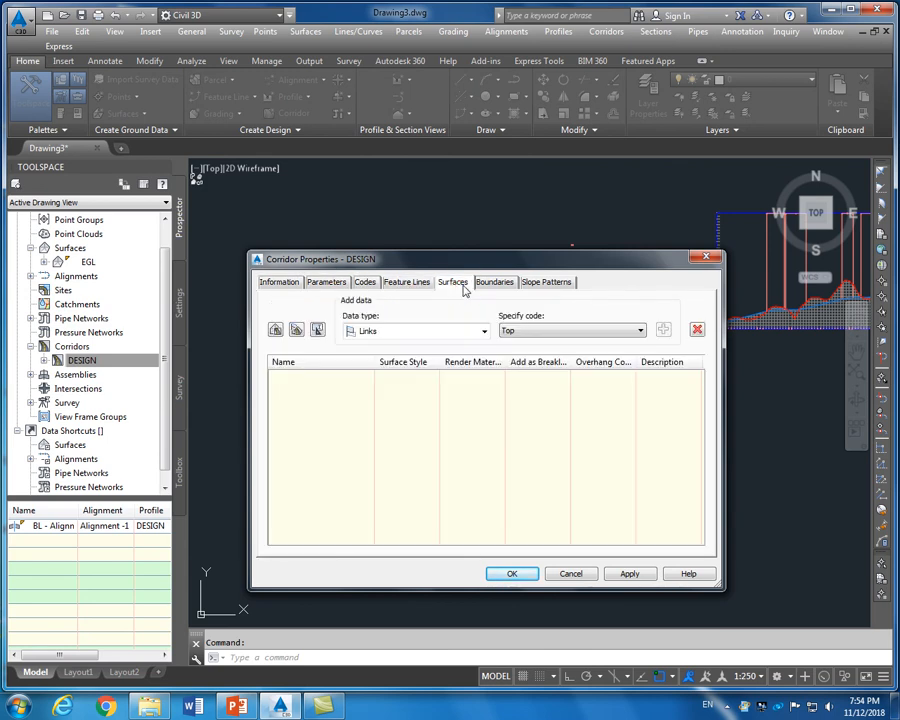
Create corridor surface DESIGN - (1) and add Datum code links to it
click(276, 331)
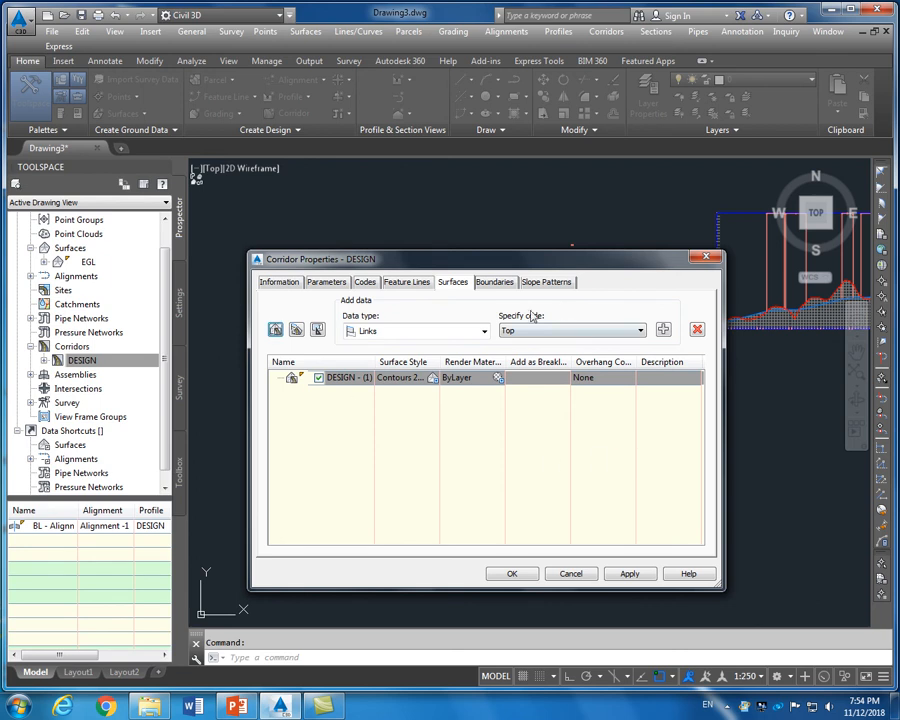
click(573, 331)
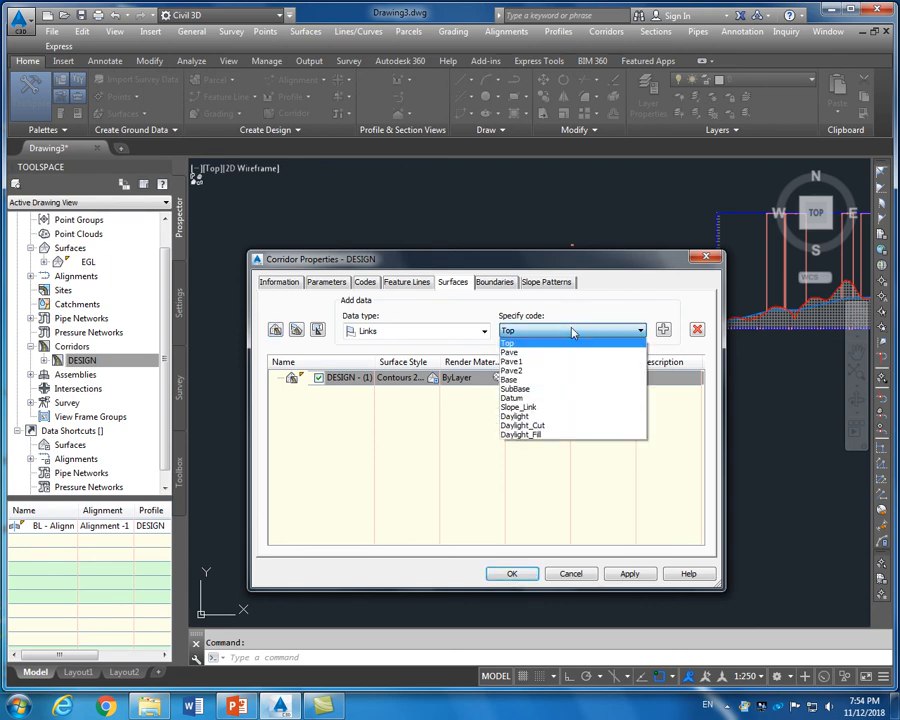
click(557, 398)
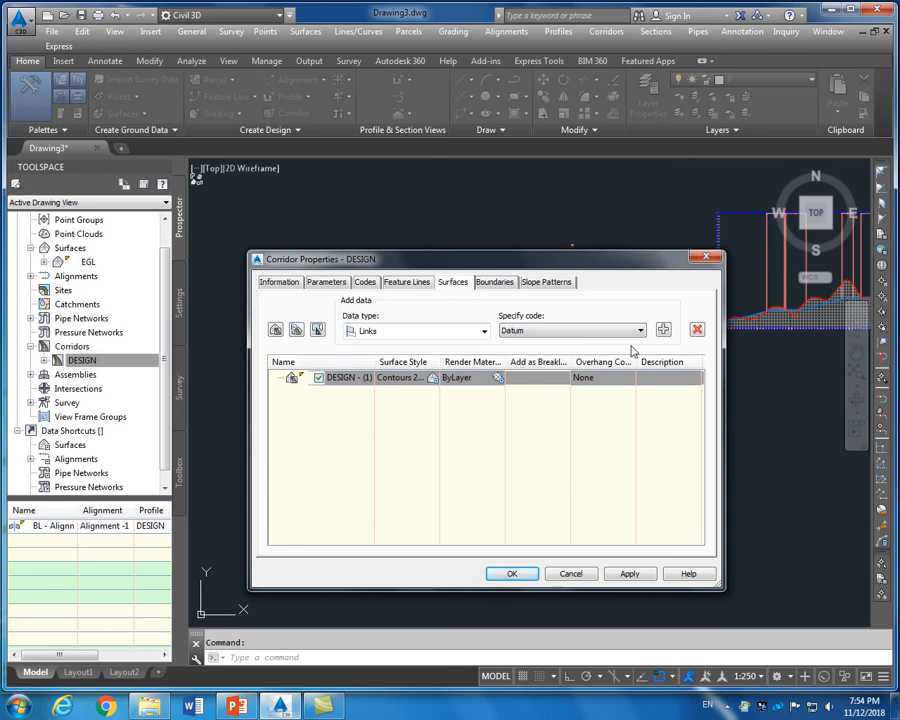
click(663, 331)
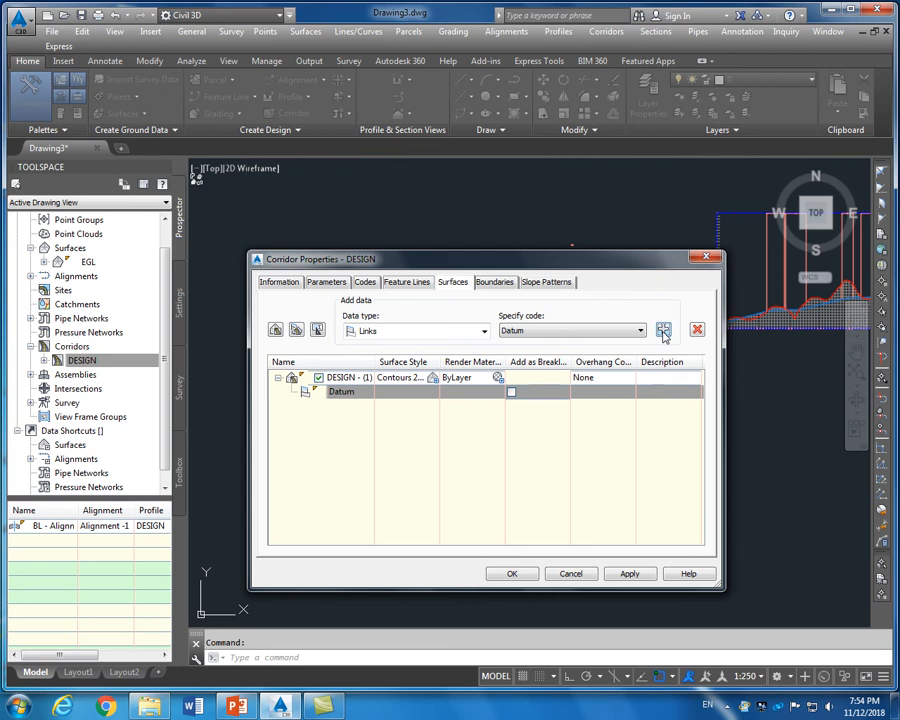
click(493, 282)
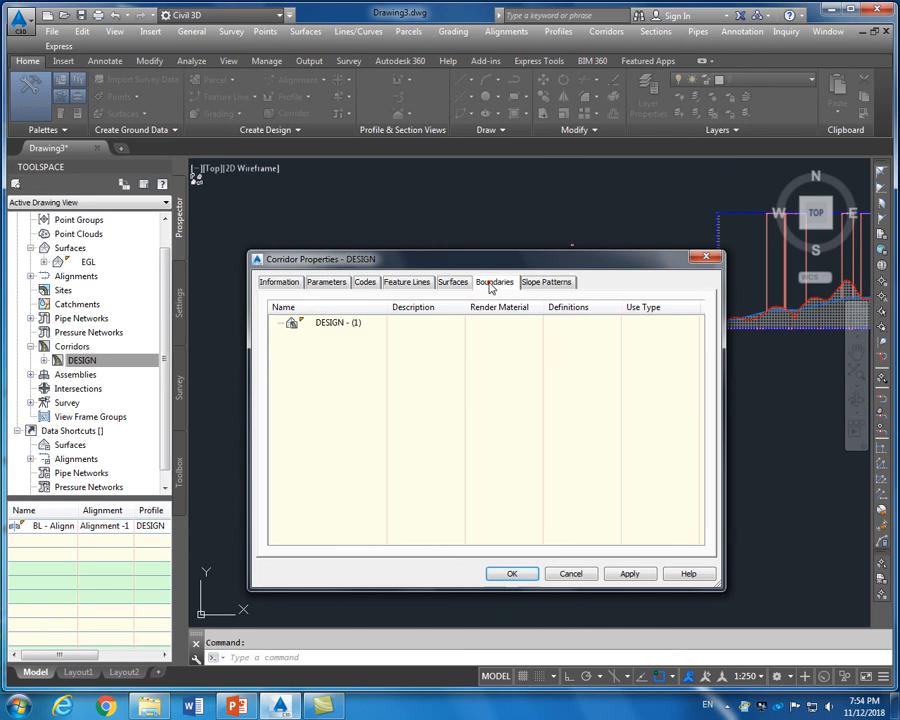
Add an automatic Daylight outer boundary to DESIGN - (1) and rebuild the corridor
click(340, 324)
right_click(340, 325)
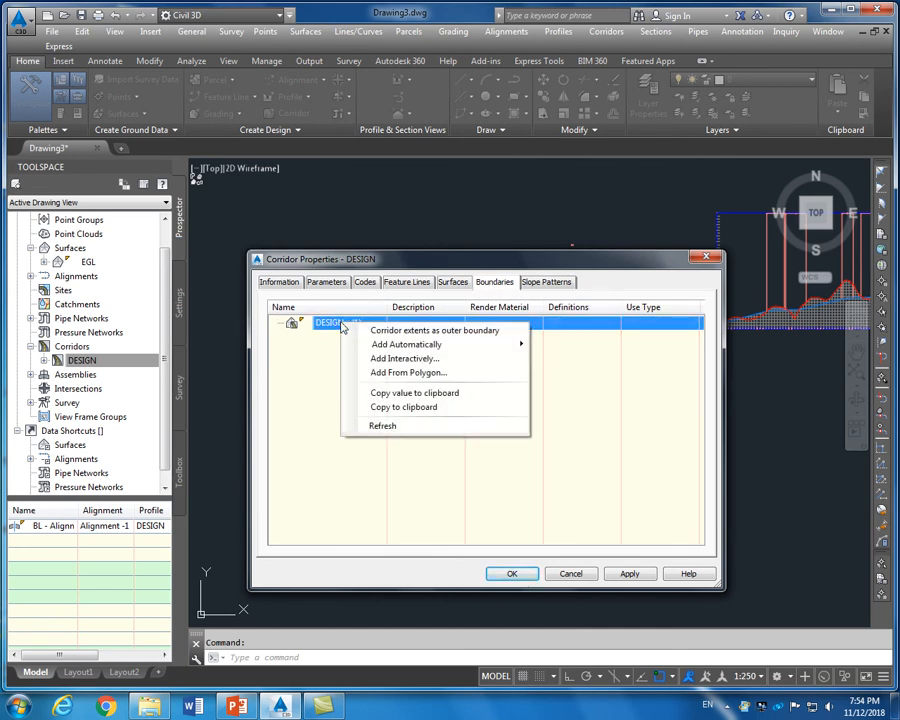
mouse_move(362, 346)
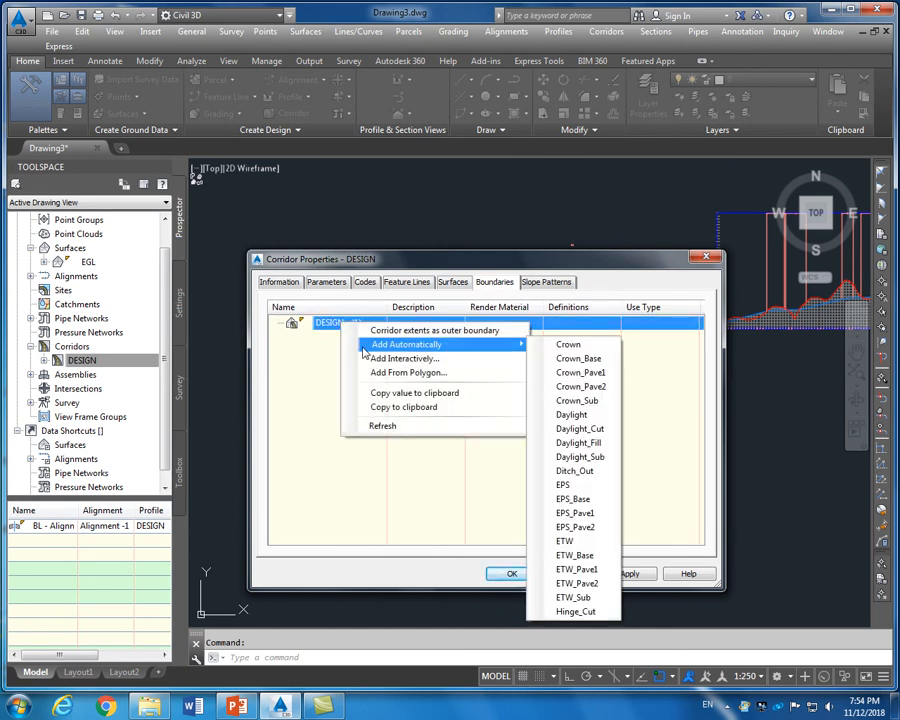
click(573, 415)
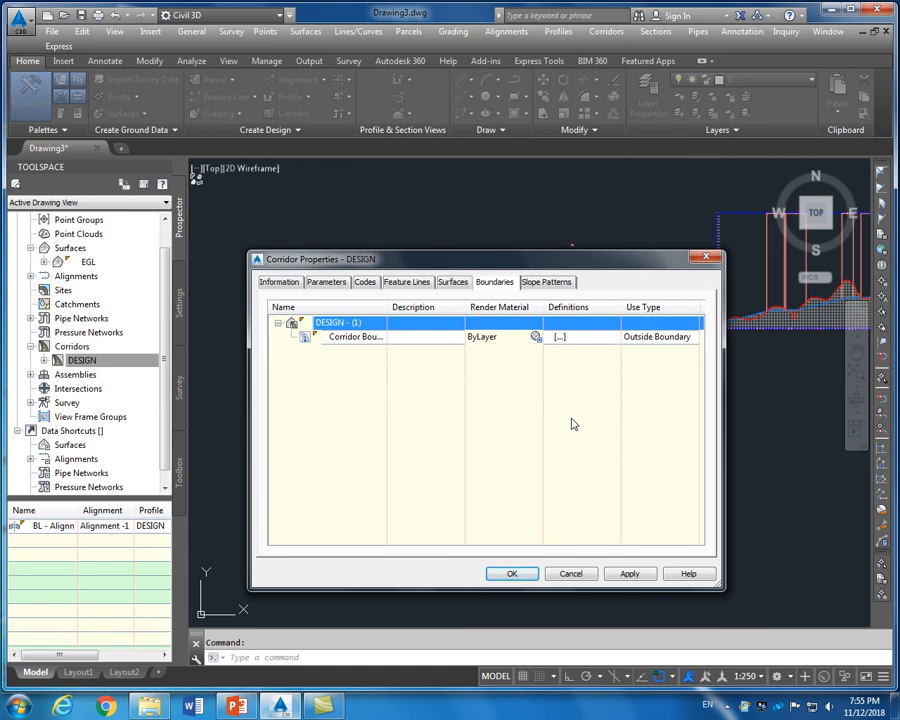
click(552, 282)
click(497, 283)
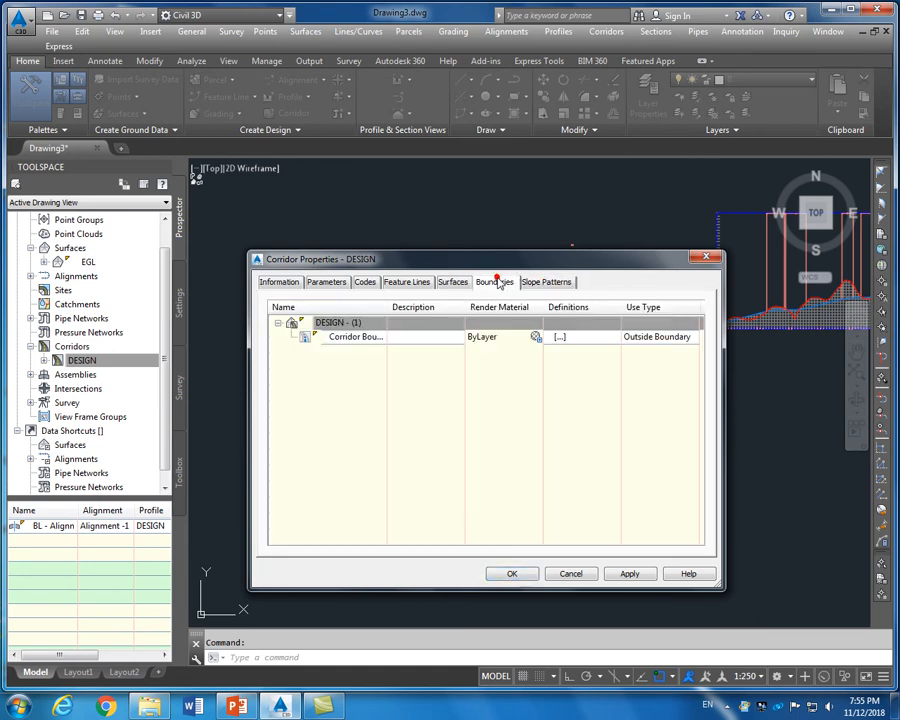
click(629, 576)
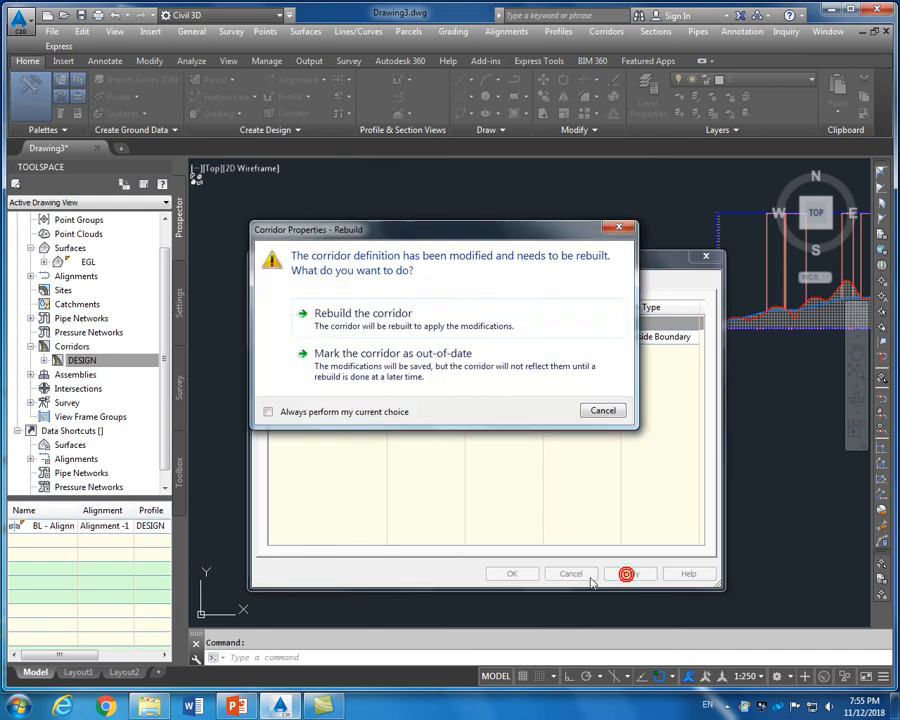
click(428, 322)
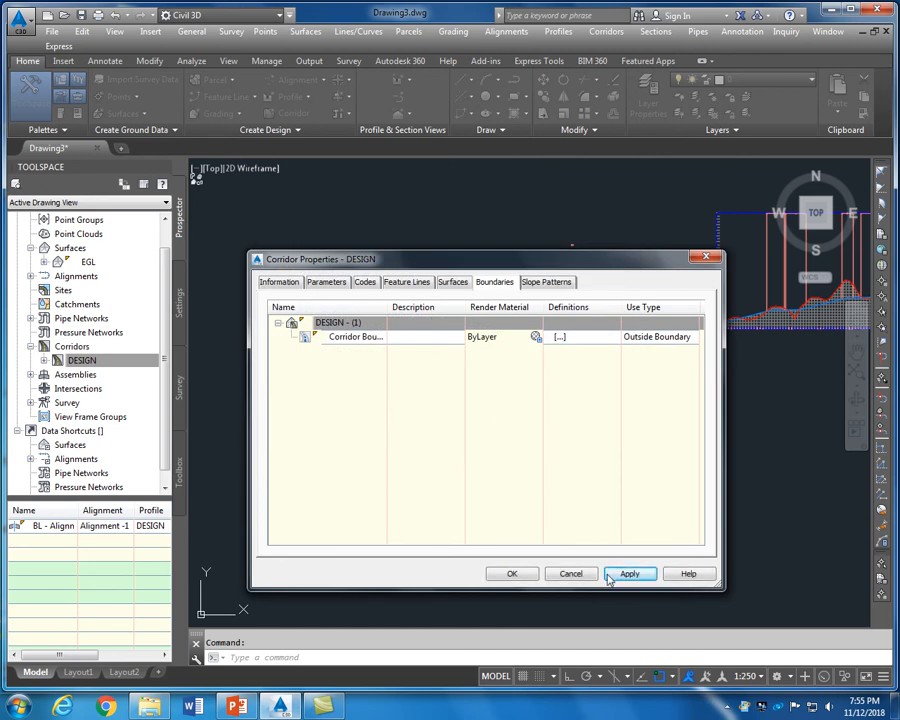
click(514, 574)
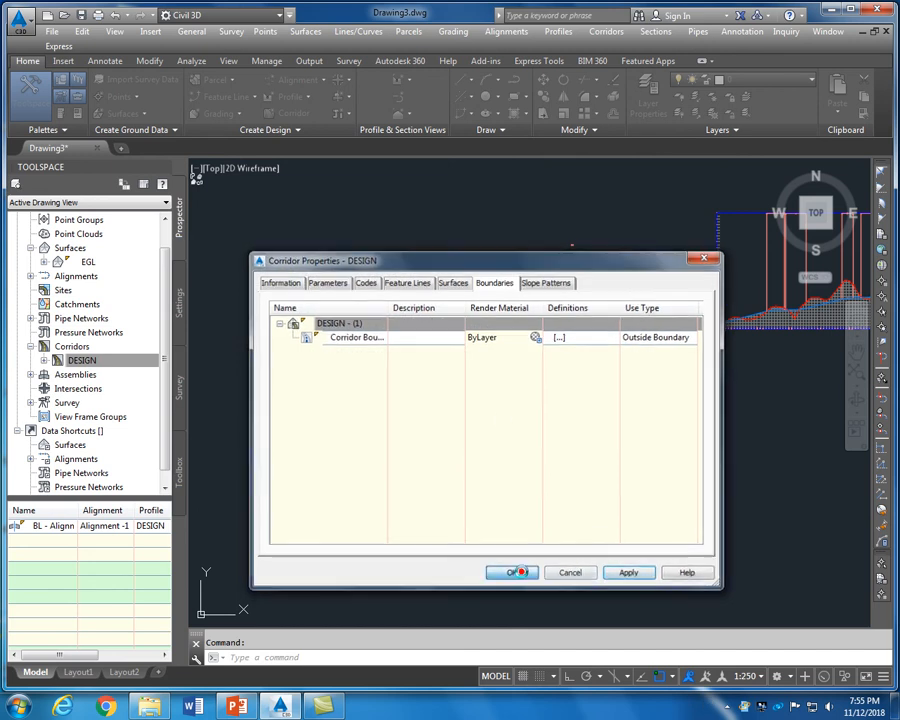
scroll(403, 415, up, 8)
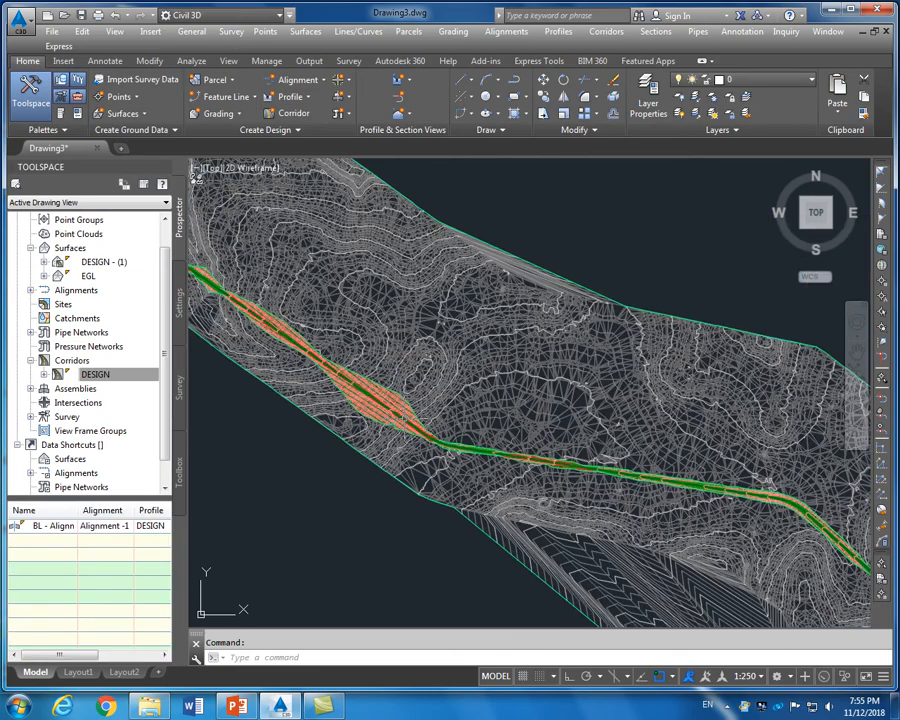
scroll(414, 408, down, 8)
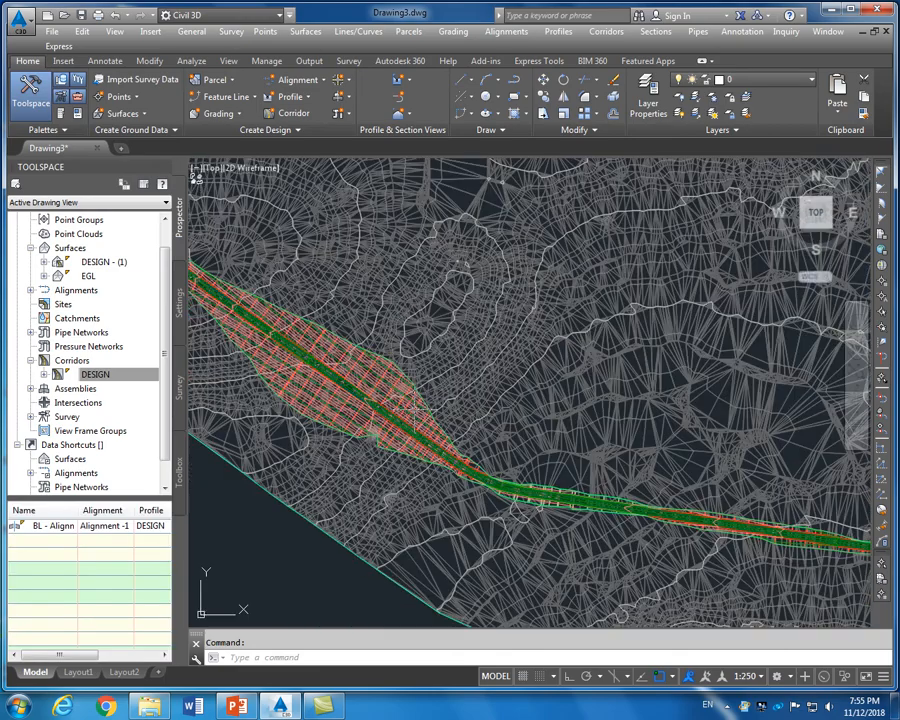
scroll(325, 345, up, 4)
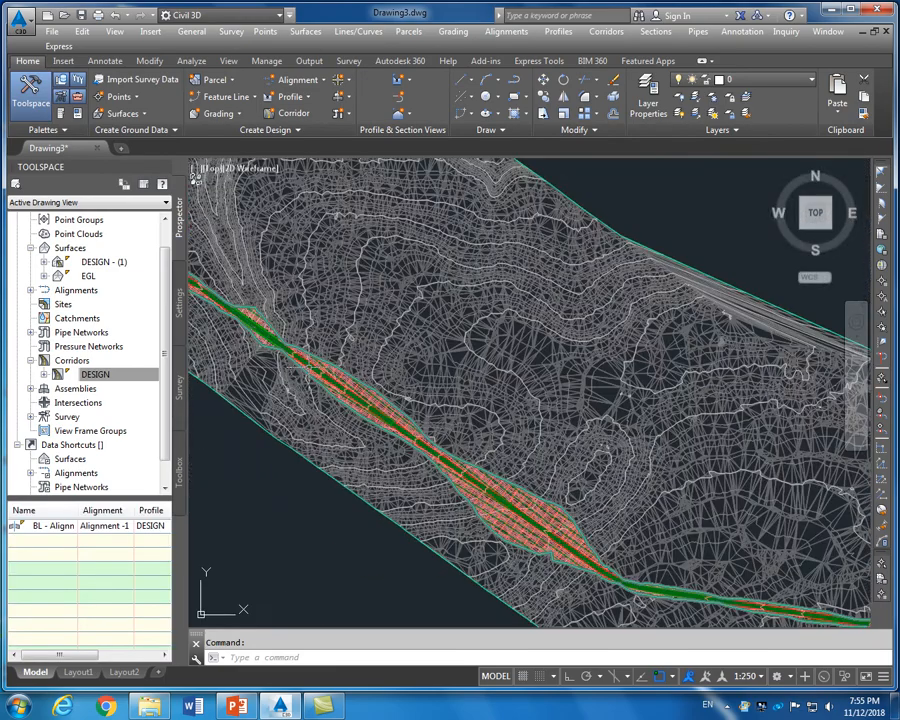
scroll(388, 370, down, 6)
scroll(265, 280, up, 6)
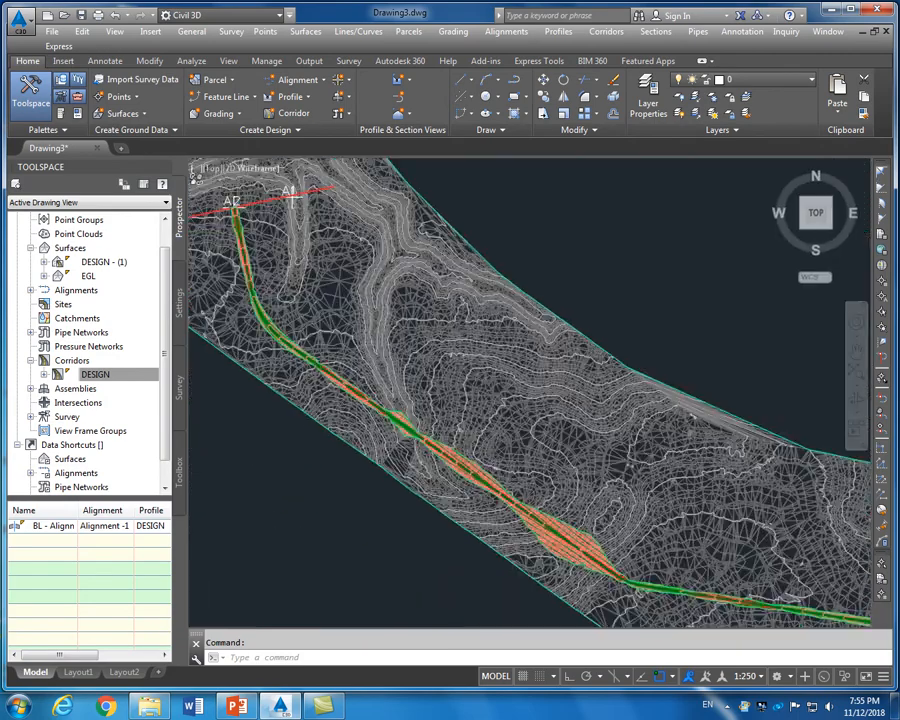
scroll(265, 280, down, 2)
scroll(436, 409, down, 3)
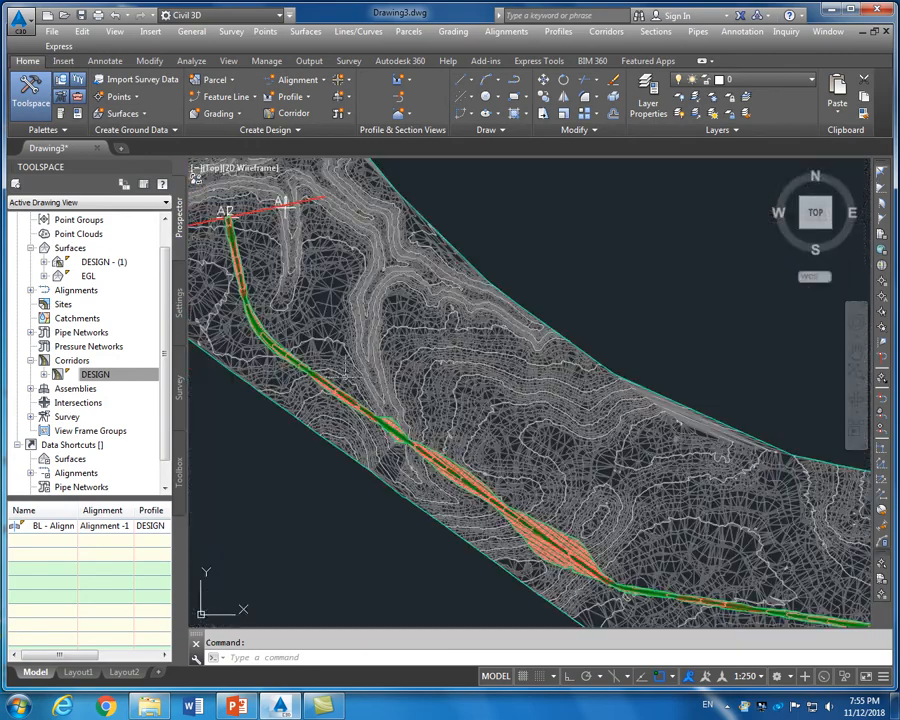
scroll(436, 409, up, 5)
scroll(438, 341, down, 6)
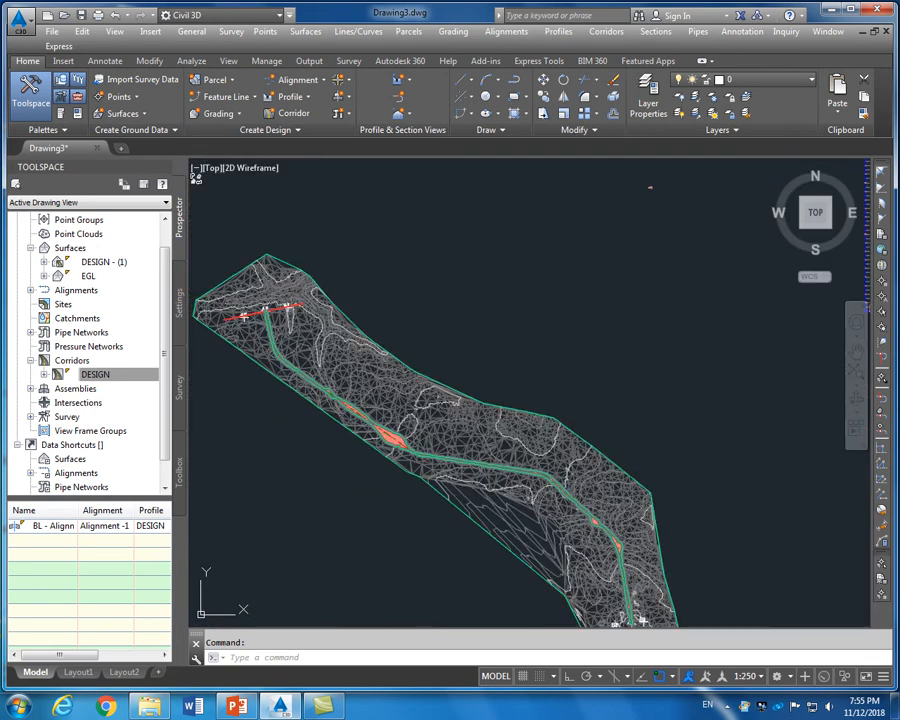
scroll(533, 470, up, 6)
scroll(533, 470, down, 4)
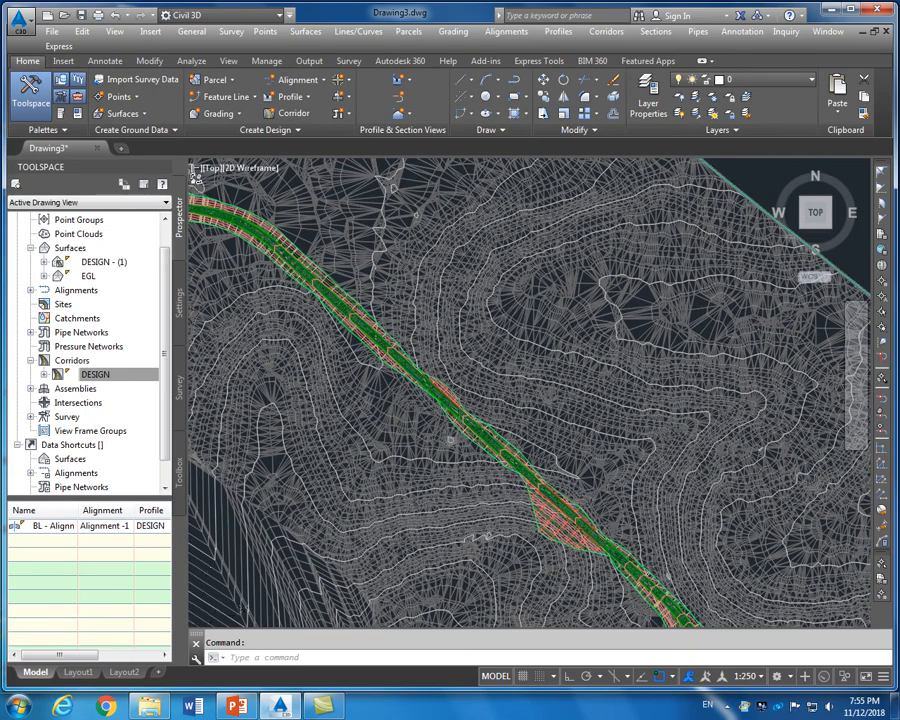
scroll(533, 470, down, 4)
scroll(533, 470, up, 4)
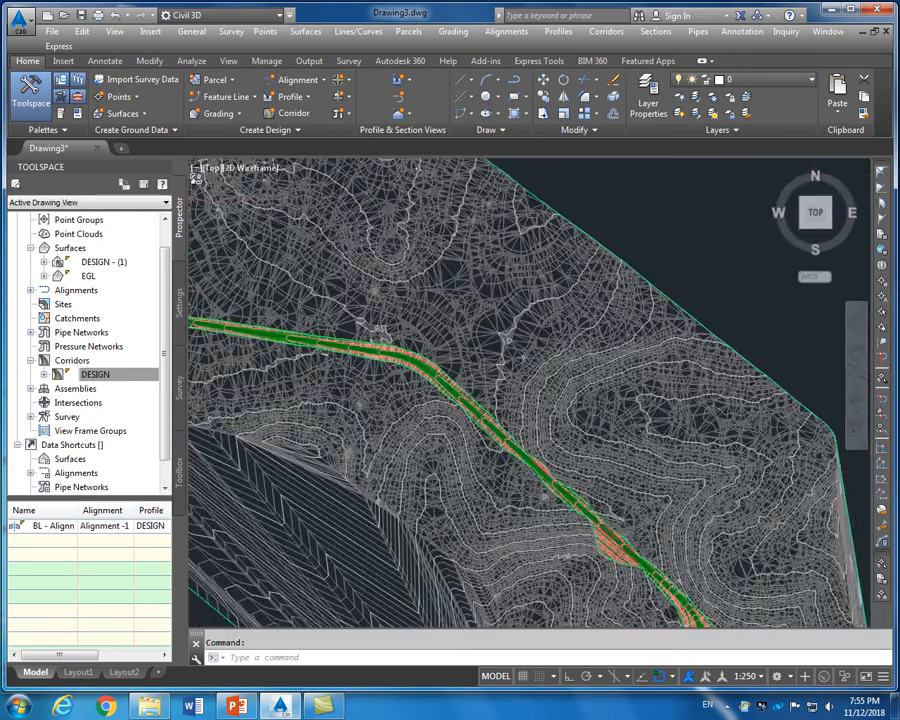
scroll(533, 470, up, 5)
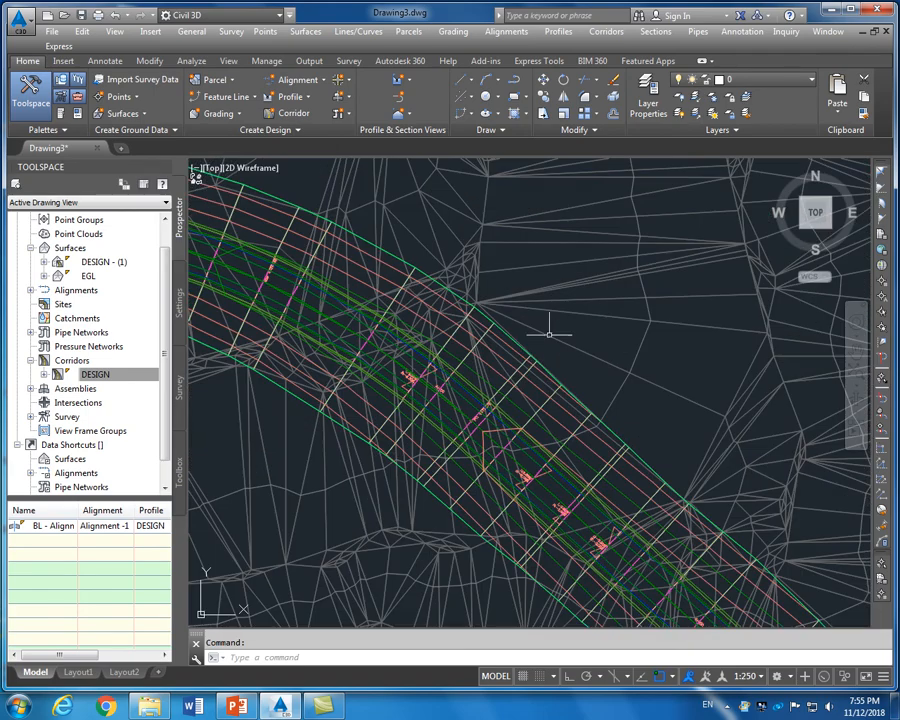
scroll(549, 333, down, 6)
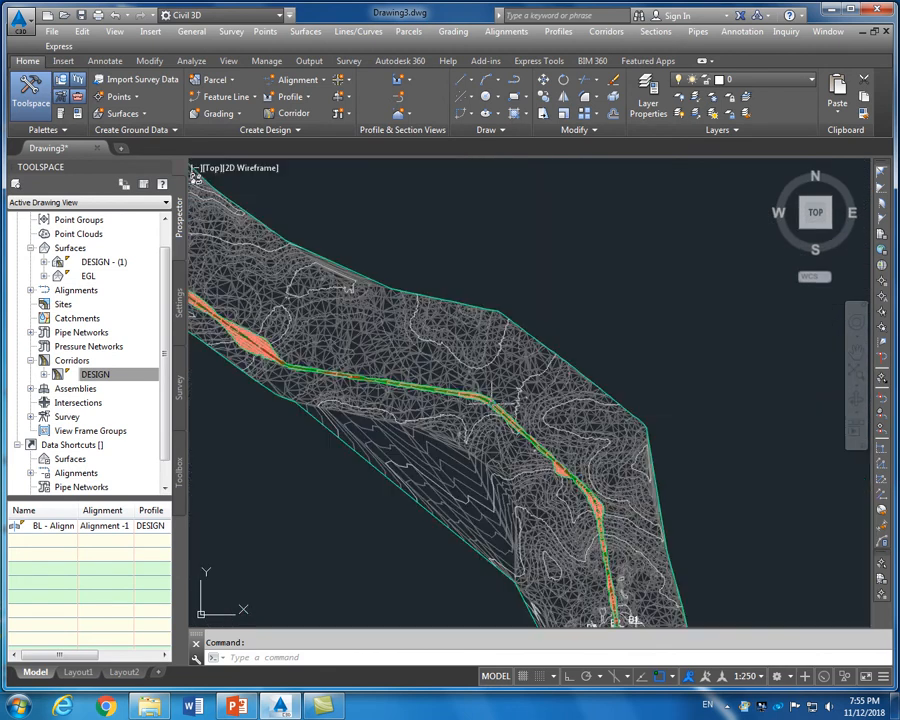
scroll(504, 380, down, 6)
scroll(500, 380, up, 4)
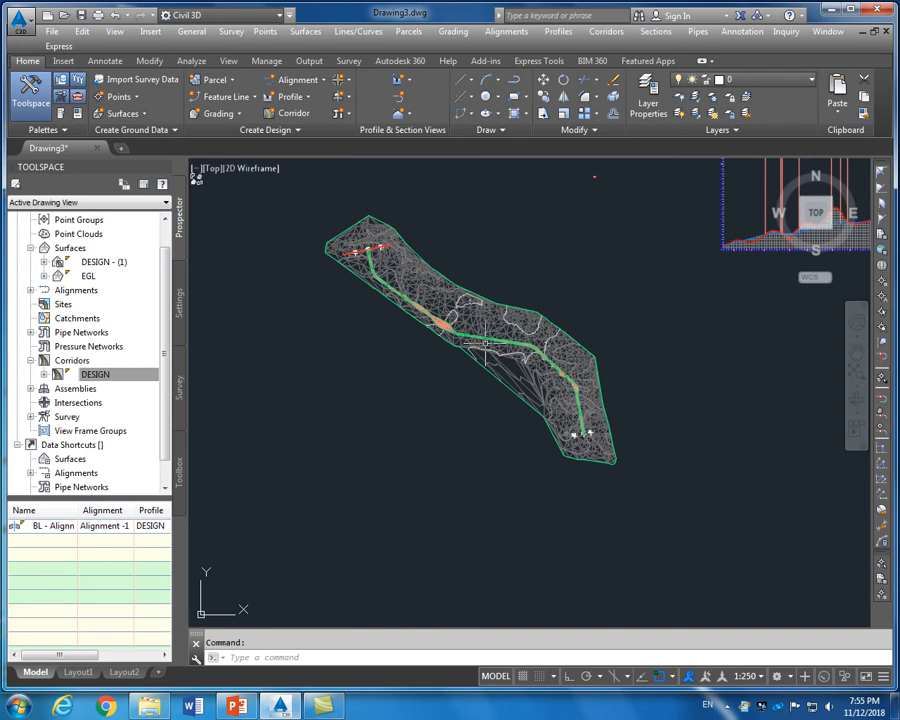
scroll(345, 248, up, 5)
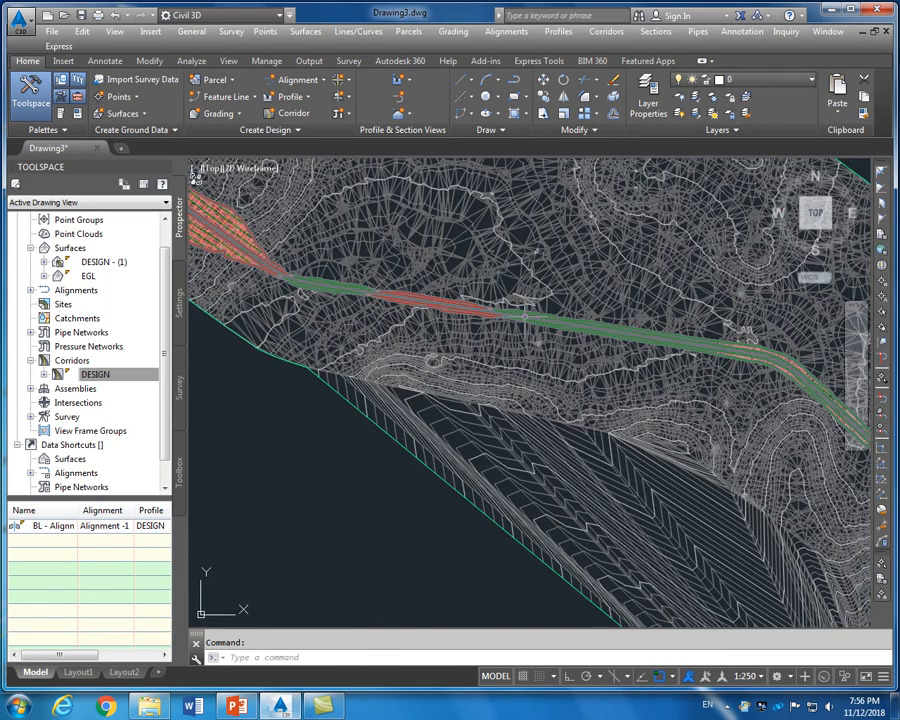
scroll(525, 310, up, 4)
scroll(525, 310, down, 6)
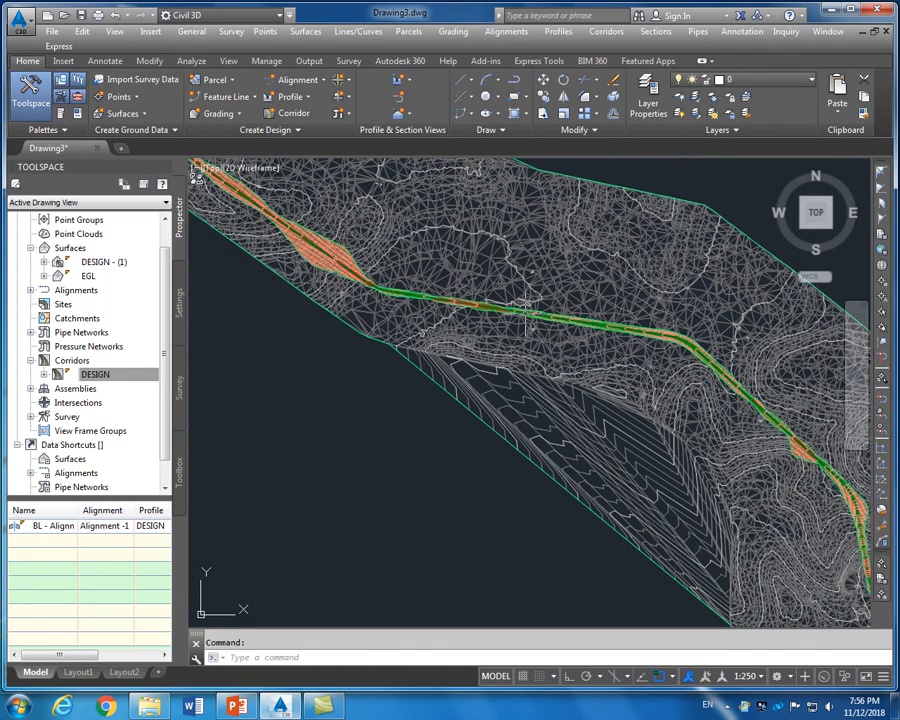
click(529, 313)
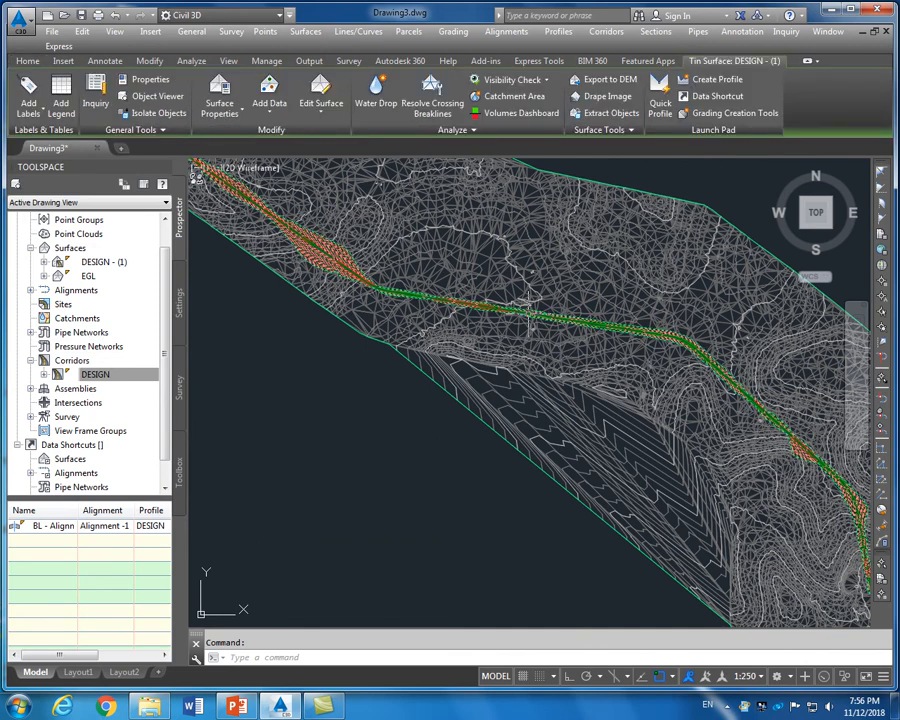
Open the corridor surface in the Object Viewer and view it from the southwest isometric
right_click(529, 316)
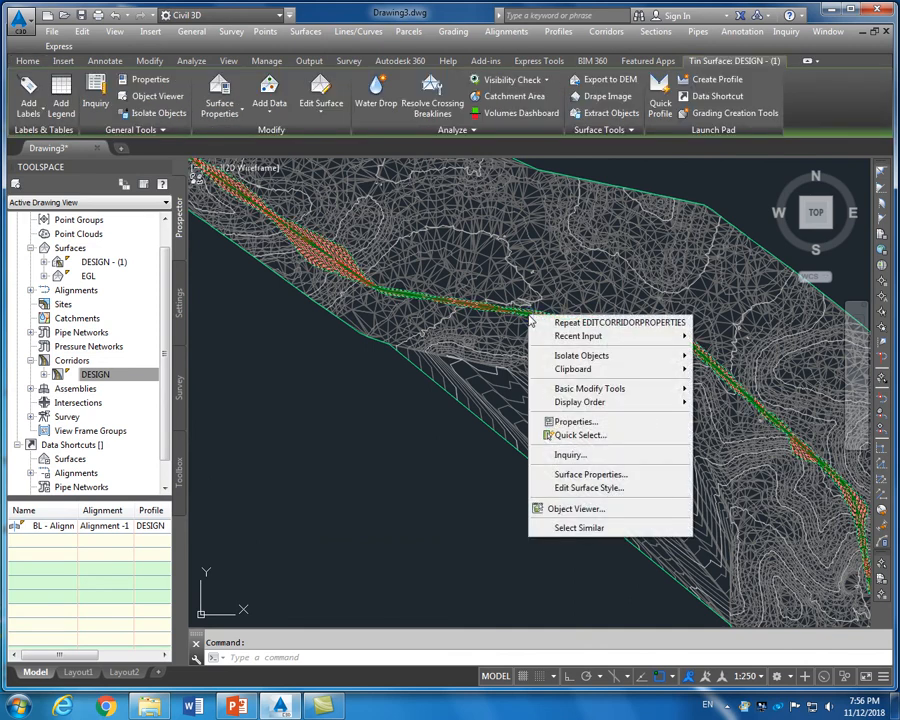
click(571, 510)
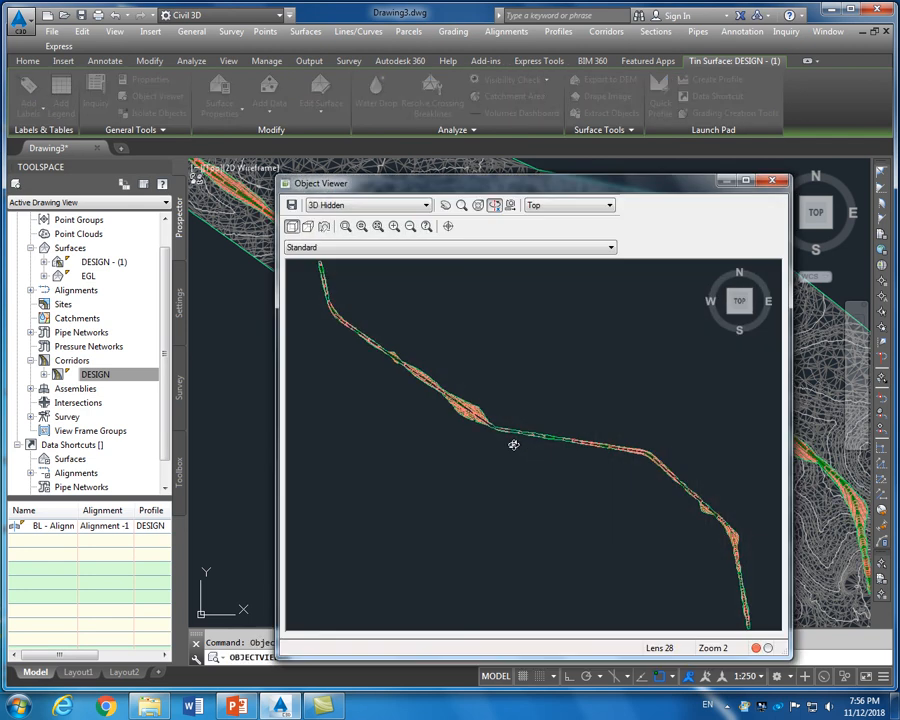
drag(466, 339, 562, 460)
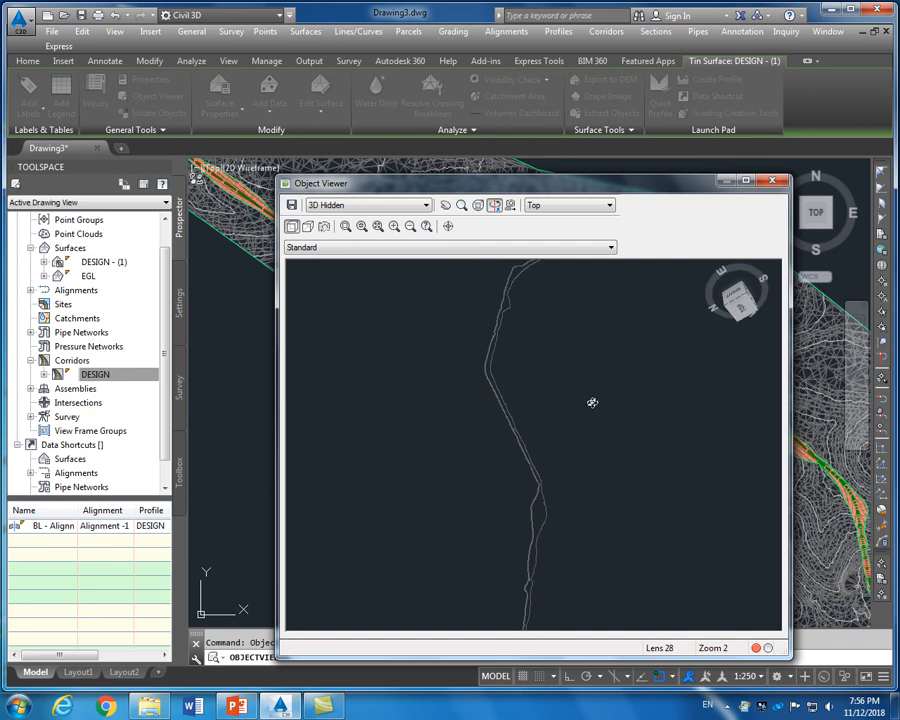
click(571, 208)
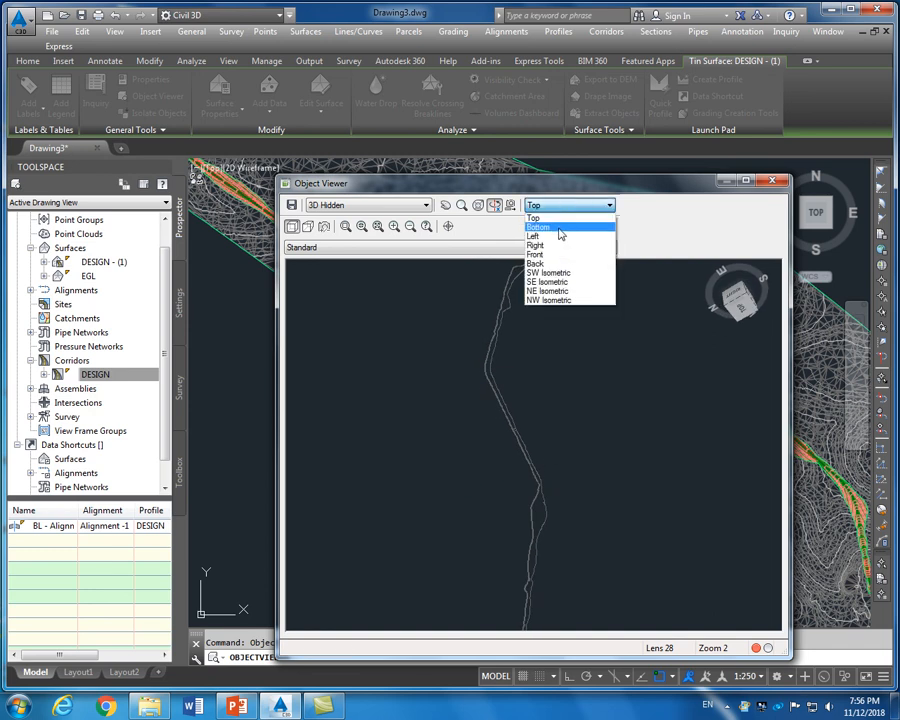
click(555, 274)
scroll(548, 383, down, 3)
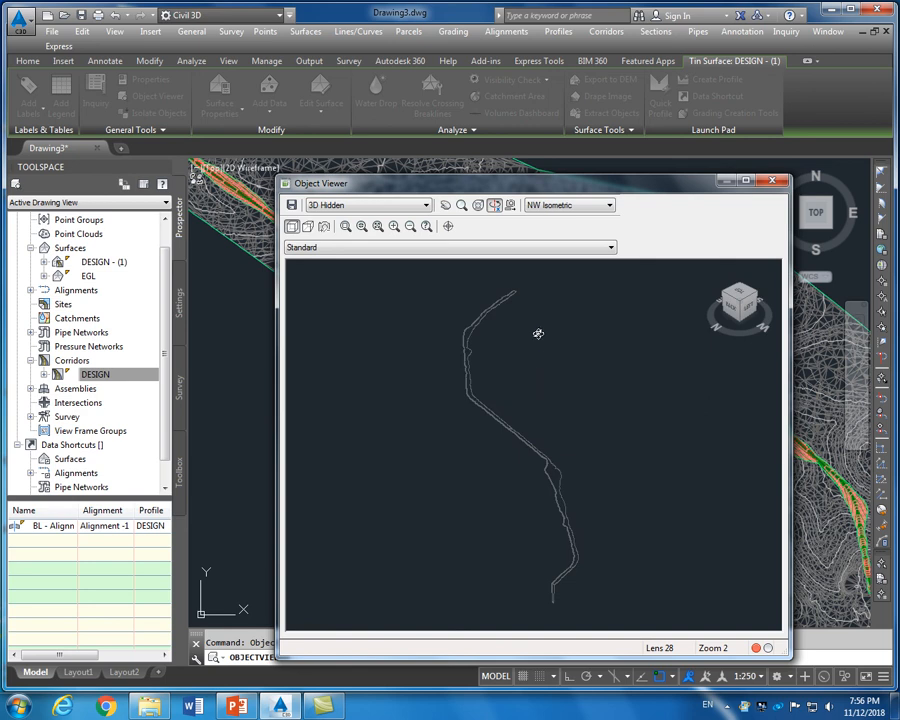
Check the northwest, southeast and top views, then close the Object Viewer
click(555, 207)
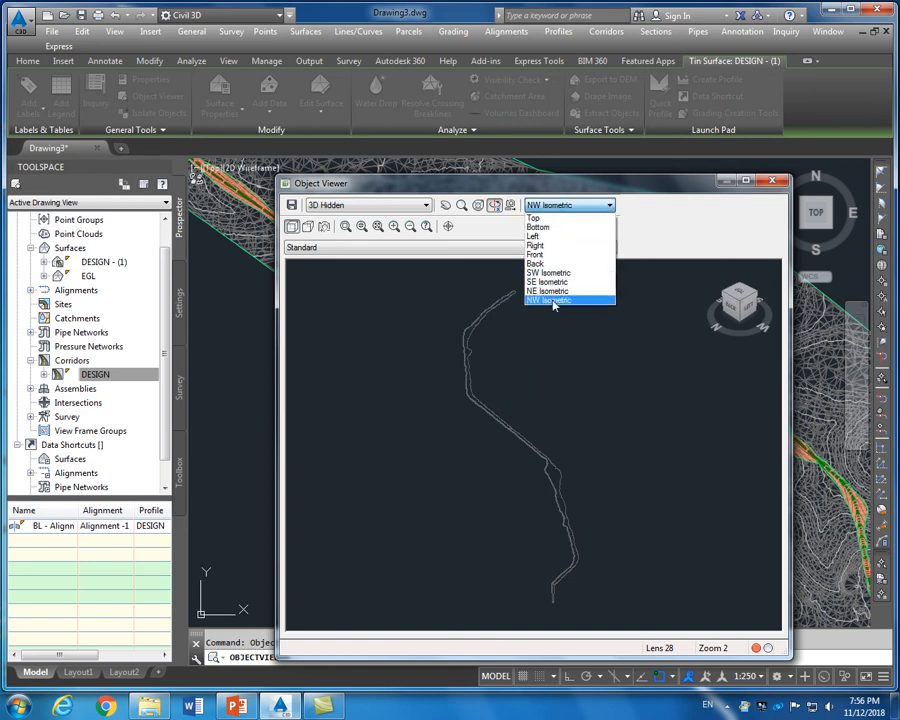
click(552, 294)
click(566, 205)
click(555, 330)
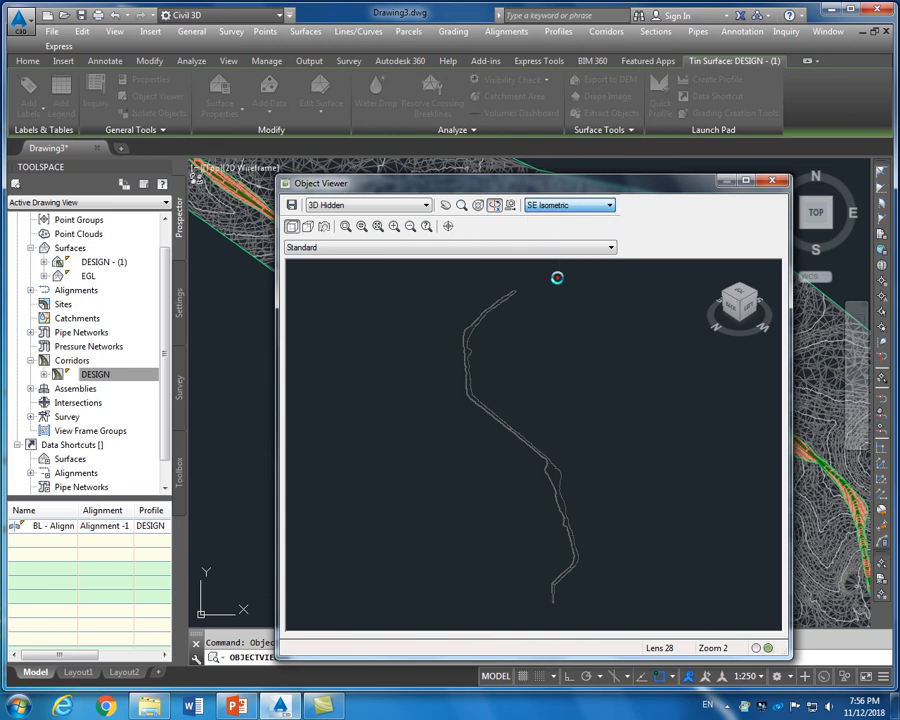
click(560, 205)
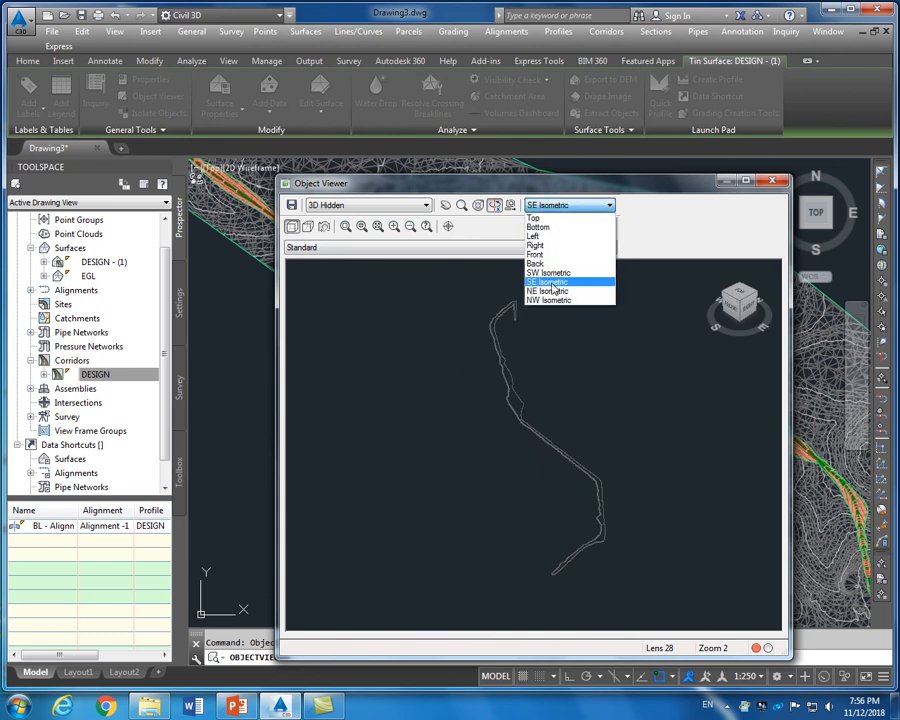
click(541, 219)
scroll(490, 341, down, 1)
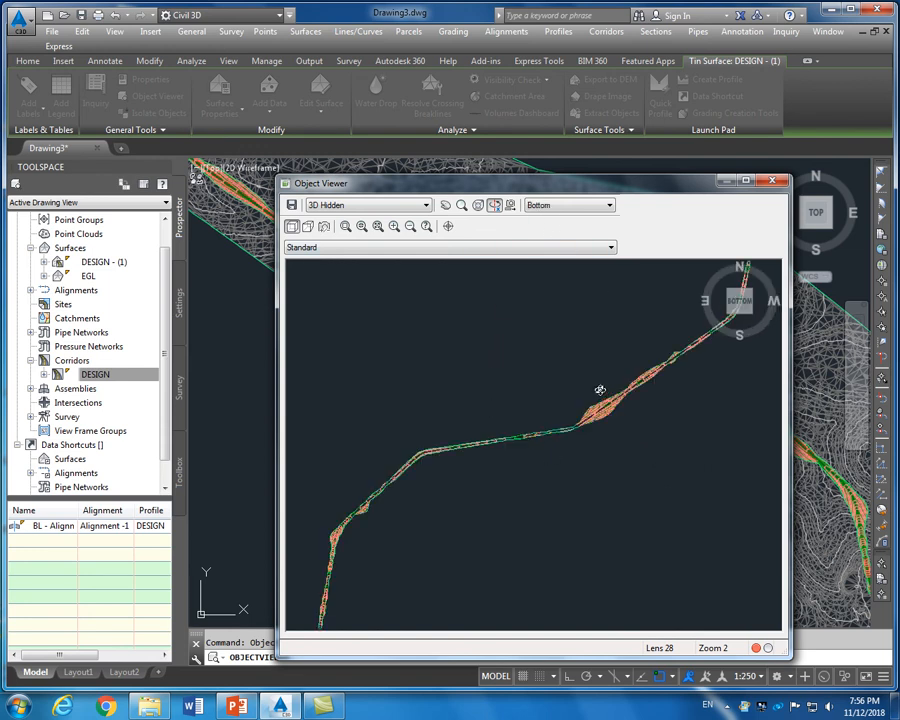
click(773, 184)
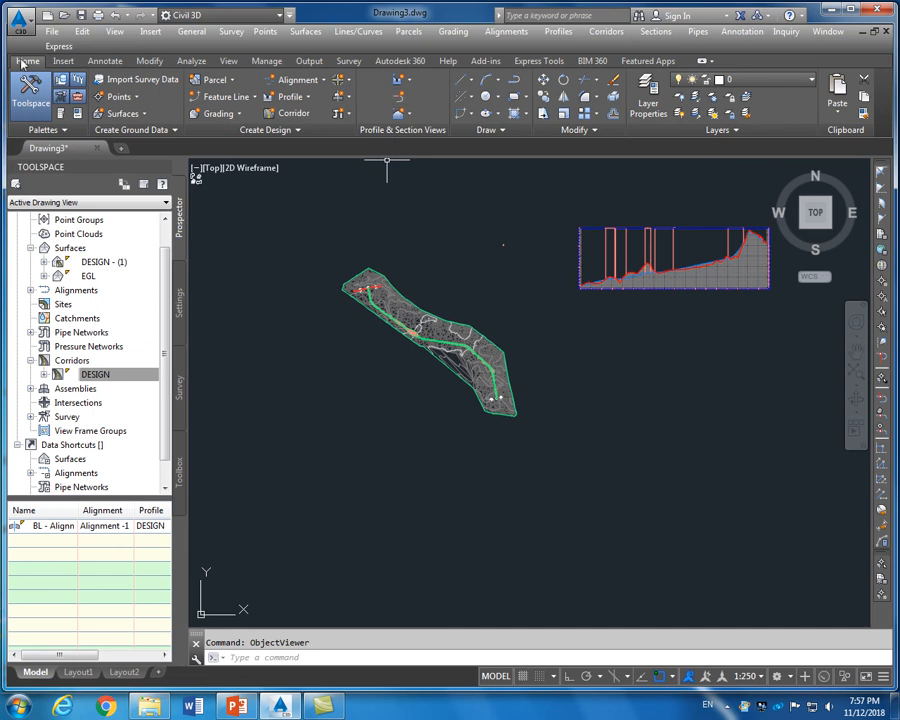
Start a sample line group on Alignment -1
click(401, 100)
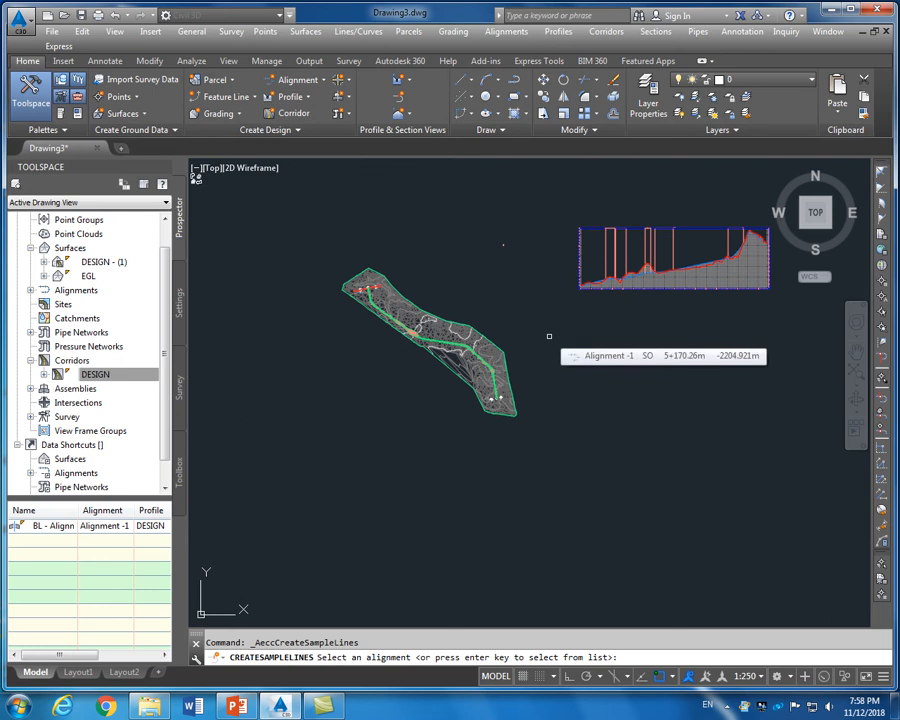
key(Return)
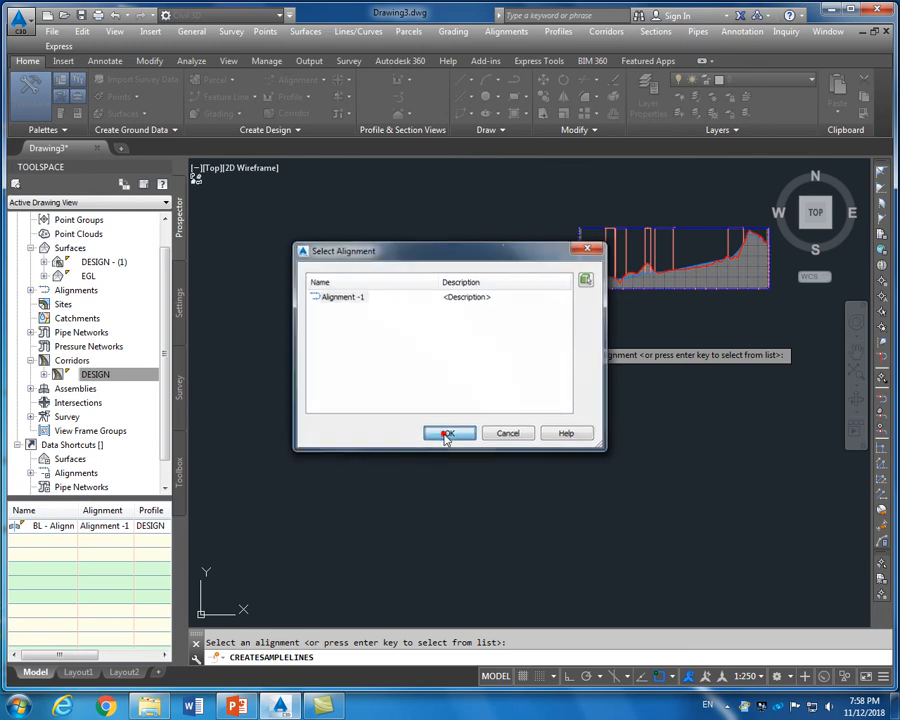
click(446, 436)
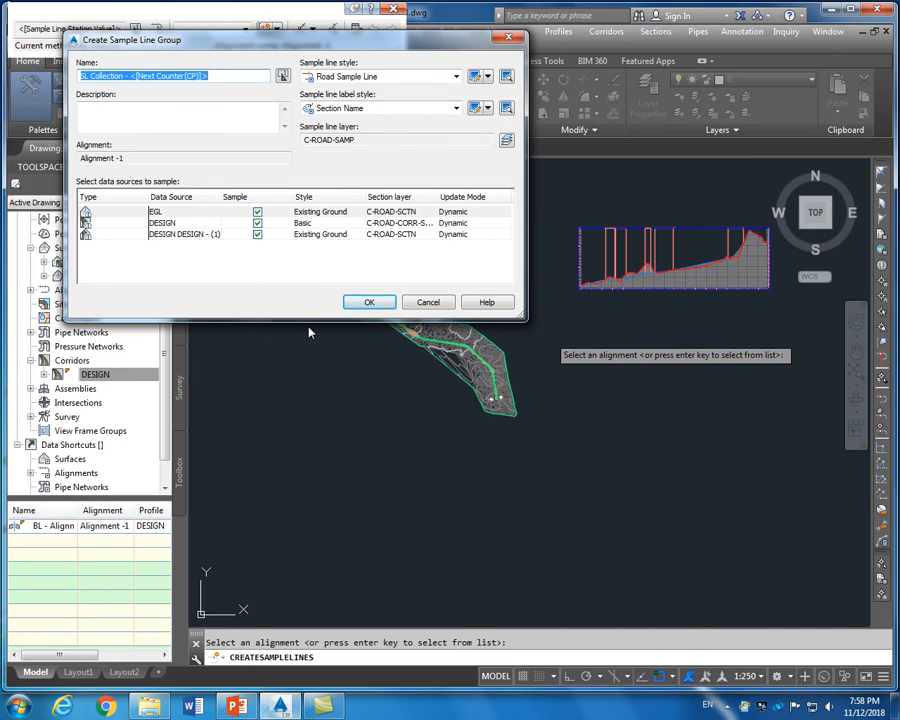
drag(380, 50, 426, 73)
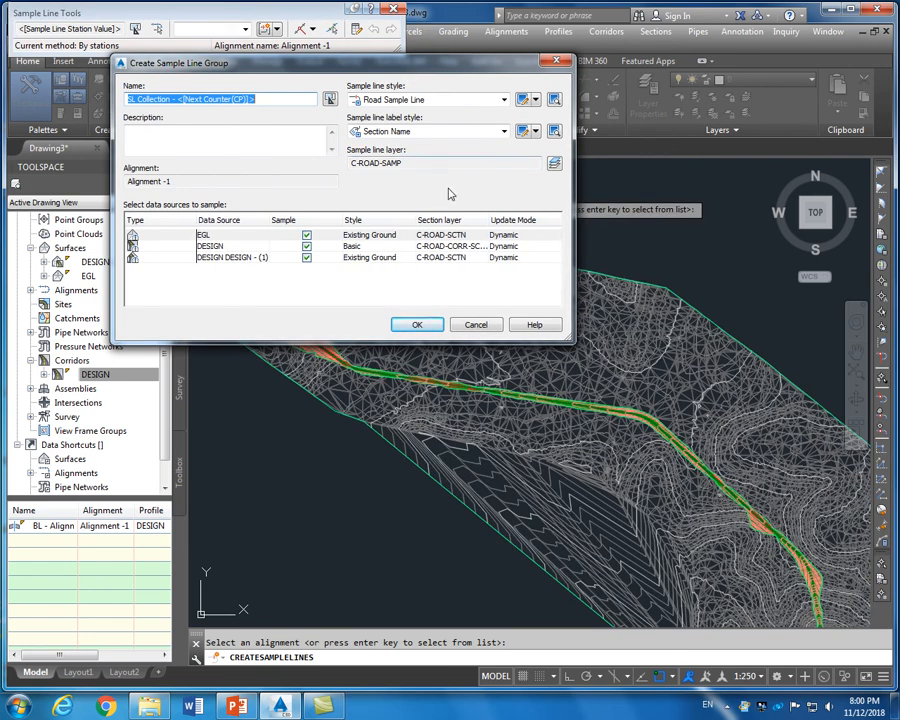
Exclude the DESIGN corridor, keep Existing Ground style for EGL, and accept the group
click(306, 246)
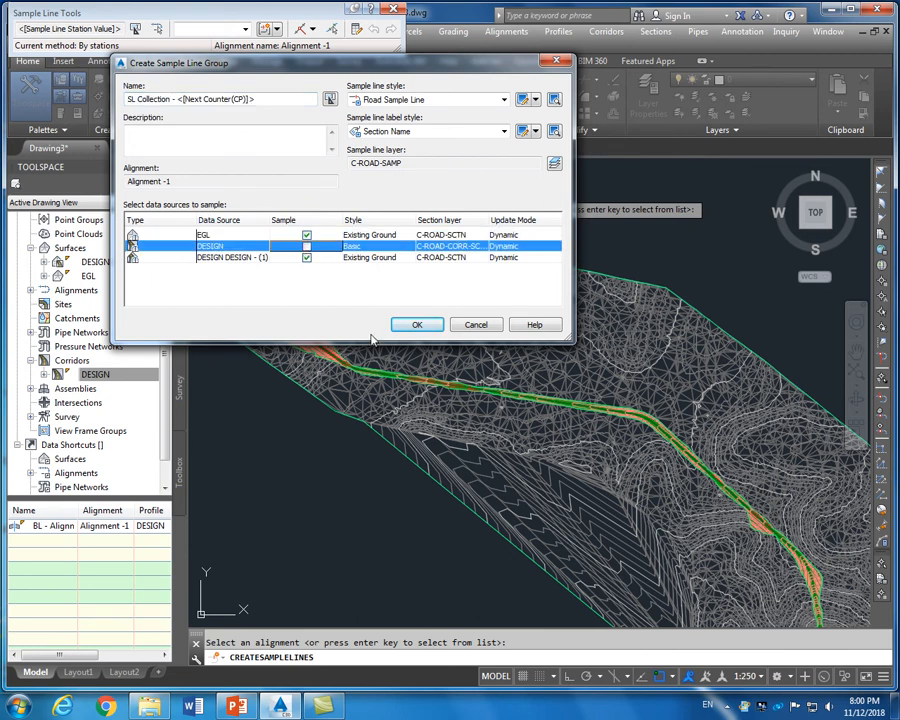
click(372, 236)
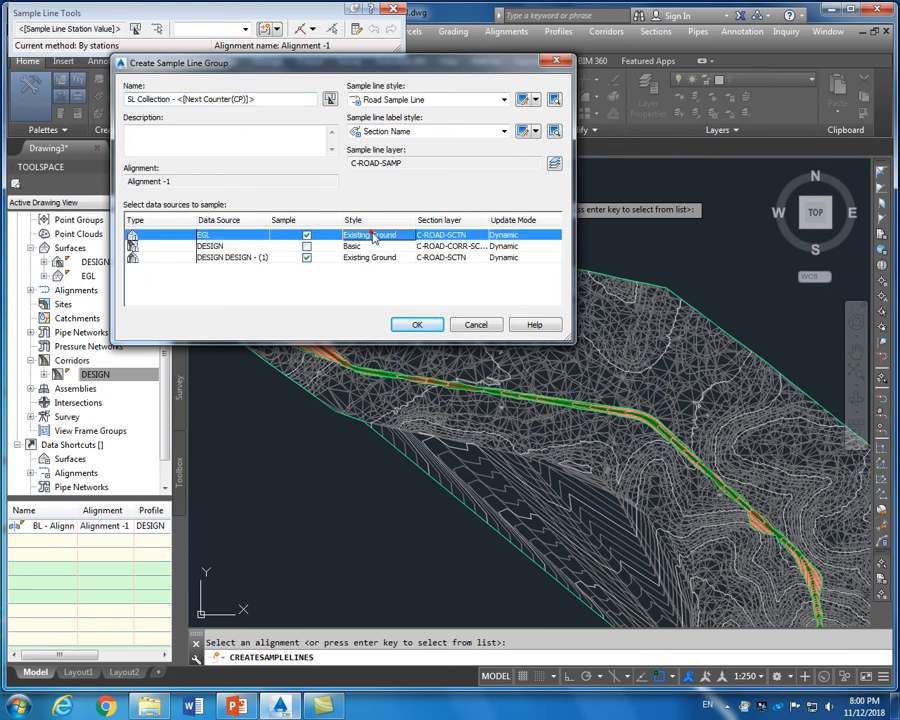
click(372, 235)
click(446, 382)
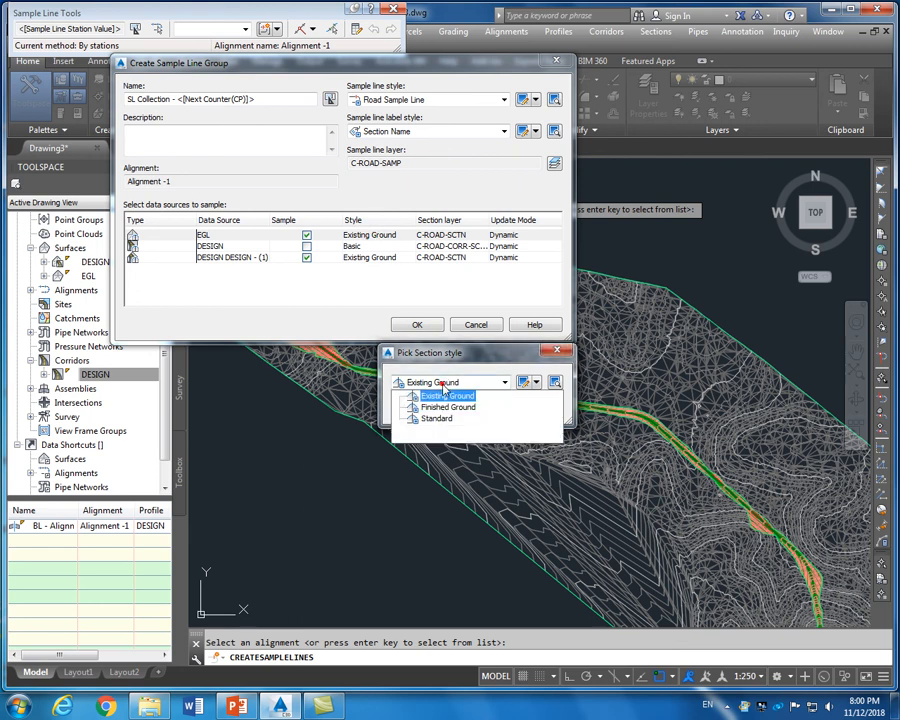
click(446, 395)
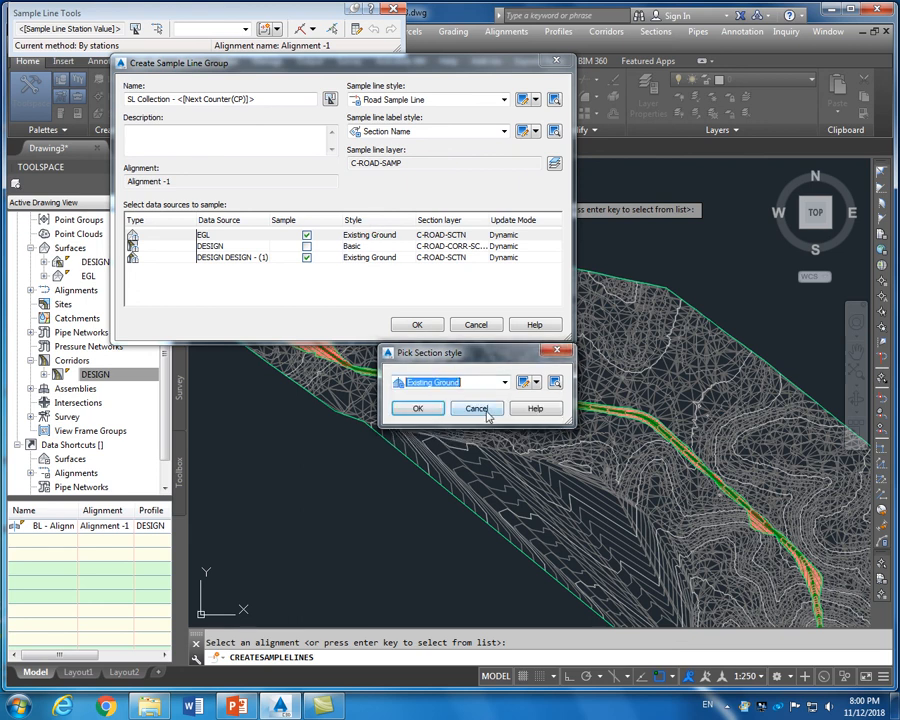
click(476, 408)
click(369, 259)
click(369, 262)
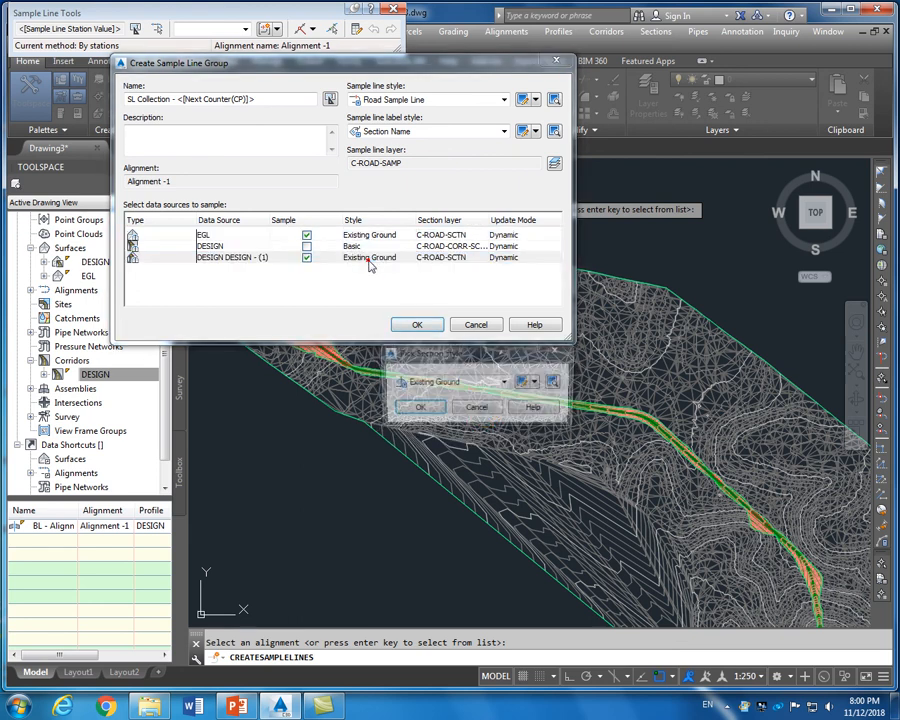
click(475, 406)
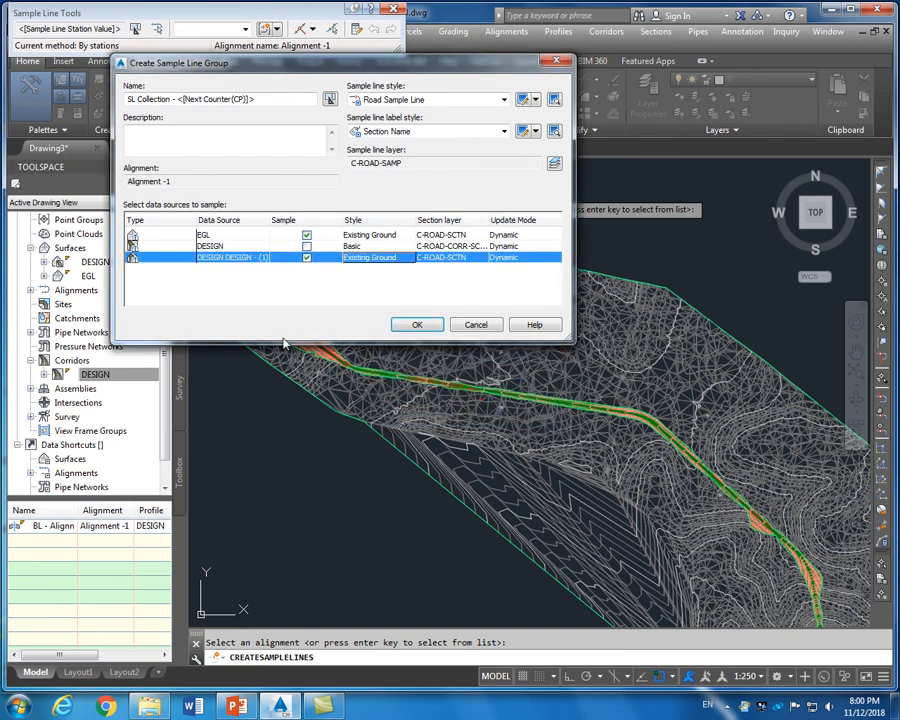
click(417, 326)
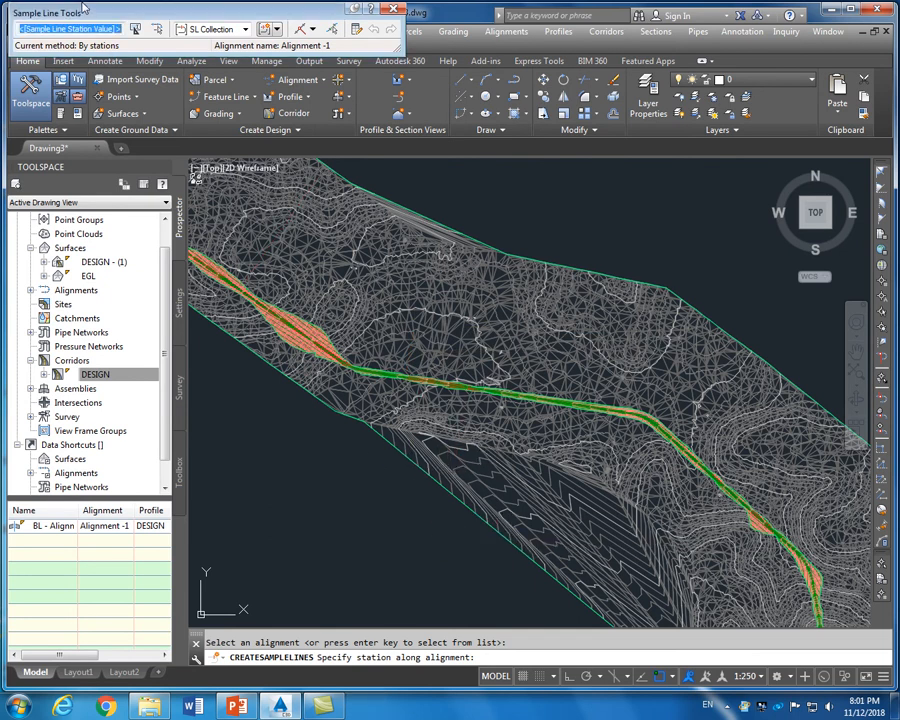
Choose the By range of stations method, keeping 20 m left and right swath widths
click(112, 8)
drag(117, 16, 121, 28)
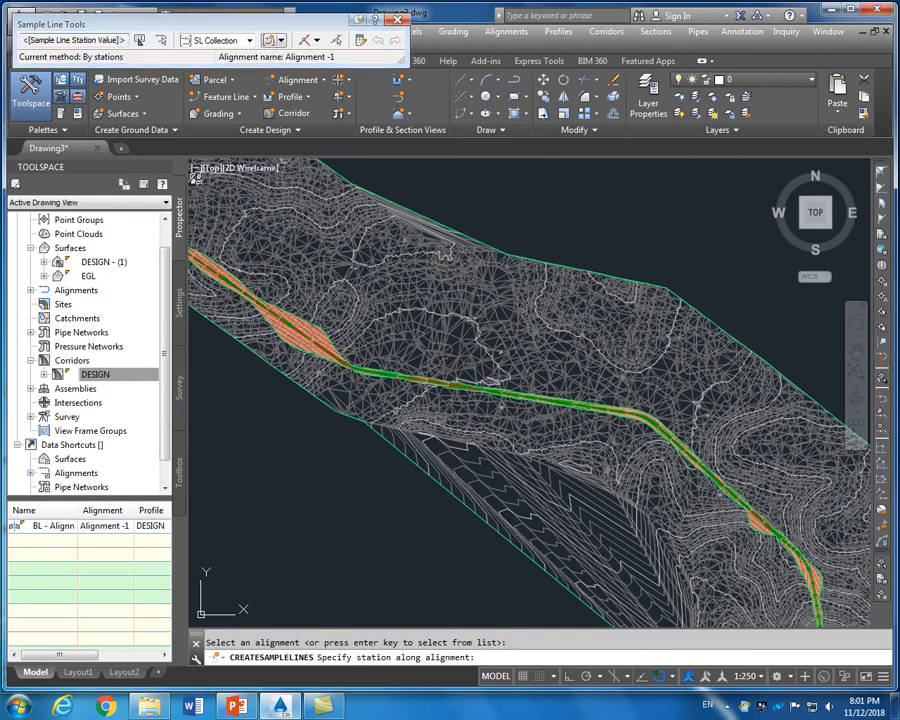
click(316, 41)
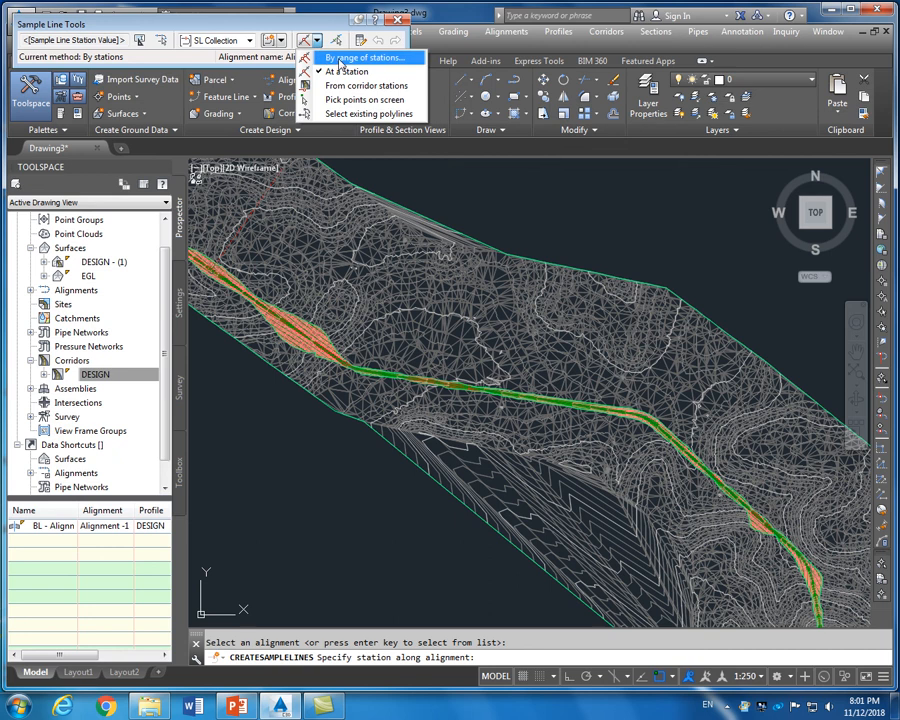
click(340, 60)
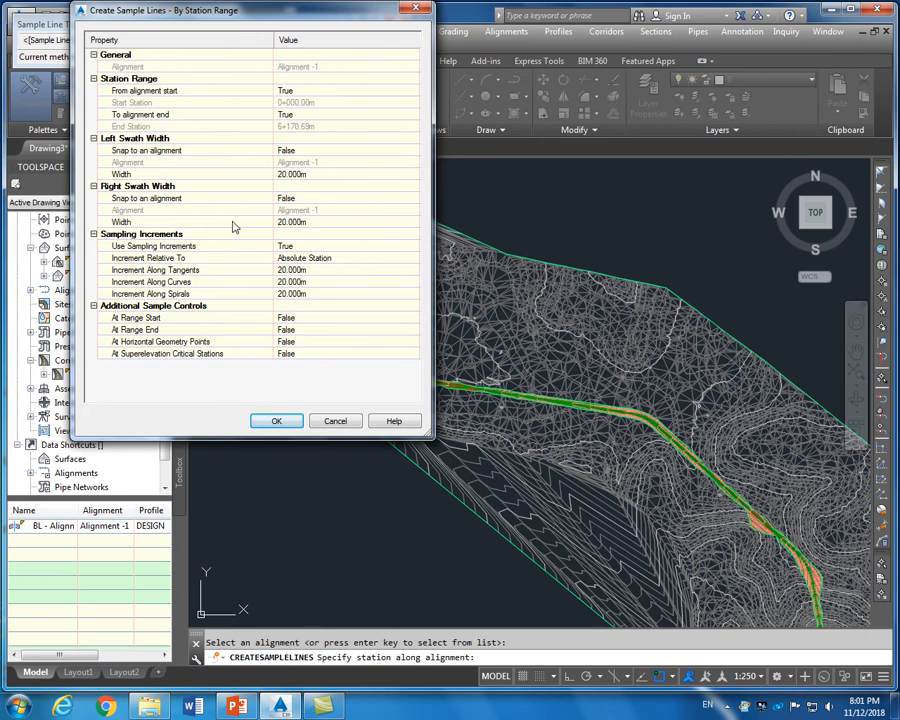
click(289, 175)
click(305, 222)
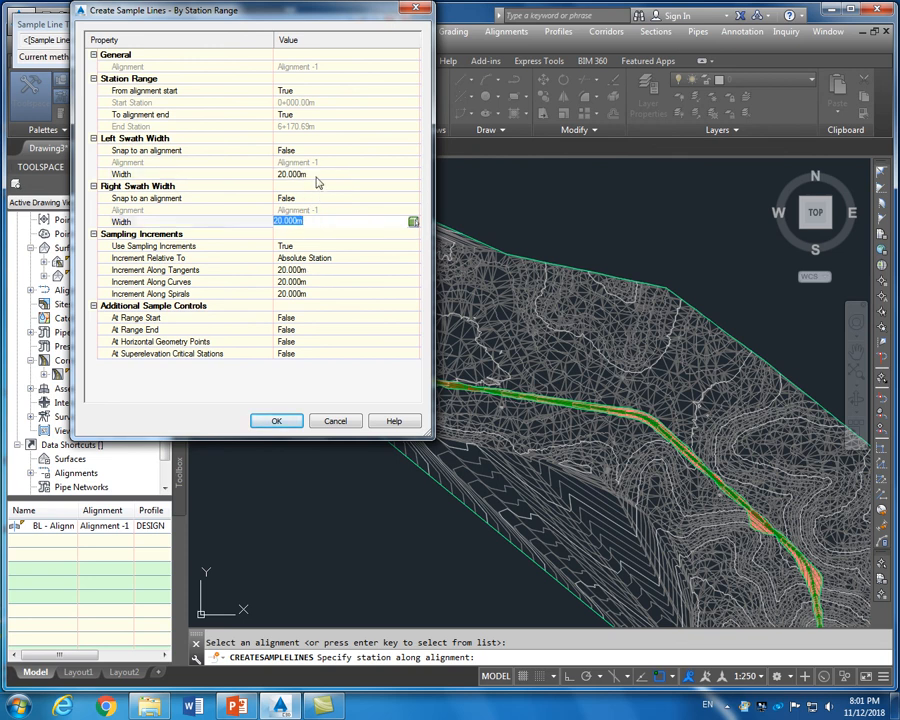
click(313, 174)
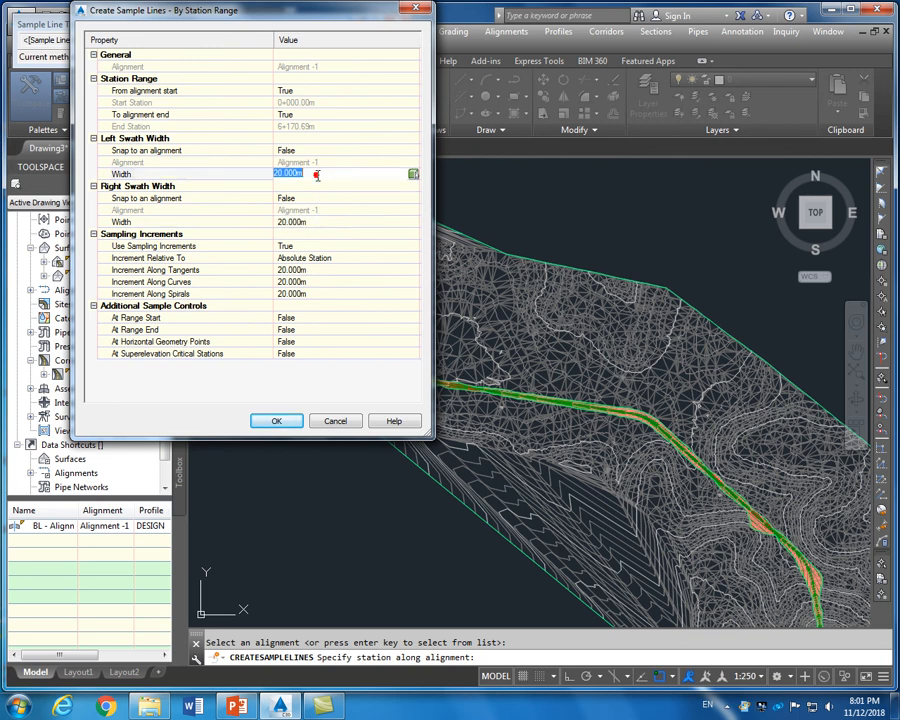
click(314, 226)
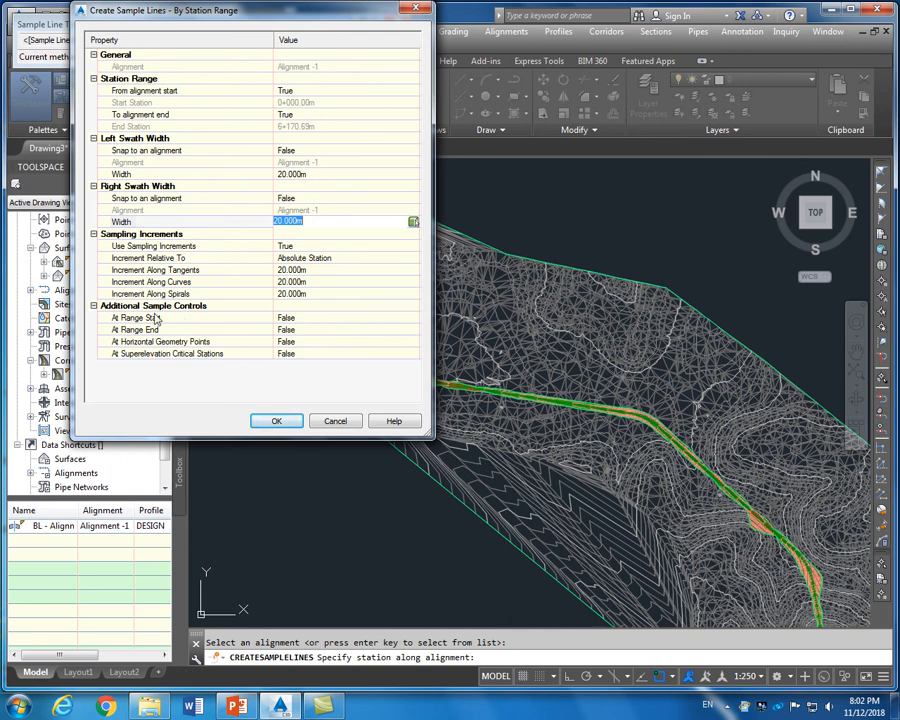
Set range start, range end, geometry points and superelevation stations to True and create the lines
click(305, 319)
click(306, 318)
click(305, 338)
click(306, 329)
click(307, 329)
click(307, 350)
click(305, 342)
click(307, 342)
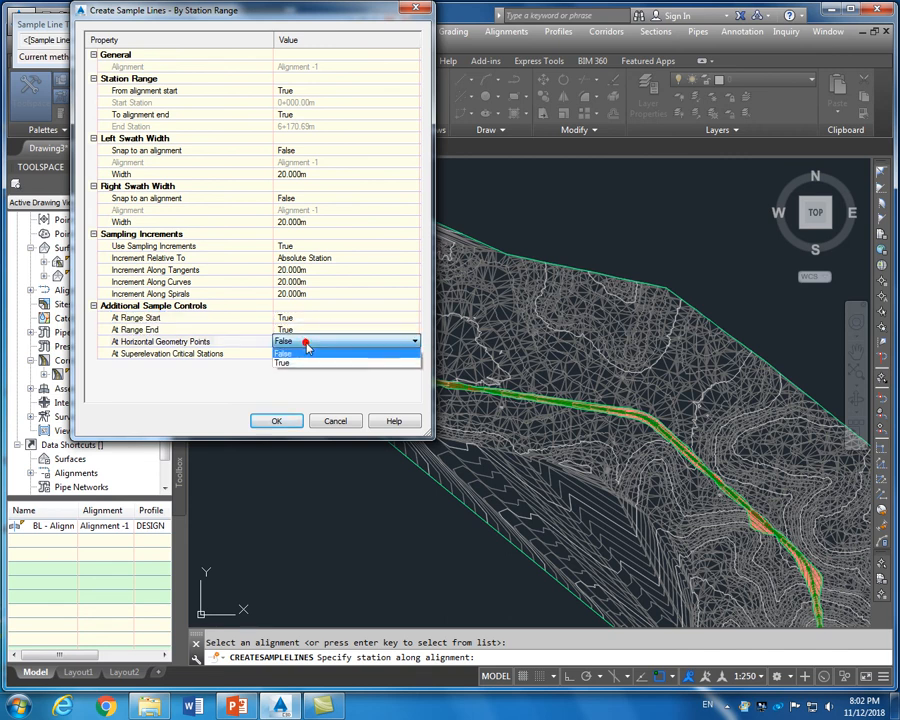
click(305, 363)
click(305, 353)
click(305, 353)
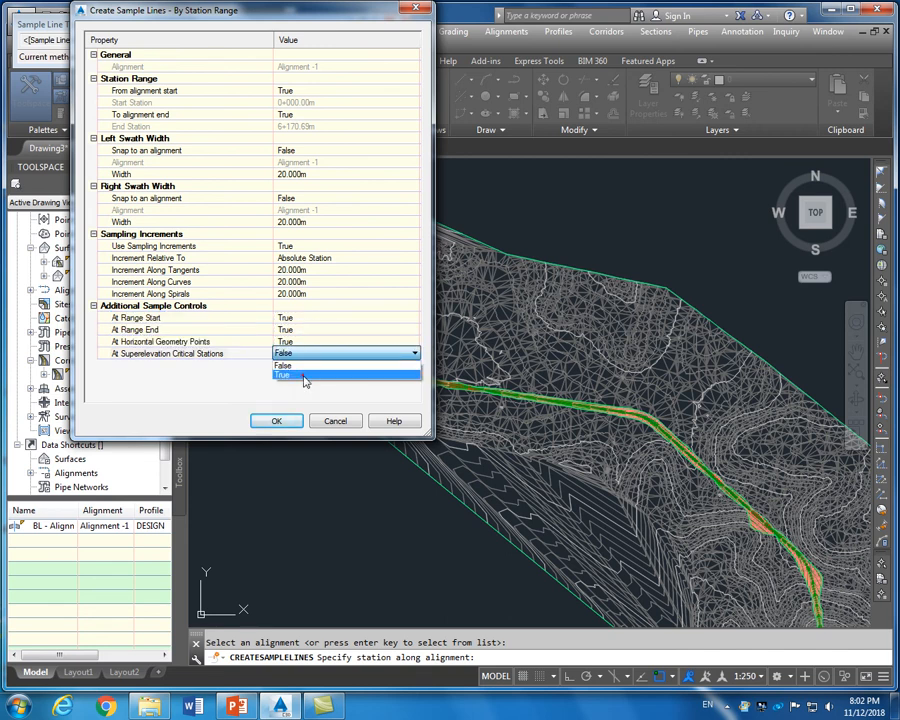
click(305, 374)
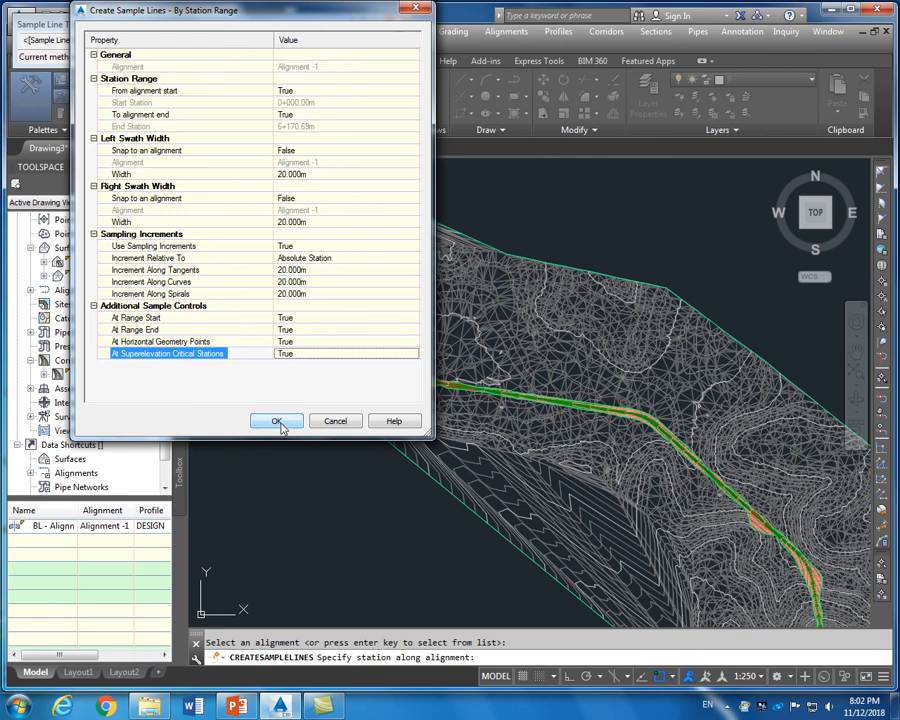
click(278, 421)
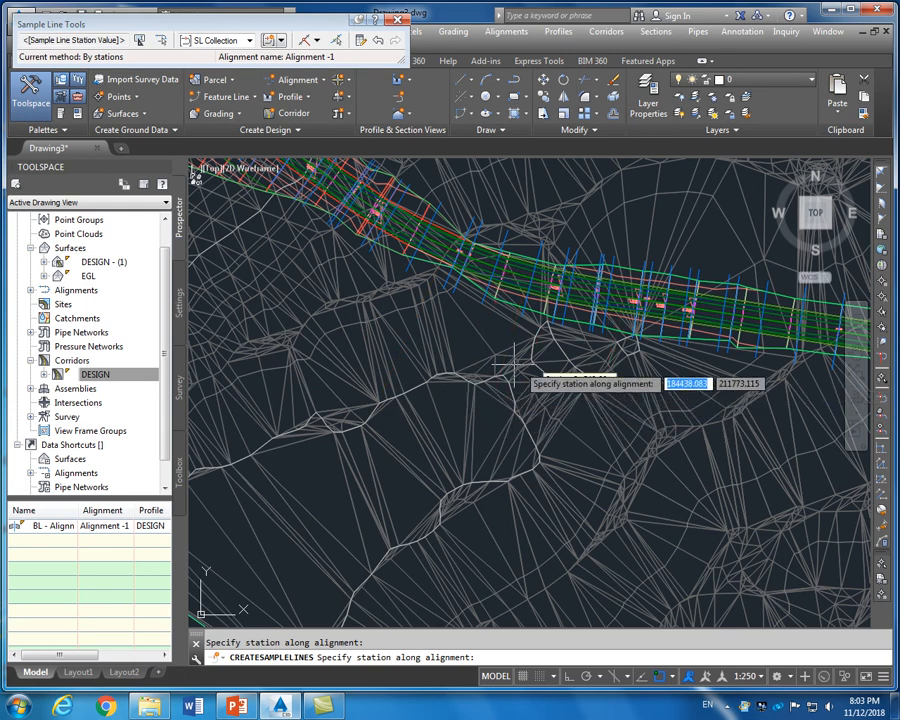
scroll(370, 372, down, 5)
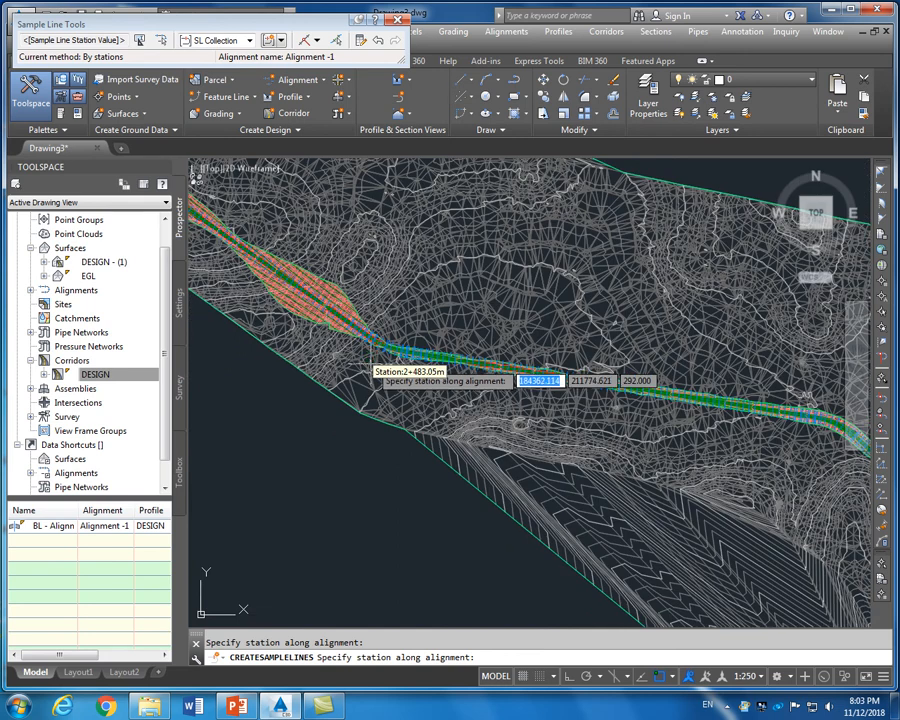
scroll(367, 372, up, 2)
scroll(369, 370, up, 5)
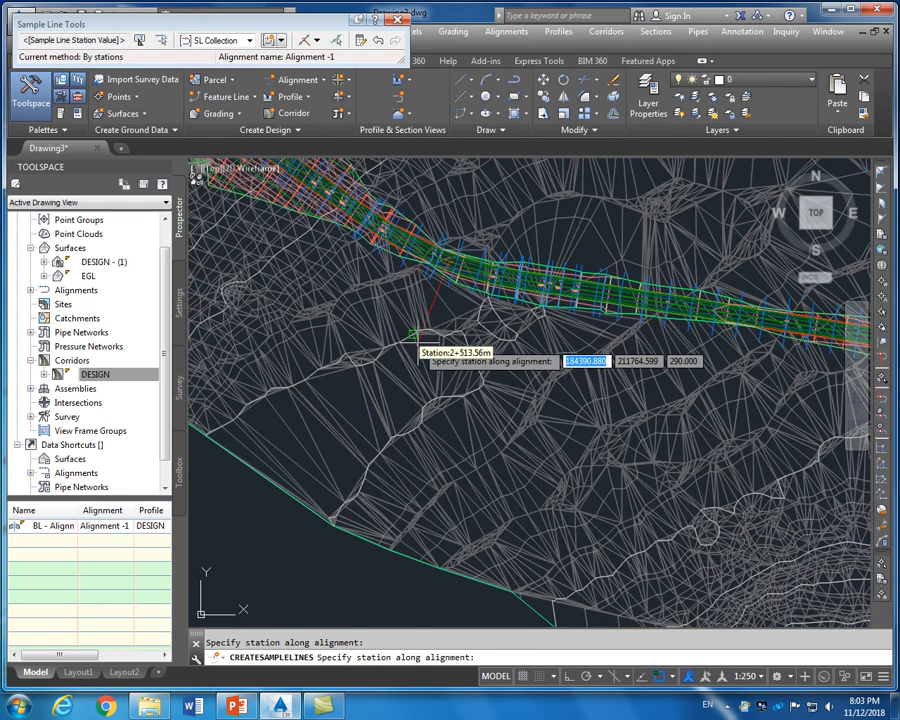
Set the tangent, curve and spiral sampling increments to 50 m and apply
click(281, 40)
click(355, 58)
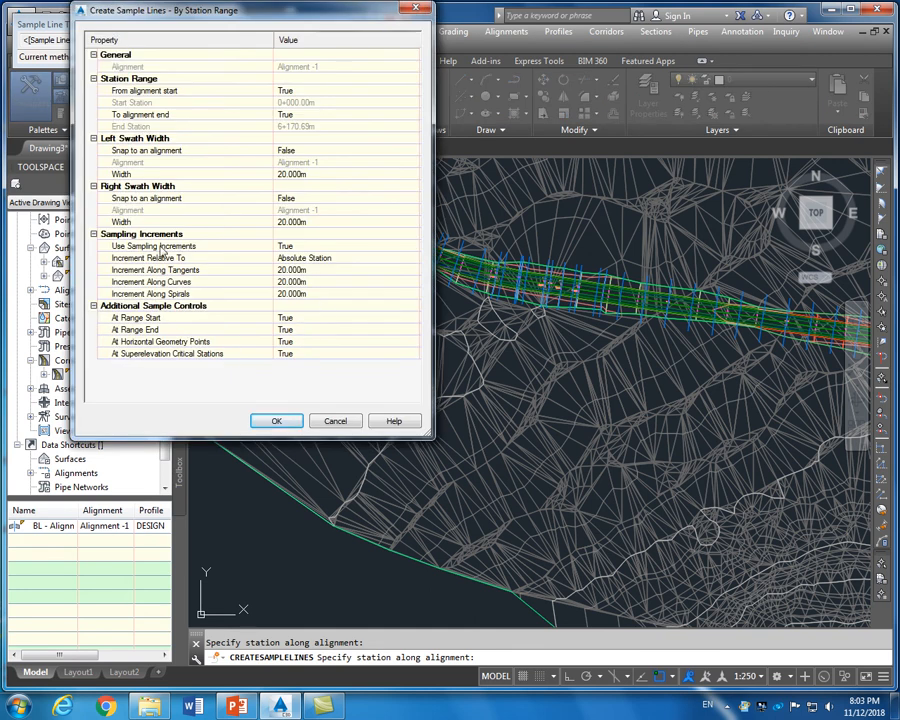
click(284, 269)
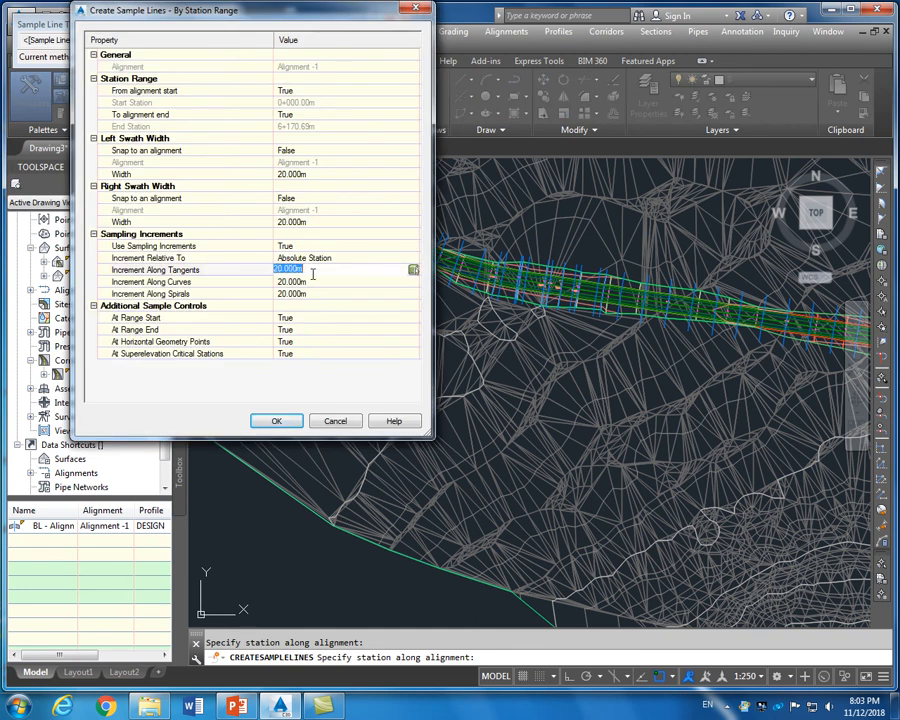
text(50)
click(309, 281)
key(BackSpace)
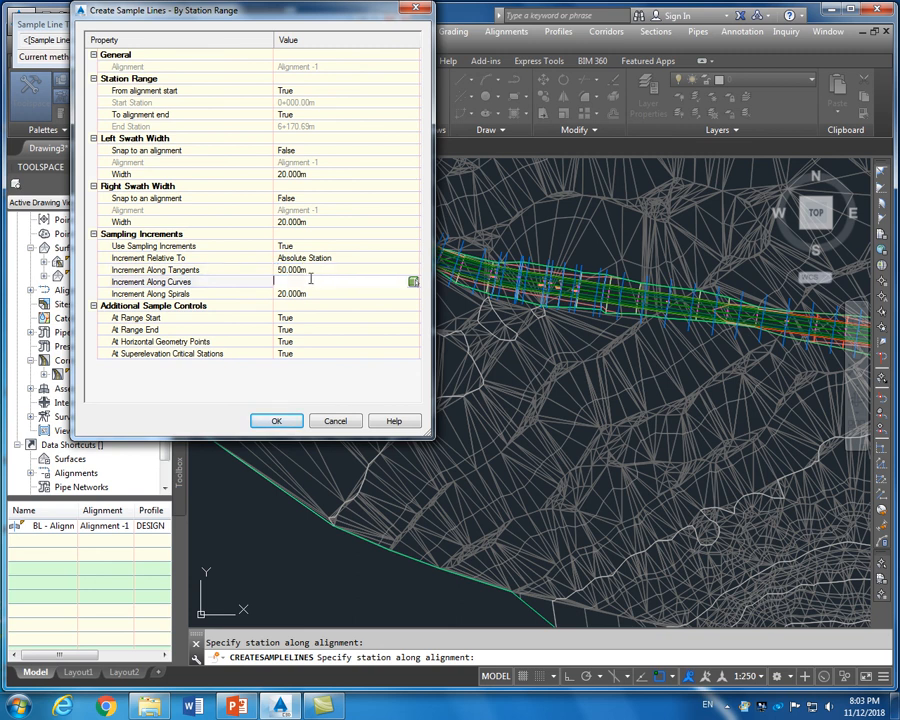
text(50)
click(310, 293)
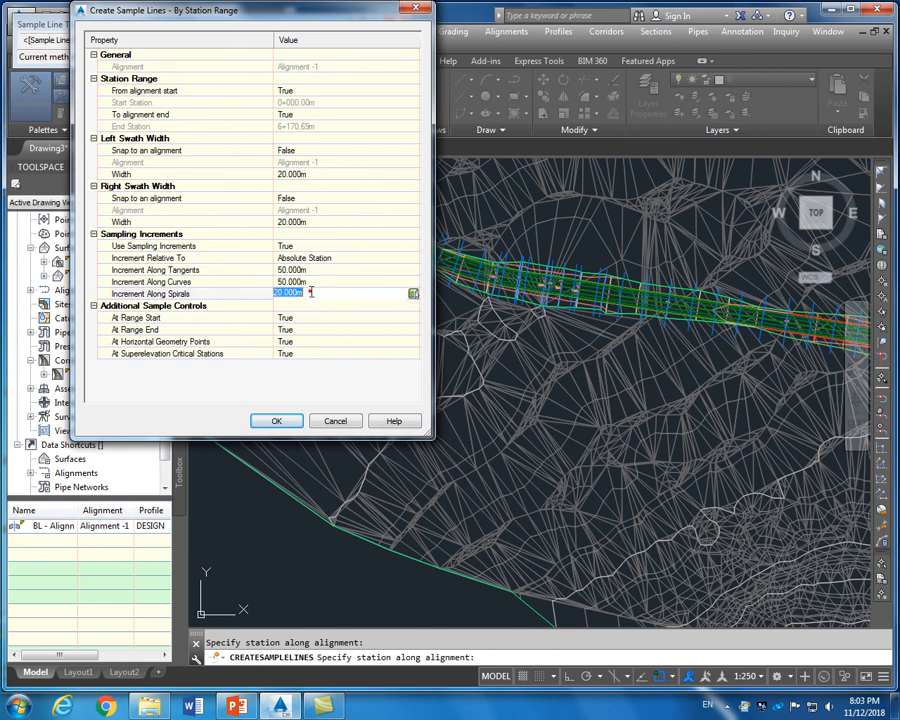
text(50)
click(316, 282)
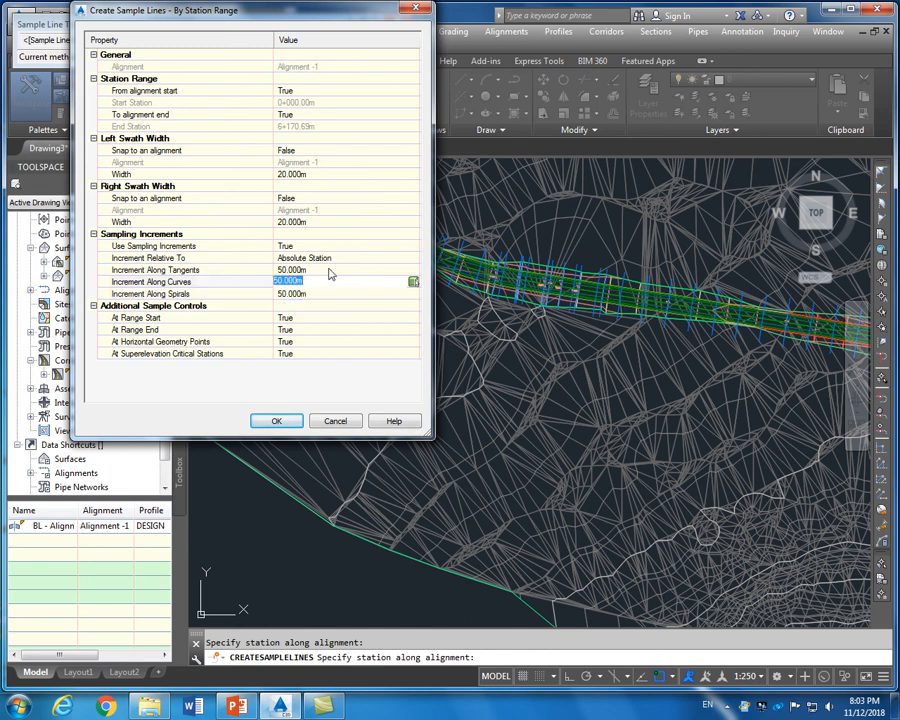
click(322, 270)
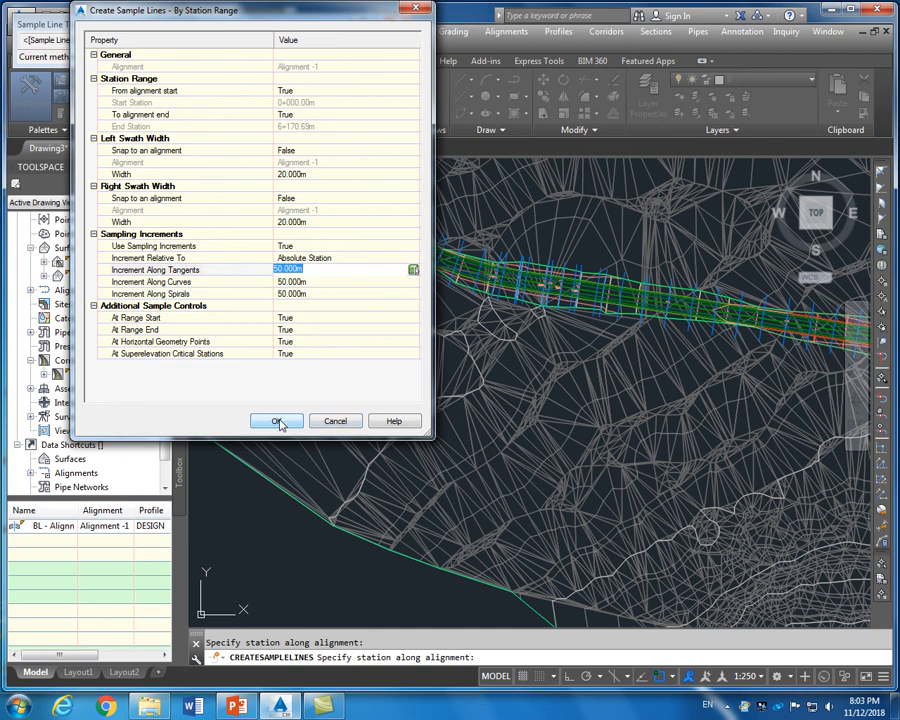
click(279, 422)
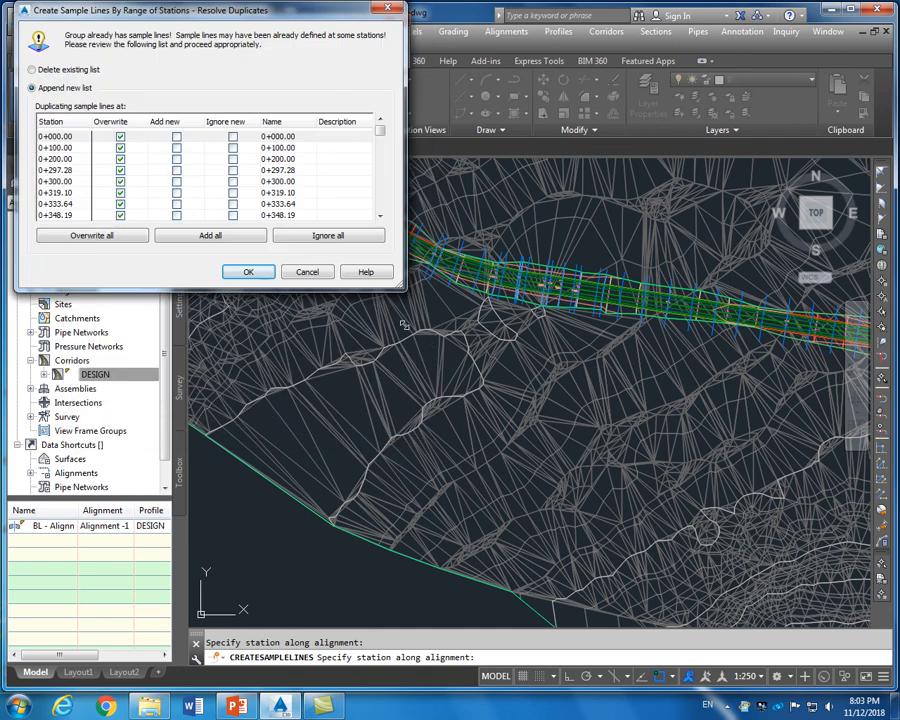
Overwrite the duplicate stations and end sample line creation
click(249, 272)
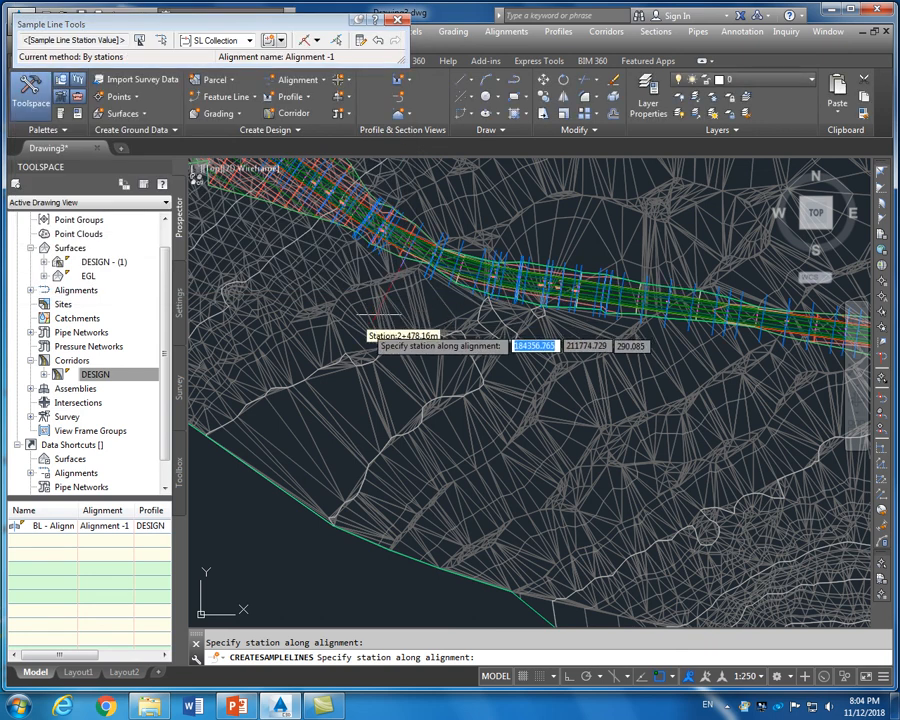
scroll(432, 275, up, 2)
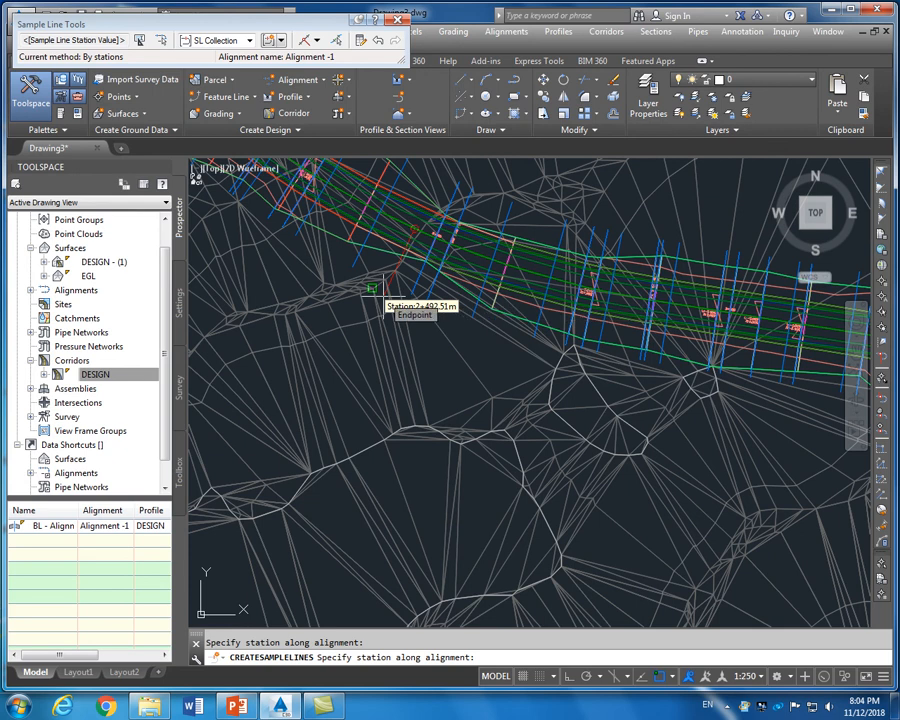
scroll(581, 245, down, 5)
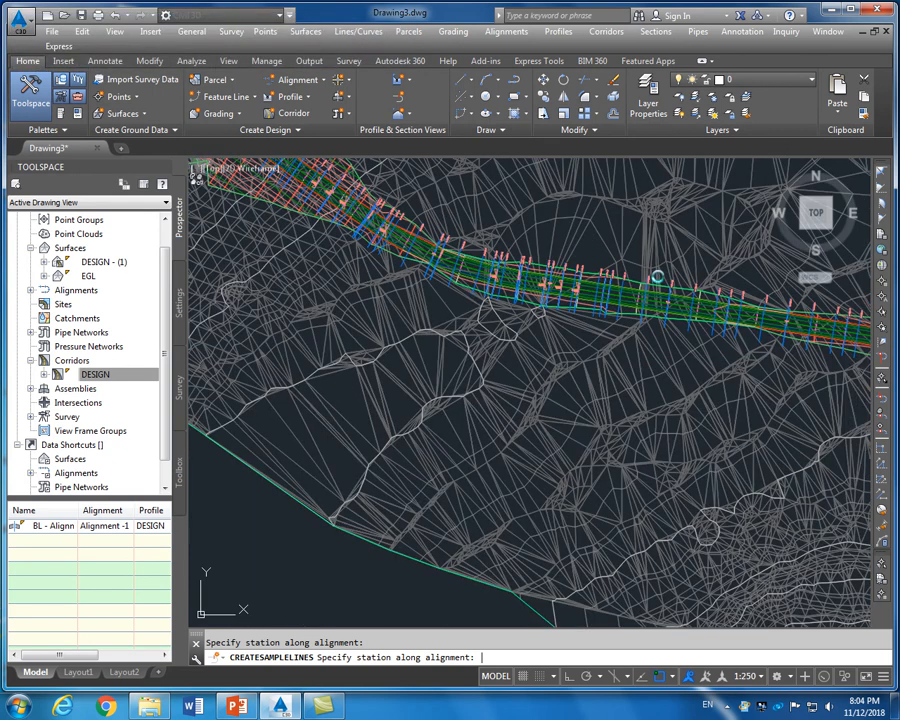
key(Escape)
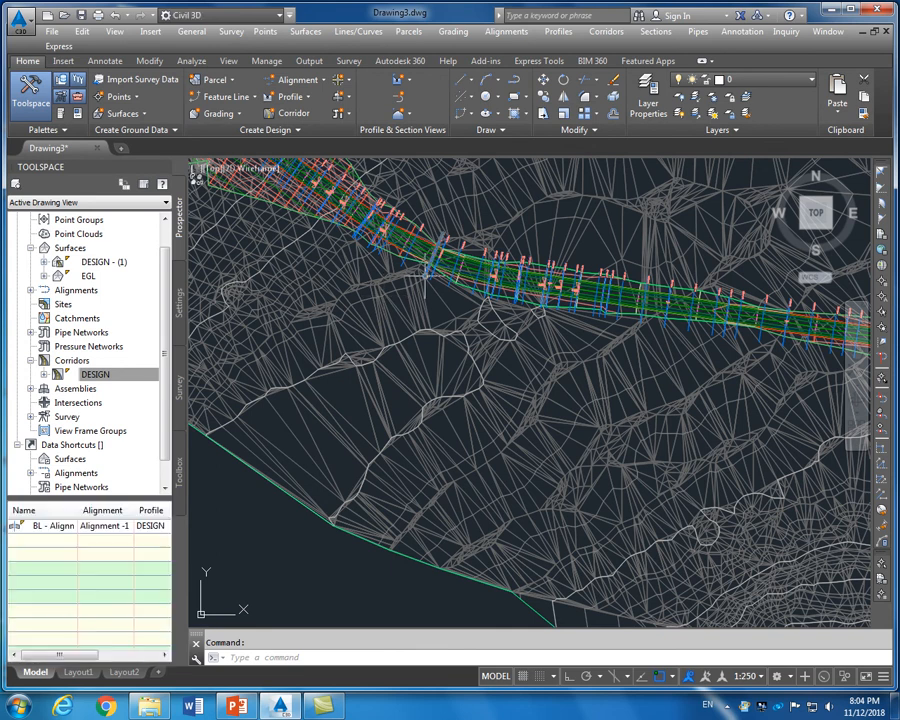
scroll(454, 247, up, 6)
scroll(454, 247, down, 4)
scroll(410, 226, up, 5)
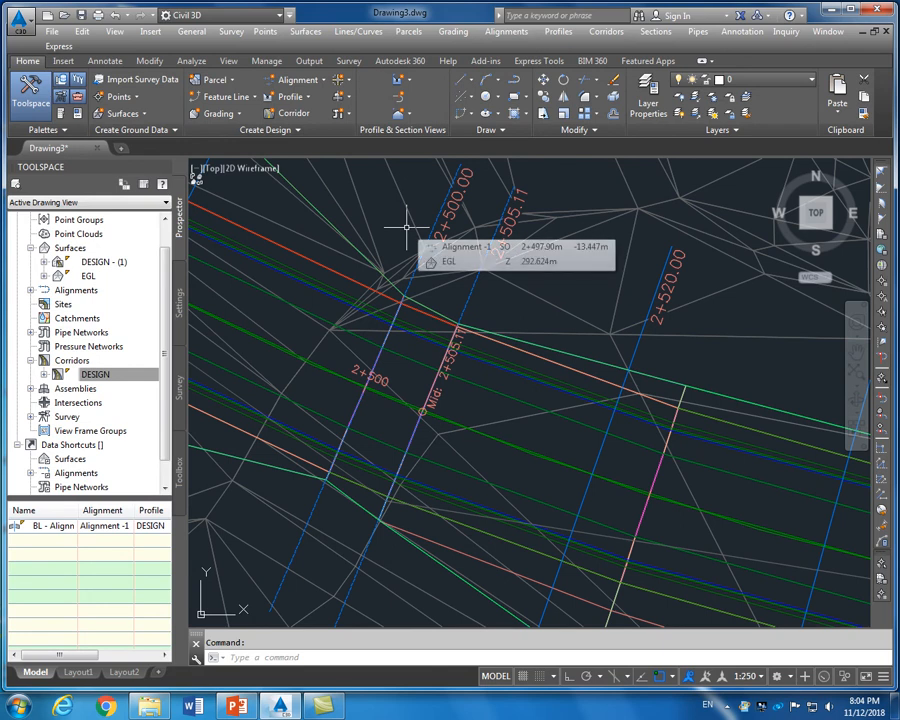
scroll(408, 225, down, 4)
scroll(427, 224, up, 4)
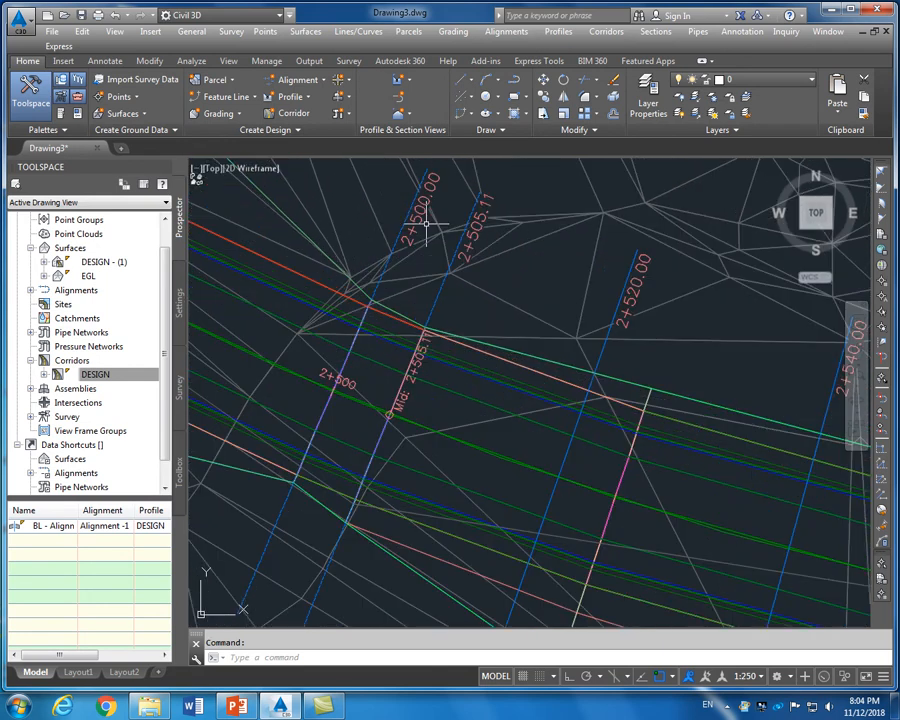
scroll(450, 283, down, 3)
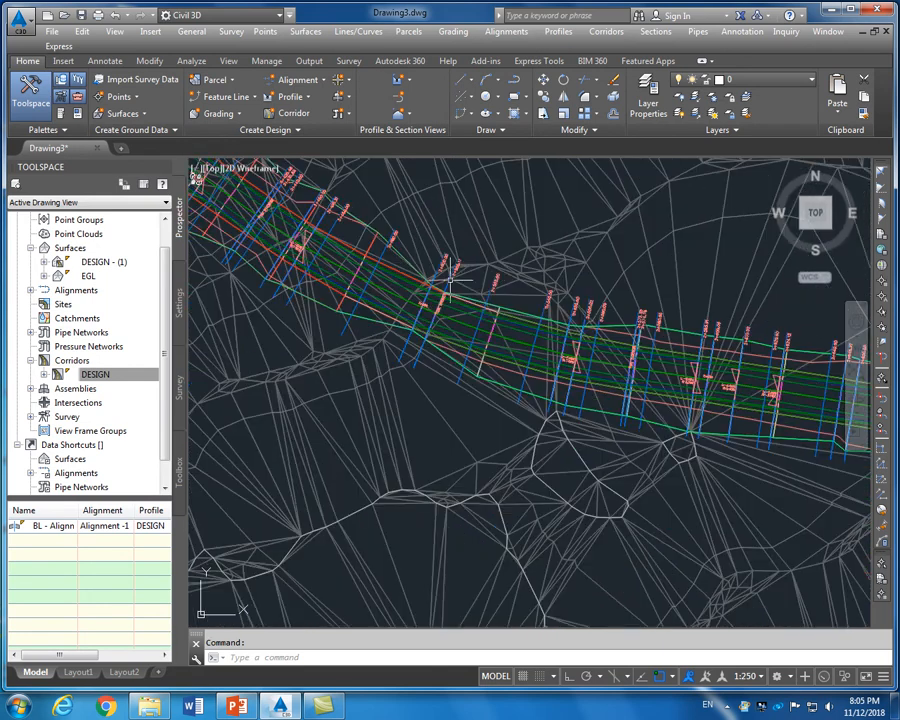
scroll(450, 282, down, 2)
scroll(627, 333, up, 6)
mouse_move(627, 321)
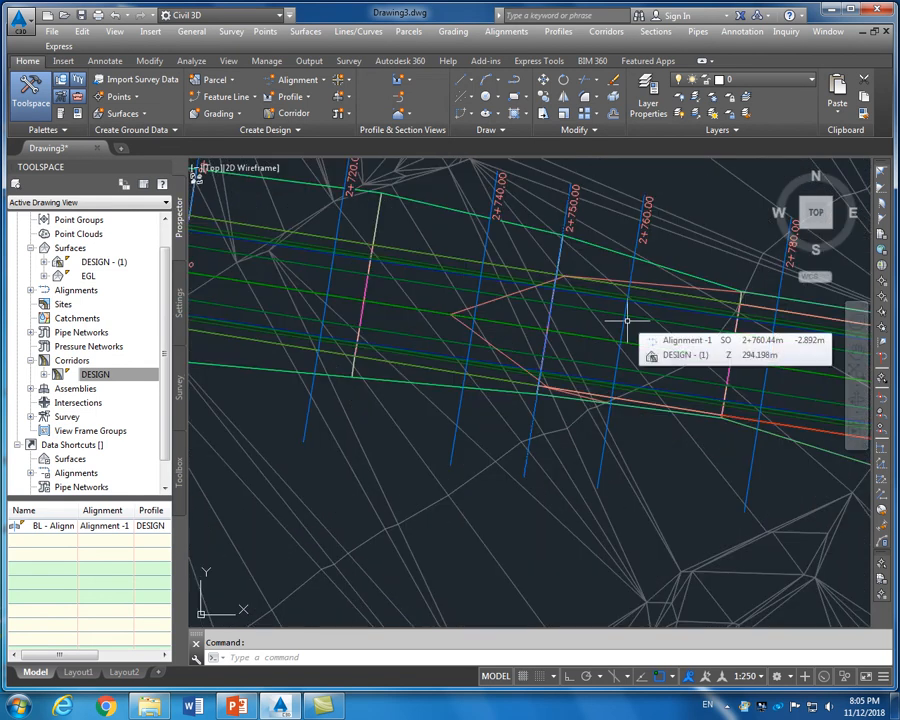
scroll(627, 321, down, 2)
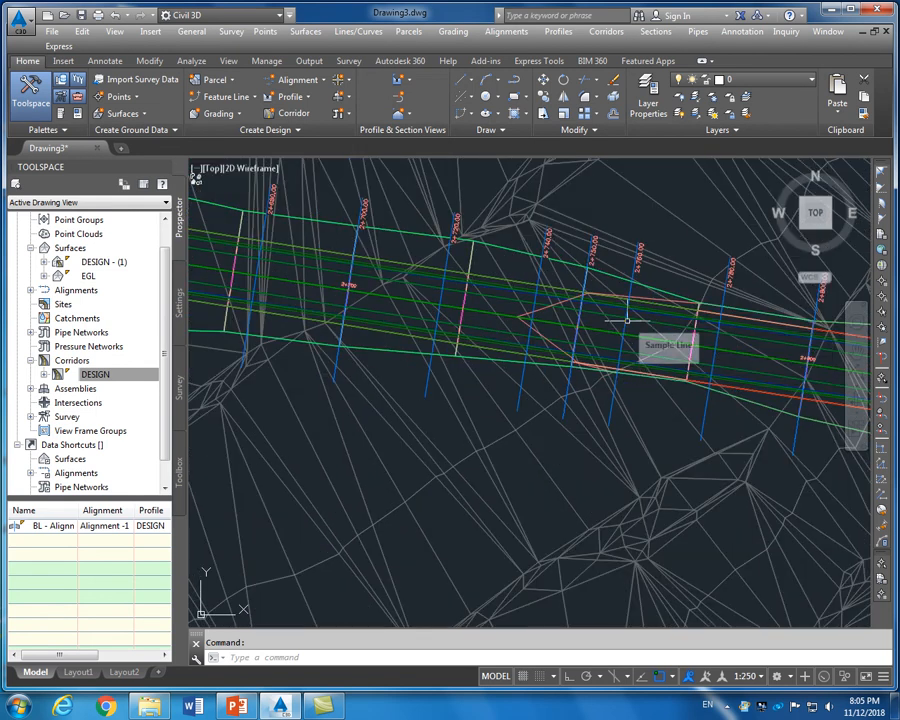
scroll(435, 228, up, 2)
scroll(435, 228, down, 3)
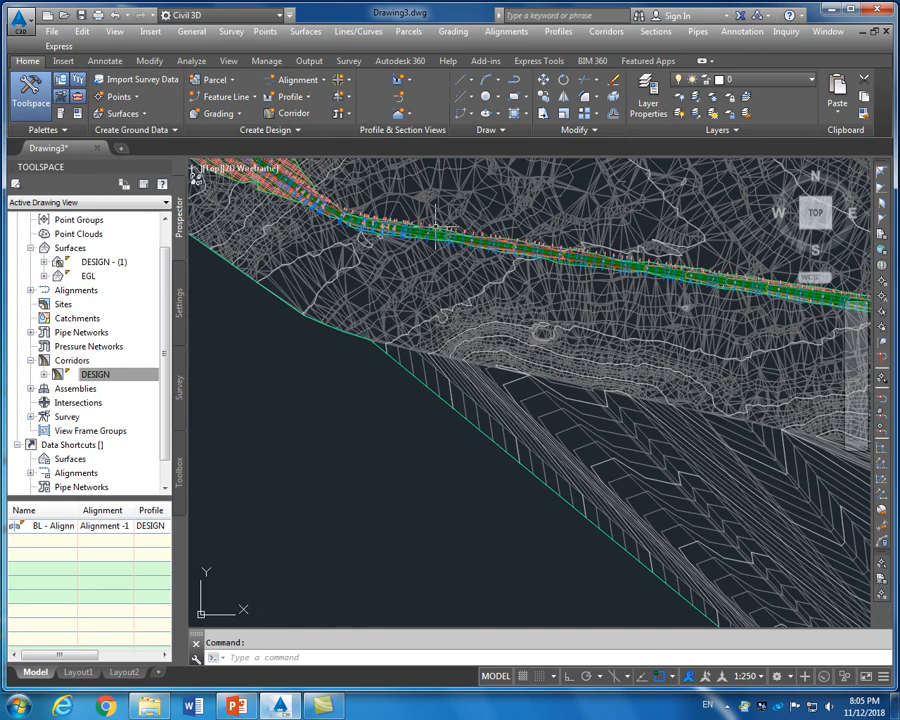
scroll(613, 258, up, 2)
scroll(613, 258, down, 4)
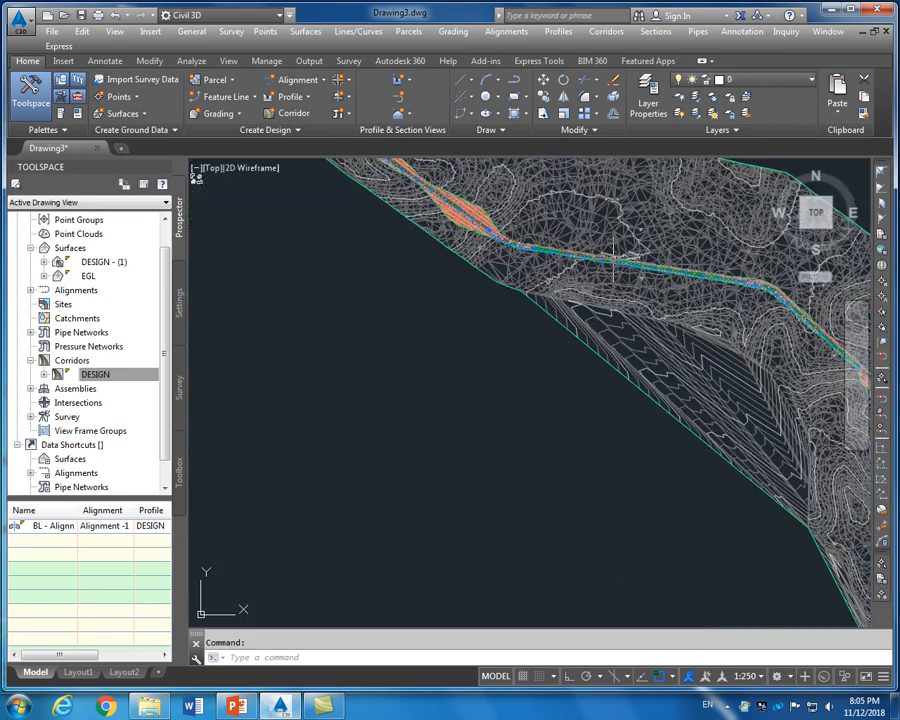
scroll(583, 295, up, 5)
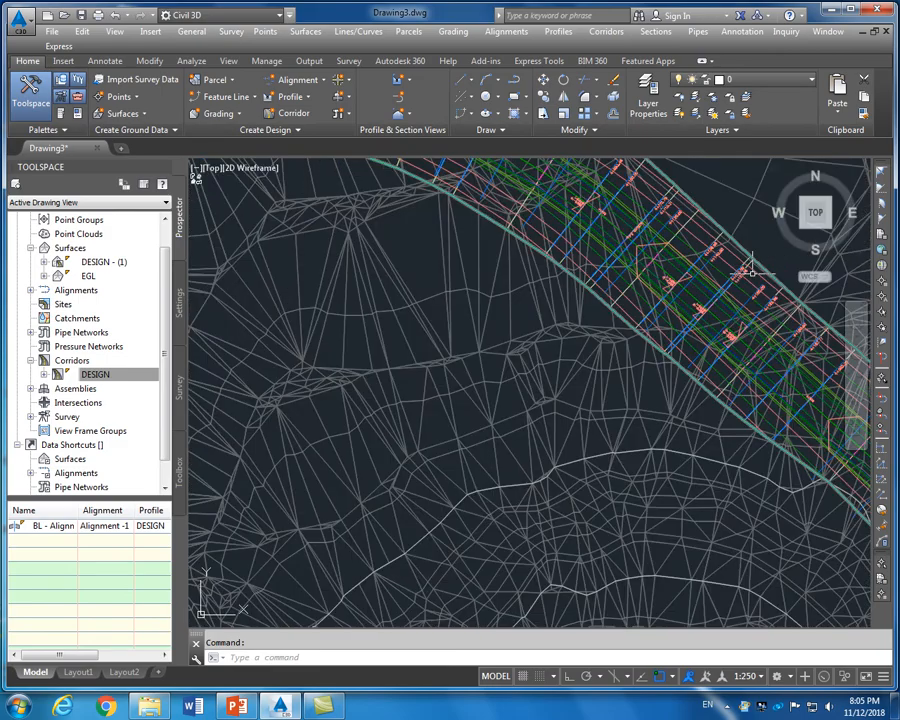
scroll(583, 293, down, 3)
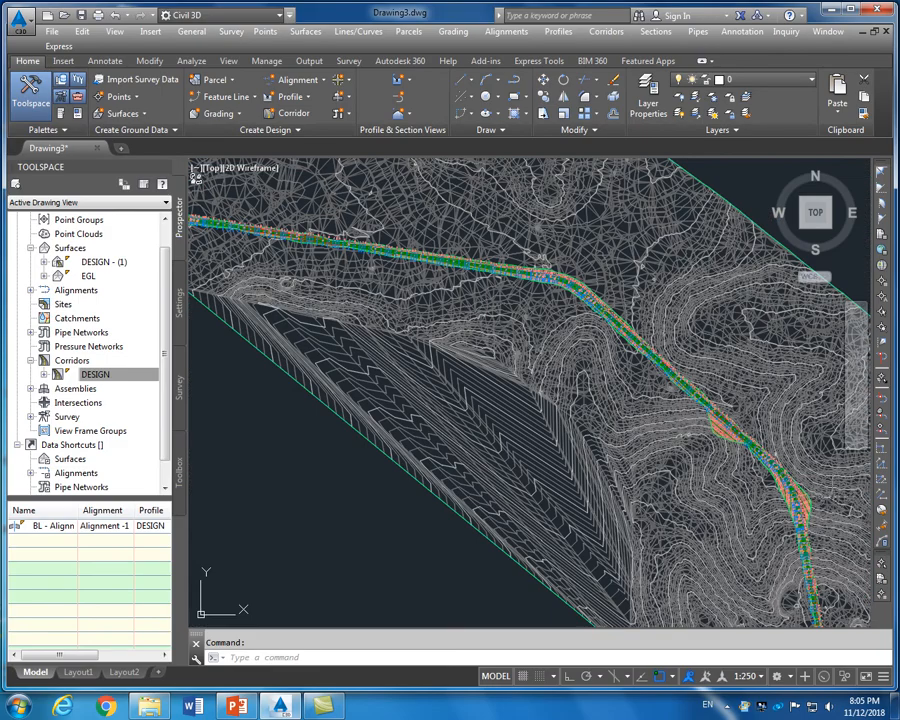
scroll(748, 473, up, 6)
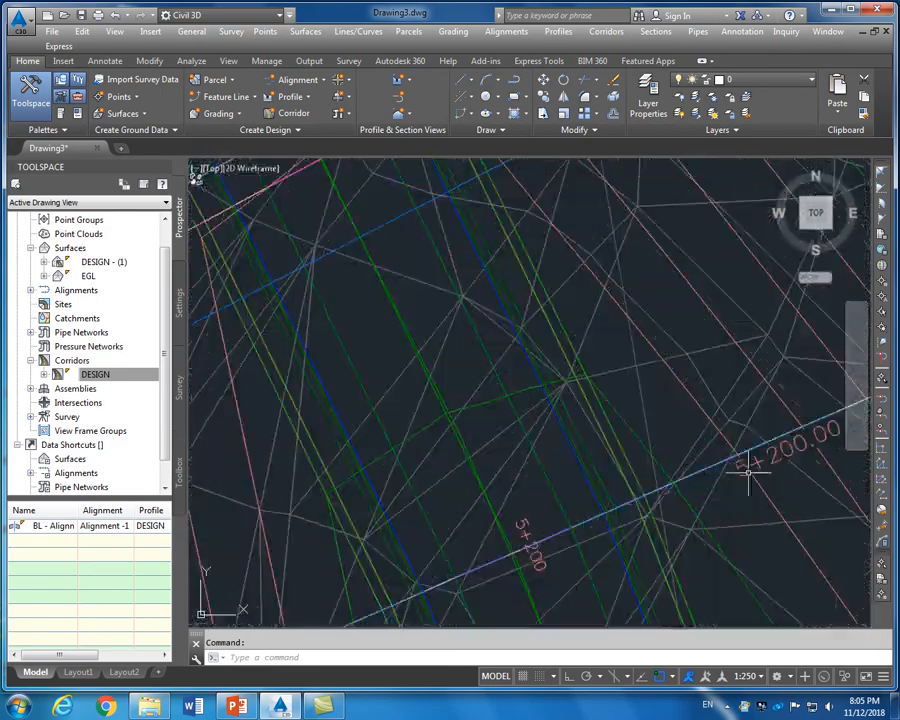
scroll(614, 418, down, 5)
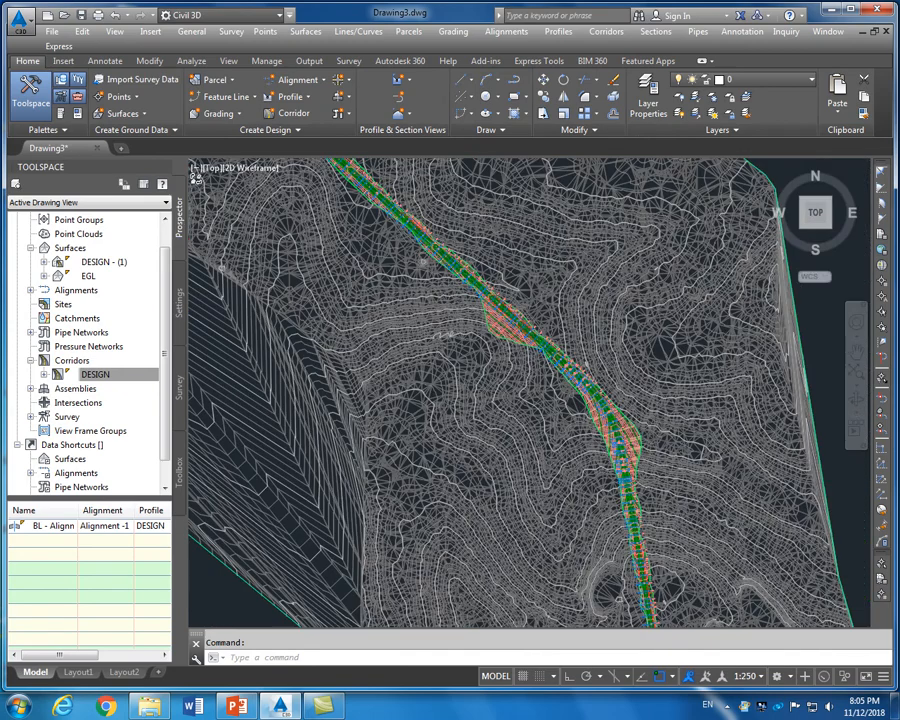
scroll(620, 425, down, 1)
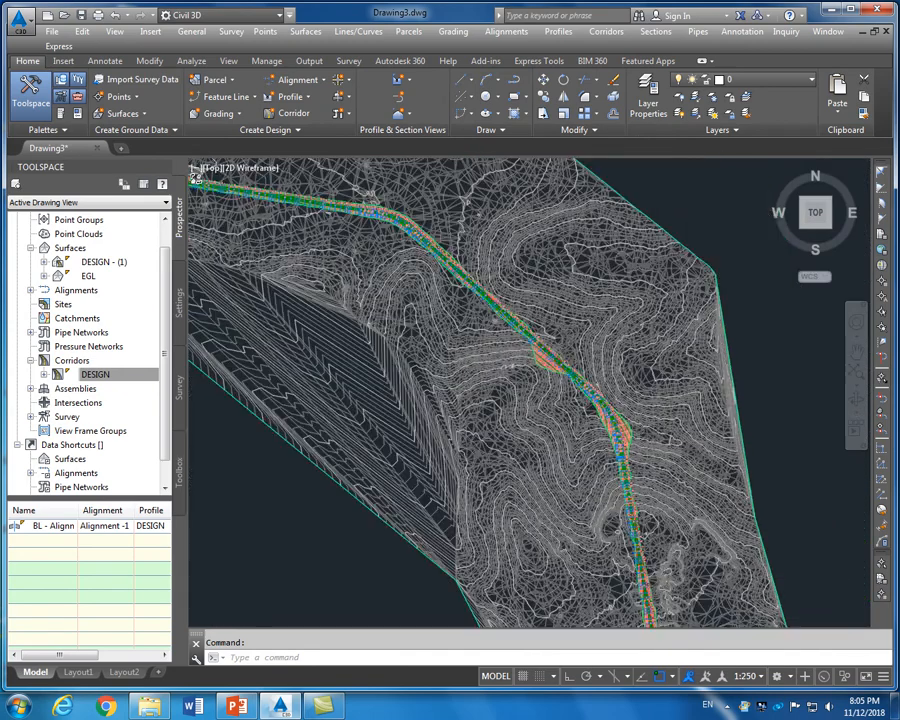
scroll(580, 505, up, 8)
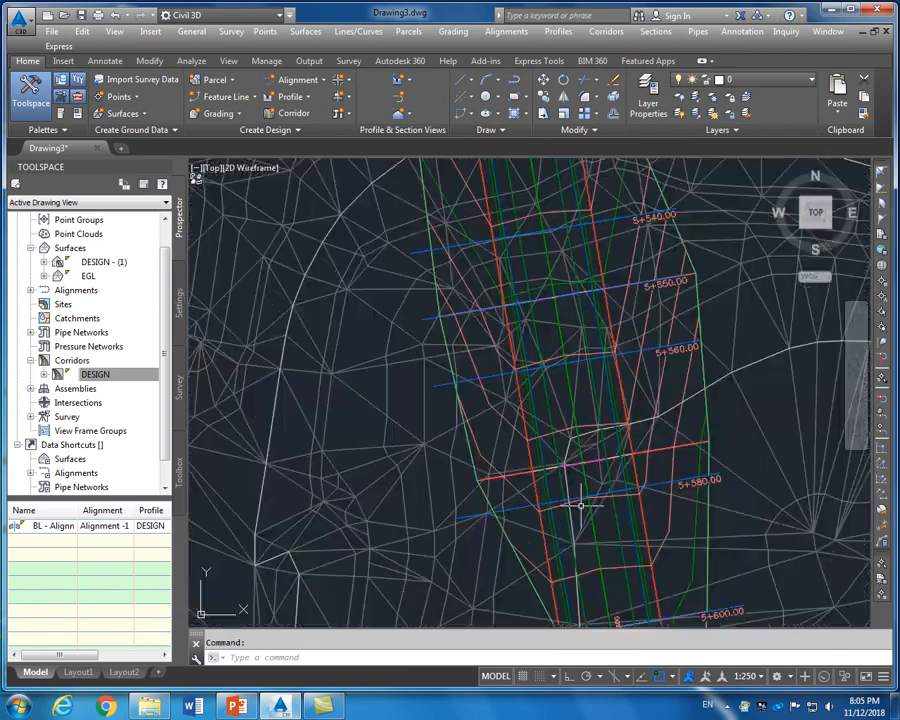
scroll(590, 490, down, 10)
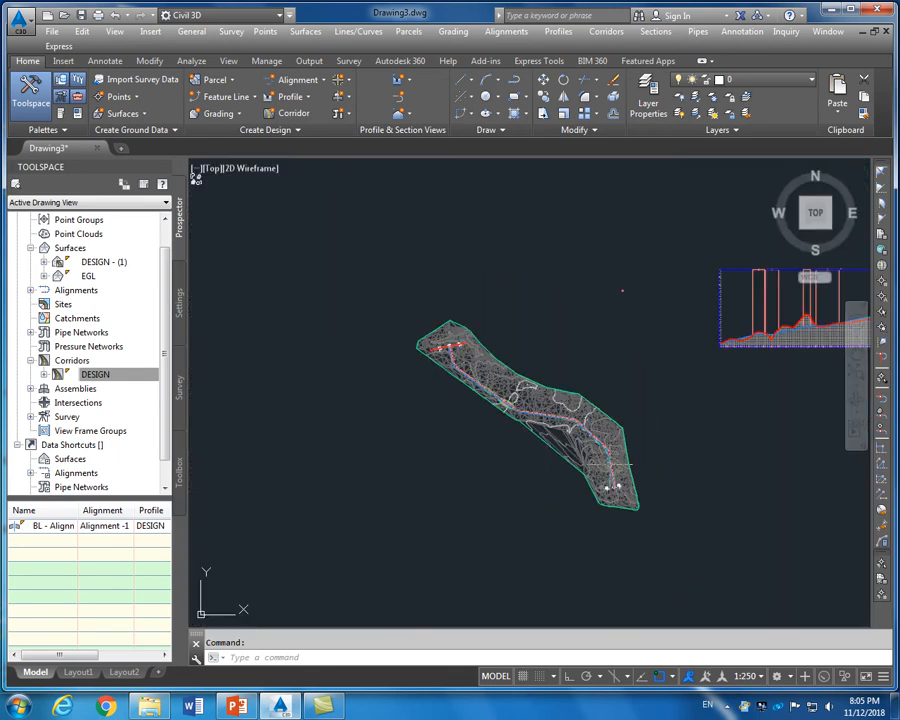
scroll(445, 340, up, 6)
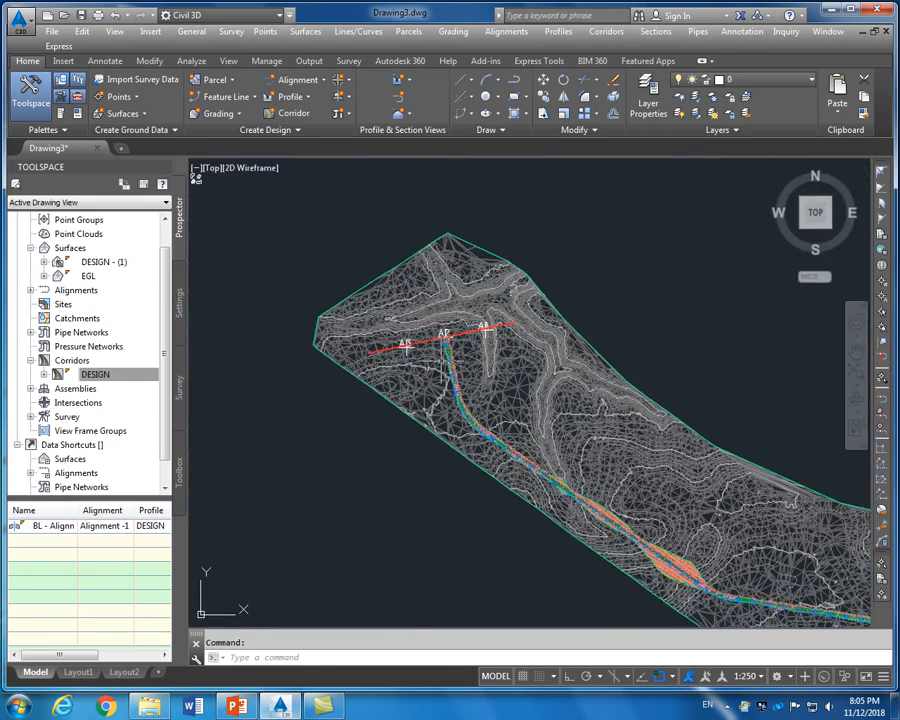
scroll(437, 347, up, 4)
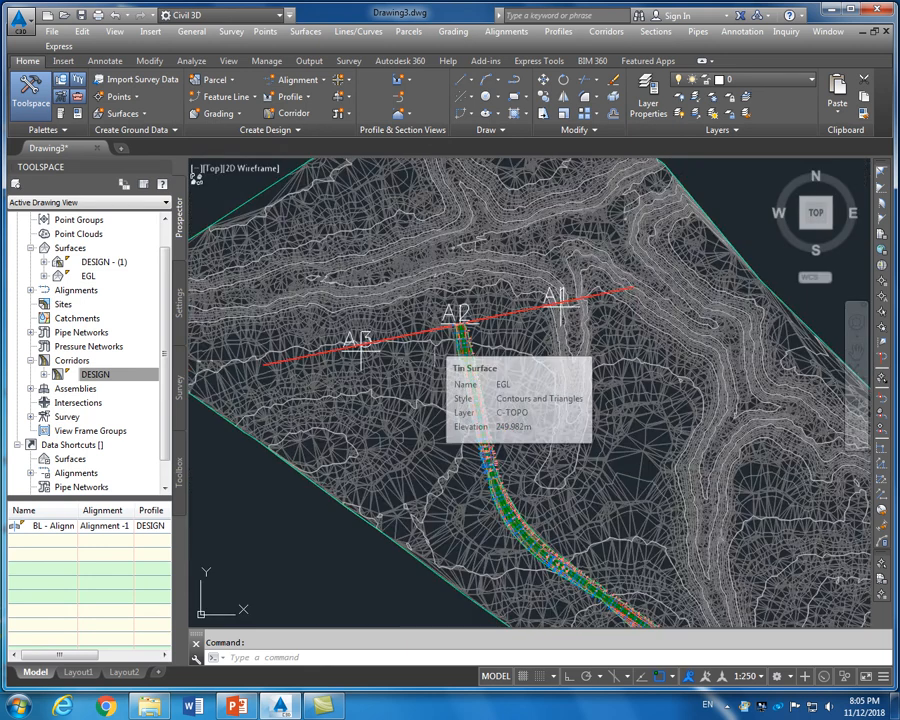
scroll(440, 350, down, 6)
scroll(440, 350, down, 2)
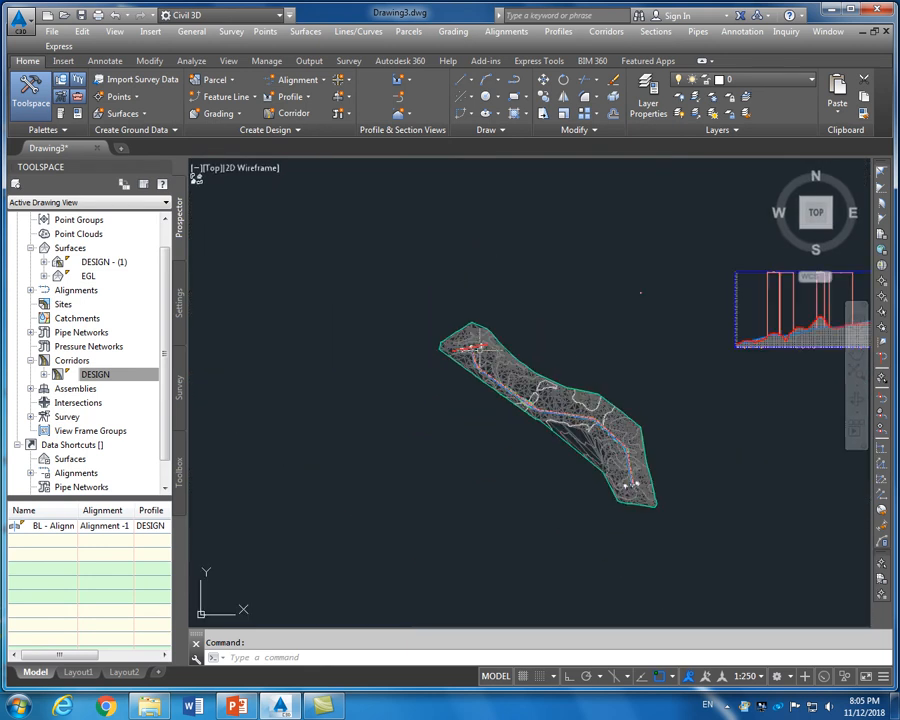
scroll(574, 380, up, 4)
scroll(463, 260, down, 5)
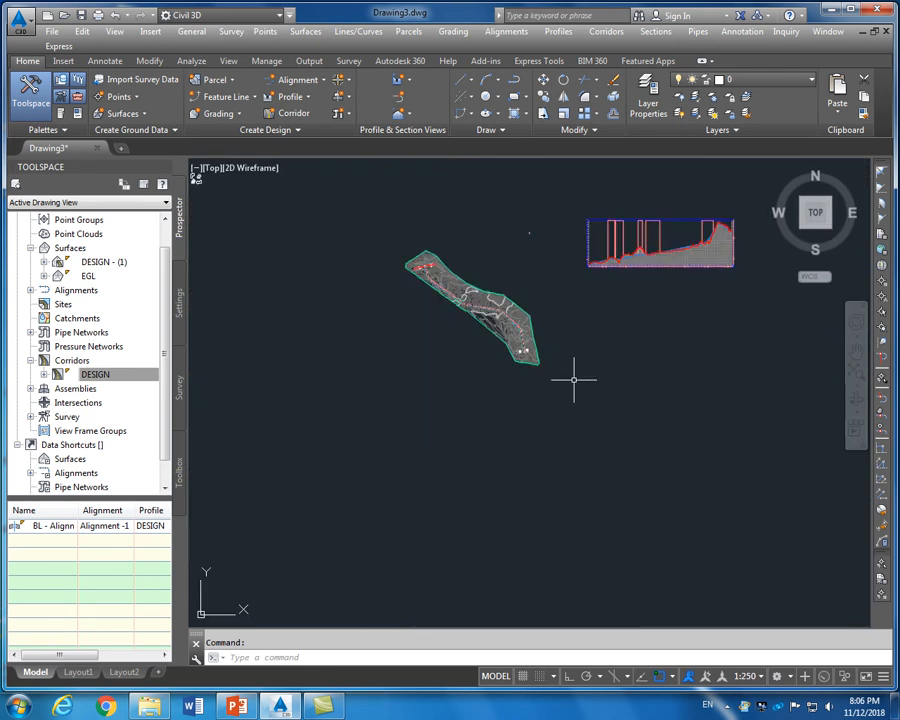
Start the Create Multiple Section Views wizard
click(656, 32)
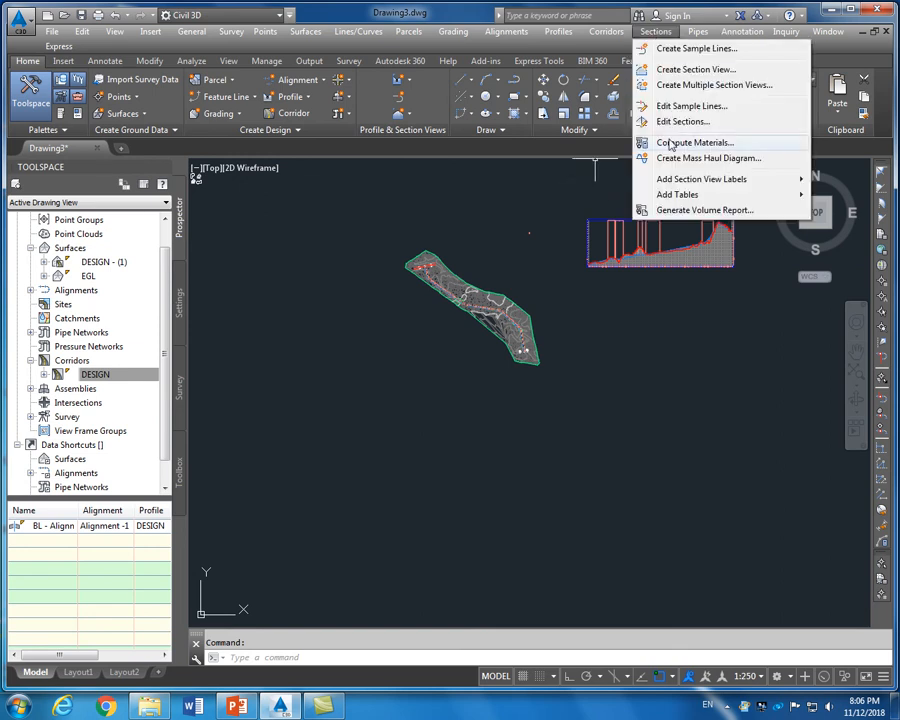
click(689, 90)
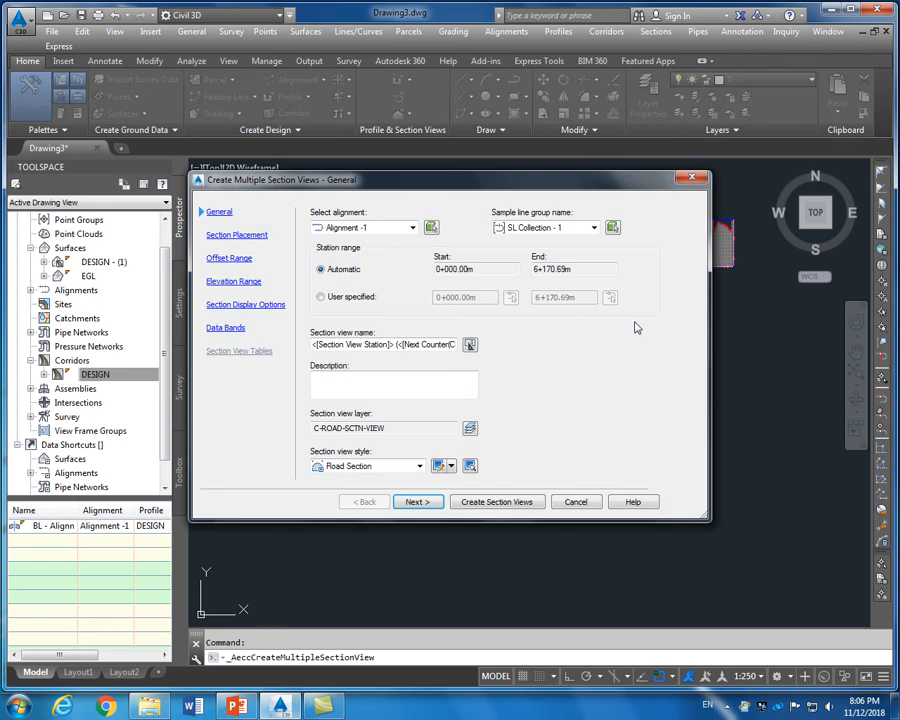
drag(536, 189, 598, 184)
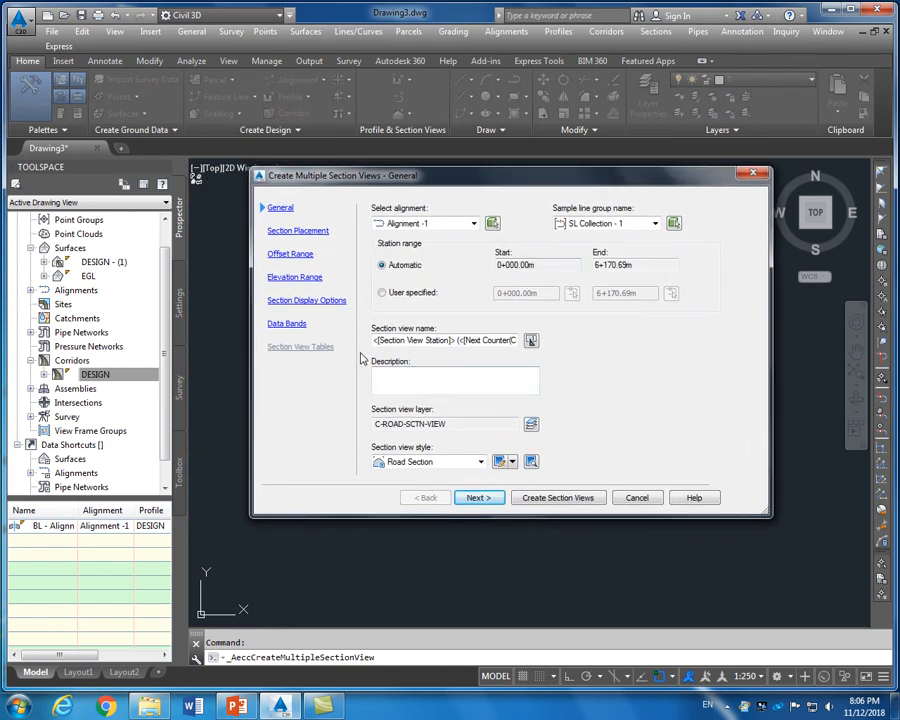
Review the placement, offset range and elevation range pages, ending on Section Display Options
click(450, 342)
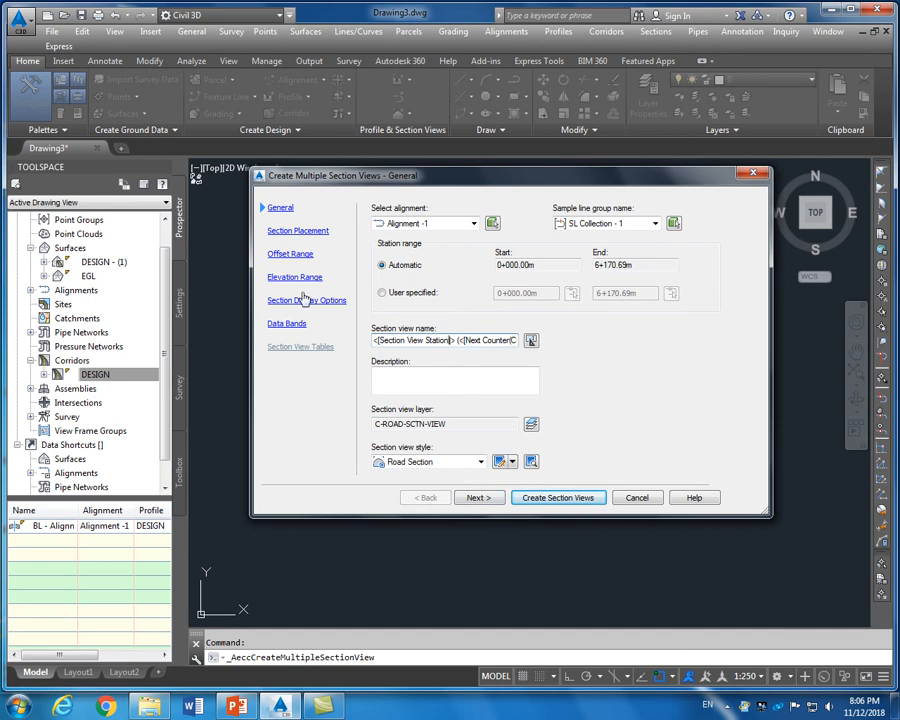
click(293, 234)
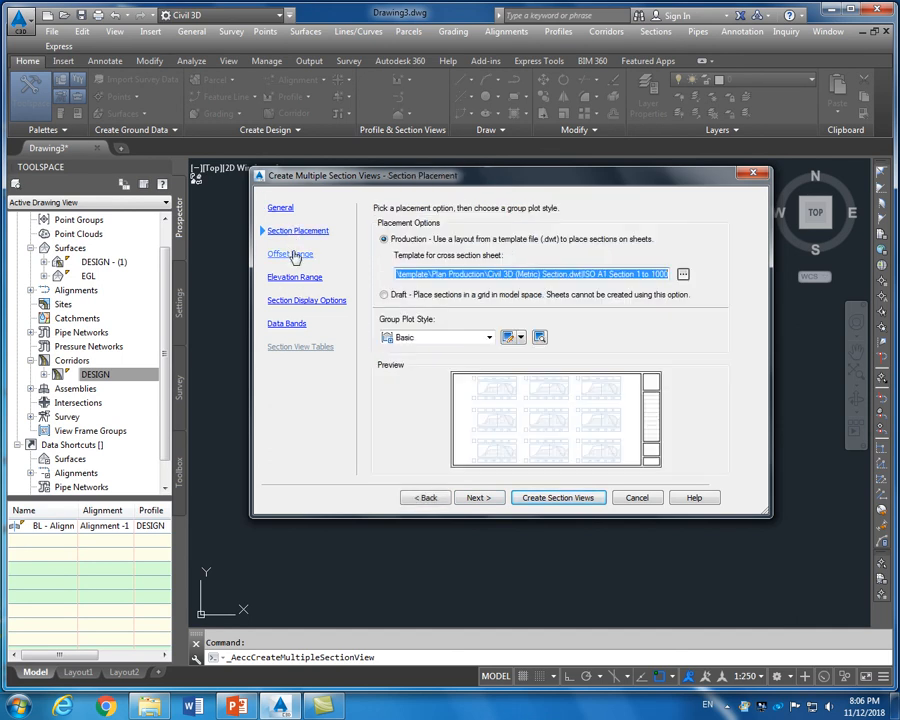
click(292, 255)
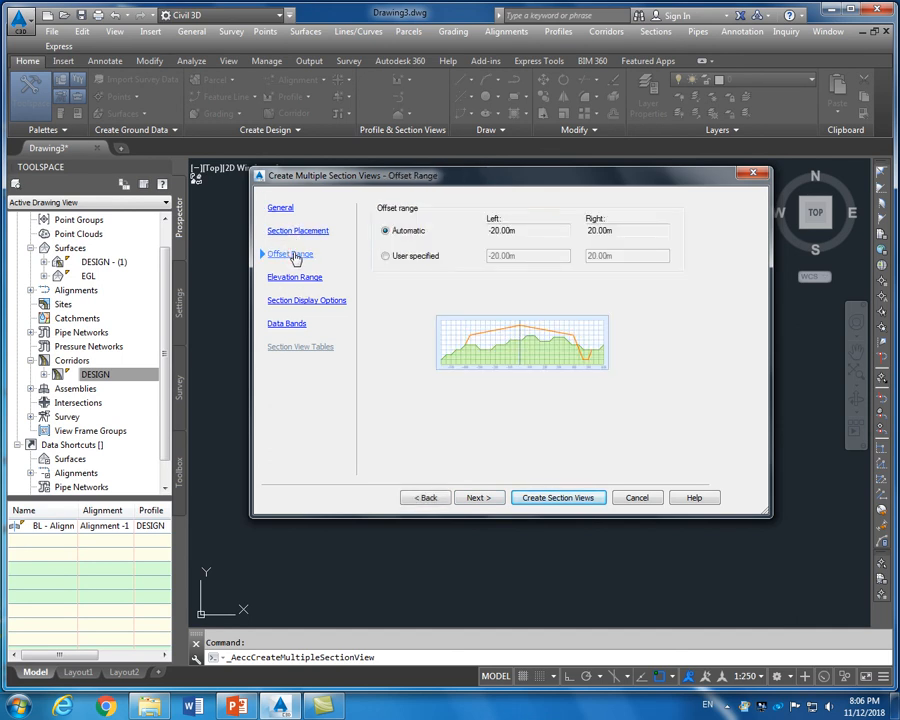
click(296, 279)
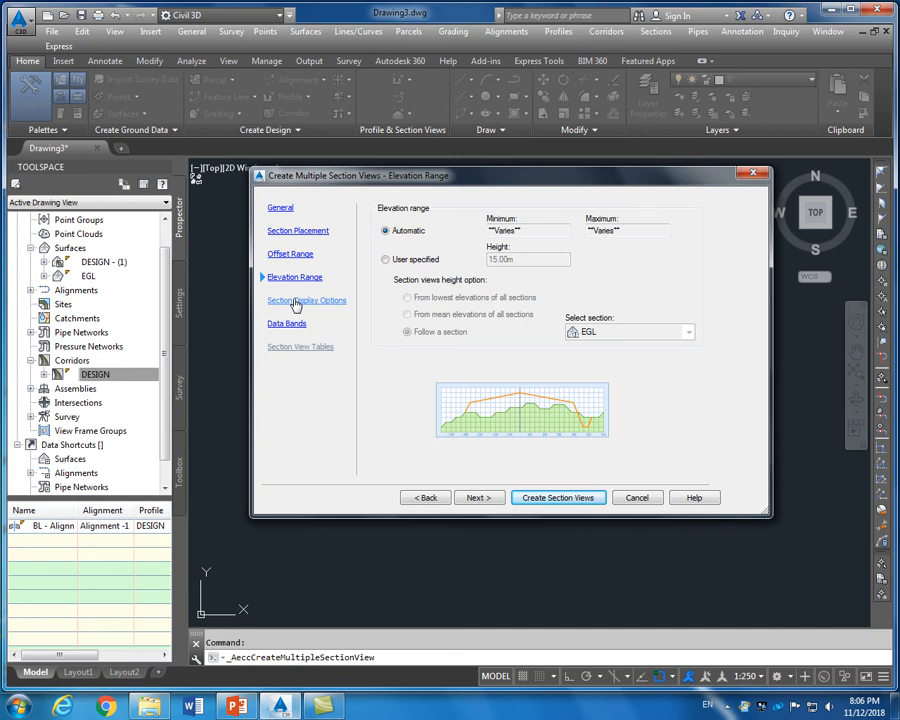
click(296, 302)
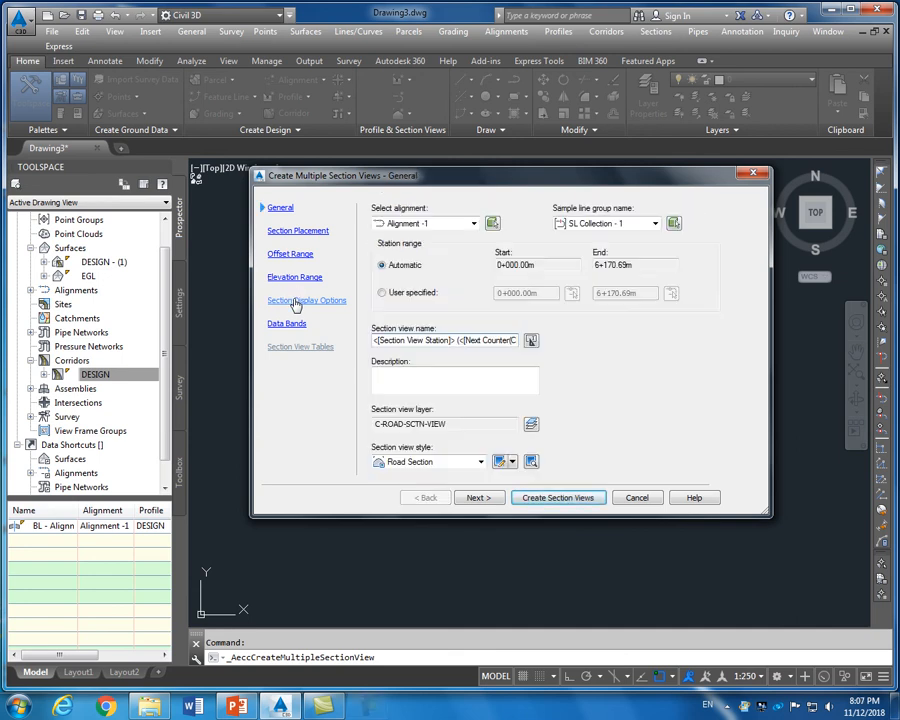
click(312, 235)
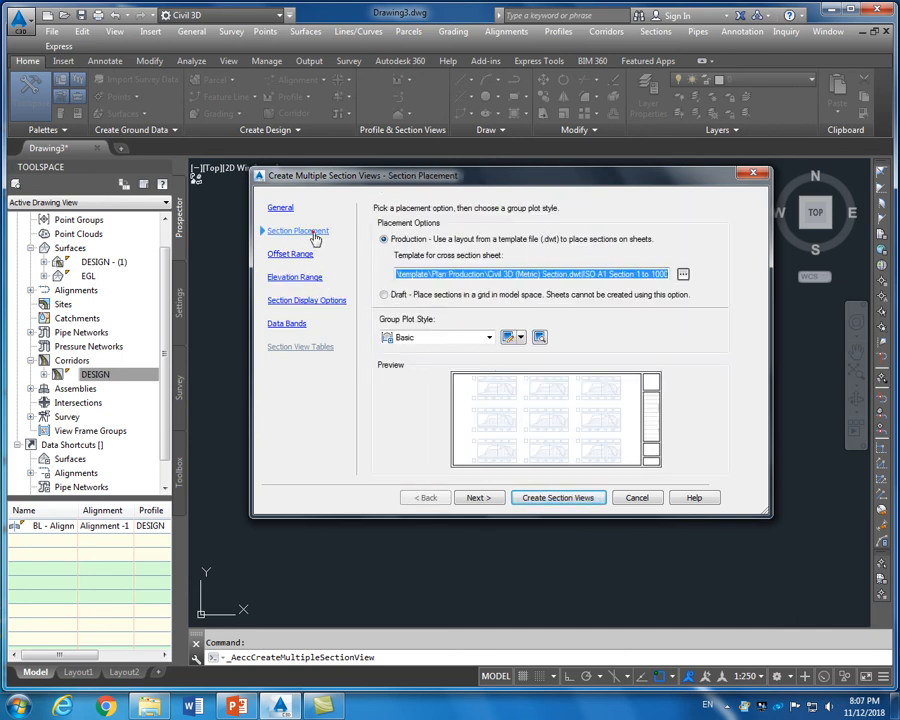
click(292, 255)
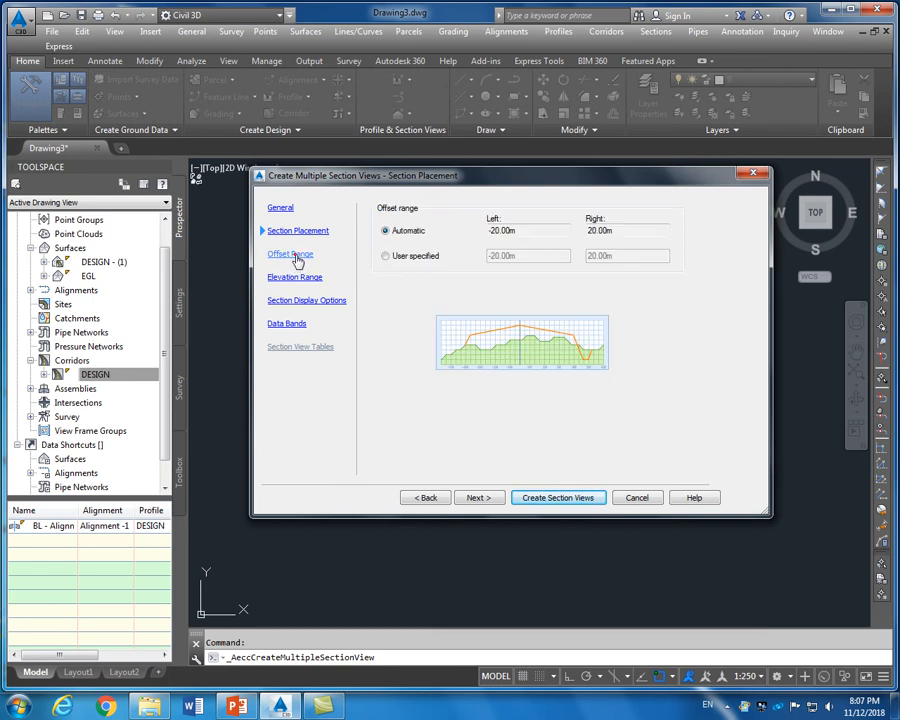
click(298, 280)
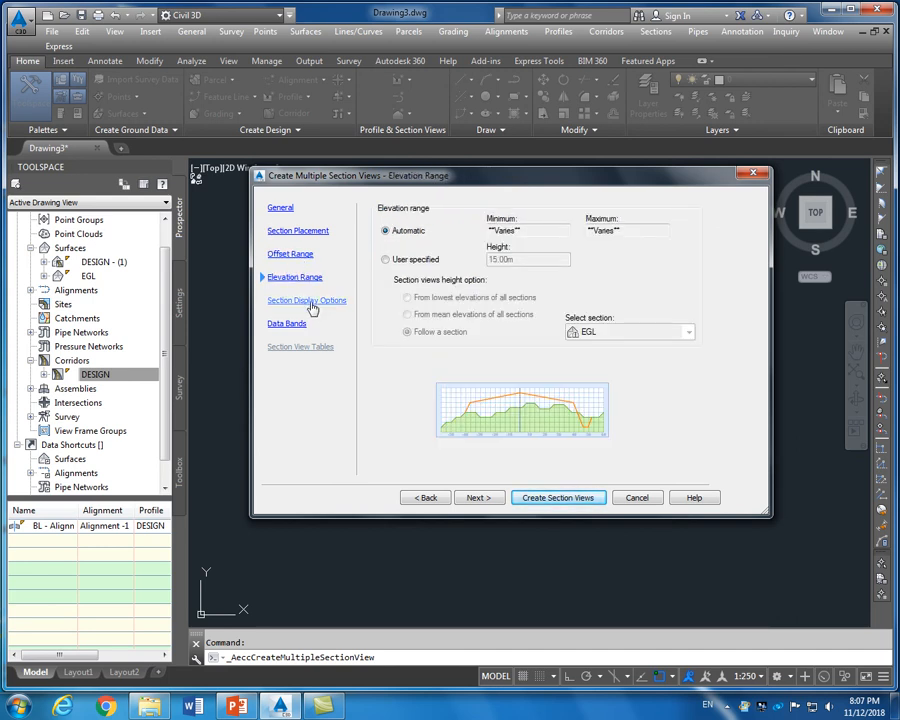
click(310, 303)
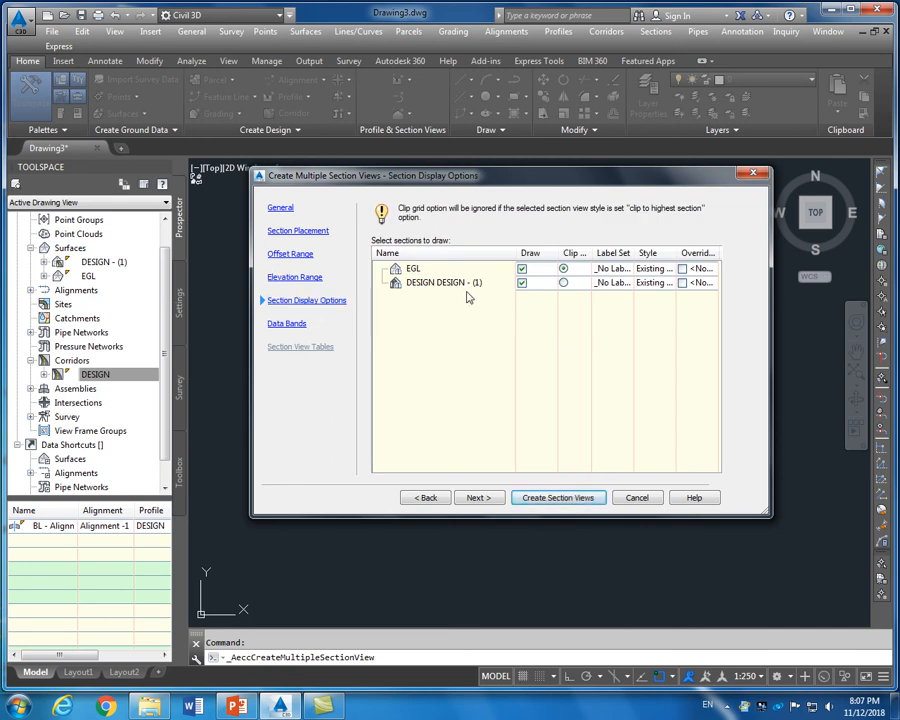
Style the EGL sections as Existing Ground and the DESIGN sections as Finished Ground
click(663, 270)
click(424, 382)
click(461, 395)
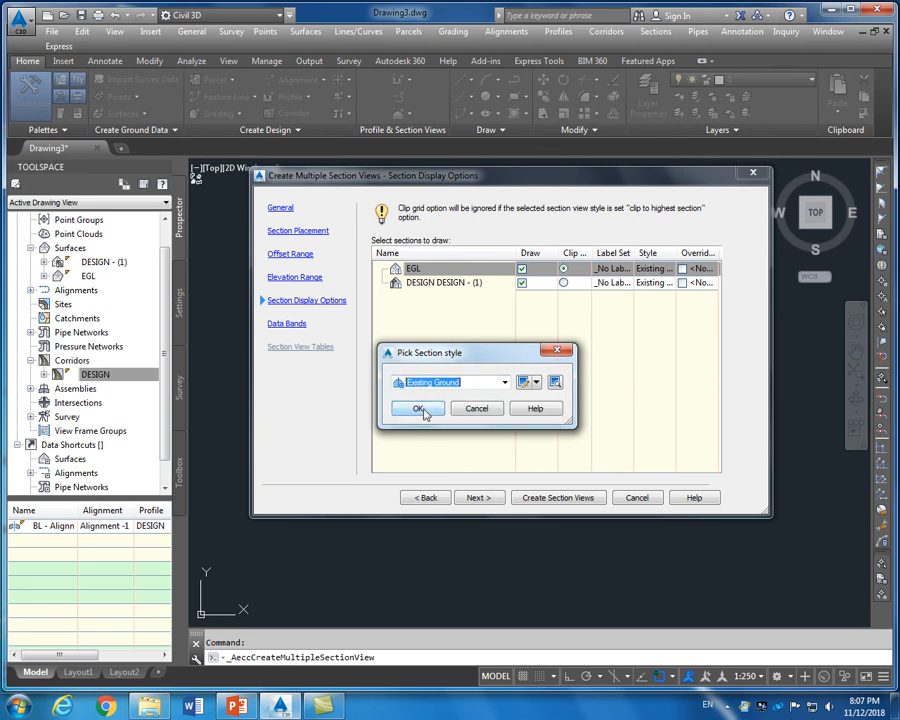
click(419, 409)
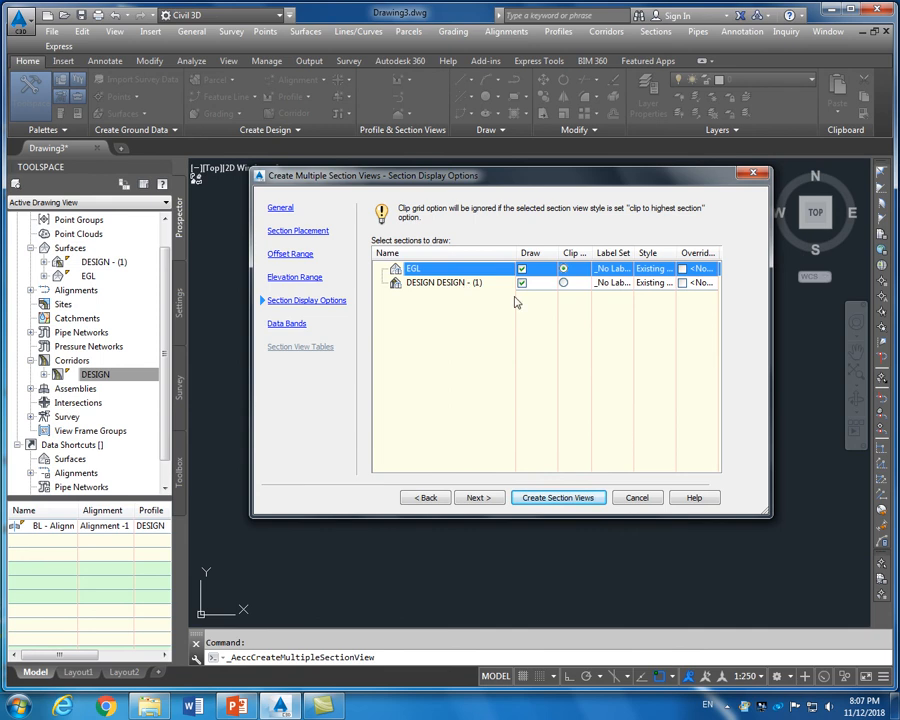
click(650, 284)
click(469, 377)
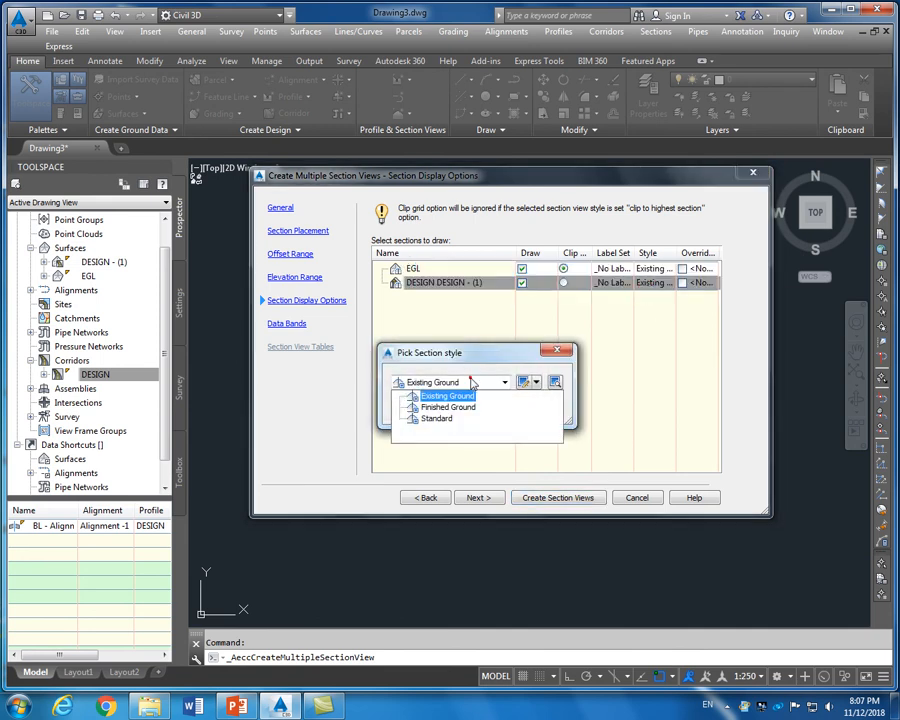
click(430, 406)
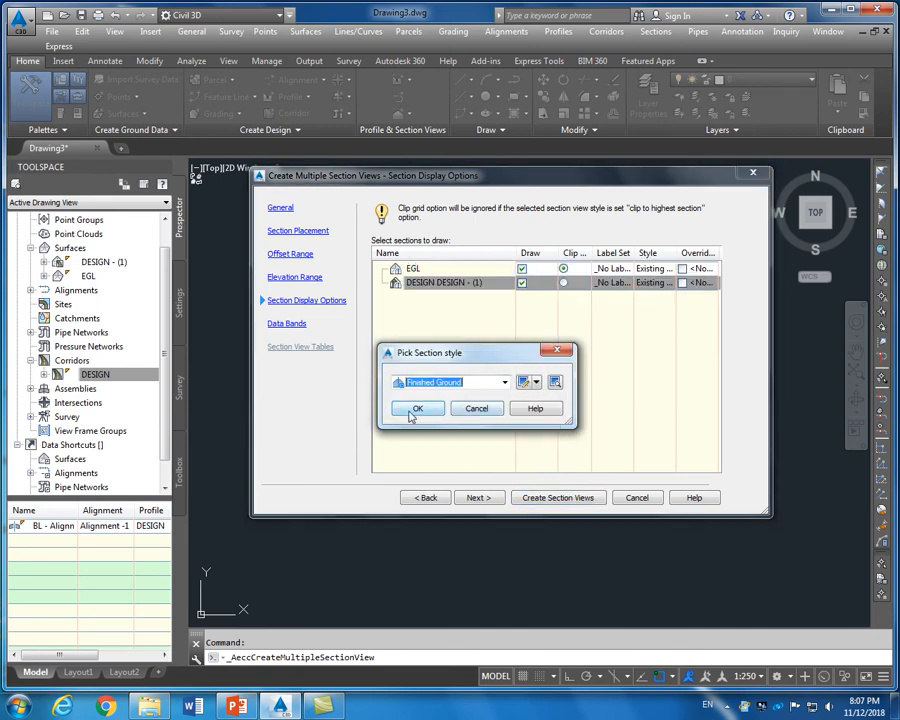
click(415, 409)
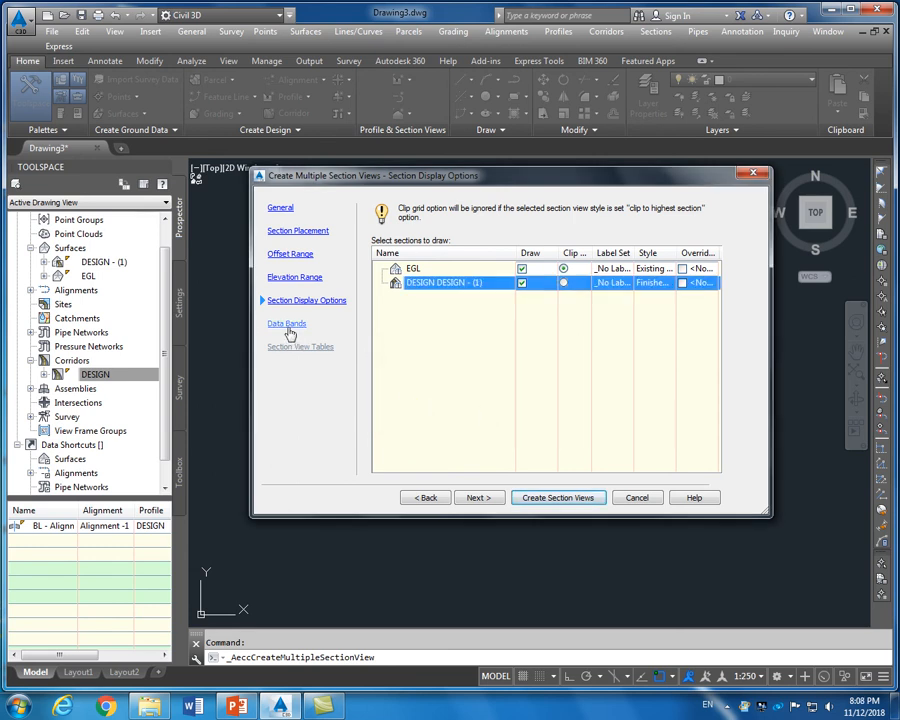
Use the Major Stations Offset and Elevations band set and create the section views
click(288, 325)
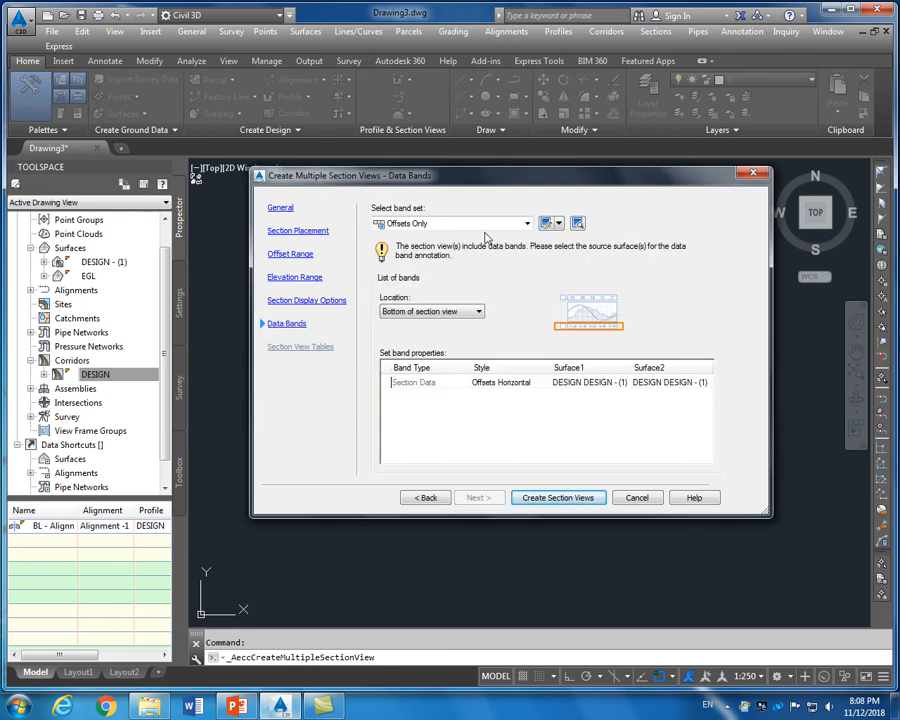
click(440, 225)
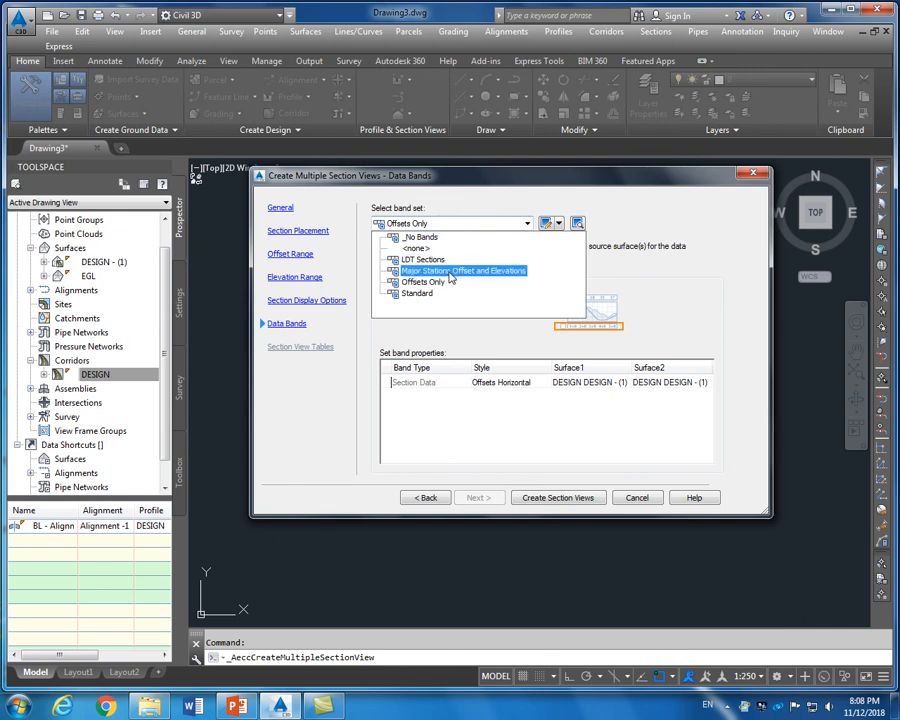
click(449, 271)
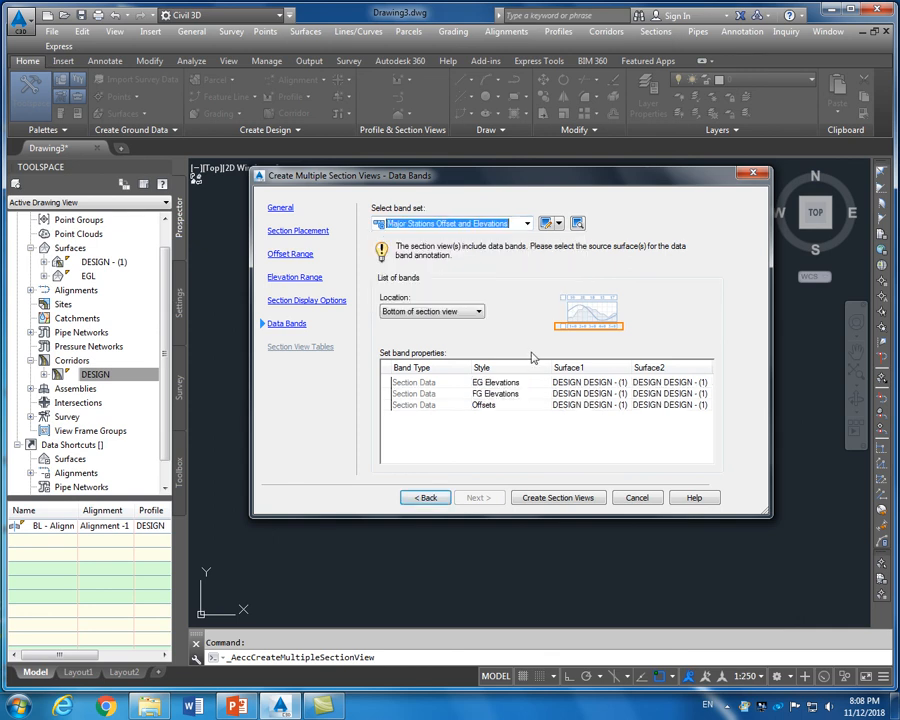
click(546, 498)
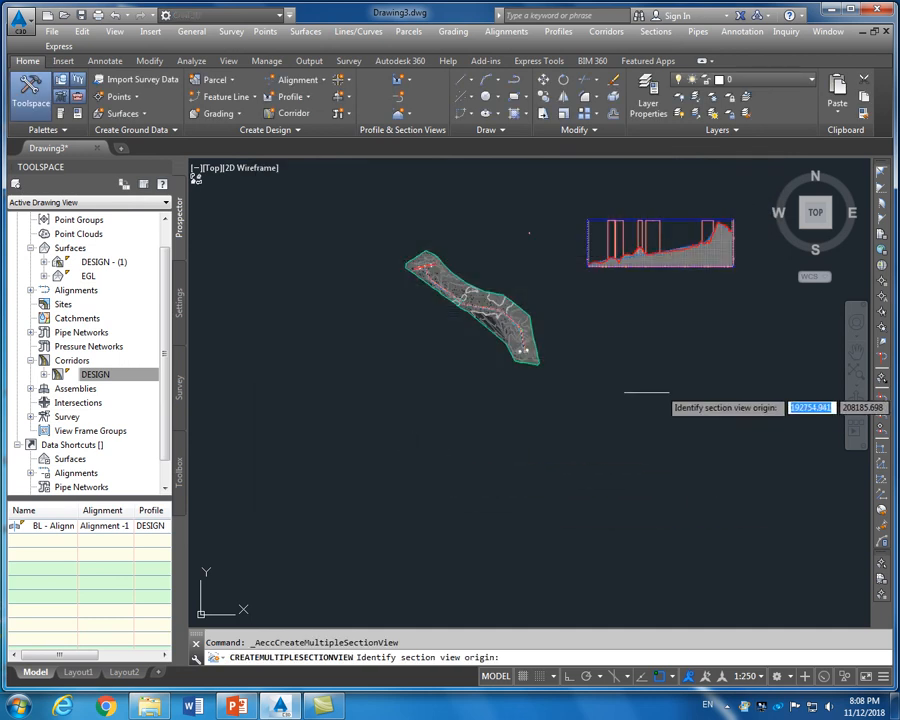
Place the section views' origin in the drawing and zoom around to check them
scroll(629, 410, up, 2)
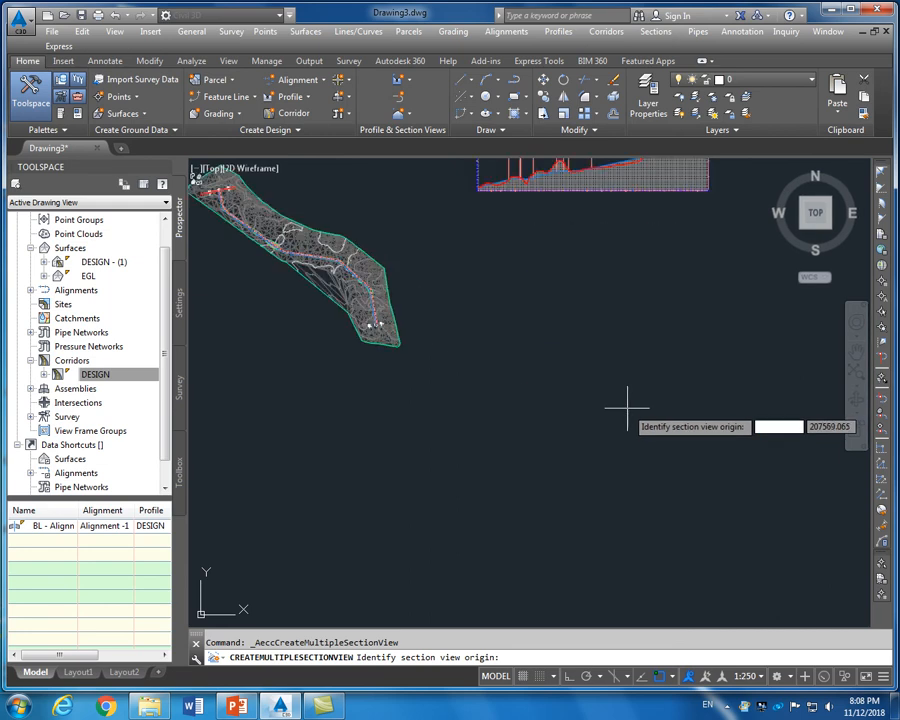
click(551, 289)
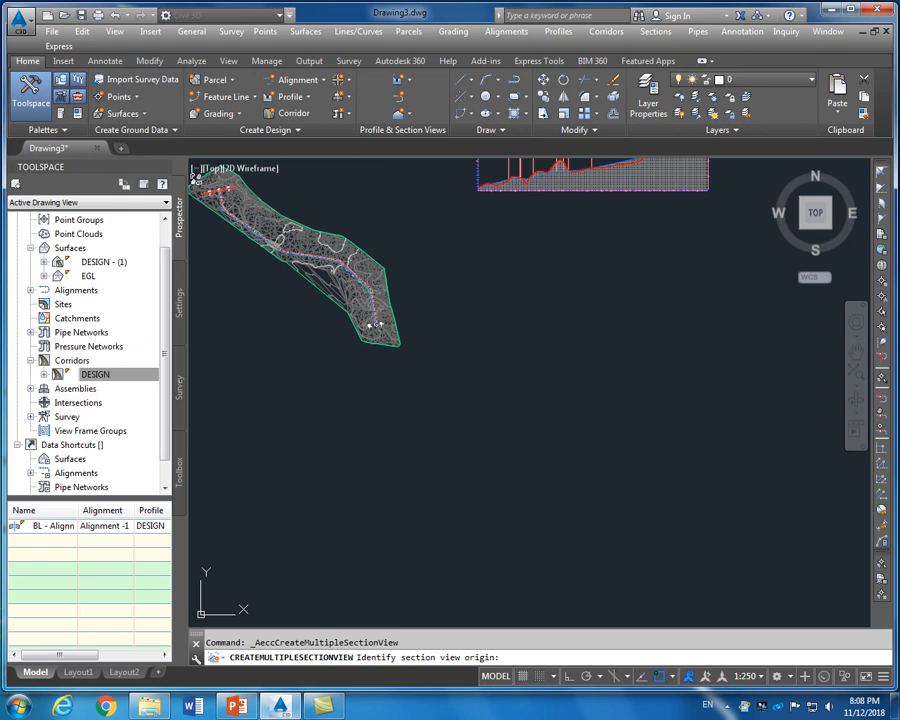
click(580, 345)
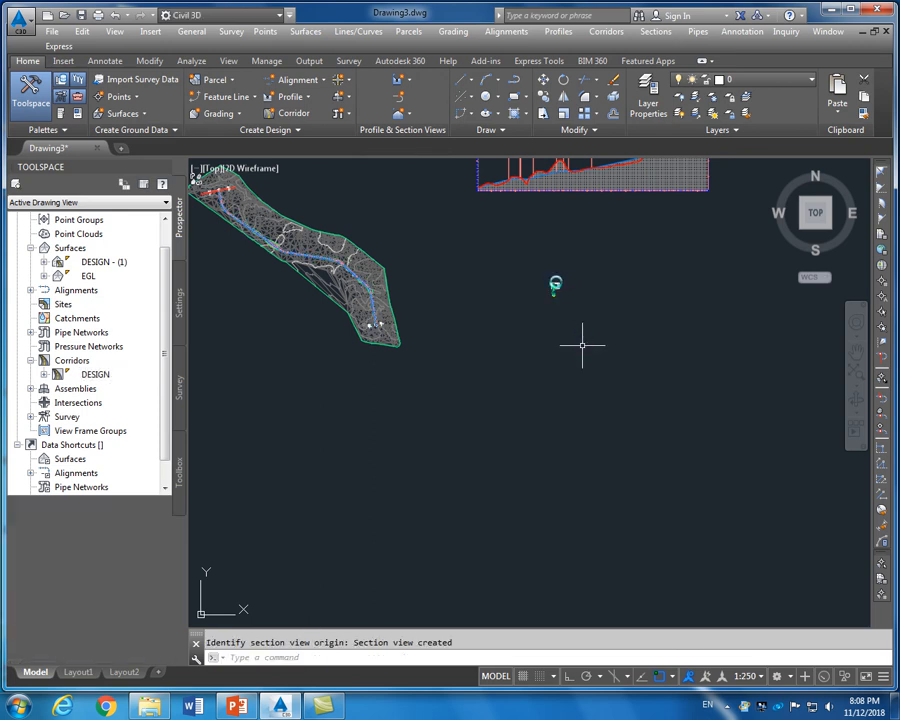
scroll(555, 285, up, 8)
scroll(554, 290, down, 6)
scroll(536, 290, up, 8)
scroll(508, 314, down, 3)
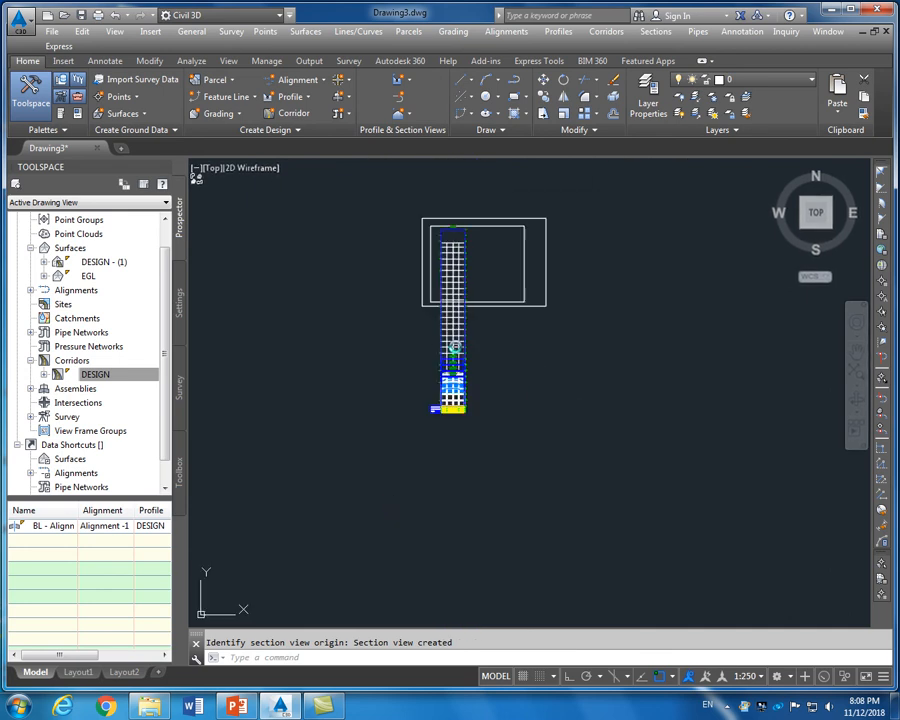
scroll(456, 339, down, 4)
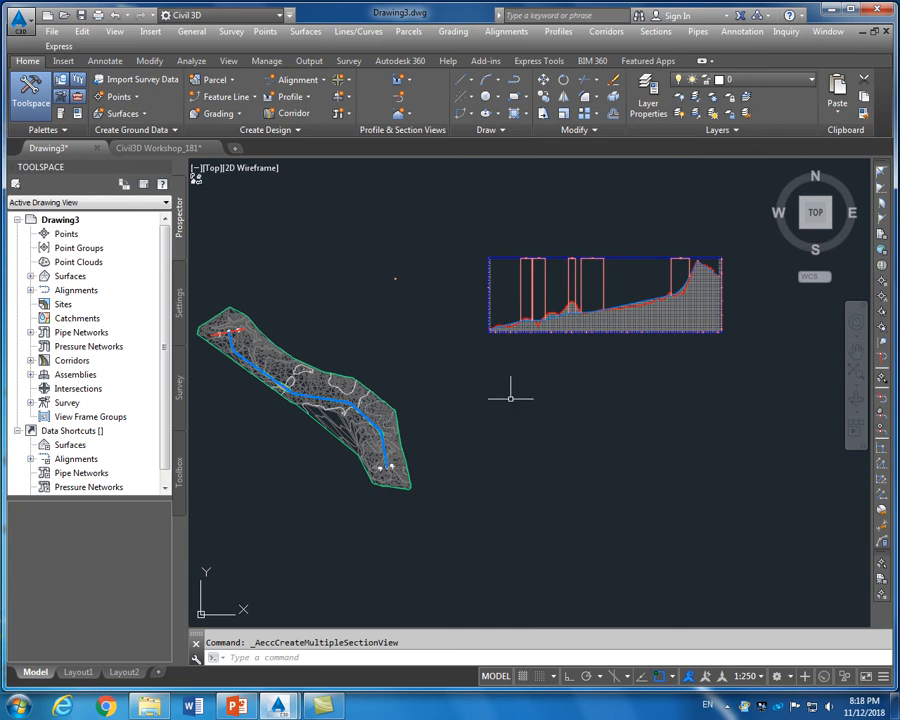
click(656, 33)
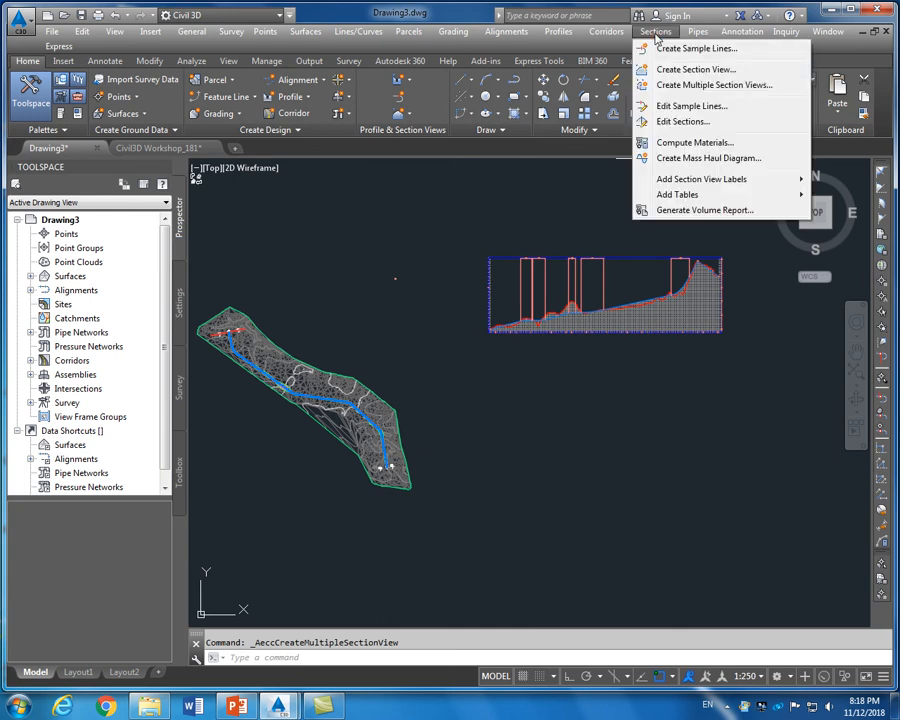
Start Create Multiple Section Views and switch placement to a draft grid in model space
click(700, 85)
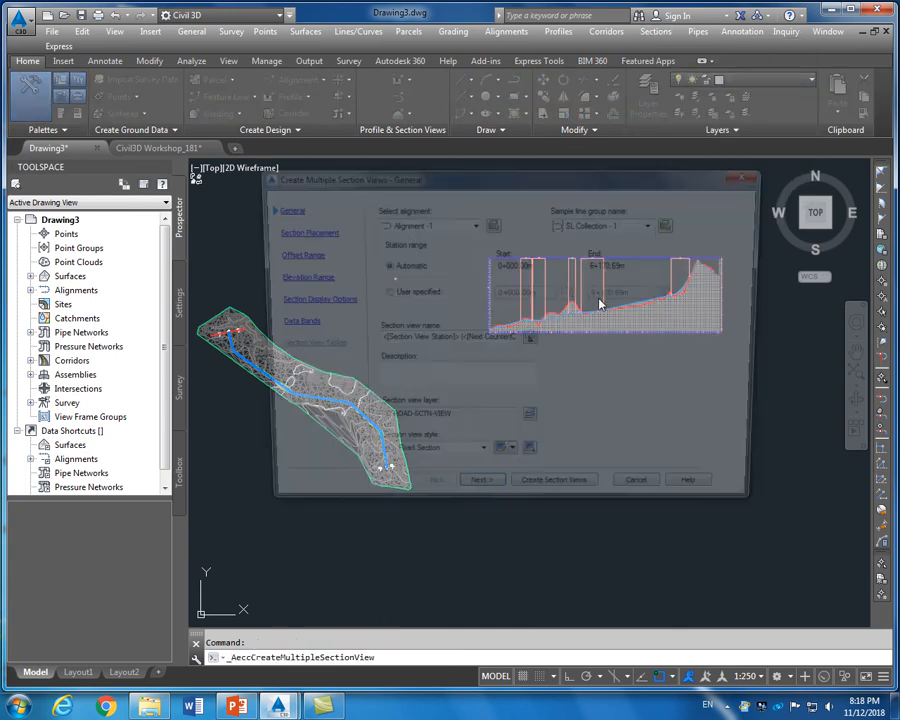
click(297, 231)
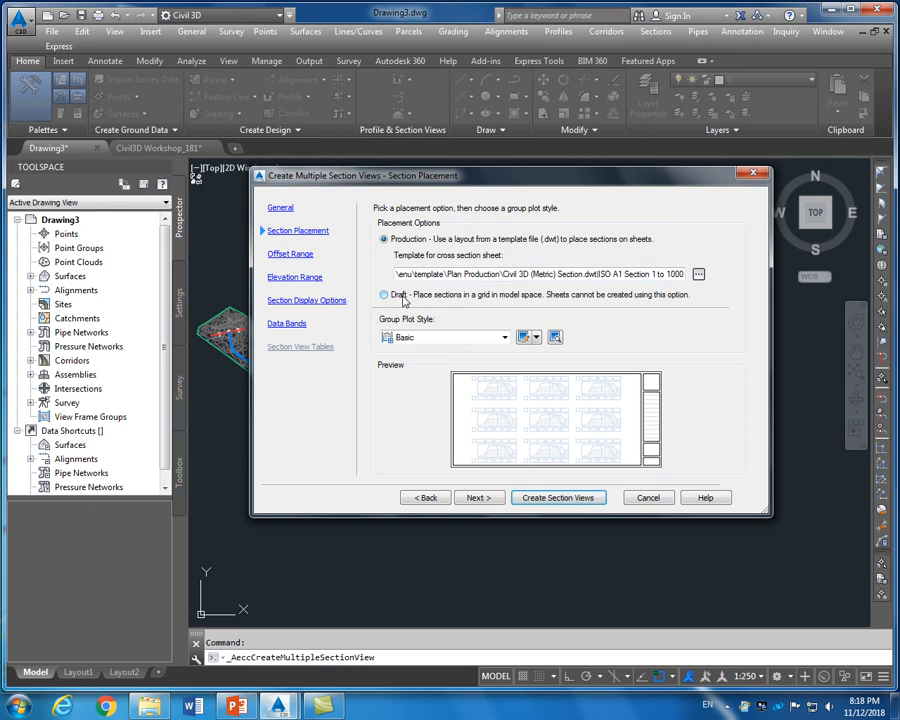
click(395, 300)
click(291, 255)
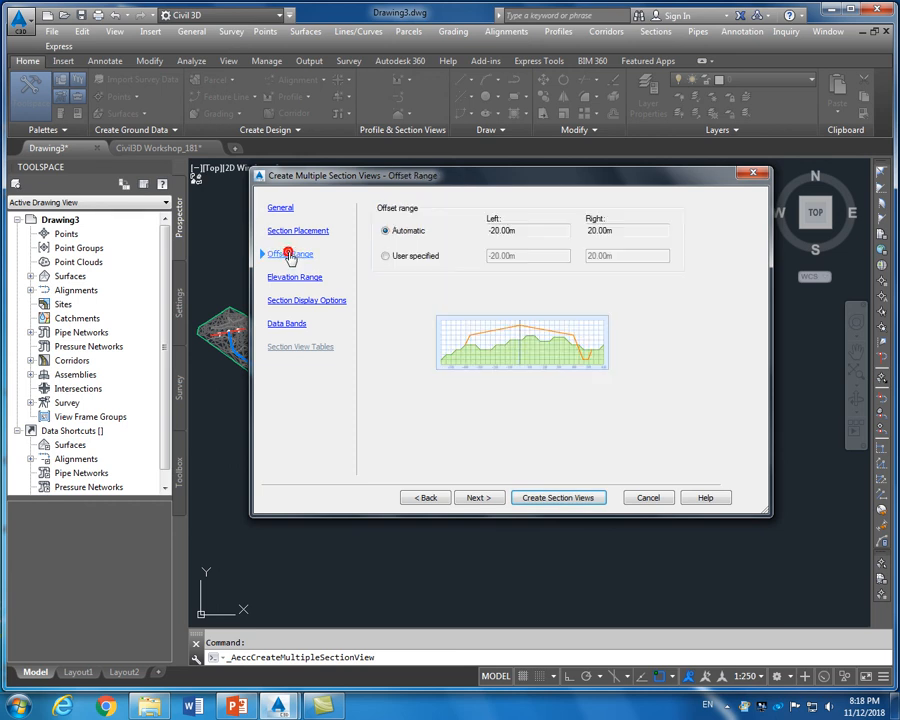
click(298, 277)
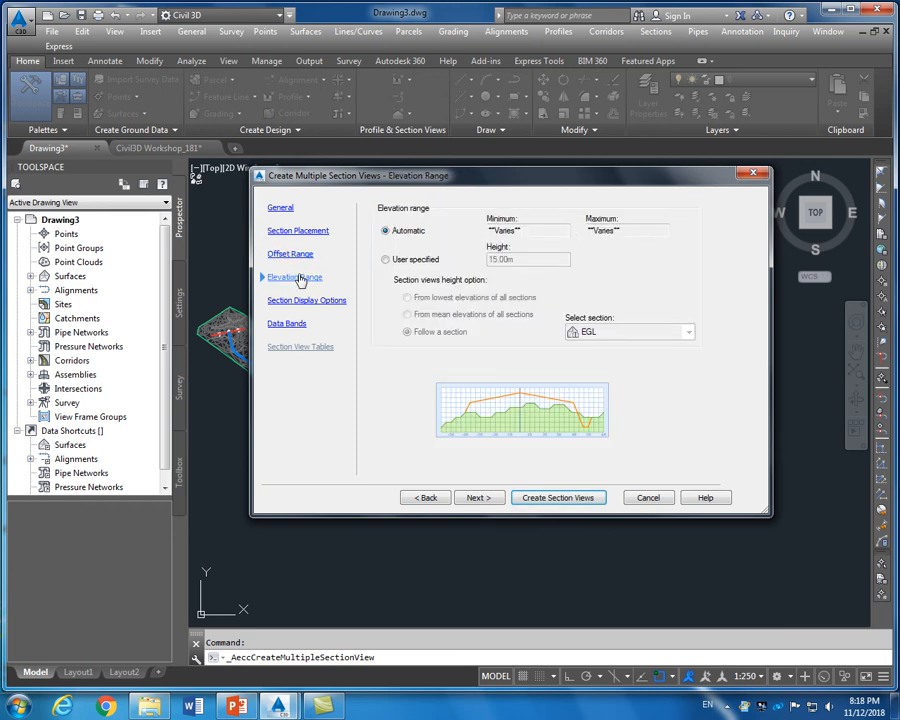
click(304, 300)
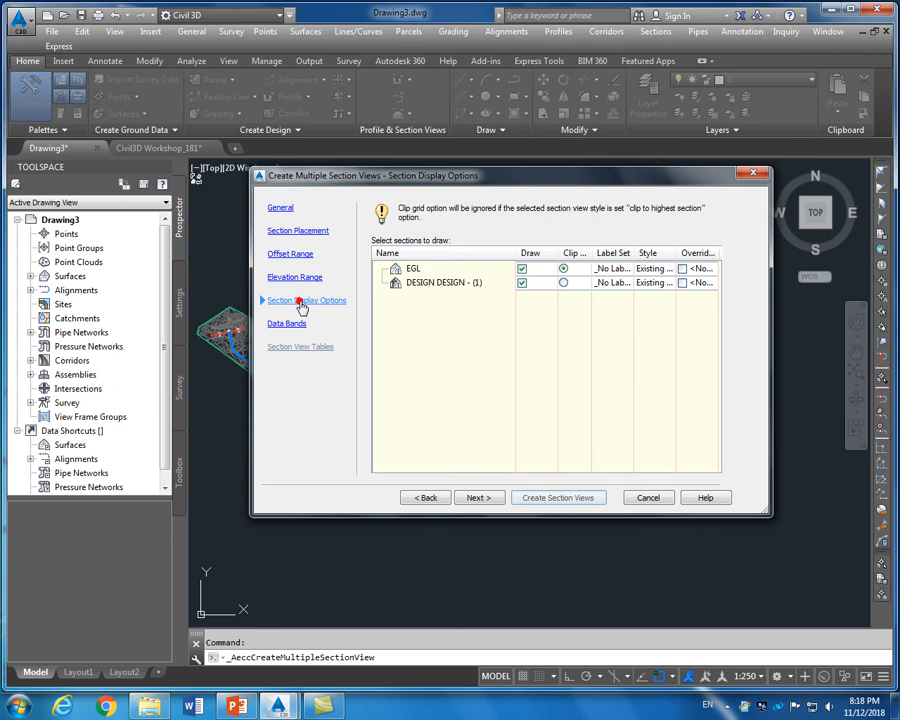
Set section styles to Existing Ground for EGL and Finished Ground for DESIGN
click(665, 281)
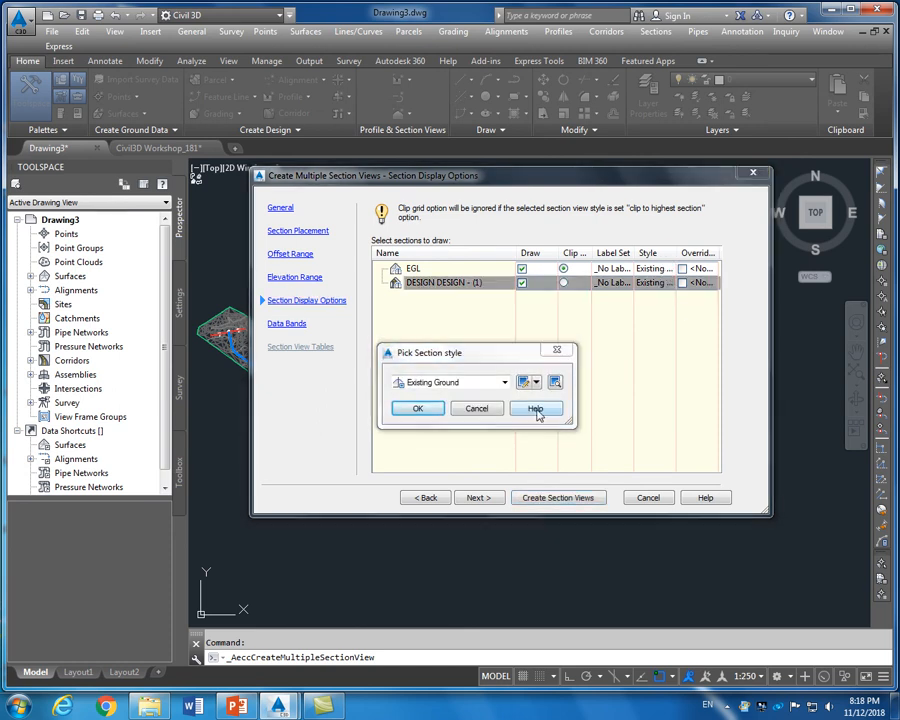
click(477, 408)
click(652, 268)
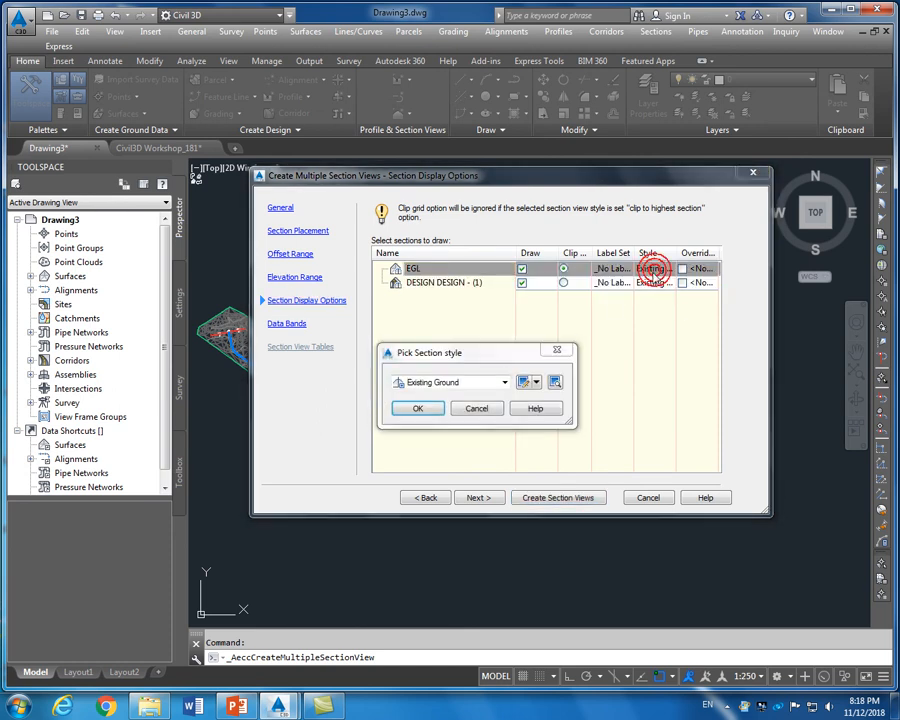
click(419, 410)
click(651, 284)
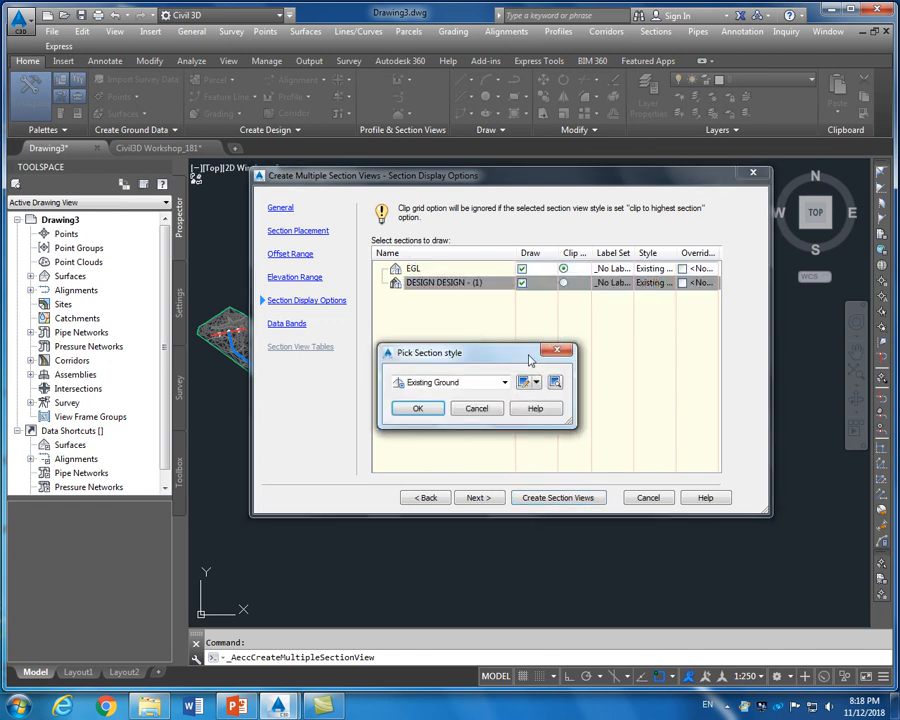
click(466, 378)
click(448, 406)
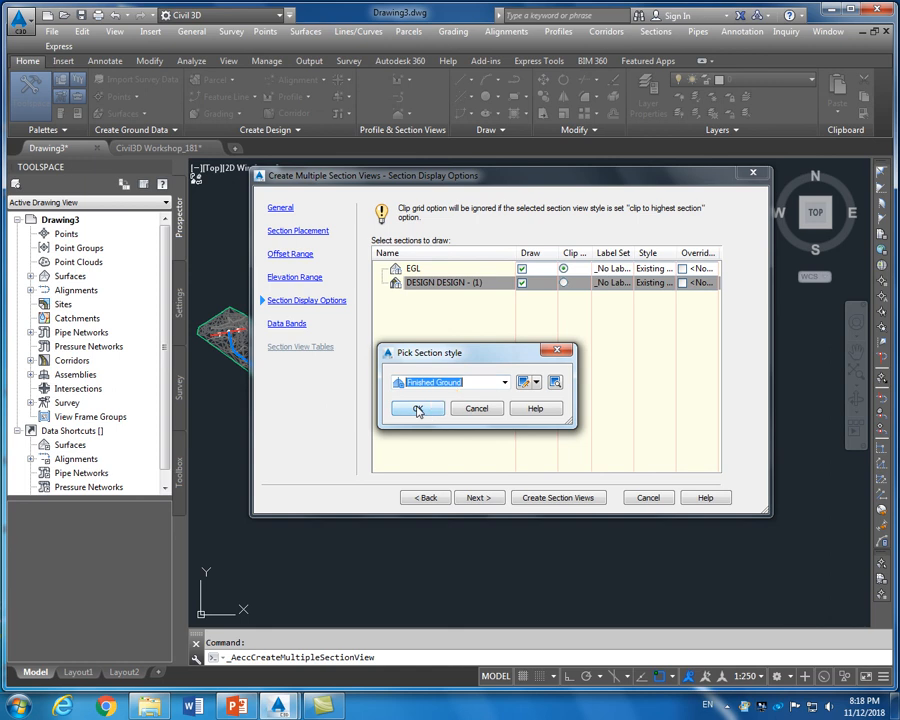
click(418, 409)
Use the Major Stations Offset and Elevations band set and create the section views
click(286, 324)
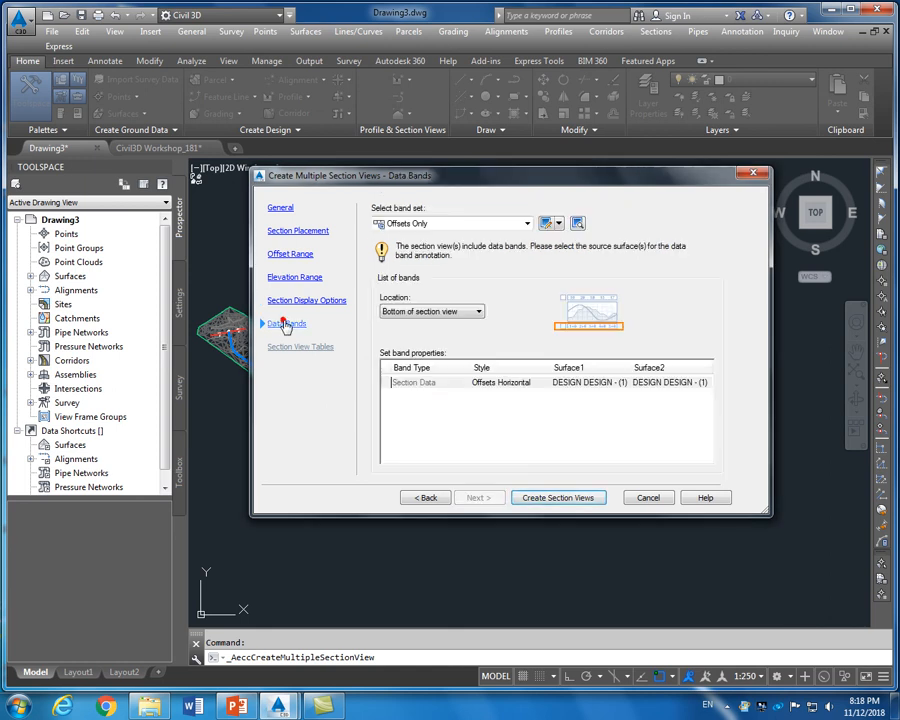
click(527, 223)
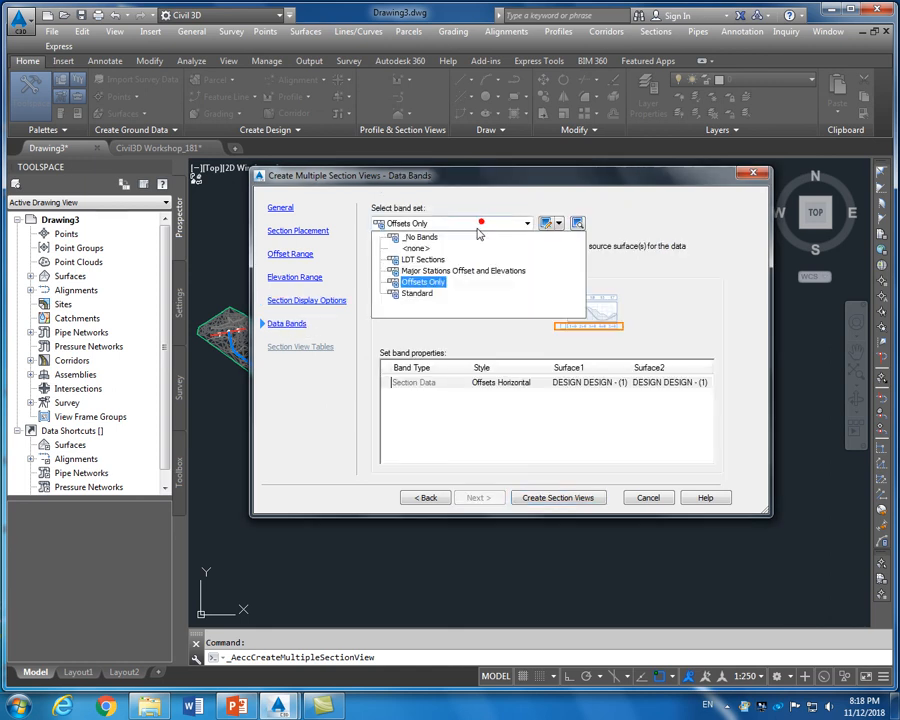
click(460, 275)
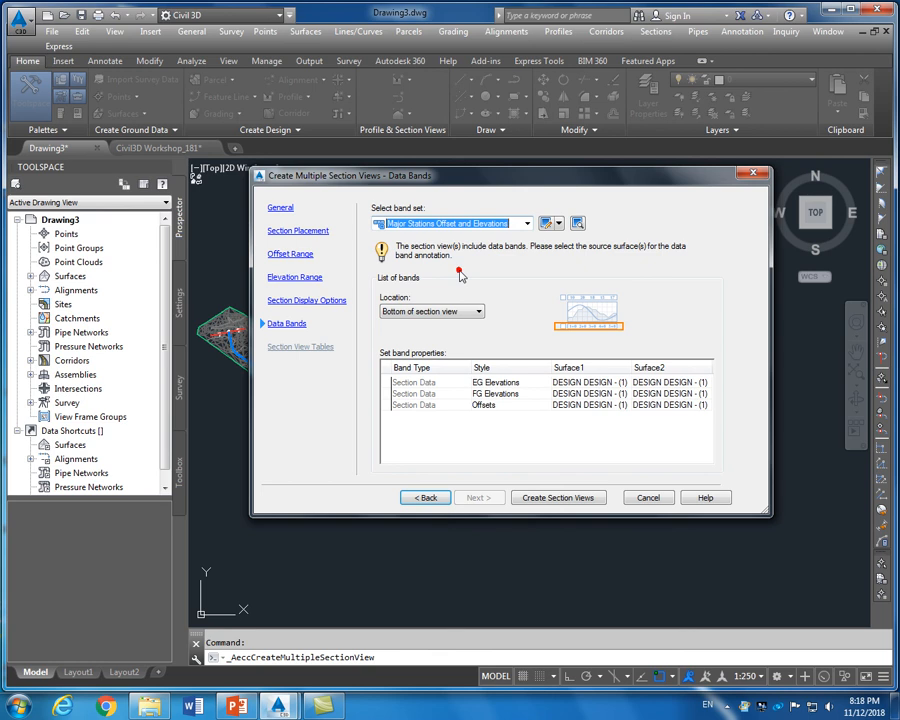
click(548, 498)
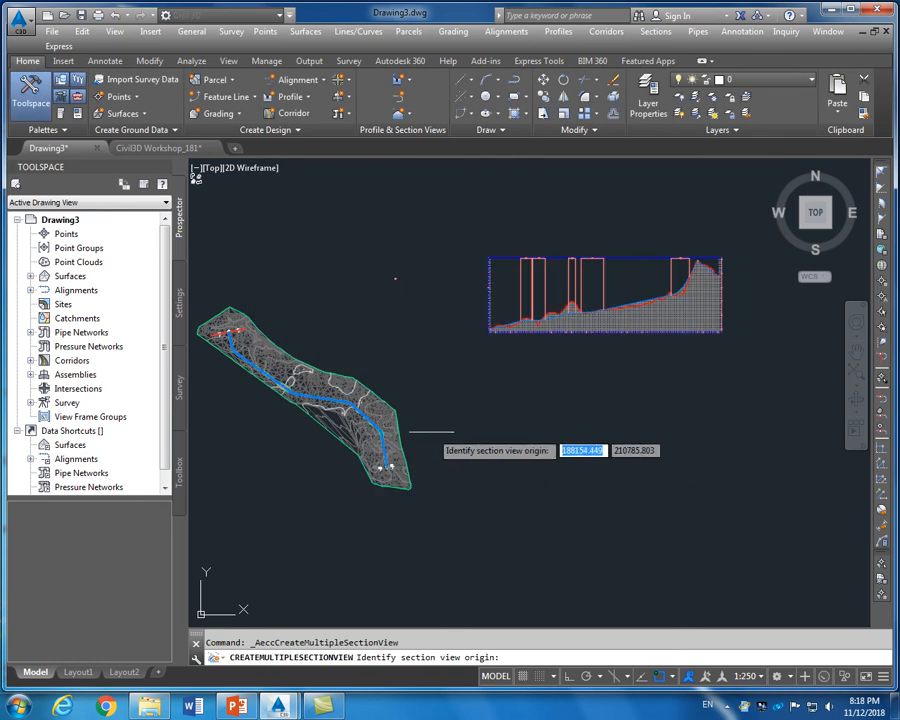
Pick the section view grid origin point in model space to generate the views
click(540, 423)
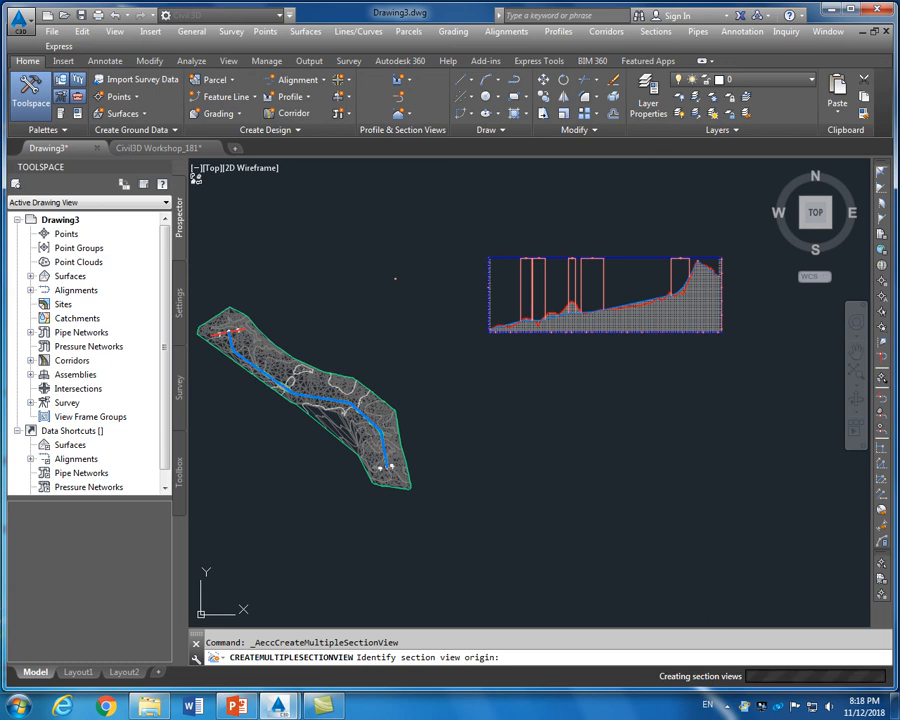
scroll(398, 345, up, 6)
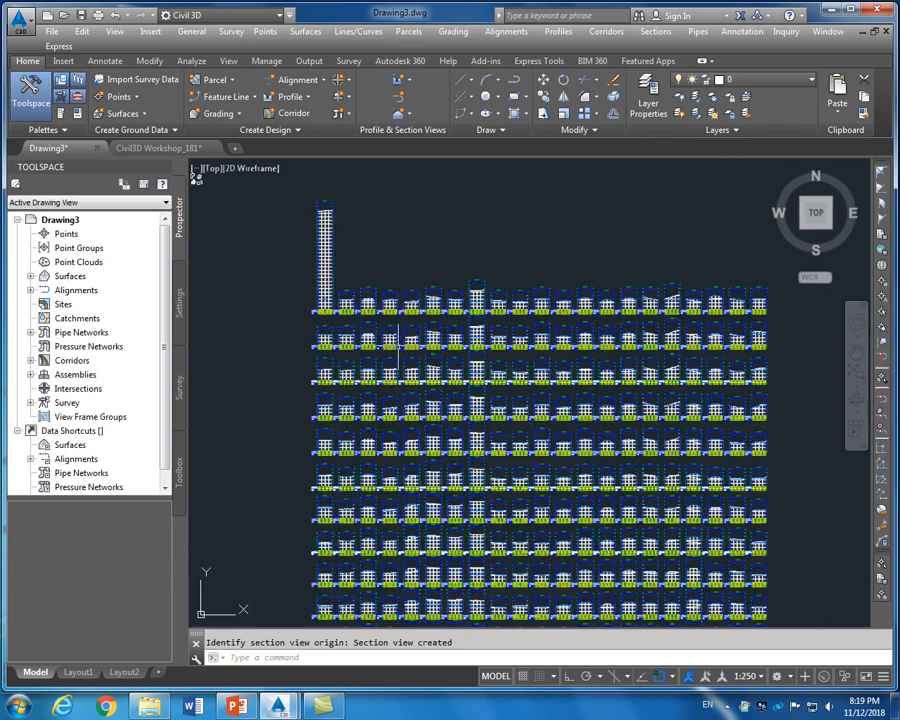
scroll(398, 345, up, 3)
scroll(402, 331, up, 3)
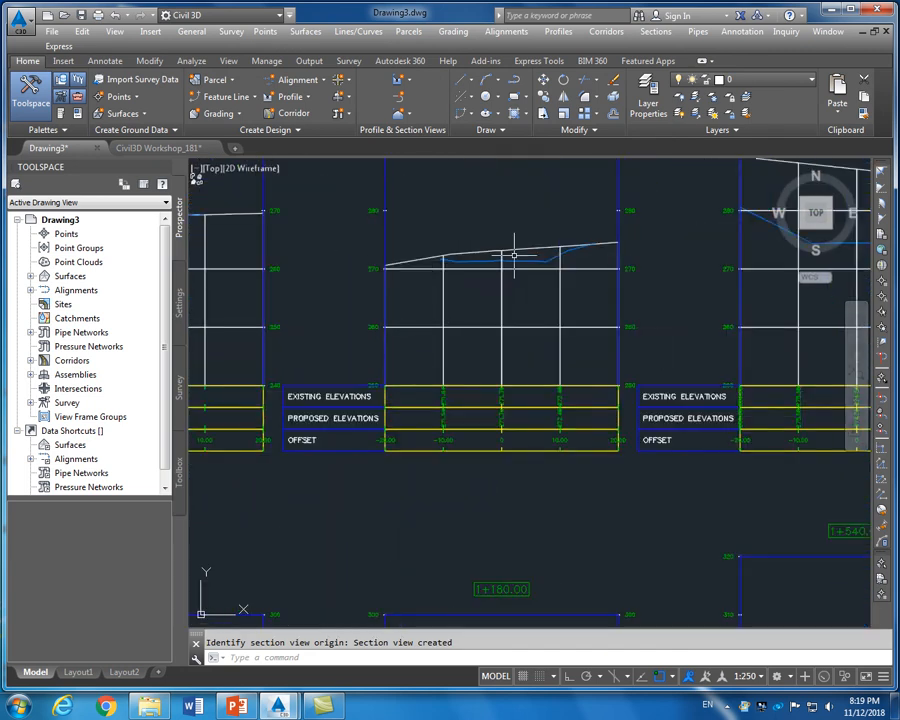
scroll(516, 257, up, 3)
scroll(505, 267, down, 10)
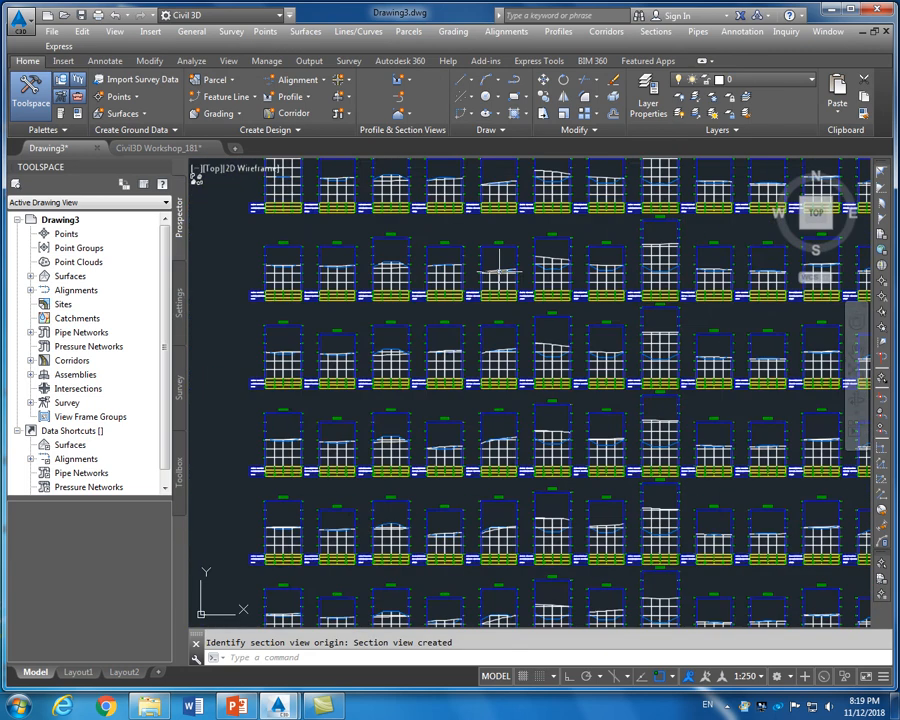
scroll(498, 269, down, 3)
scroll(497, 283, up, 8)
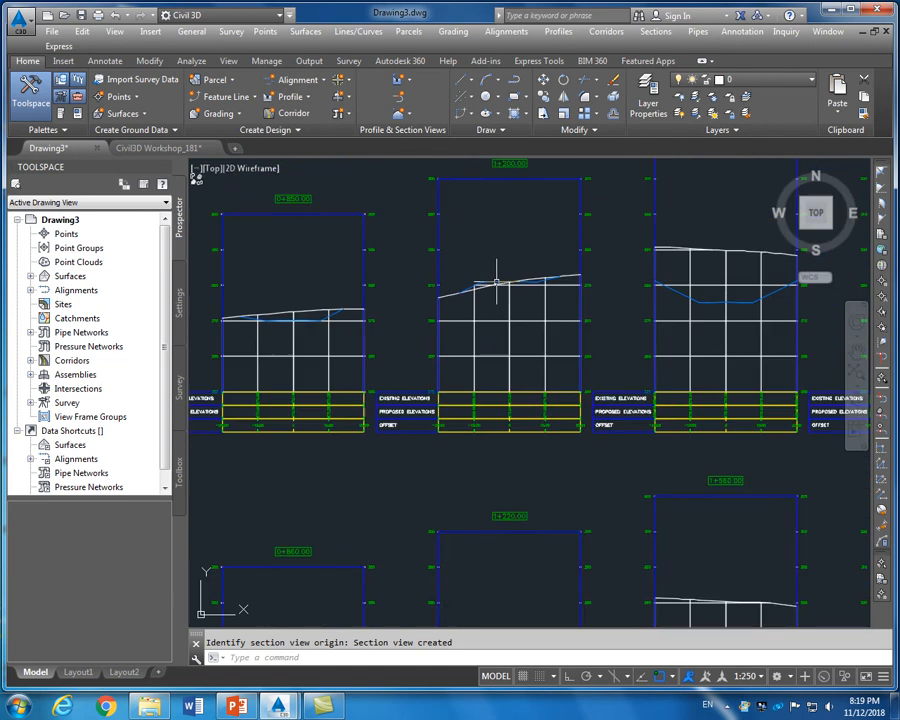
scroll(497, 280, up, 5)
scroll(497, 281, down, 4)
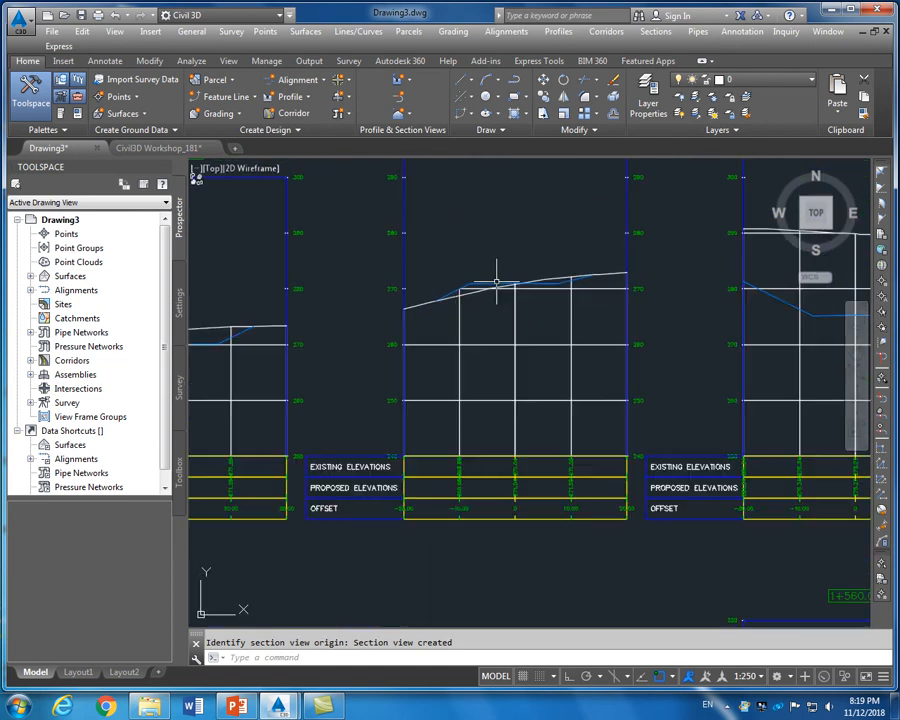
scroll(497, 283, up, 3)
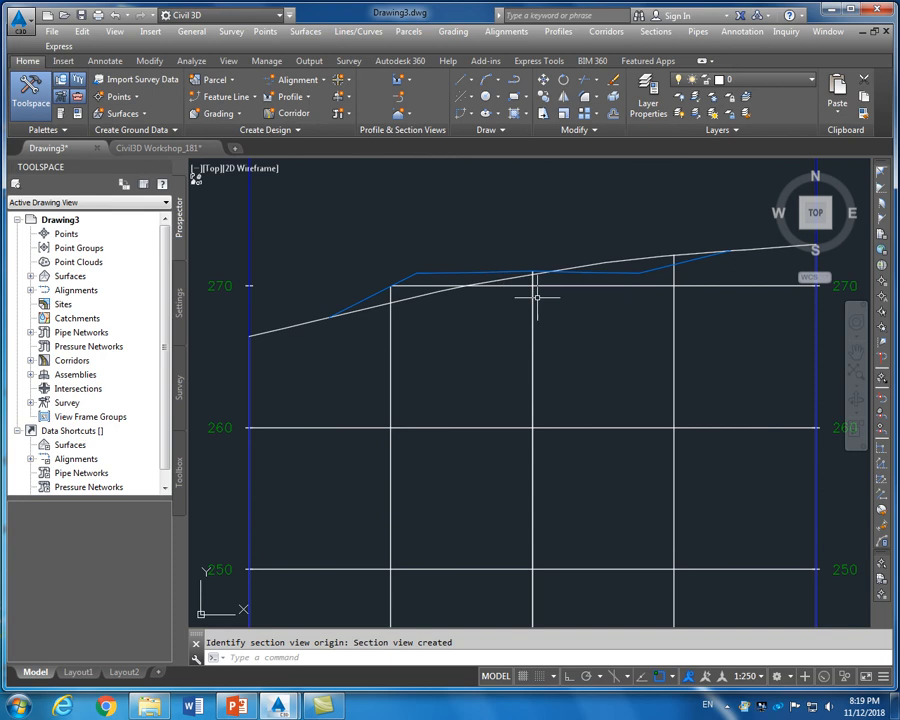
scroll(408, 318, down, 2)
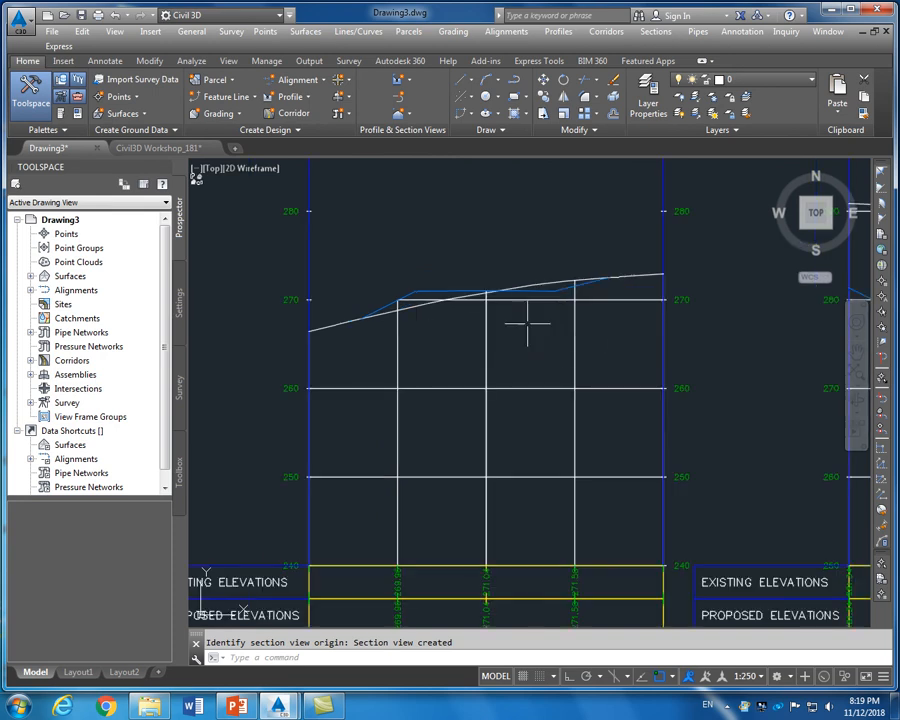
scroll(494, 281, up, 2)
scroll(493, 280, down, 4)
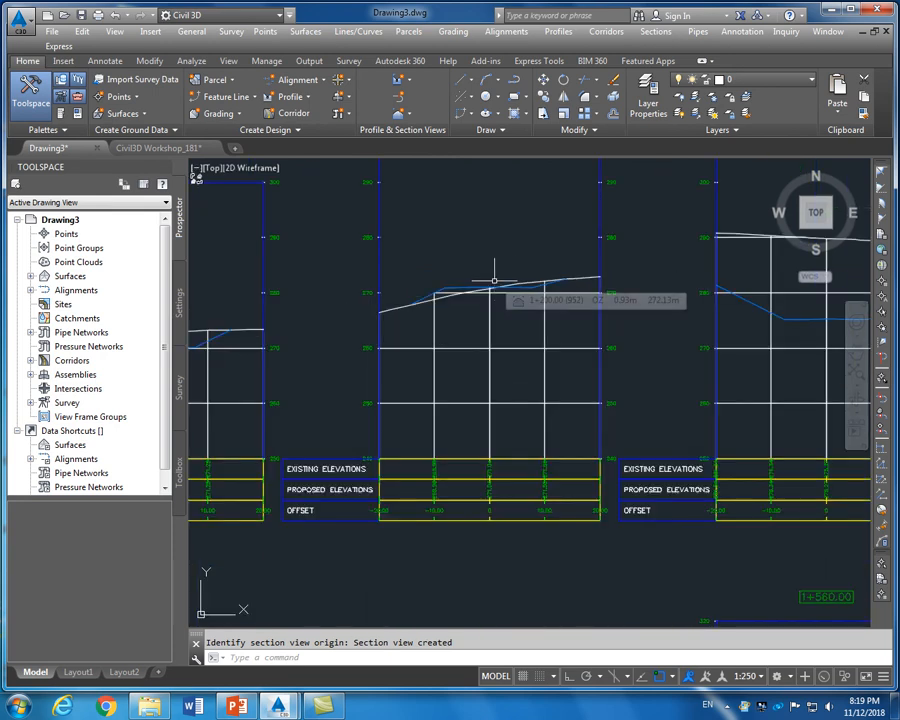
scroll(493, 280, down, 3)
scroll(494, 281, down, 2)
scroll(494, 281, up, 5)
scroll(492, 281, up, 4)
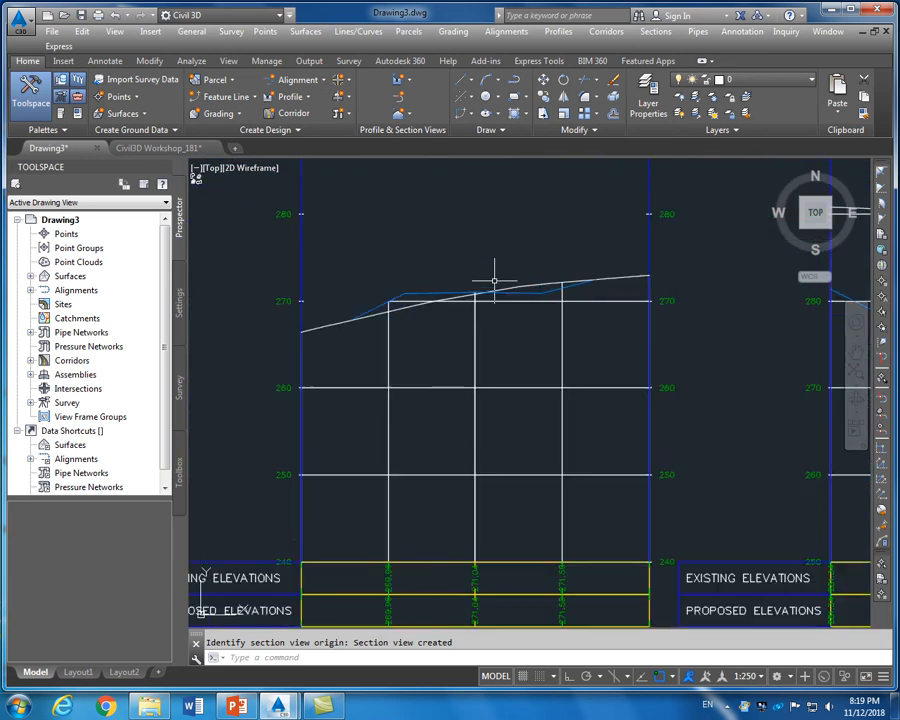
scroll(520, 374, down, 4)
scroll(519, 480, up, 4)
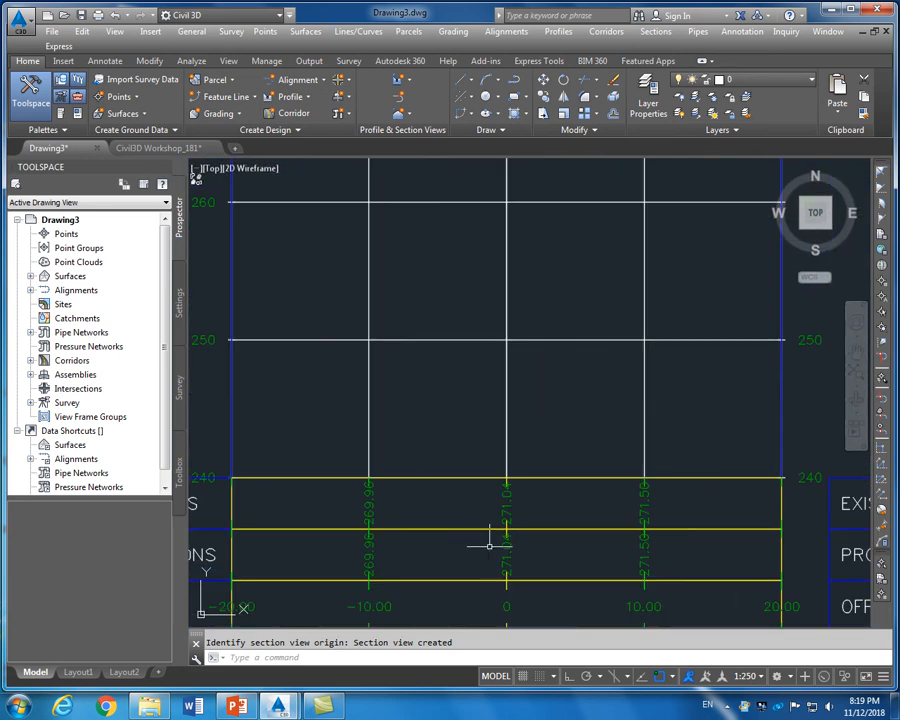
scroll(456, 481, down, 6)
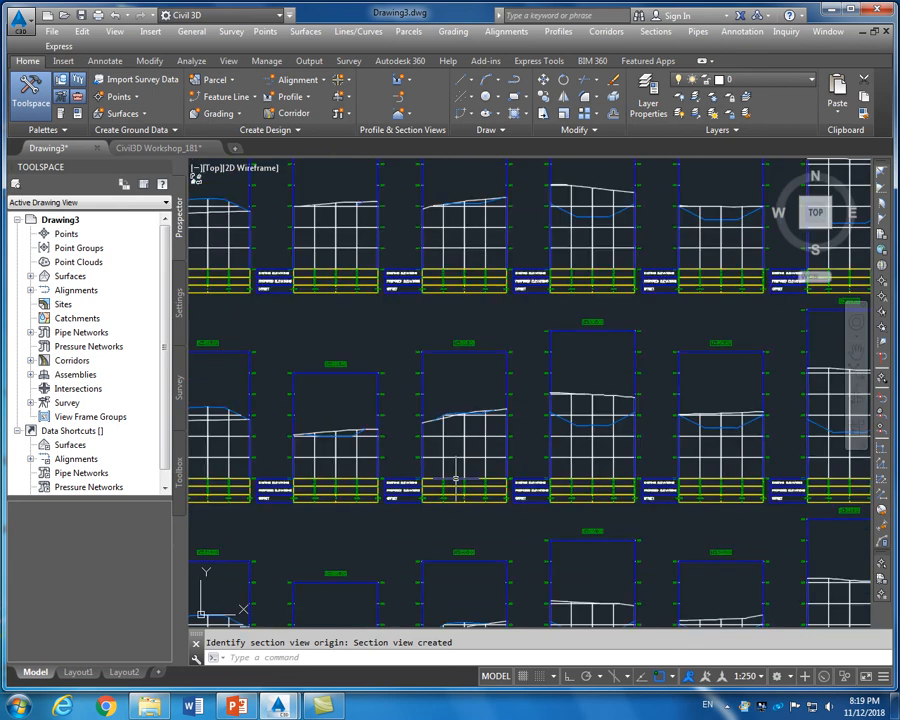
scroll(661, 320, up, 5)
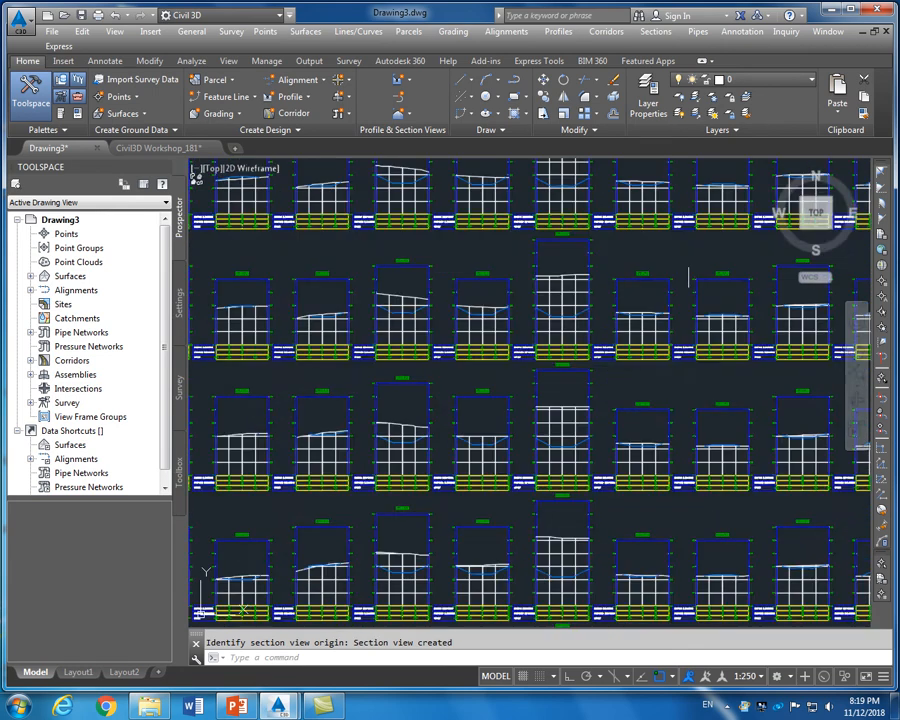
scroll(650, 305, down, 2)
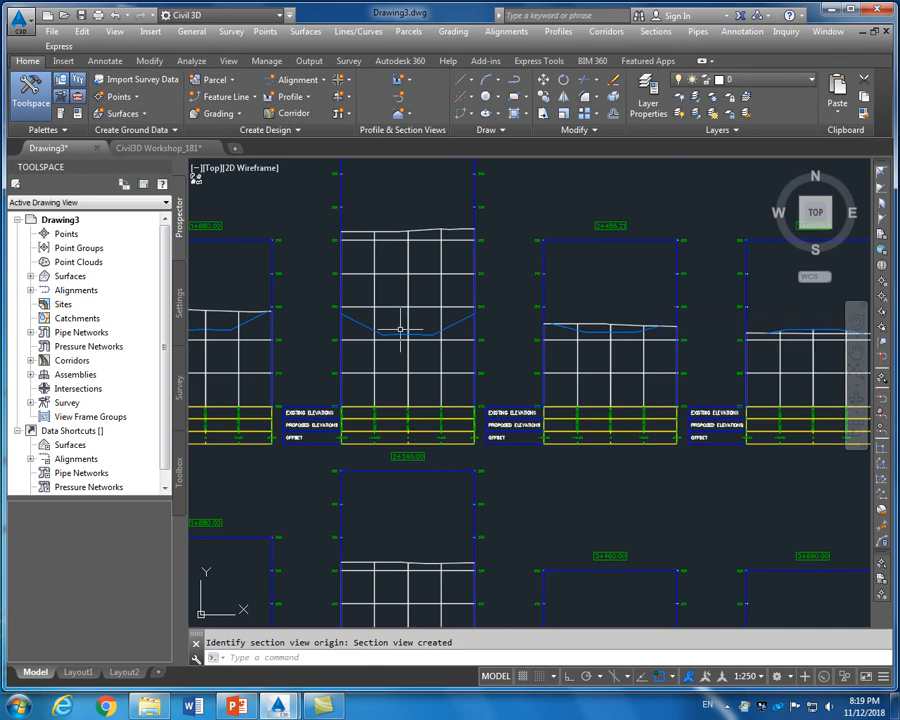
scroll(300, 296, down, 8)
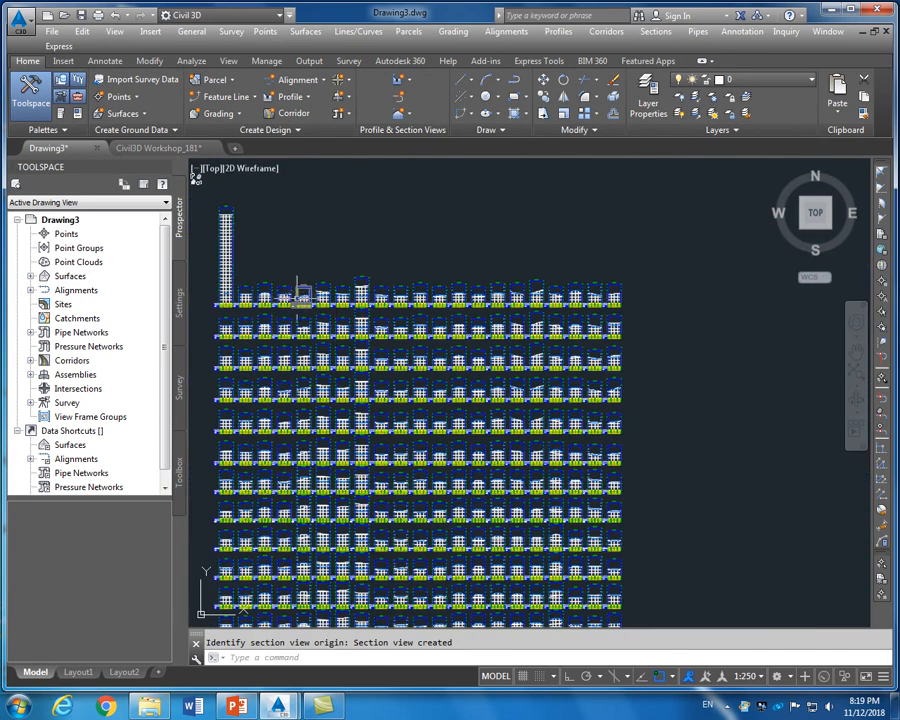
scroll(299, 290, up, 8)
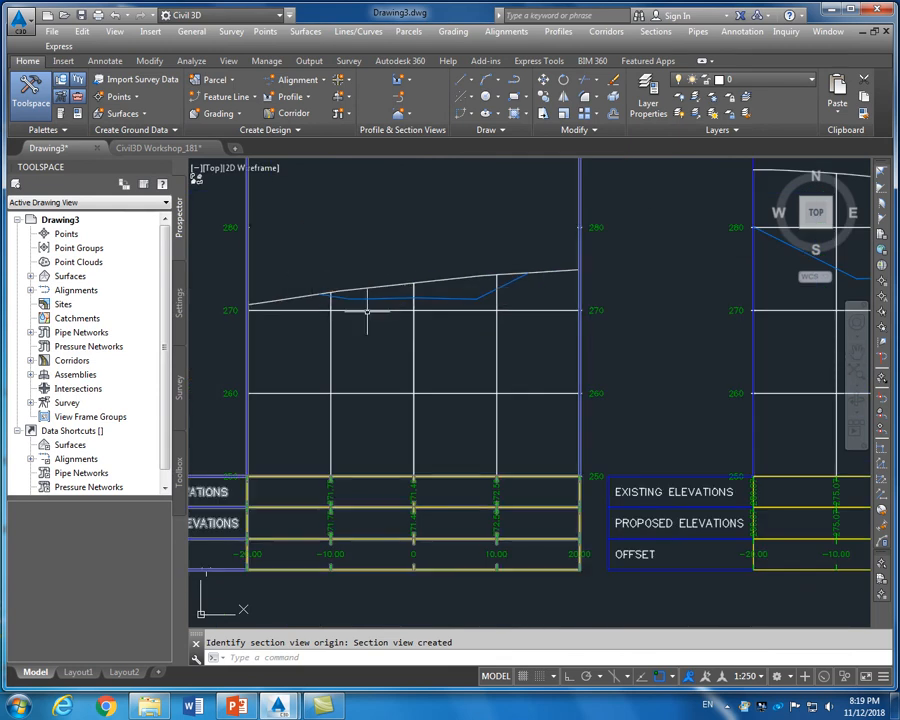
scroll(369, 311, down, 2)
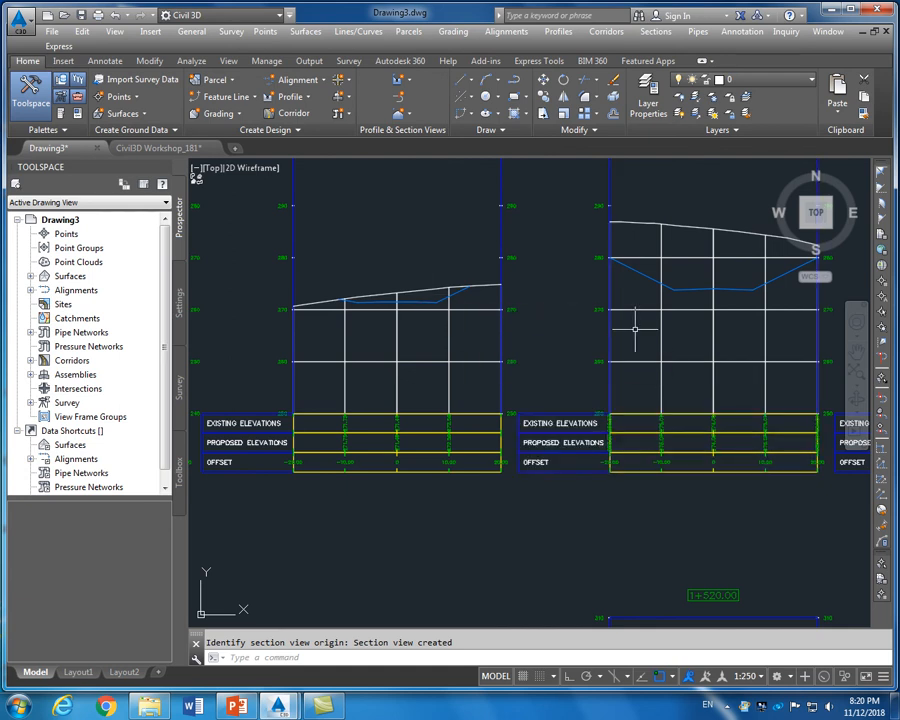
scroll(635, 325, down, 5)
scroll(640, 330, up, 5)
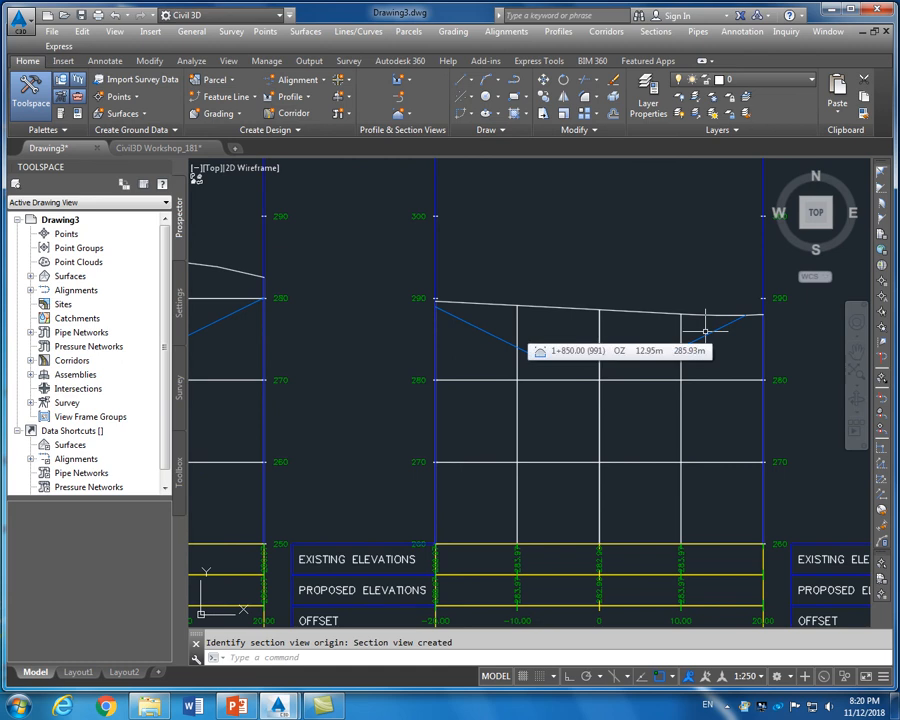
scroll(705, 331, down, 6)
scroll(714, 330, up, 4)
scroll(714, 330, up, 6)
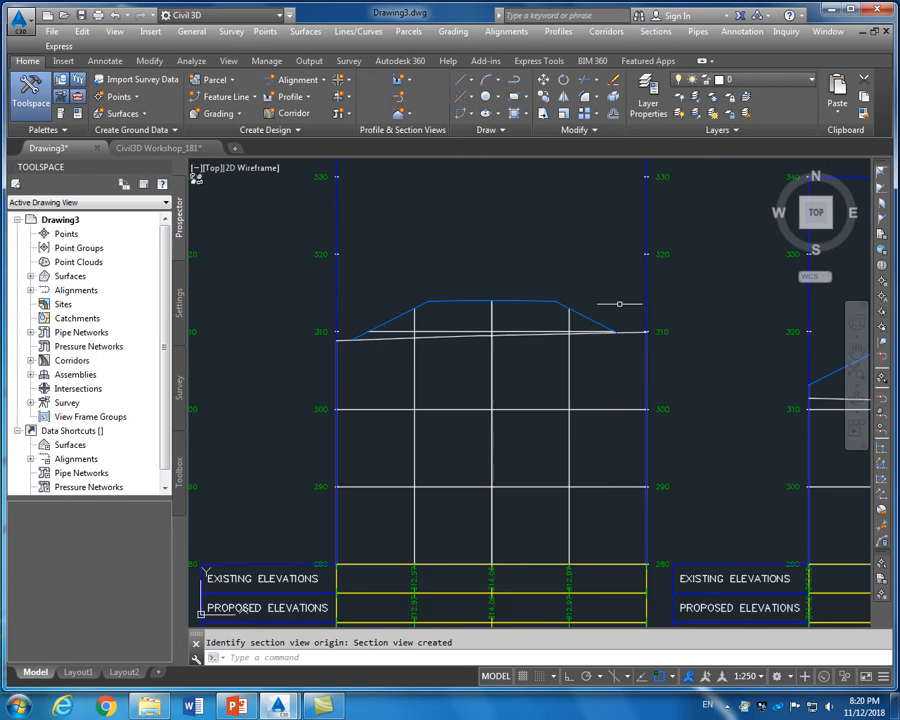
Clear the selection, zoom to the section views, and select the section view at 0+333.64
click(545, 301)
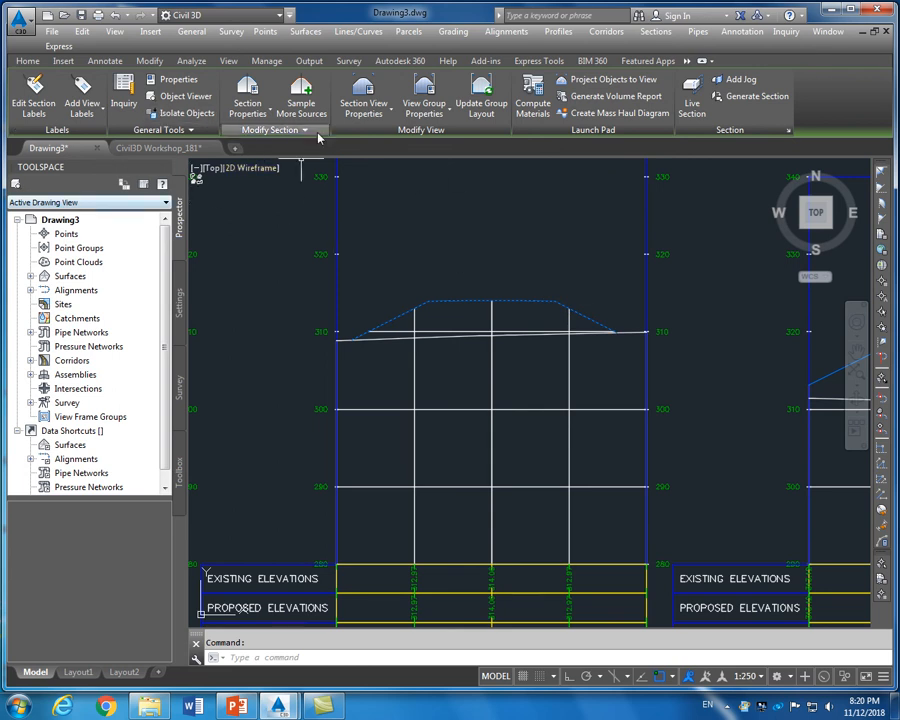
click(29, 62)
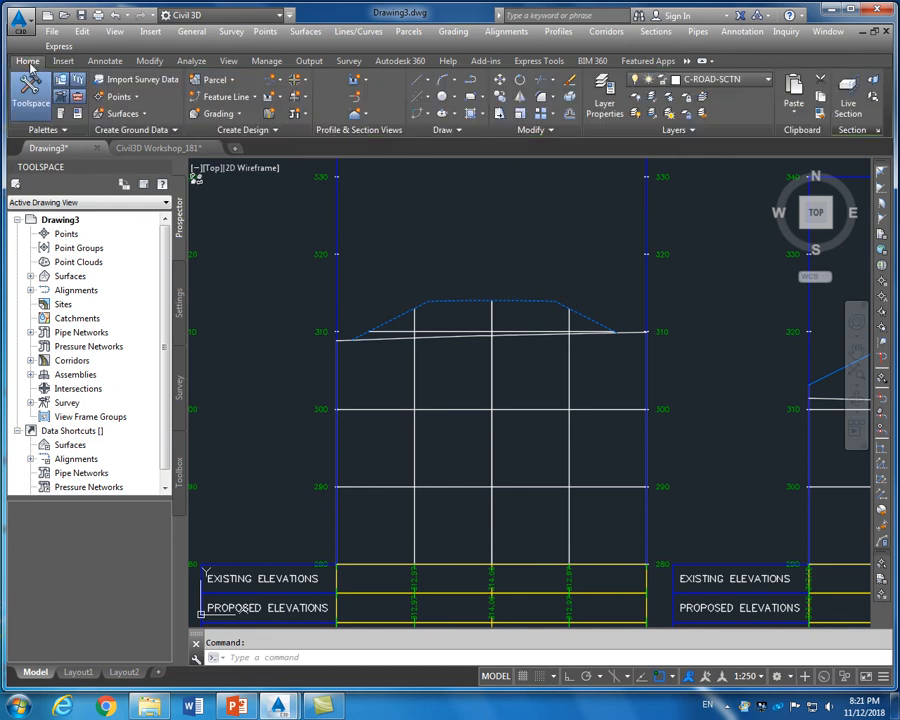
key(Escape)
scroll(494, 394, down, 4)
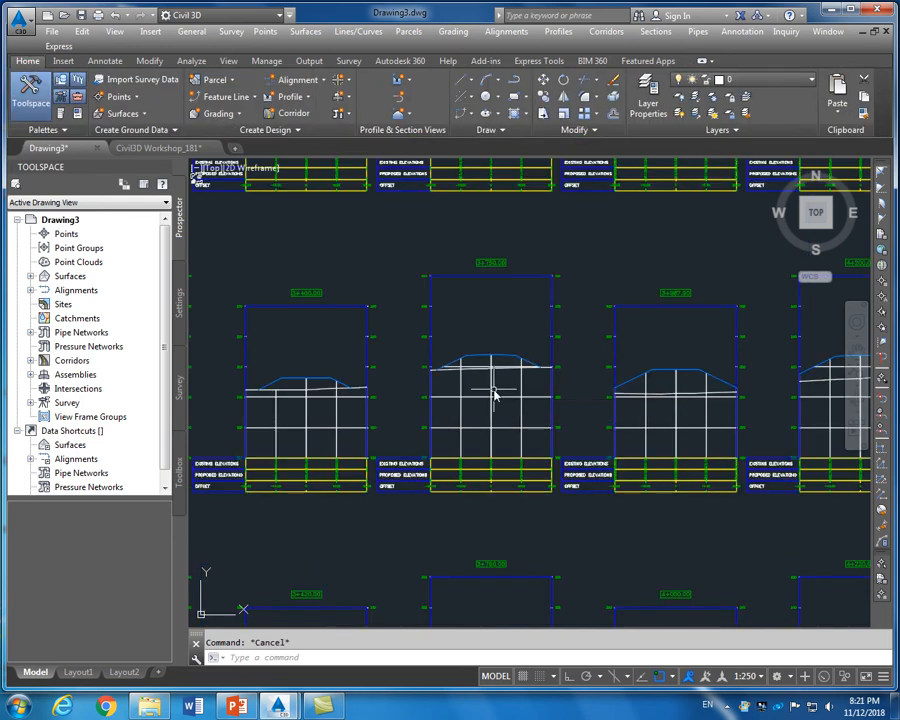
scroll(30, 46, up, 1)
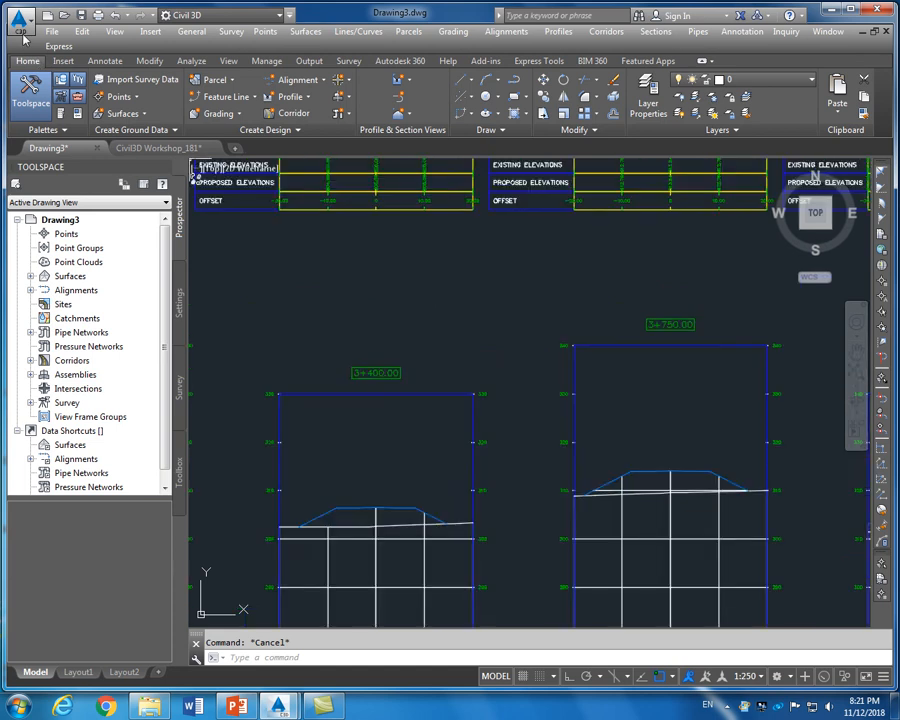
scroll(30, 46, down, 5)
scroll(357, 256, up, 4)
scroll(357, 256, down, 7)
scroll(244, 194, up, 11)
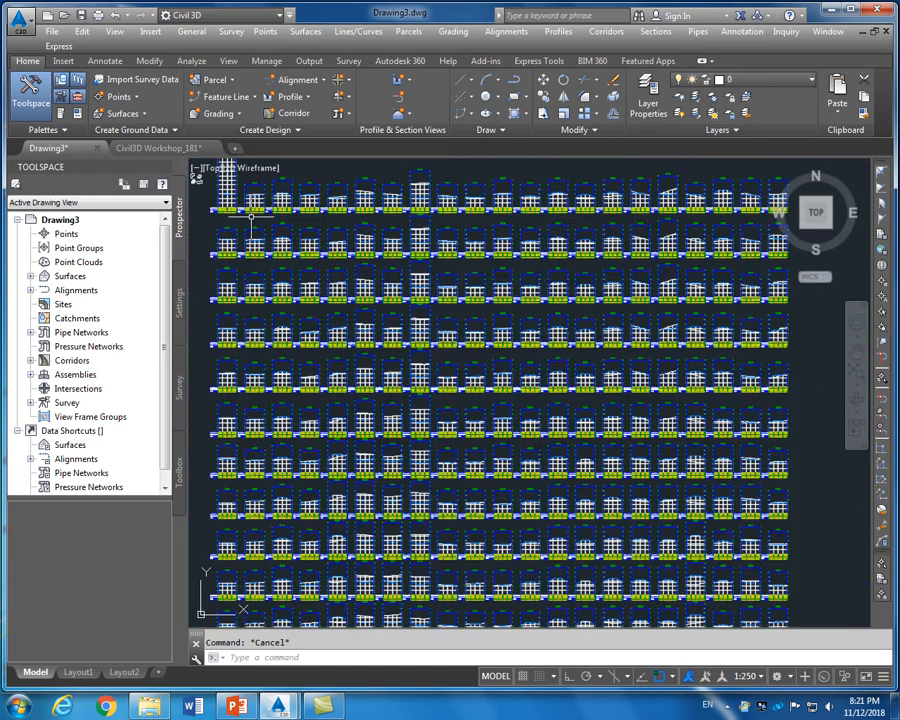
scroll(290, 262, down, 5)
scroll(322, 292, up, 5)
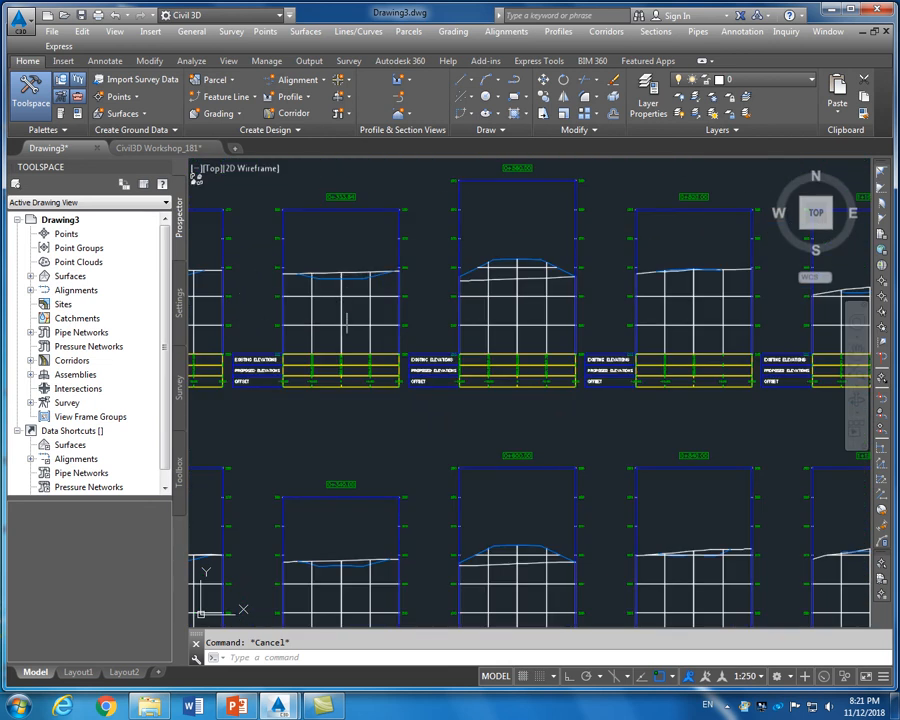
click(342, 310)
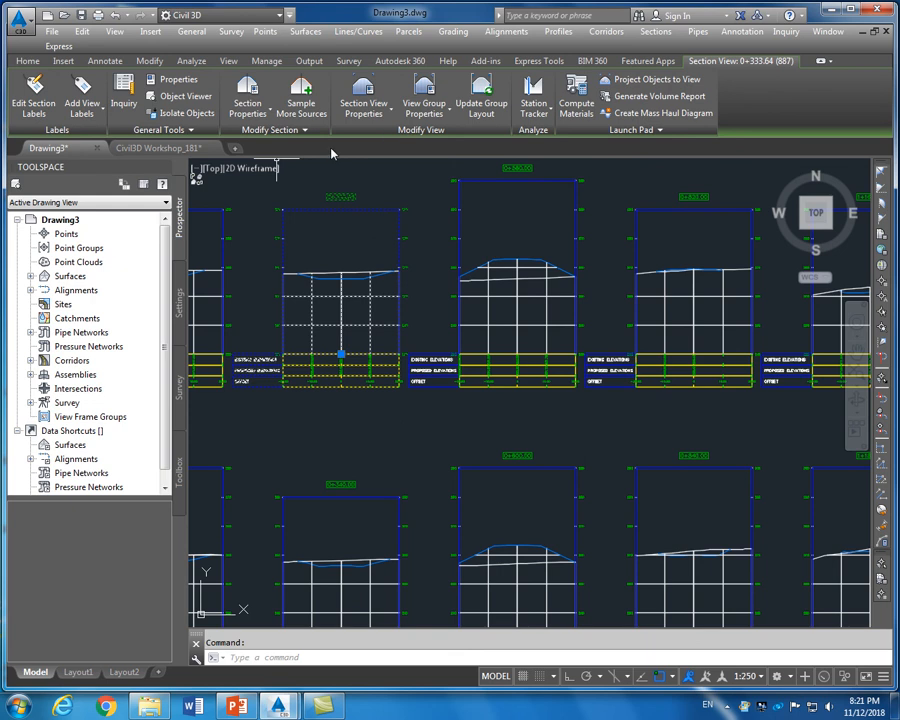
Add DESIGN to the sampled sources of SL Collection - 1 and apply the change
click(303, 100)
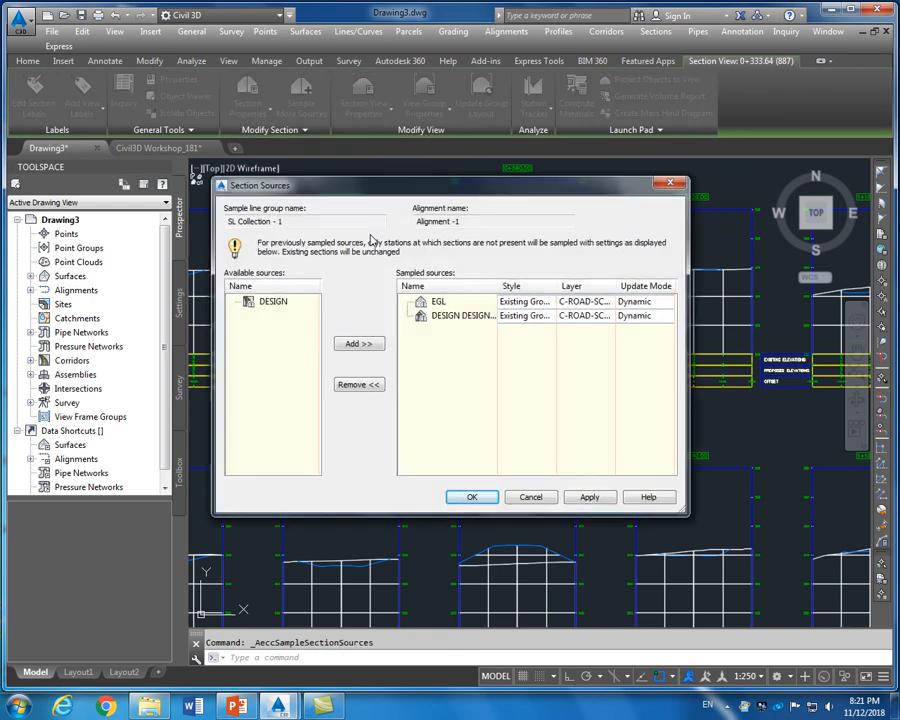
click(280, 306)
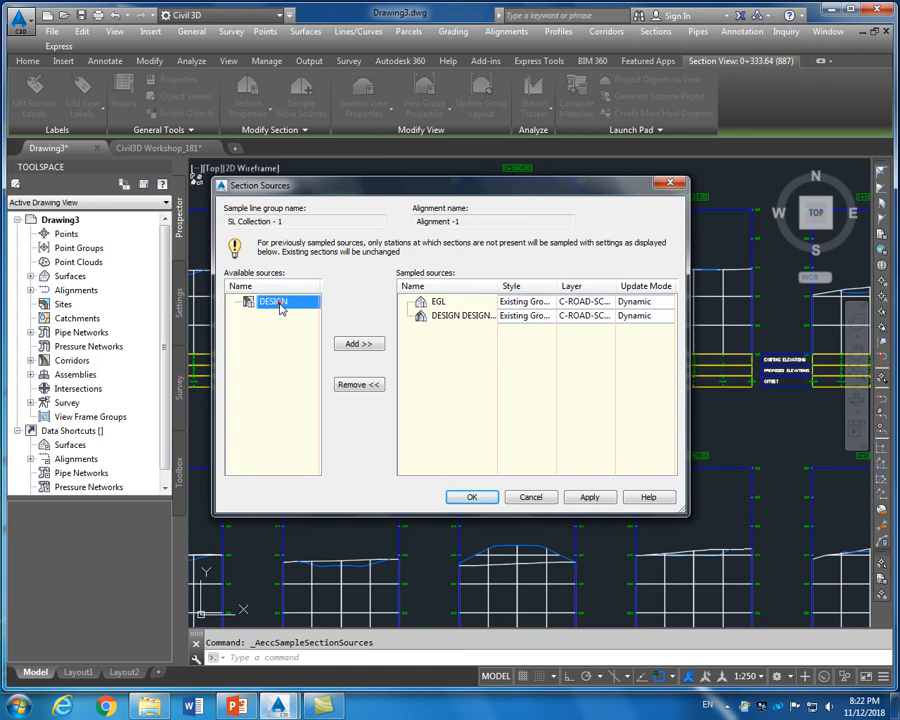
click(355, 345)
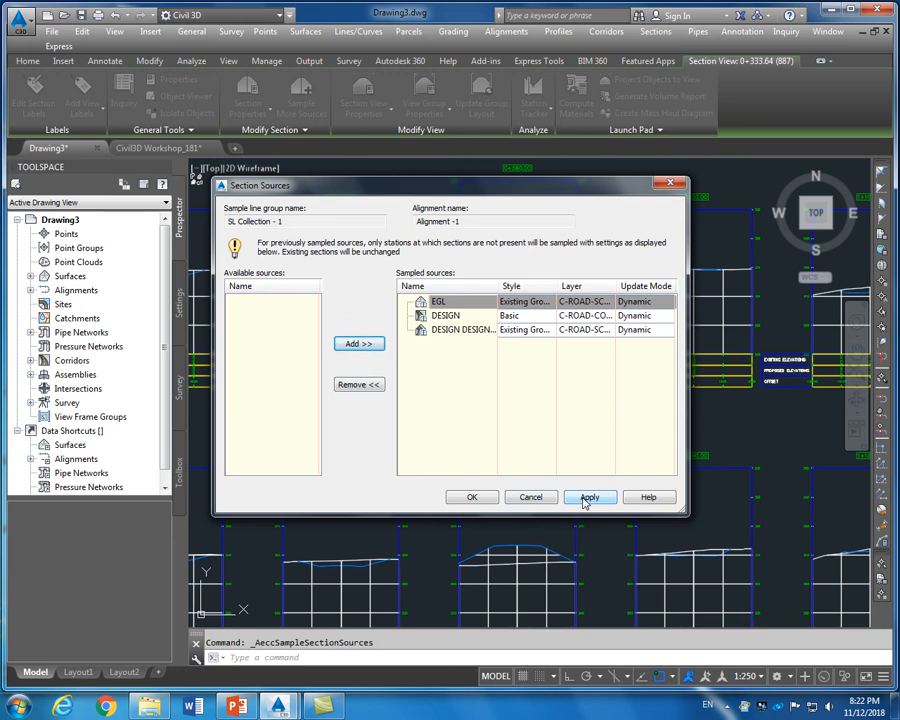
click(587, 497)
click(453, 495)
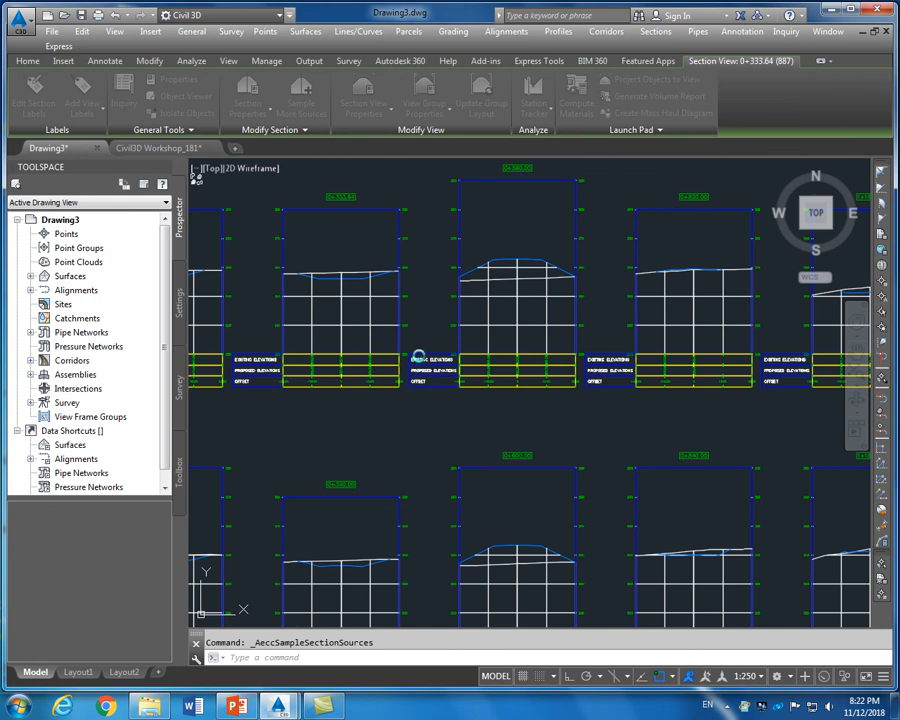
scroll(444, 316, down, 3)
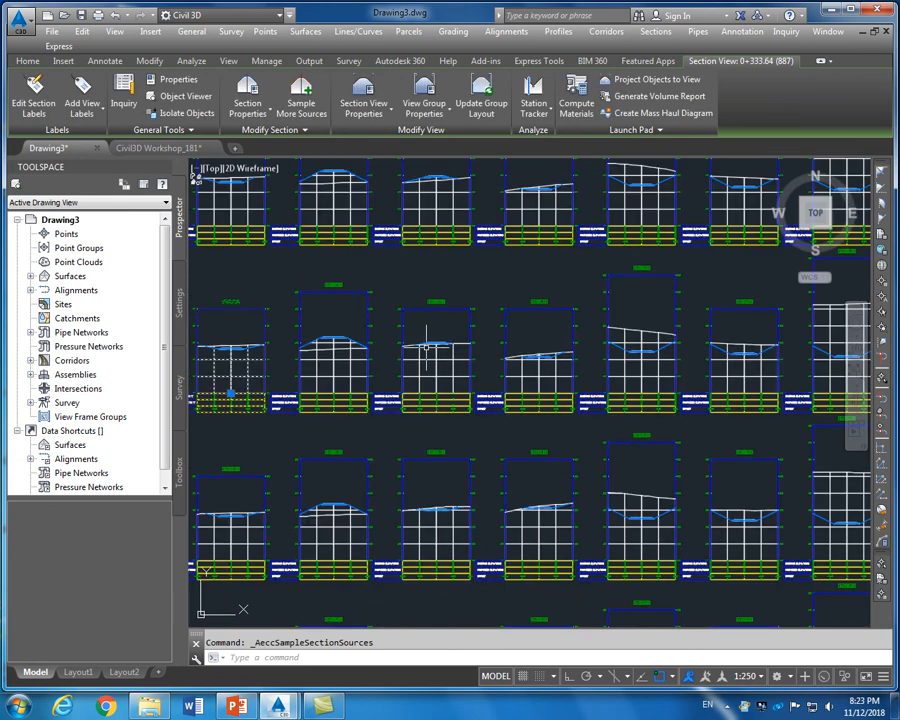
scroll(430, 316, up, 10)
scroll(458, 315, up, 4)
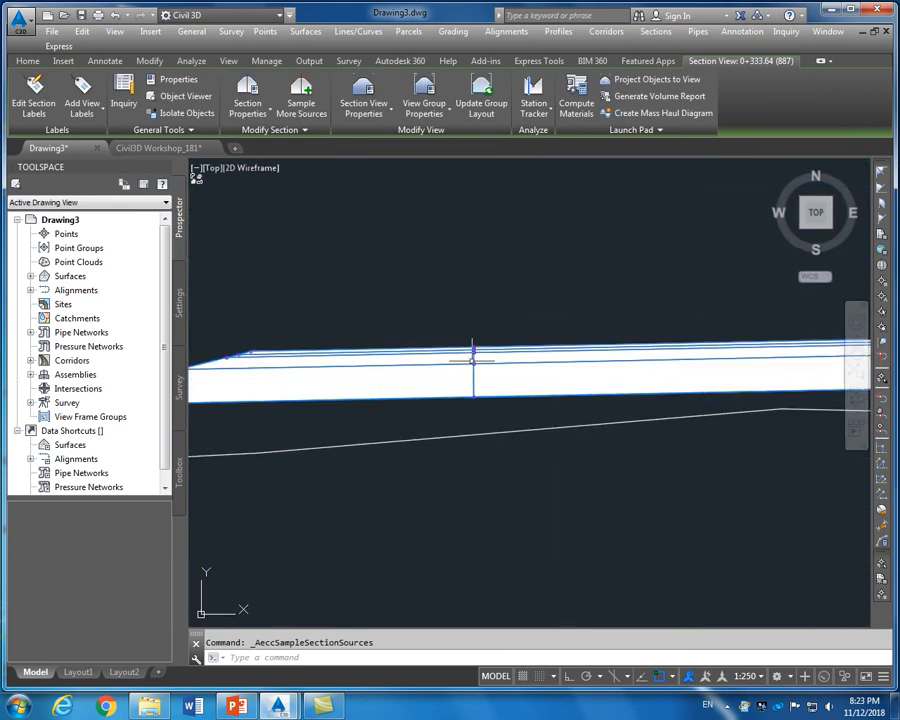
scroll(434, 302, down, 3)
scroll(562, 320, up, 3)
scroll(562, 320, down, 5)
scroll(580, 327, up, 3)
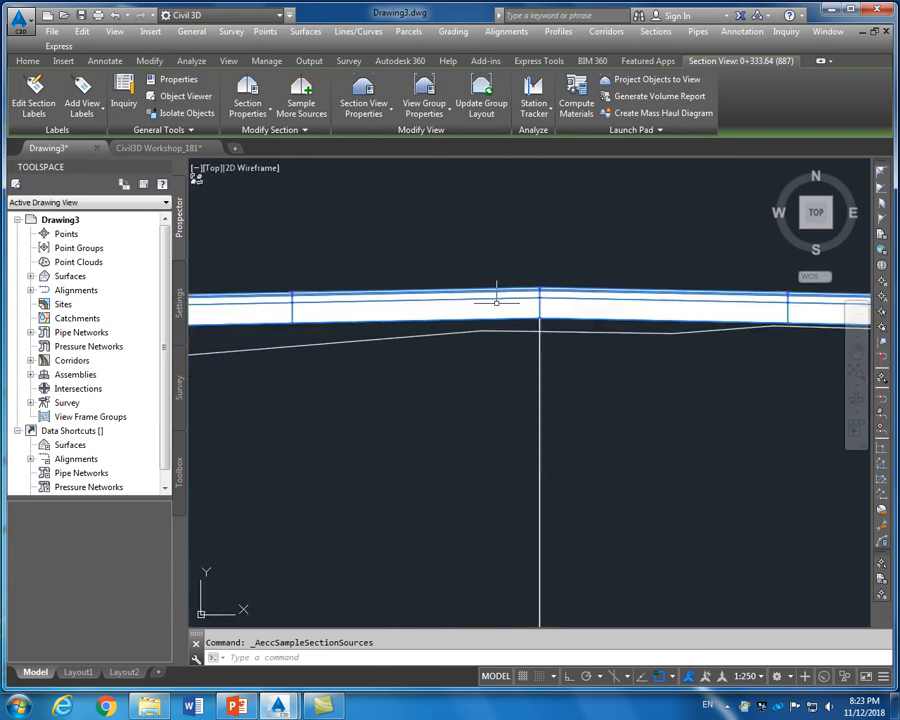
scroll(490, 305, down, 2)
scroll(490, 305, down, 10)
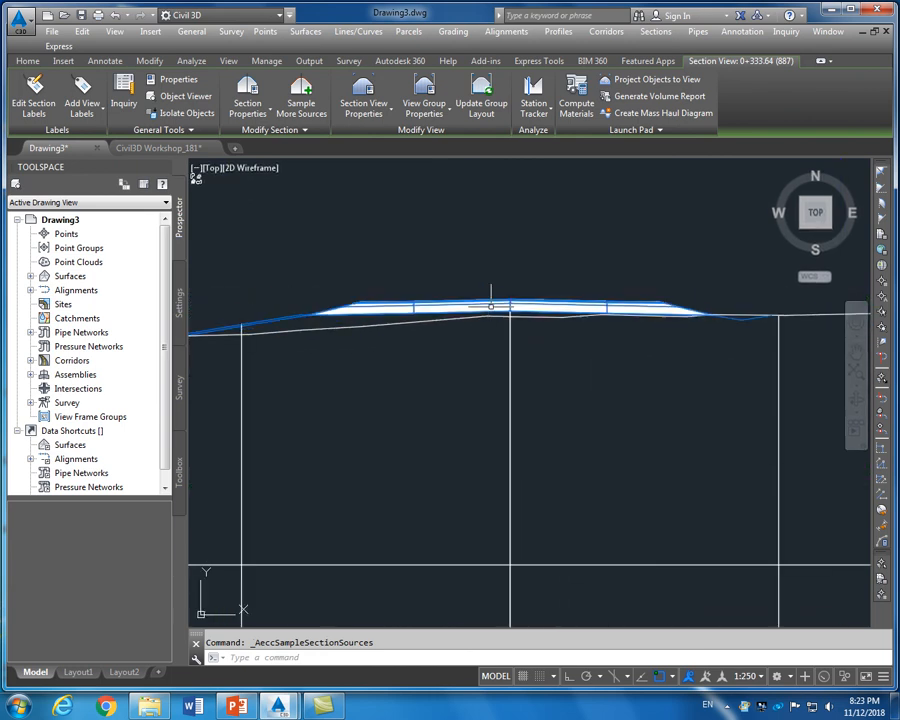
scroll(320, 295, up, 8)
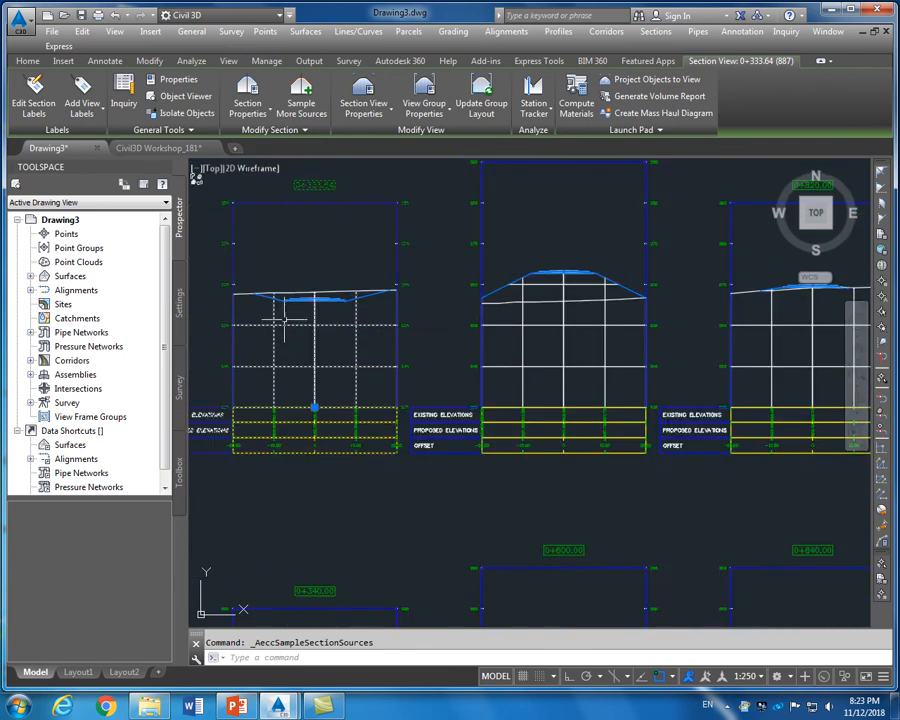
scroll(310, 290, down, 8)
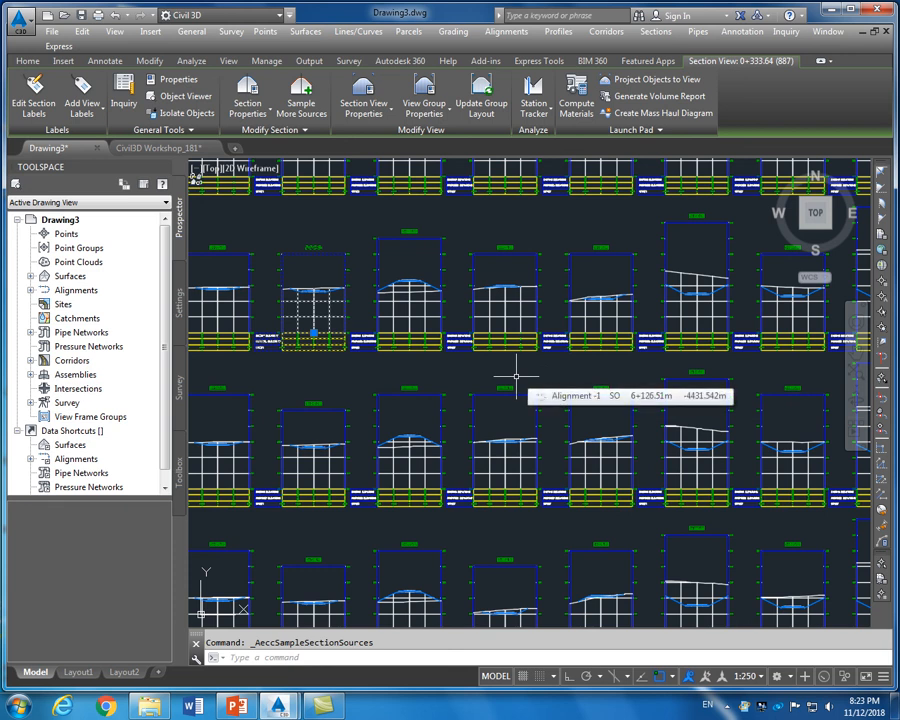
scroll(516, 377, down, 5)
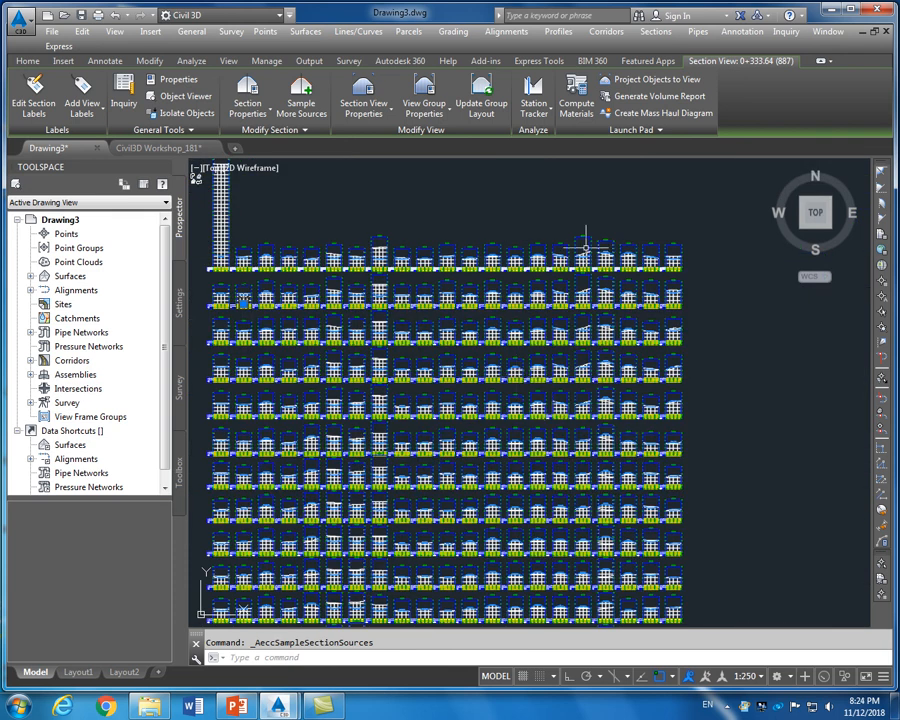
Start Compute Materials for Alignment -1 with sample line group SL Collection - 1
click(655, 31)
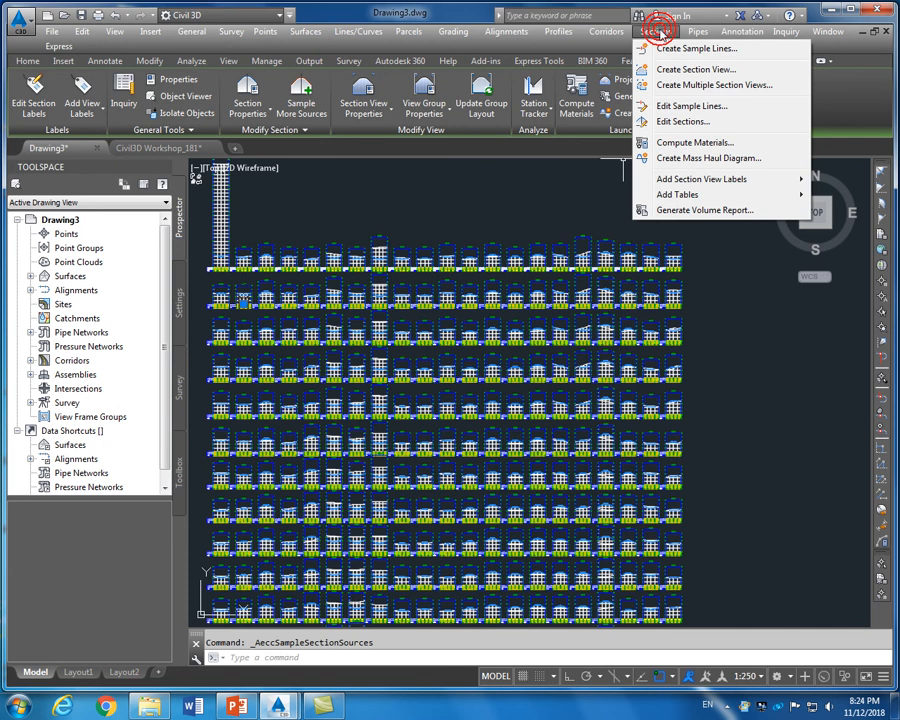
click(682, 146)
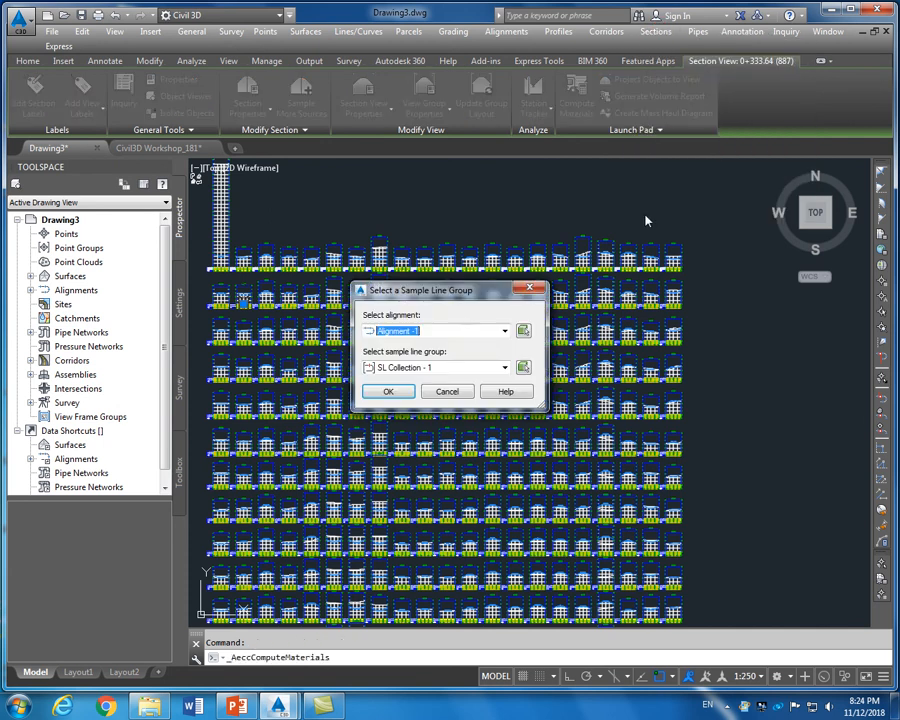
drag(439, 292, 466, 242)
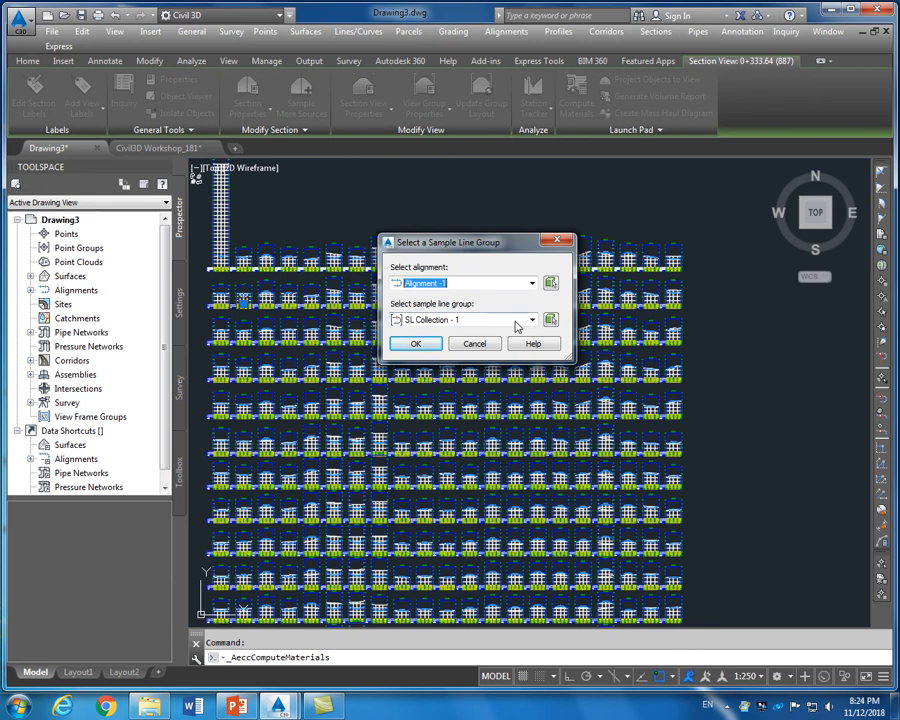
click(527, 284)
click(527, 284)
click(496, 318)
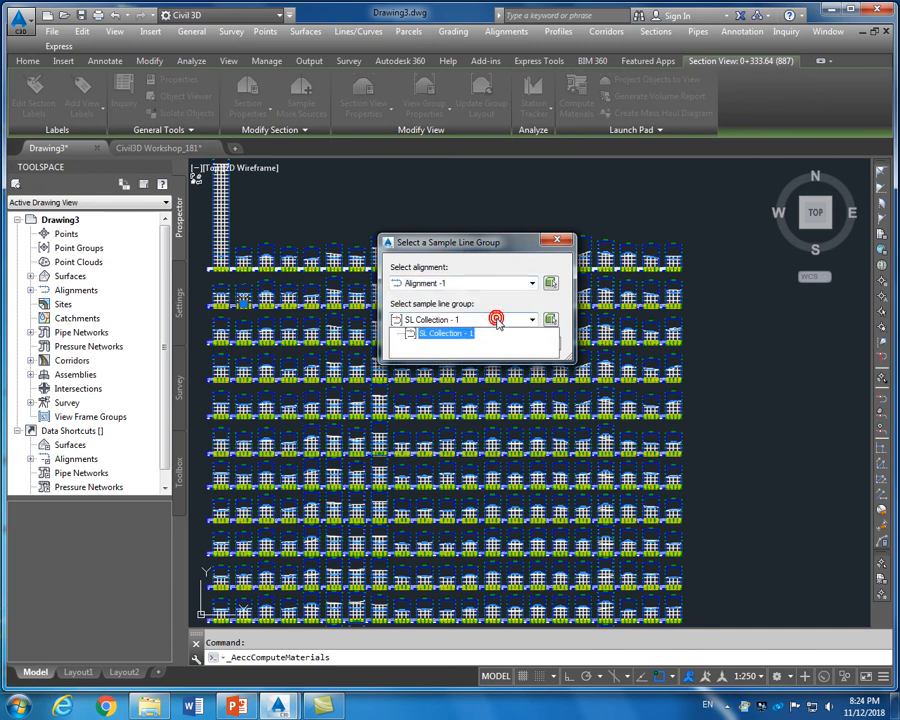
click(498, 336)
click(415, 345)
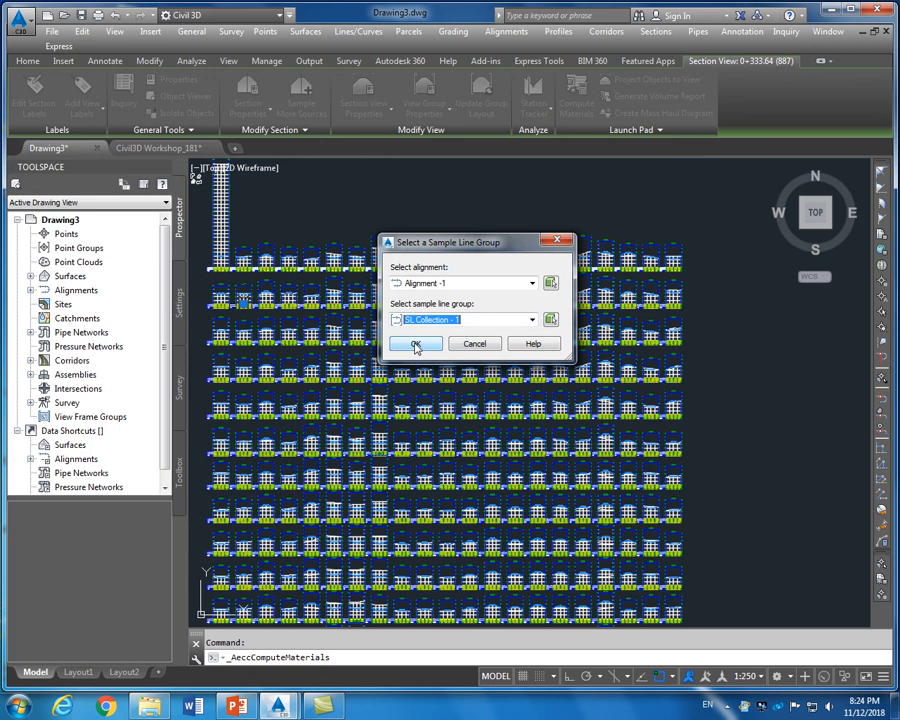
click(415, 345)
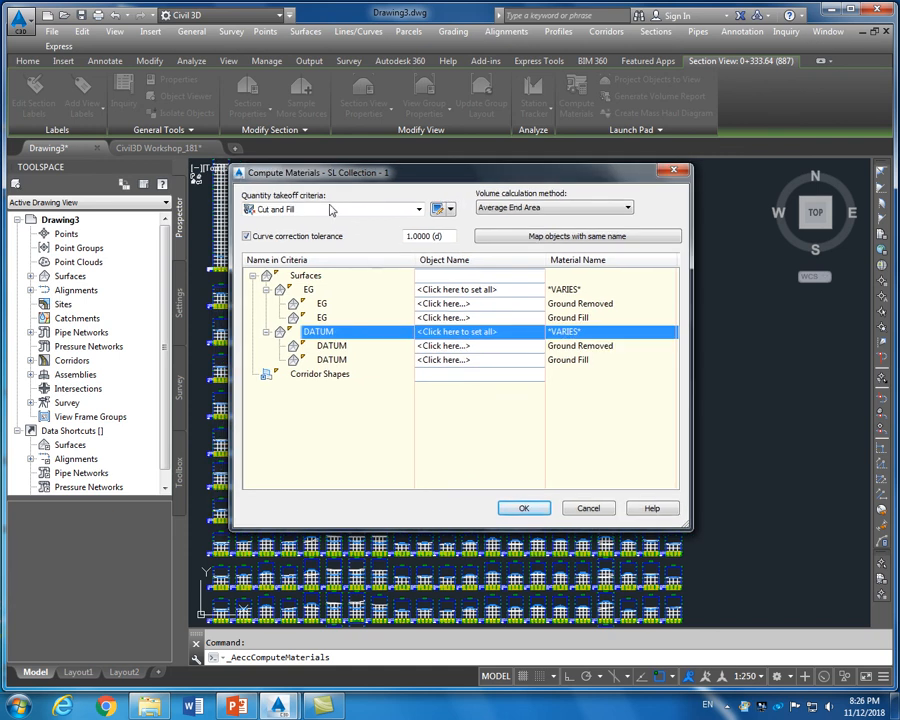
Compute Earthworks with EGL as Existing Ground, DESIGN DESIGN - (1) as Datum, Average End Area
click(418, 209)
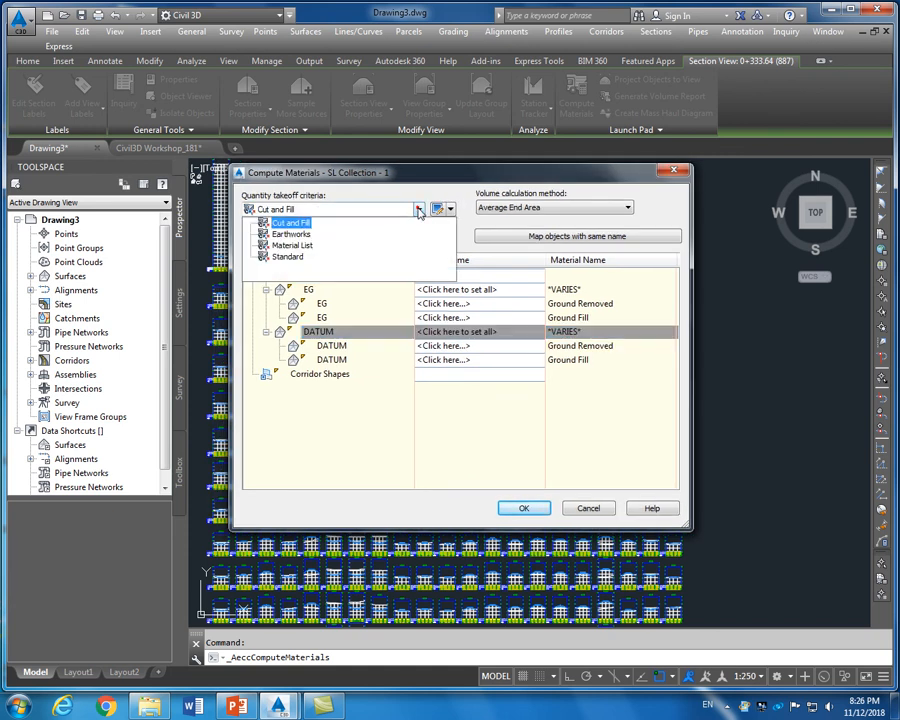
click(305, 236)
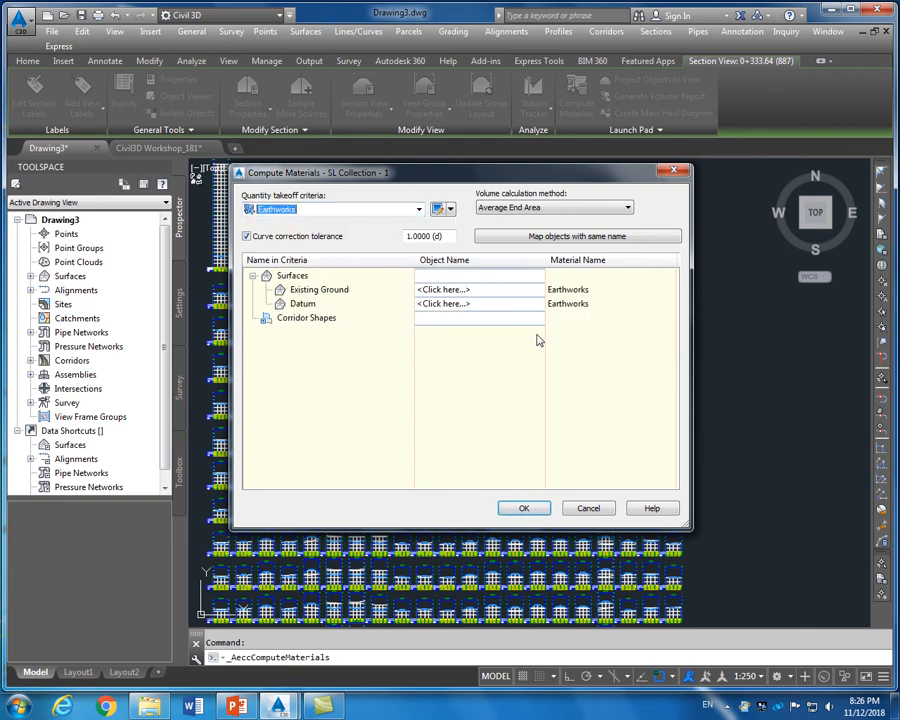
click(450, 290)
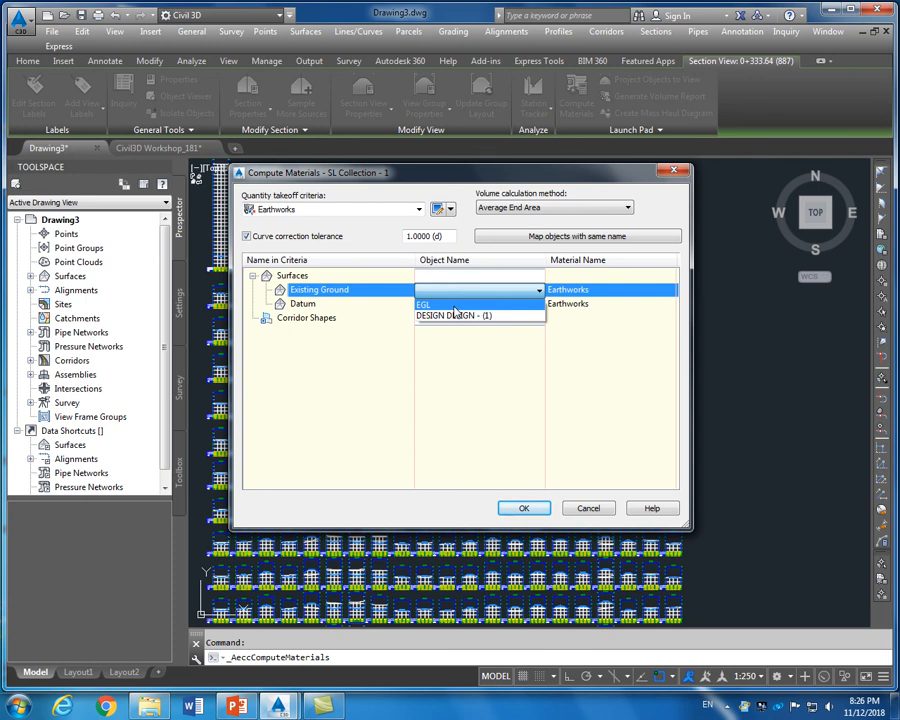
click(453, 305)
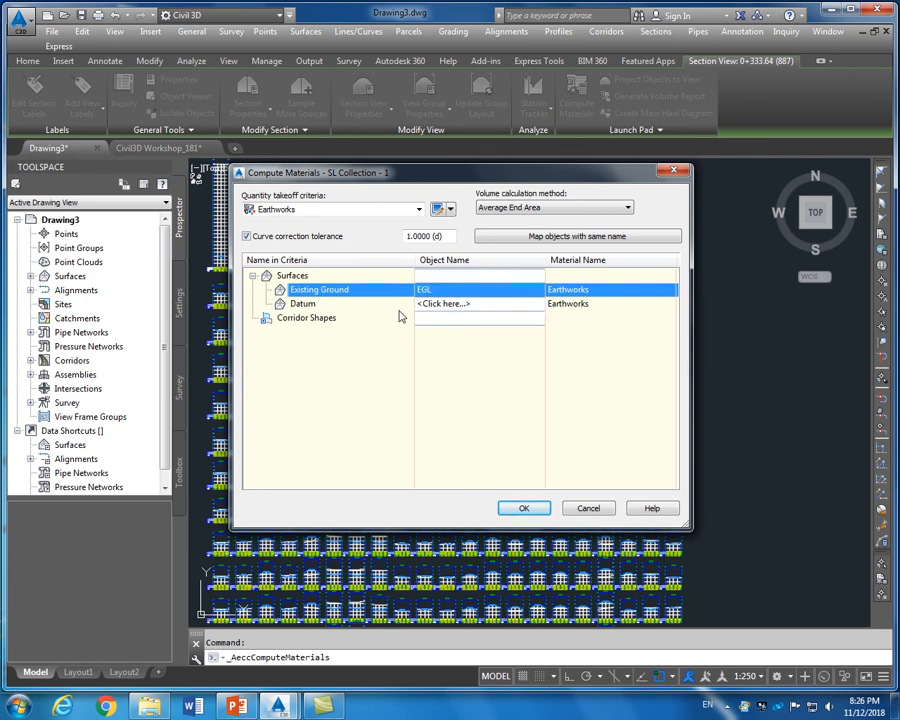
click(430, 304)
click(435, 331)
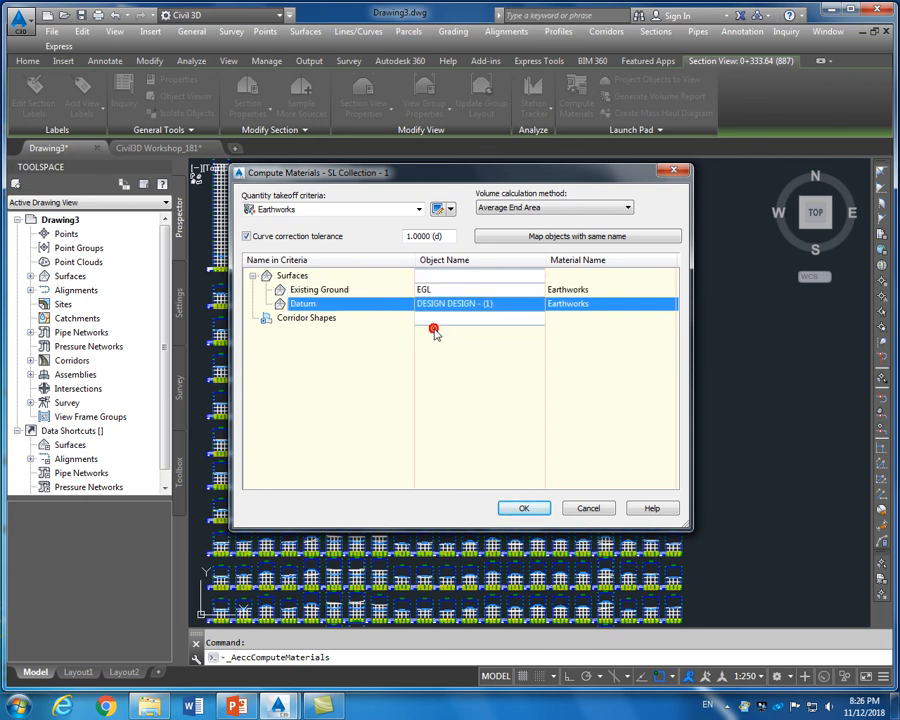
click(601, 208)
click(601, 210)
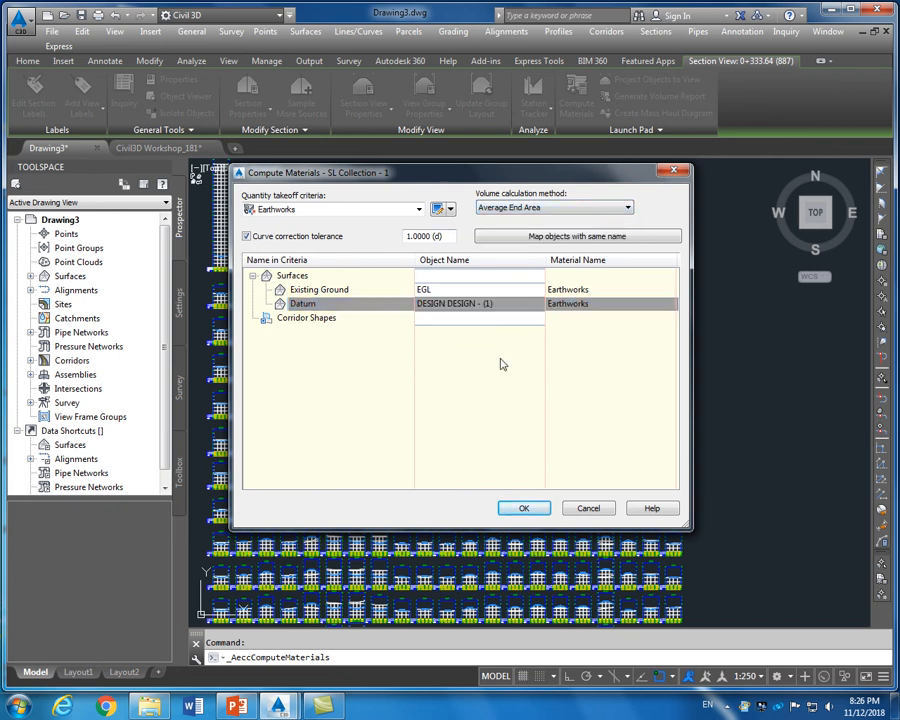
click(525, 508)
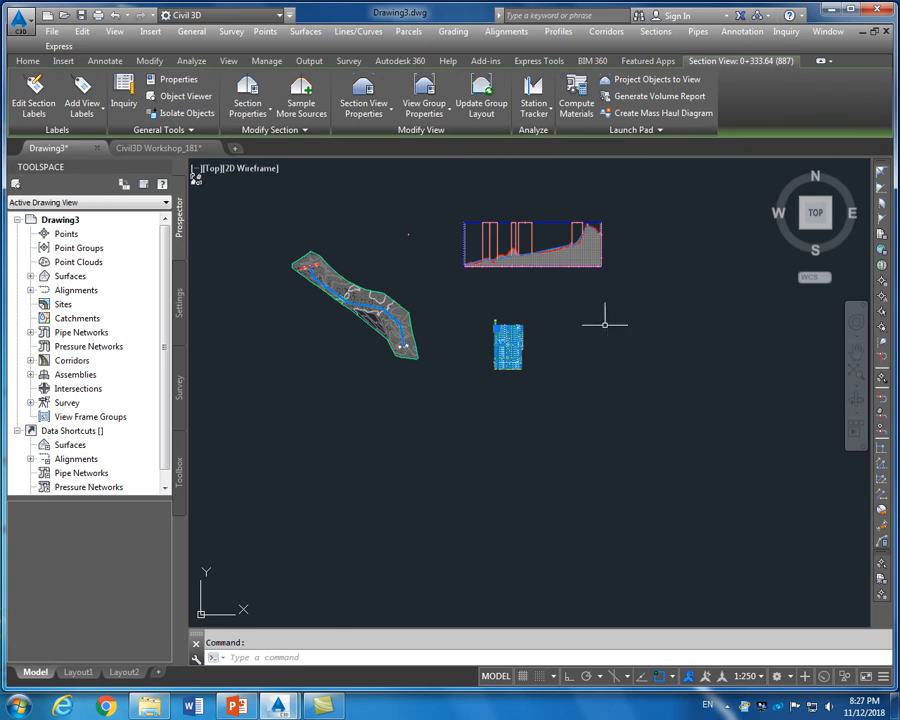
Start a mass haul diagram for Alignment -1 and SL Collection - 1 with Basic view style
click(657, 35)
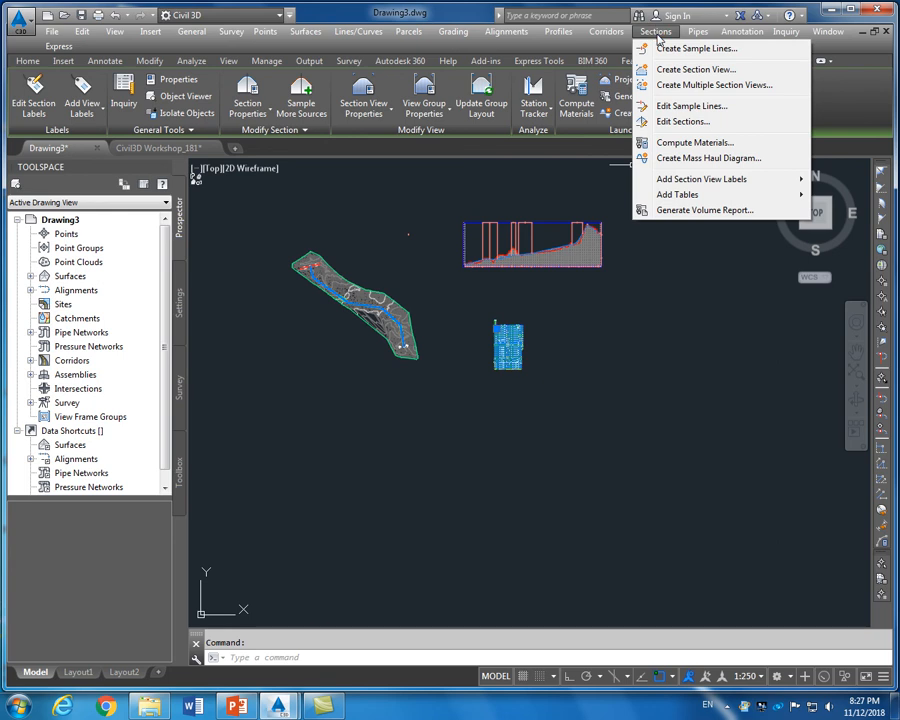
click(695, 160)
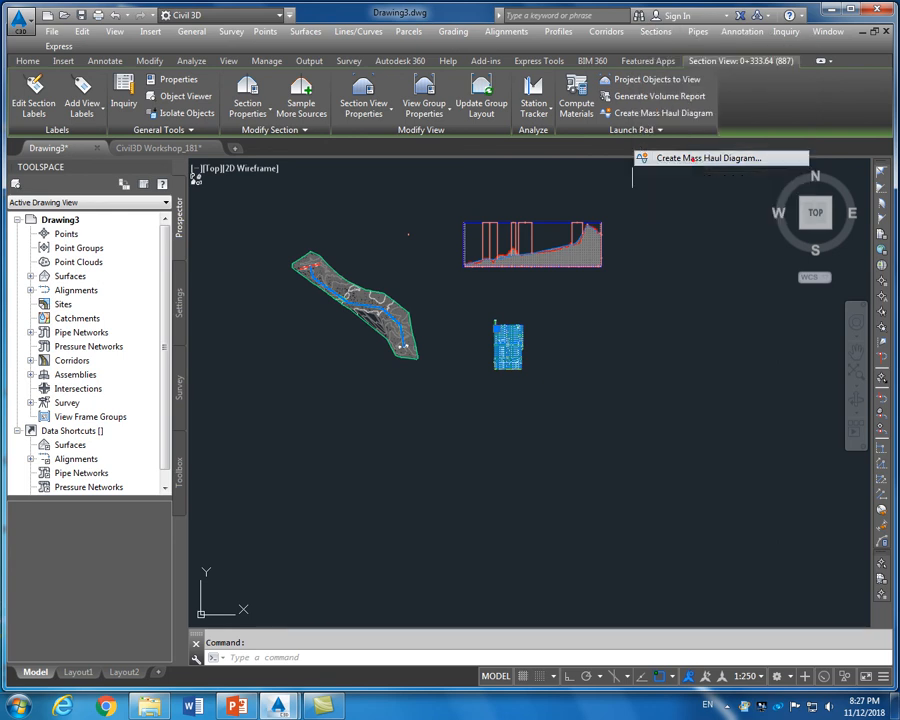
drag(556, 179, 579, 189)
click(518, 240)
click(518, 240)
click(462, 277)
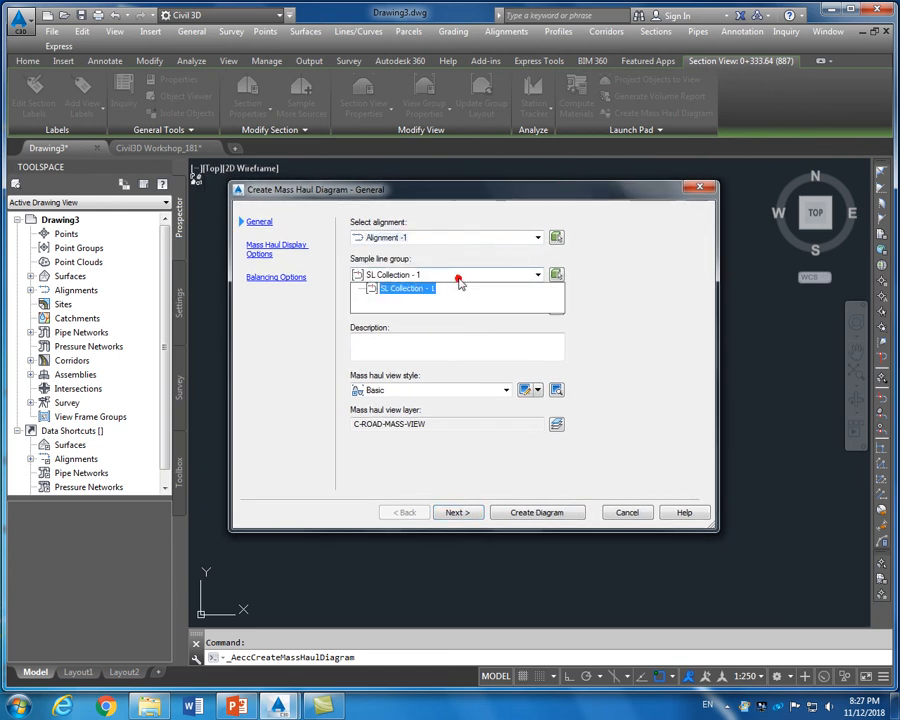
click(460, 284)
click(467, 312)
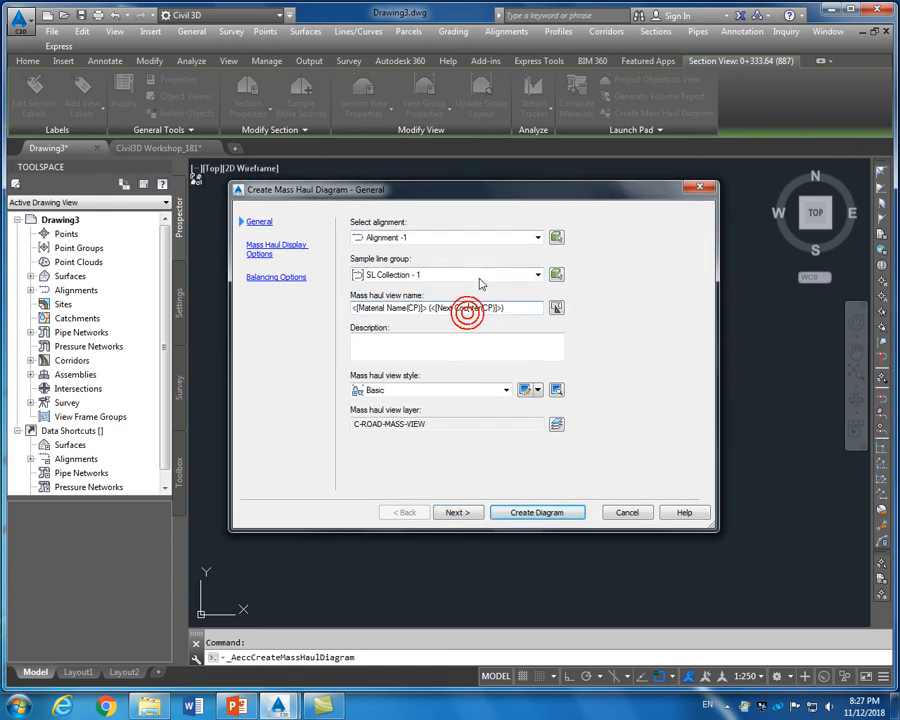
click(426, 390)
click(424, 389)
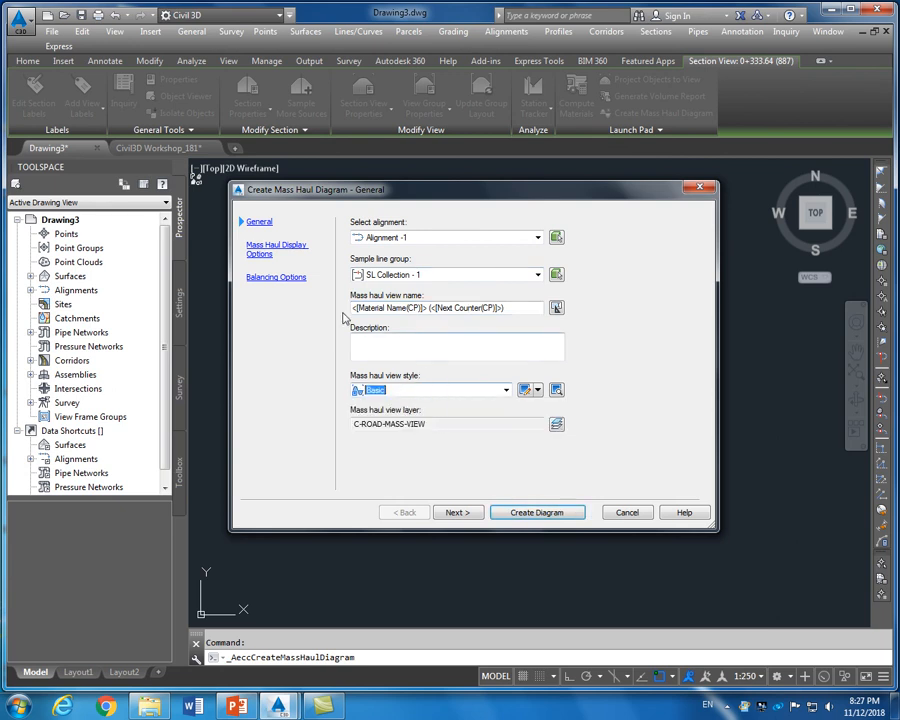
Plot Total Volume from Material List - (1) with a Basic mass haul line, then create the diagram
click(264, 249)
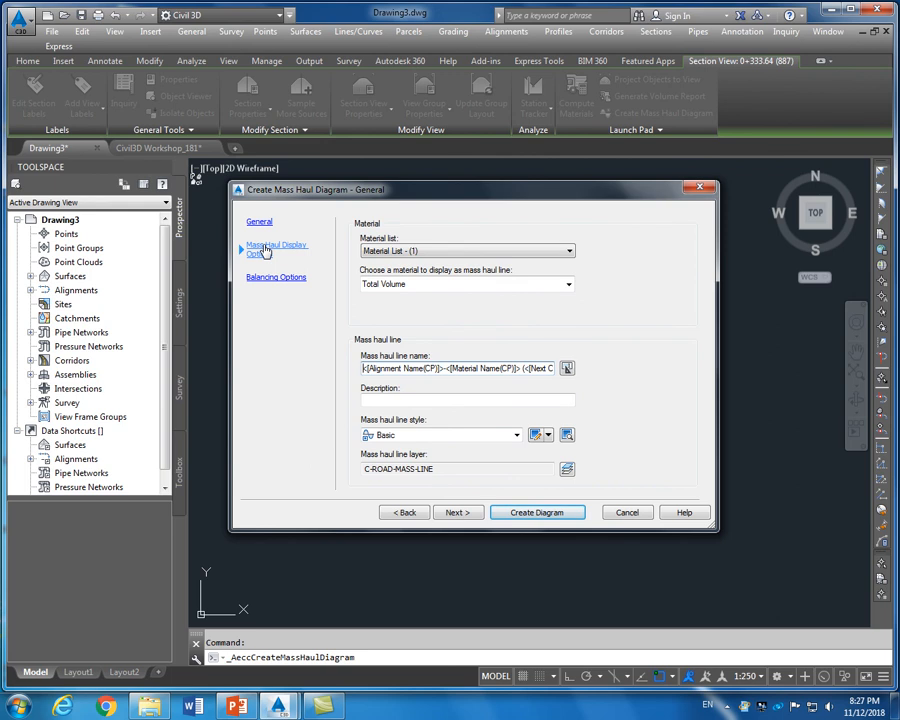
drag(446, 196, 467, 189)
click(455, 244)
click(455, 244)
click(487, 278)
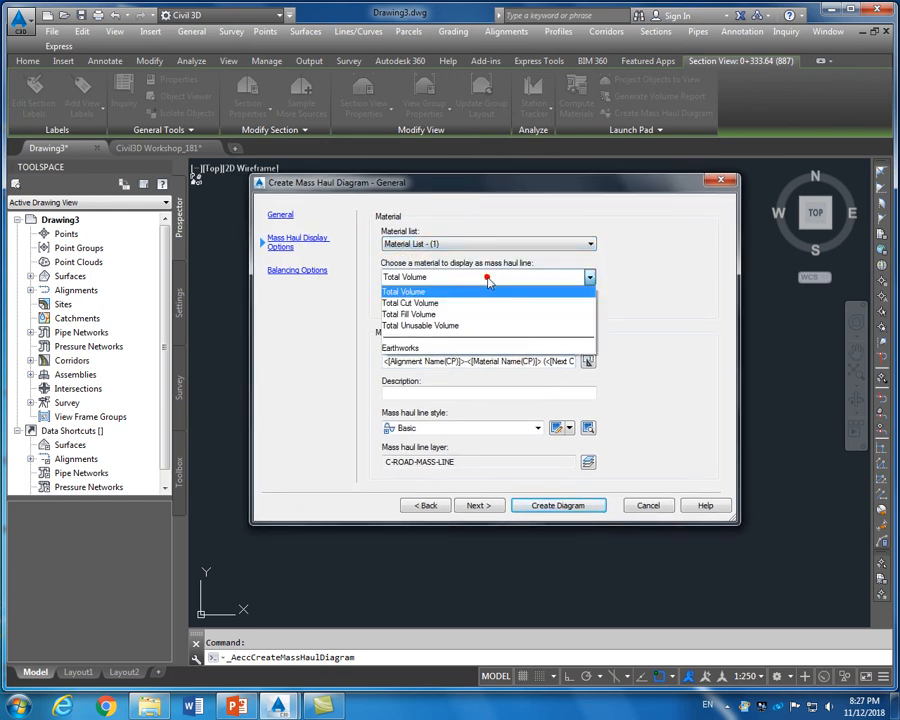
click(487, 280)
click(588, 277)
click(590, 290)
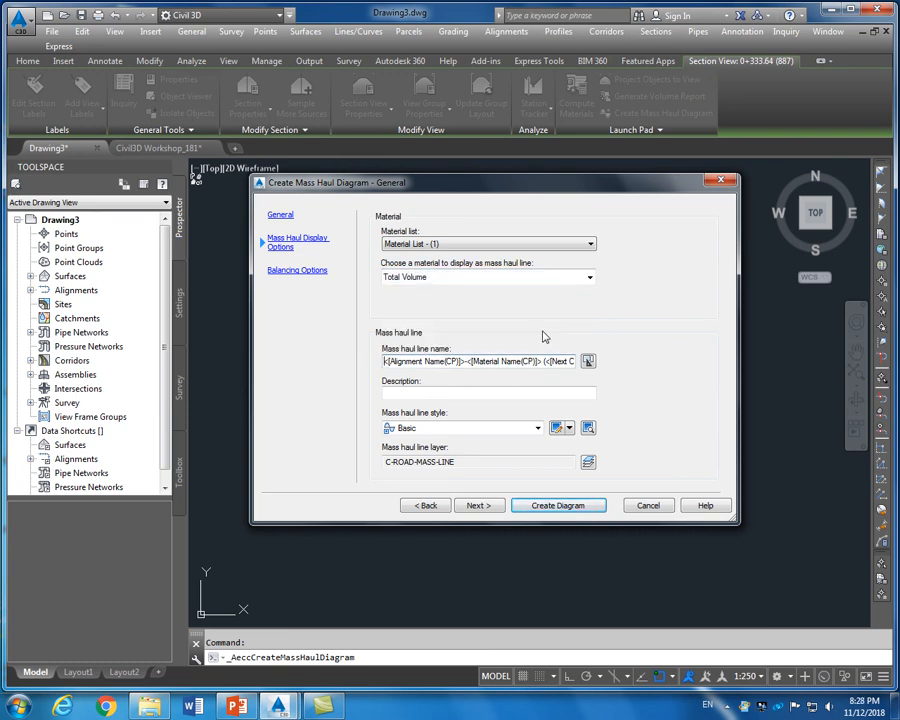
click(526, 430)
click(526, 430)
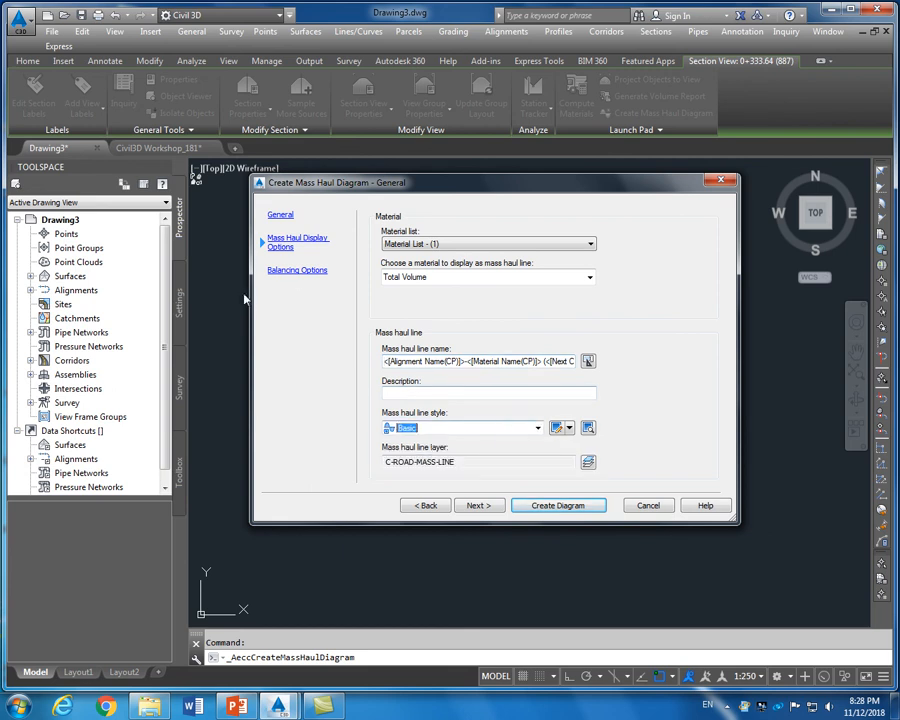
click(297, 271)
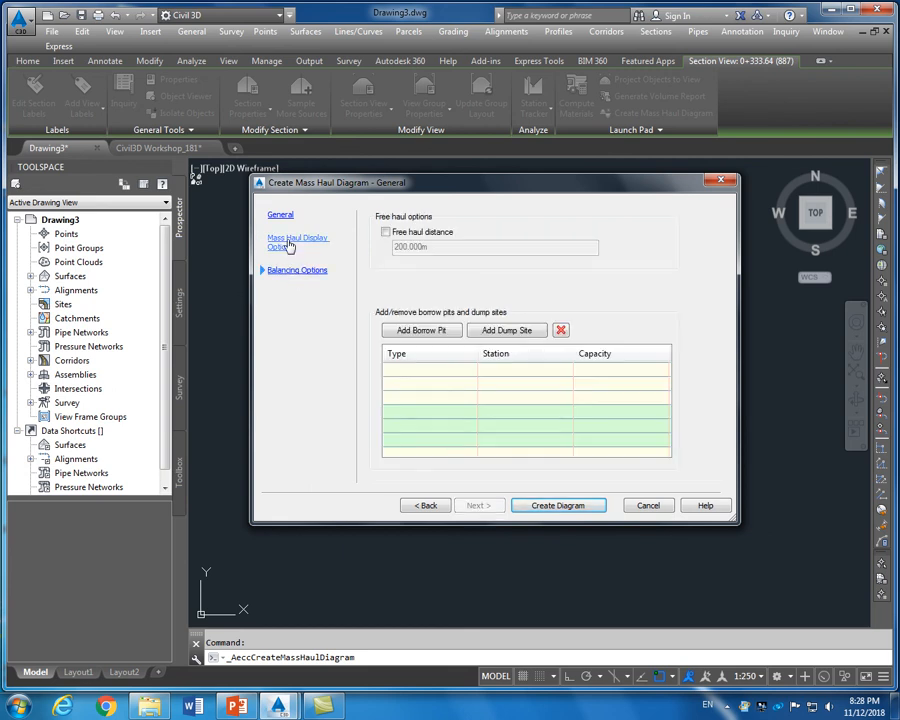
click(295, 243)
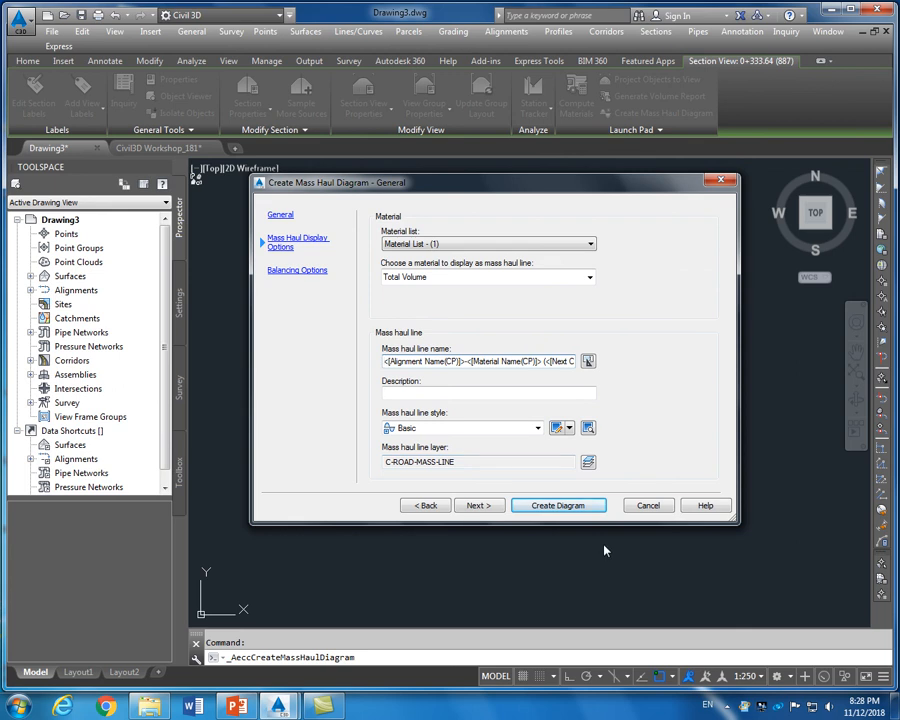
click(558, 506)
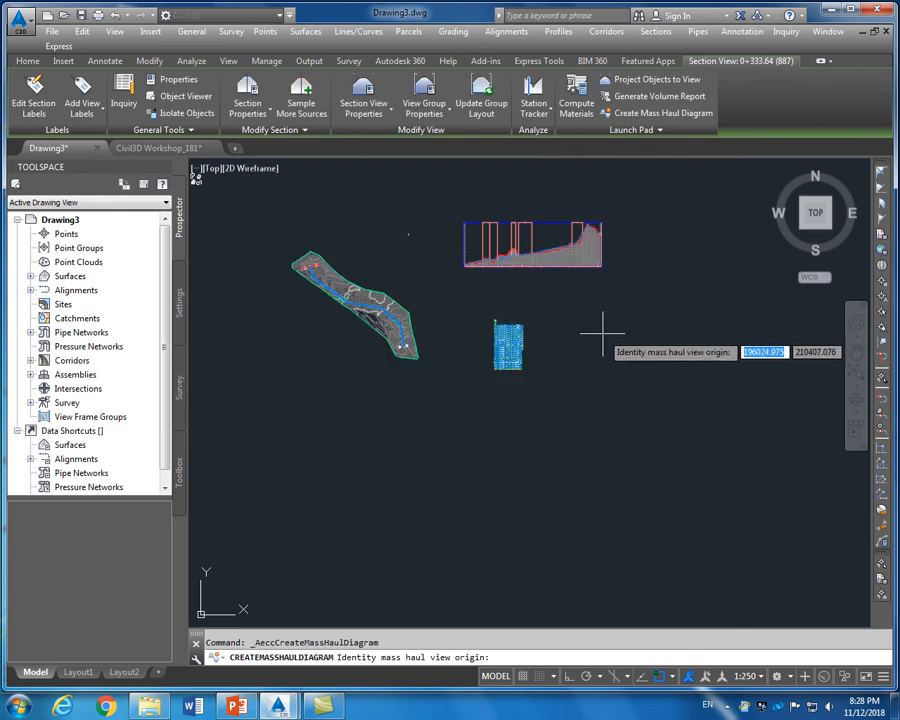
Place the Total Volume mass haul view to the right of the section grid
click(603, 332)
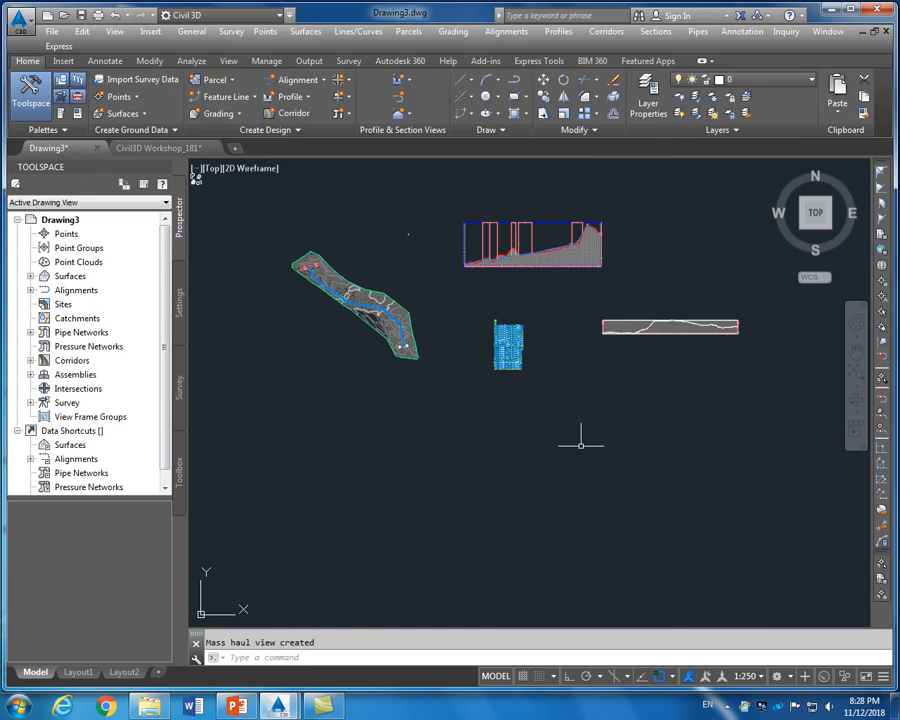
scroll(657, 312, up, 7)
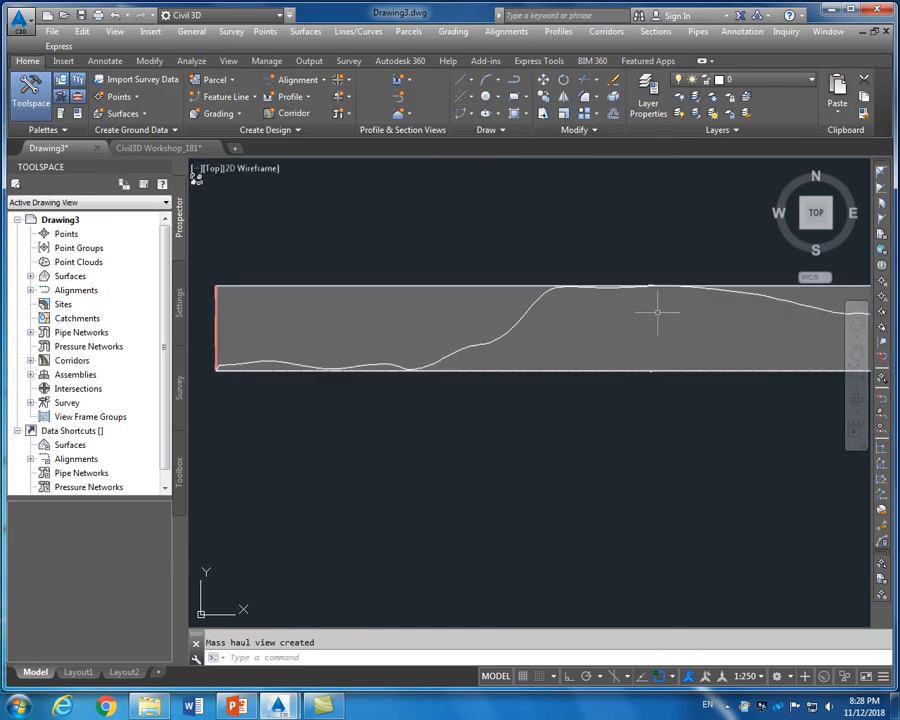
scroll(552, 338, down, 2)
scroll(554, 345, up, 8)
scroll(553, 345, up, 2)
scroll(552, 345, down, 6)
scroll(552, 335, up, 2)
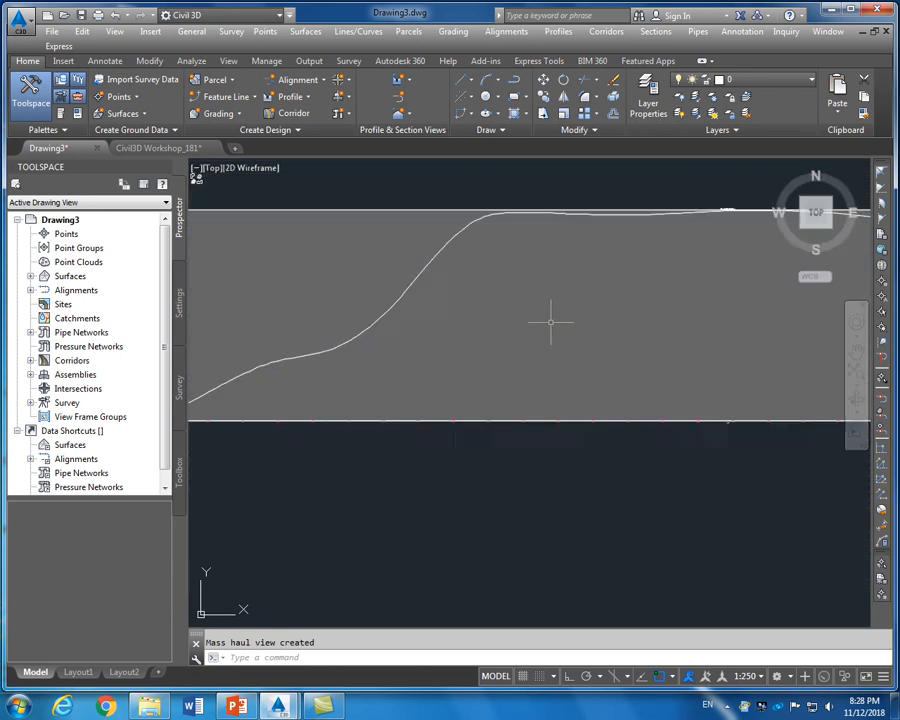
scroll(551, 321, up, 2)
Select the mass haul view and bring up its shortcut menu
click(518, 337)
scroll(519, 339, down, 2)
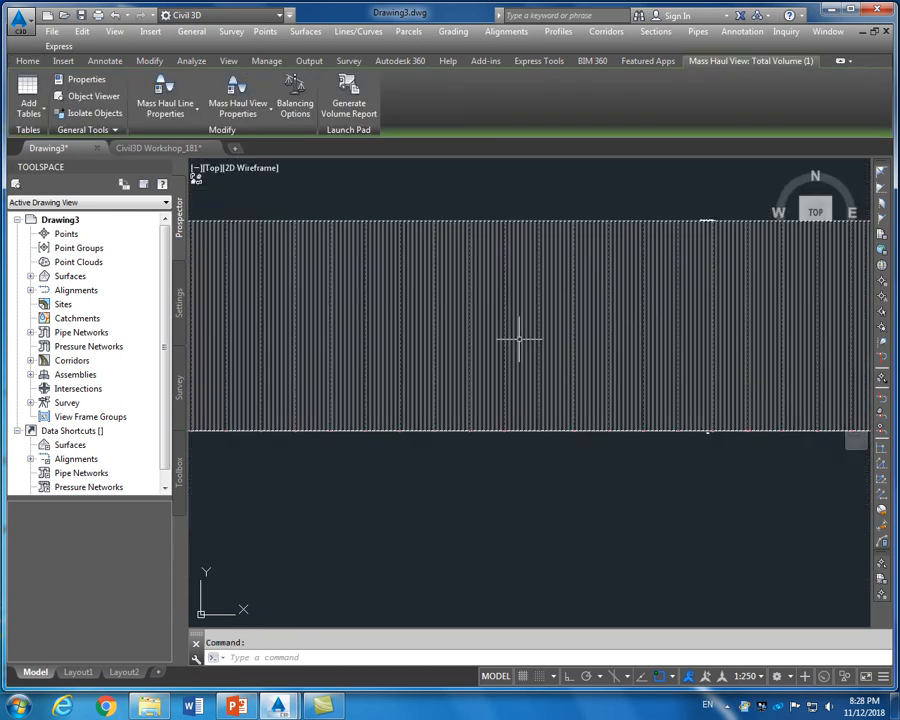
scroll(518, 338, down, 5)
right_click(518, 339)
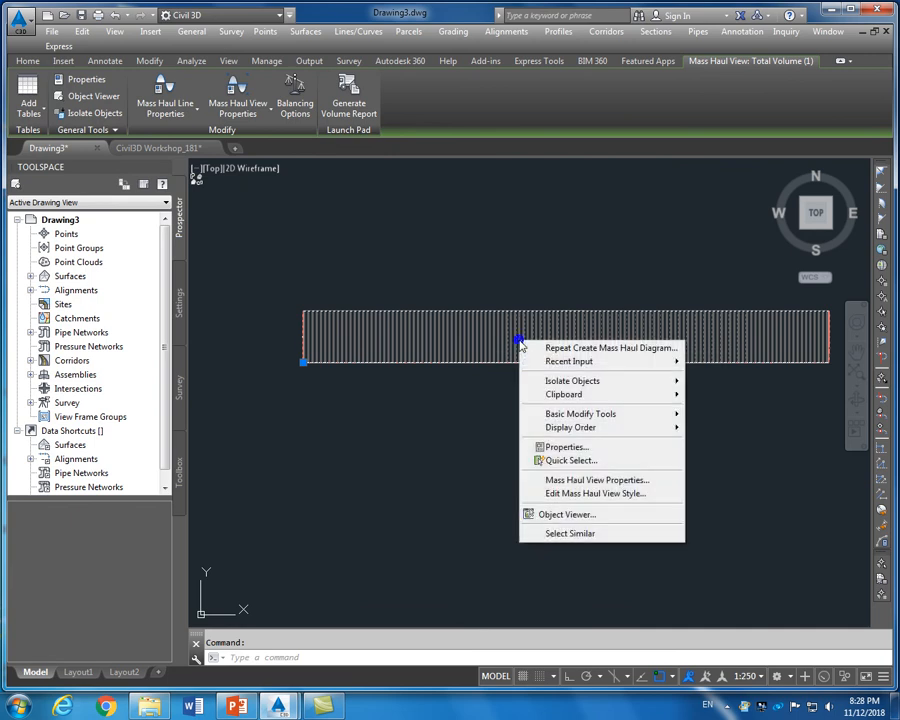
key(Escape)
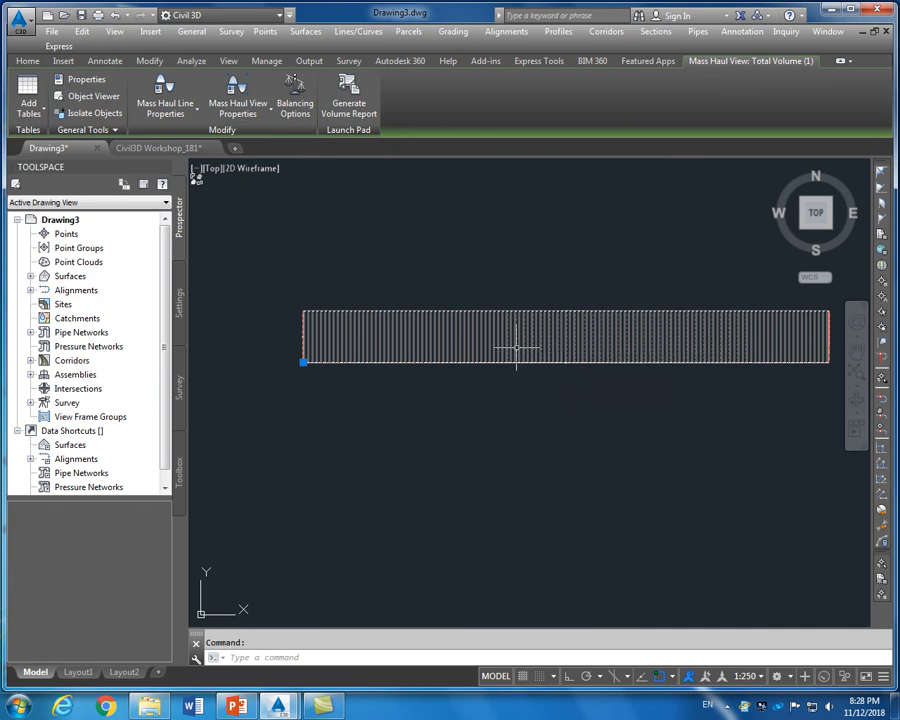
scroll(557, 347, up, 4)
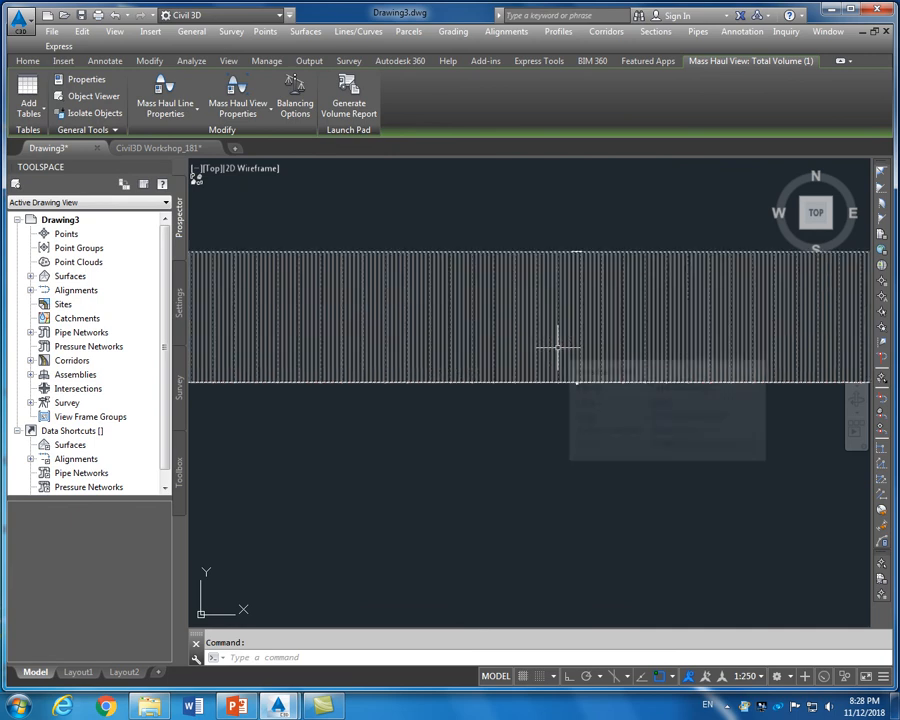
key(Escape)
click(563, 332)
right_click(563, 332)
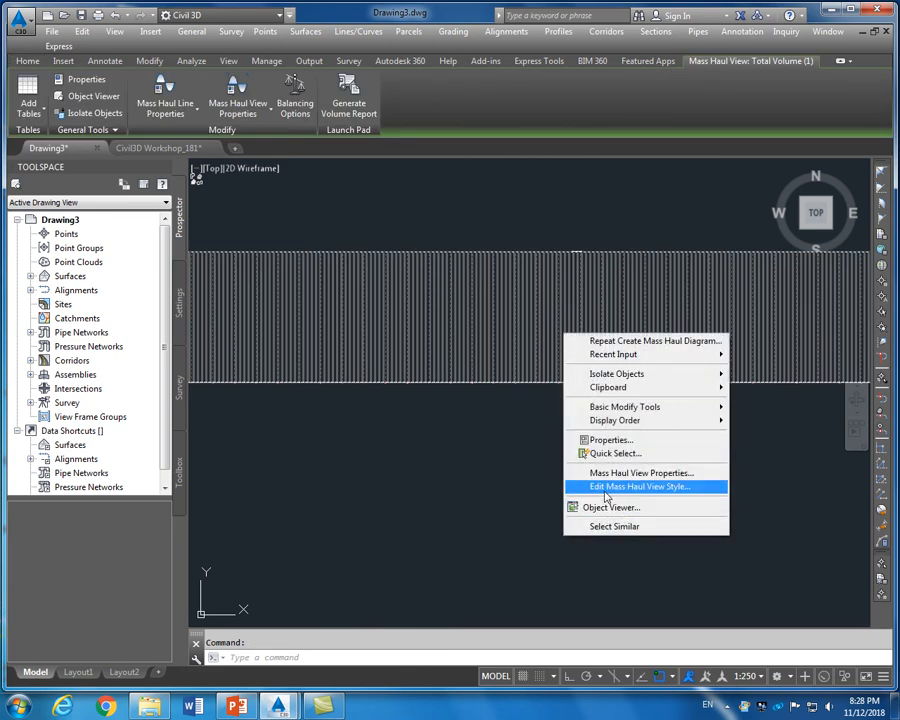
Set the vertical axis major tick interval to 10000 and minor interval to 1000
click(605, 488)
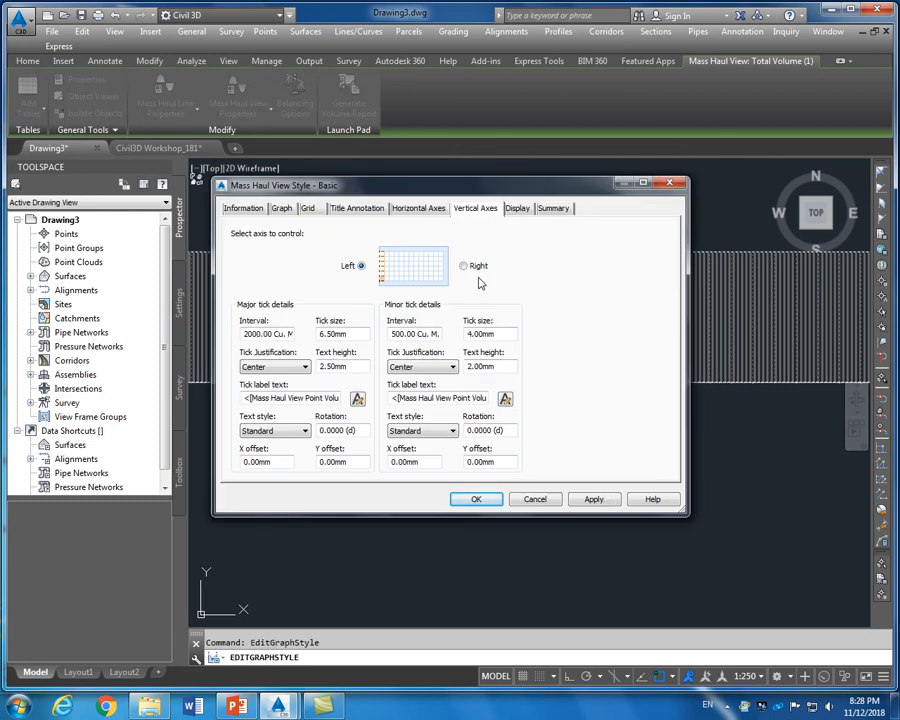
drag(467, 186, 530, 390)
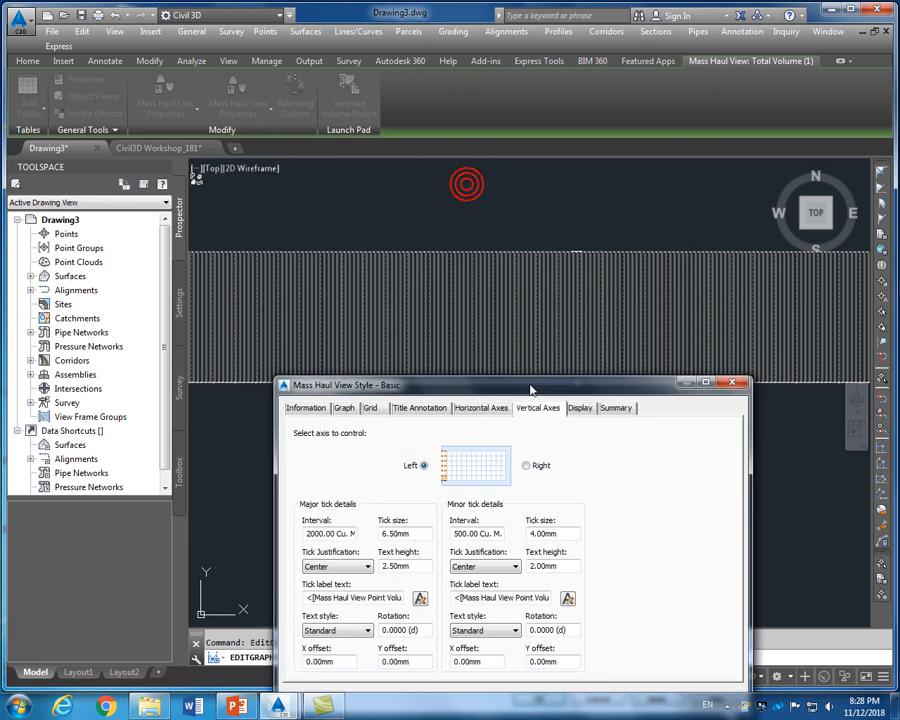
drag(597, 394, 624, 286)
double_click(363, 424)
text(10000)
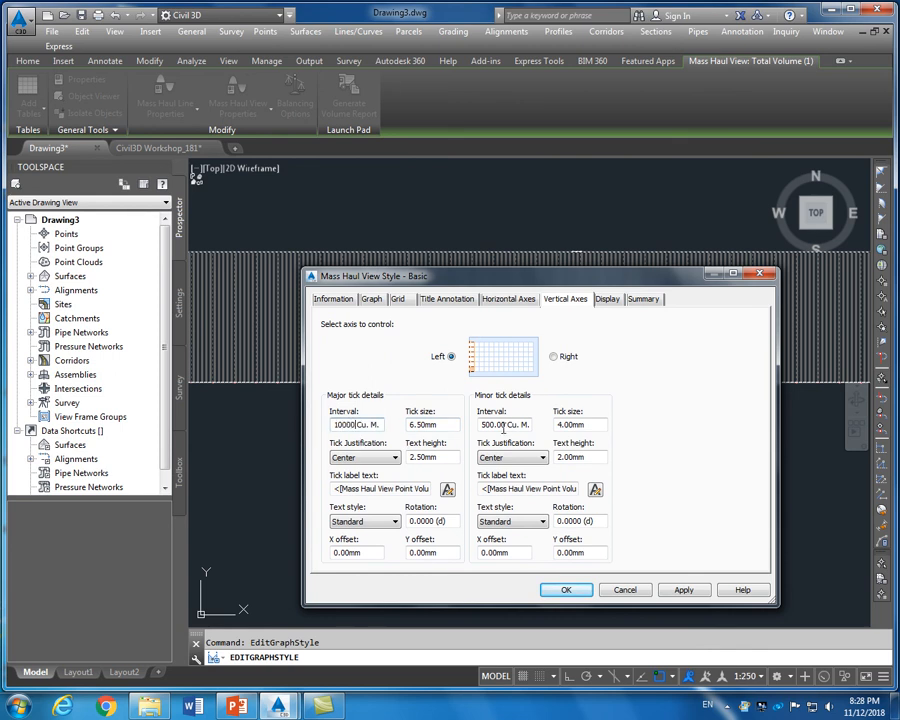
double_click(505, 425)
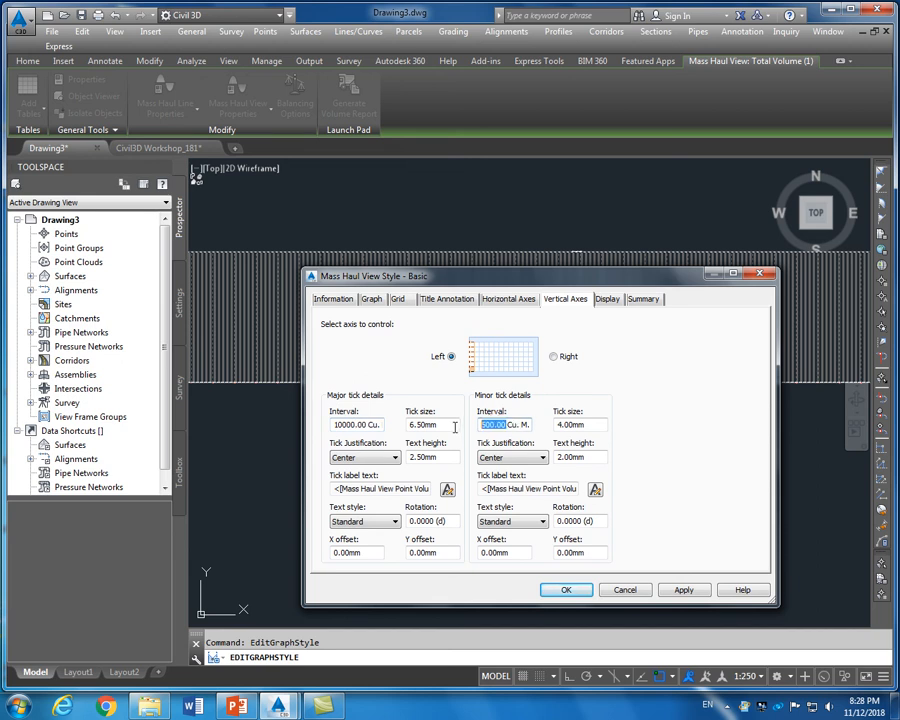
text(1000)
Clip both the vertical and horizontal grids to the graph
click(508, 299)
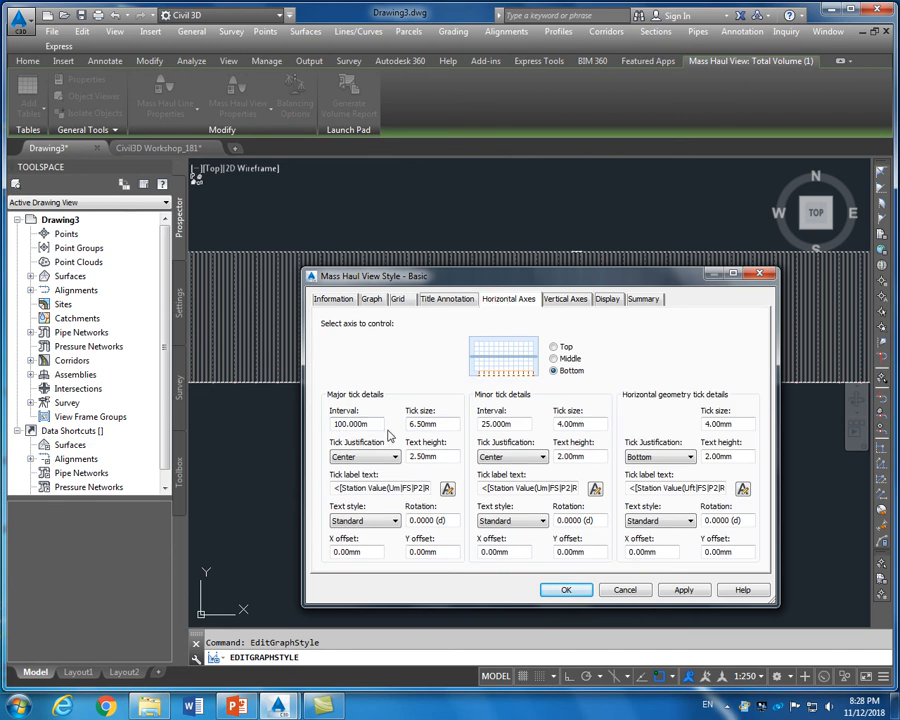
click(372, 299)
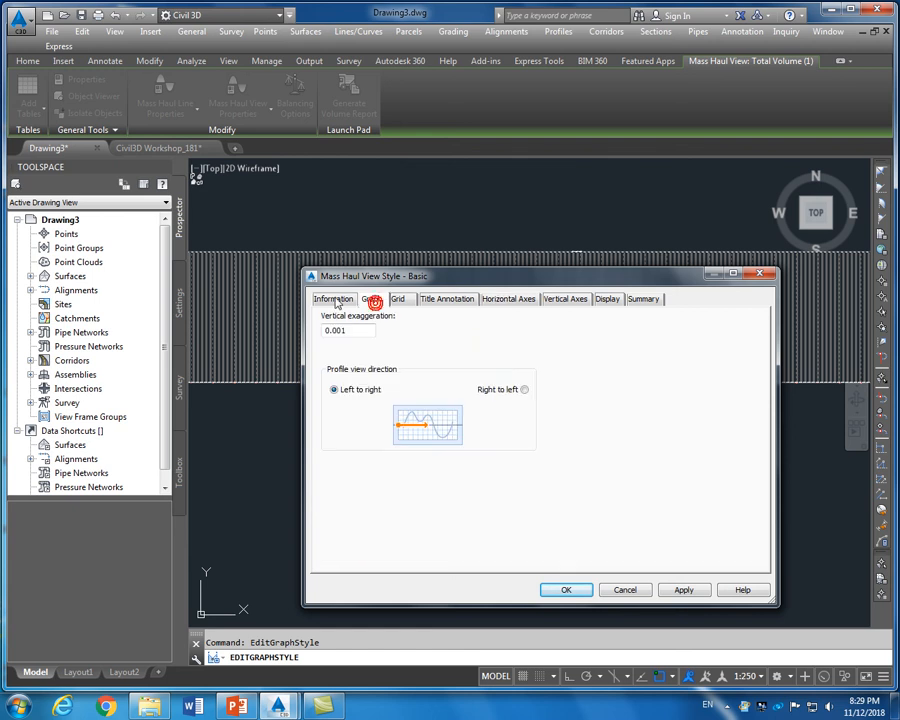
click(335, 300)
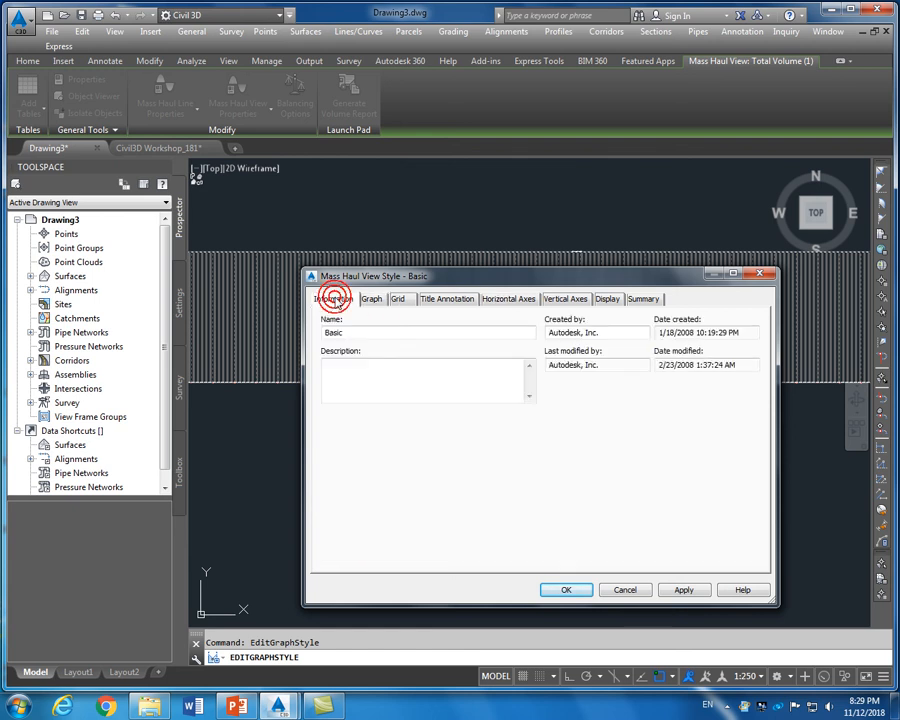
click(374, 300)
click(408, 299)
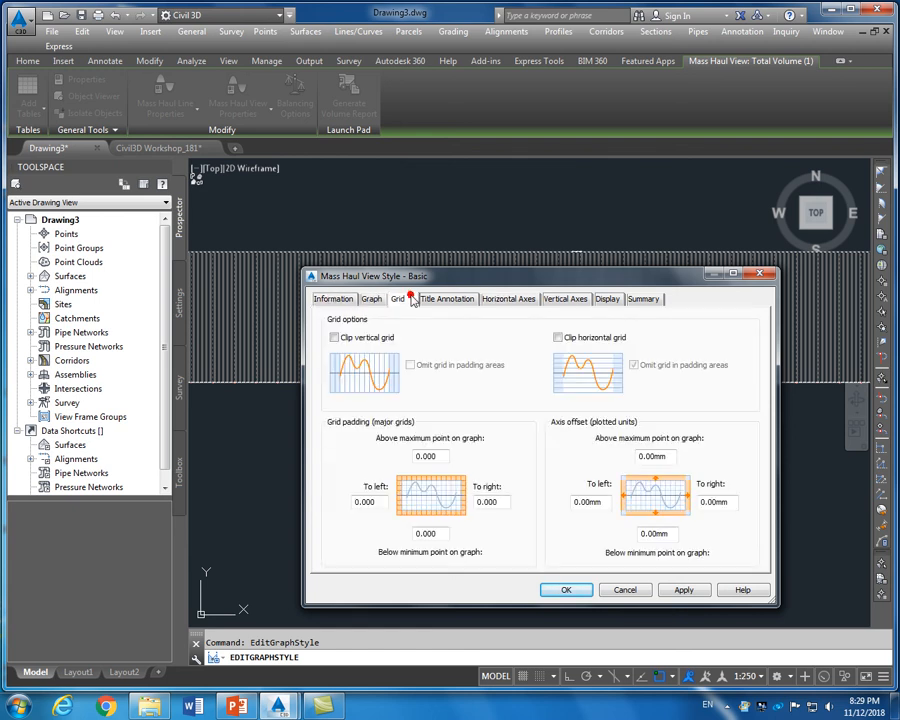
click(376, 339)
click(581, 340)
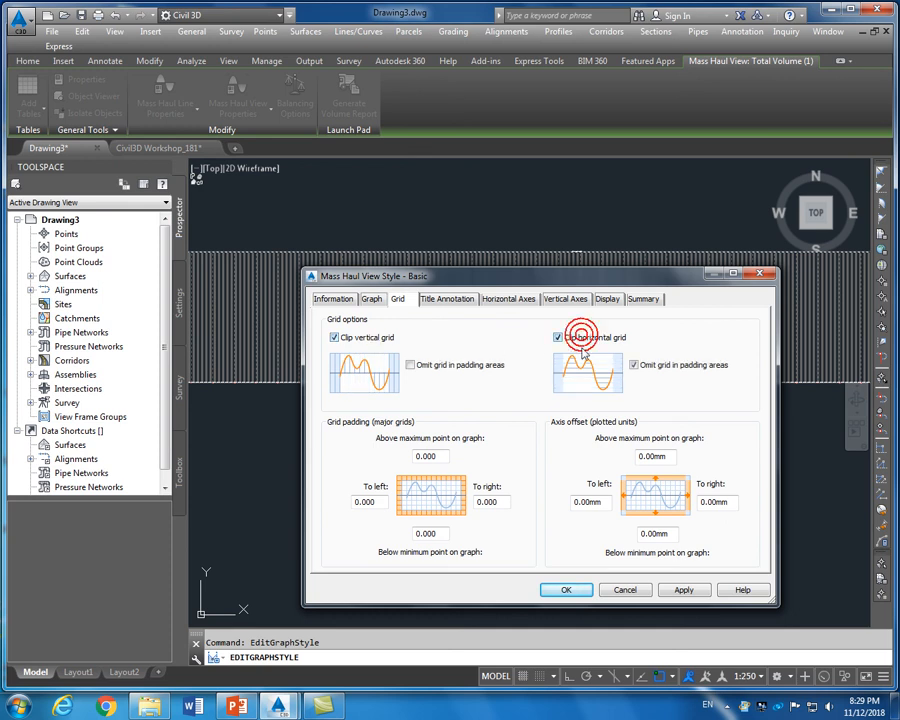
Review the remaining style tabs, then apply and confirm the mass haul view style changes
click(450, 302)
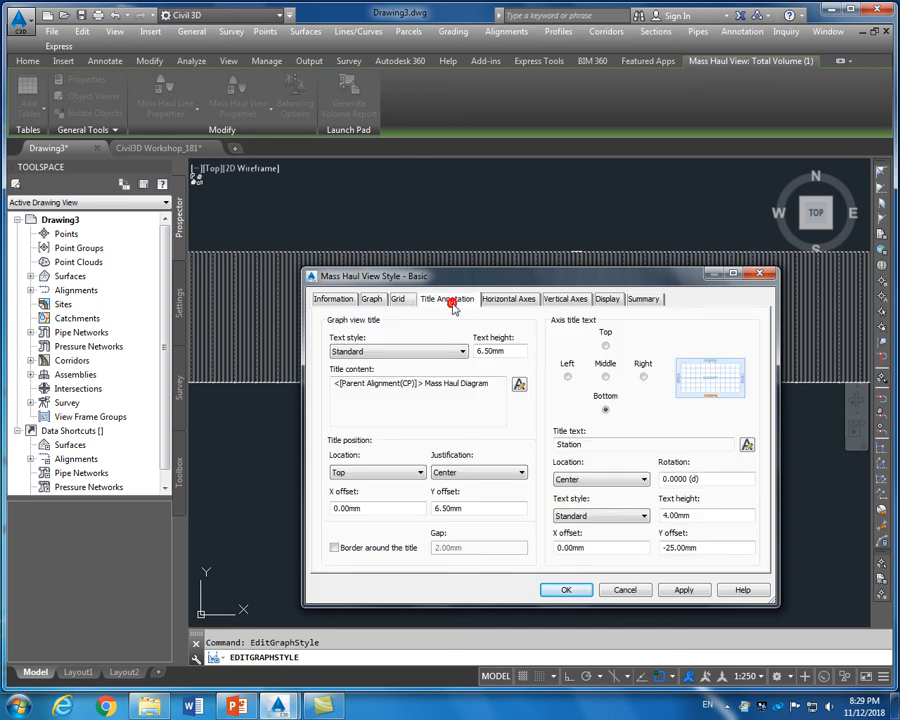
click(509, 300)
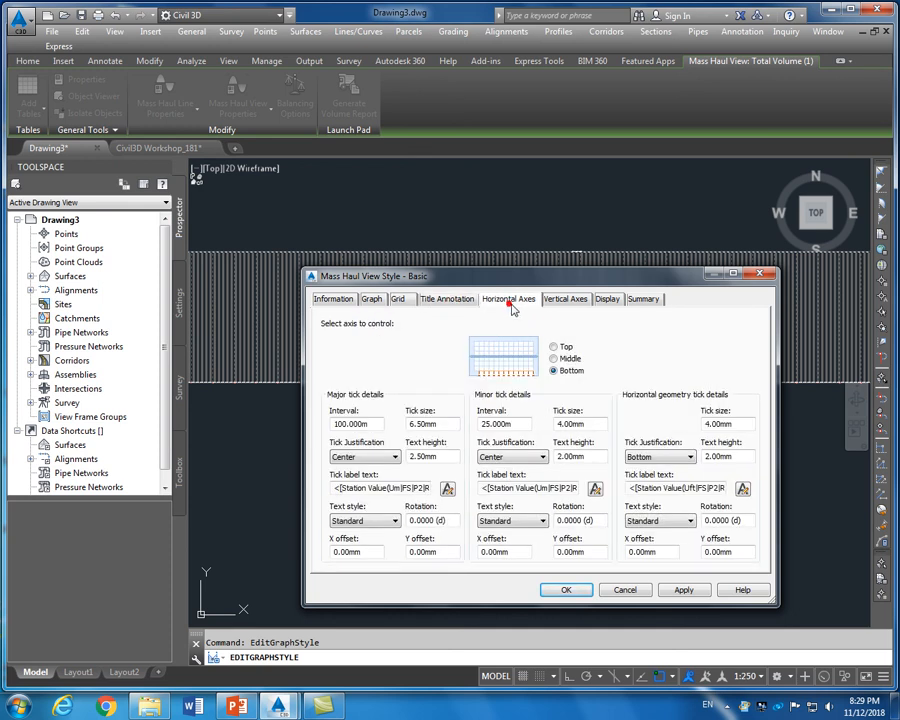
click(577, 300)
click(607, 301)
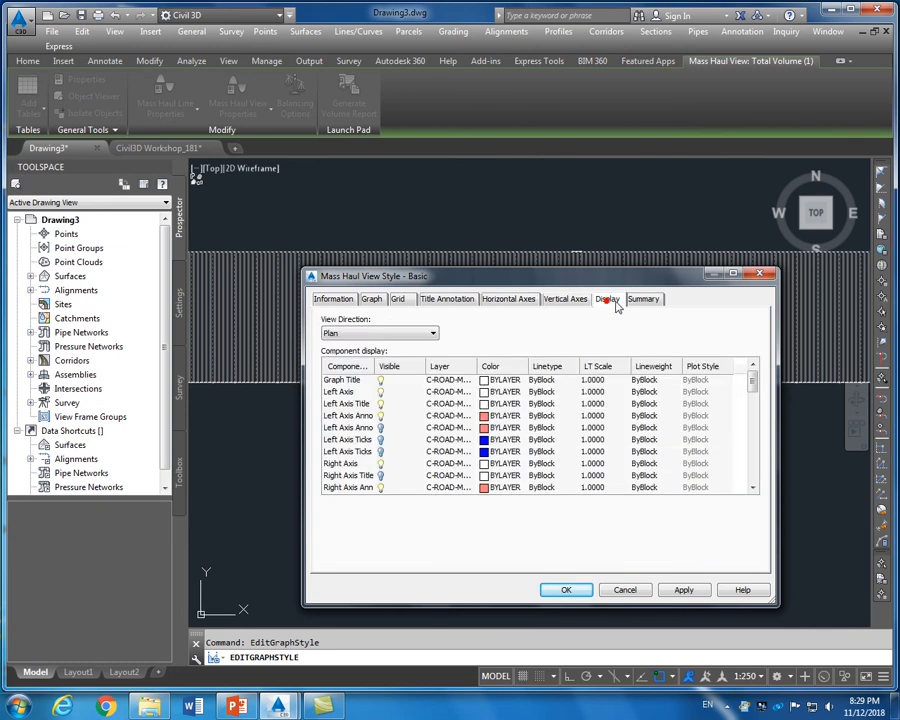
click(655, 300)
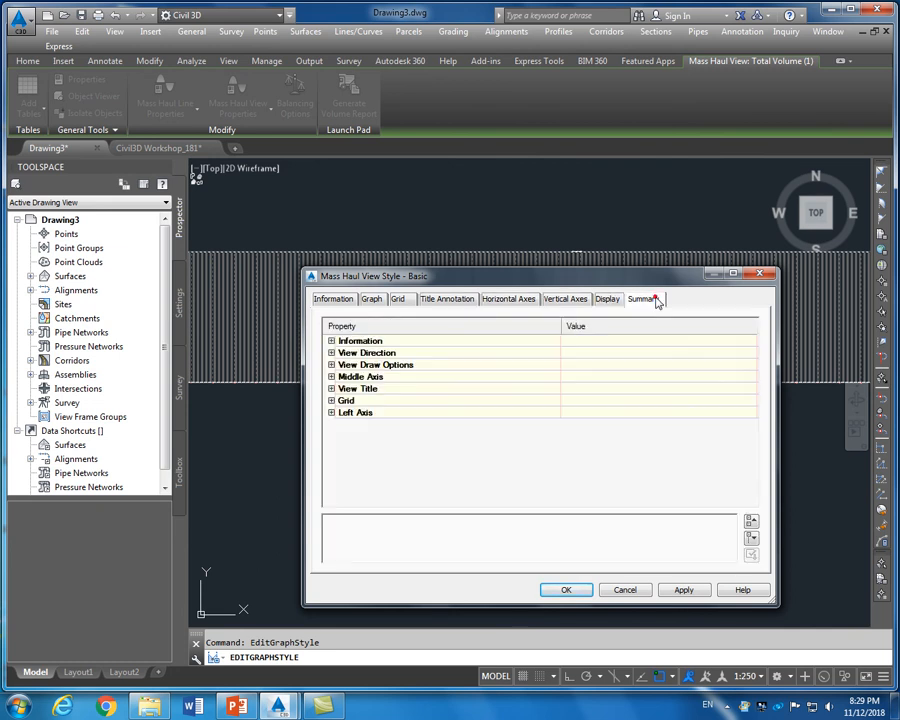
click(691, 590)
click(566, 590)
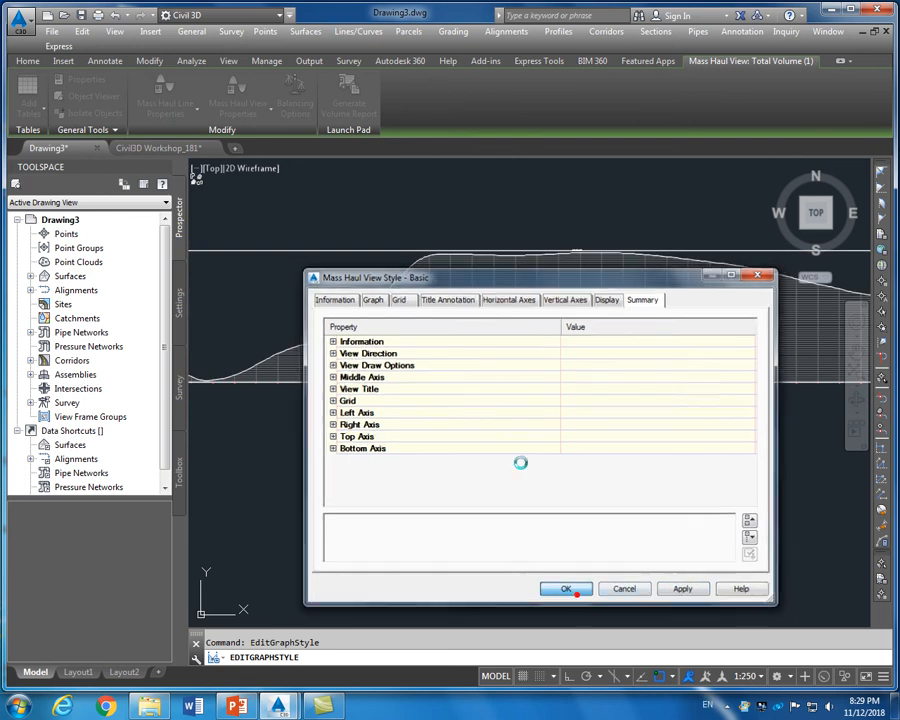
scroll(490, 385, down, 4)
scroll(490, 380, up, 8)
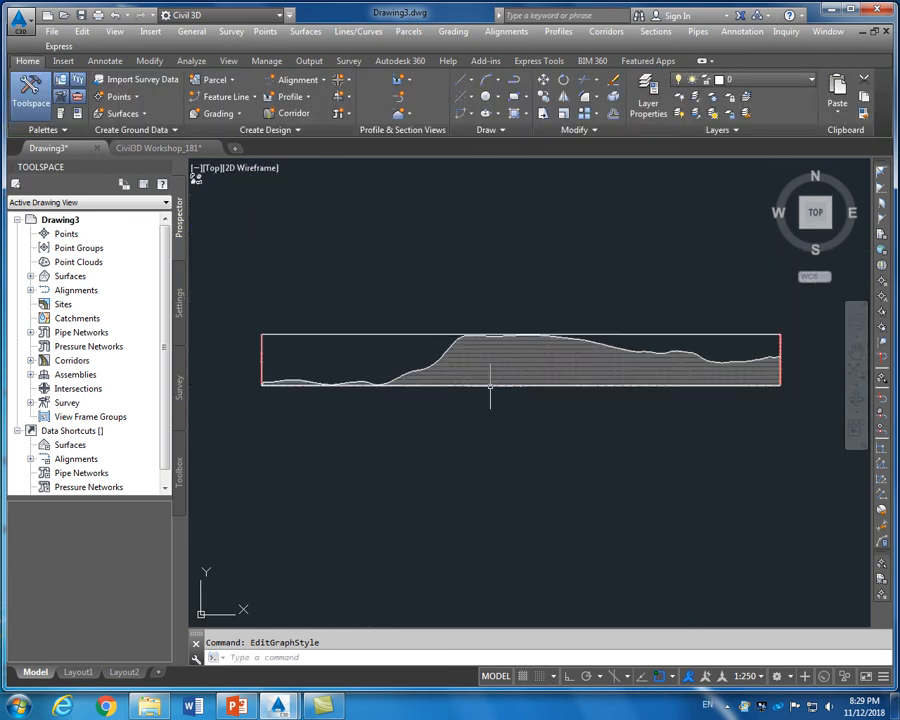
scroll(490, 350, up, 2)
scroll(522, 367, down, 6)
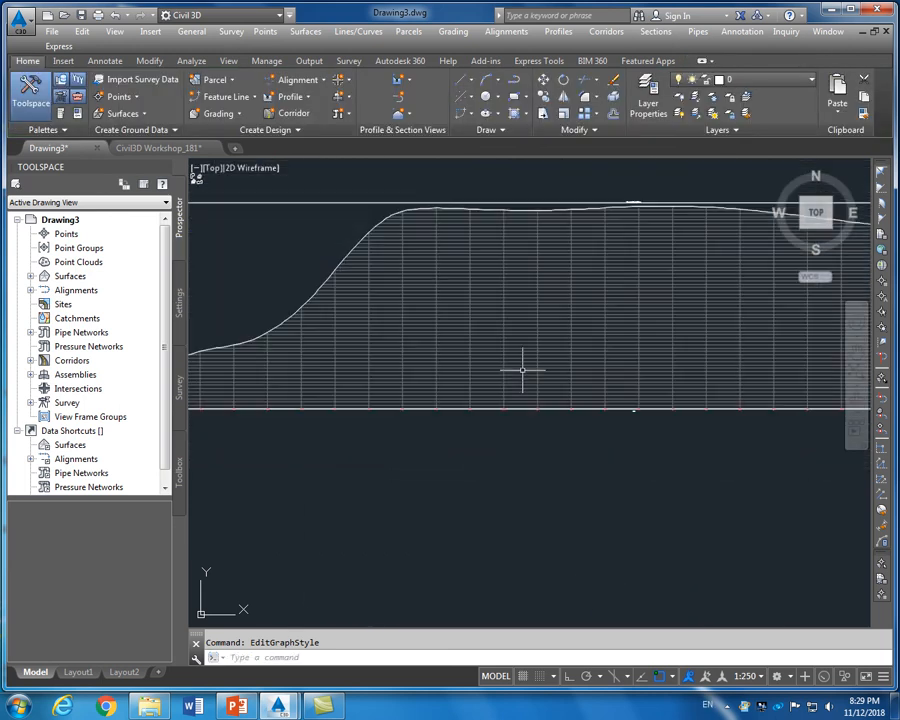
scroll(522, 369, down, 2)
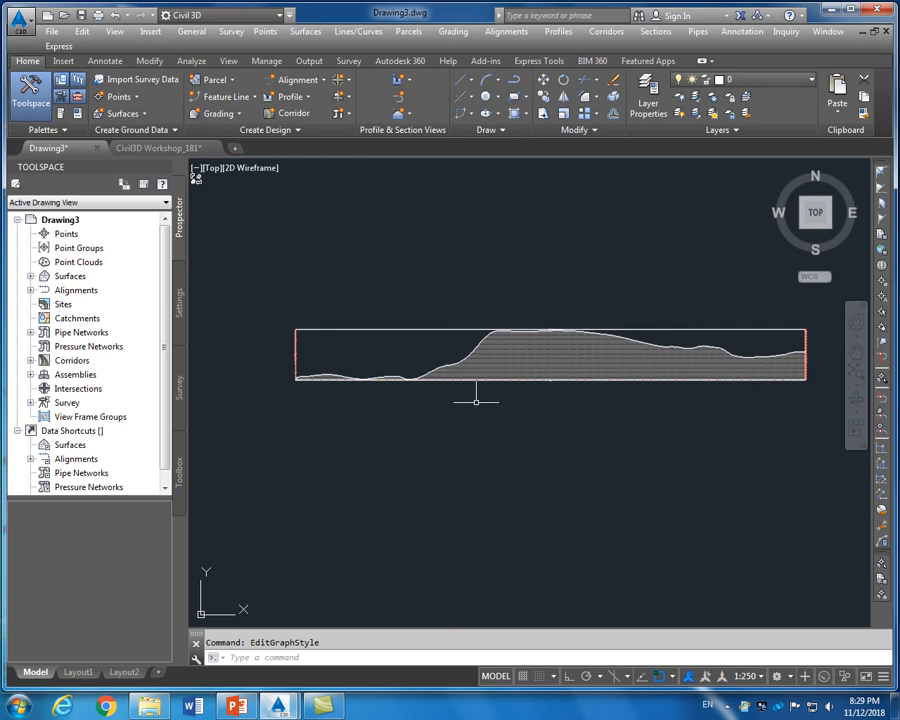
scroll(476, 402, down, 2)
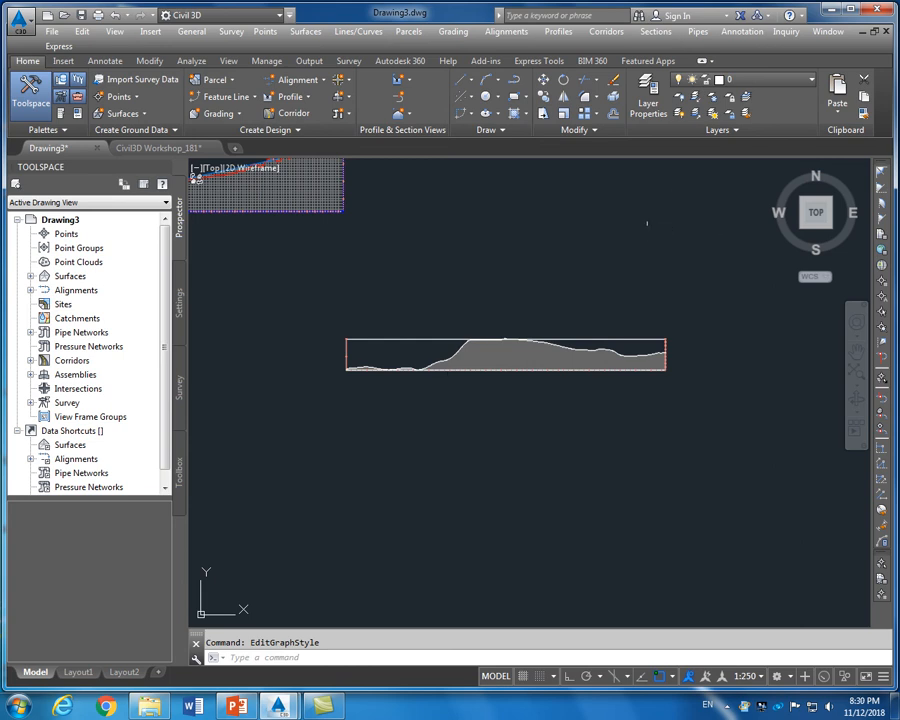
Create a Total Volume table in Cut and Fill style for Alignment -1 and SL Collection - 1
click(657, 31)
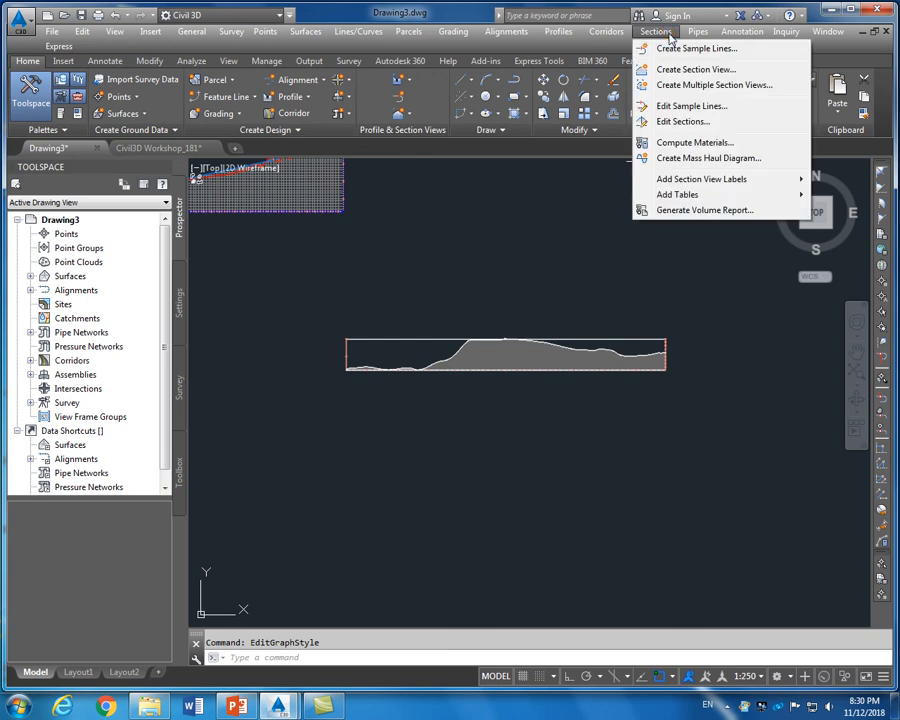
mouse_move(665, 195)
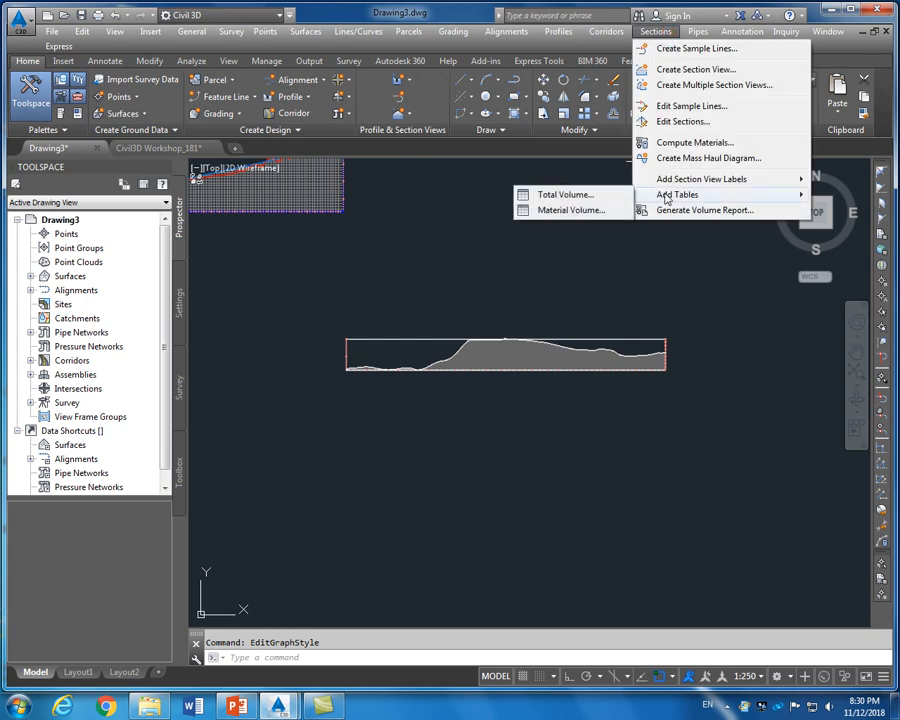
click(566, 195)
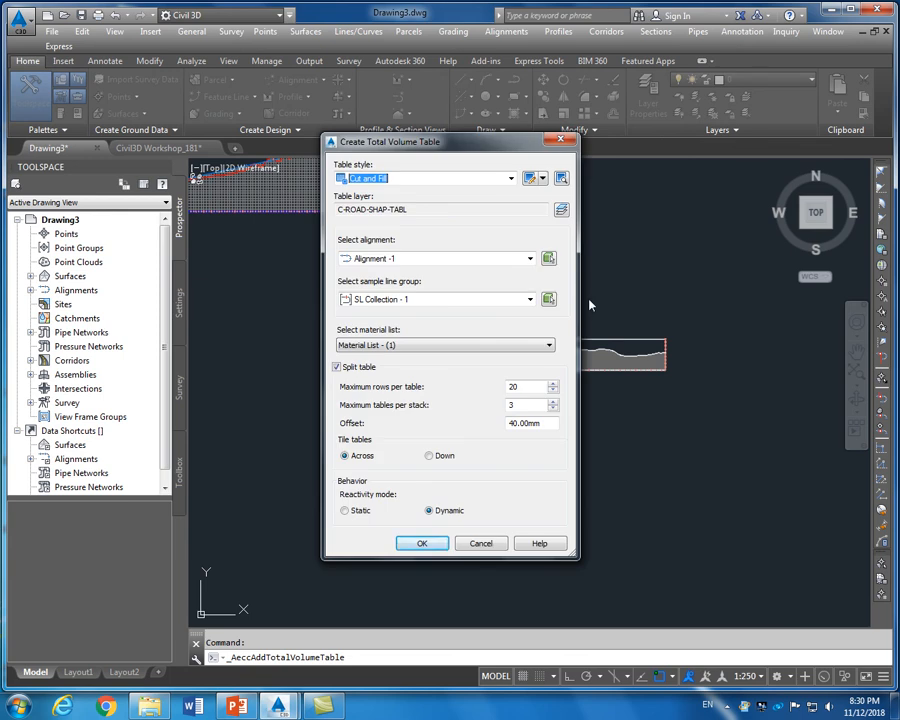
click(418, 178)
click(418, 178)
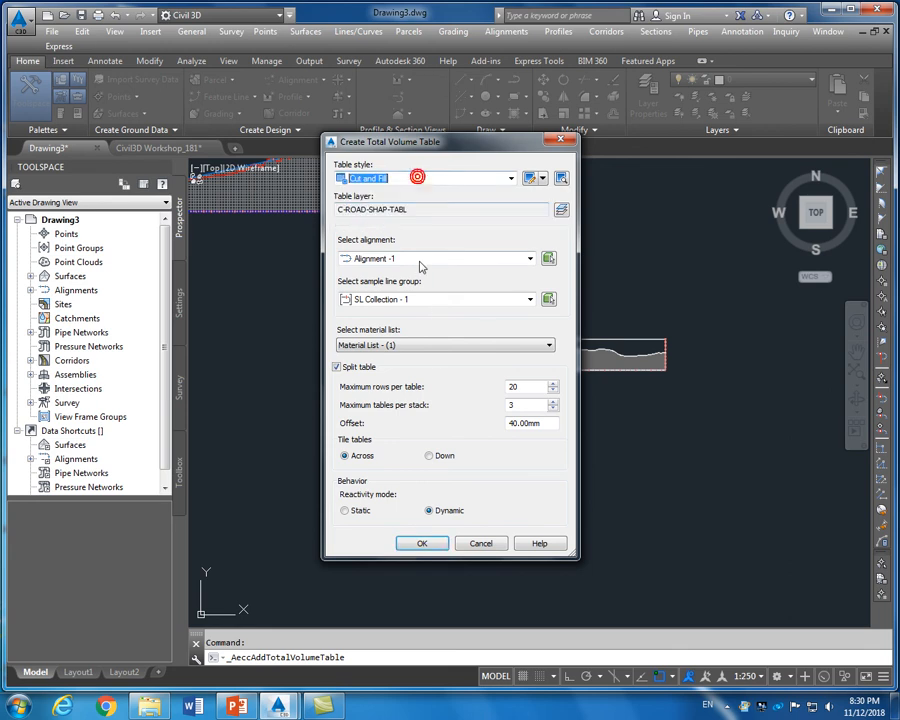
click(434, 258)
click(428, 258)
click(442, 299)
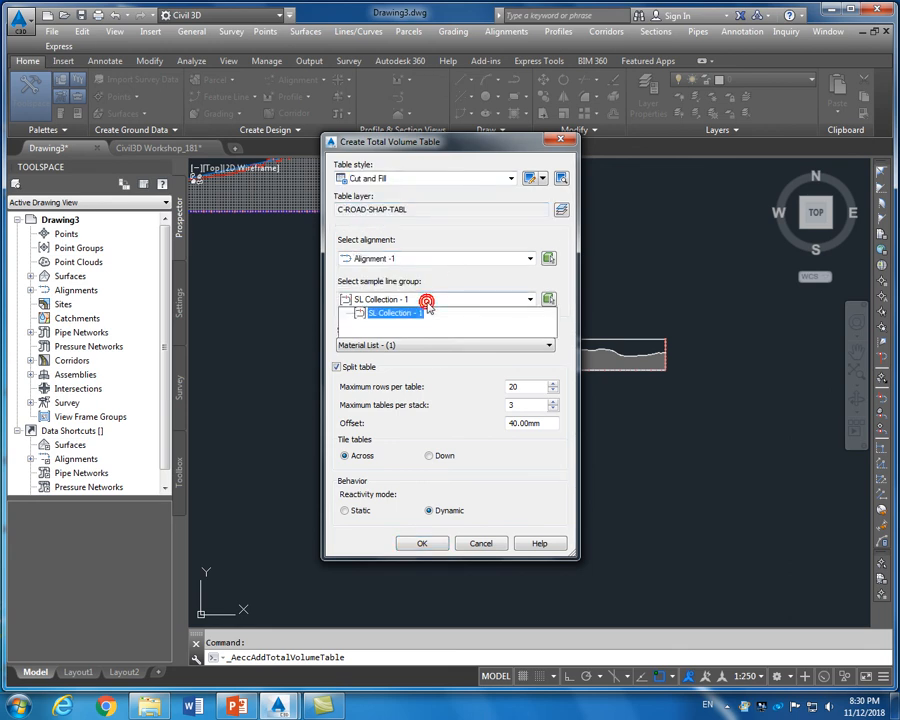
click(426, 300)
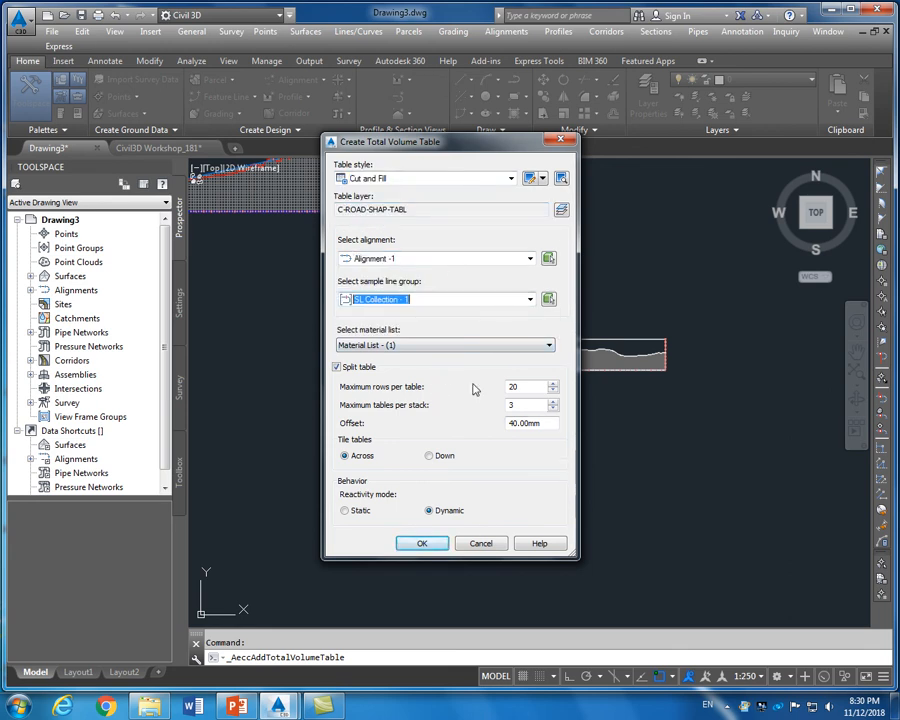
drag(497, 148, 499, 126)
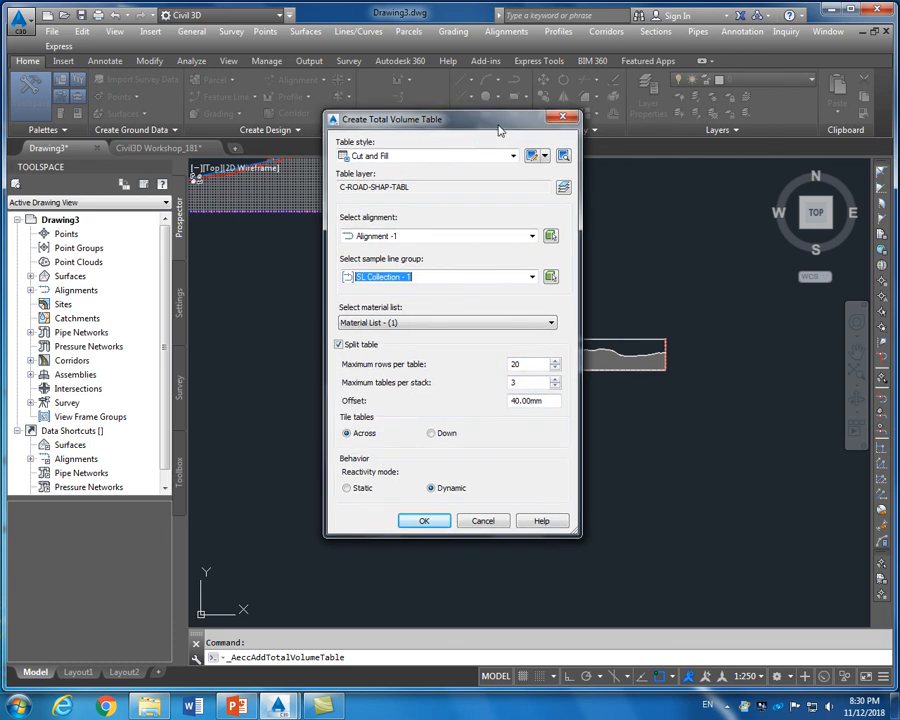
click(432, 522)
Place the Total Volume Table grid by picking its upper left corner in the drawing
scroll(463, 467, down, 5)
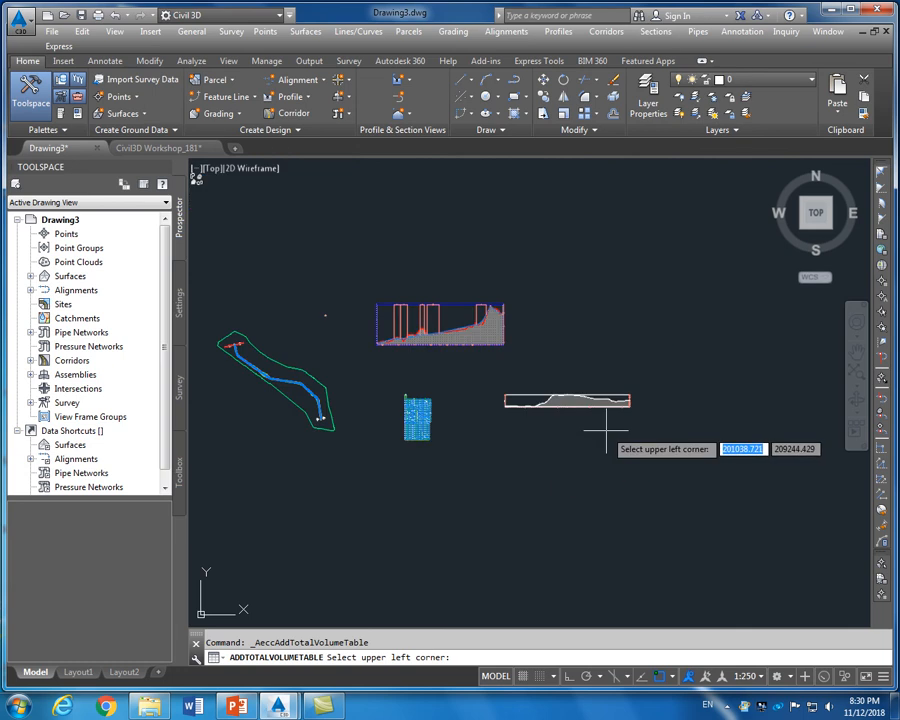
scroll(490, 470, up, 5)
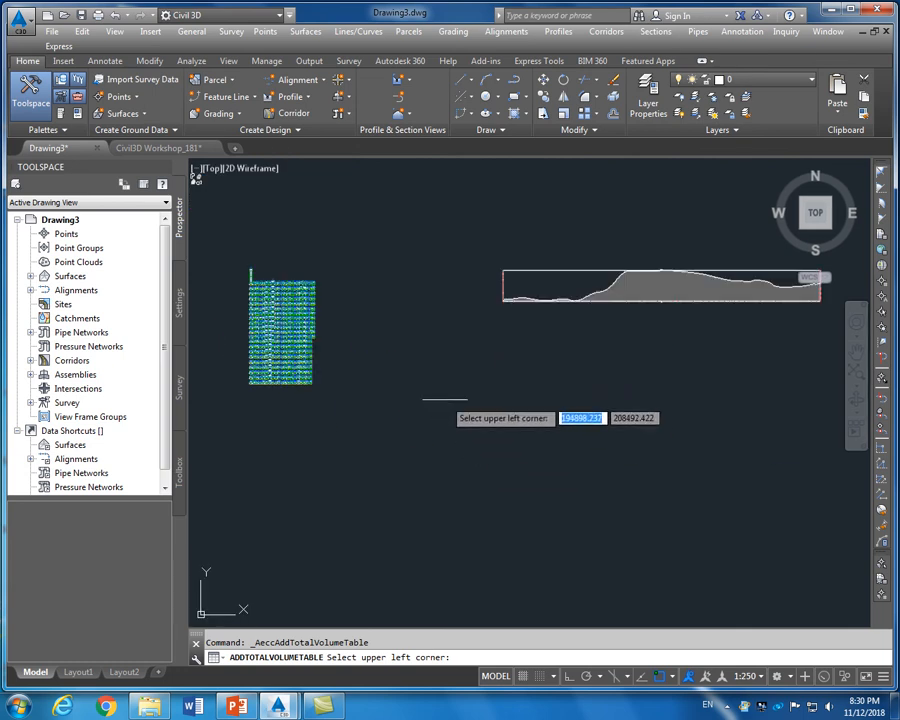
click(445, 400)
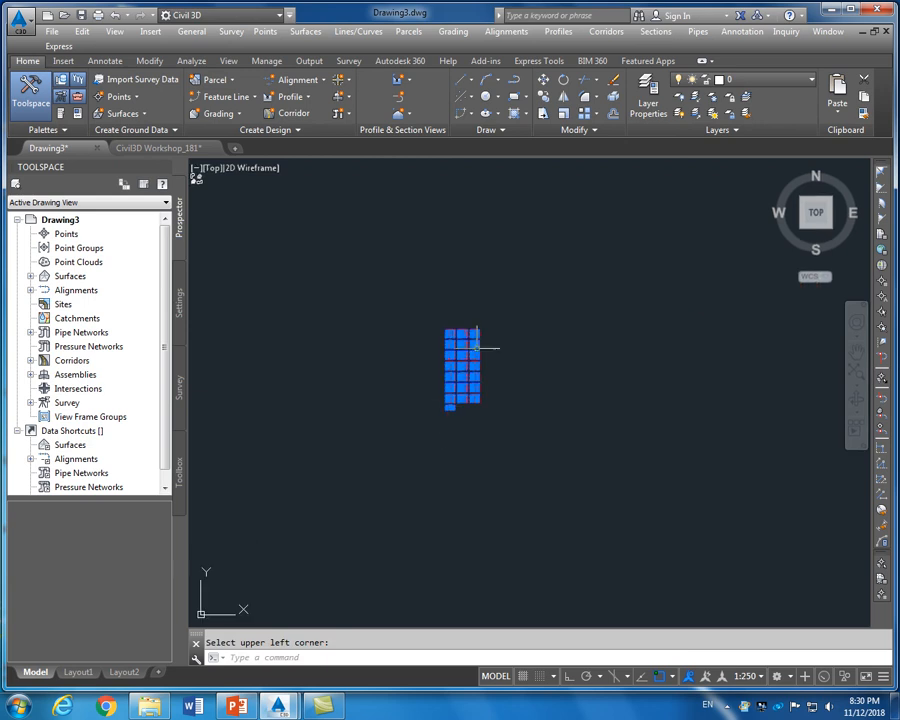
Zoom in and out across the tables to check station, area, volume and cumulative volume values
scroll(475, 348, up, 5)
scroll(509, 364, down, 3)
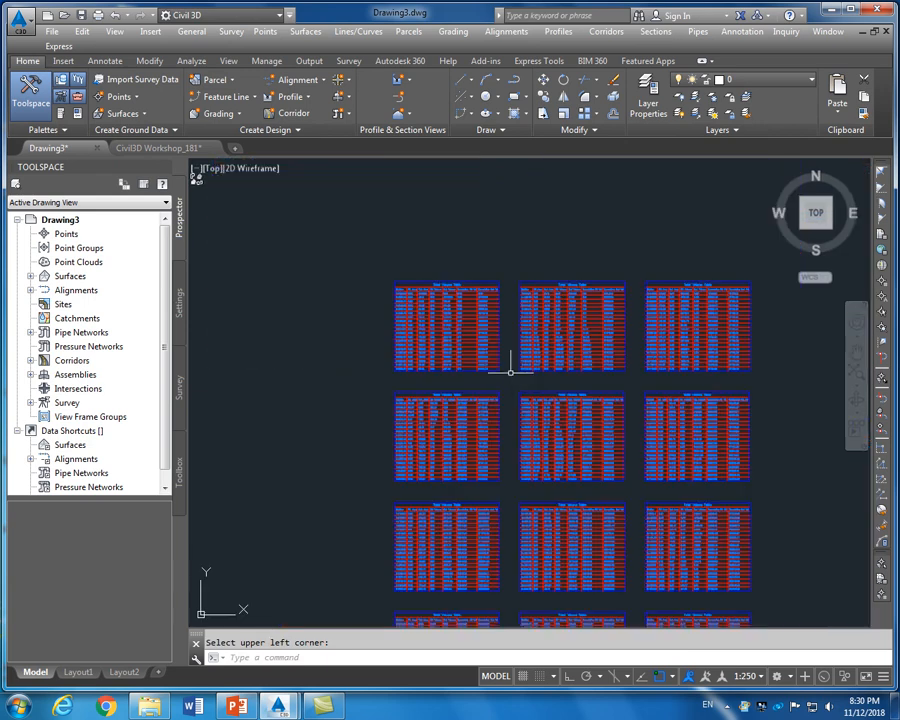
scroll(509, 364, up, 2)
scroll(430, 305, up, 4)
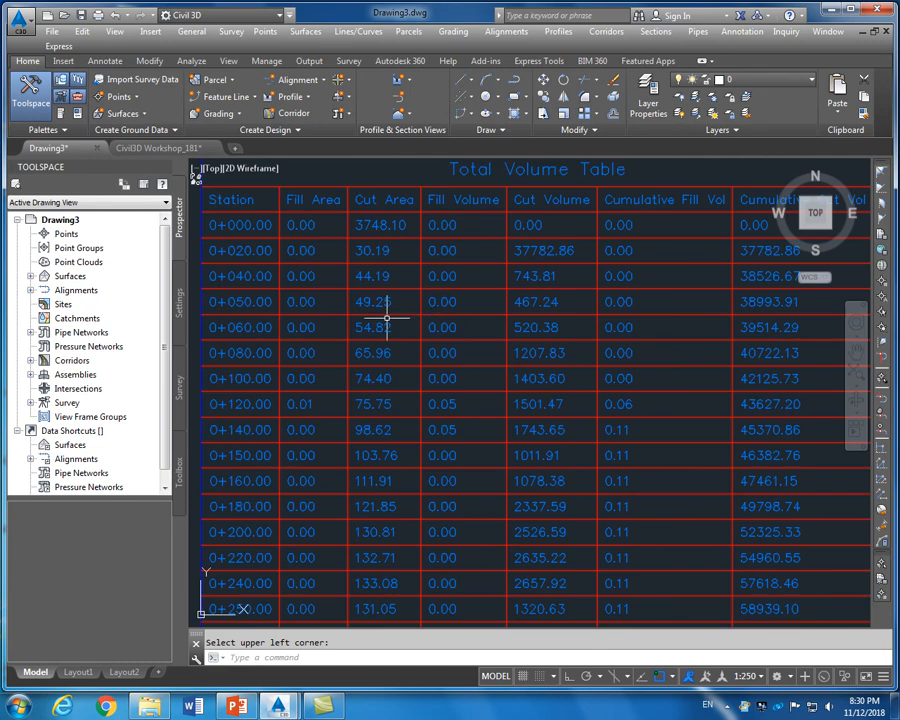
scroll(366, 285, down, 2)
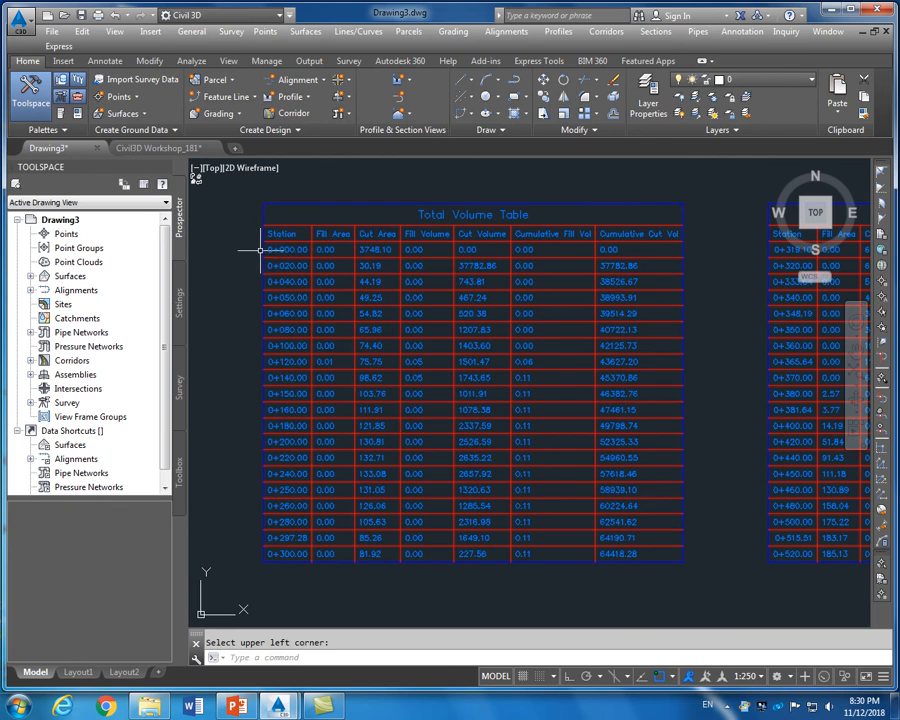
scroll(245, 287, down, 4)
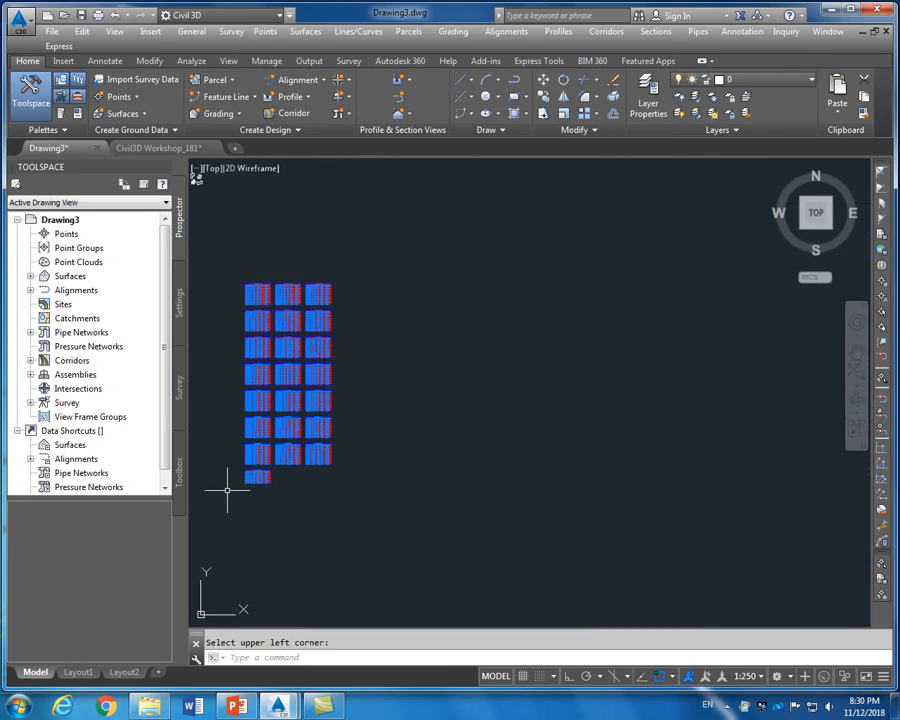
scroll(230, 485, up, 6)
scroll(245, 519, down, 5)
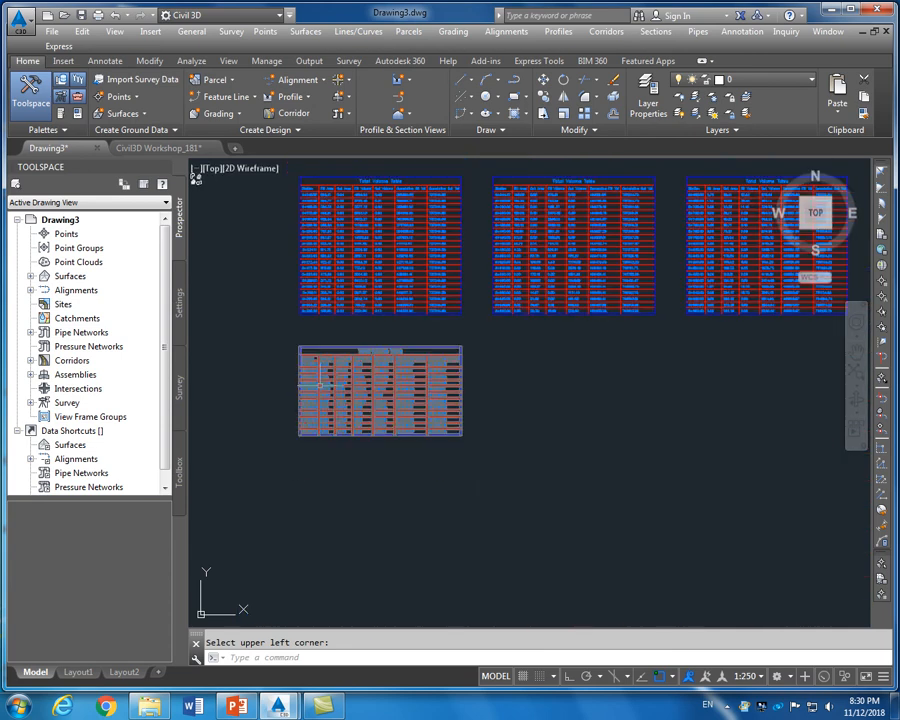
scroll(315, 367, up, 7)
scroll(341, 396, down, 2)
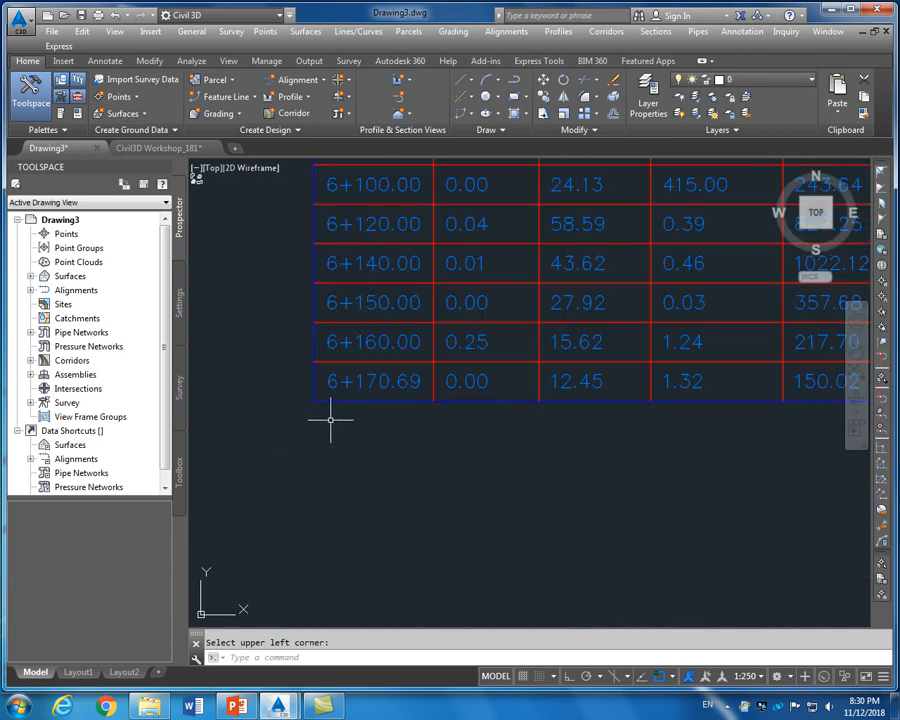
scroll(330, 420, down, 5)
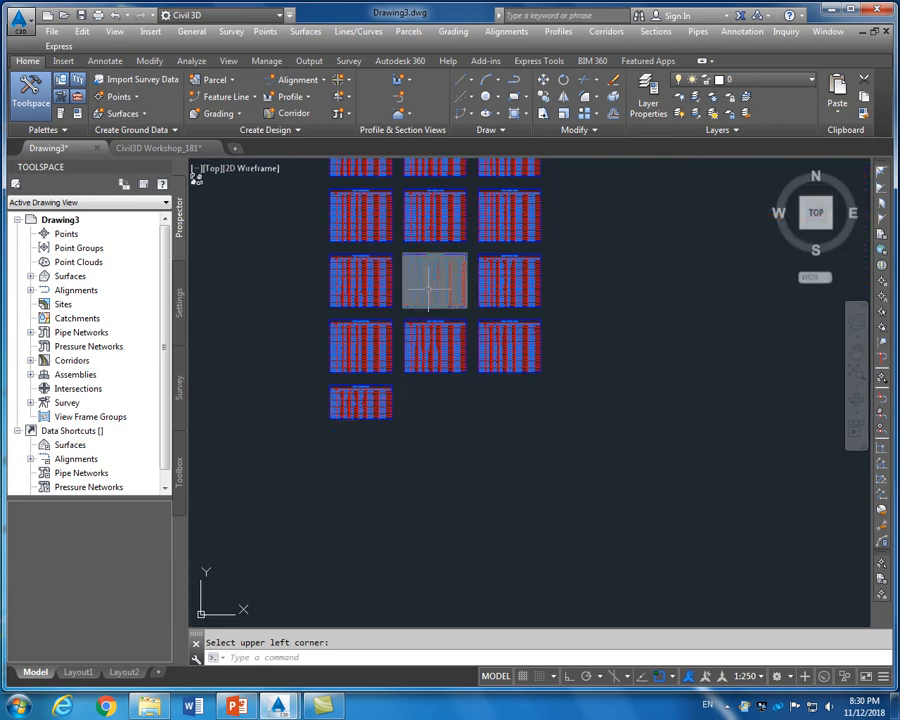
scroll(425, 295, up, 5)
scroll(428, 289, up, 2)
scroll(428, 289, down, 6)
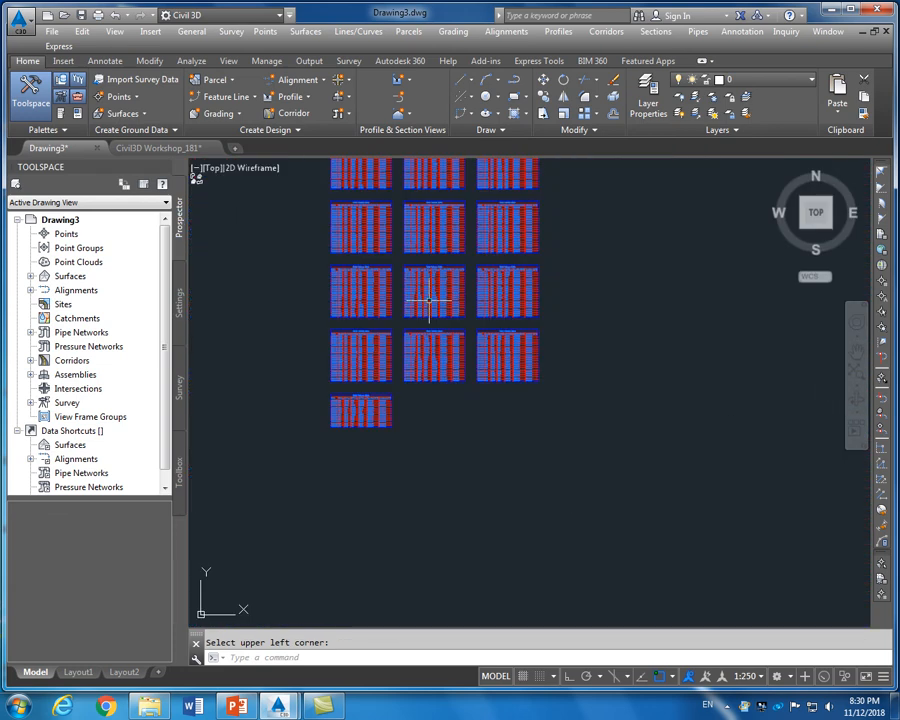
scroll(452, 208, up, 6)
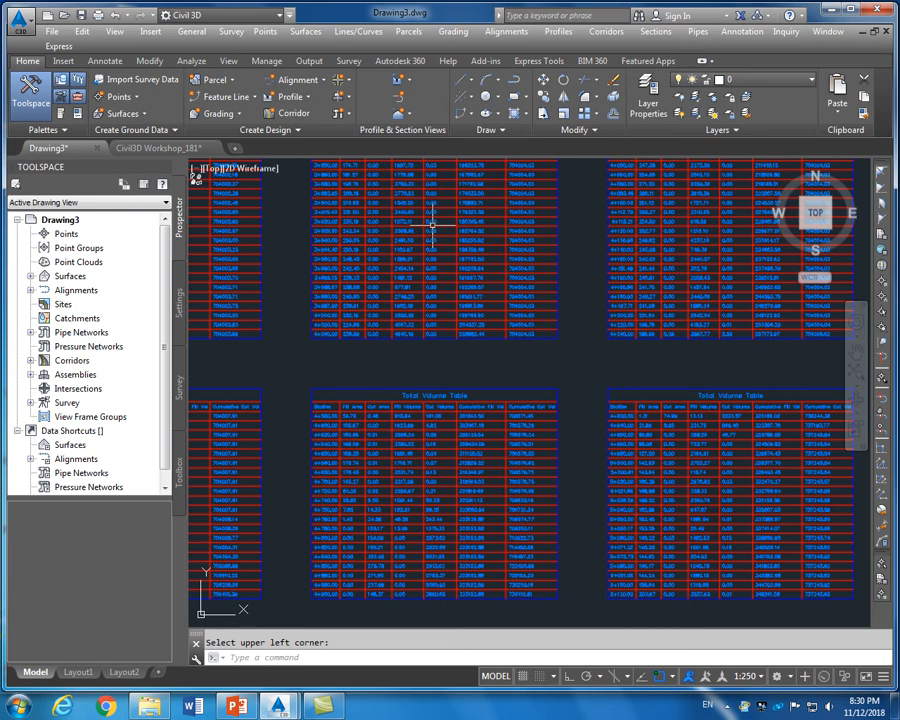
scroll(432, 228, down, 8)
scroll(432, 318, down, 4)
scroll(400, 330, up, 8)
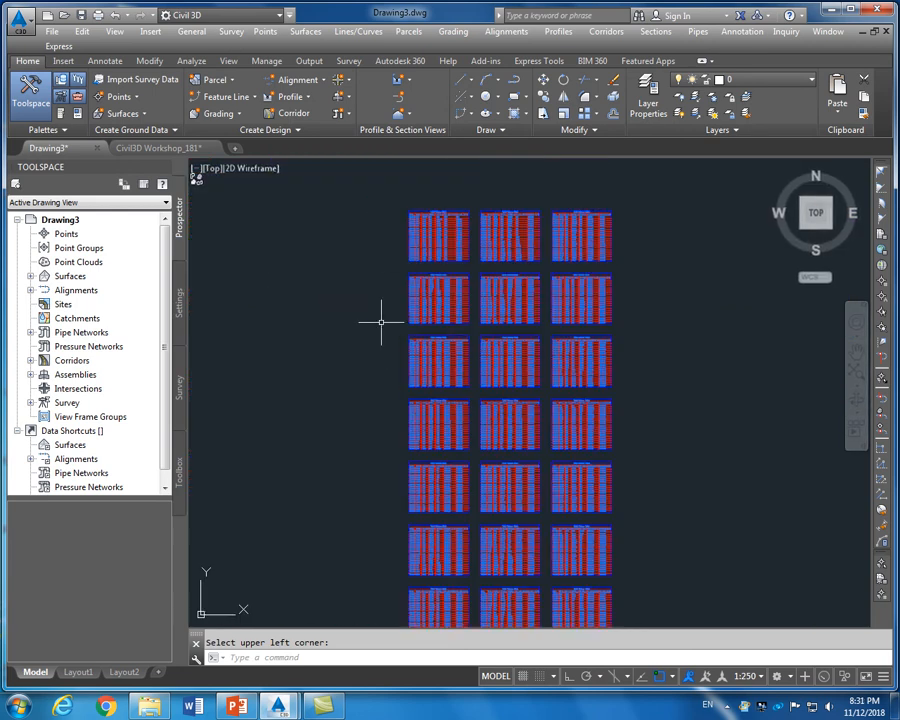
scroll(381, 318, up, 4)
scroll(382, 314, down, 4)
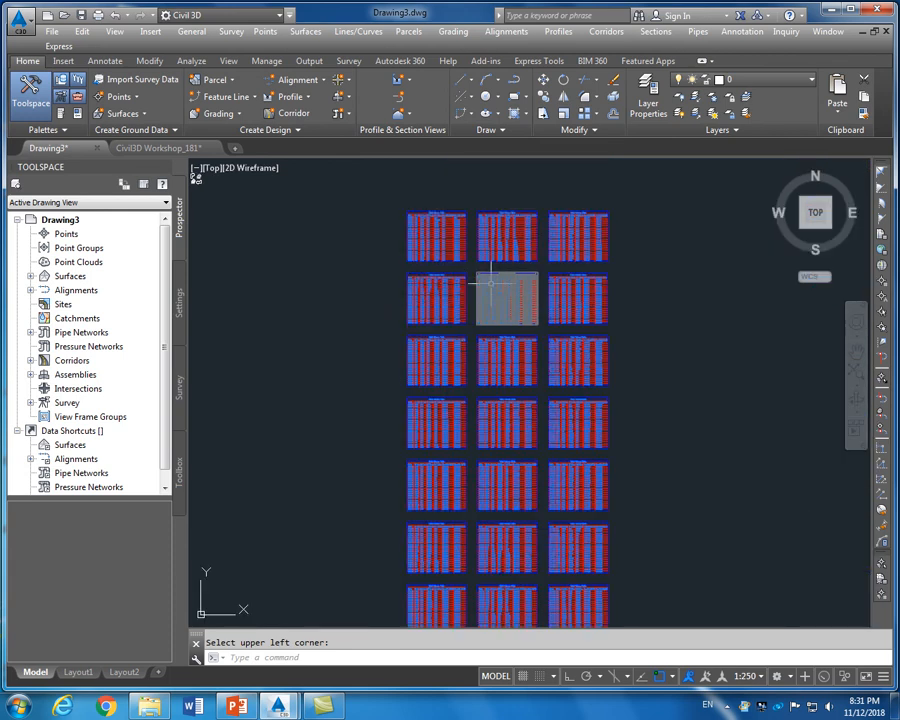
scroll(452, 287, up, 6)
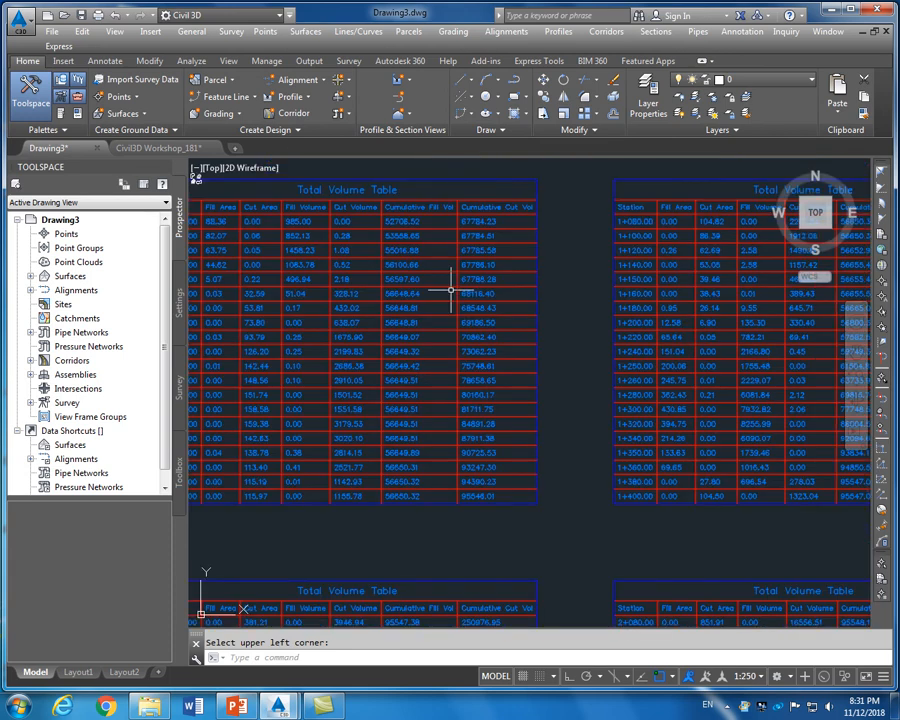
scroll(451, 289, up, 2)
scroll(451, 289, down, 2)
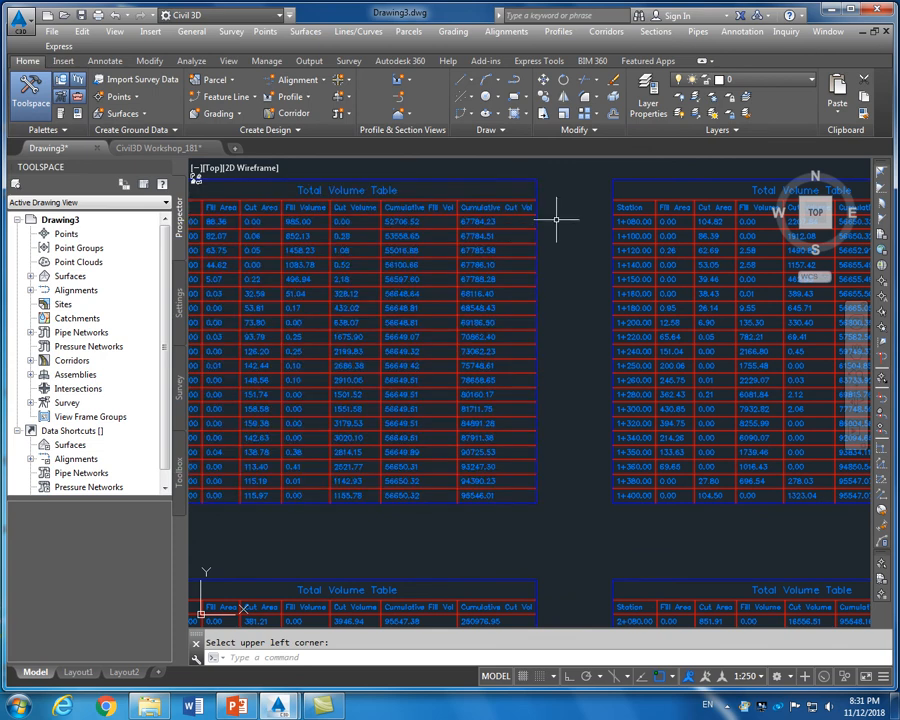
scroll(556, 217, down, 4)
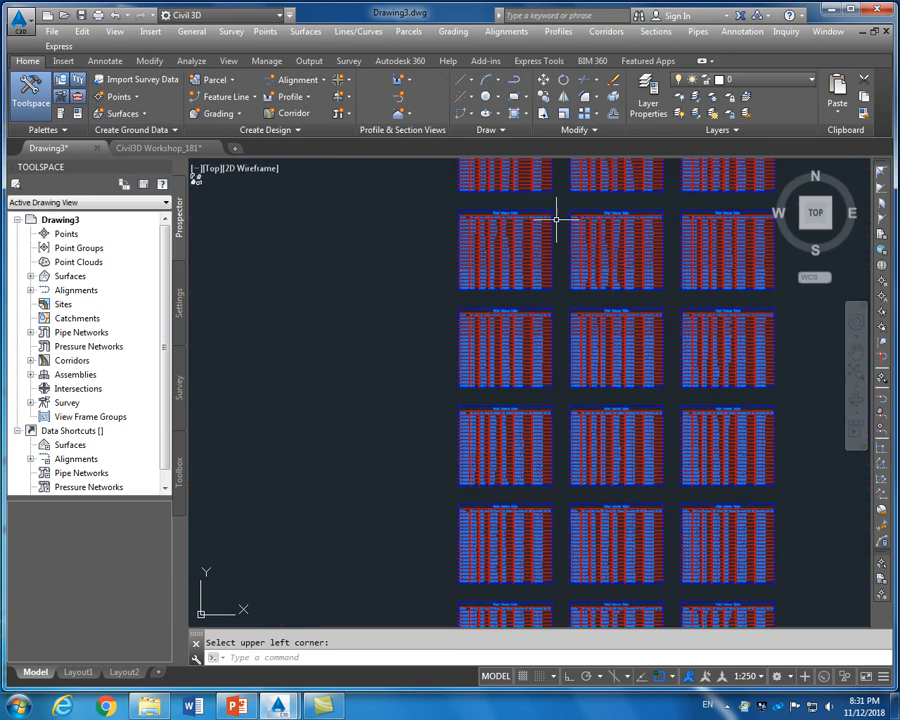
scroll(569, 396, up, 2)
scroll(569, 396, up, 5)
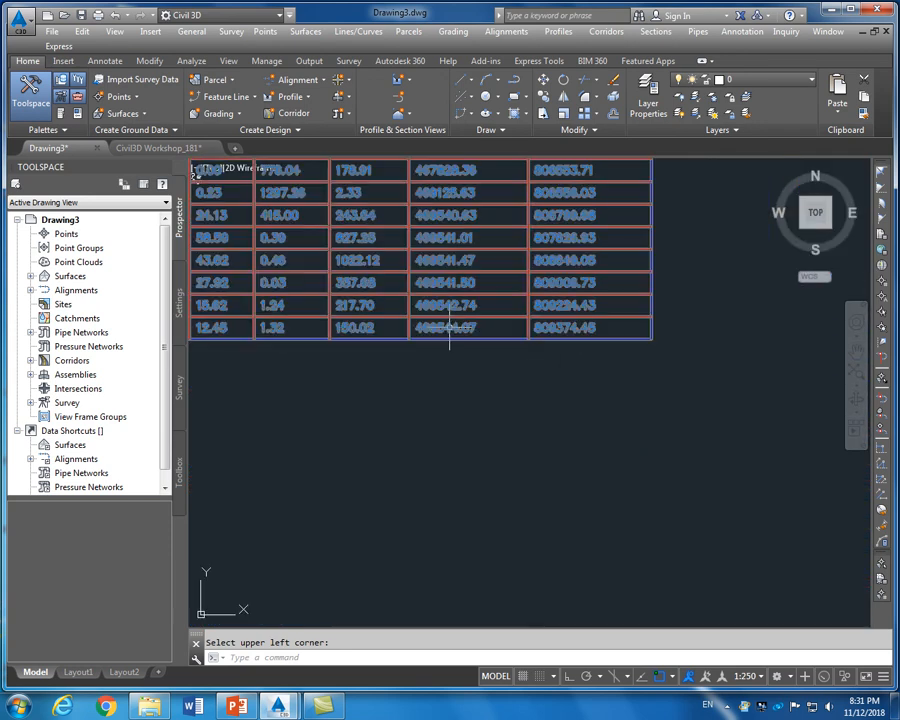
scroll(470, 360, down, 4)
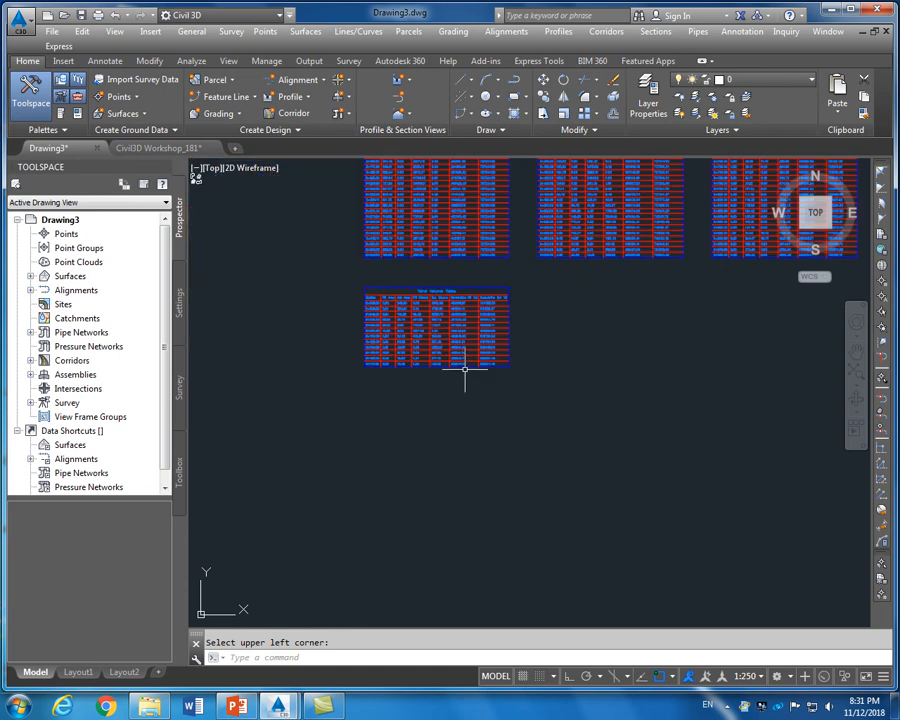
scroll(462, 374, up, 4)
scroll(460, 358, down, 4)
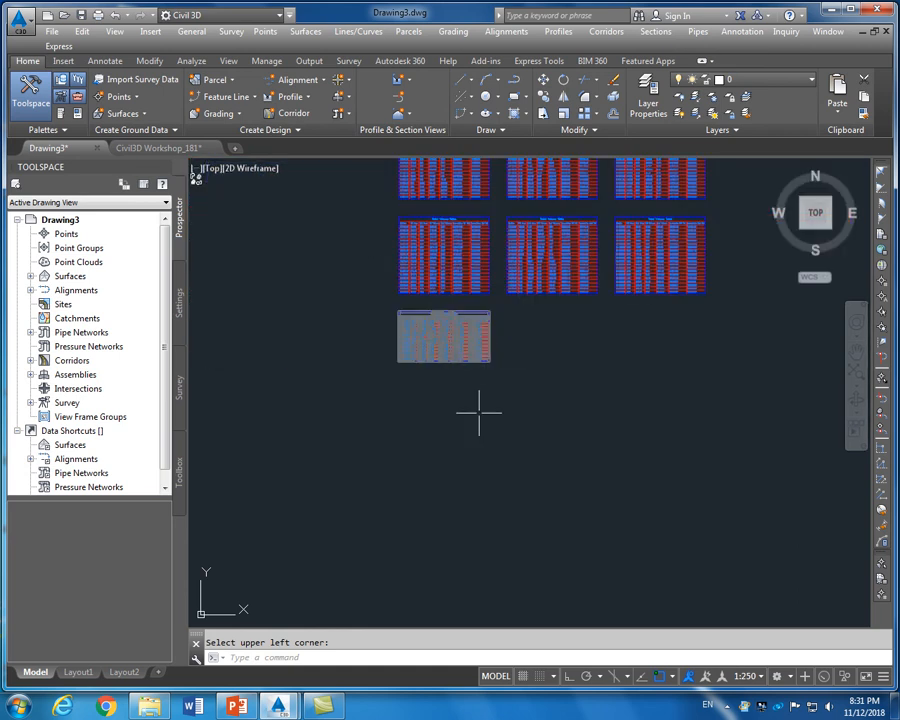
scroll(464, 352, up, 6)
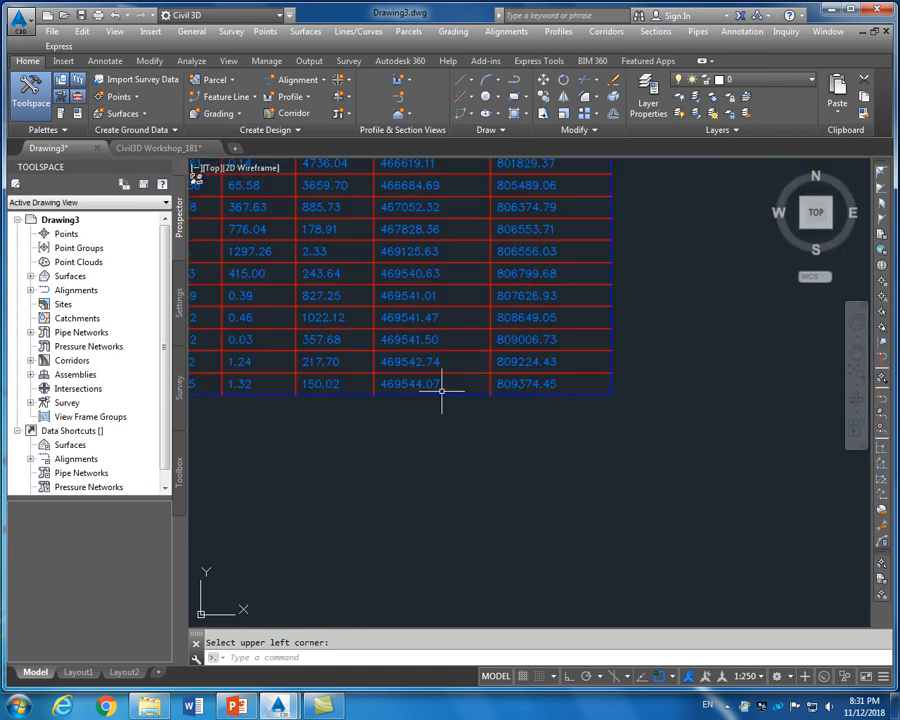
scroll(444, 388, up, 2)
scroll(360, 366, down, 5)
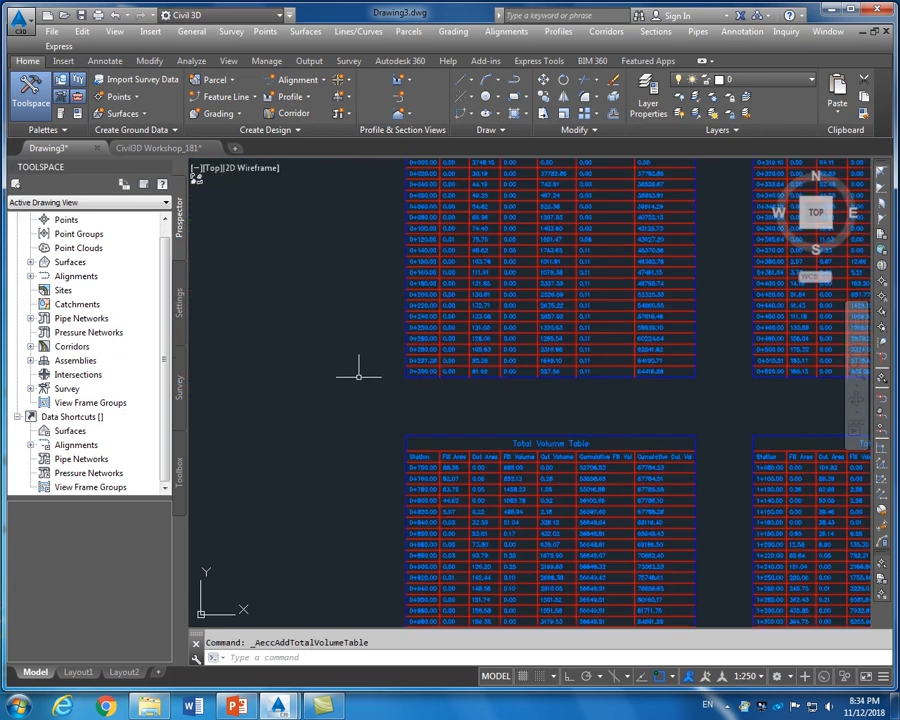
scroll(366, 340, down, 2)
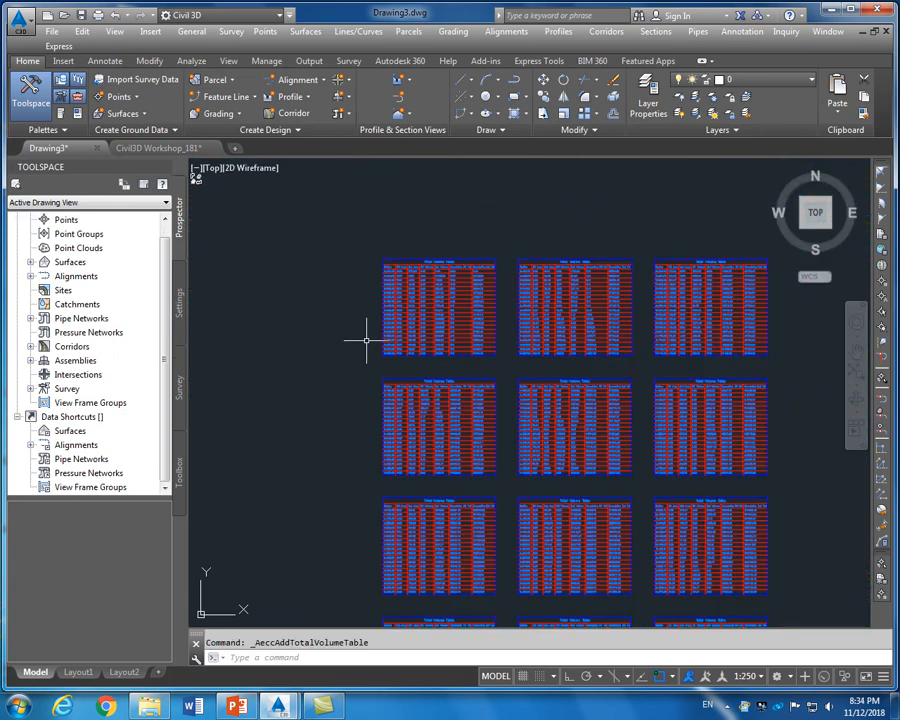
scroll(450, 283, up, 4)
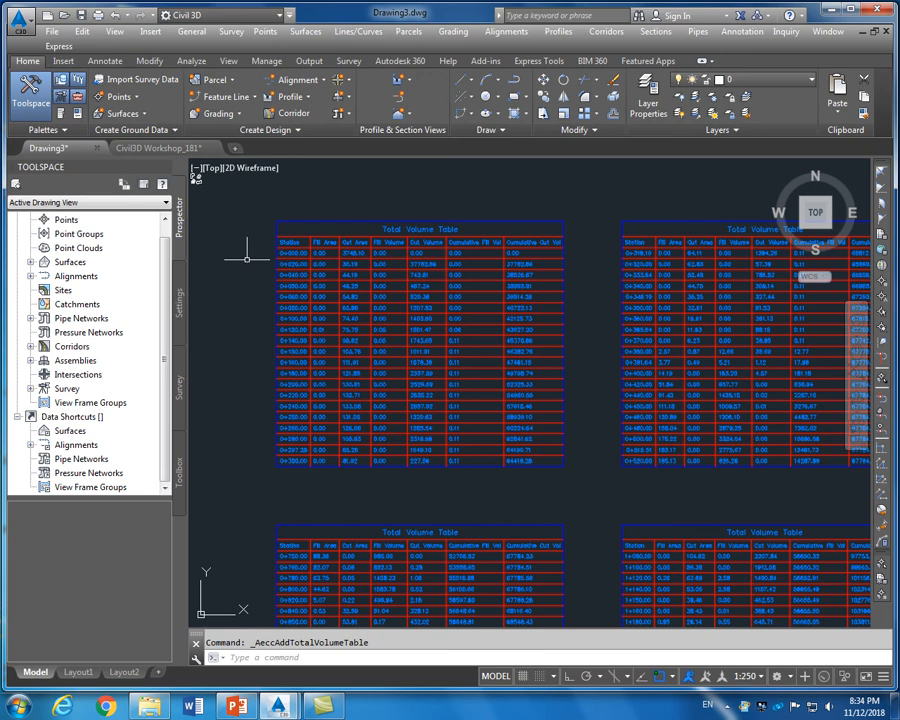
Run the Toolbox Corridor Volume Report for Alignment -1, stations 0+000.00 to 6+170.69, as civilreport.html
click(180, 476)
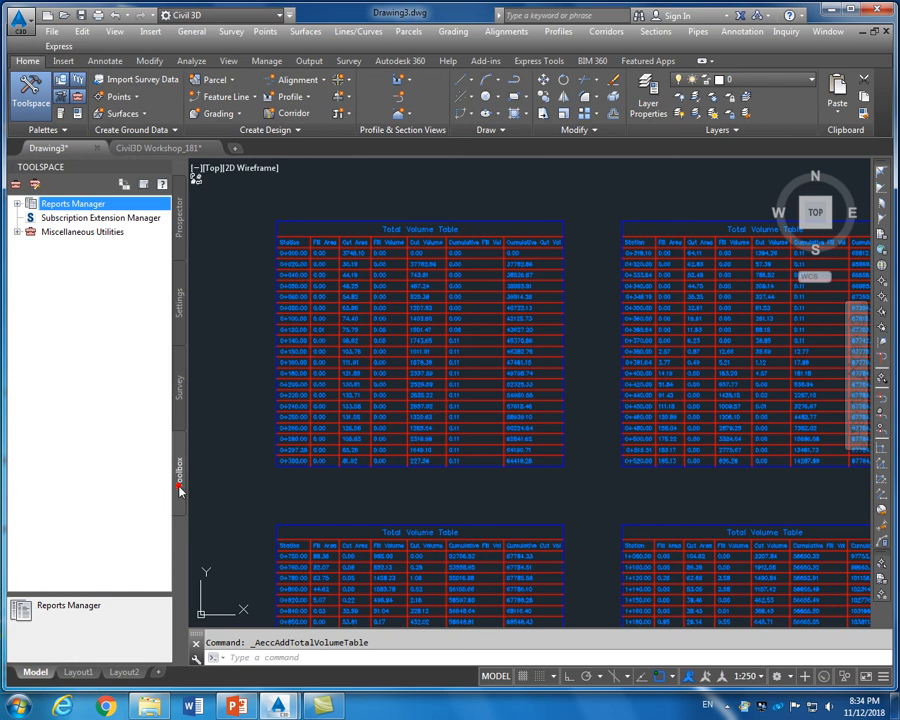
click(17, 204)
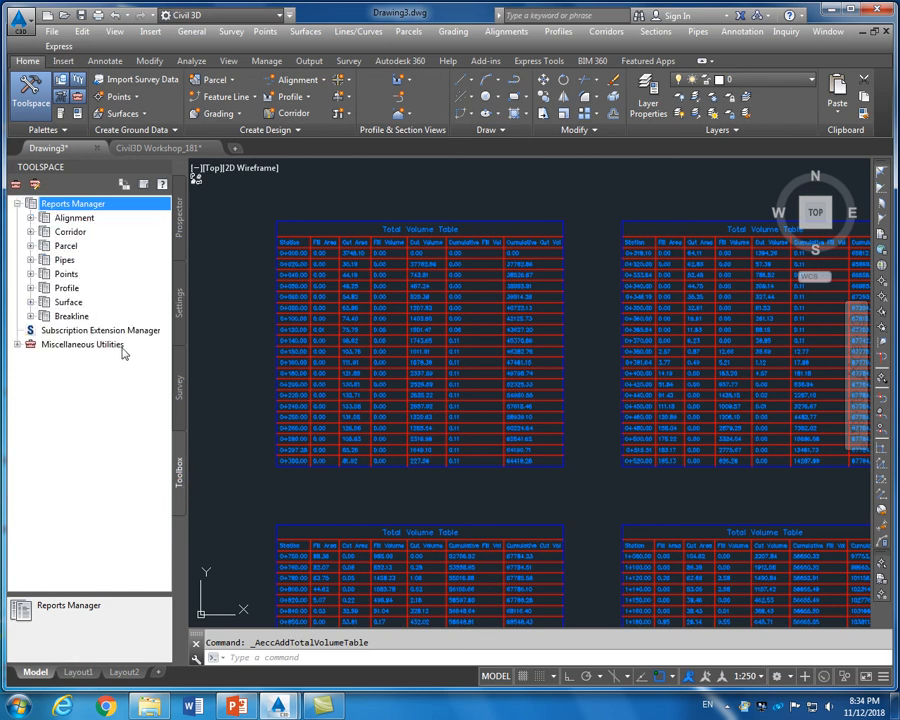
click(31, 232)
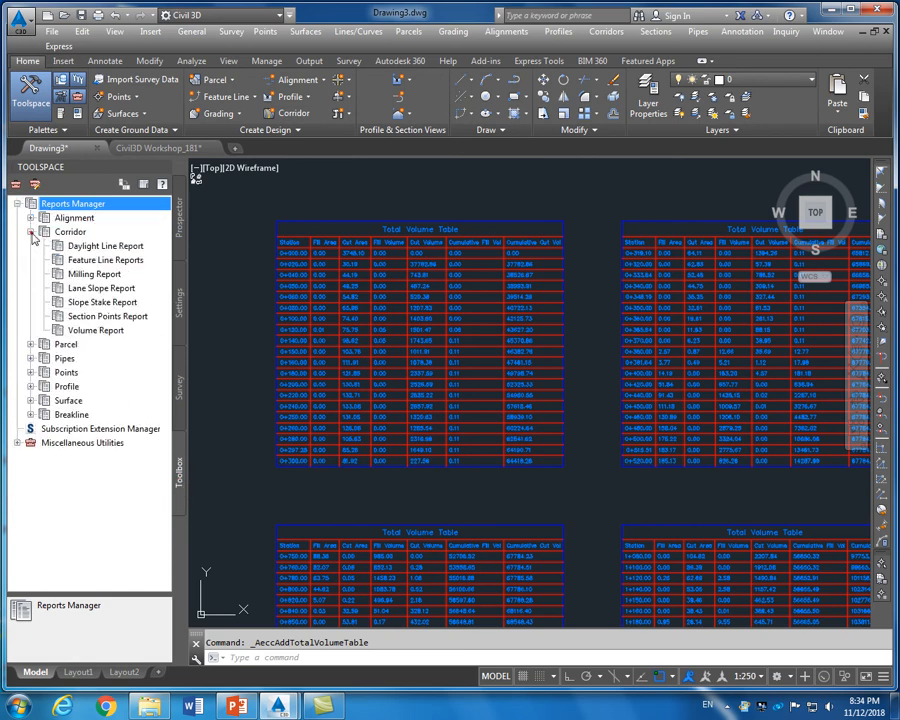
click(88, 333)
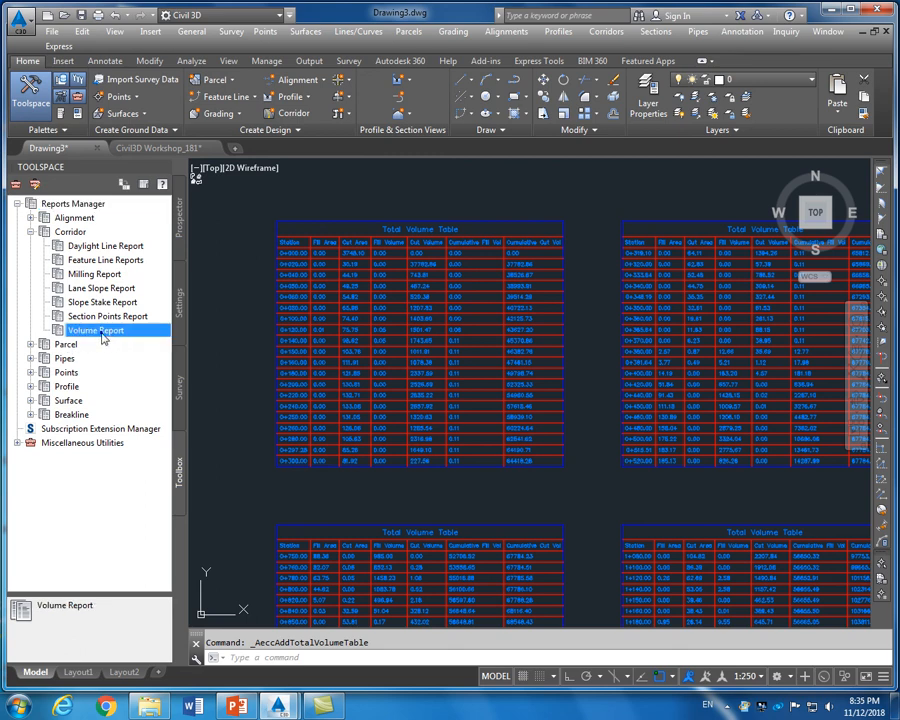
right_click(103, 338)
click(128, 340)
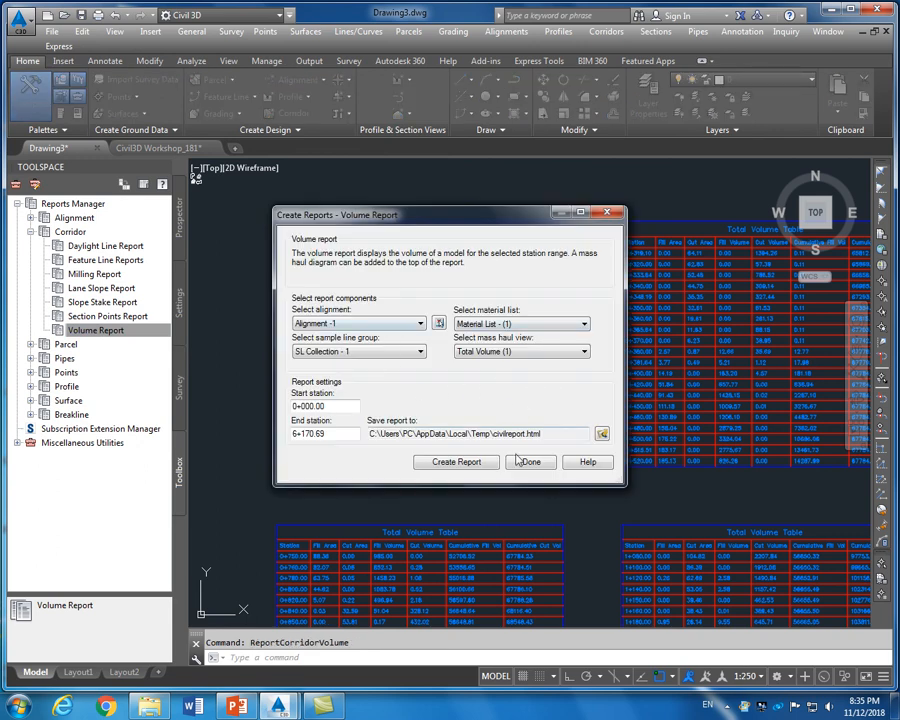
click(457, 463)
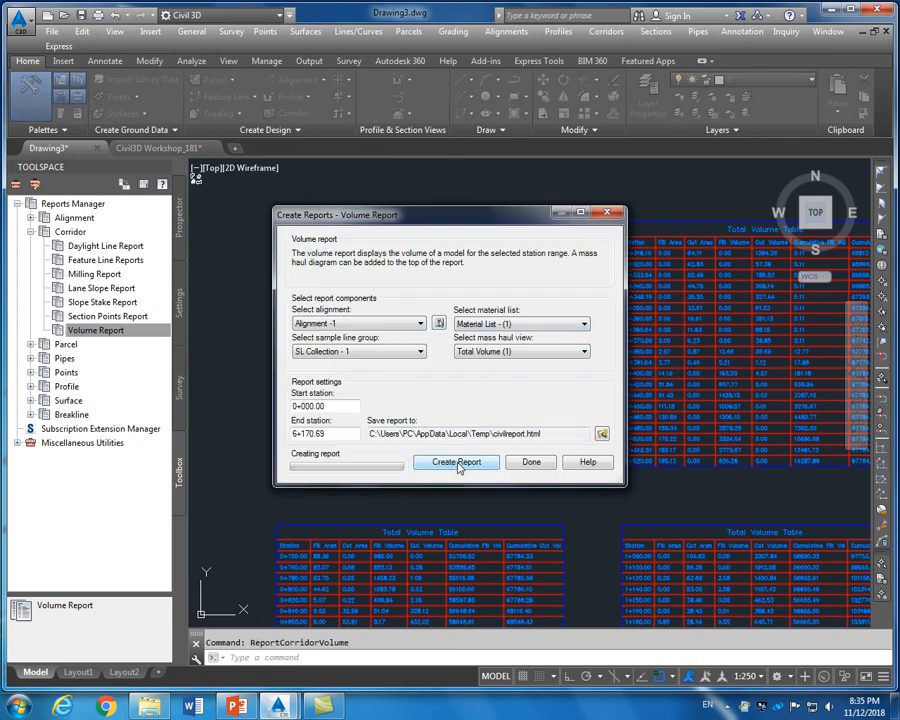
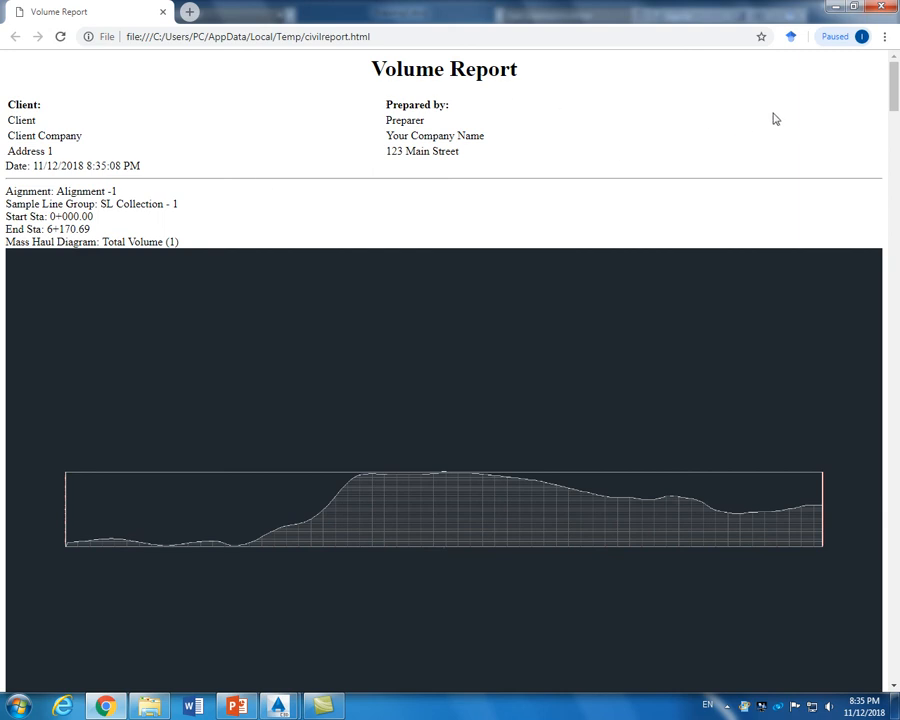
Select the Volume Report's station and volume table in Chrome, from the Station header to the 2+435.46 row
mouse_move(895, 96)
mouse_down()
mouse_move(895, 126)
mouse_move(897, 90)
mouse_move(897, 115)
mouse_up()
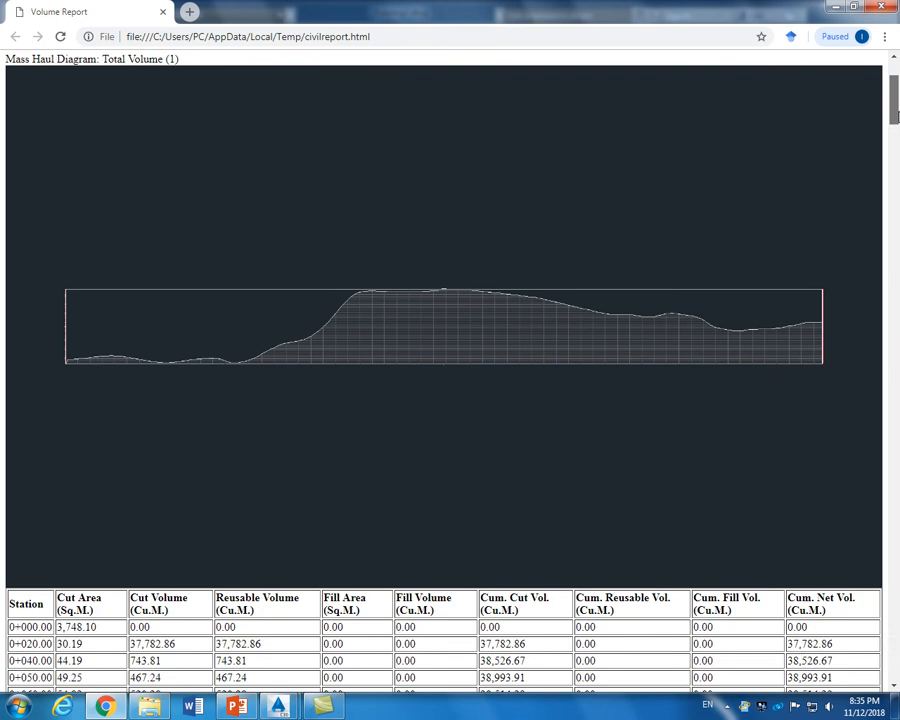
scroll(757, 186, down, 4)
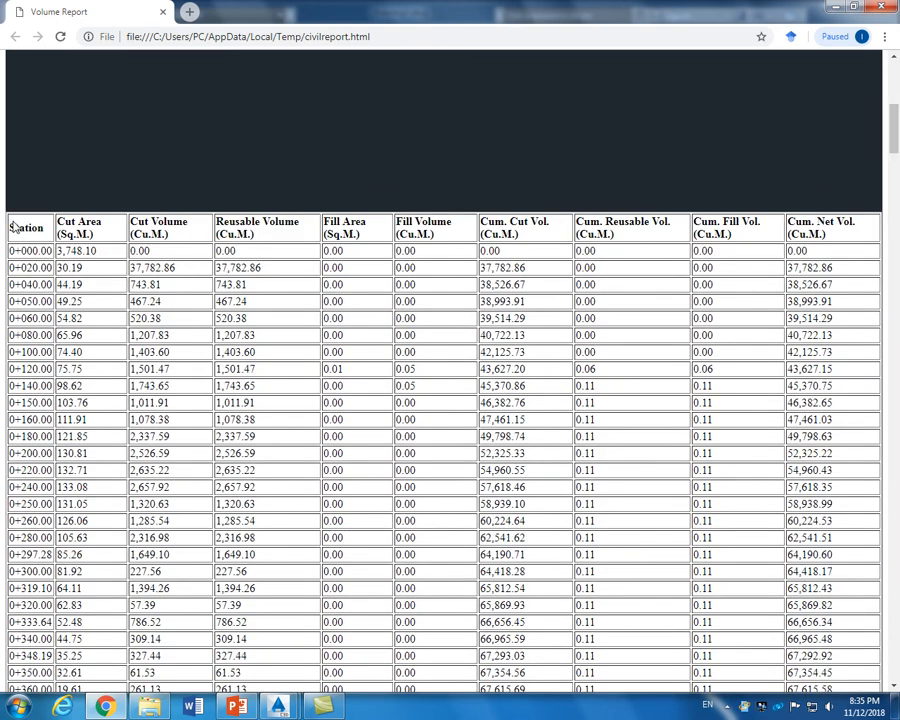
drag(11, 227, 872, 671)
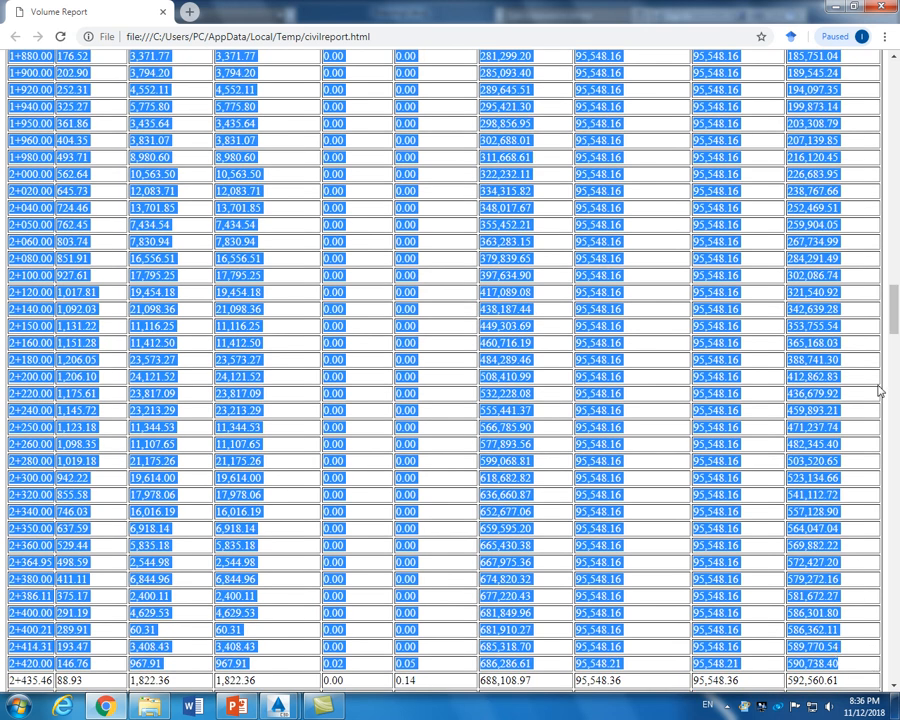
click(18, 706)
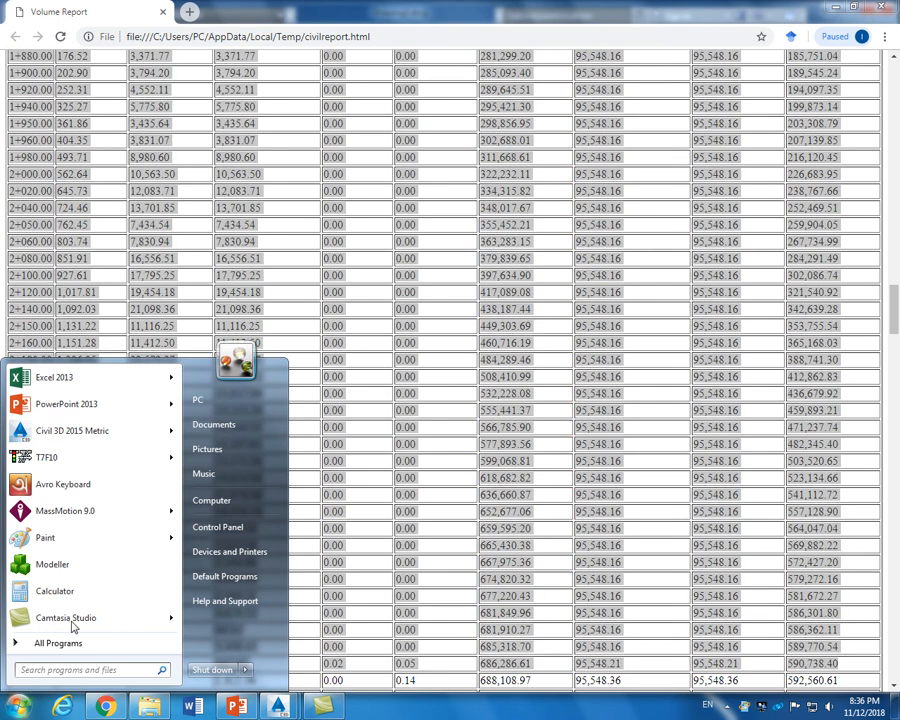
Paste the copied volume table into cell B4 of a new blank Excel 2013 workbook
click(62, 378)
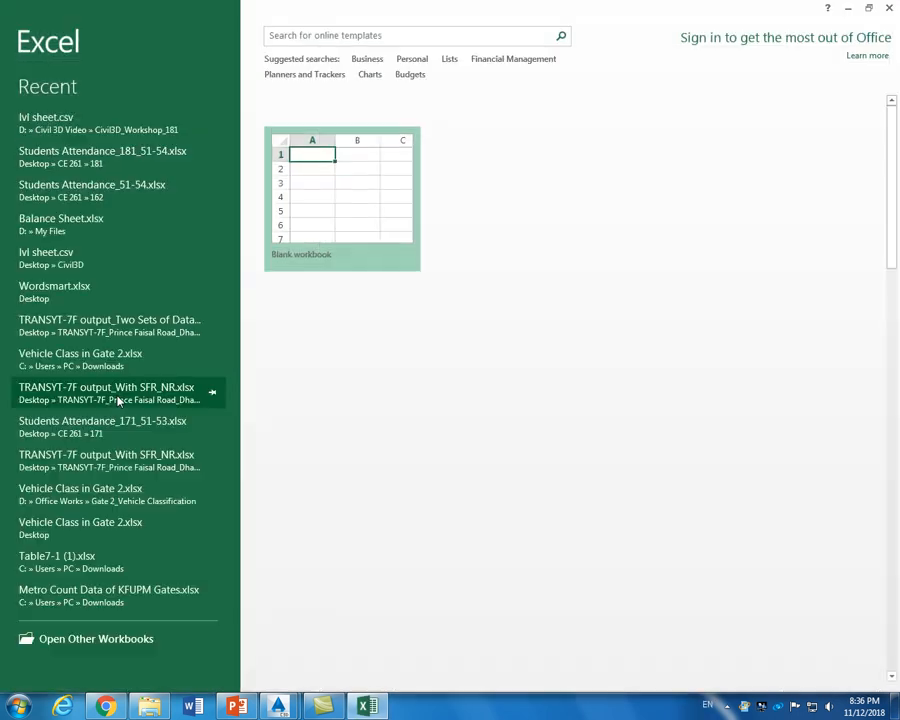
click(325, 193)
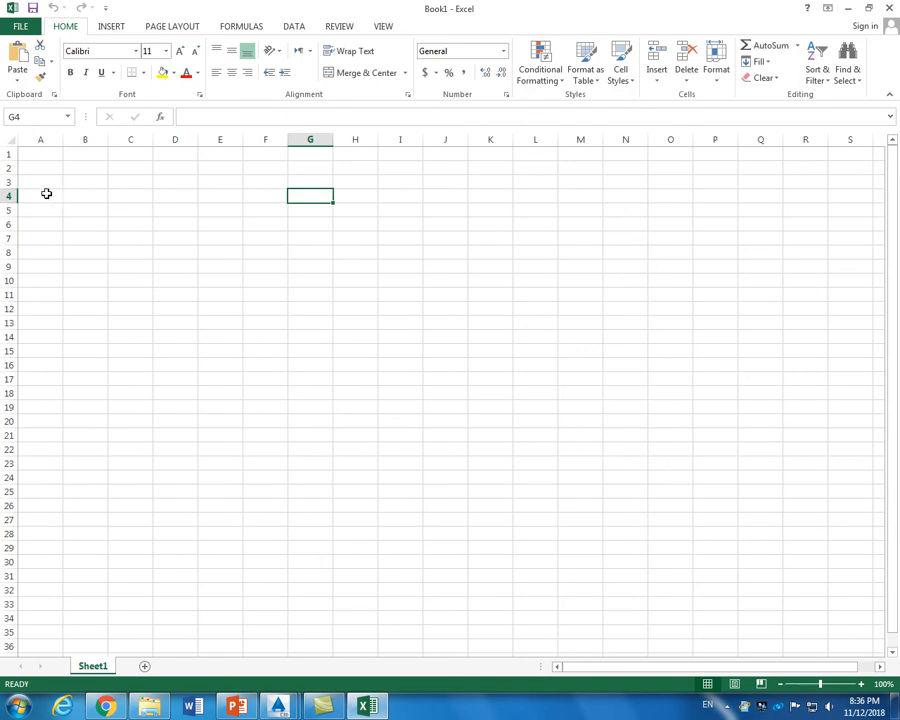
click(88, 196)
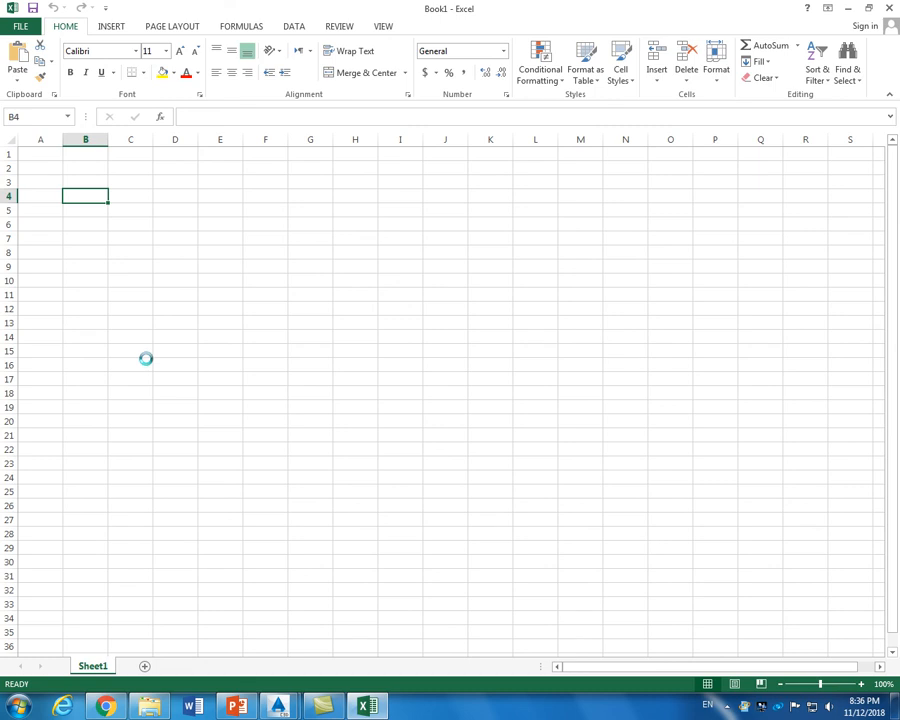
key(ctrl+v)
Autofit columns I, K and H so the pasted volume values show in full
click(640, 276)
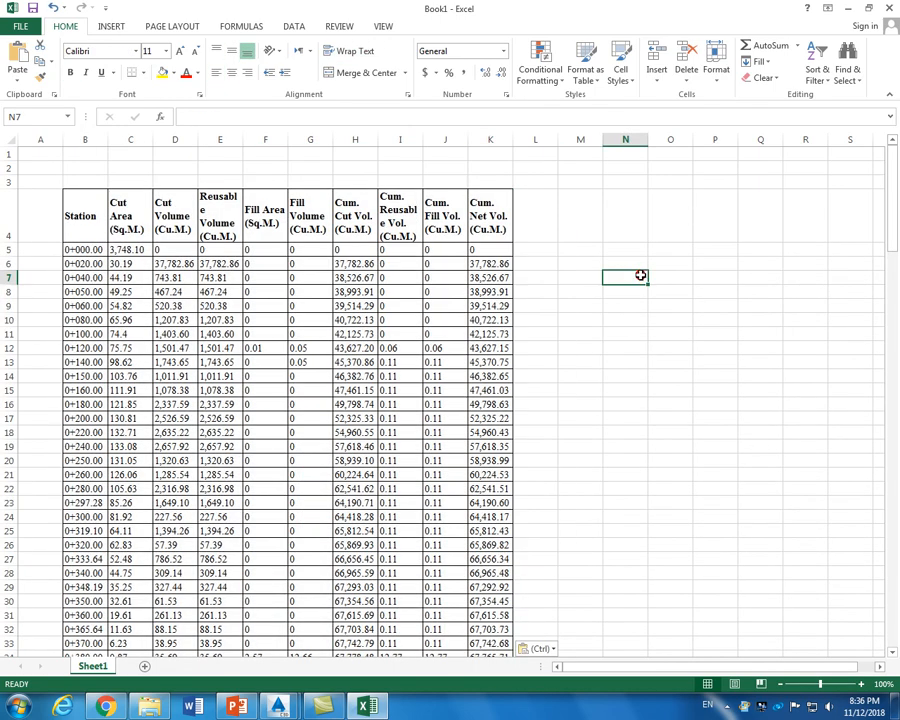
double_click(424, 140)
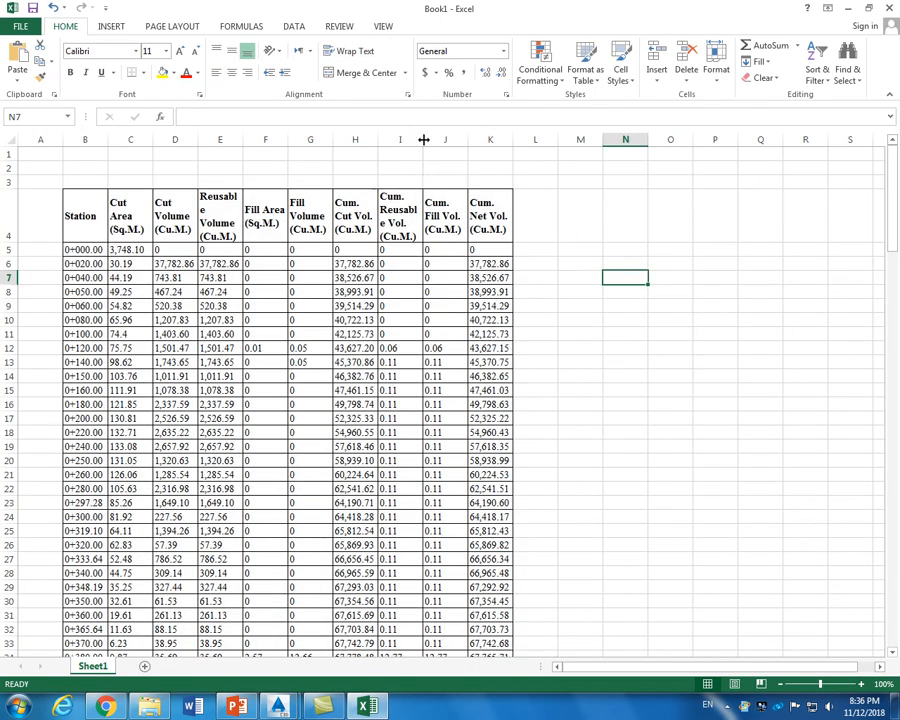
double_click(512, 141)
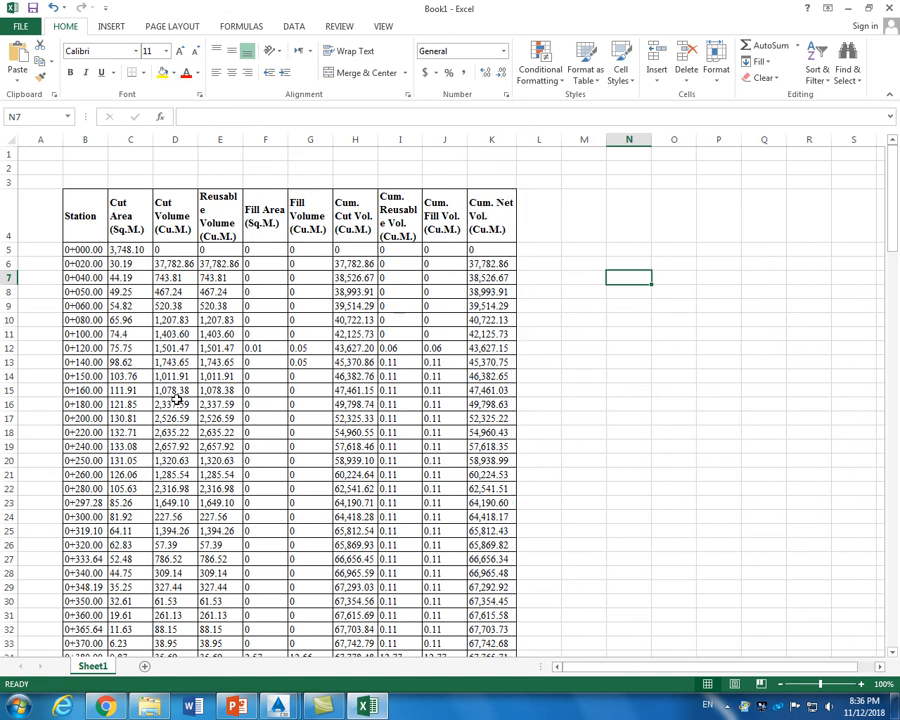
scroll(177, 400, down, 15)
scroll(266, 380, up, 15)
scroll(266, 380, down, 4)
scroll(266, 380, down, 20)
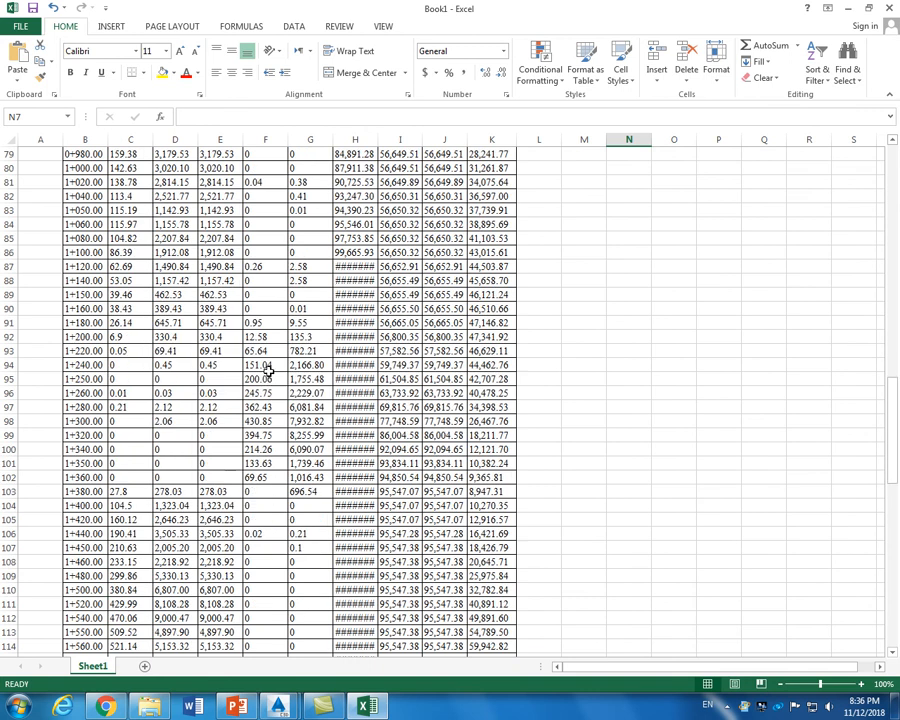
double_click(378, 139)
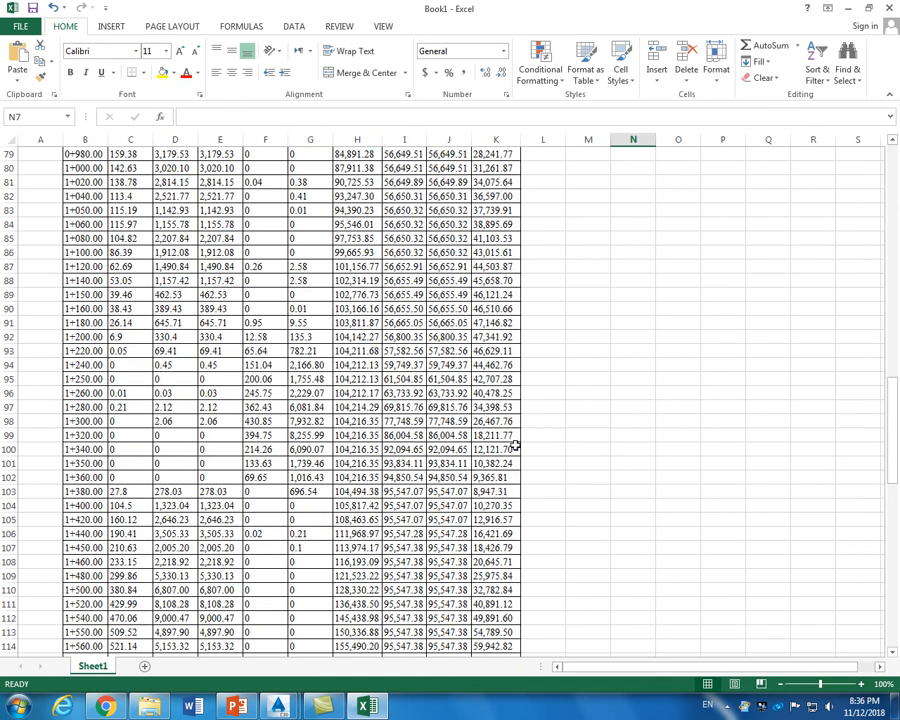
scroll(520, 440, down, 14)
scroll(515, 445, down, 1)
scroll(515, 445, up, 10)
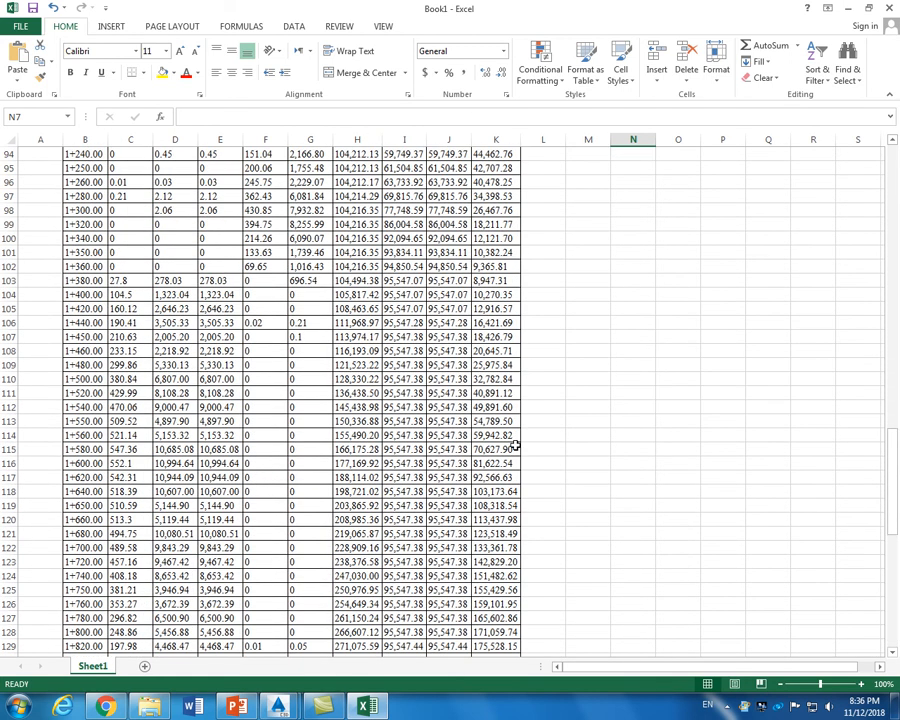
scroll(893, 180, up, 3)
click(893, 180)
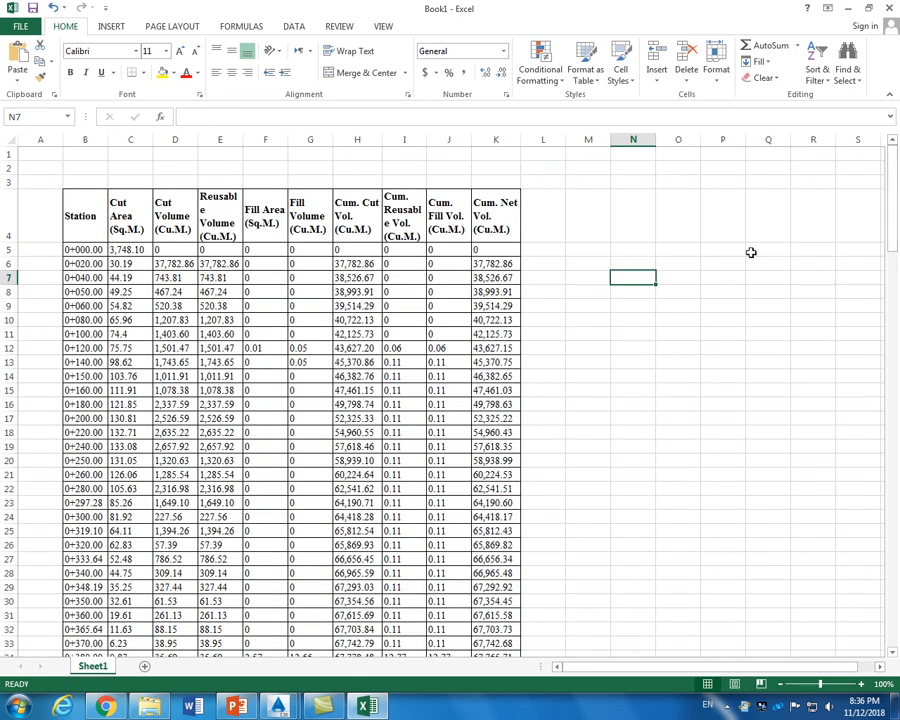
click(543, 319)
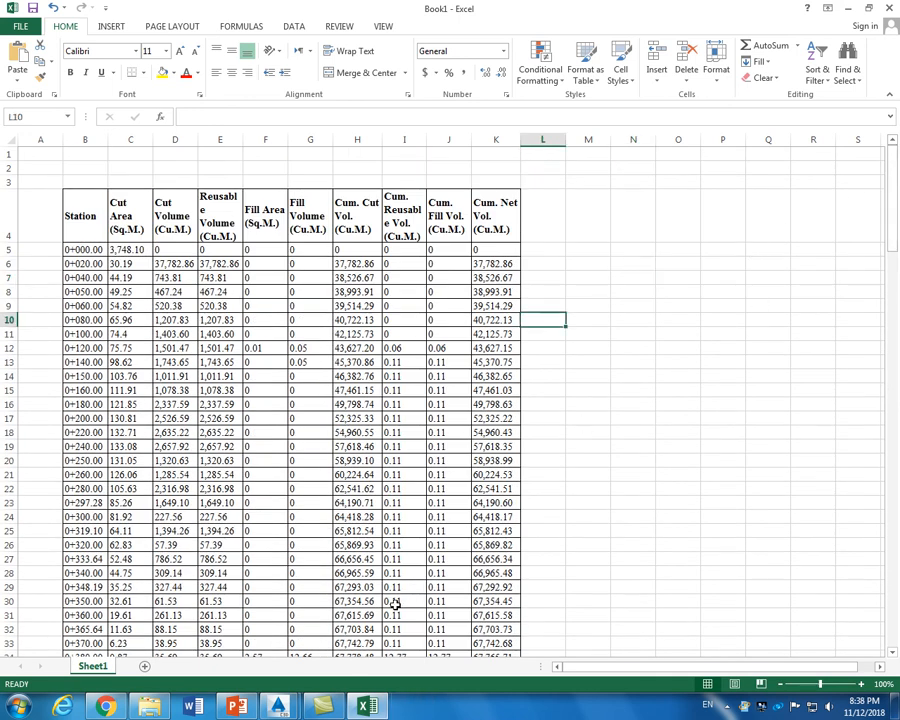
Switch back to the Drawing3 drawing in Civil 3D
mouse_move(320, 708)
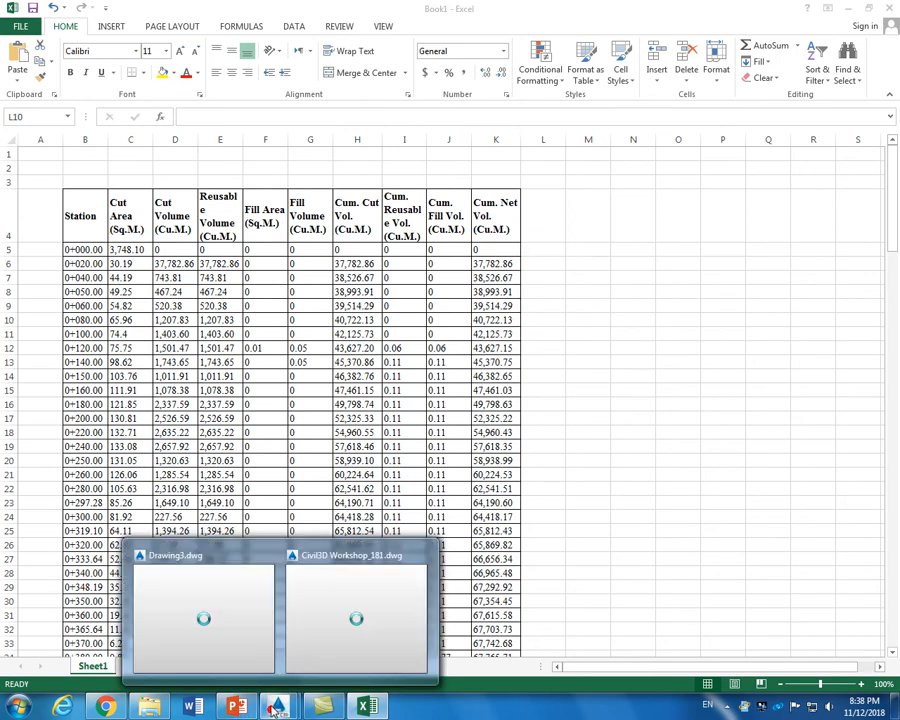
click(220, 610)
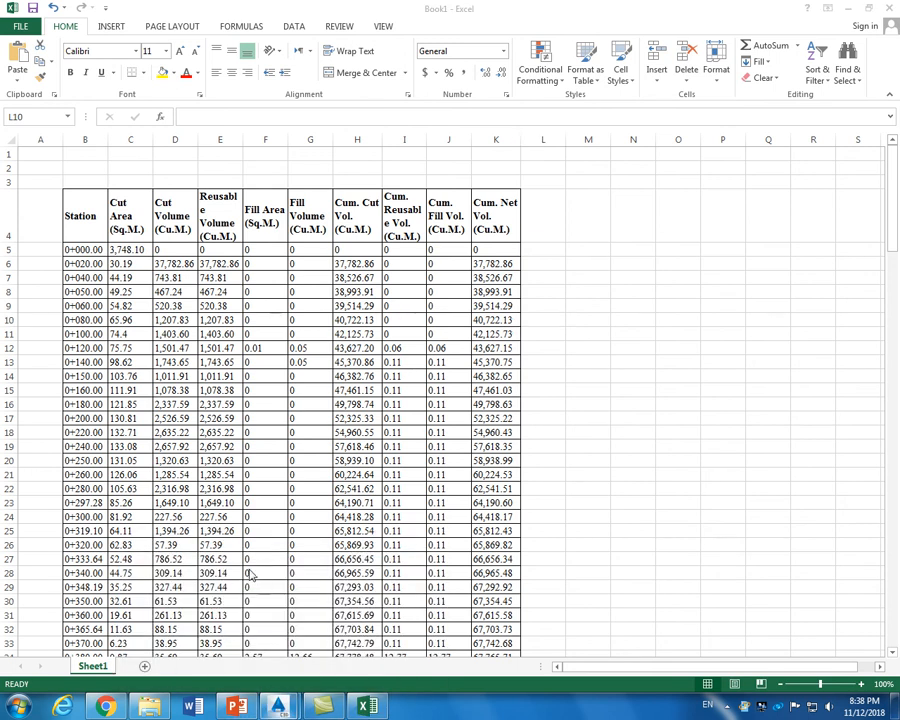
mouse_move(279, 704)
click(242, 616)
Run the Incremental Station Elevation Difference Report comparing DESIGN with EGL - Surface (1) at 25 intervals
click(847, 12)
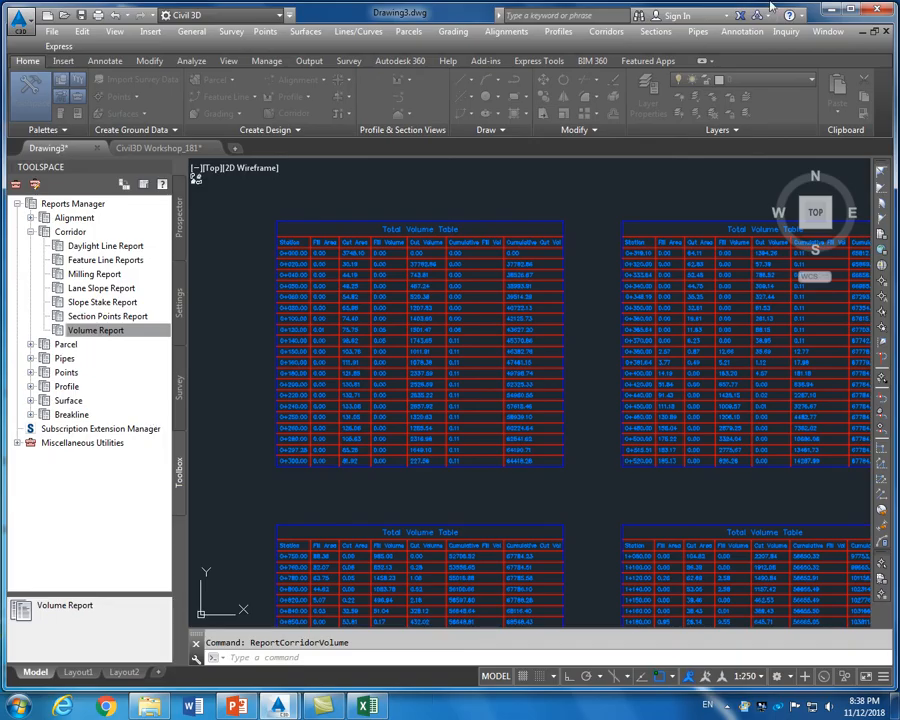
click(33, 387)
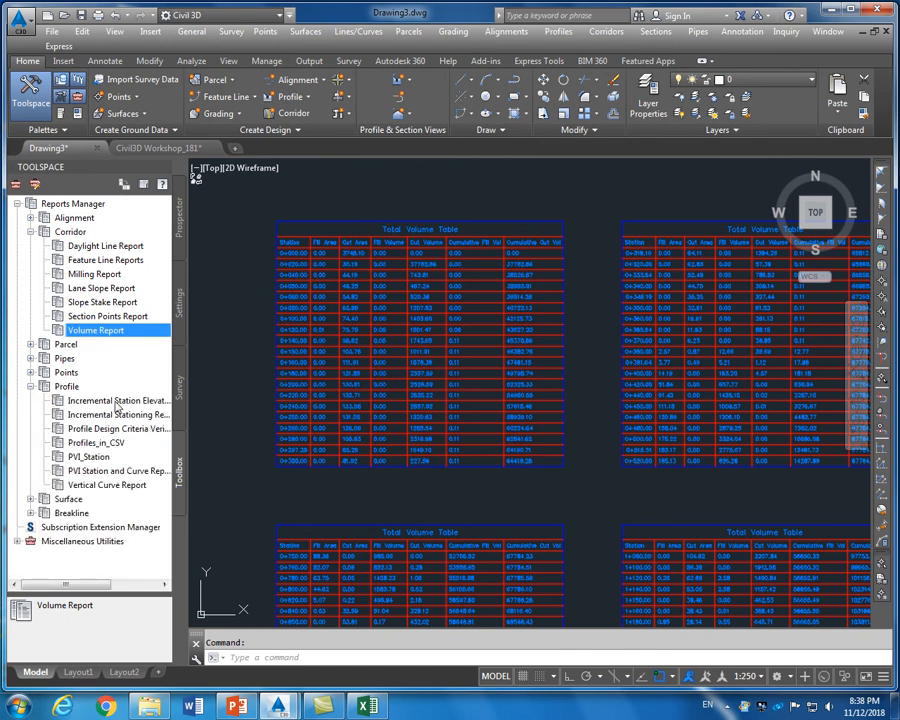
click(116, 402)
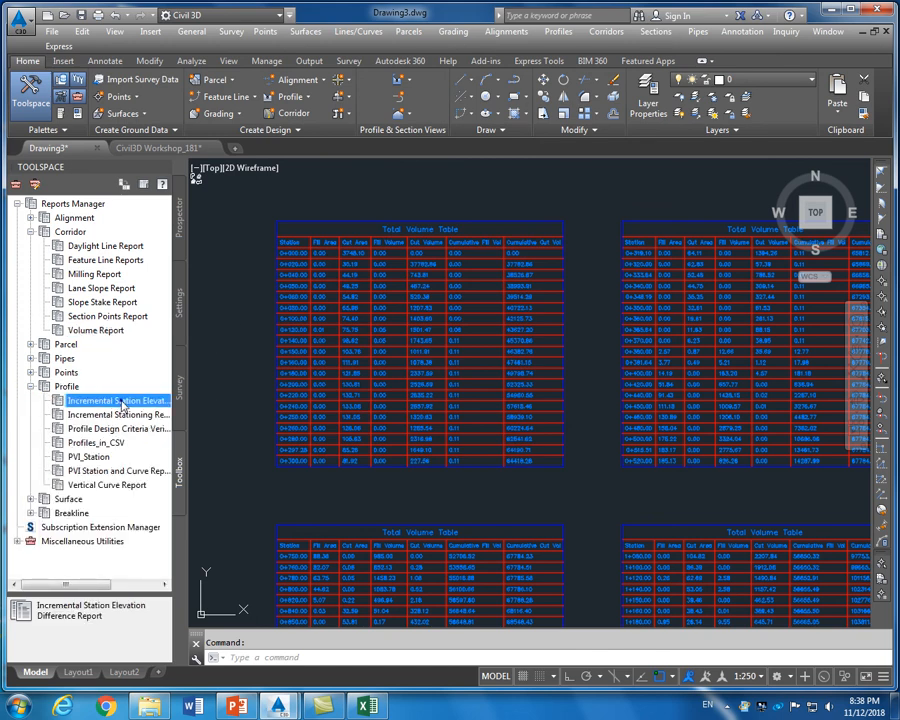
right_click(122, 404)
click(150, 409)
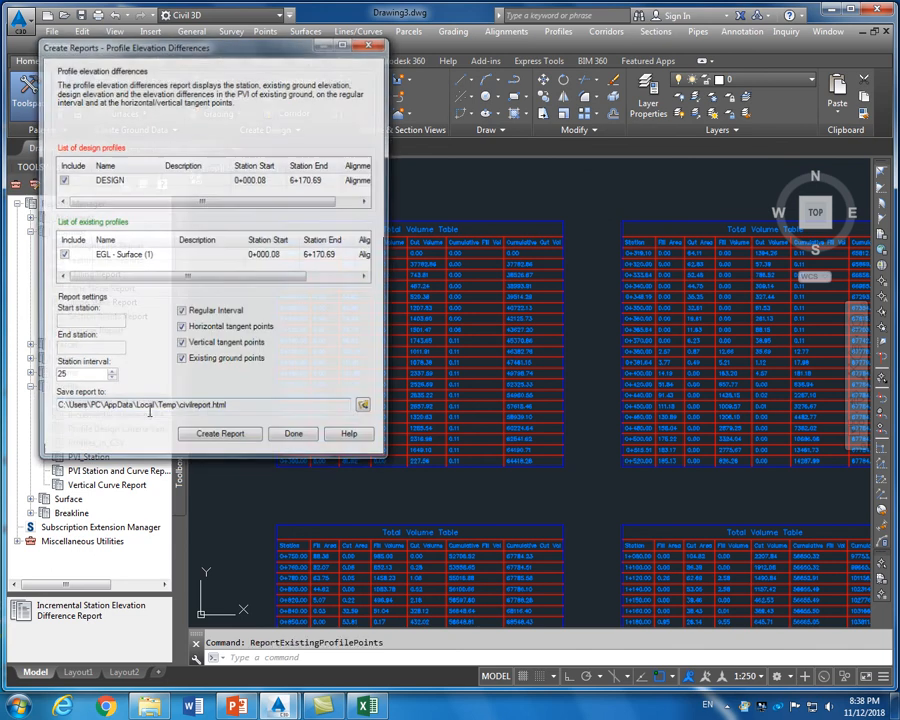
click(222, 439)
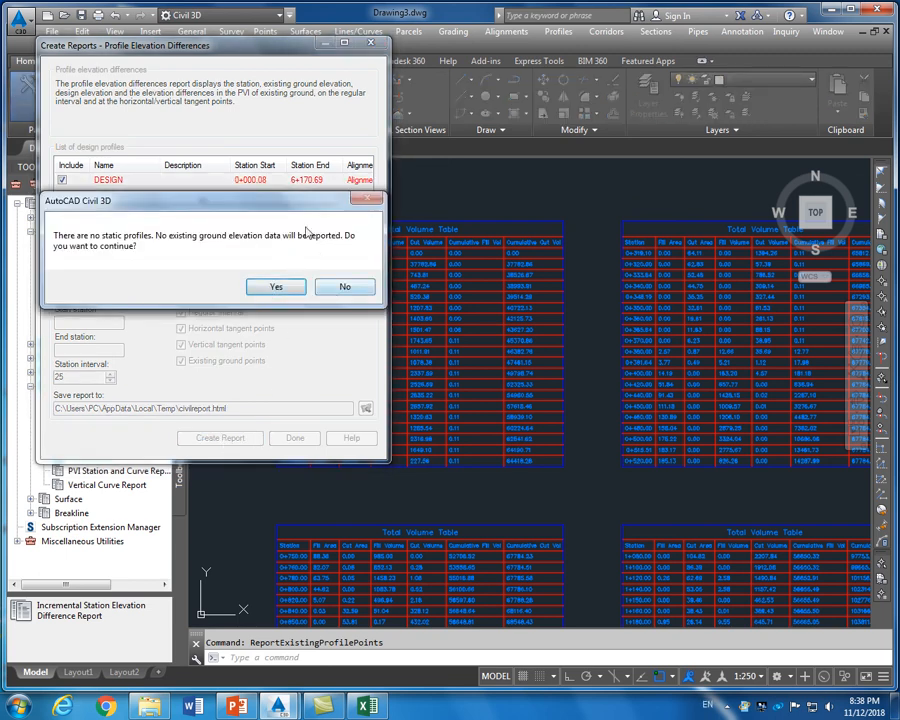
click(273, 288)
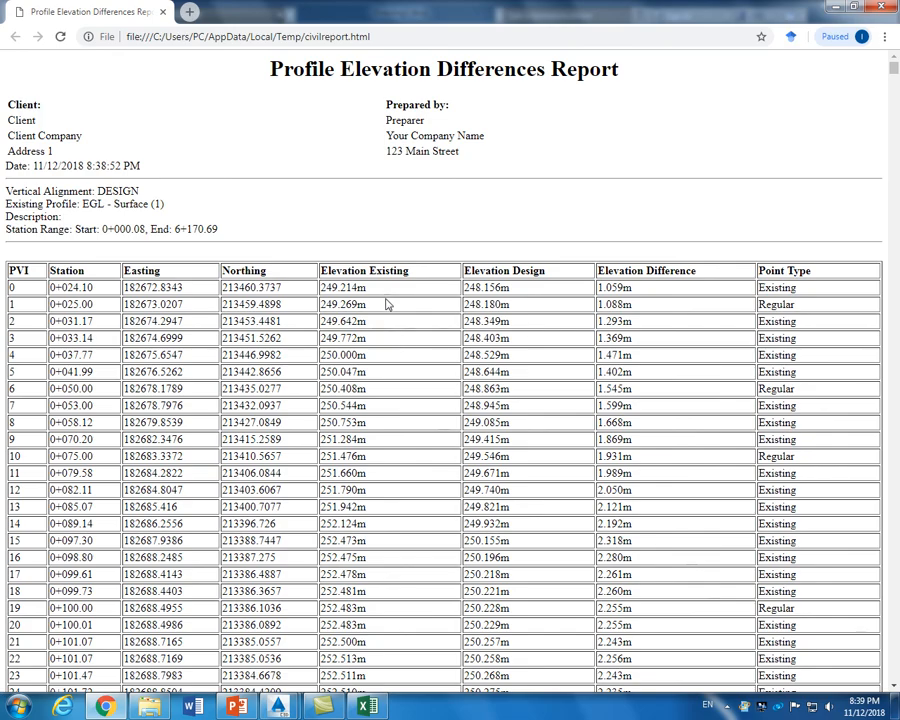
Scroll through the Profile Elevation Differences report rows in Chrome, then close the browser
scroll(646, 346, down, 2)
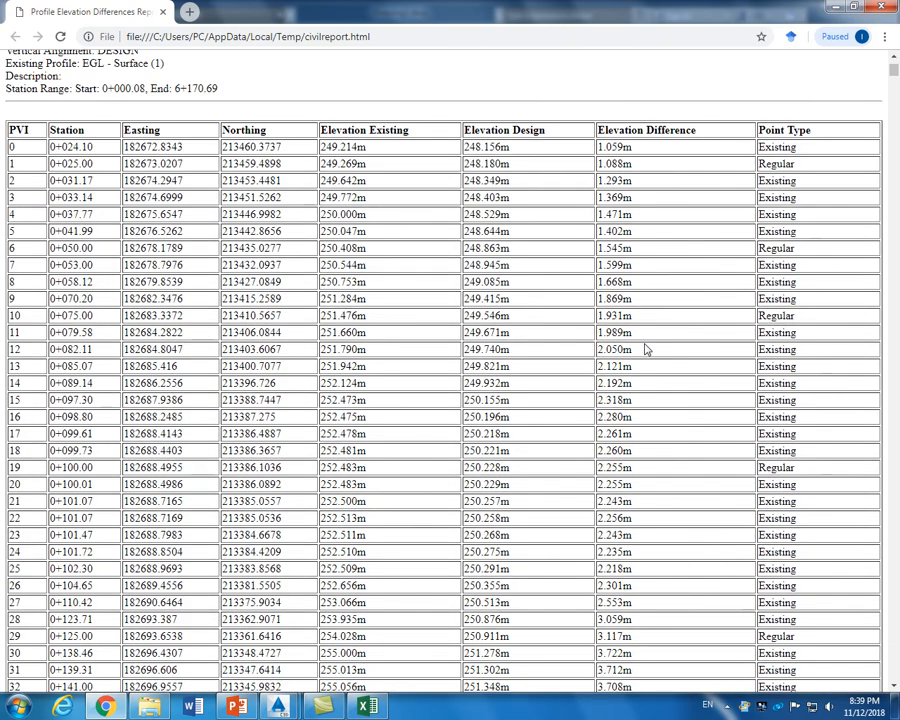
scroll(646, 349, down, 18)
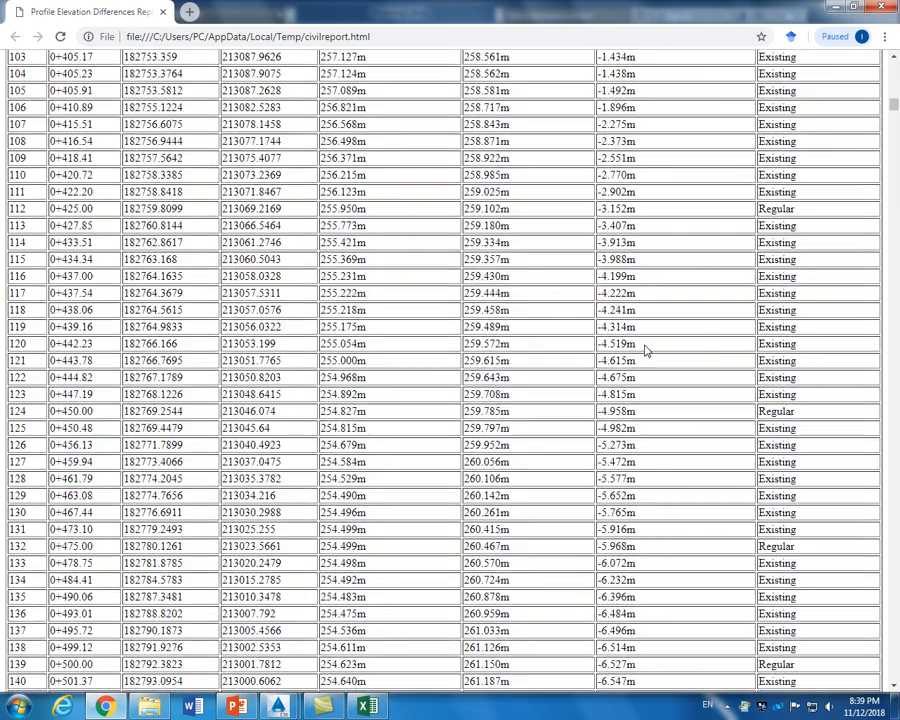
scroll(646, 349, down, 18)
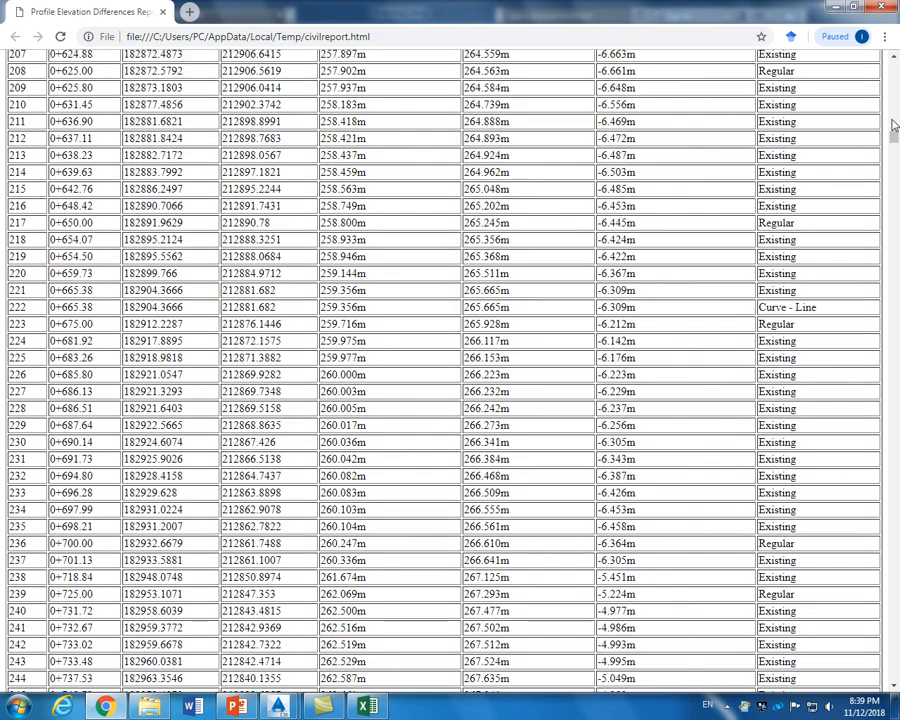
drag(893, 134, 893, 66)
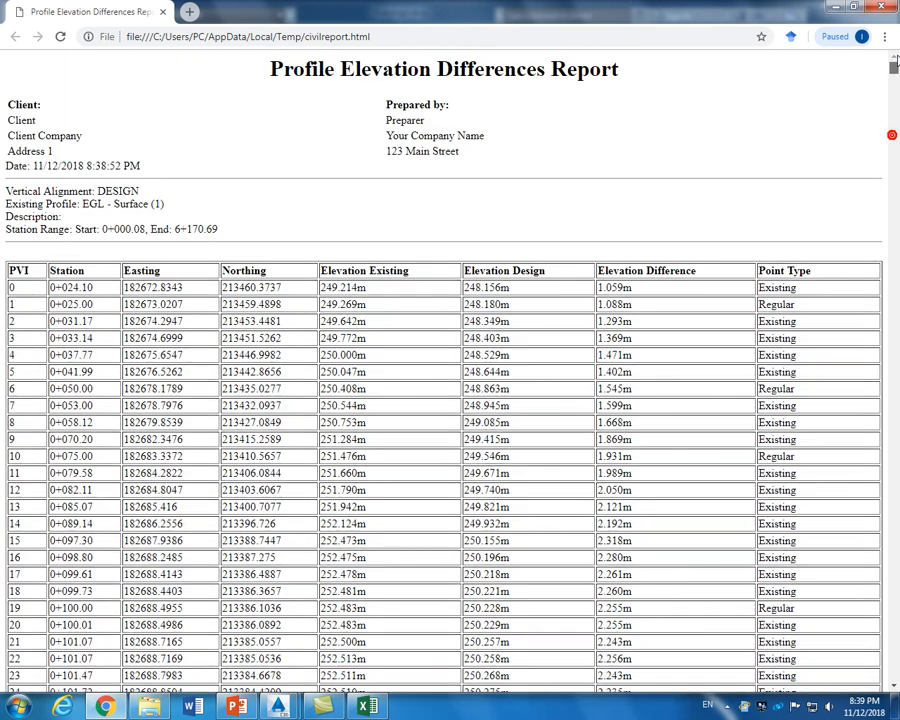
click(884, 10)
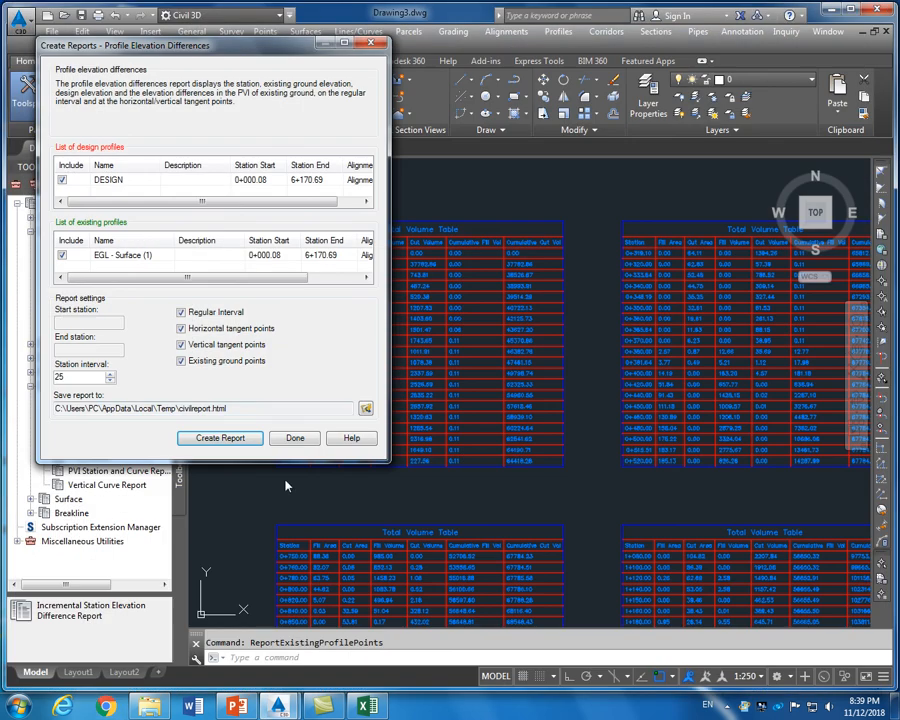
Close Create Reports with Done, collapse the Profile reports node, and zoom out over Drawing3
click(295, 438)
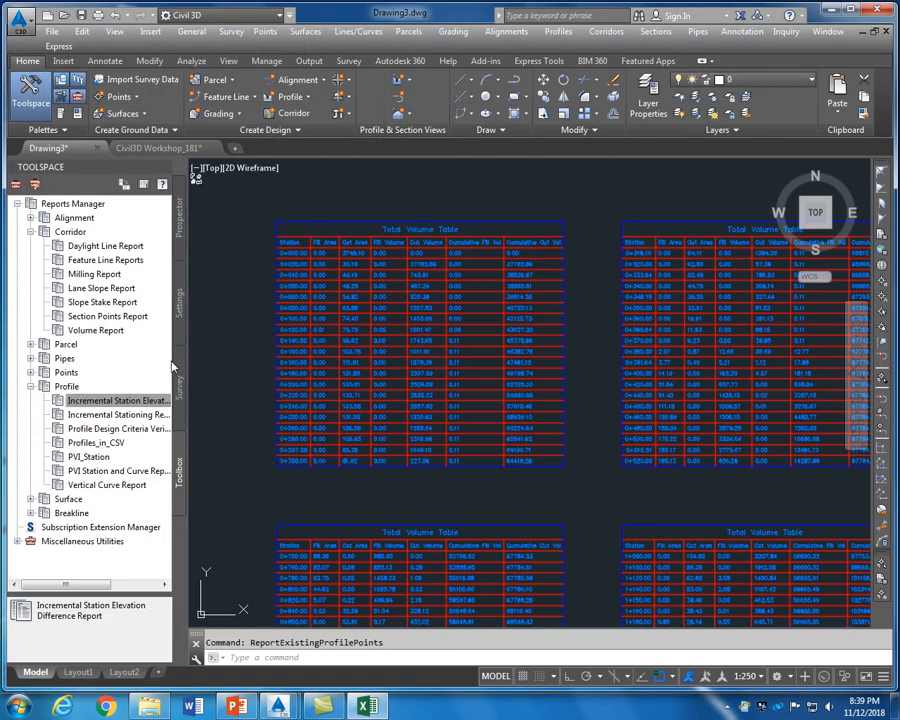
click(31, 387)
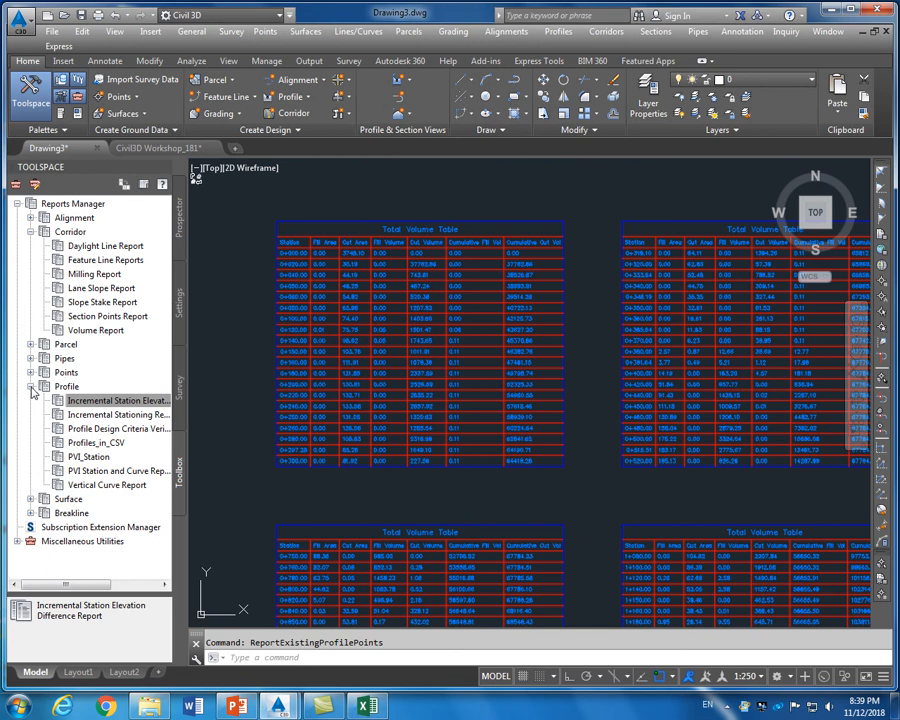
click(31, 387)
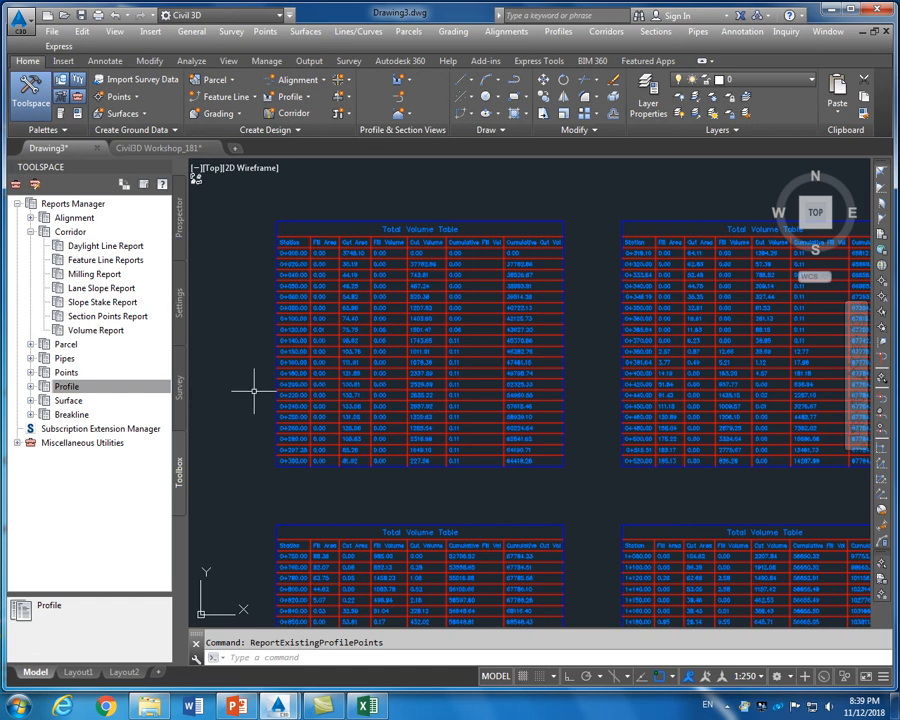
scroll(254, 390, down, 5)
scroll(254, 390, down, 2)
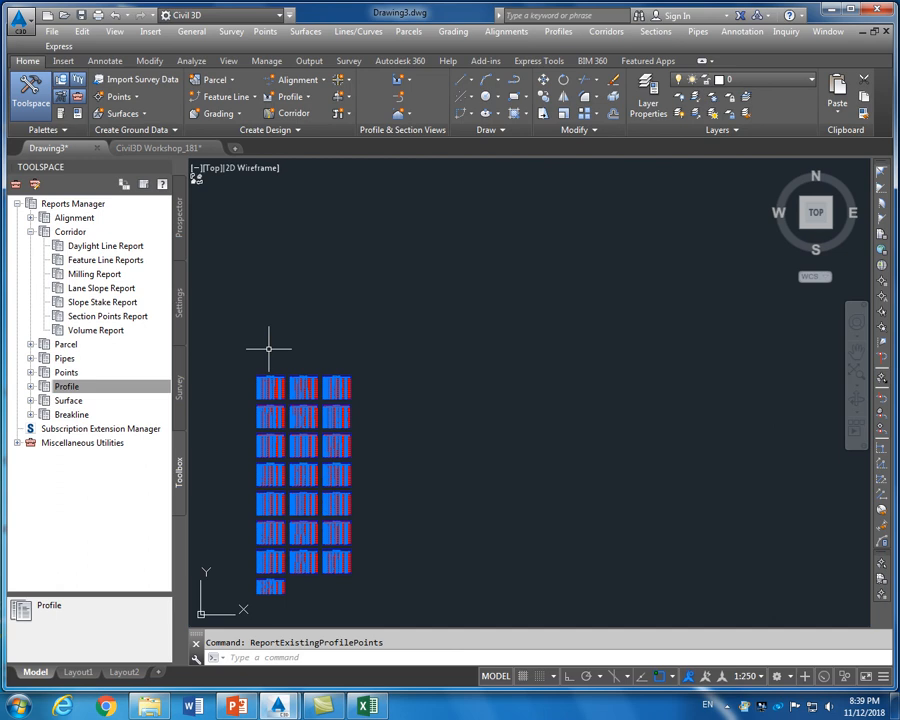
scroll(368, 382, down, 8)
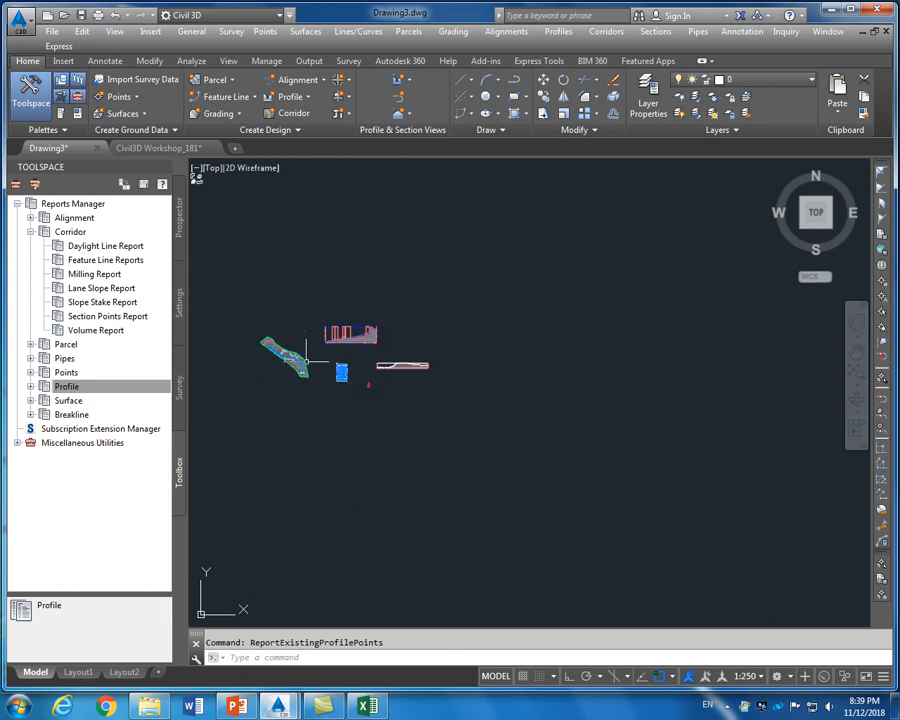
scroll(289, 365, up, 3)
scroll(289, 365, up, 2)
scroll(289, 366, down, 2)
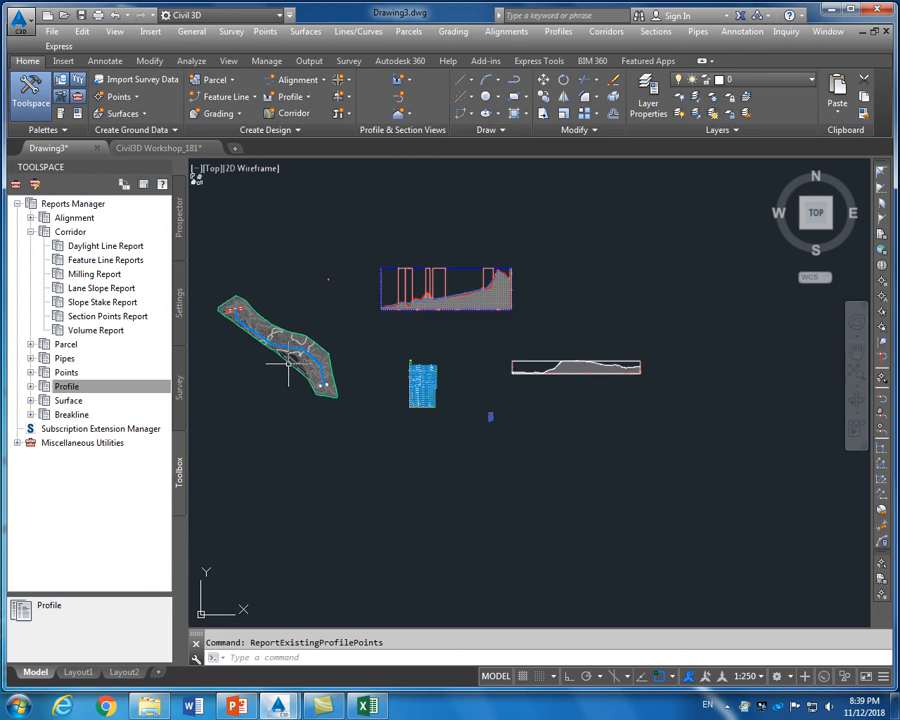